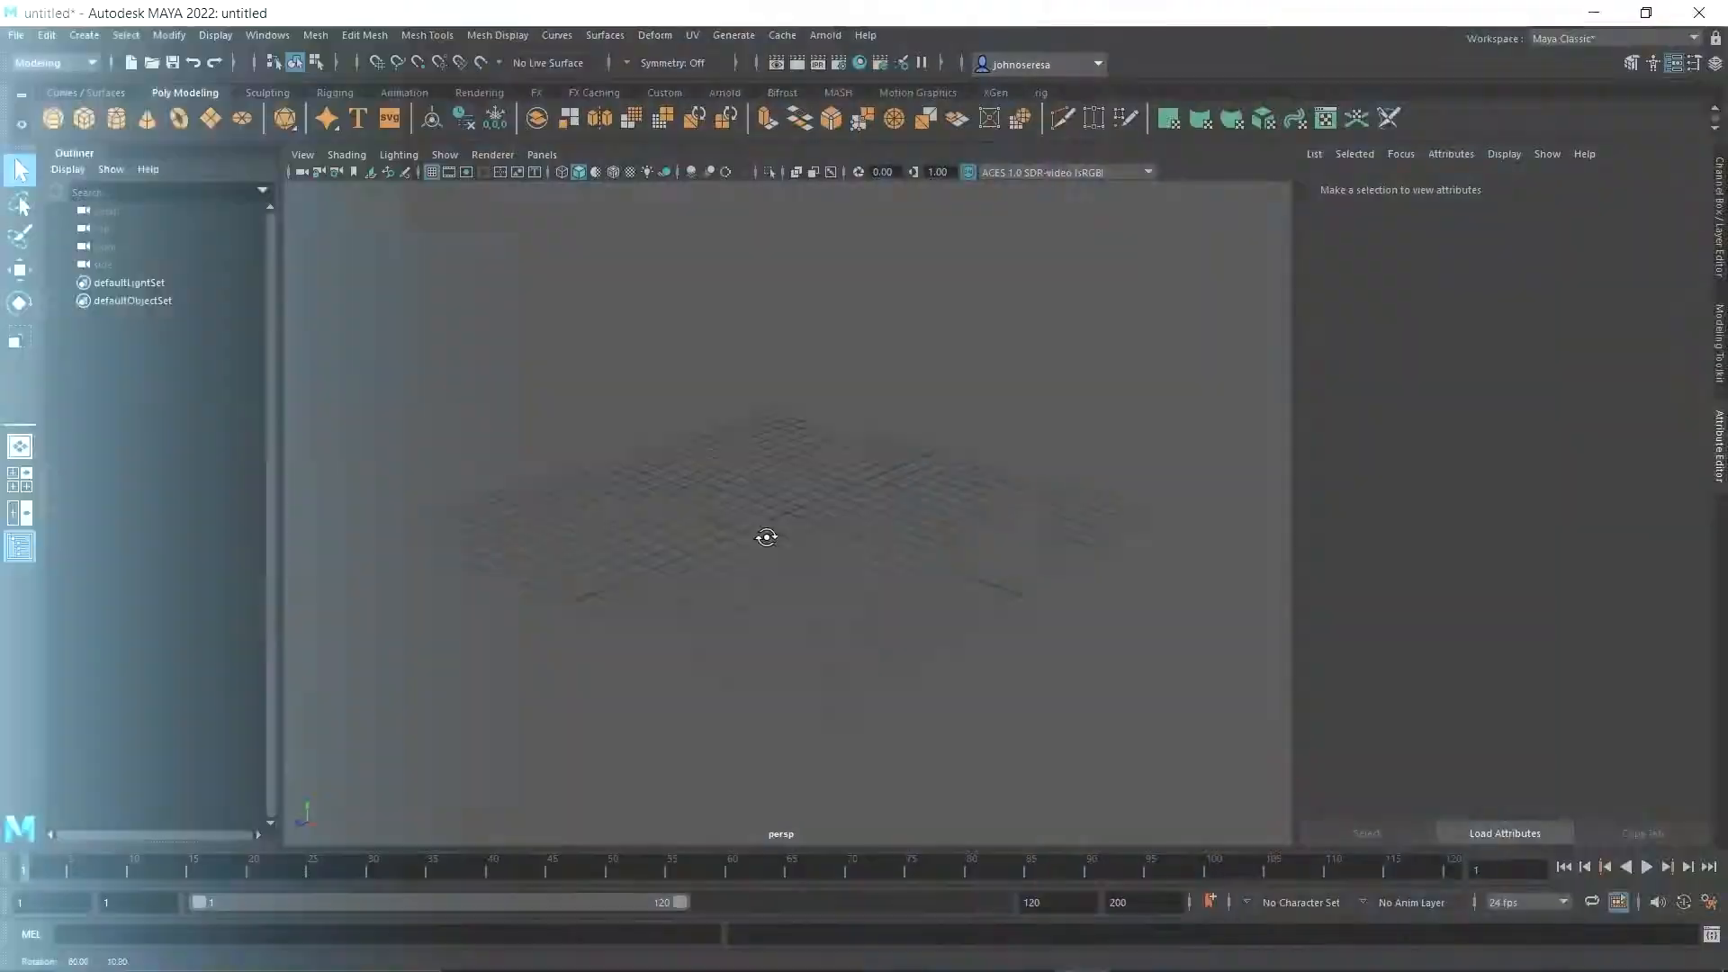
{"action": "left_click_drag", "start_coordinate": [764, 531], "coordinate": [530, 448], "text": "alt"}
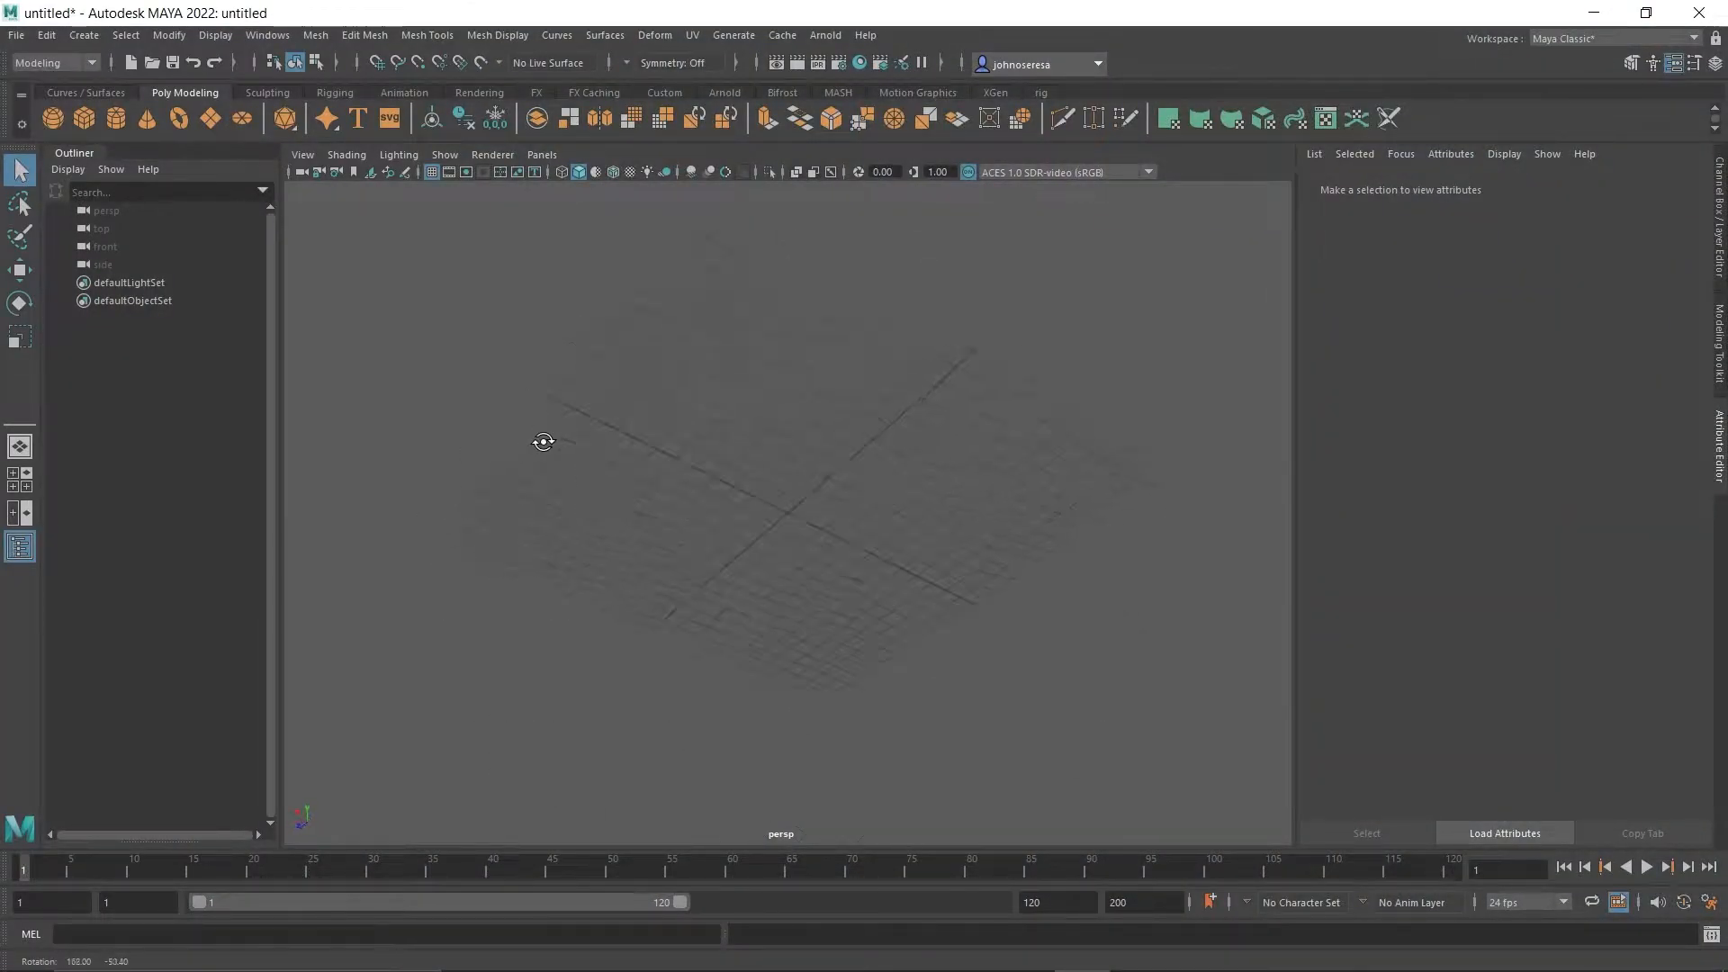
{"action": "left_click_drag", "start_coordinate": [936, 548], "coordinate": [774, 621], "text": "alt"}
{"action": "key", "text": "super"}
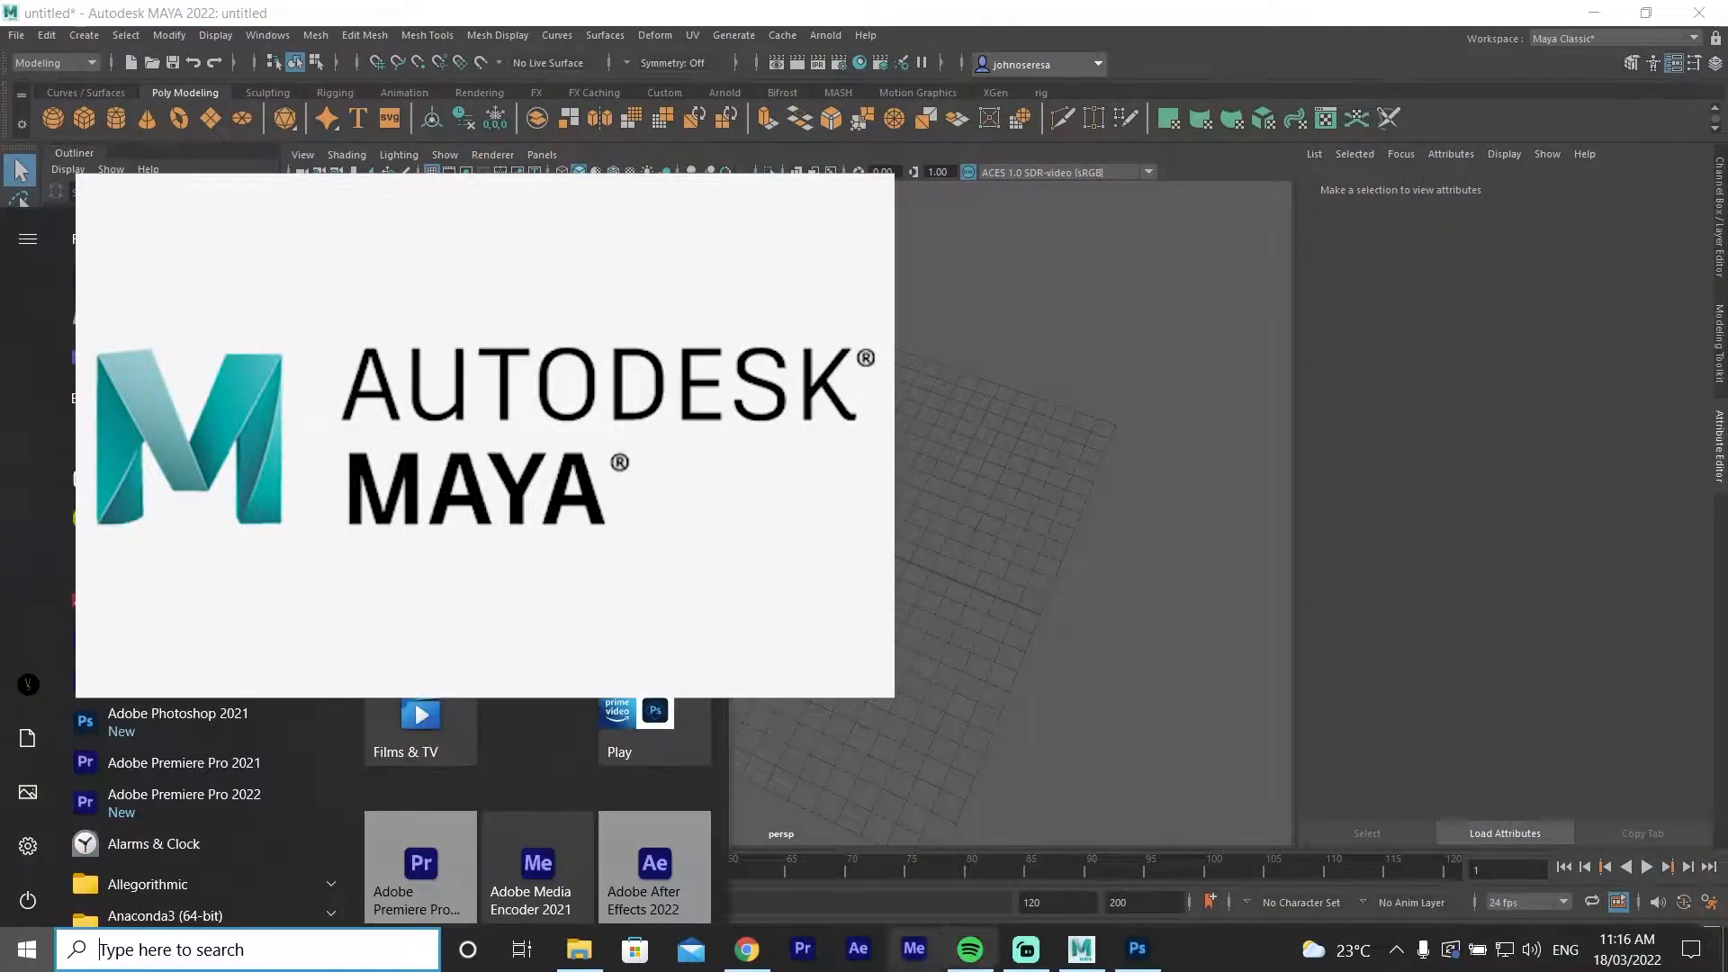
{"action": "left_click", "coordinate": [1136, 950]}
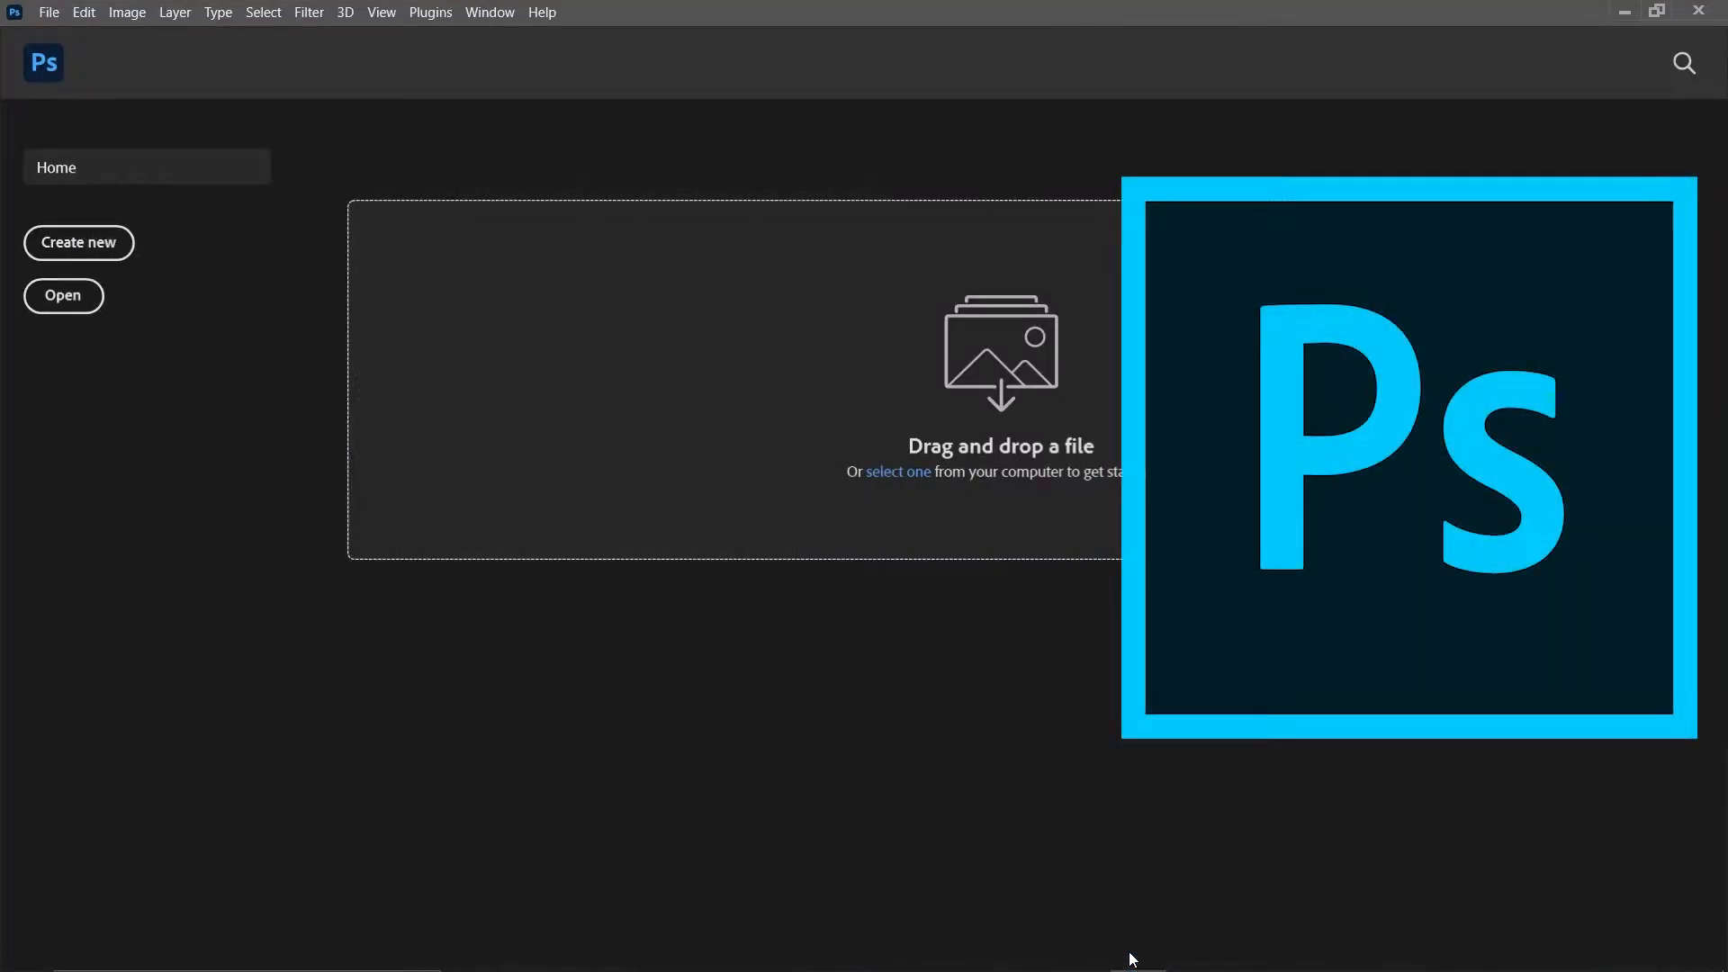
{"action": "left_click", "coordinate": [1625, 13]}
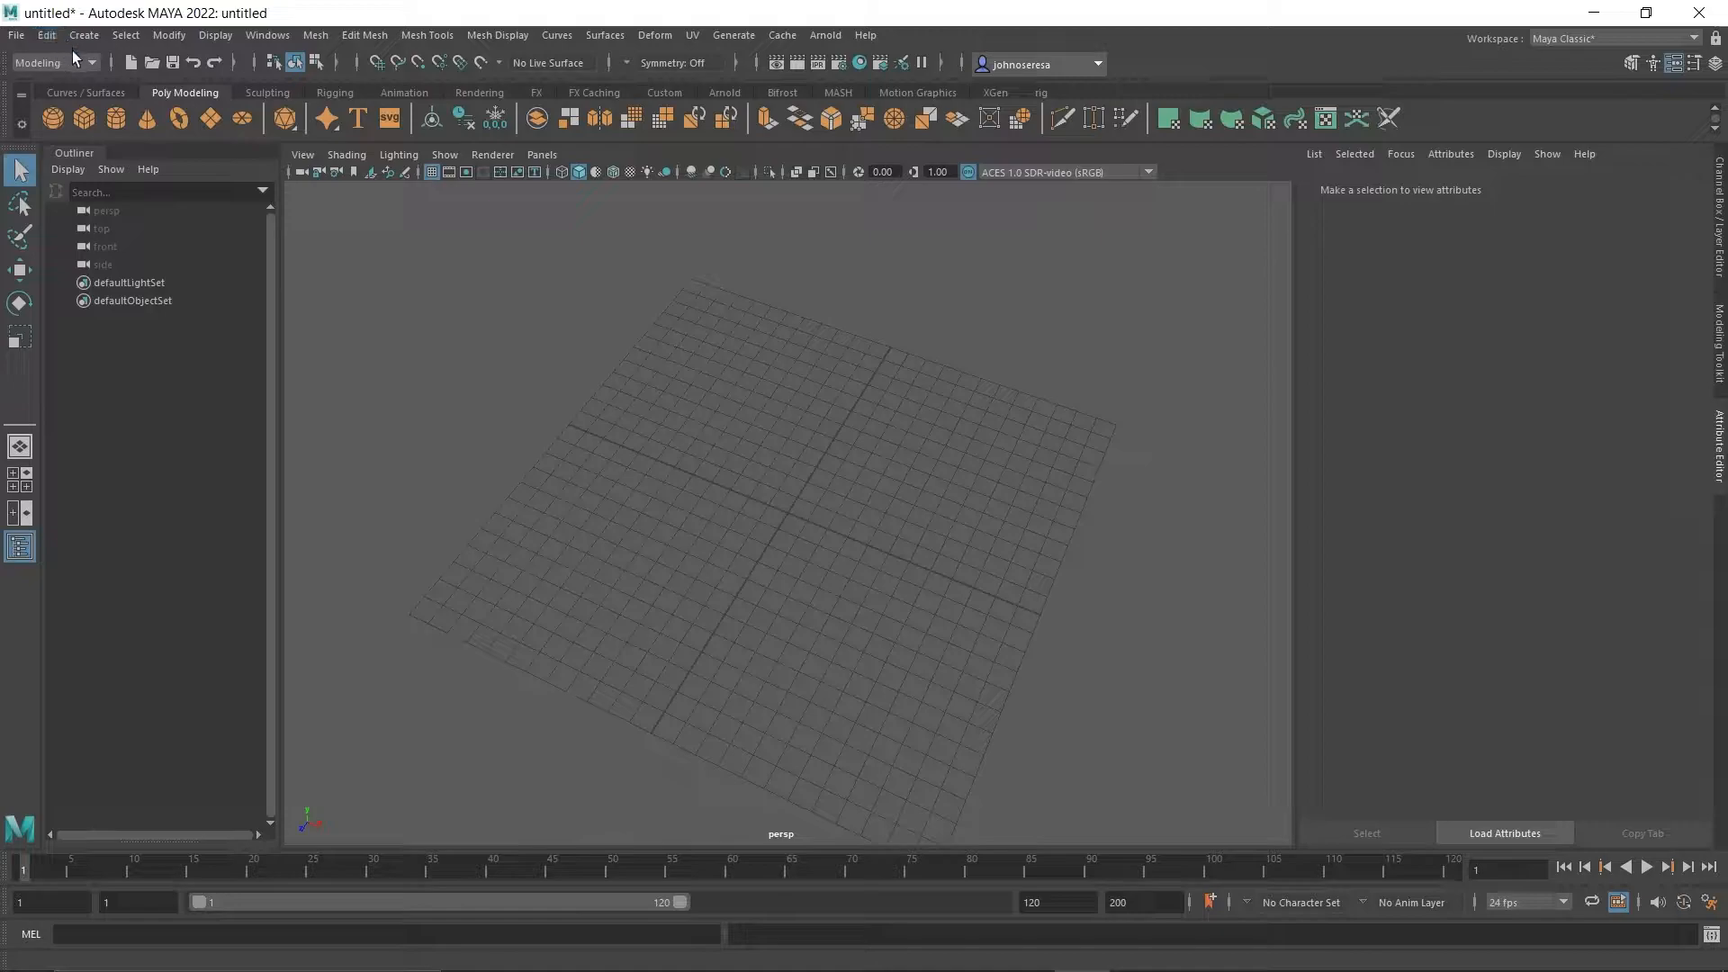
Switch the menu set from Modeling to FX.
{"action": "left_click", "coordinate": [96, 62]}
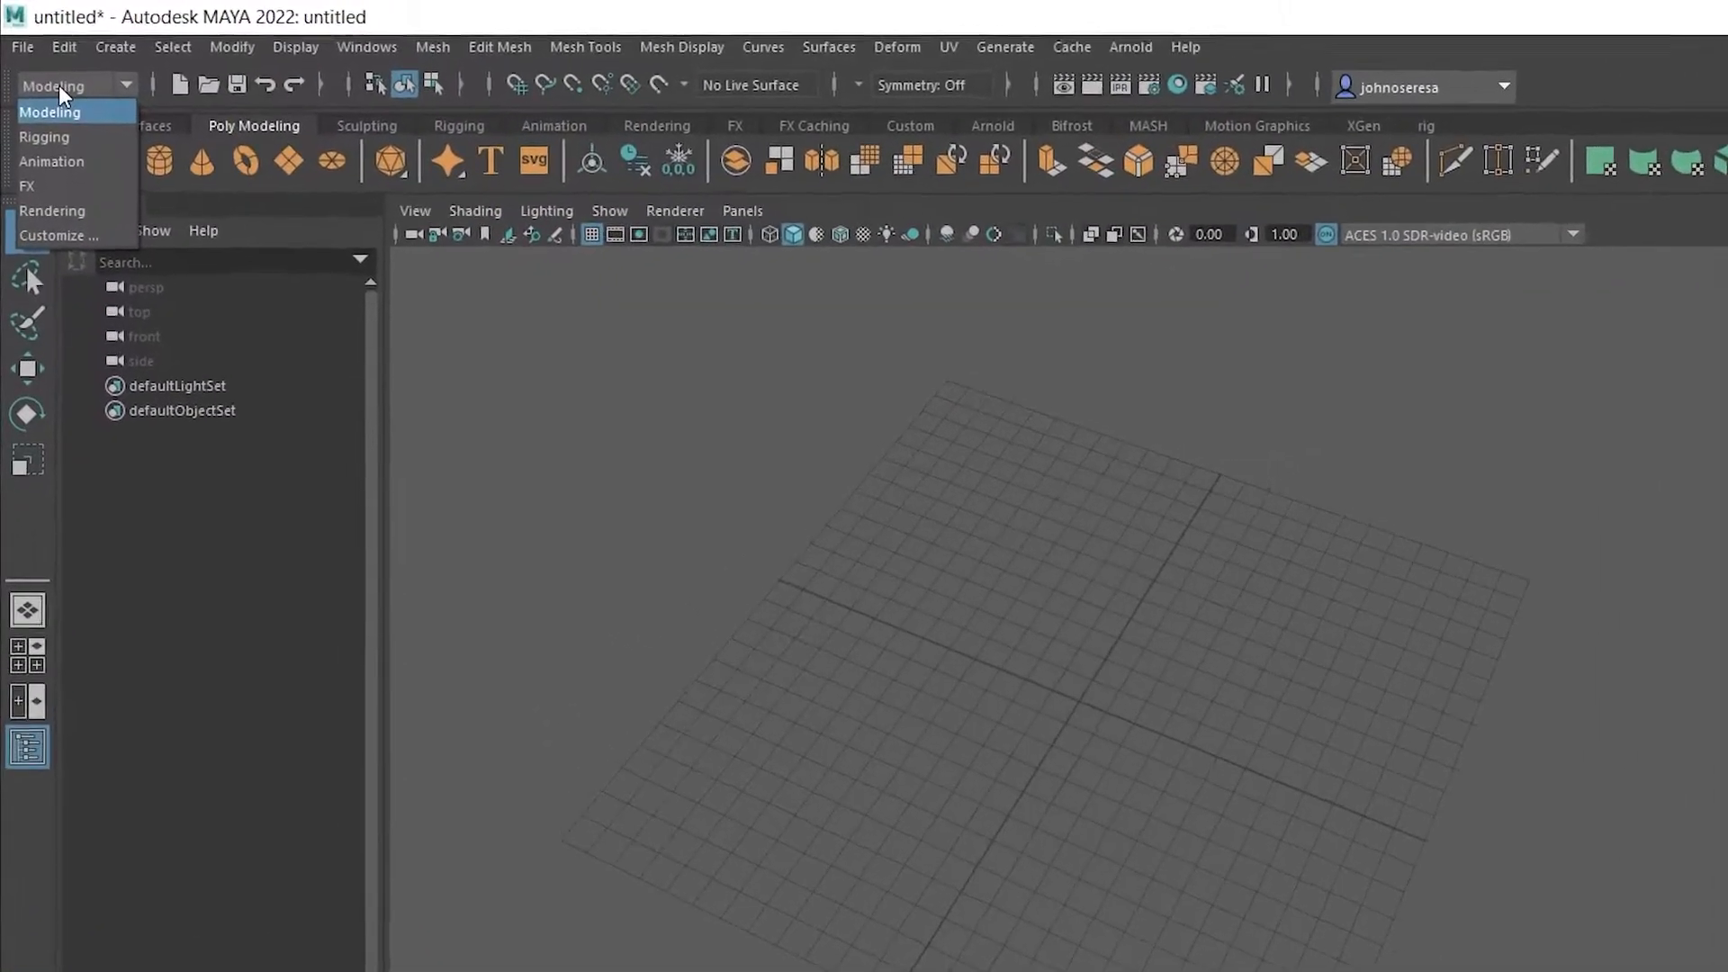
{"action": "left_click", "coordinate": [40, 185]}
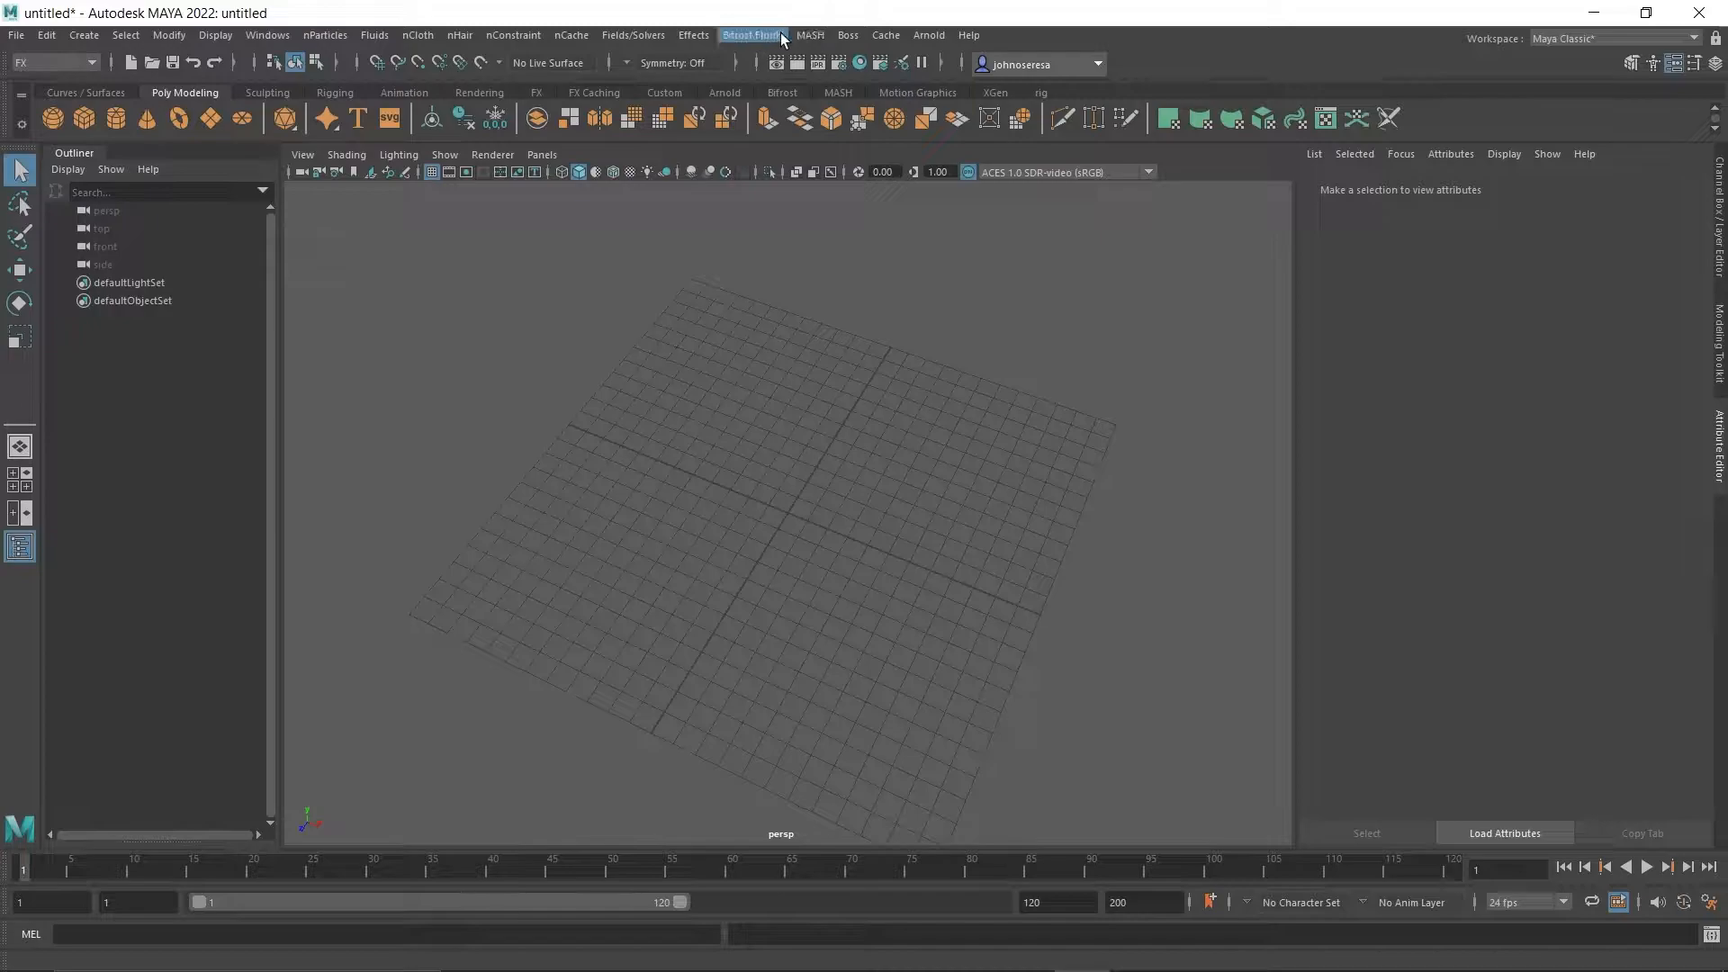
{"action": "left_click", "coordinate": [694, 35]}
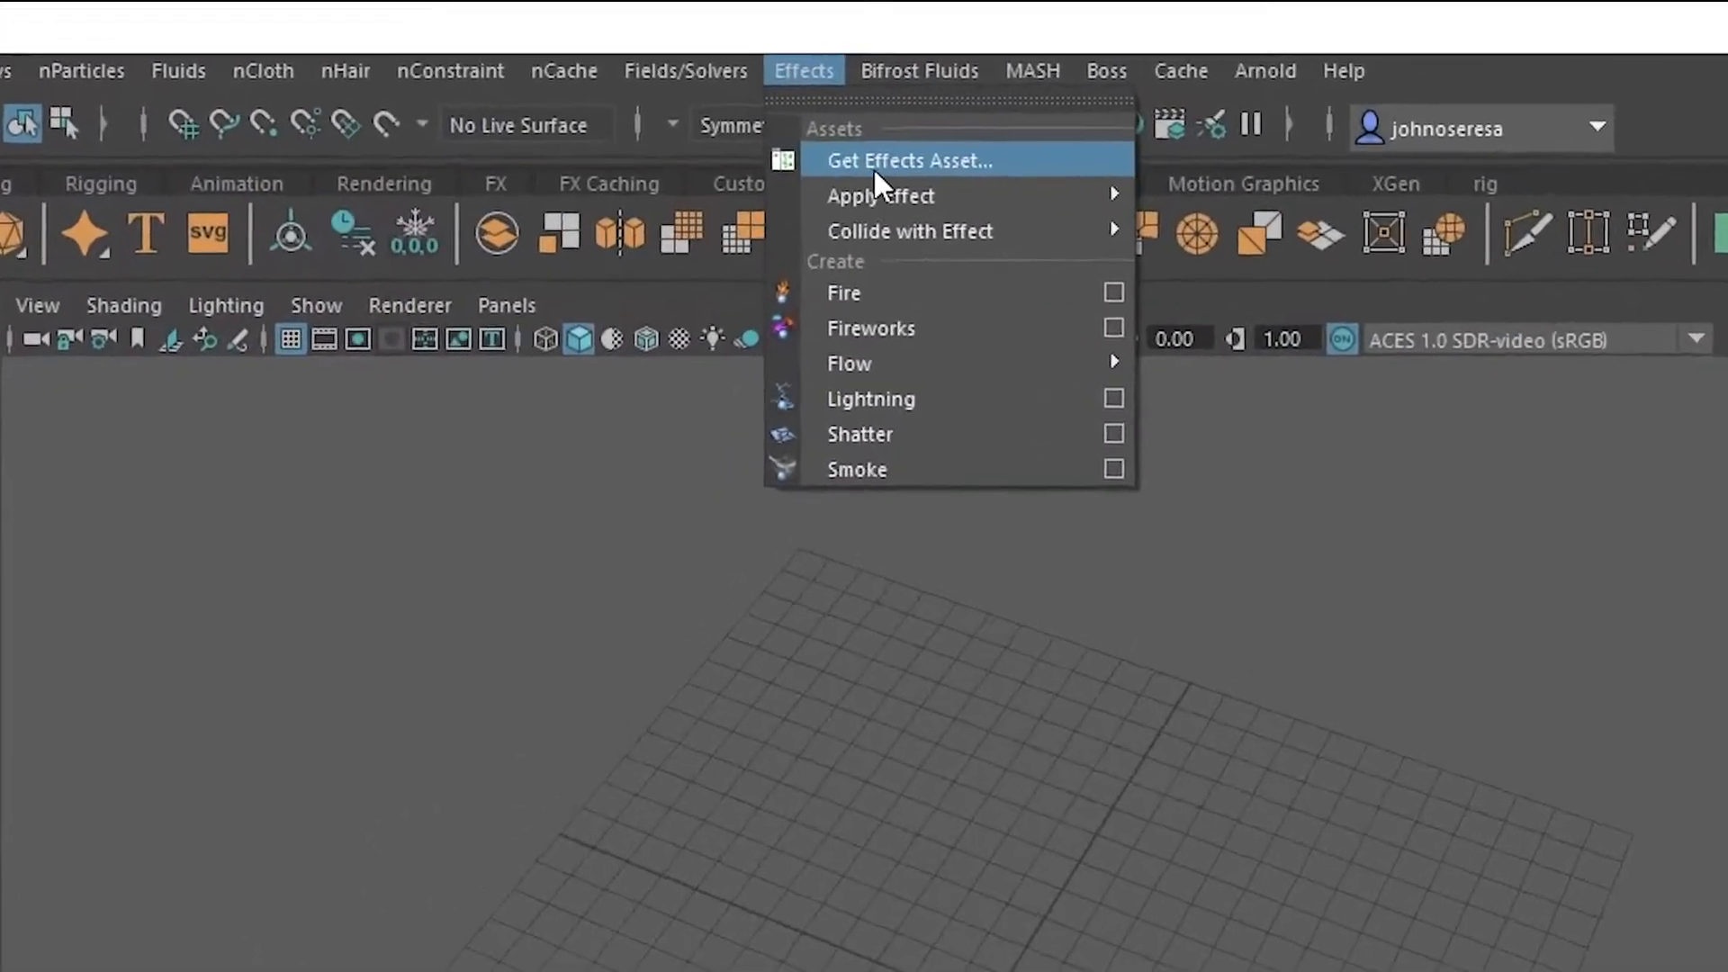
{"action": "left_click", "coordinate": [923, 184]}
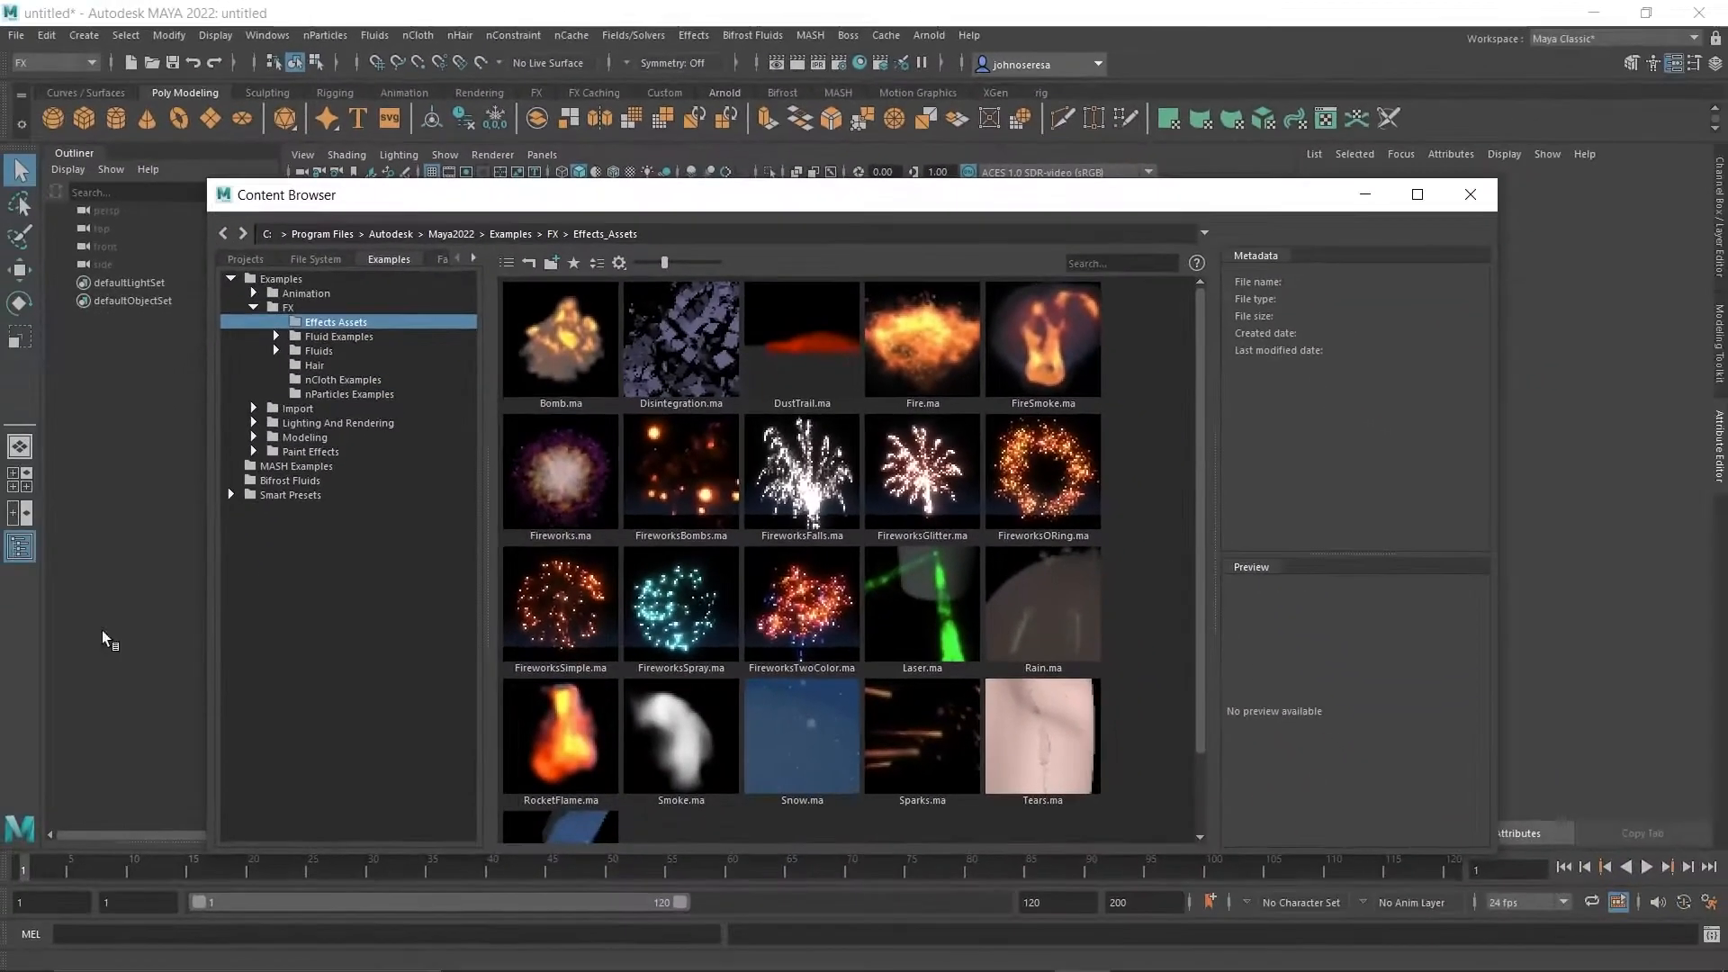
{"action": "left_click", "coordinate": [1473, 195]}
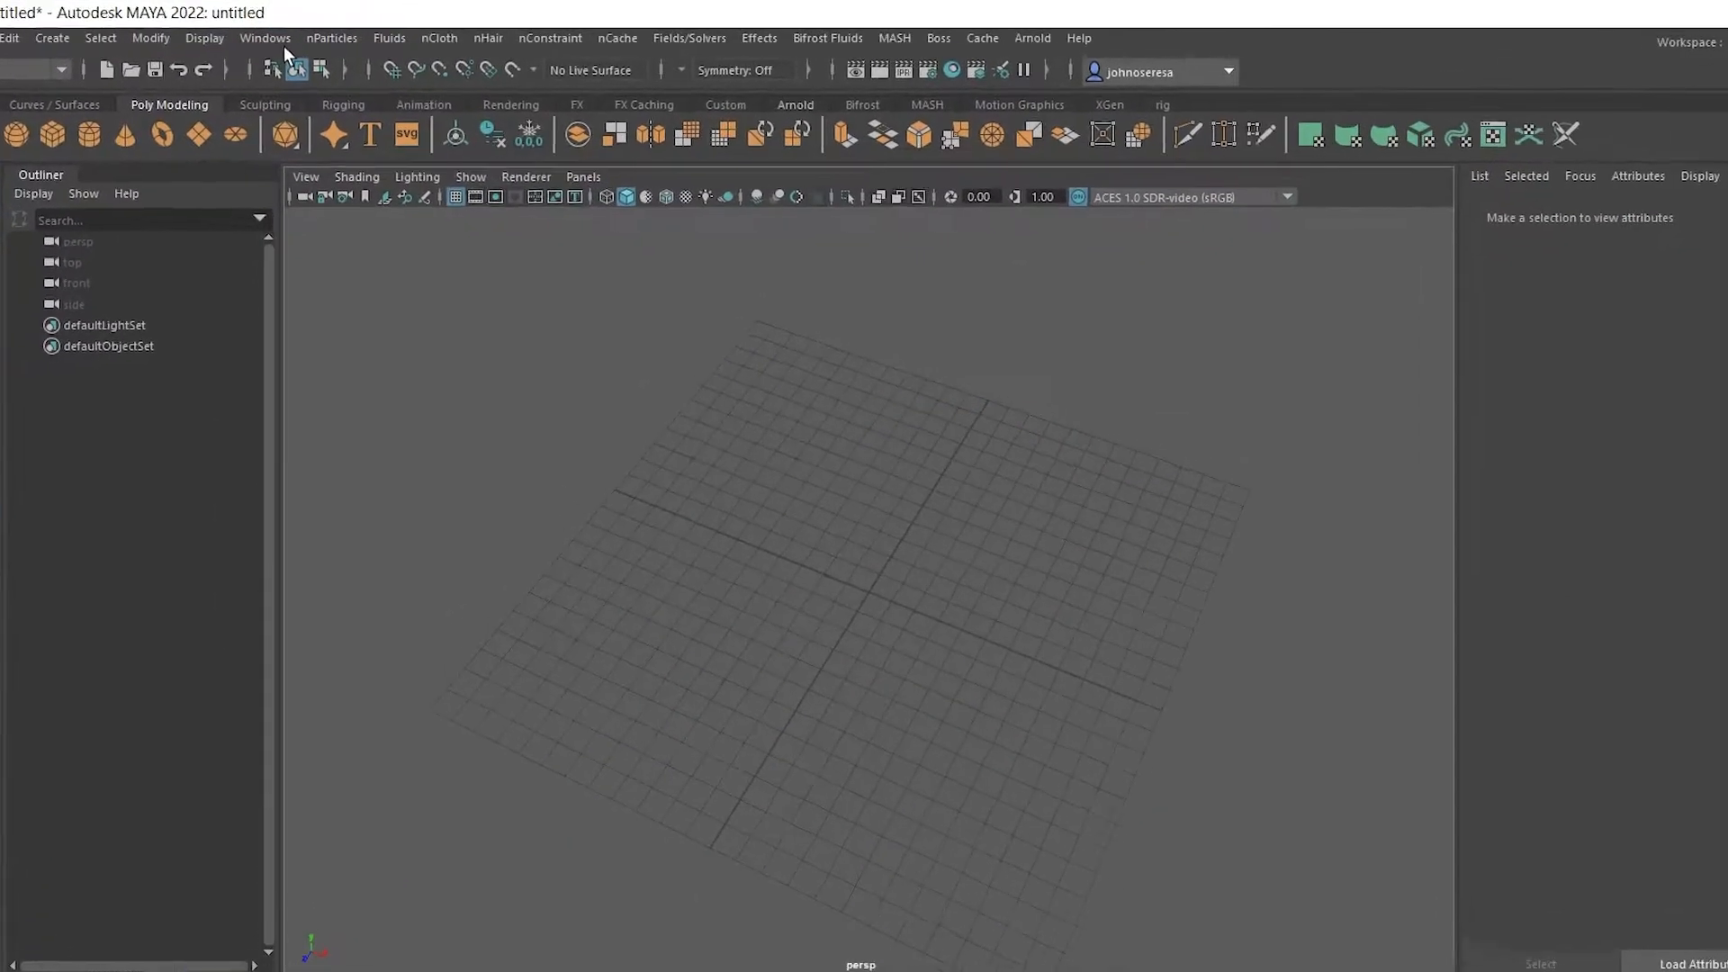
{"action": "left_click", "coordinate": [267, 35]}
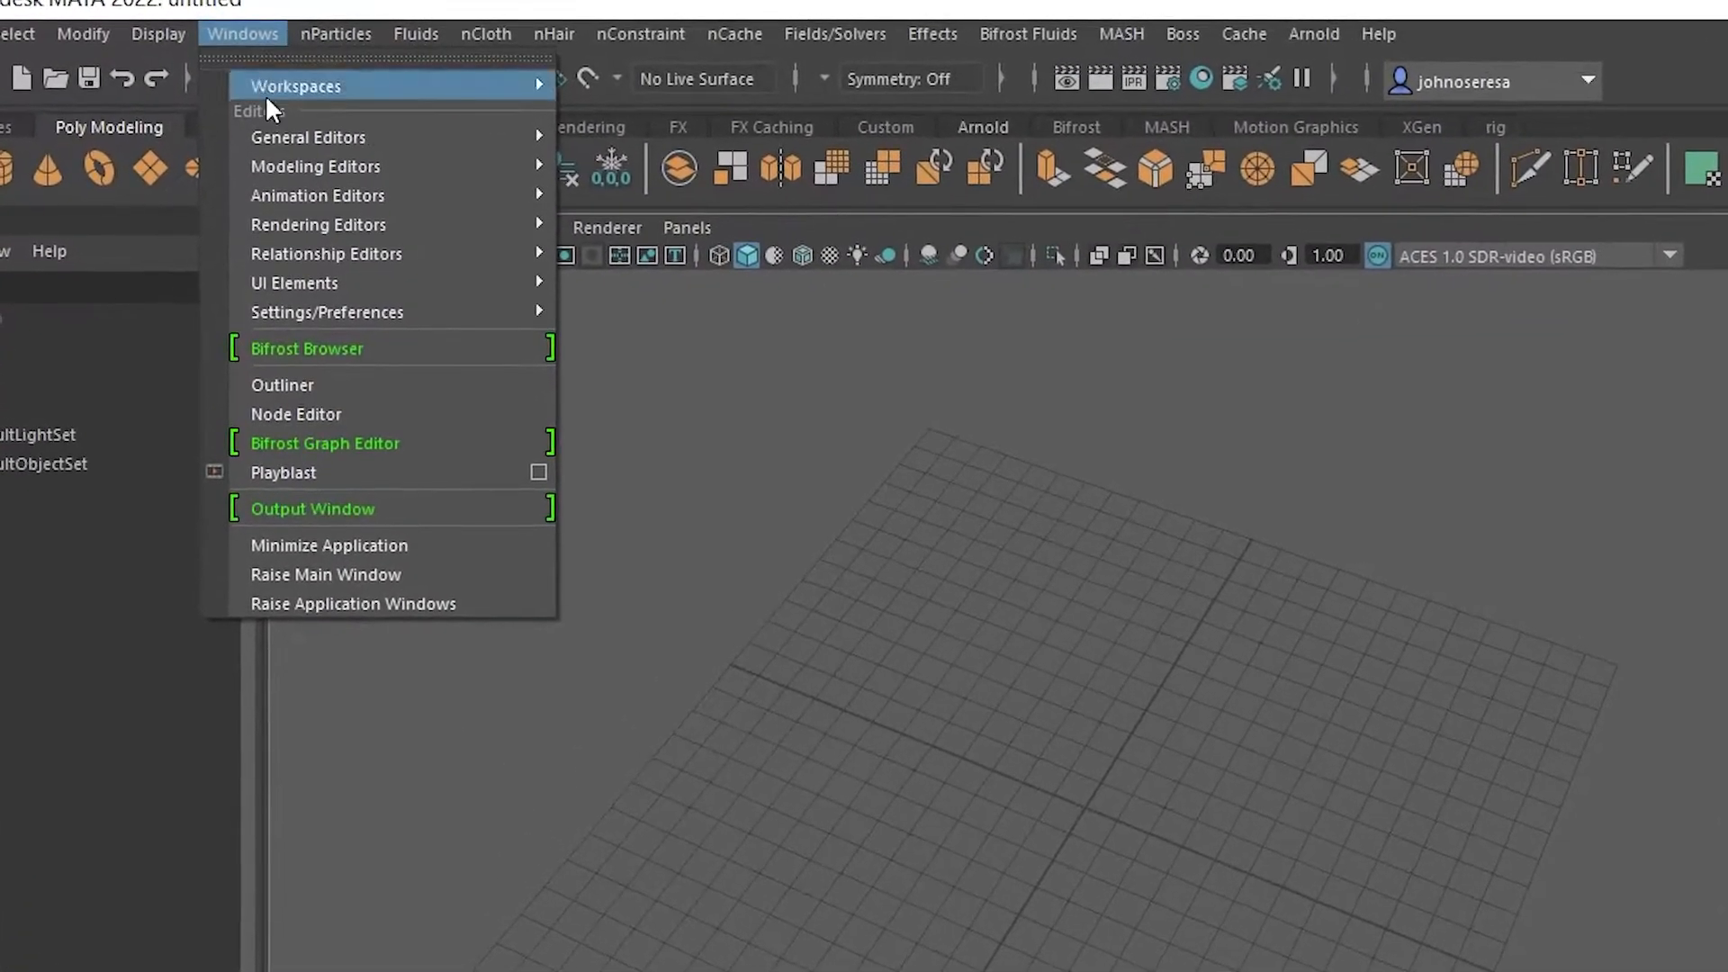
{"action": "mouse_move", "coordinate": [325, 105]}
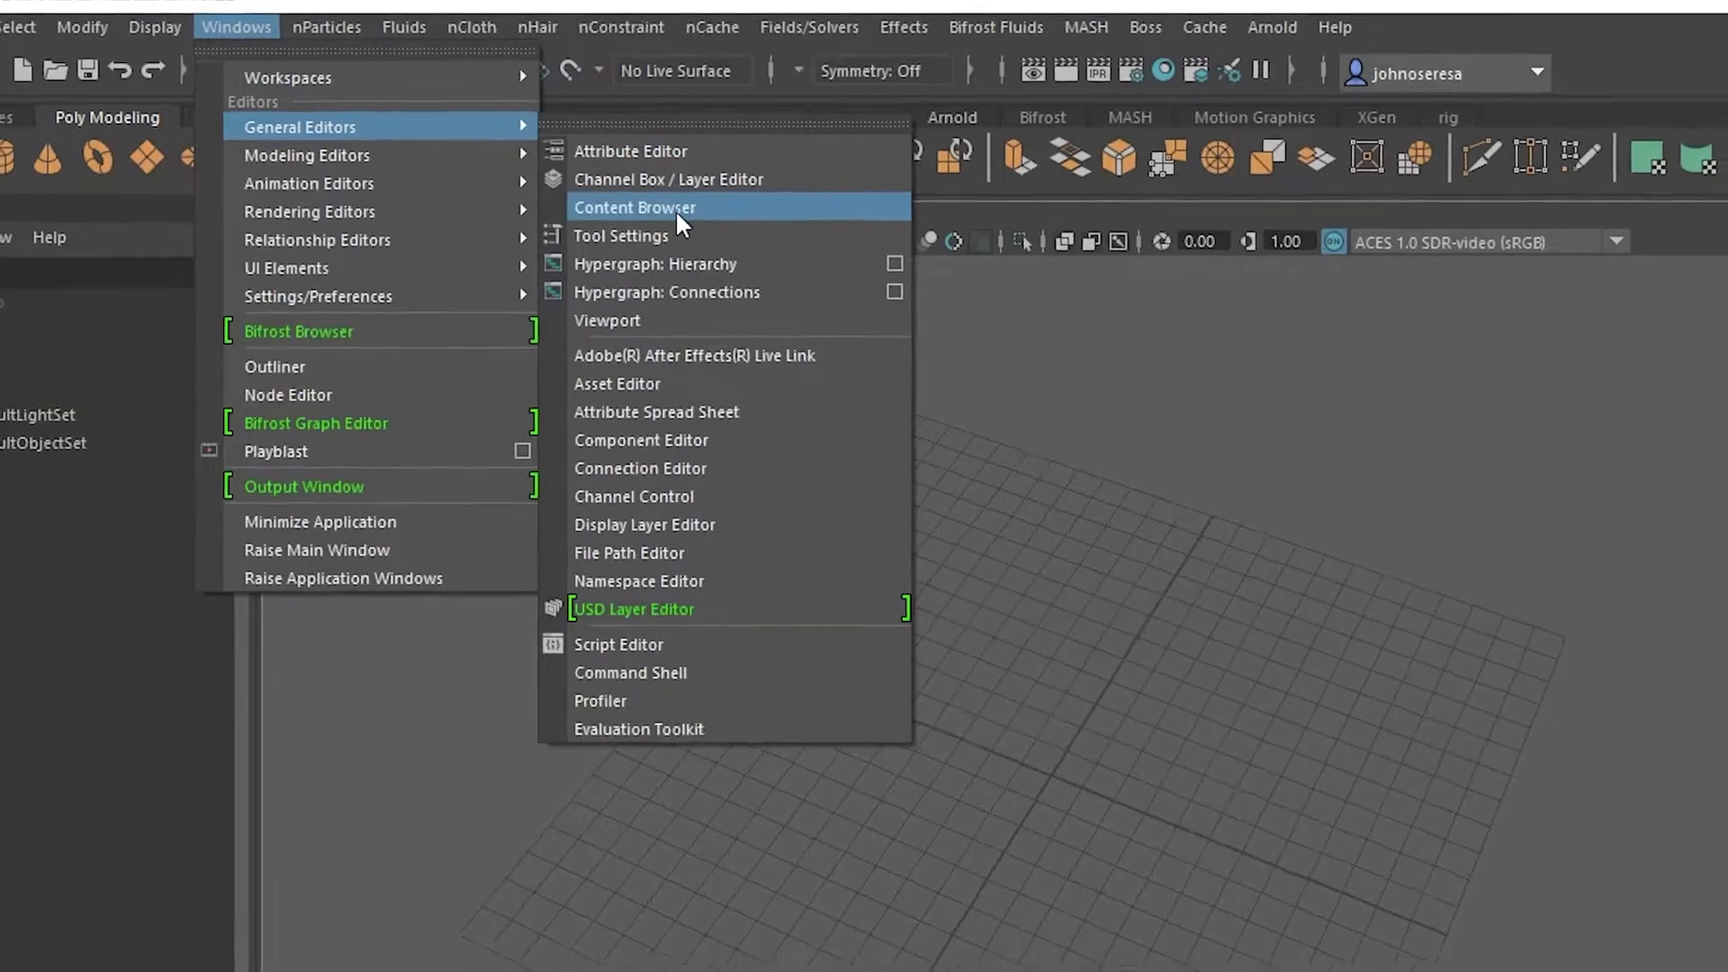
{"action": "left_click", "coordinate": [654, 221]}
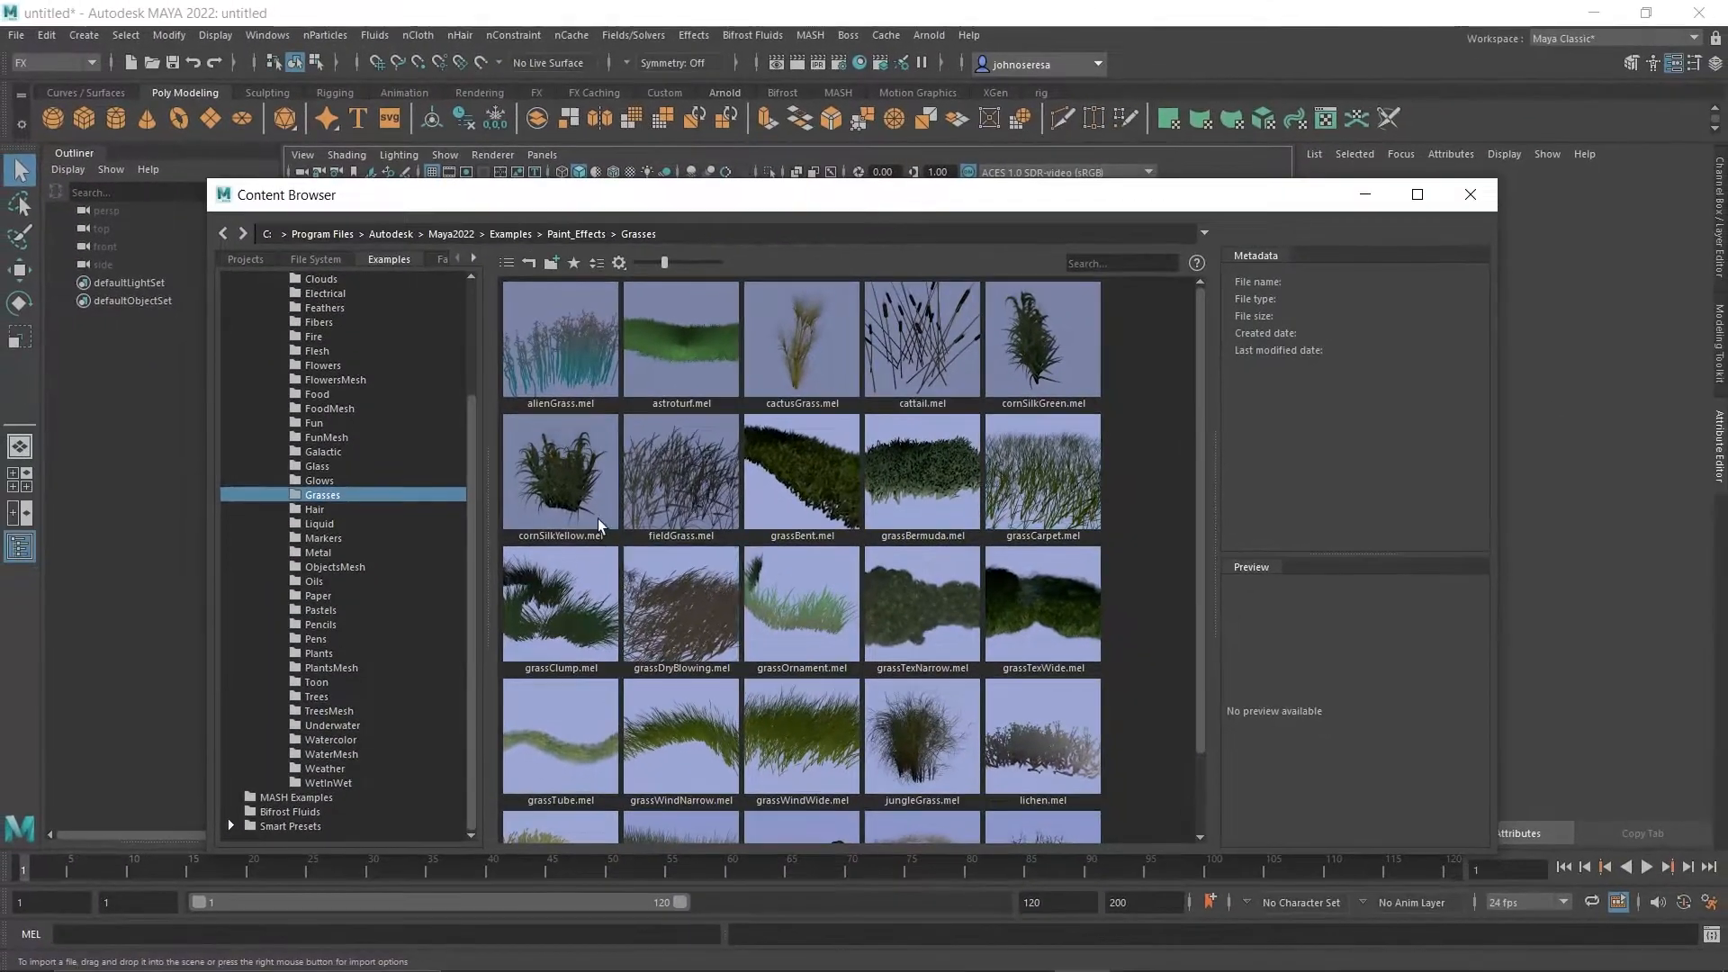
{"action": "scroll", "coordinate": [387, 546], "scroll_direction": "up", "scroll_amount": 3}
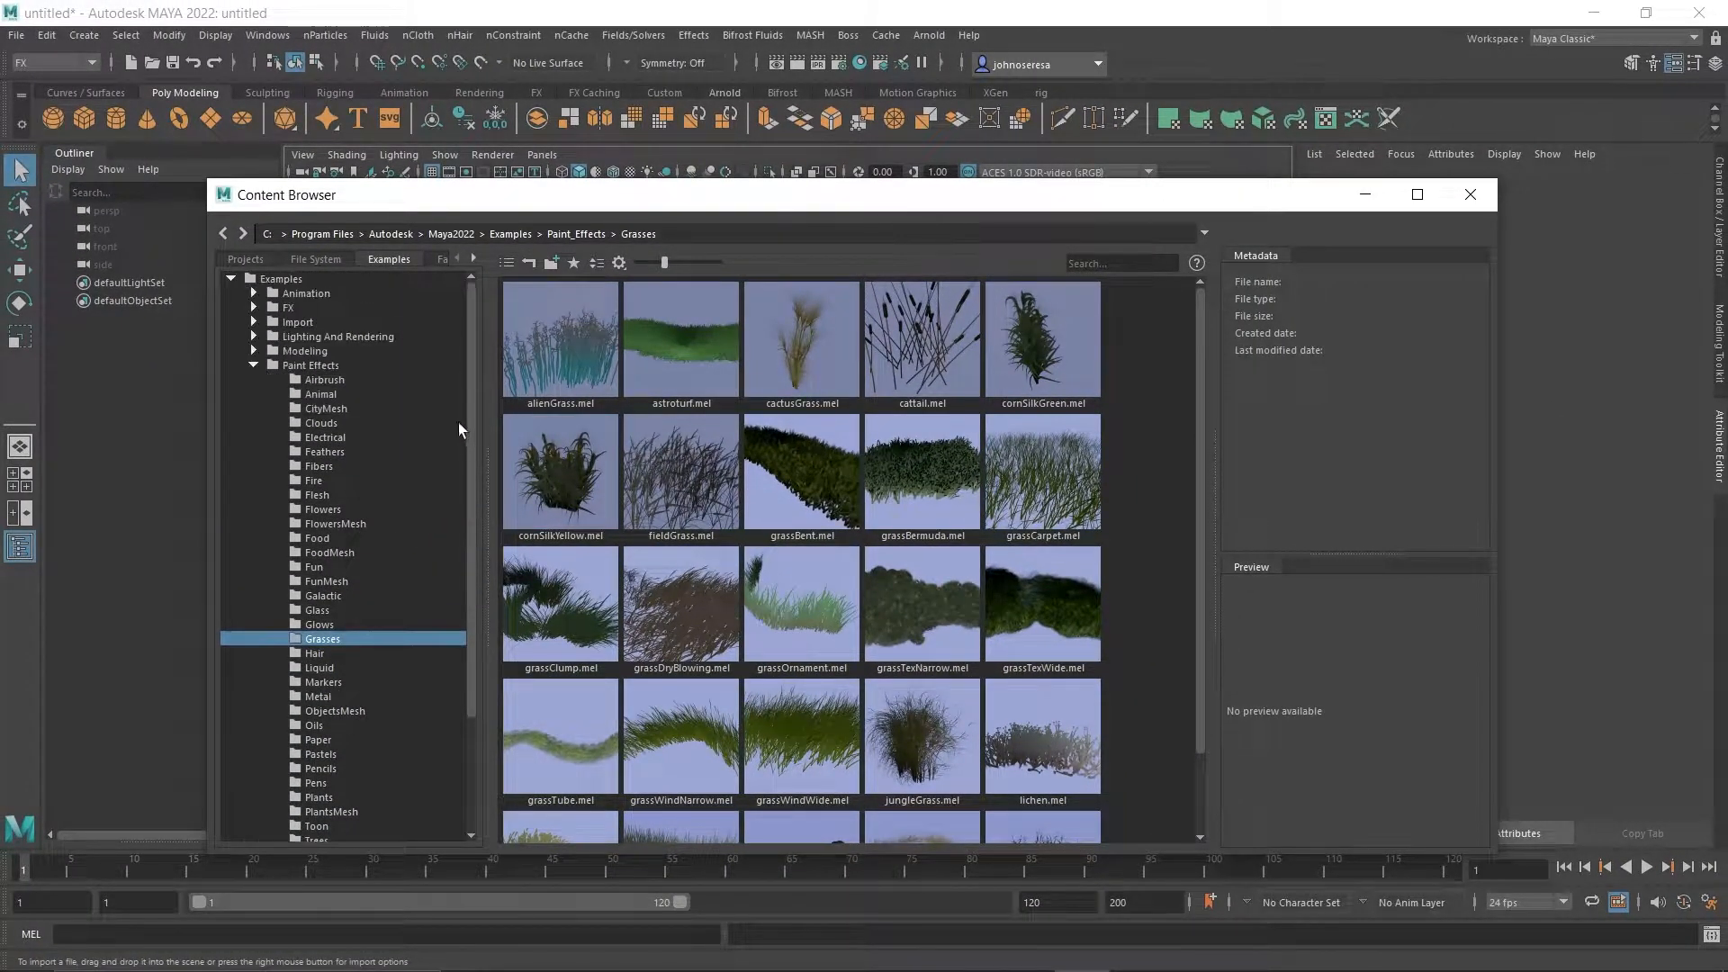
{"action": "left_click", "coordinate": [1470, 196]}
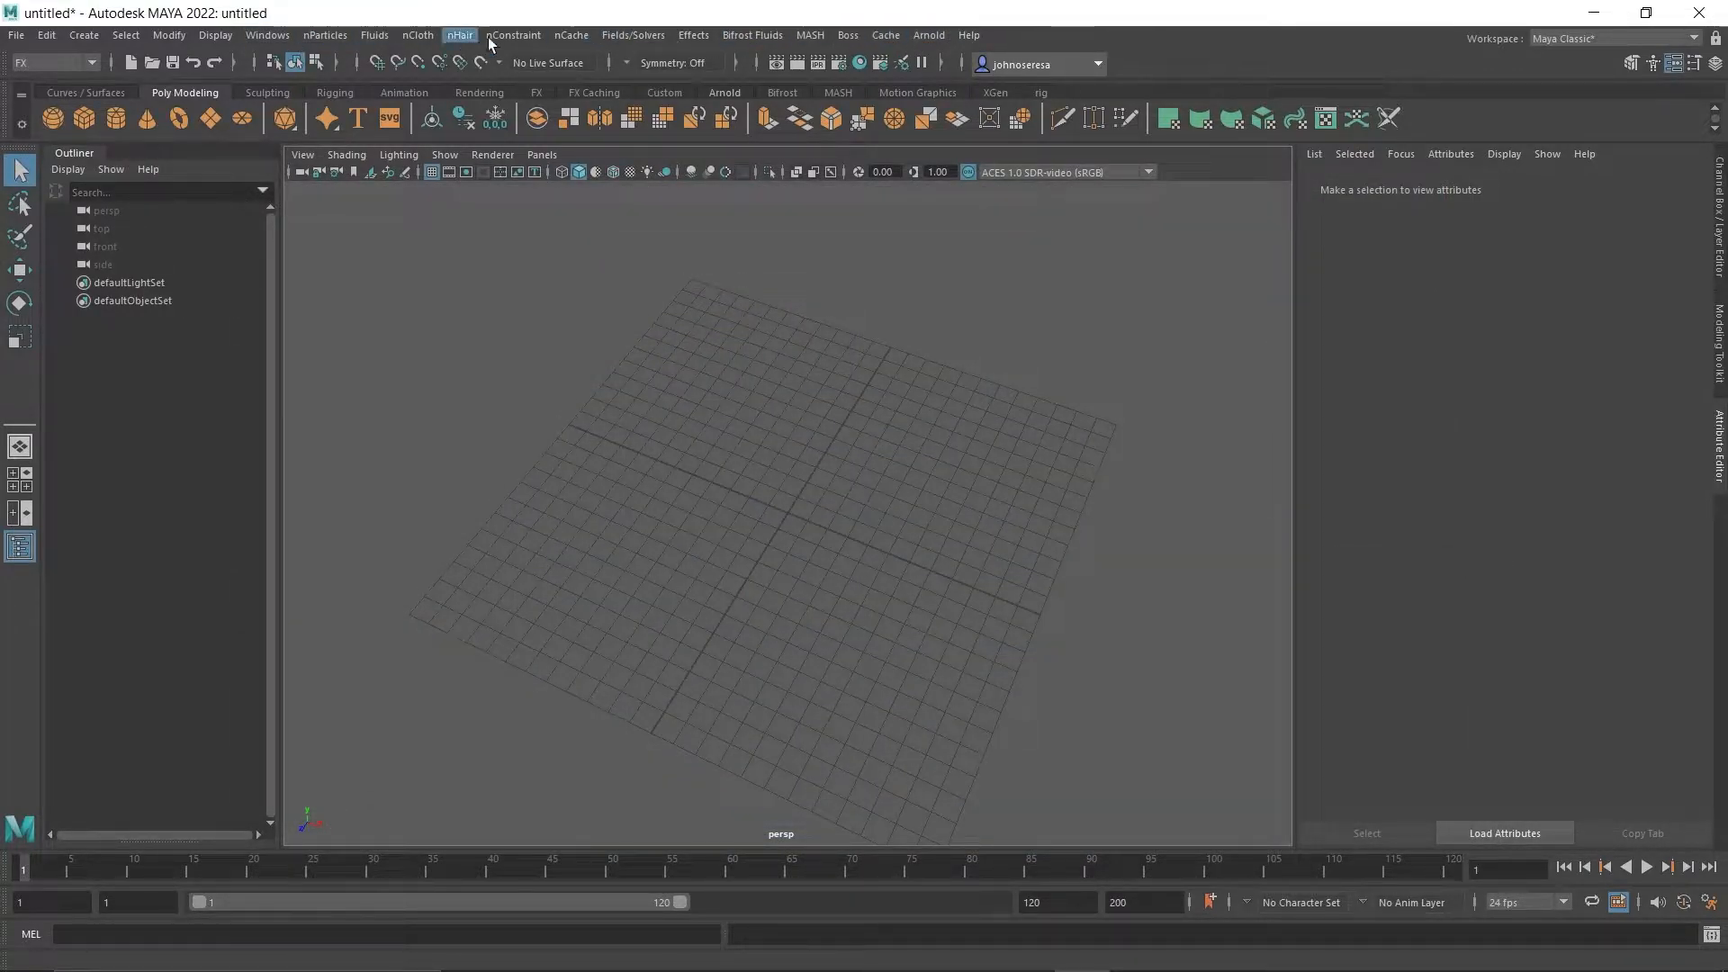
Open the Content Browser through the effects assets and show the TreesMesh folder of the Paint Effects examples.
{"action": "left_click", "coordinate": [693, 35]}
{"action": "left_click", "coordinate": [731, 77]}
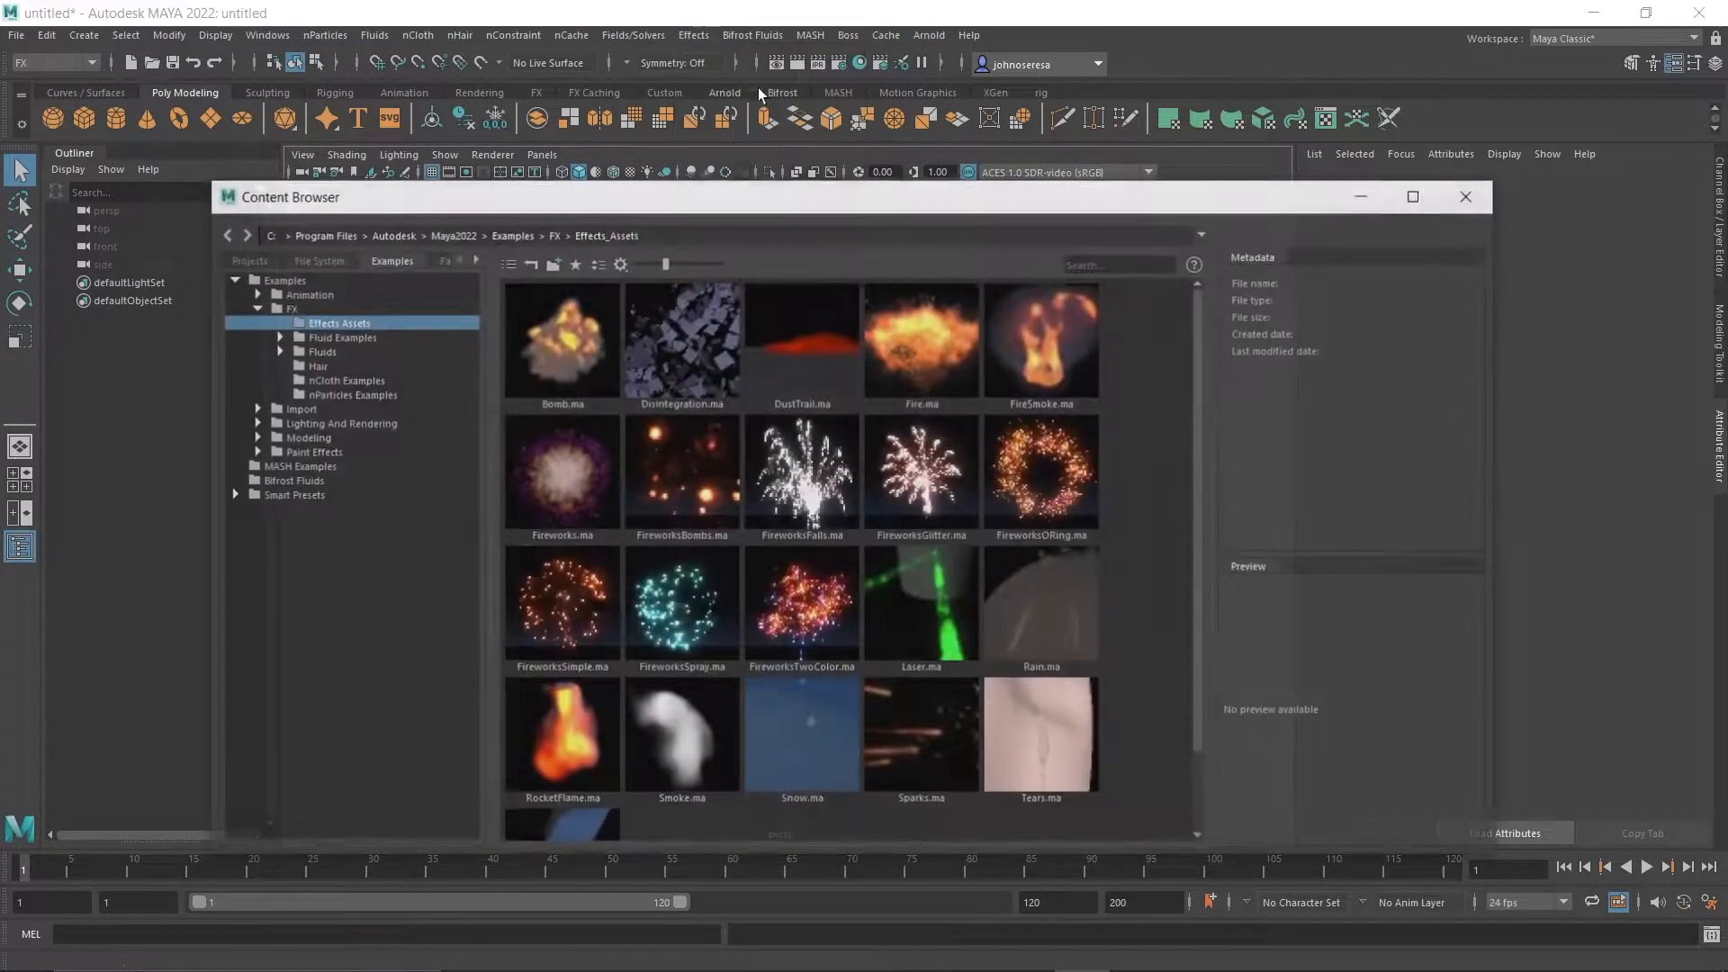
{"action": "left_click", "coordinate": [253, 452]}
{"action": "scroll", "coordinate": [383, 490], "scroll_direction": "down", "scroll_amount": 5}
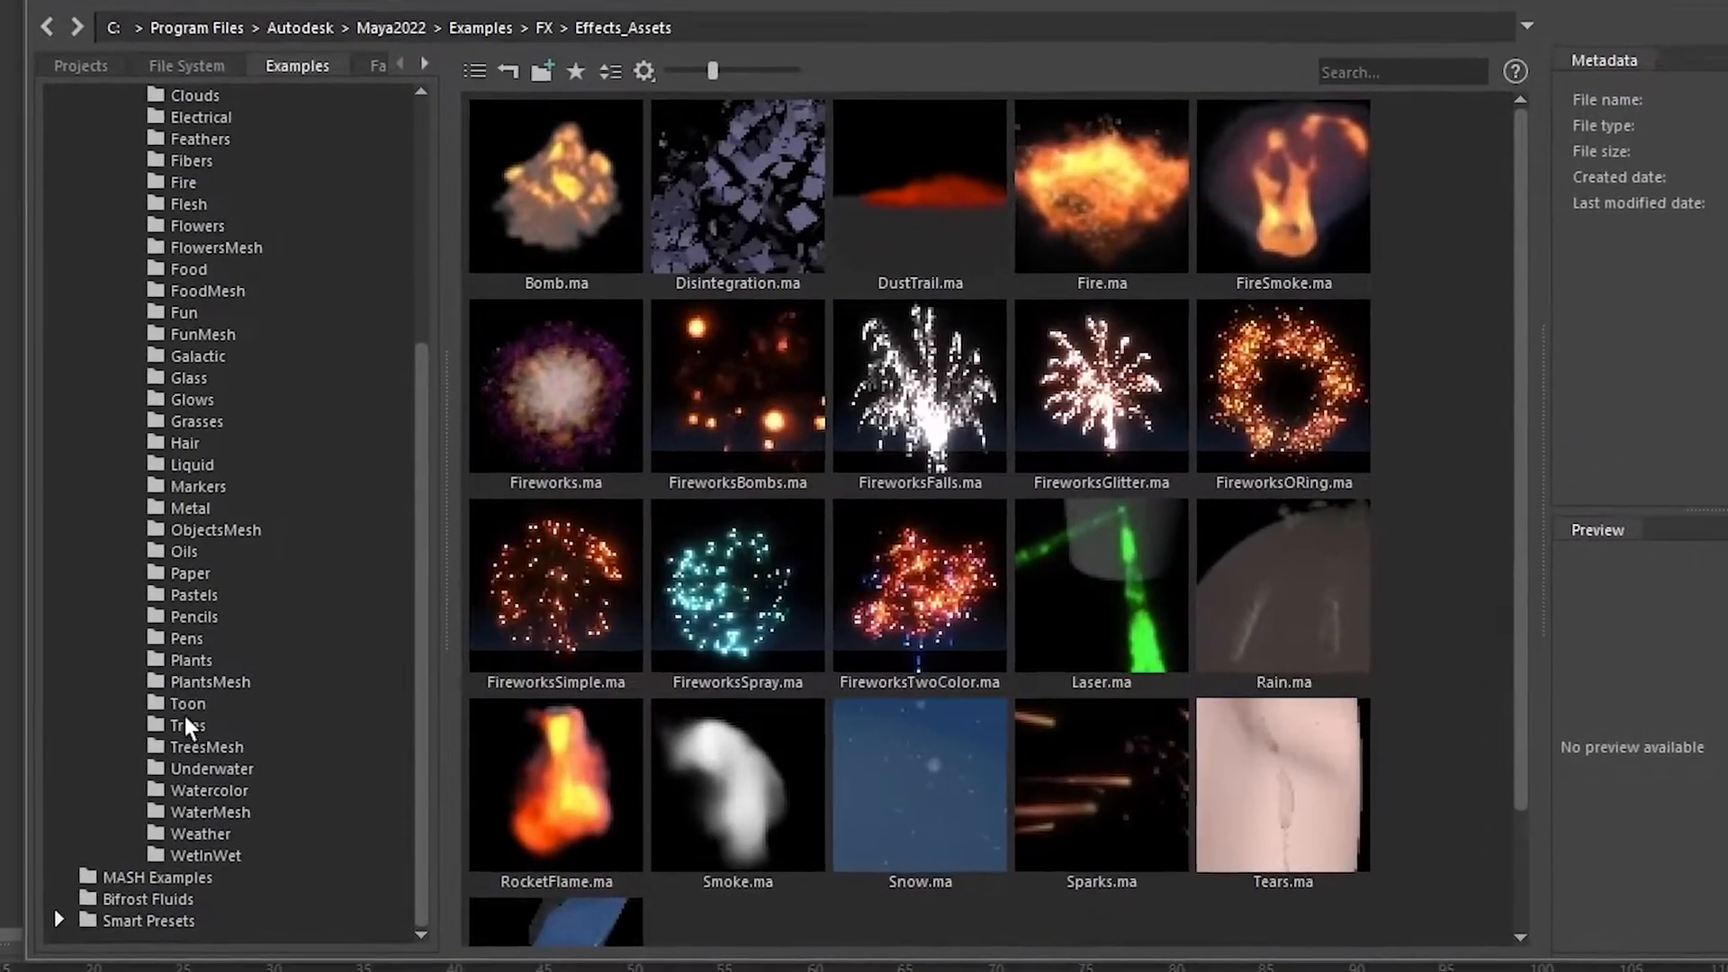
{"action": "left_click", "coordinate": [189, 720]}
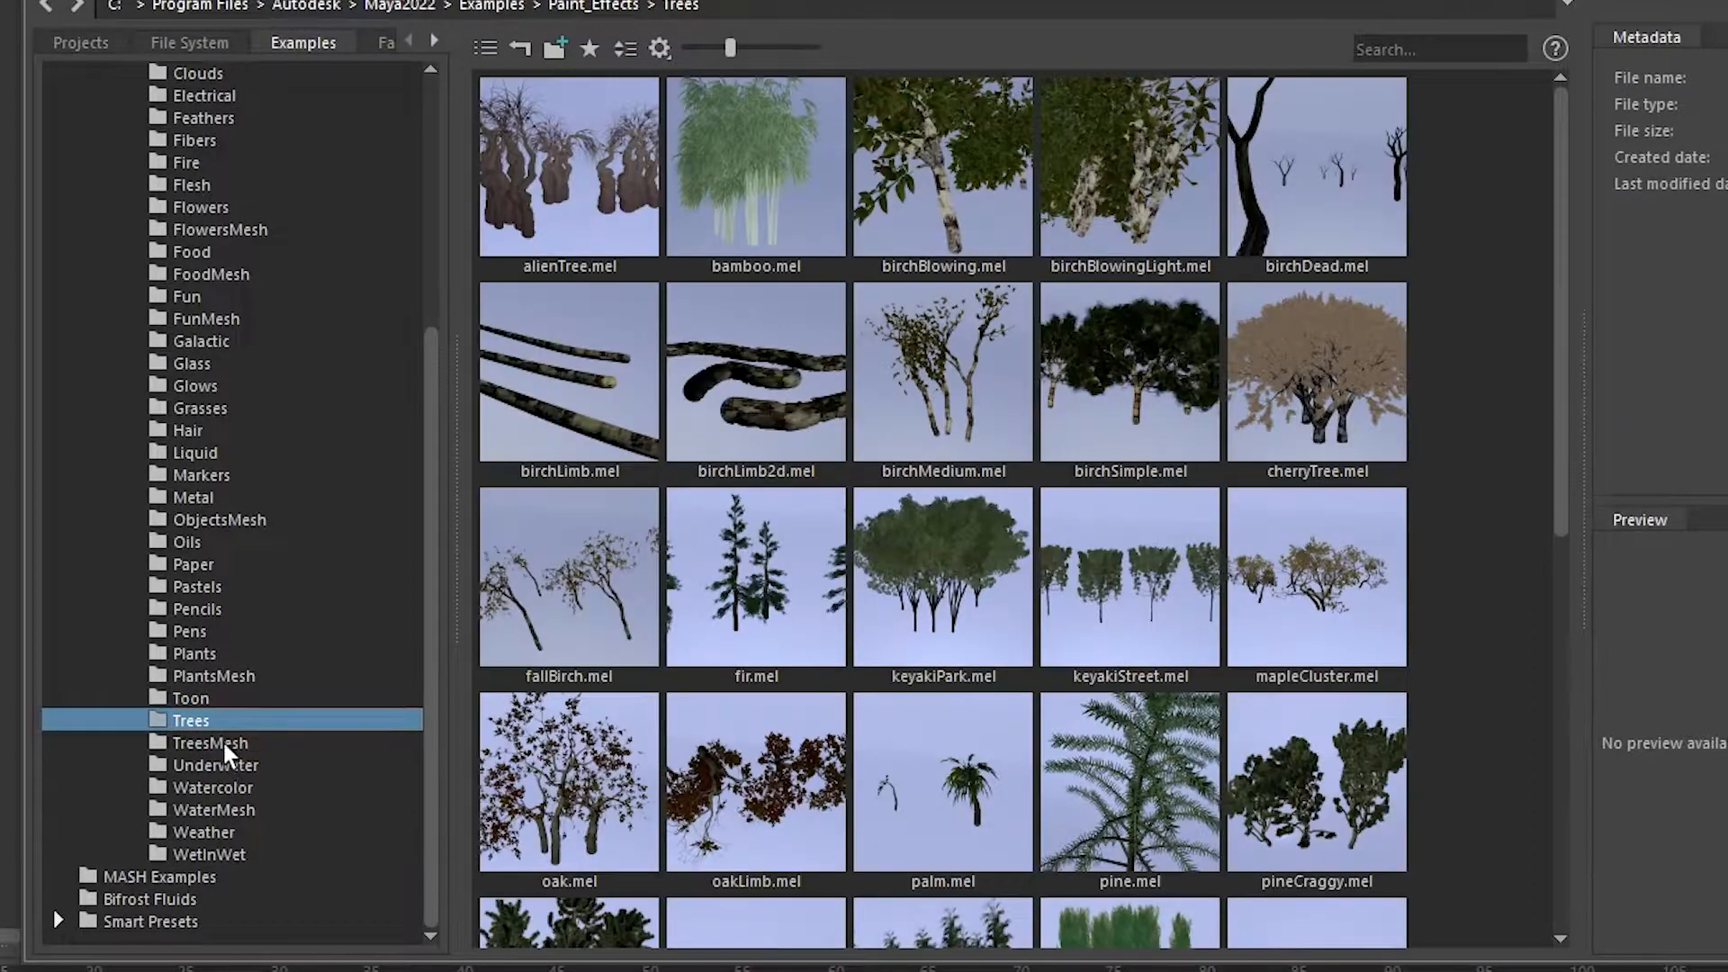
{"action": "left_click", "coordinate": [223, 744]}
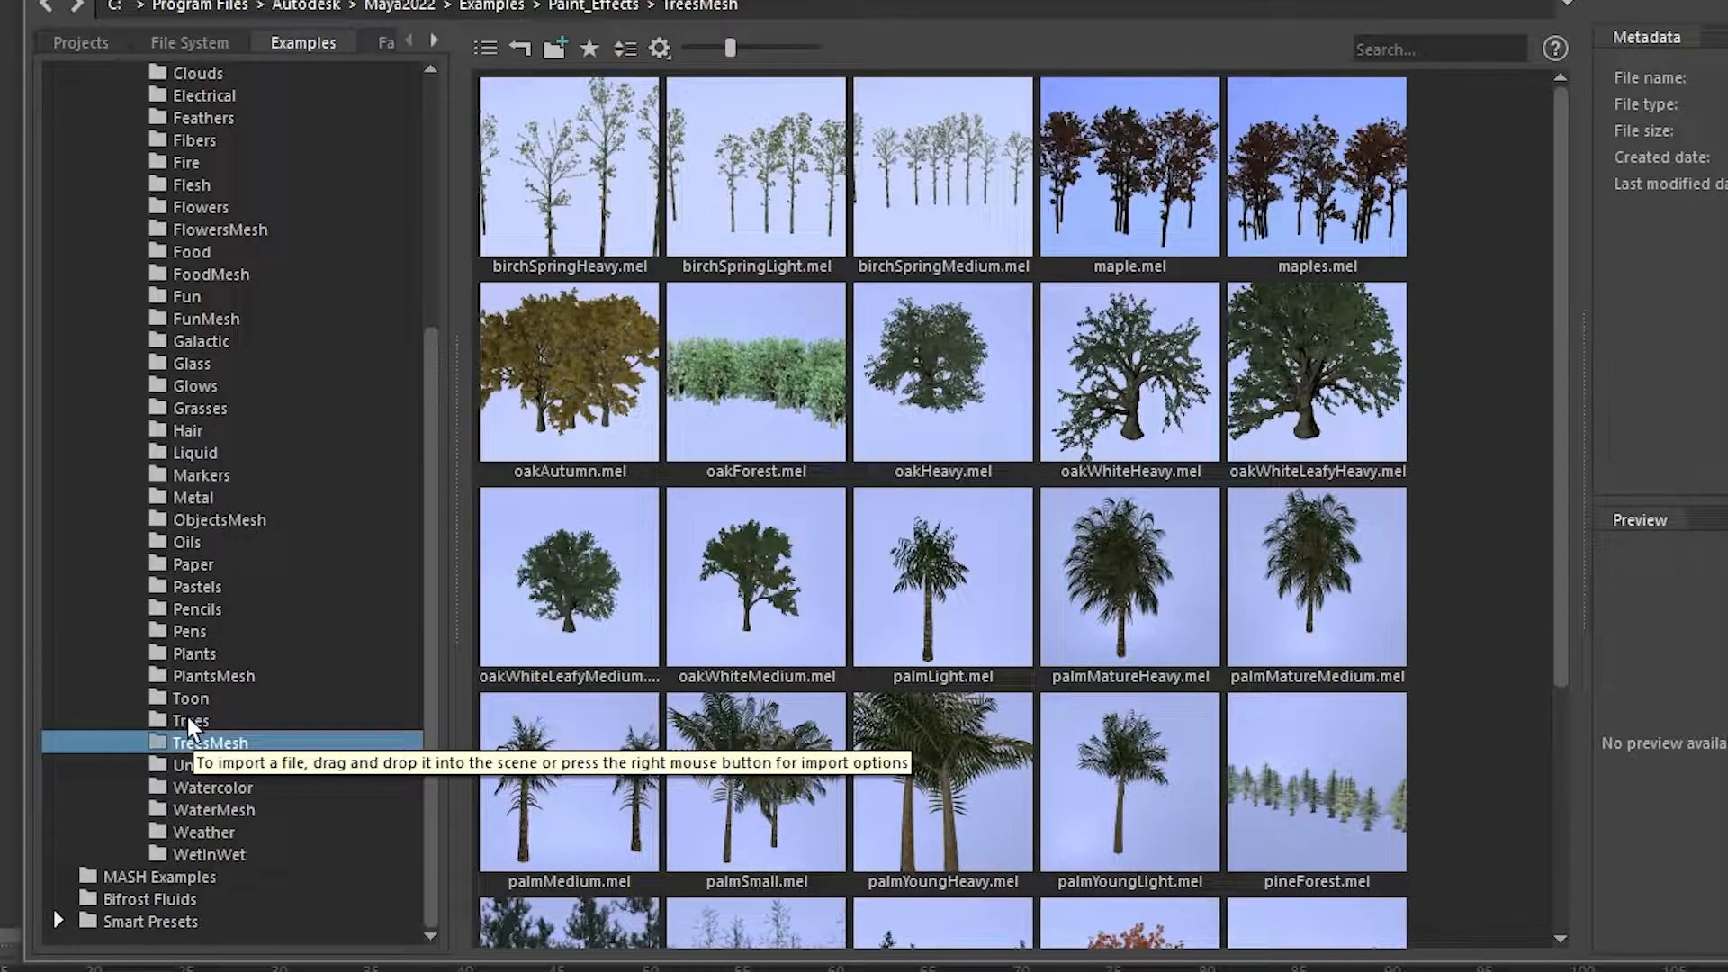
Import the oakWhiteLeafyMedium tree from the TreesMesh examples into the scene and leave it deselected.
{"action": "left_click", "coordinate": [551, 589]}
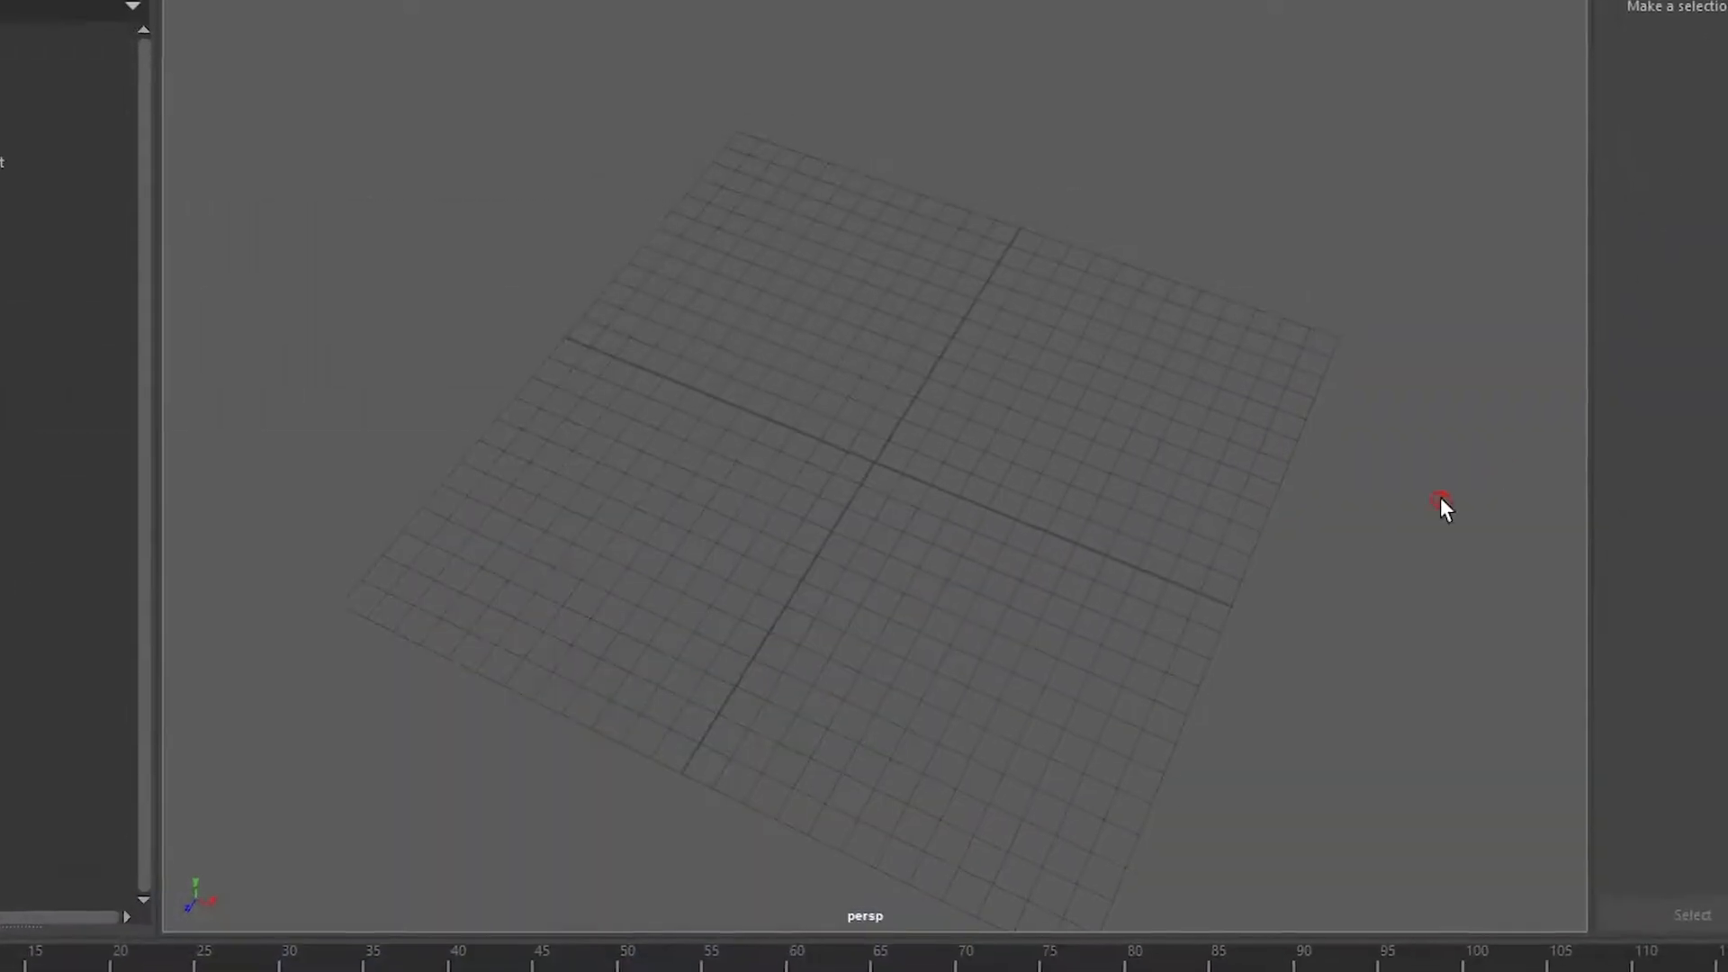
{"action": "left_click", "coordinate": [822, 494]}
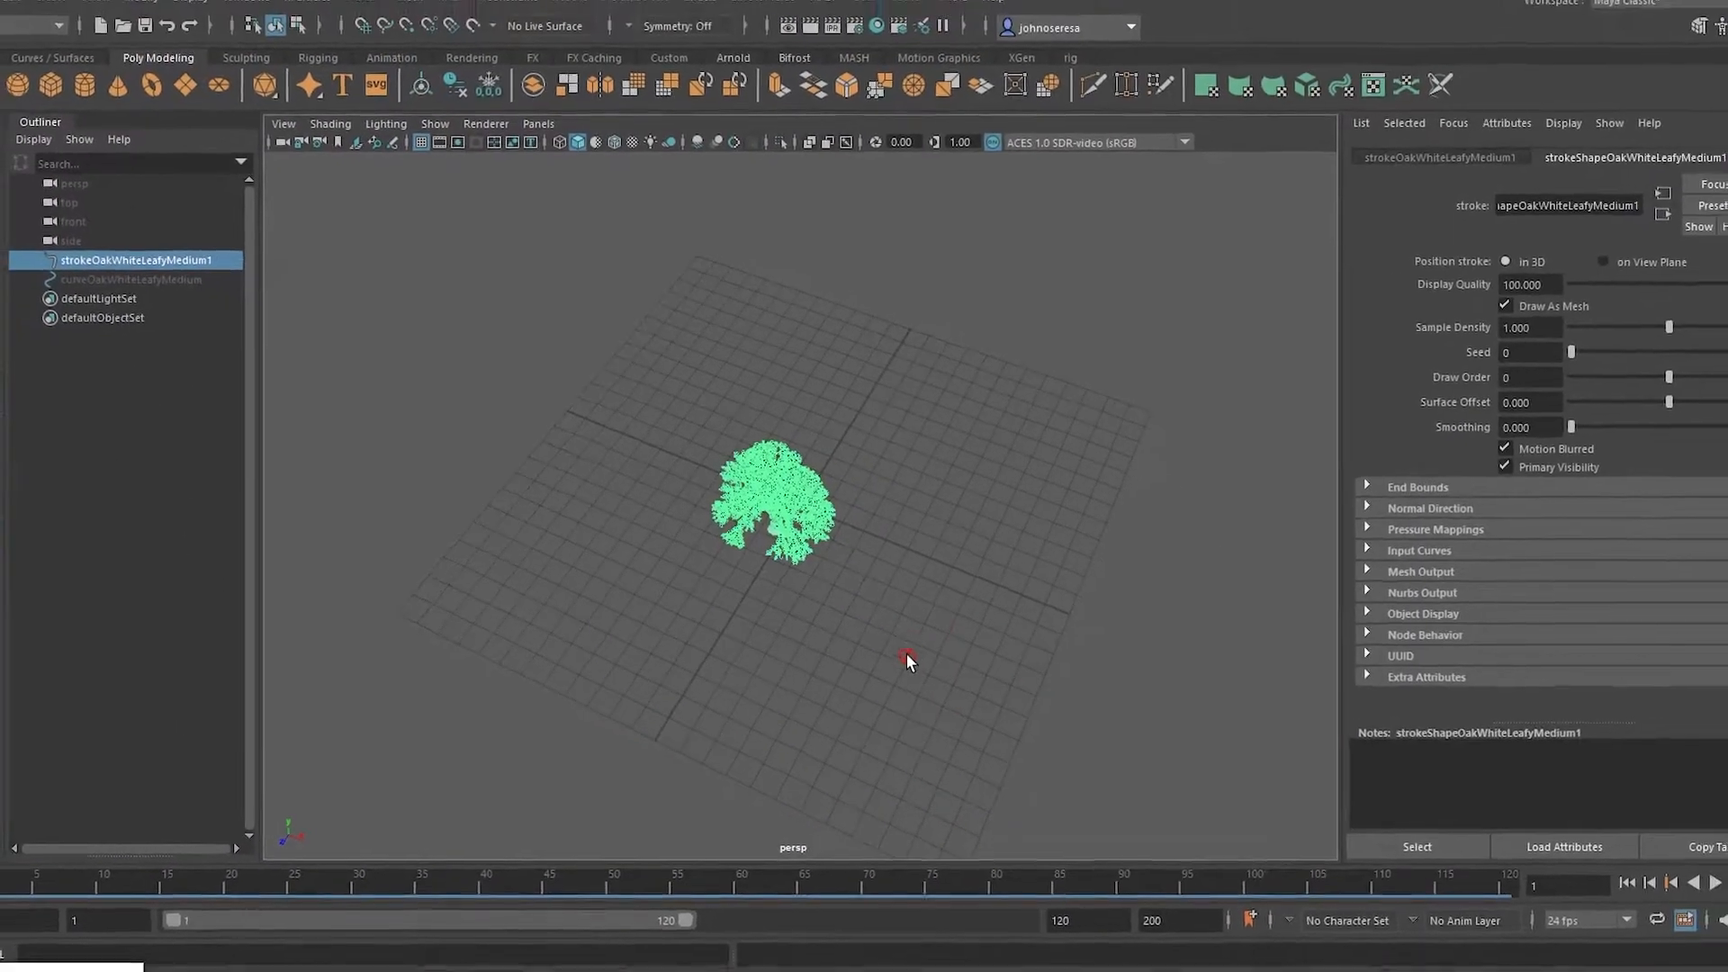
{"action": "scroll", "coordinate": [930, 643], "scroll_direction": "up", "scroll_amount": 4}
{"action": "left_click_drag", "start_coordinate": [927, 657], "coordinate": [871, 622], "text": "alt"}
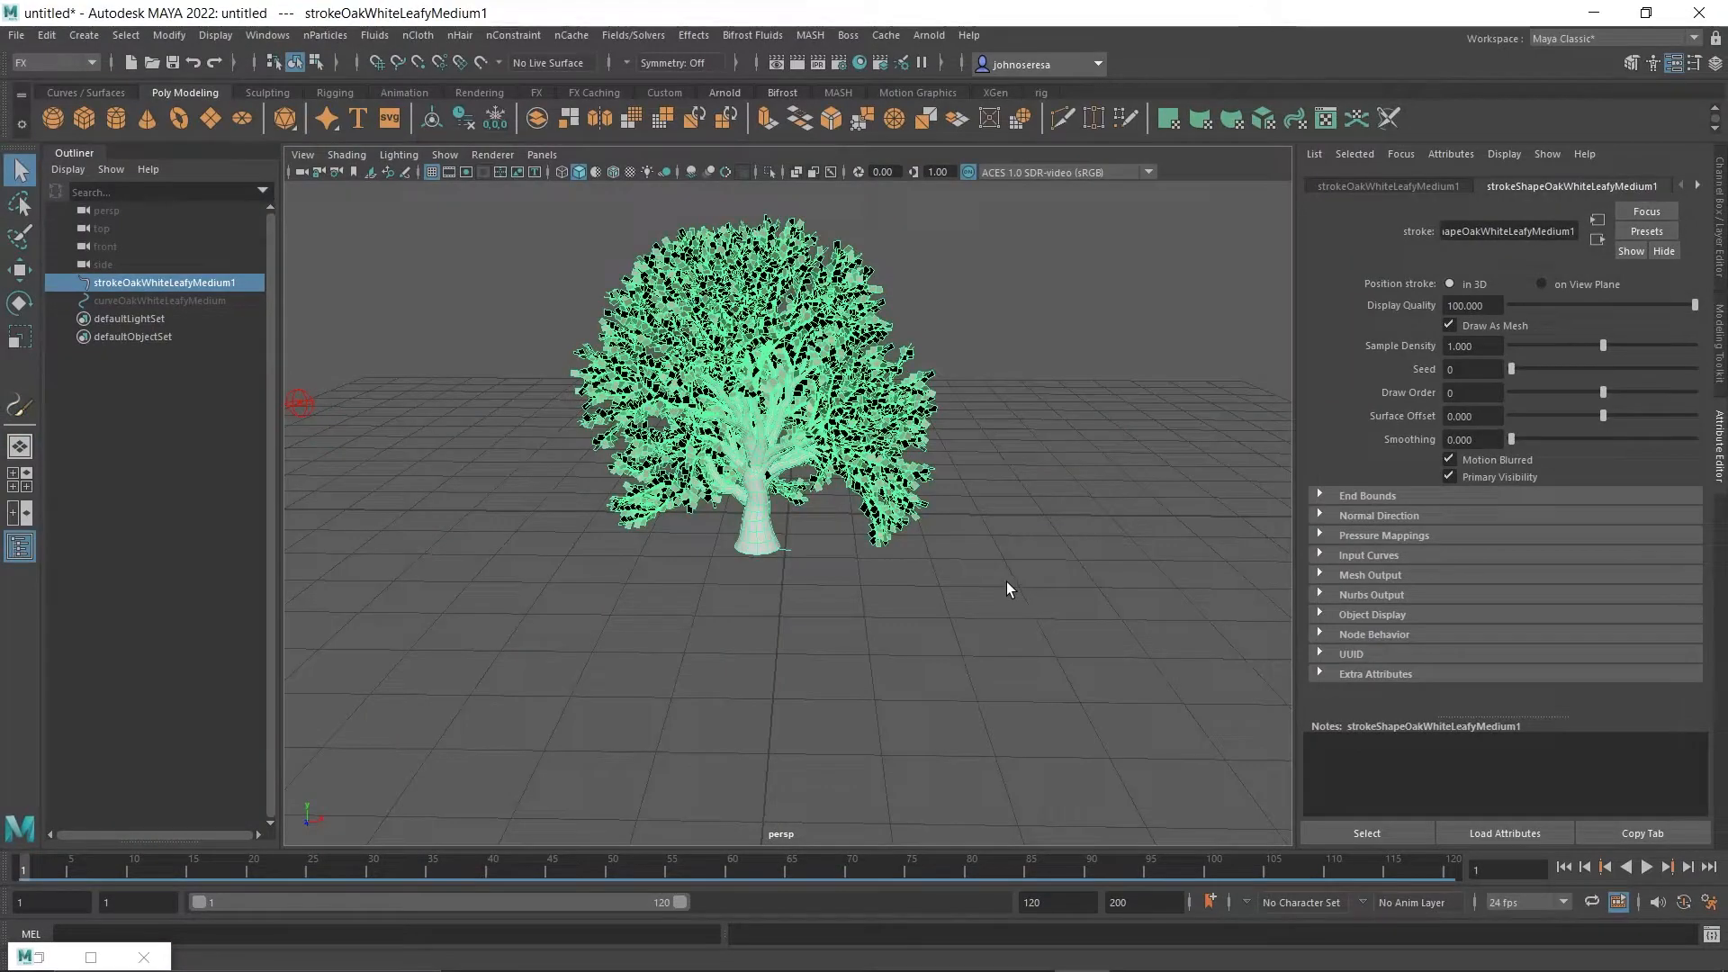
{"action": "left_click", "coordinate": [1006, 582]}
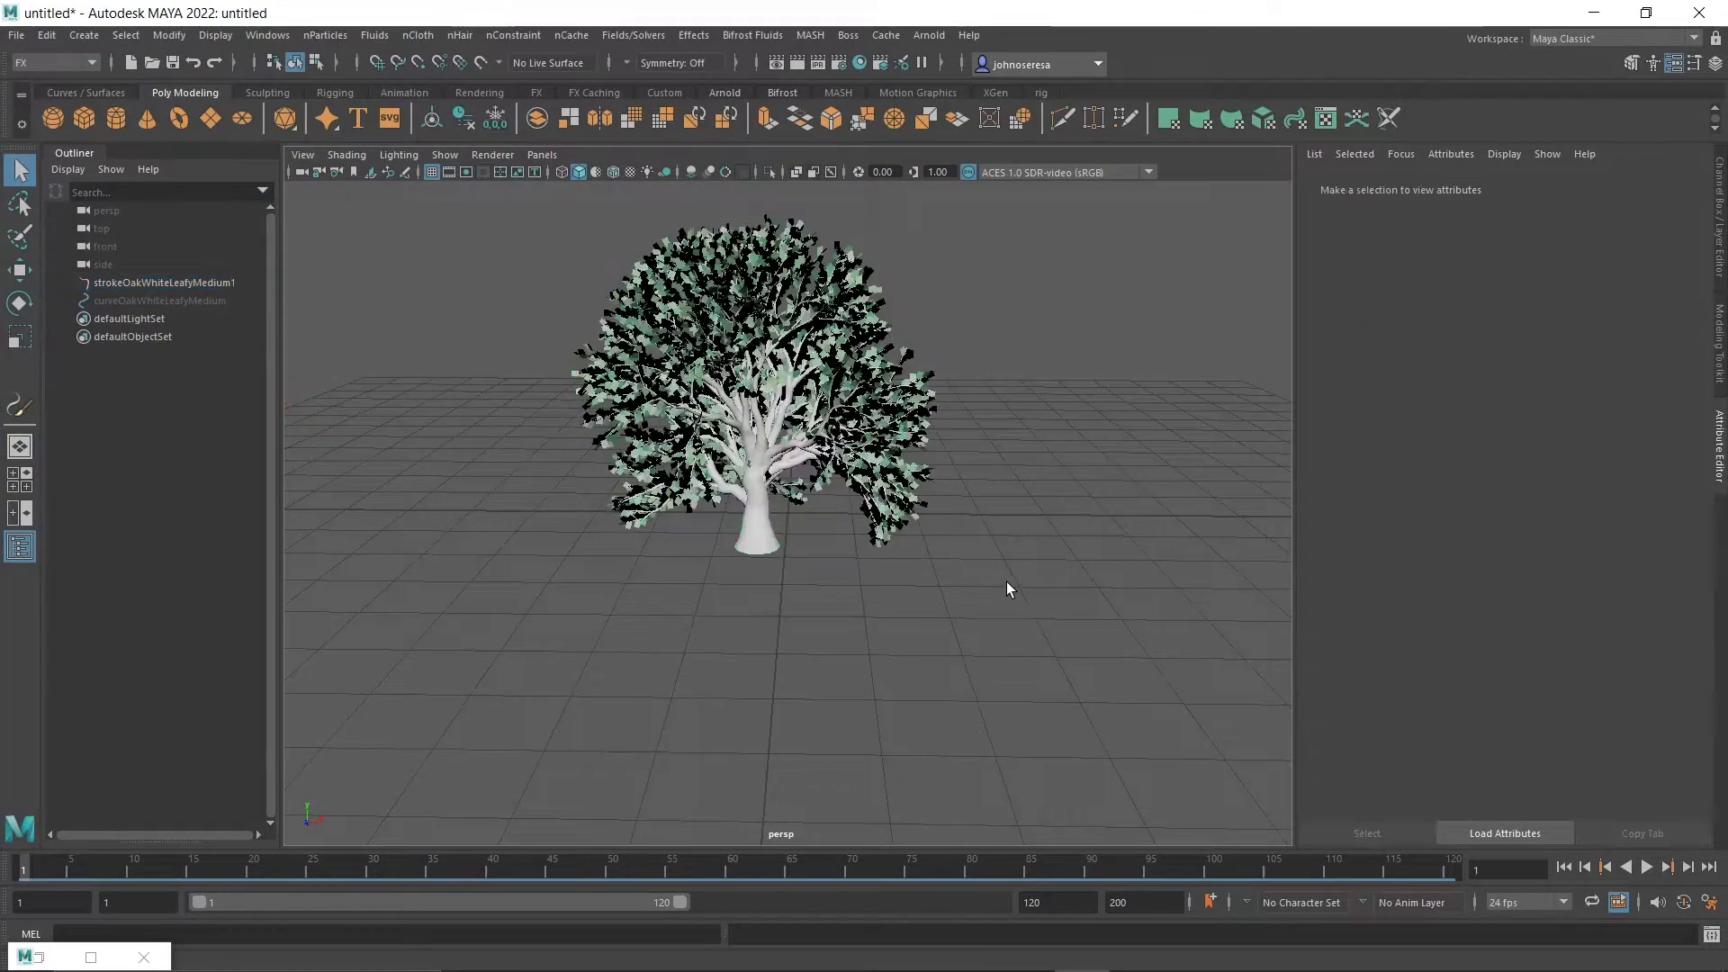
Enlarge the oak tree by setting its brush's Global Scale to about 4.406.
{"action": "left_click", "coordinate": [744, 481]}
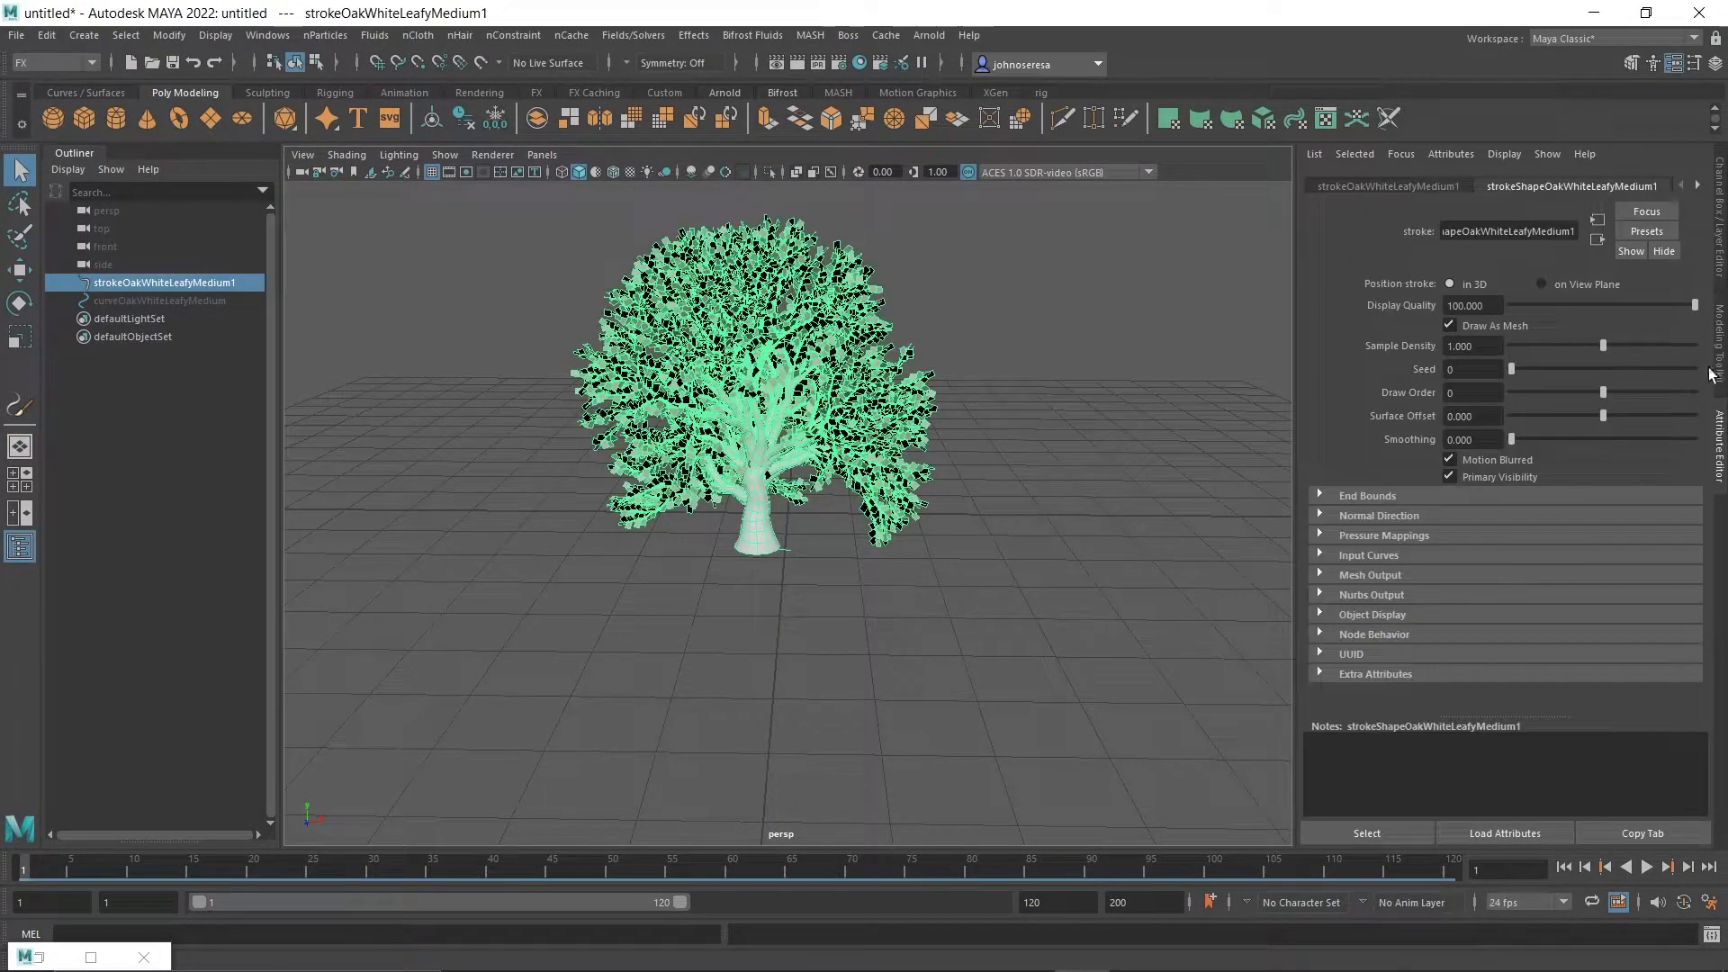
{"action": "left_click", "coordinate": [1390, 185]}
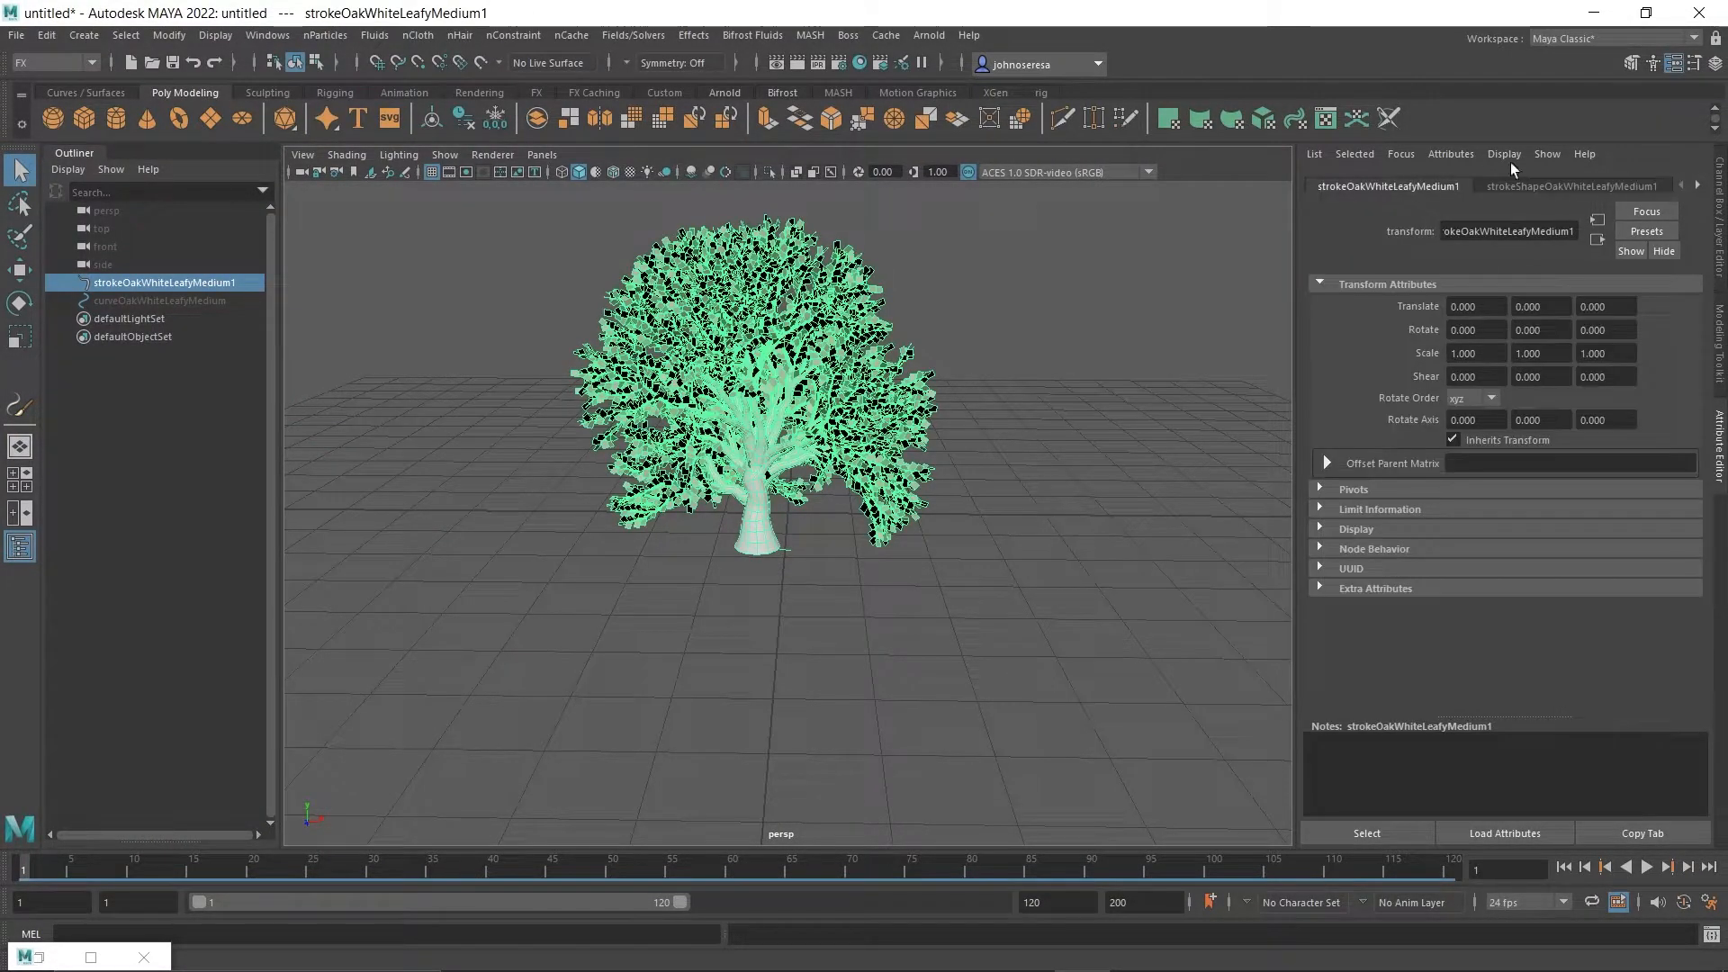
{"action": "left_click", "coordinate": [1658, 185]}
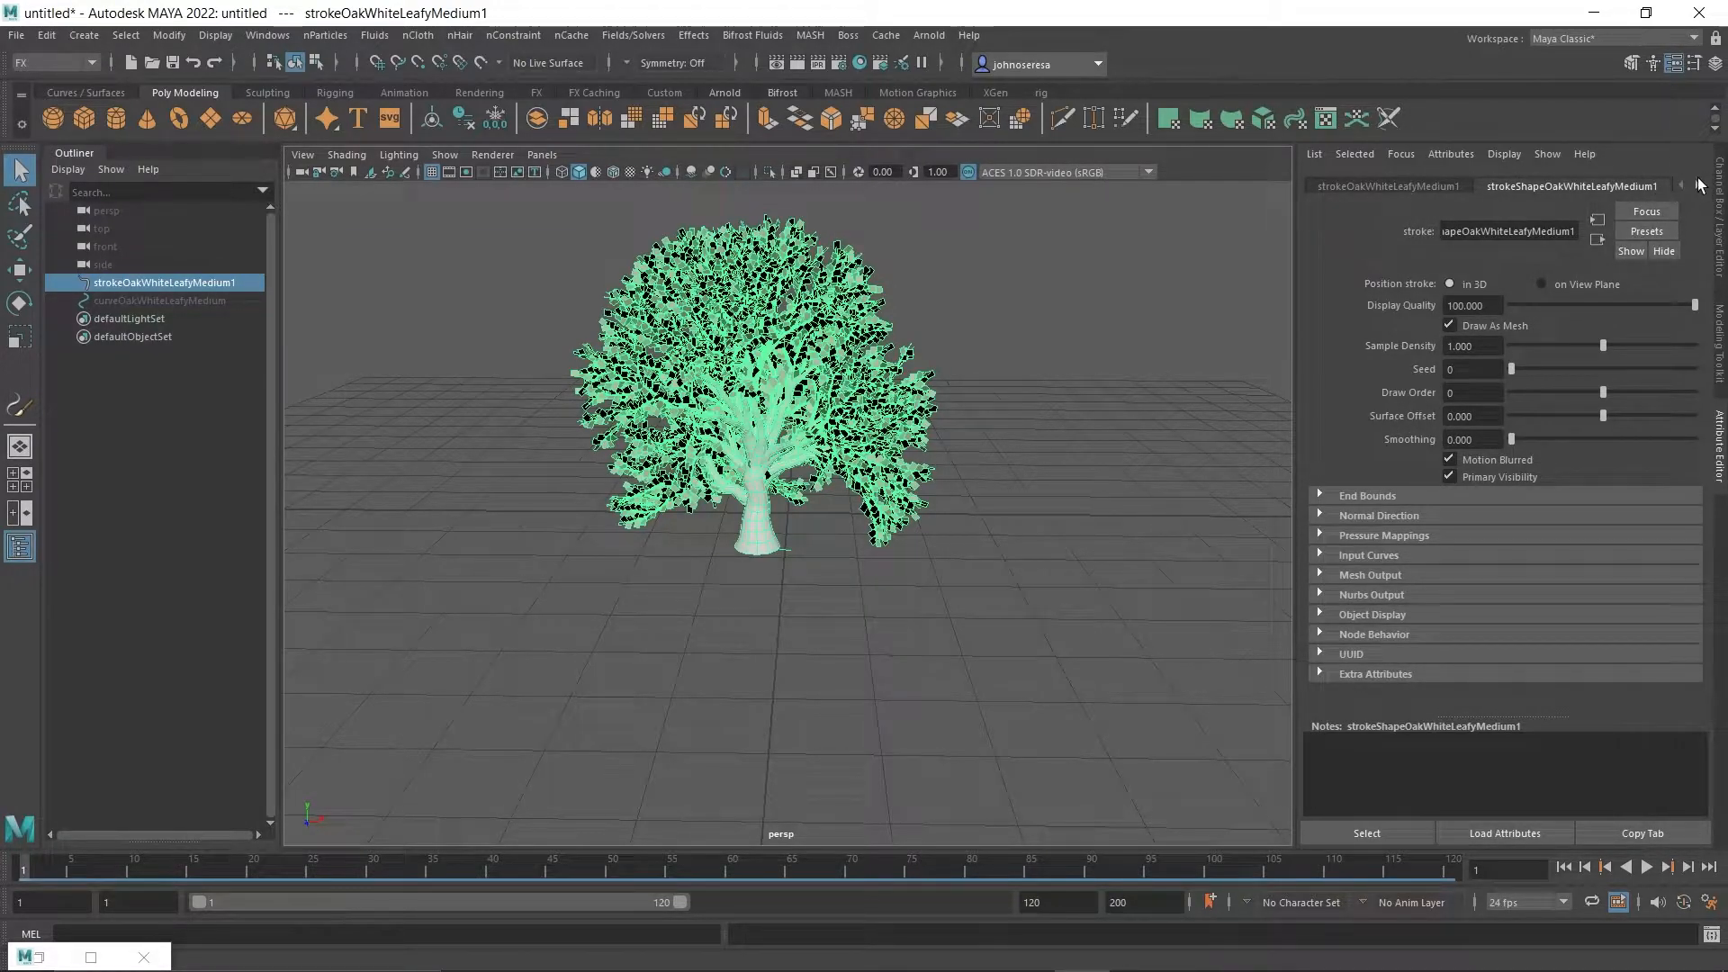
{"action": "left_click", "coordinate": [1700, 185]}
{"action": "left_click", "coordinate": [1602, 186]}
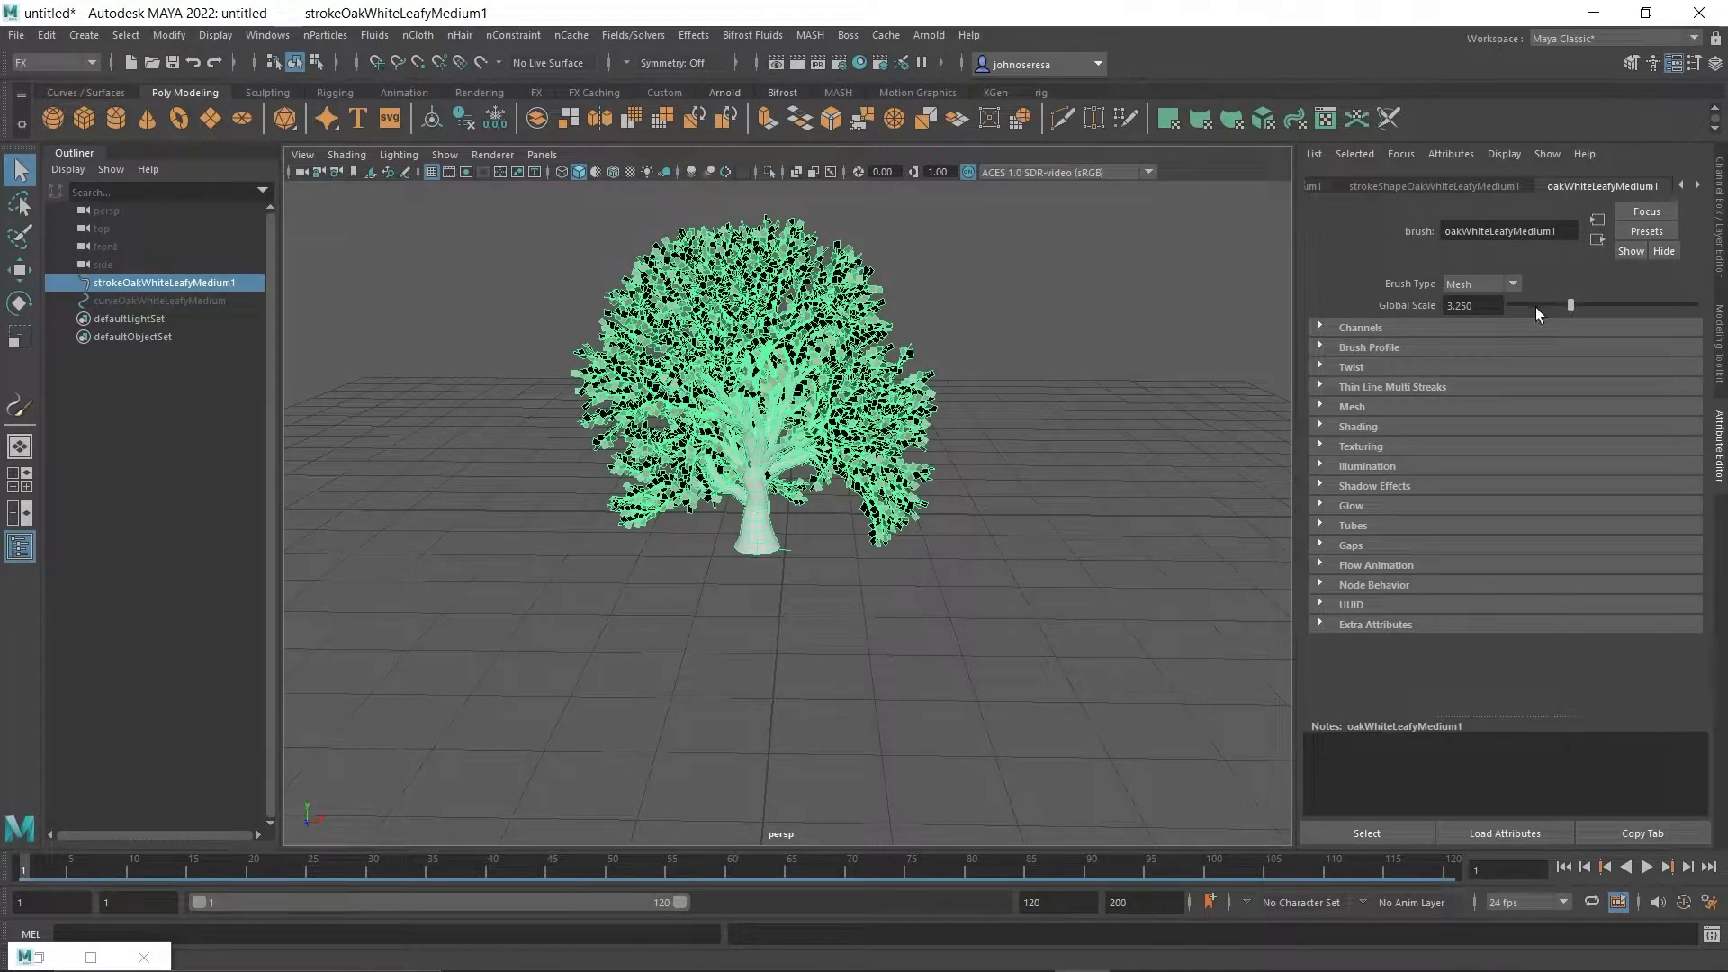
{"action": "mouse_move", "coordinate": [1570, 304]}
{"action": "left_mouse_down"}
{"action": "mouse_move", "coordinate": [1548, 311]}
{"action": "mouse_move", "coordinate": [1590, 310]}
{"action": "left_mouse_up"}
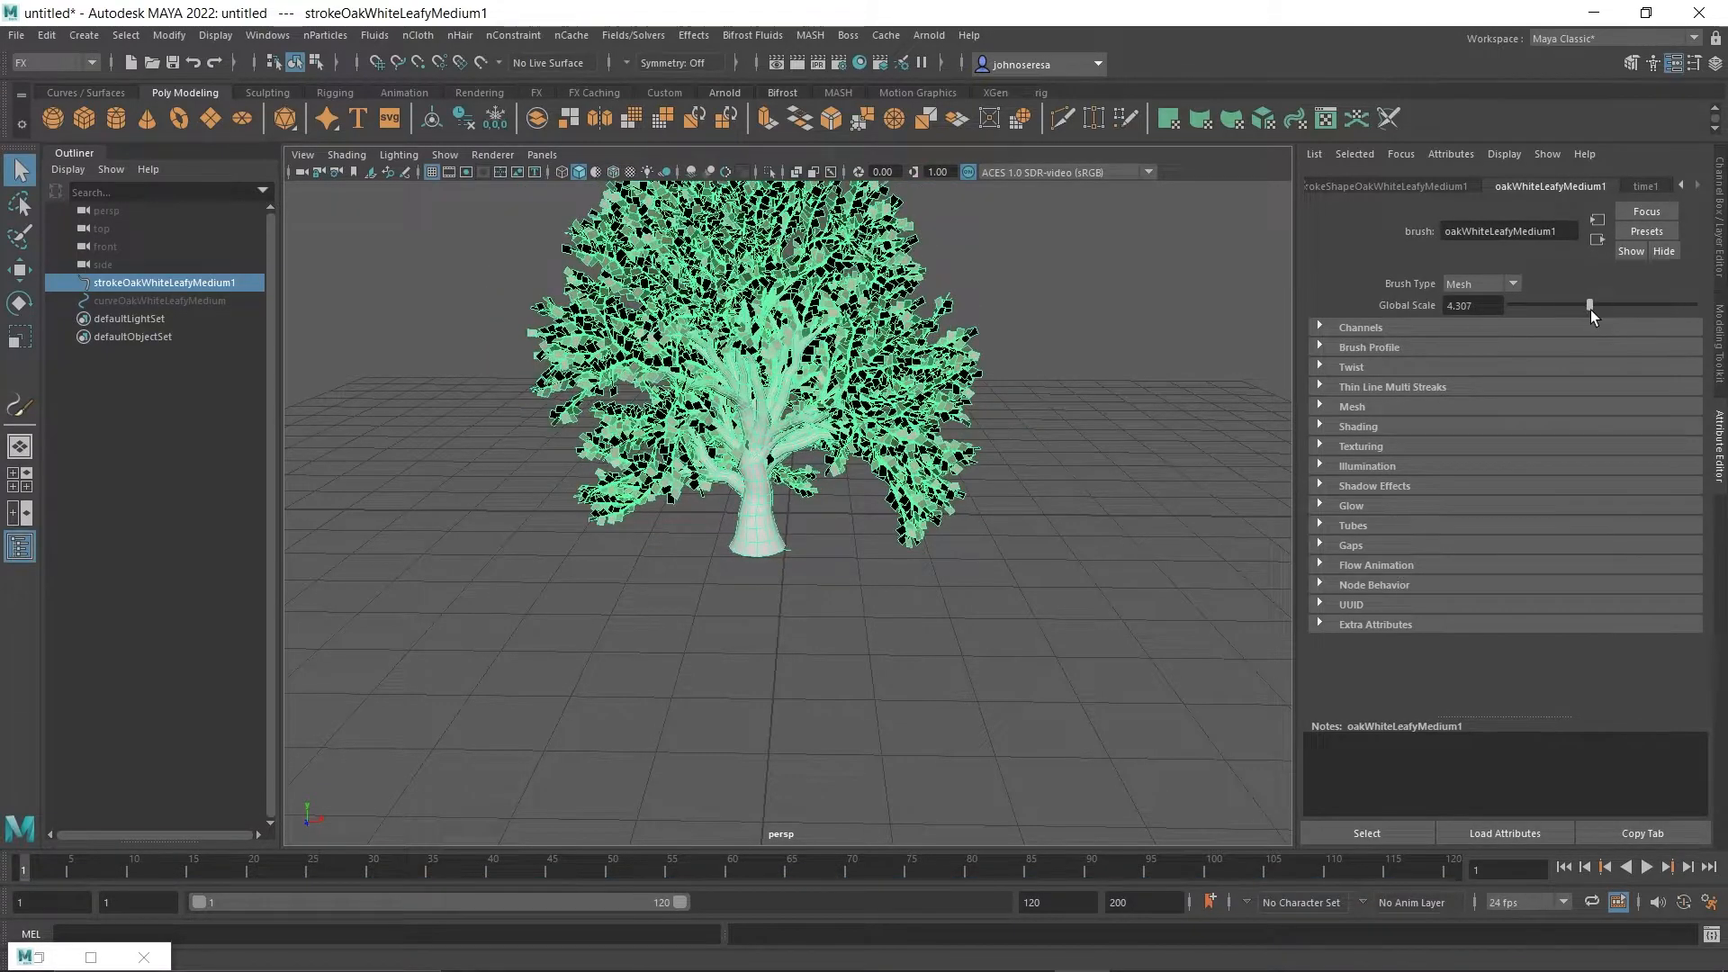
Twist the oak tree's branches with a Twist of about 0.198 and a Twist Rate of about 0.027.
{"action": "left_click", "coordinate": [1318, 367]}
{"action": "mouse_move", "coordinate": [1516, 407]}
{"action": "left_mouse_down"}
{"action": "mouse_move", "coordinate": [1566, 407]}
{"action": "mouse_move", "coordinate": [1514, 435]}
{"action": "left_mouse_up"}
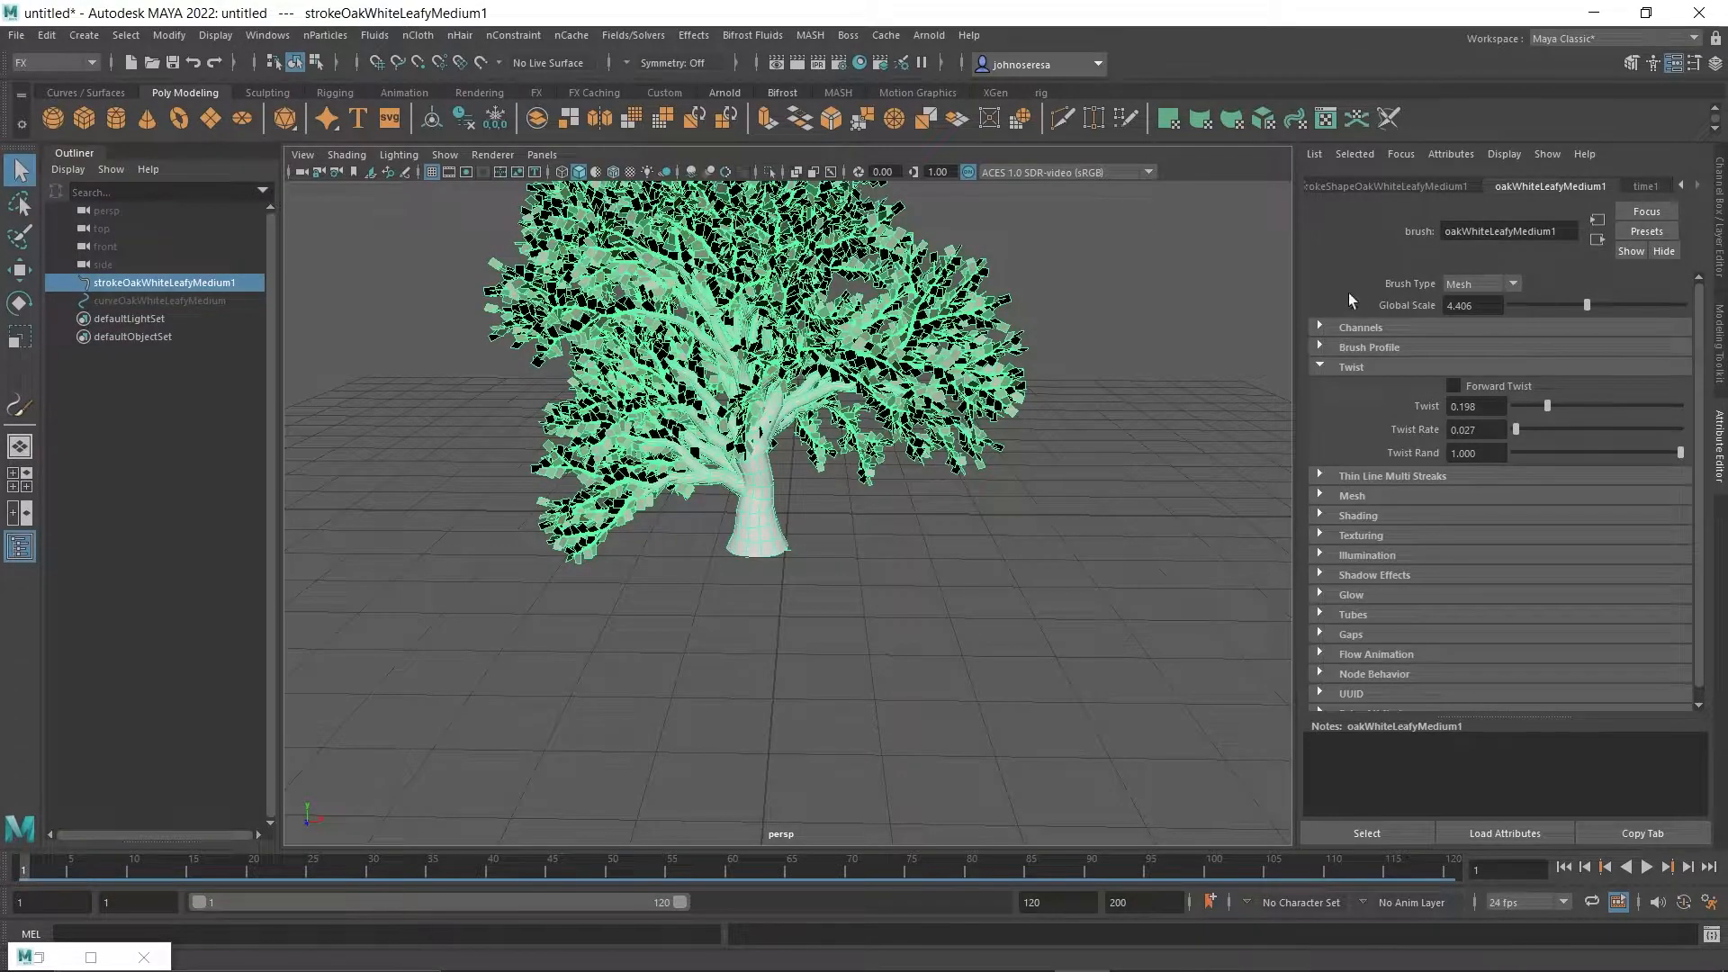
{"action": "left_click", "coordinate": [1320, 364]}
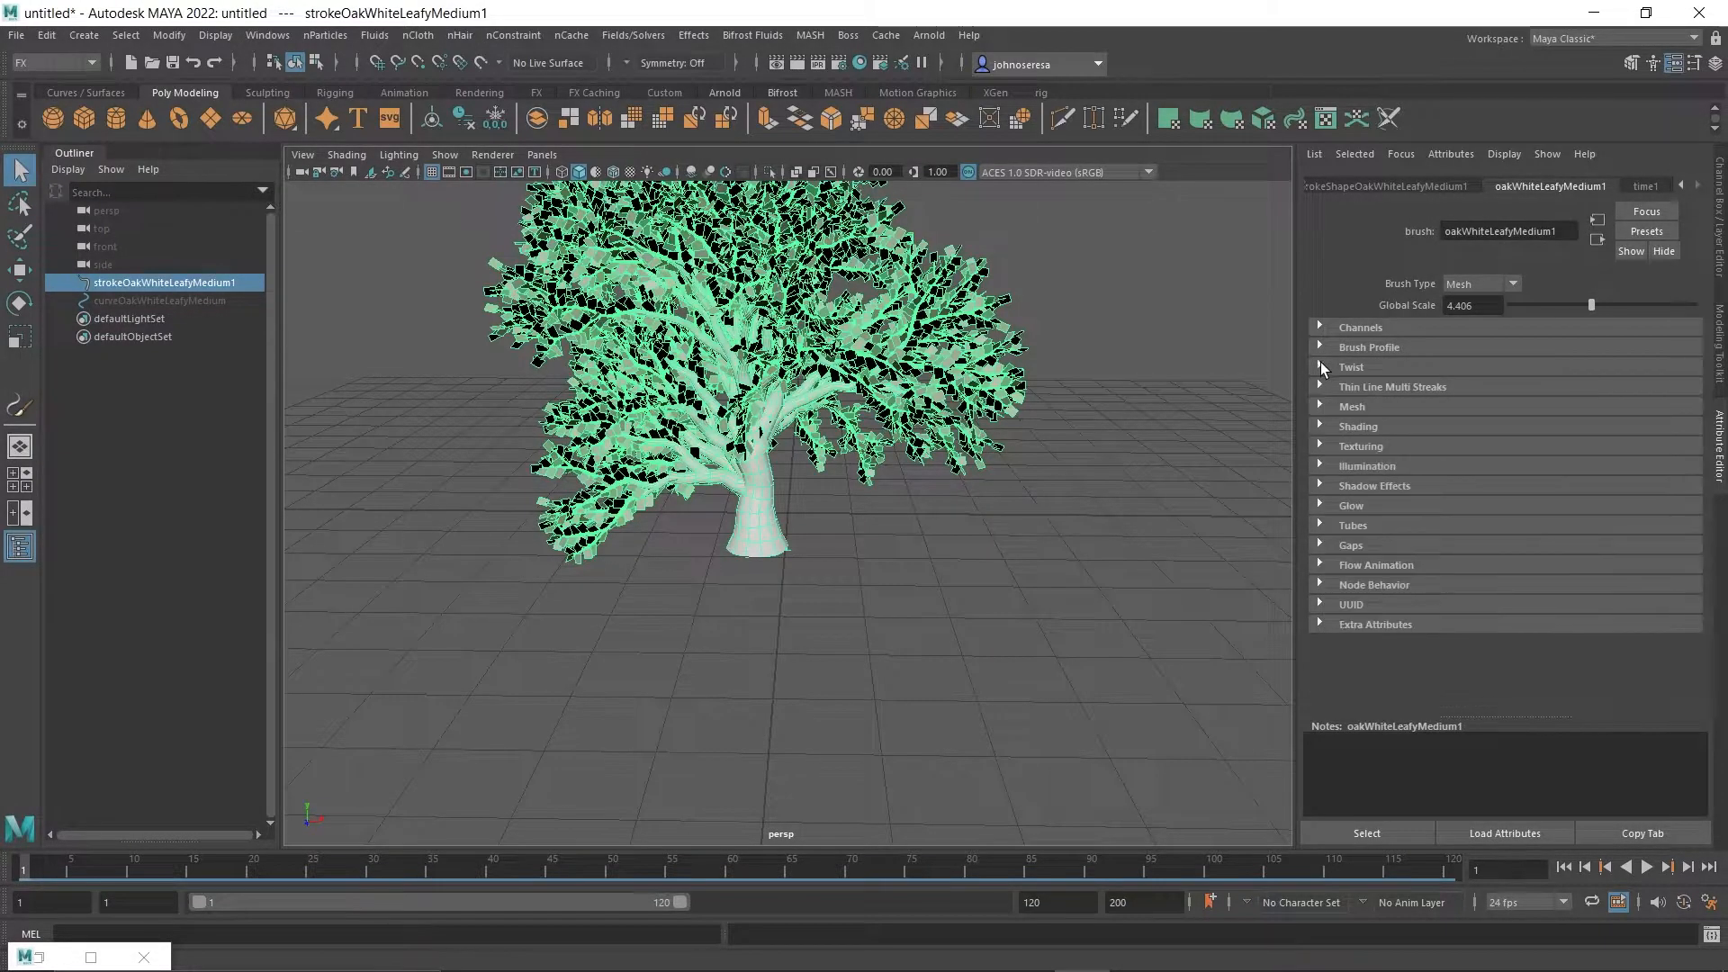
Examine the tree brush's Mesh, Shading, Texturing, Illumination and Shadow Effects attributes.
{"action": "left_click", "coordinate": [1321, 408]}
{"action": "left_click", "coordinate": [1321, 406]}
{"action": "left_click", "coordinate": [1320, 425]}
{"action": "left_click", "coordinate": [1319, 425]}
{"action": "left_click", "coordinate": [1317, 441]}
{"action": "left_click", "coordinate": [1317, 441]}
{"action": "left_click", "coordinate": [1319, 446]}
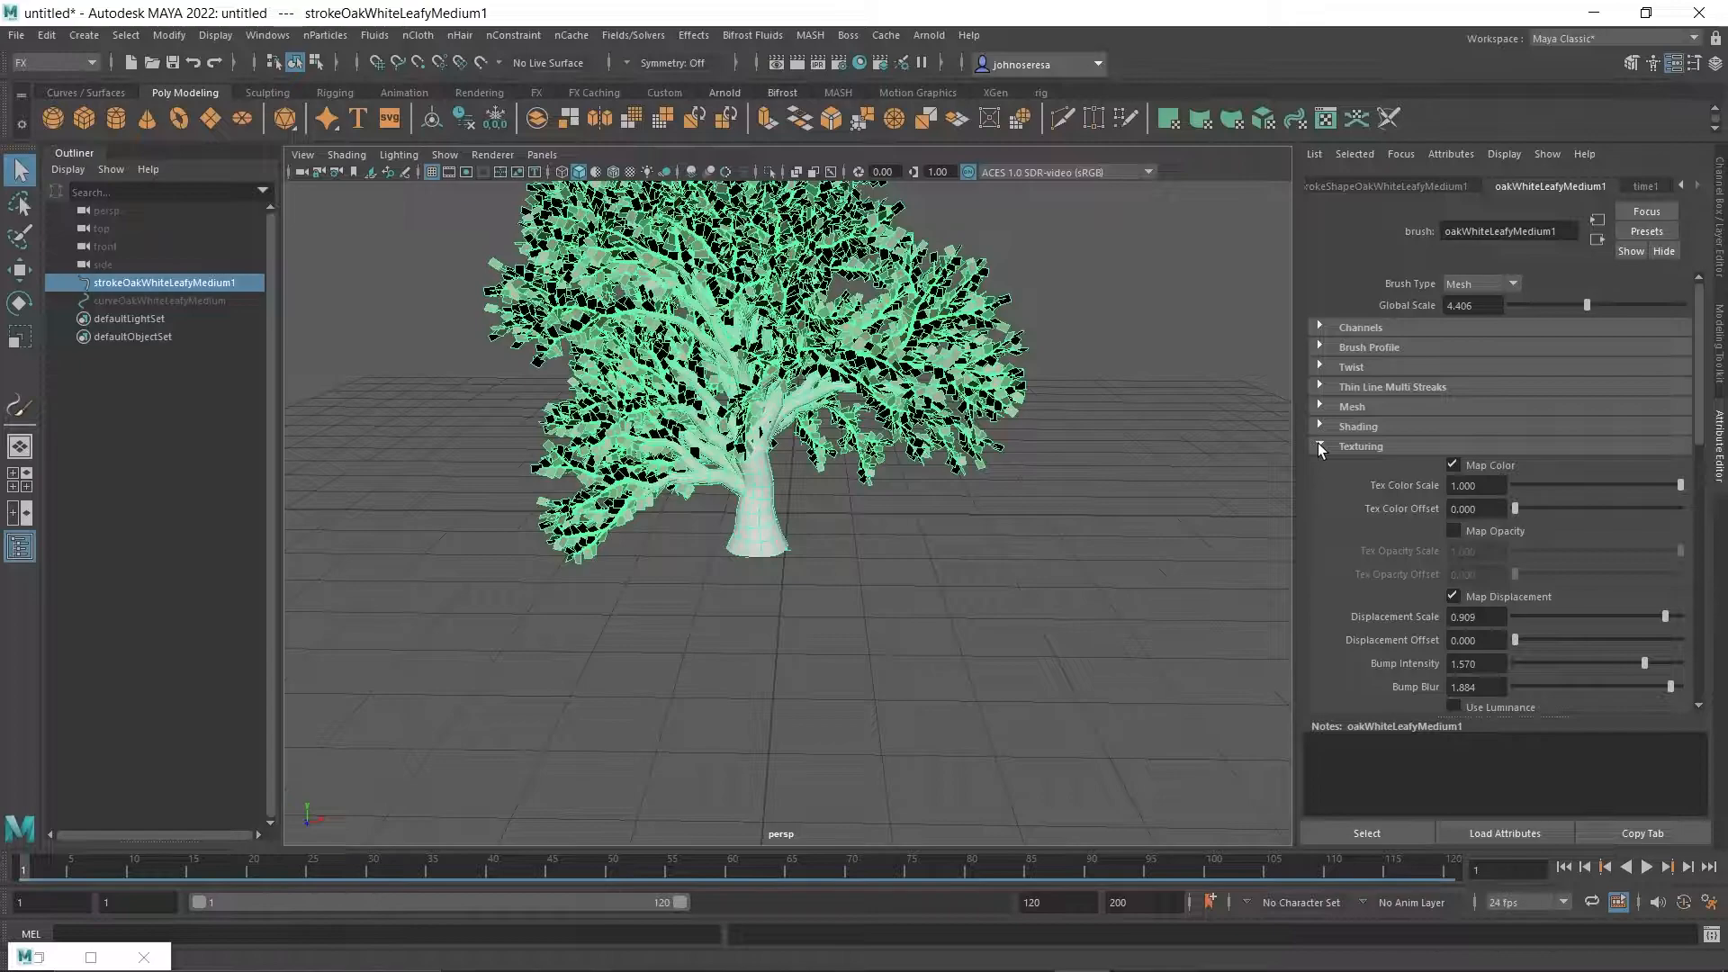
{"action": "left_click", "coordinate": [1318, 446]}
{"action": "left_click", "coordinate": [1320, 465]}
{"action": "left_click", "coordinate": [1319, 465]}
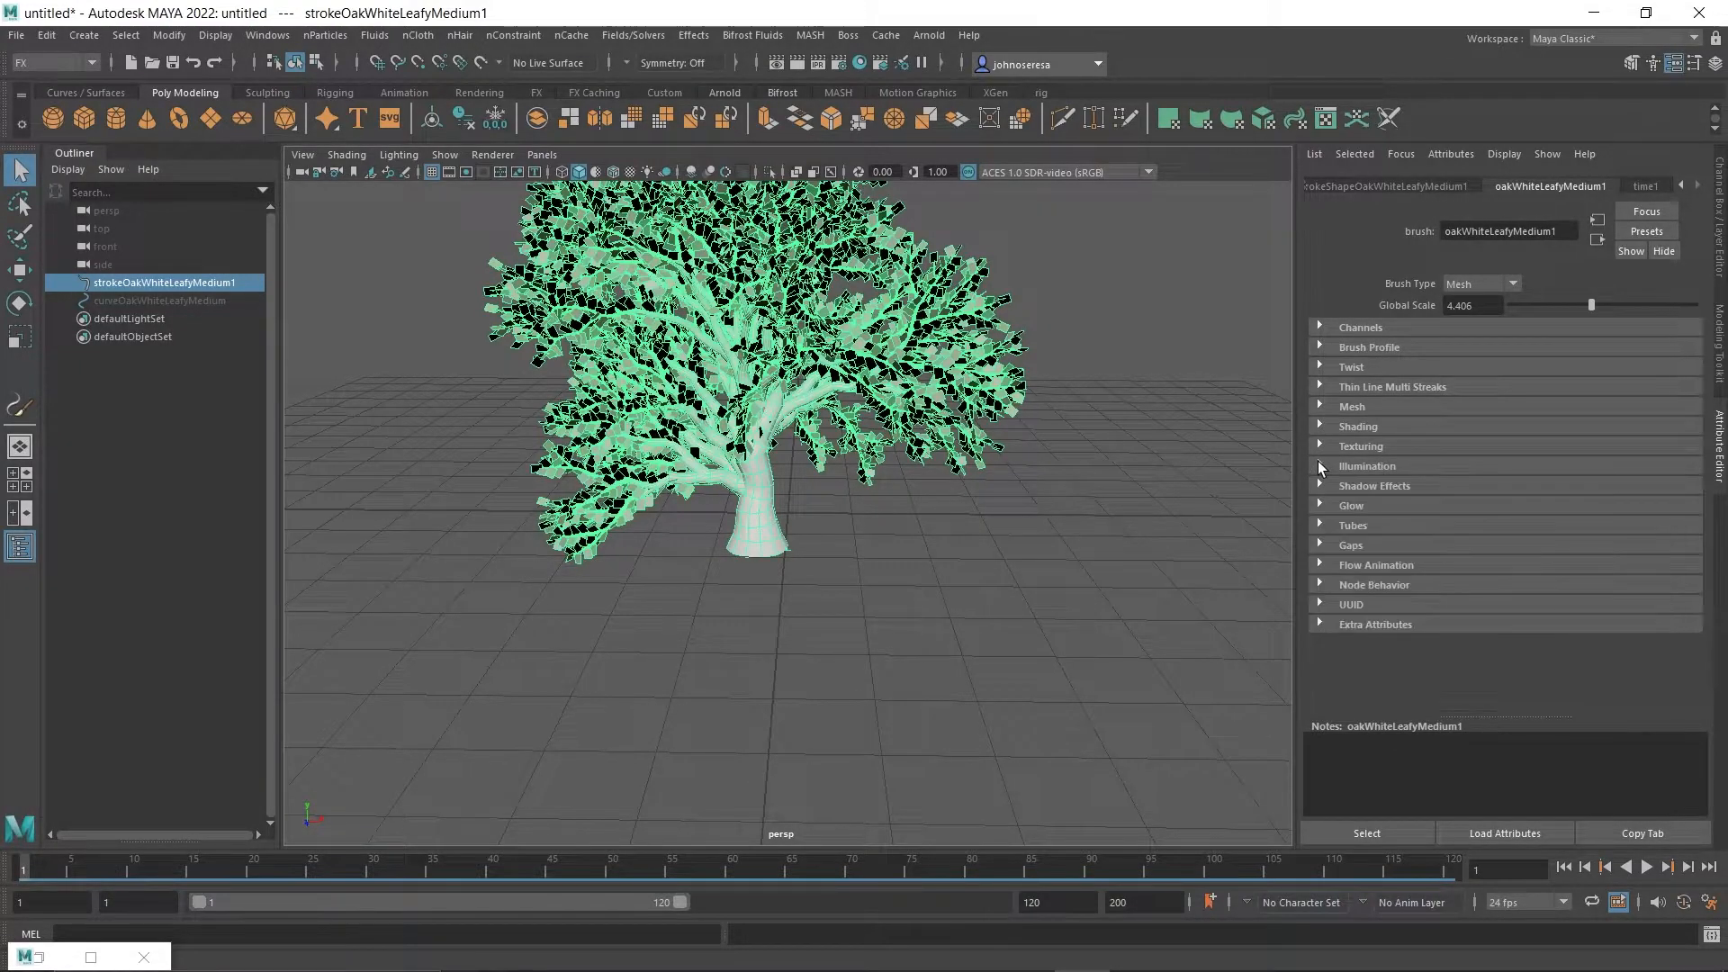
{"action": "left_click", "coordinate": [1320, 486]}
{"action": "scroll", "coordinate": [1321, 348], "scroll_direction": "down", "scroll_amount": 3}
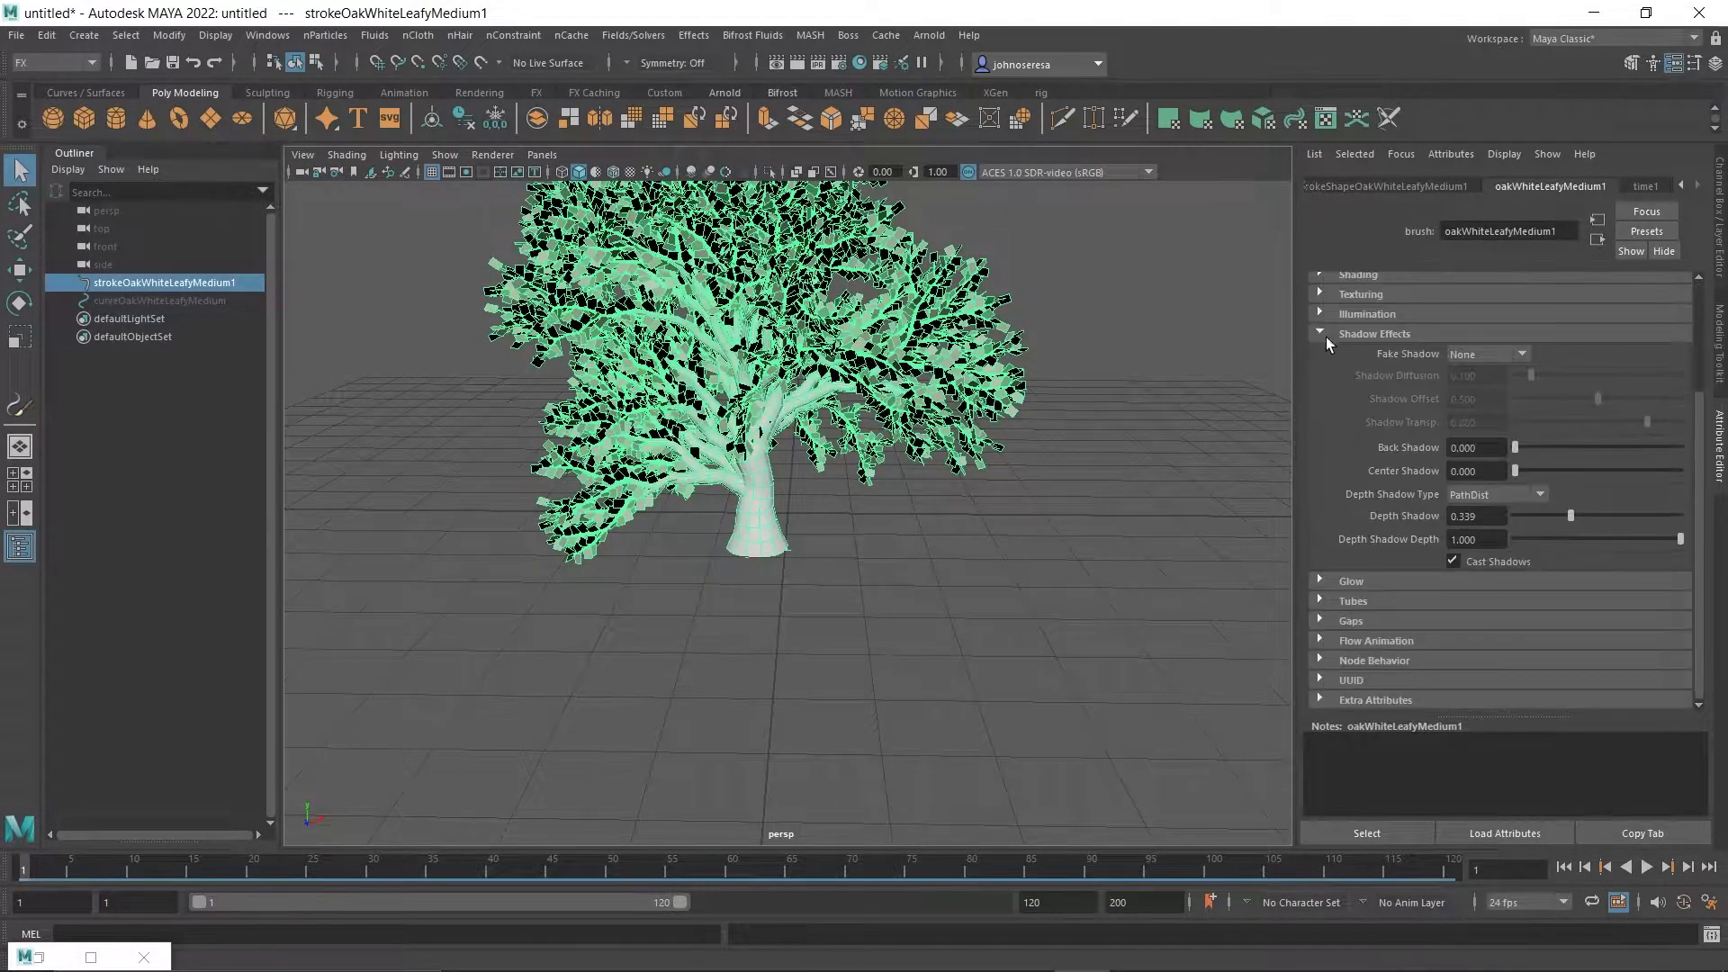
{"action": "left_click", "coordinate": [1321, 335]}
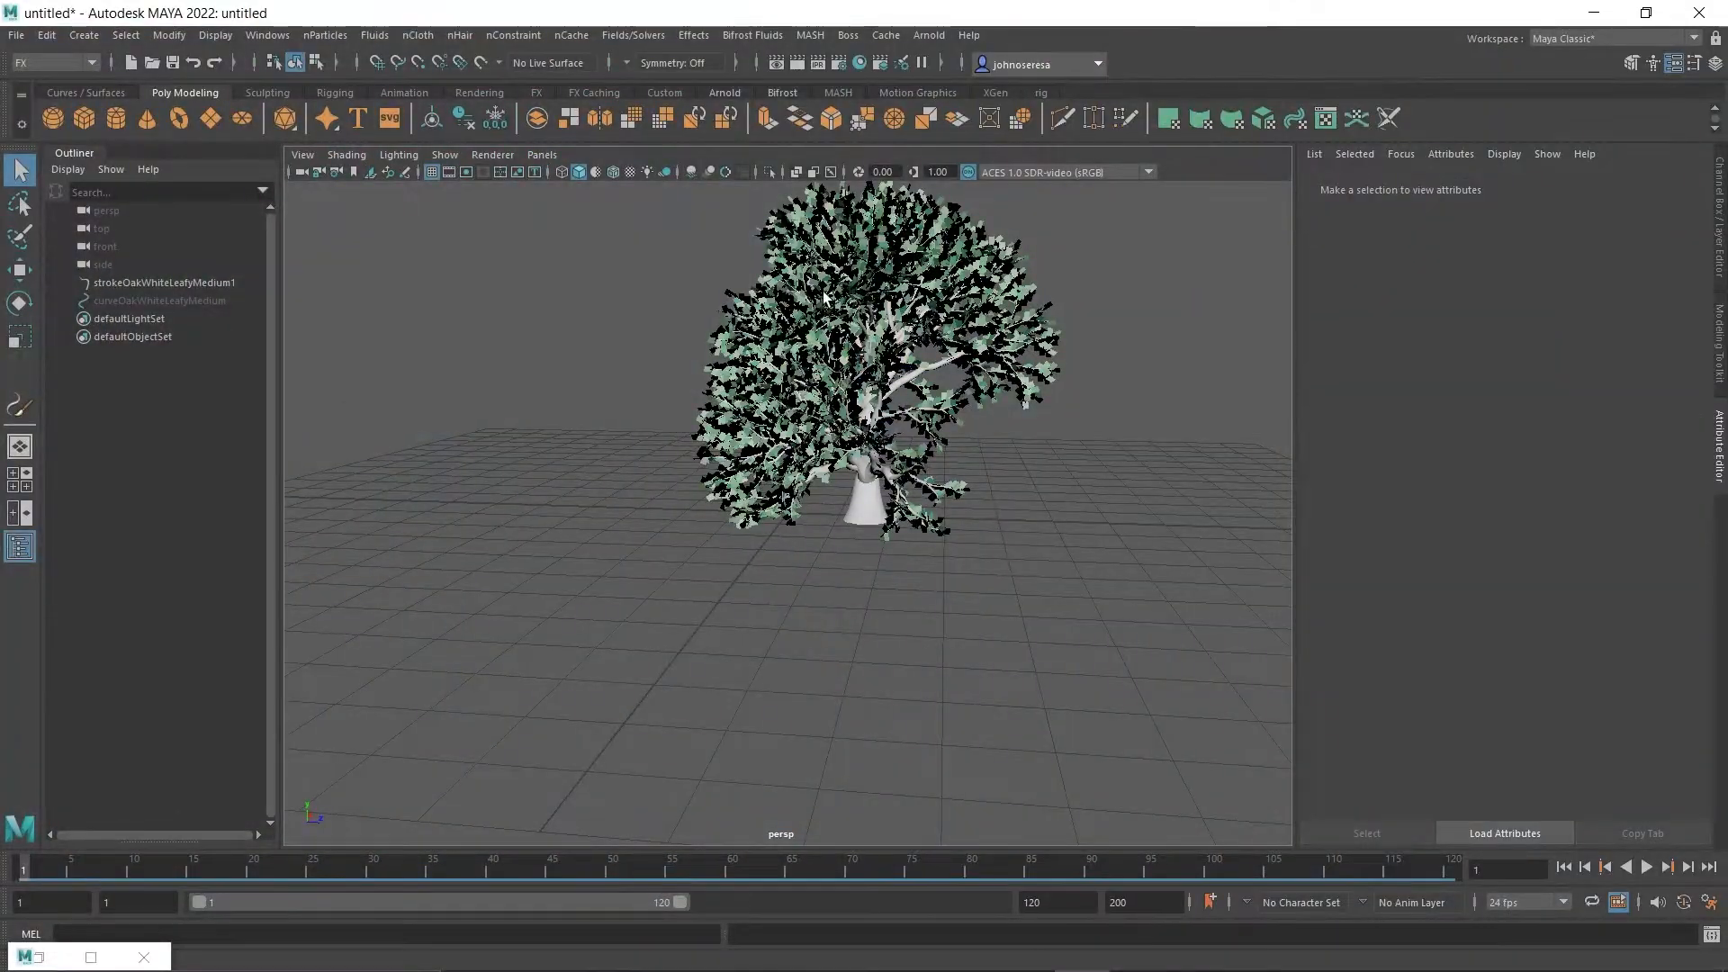
Select the oak tree stroke and convert it from Paint Effects to polygons.
{"action": "left_click", "coordinate": [825, 297]}
{"action": "left_click_drag", "start_coordinate": [852, 579], "coordinate": [1253, 597], "text": "alt"}
{"action": "key", "text": "super"}
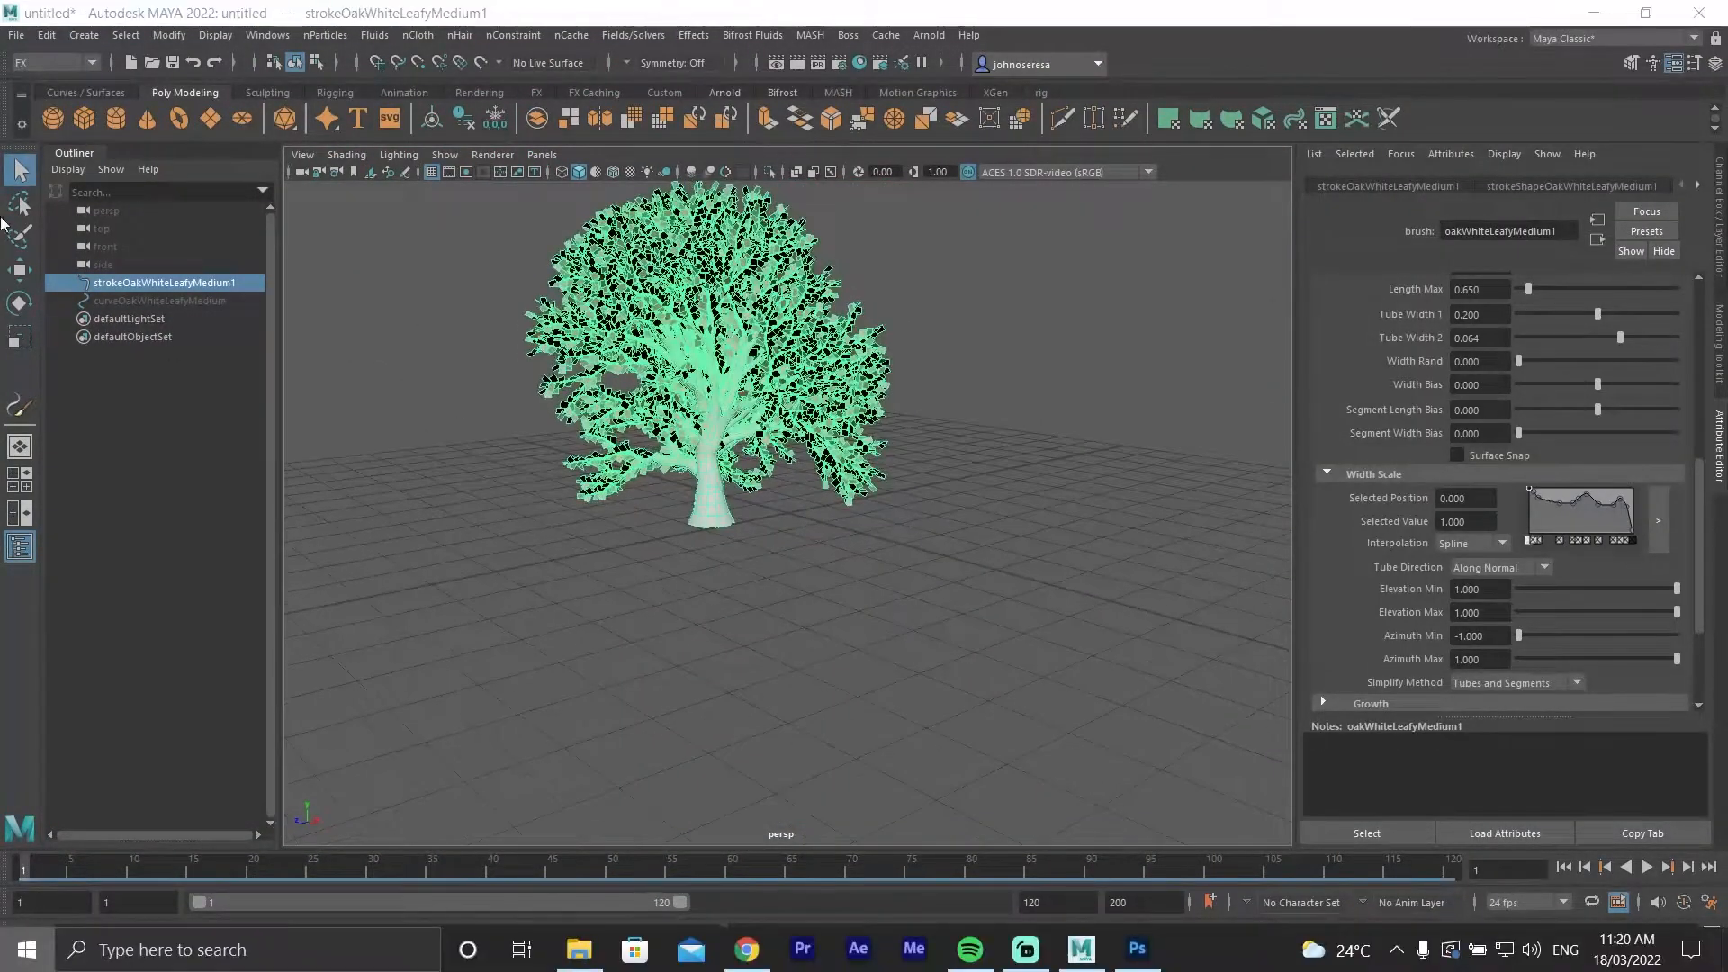
{"action": "left_click", "coordinate": [82, 32]}
{"action": "left_click", "coordinate": [84, 35]}
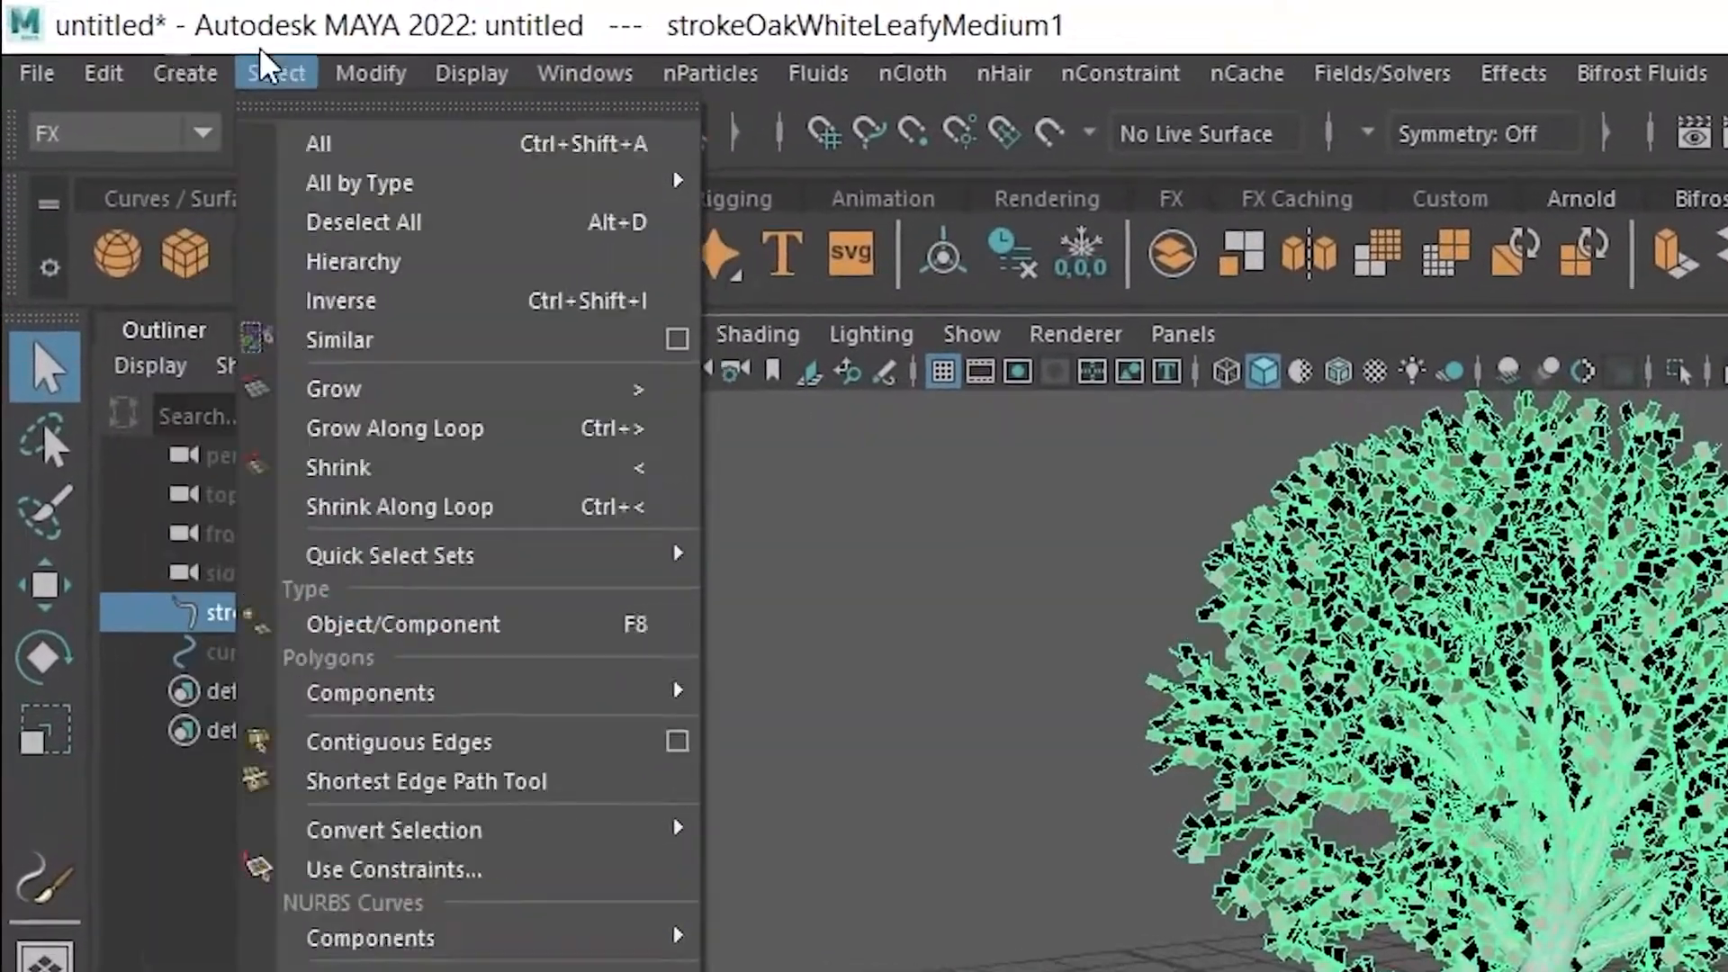
{"action": "mouse_move", "coordinate": [306, 71]}
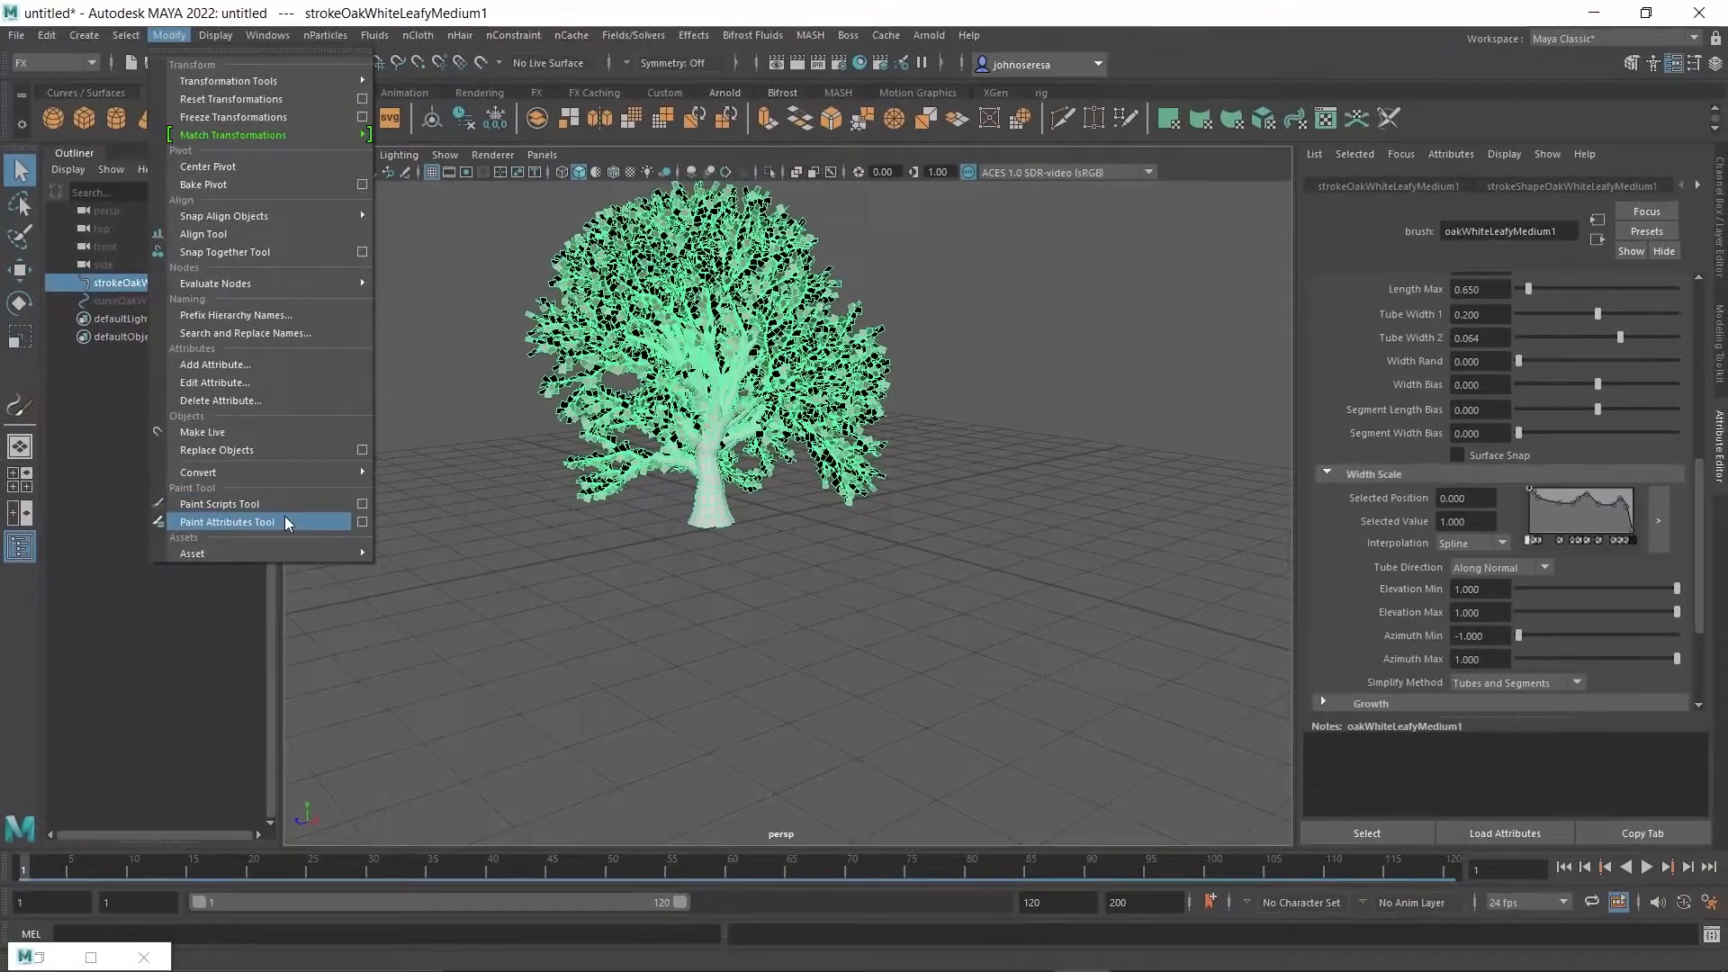
{"action": "mouse_move", "coordinate": [440, 675]}
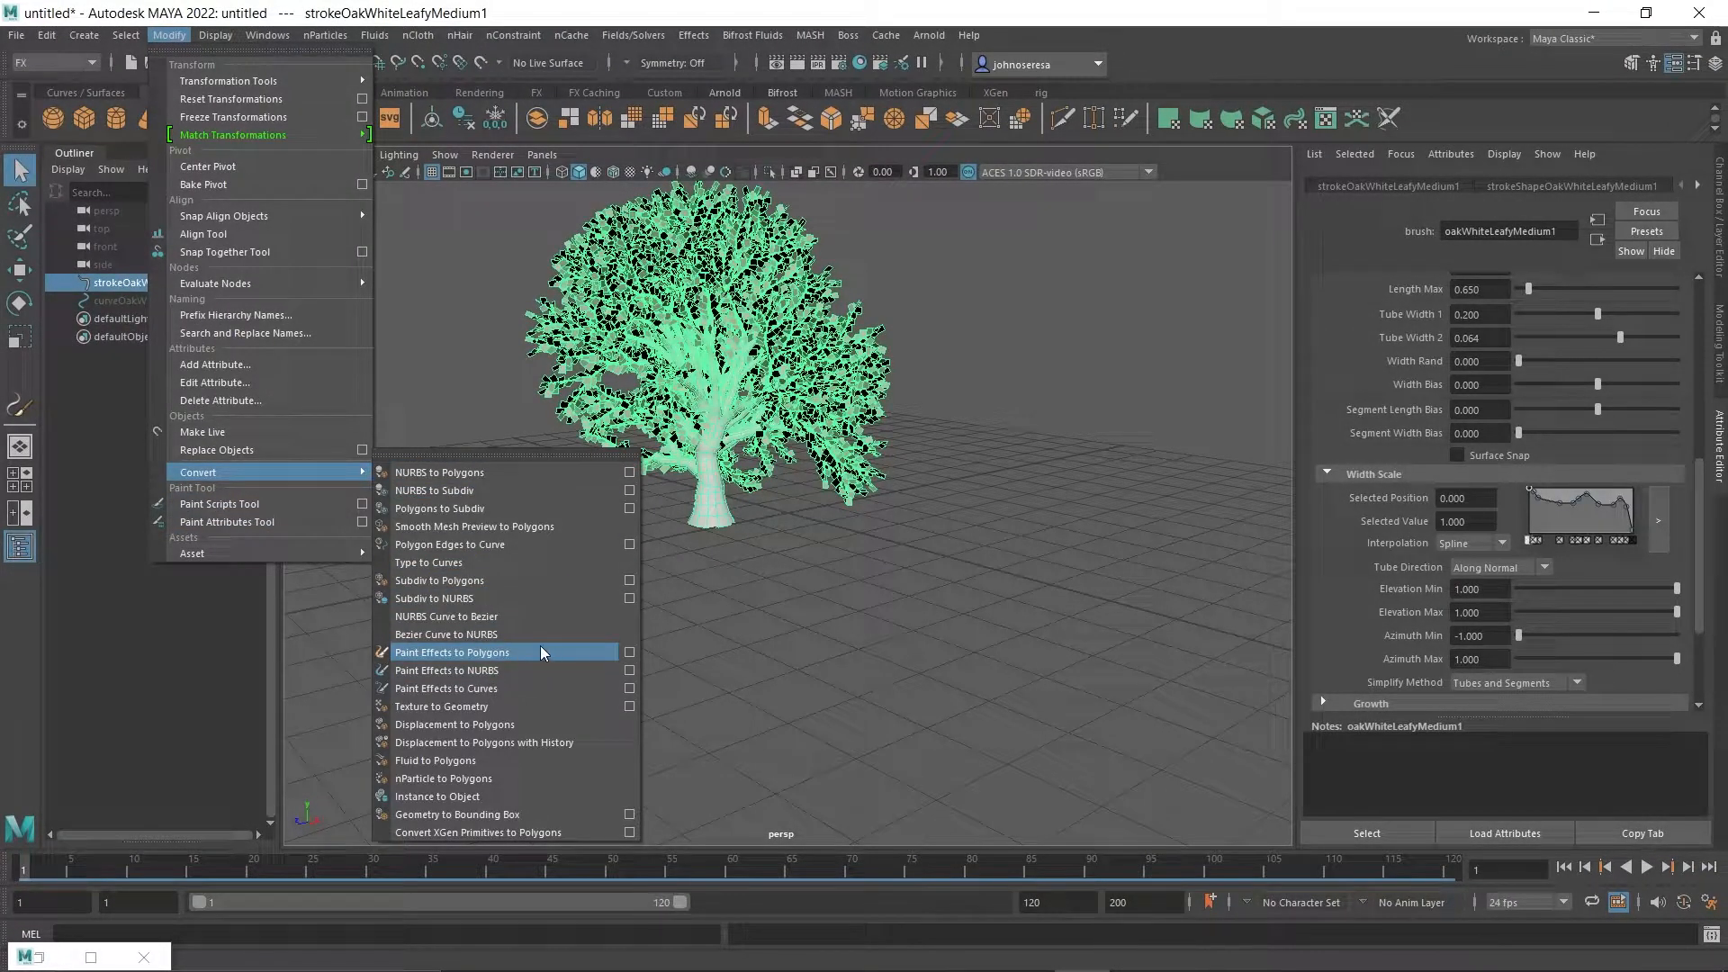
{"action": "left_click", "coordinate": [592, 650]}
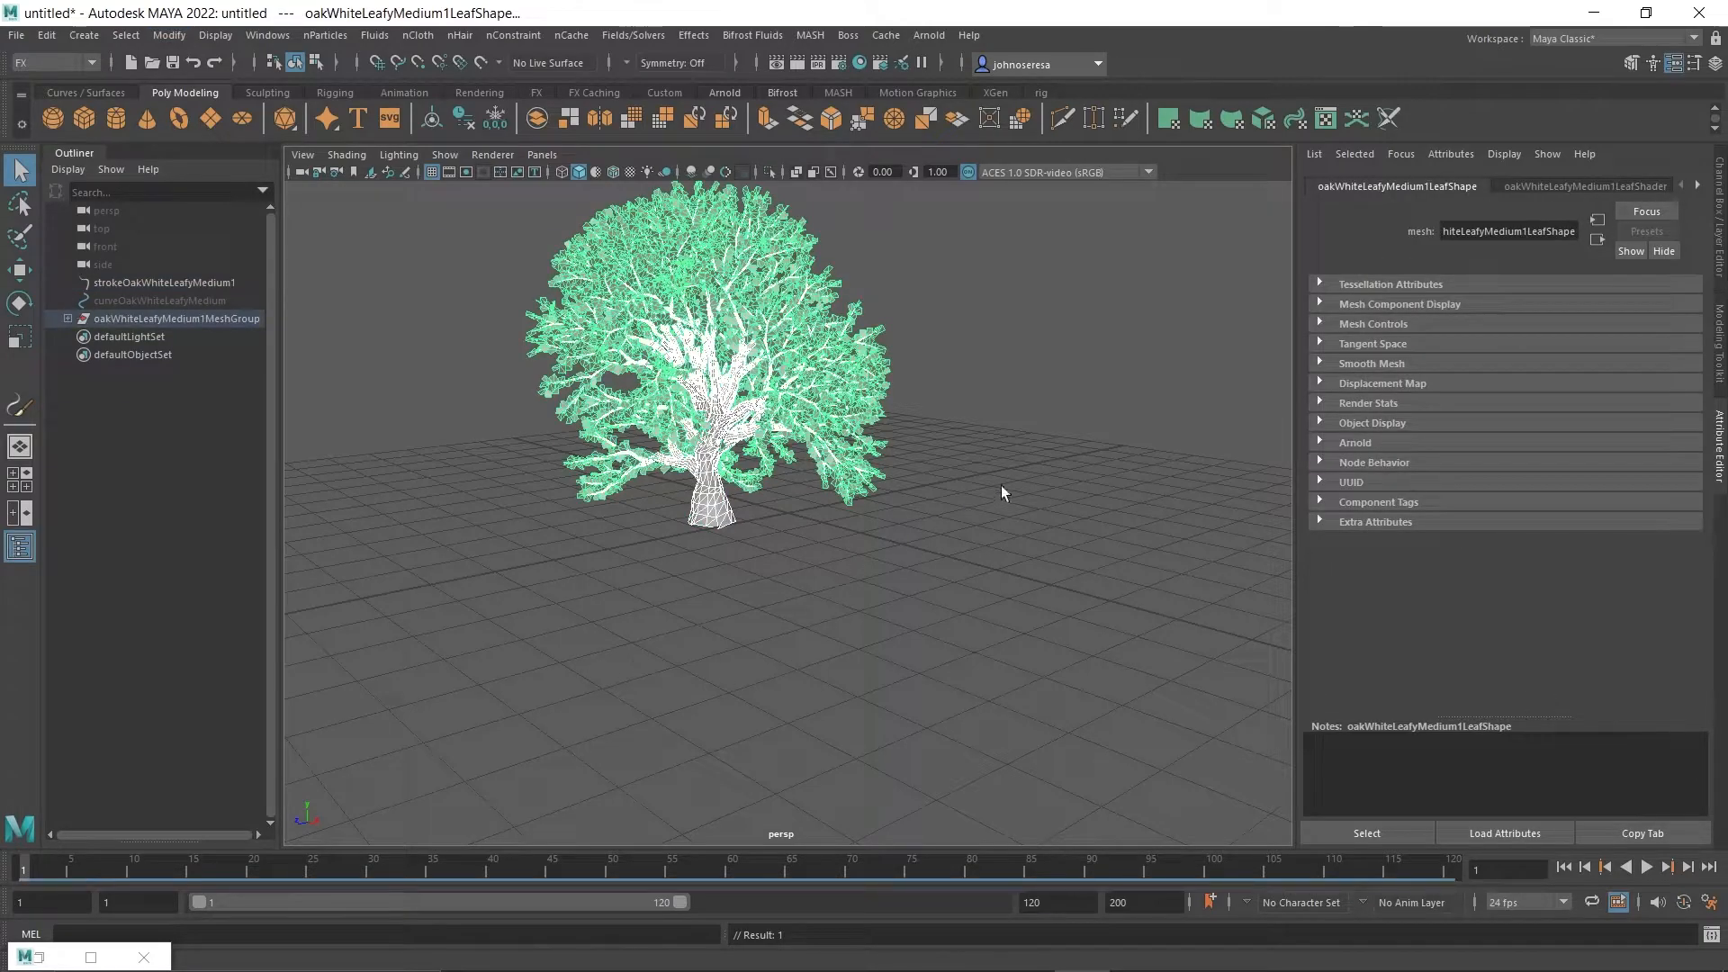
Inspect the converted oak from several sides, selecting its trunk-and-branch mesh separately from the leaves.
{"action": "left_click", "coordinate": [1037, 397]}
{"action": "scroll", "coordinate": [714, 617], "scroll_direction": "up", "scroll_amount": 3}
{"action": "left_click_drag", "start_coordinate": [715, 618], "coordinate": [548, 671], "text": "alt"}
{"action": "left_click", "coordinate": [627, 443]}
{"action": "mouse_move", "coordinate": [627, 443]}
{"action": "left_mouse_down", "text": "alt"}
{"action": "mouse_move", "coordinate": [694, 597]}
{"action": "mouse_move", "coordinate": [619, 464]}
{"action": "left_mouse_up", "text": "alt"}
{"action": "left_click_drag", "start_coordinate": [642, 702], "coordinate": [763, 520], "text": "alt"}
{"action": "left_click", "coordinate": [765, 549]}
{"action": "left_click_drag", "start_coordinate": [720, 738], "coordinate": [715, 668], "text": "alt"}
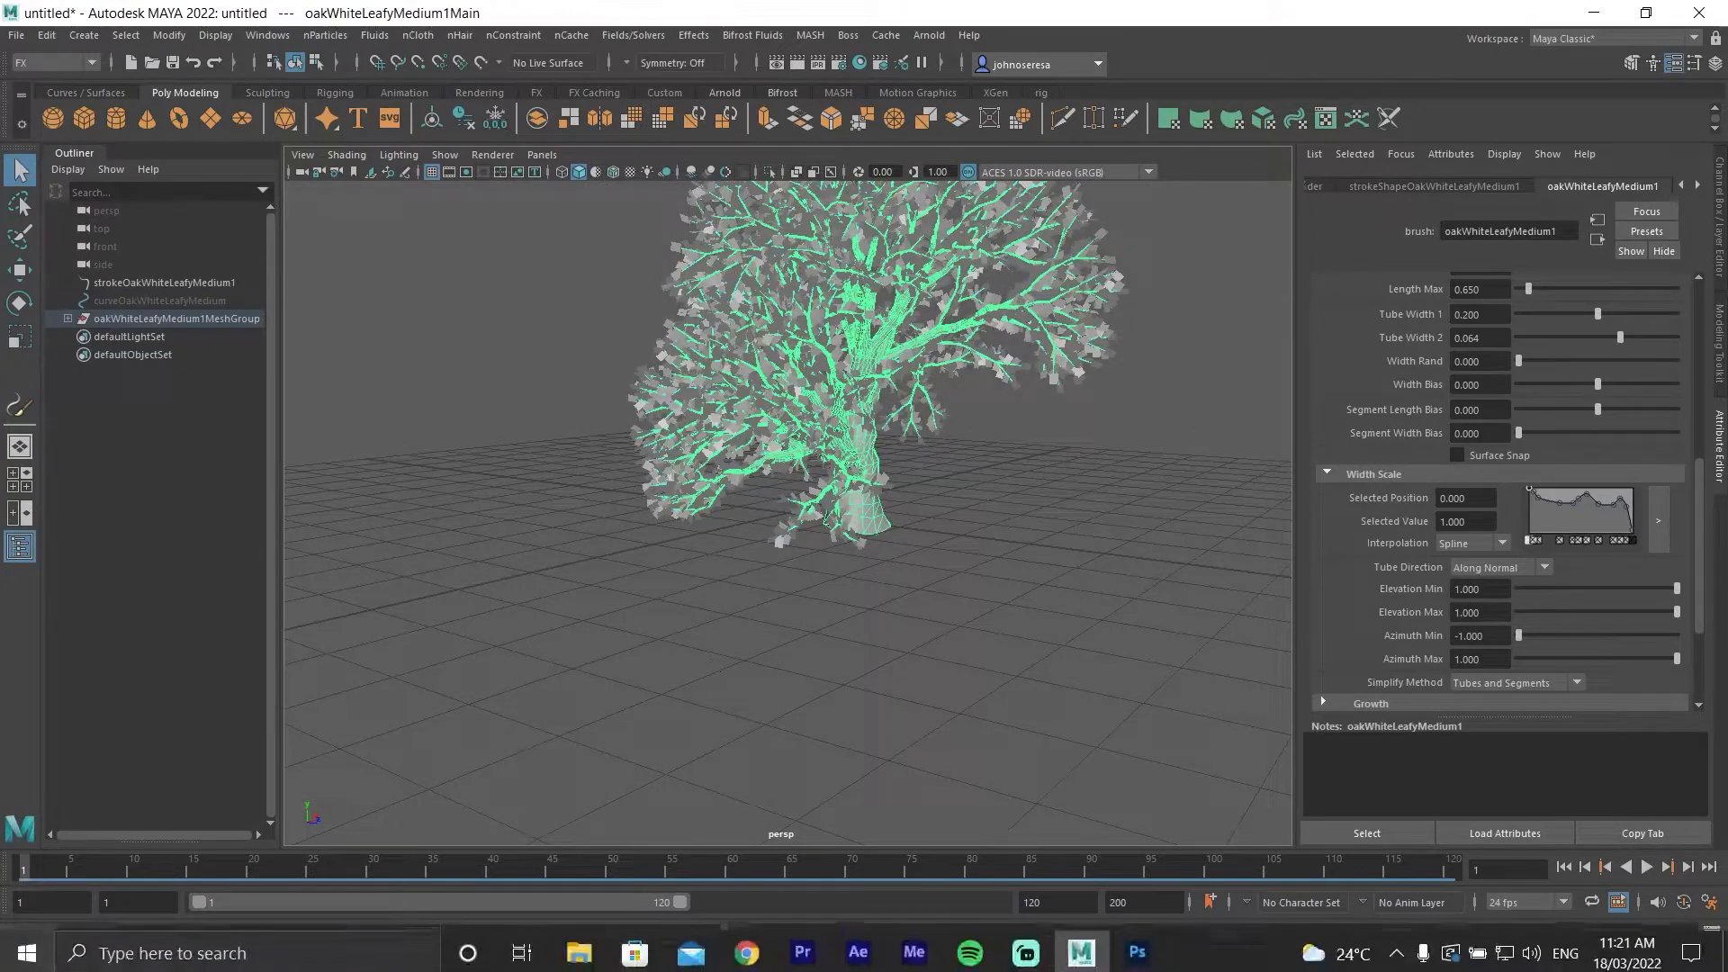
Switch to Chrome and search Google Images for "hd leaf texture".
{"action": "left_click", "coordinate": [750, 947]}
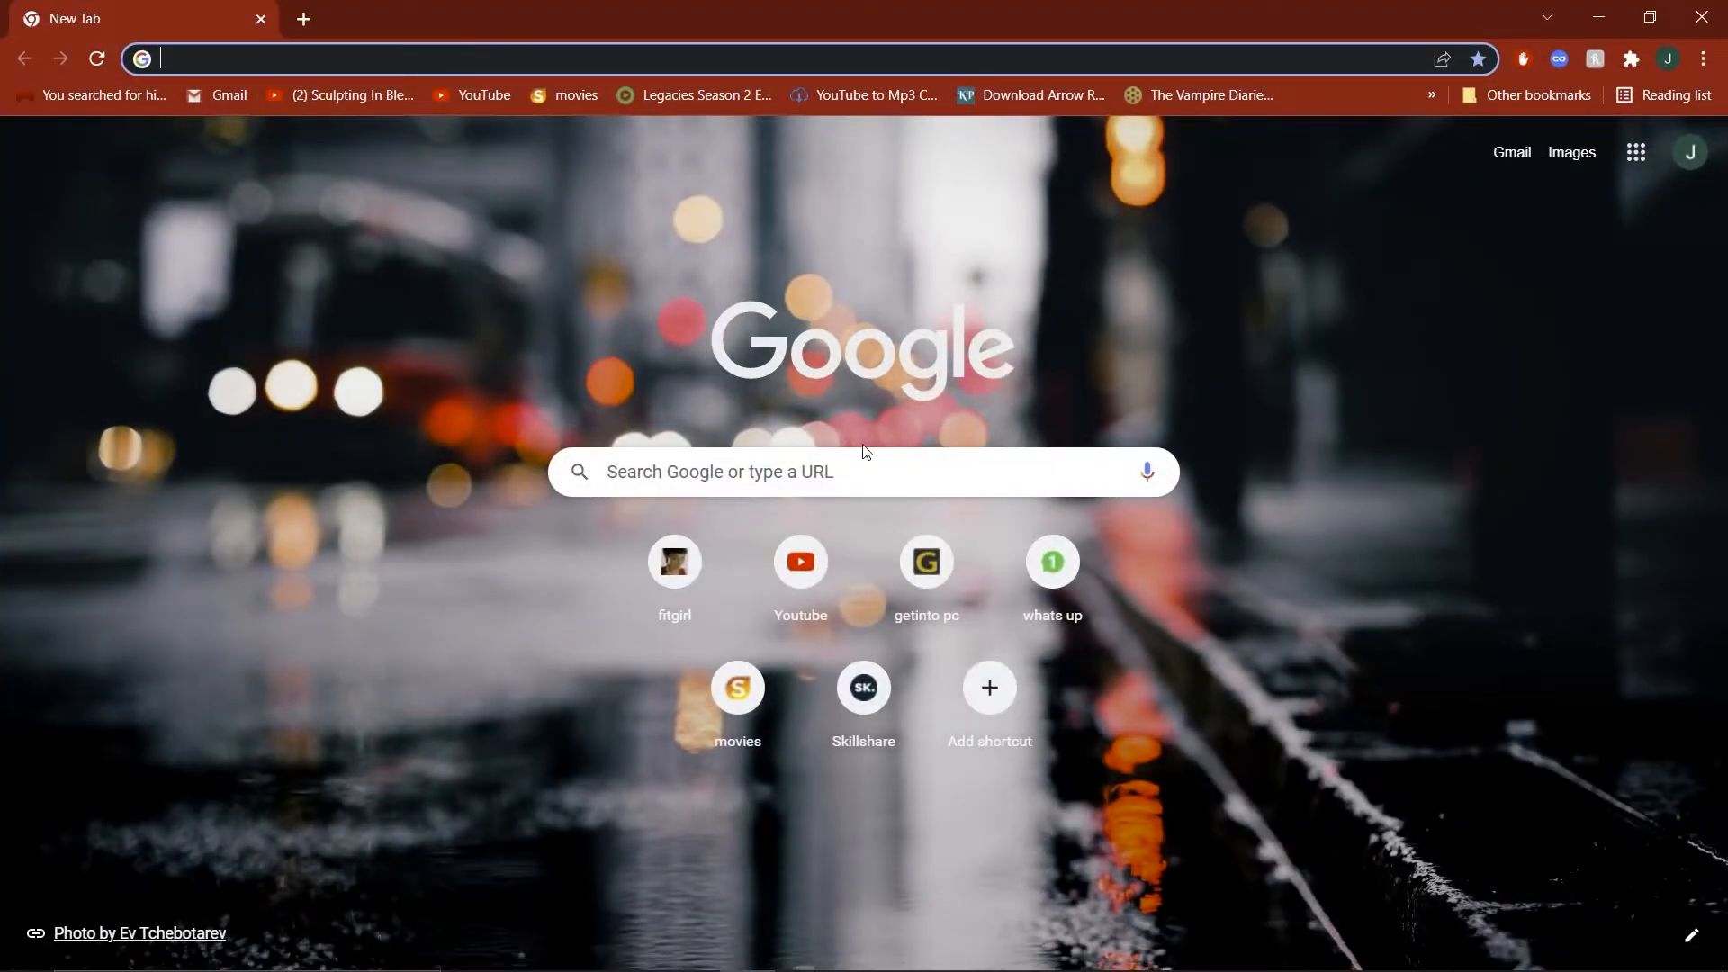
{"action": "left_click", "coordinate": [861, 467]}
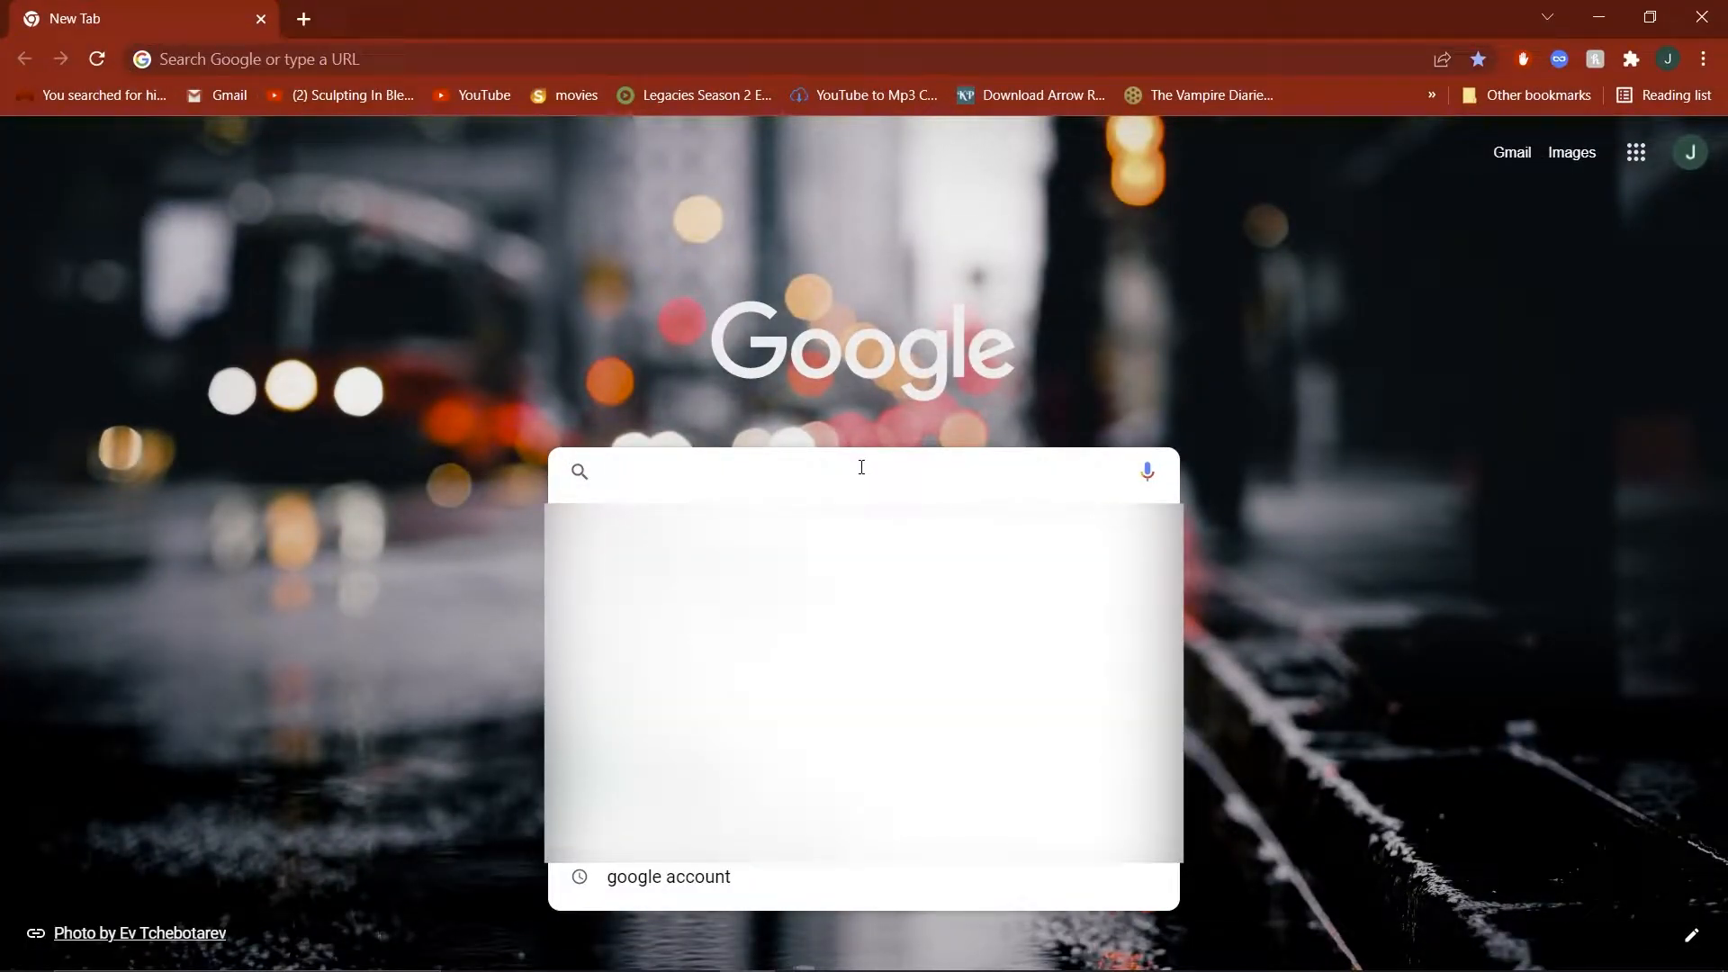
{"action": "type", "text": "h"}
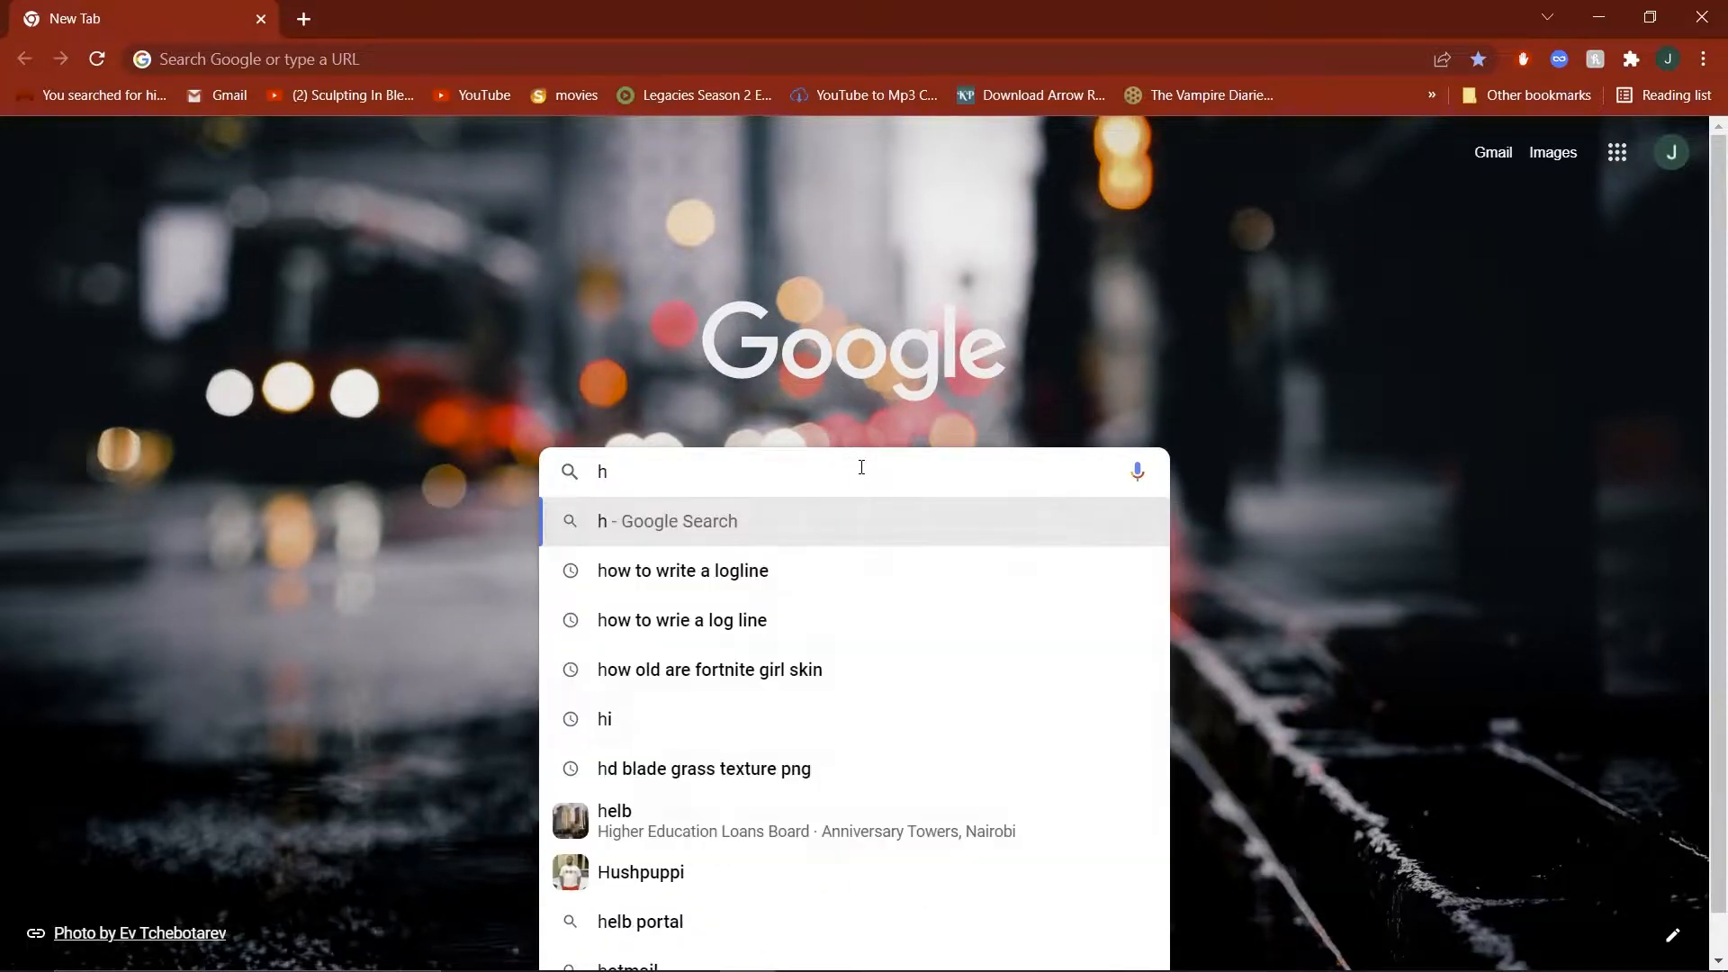
{"action": "type", "text": "d lea"}
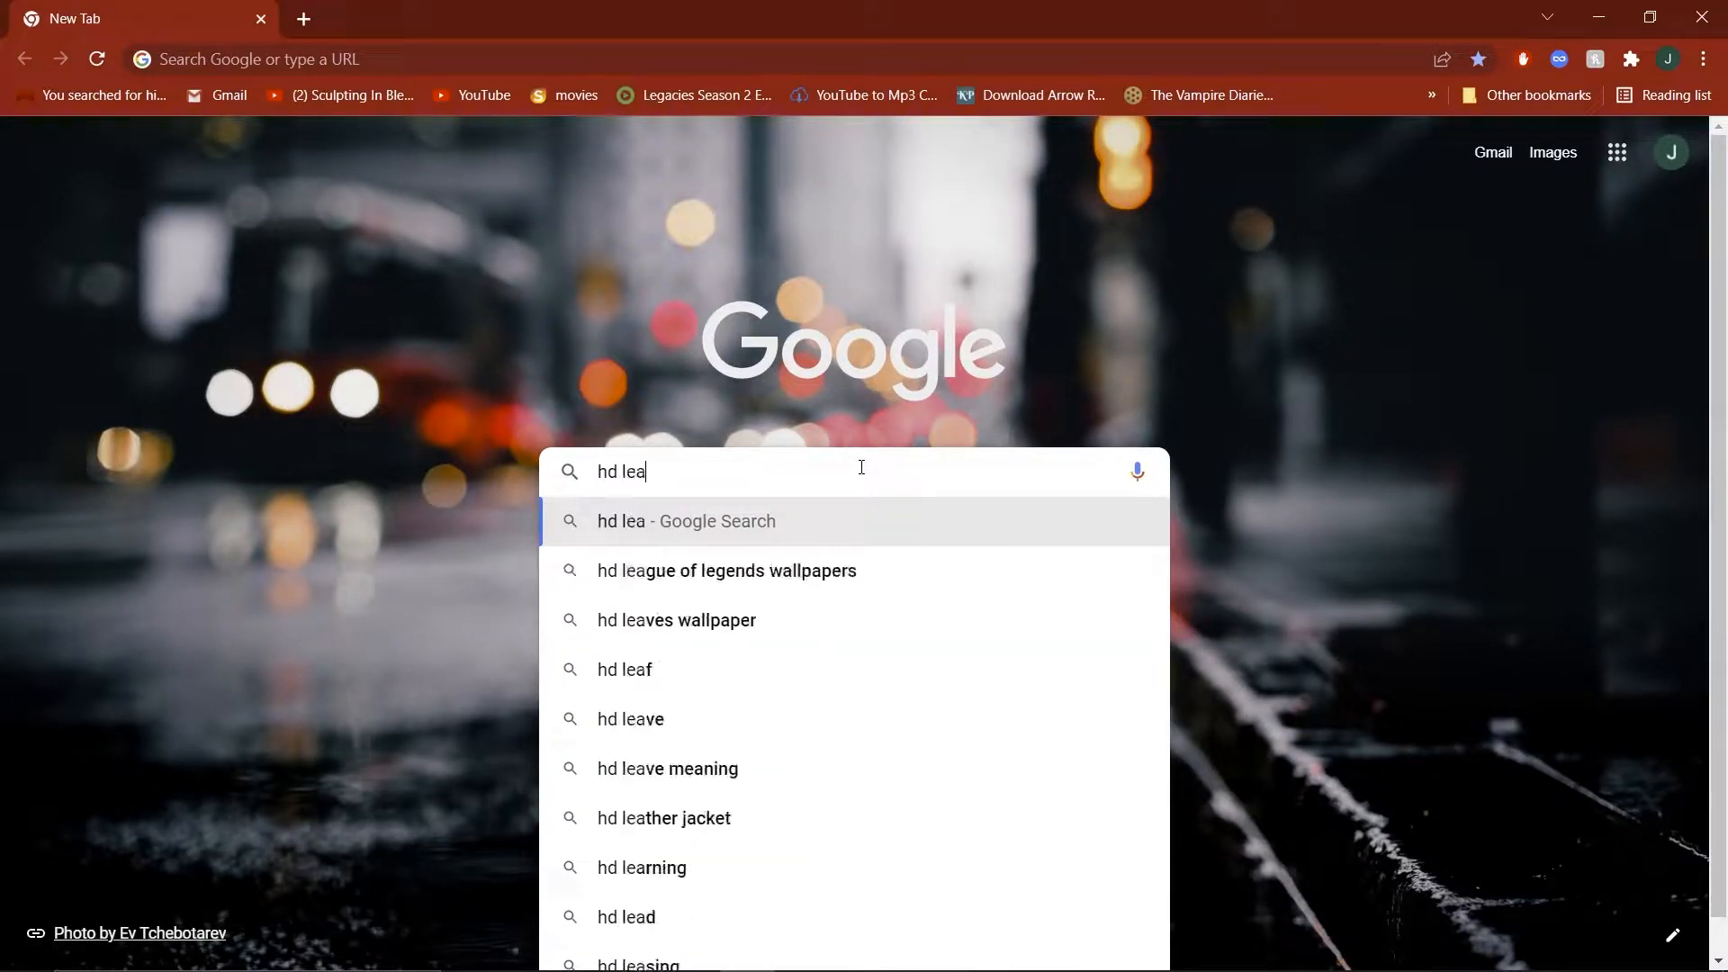
{"action": "type", "text": "f texture"}
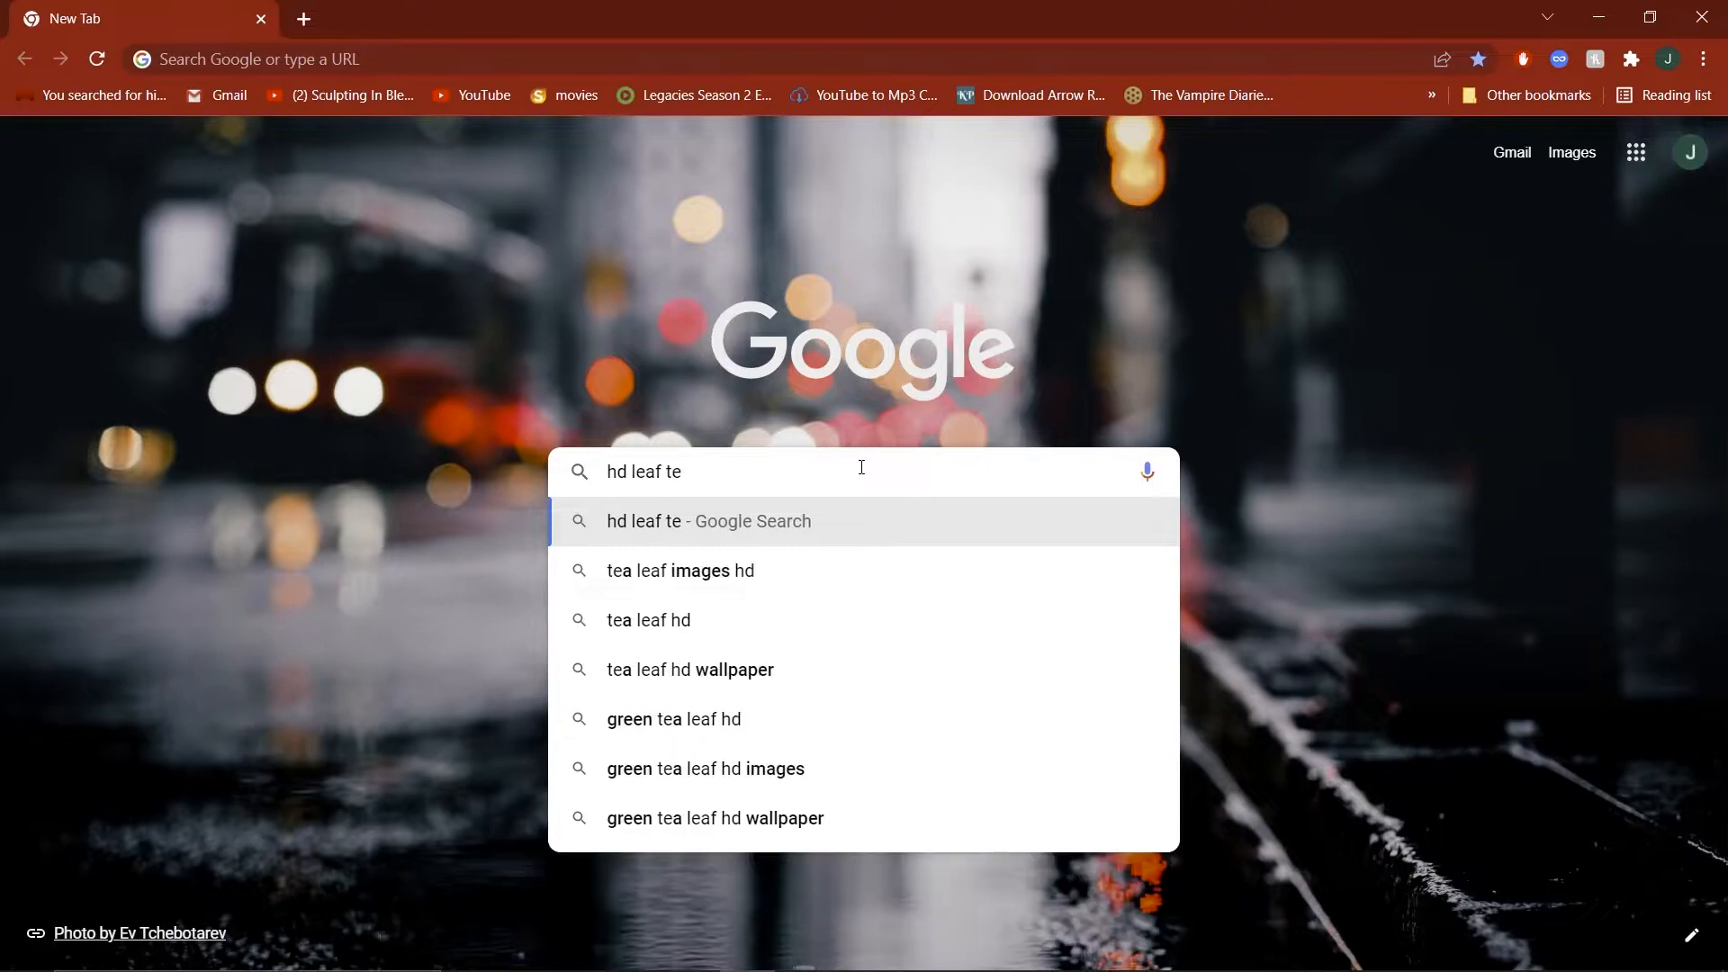
{"action": "key", "text": "Return"}
{"action": "left_click", "coordinate": [319, 254]}
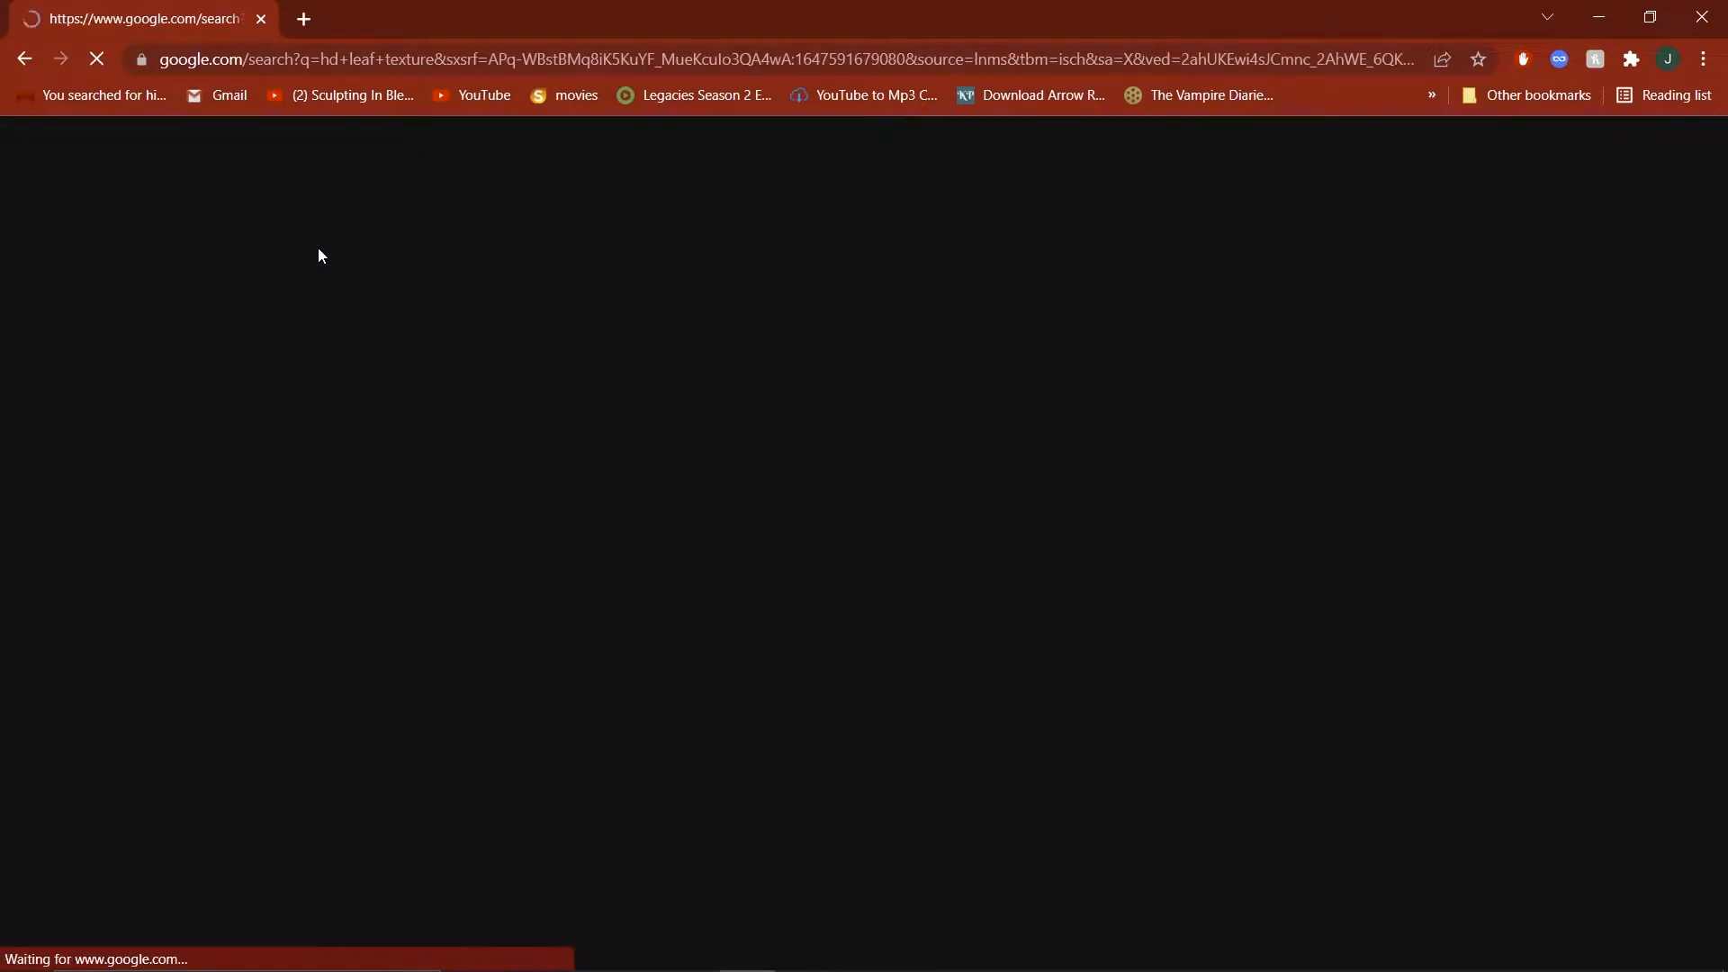
Browse the leaf images for a transparent ivy leaf and open the Pngset page of "Ivy Leaf Texture, Plant, Maple Leaf, Tree Transparent Png".
{"action": "scroll", "coordinate": [1305, 700], "scroll_direction": "down", "scroll_amount": 12}
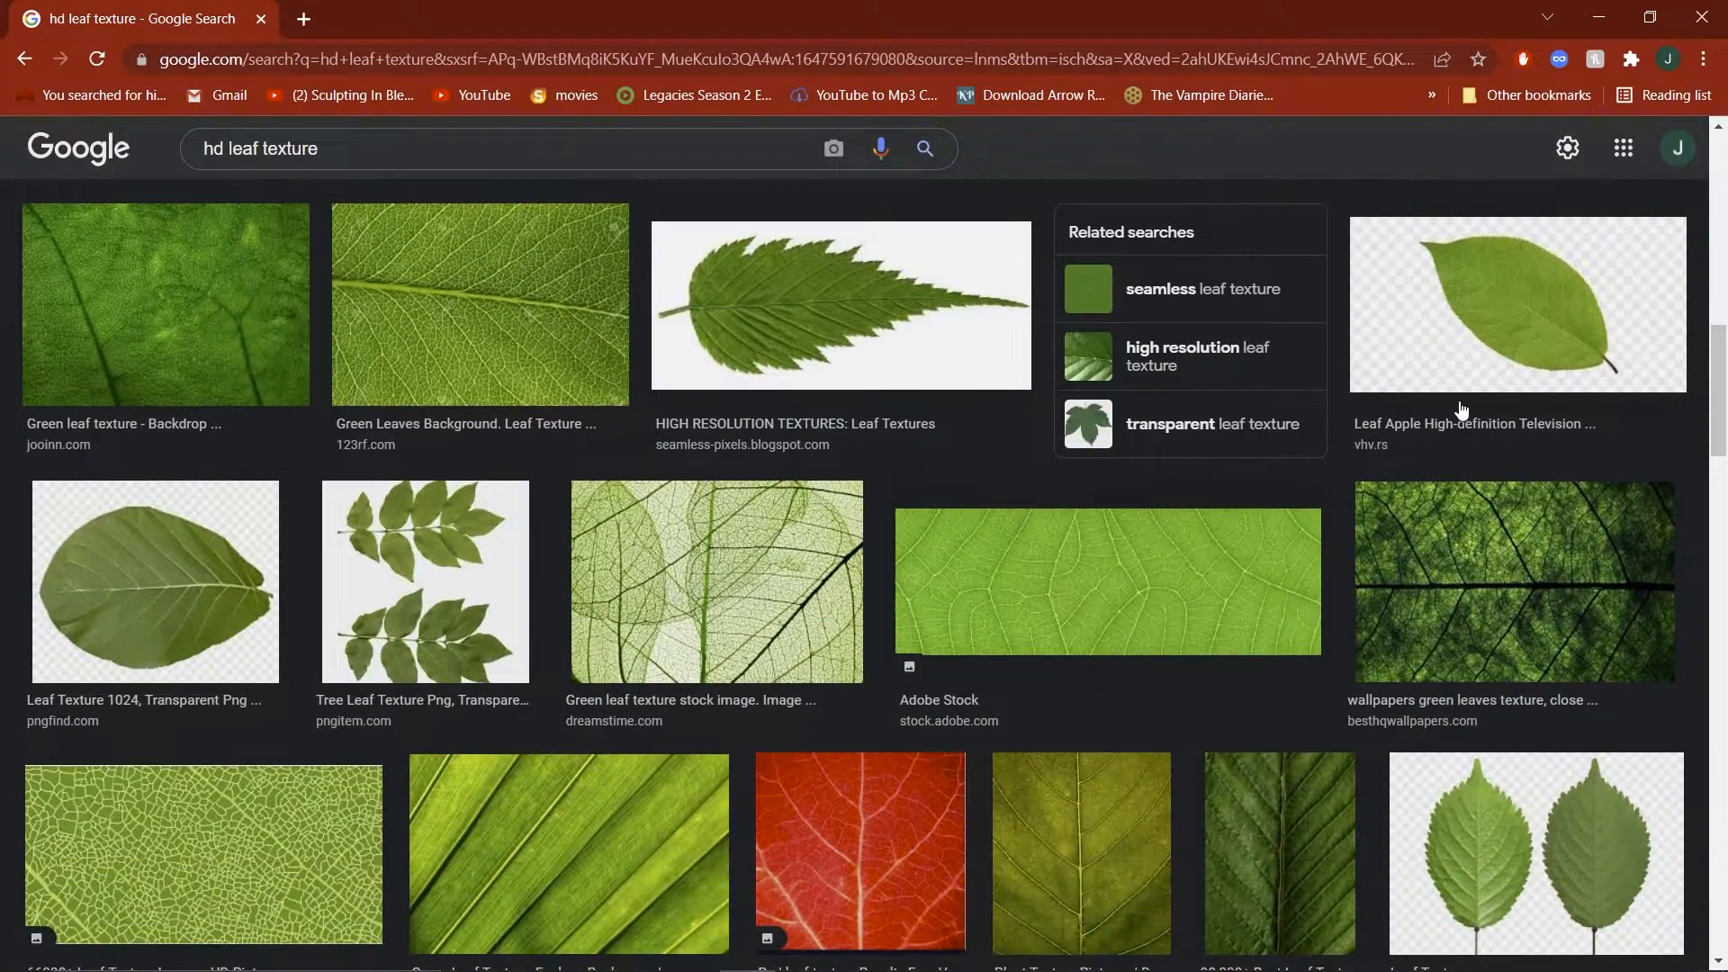
{"action": "scroll", "coordinate": [1491, 810], "scroll_direction": "up", "scroll_amount": 5}
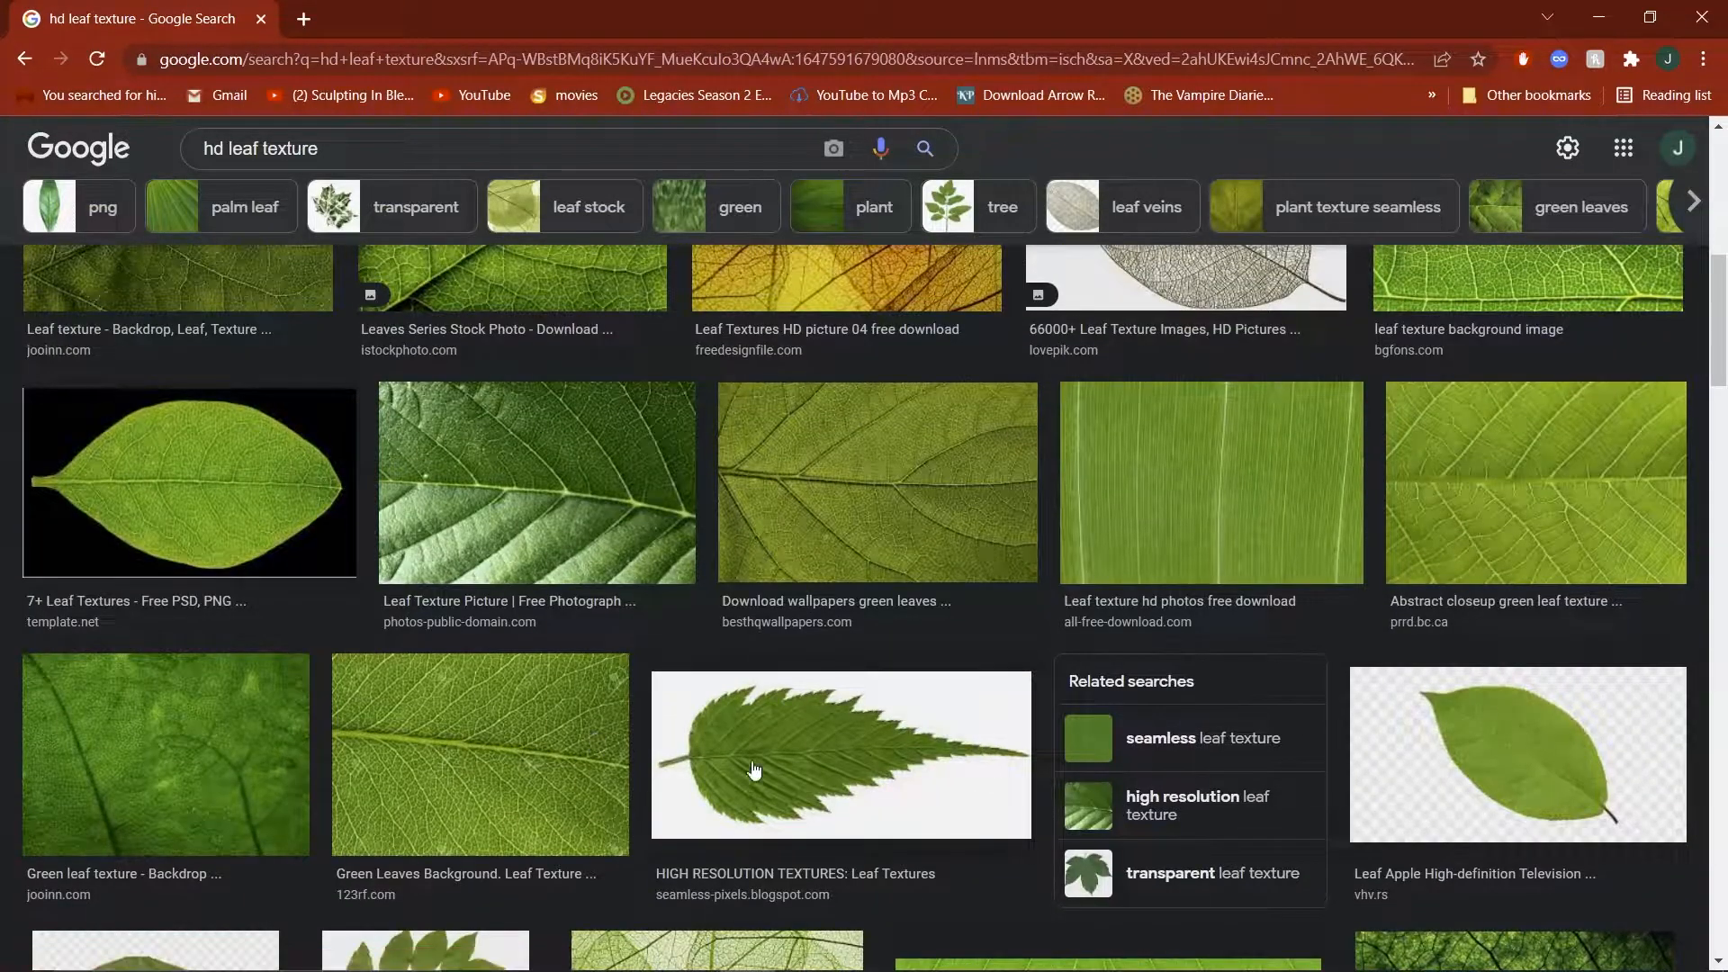
{"action": "scroll", "coordinate": [1350, 693], "scroll_direction": "down", "scroll_amount": 6}
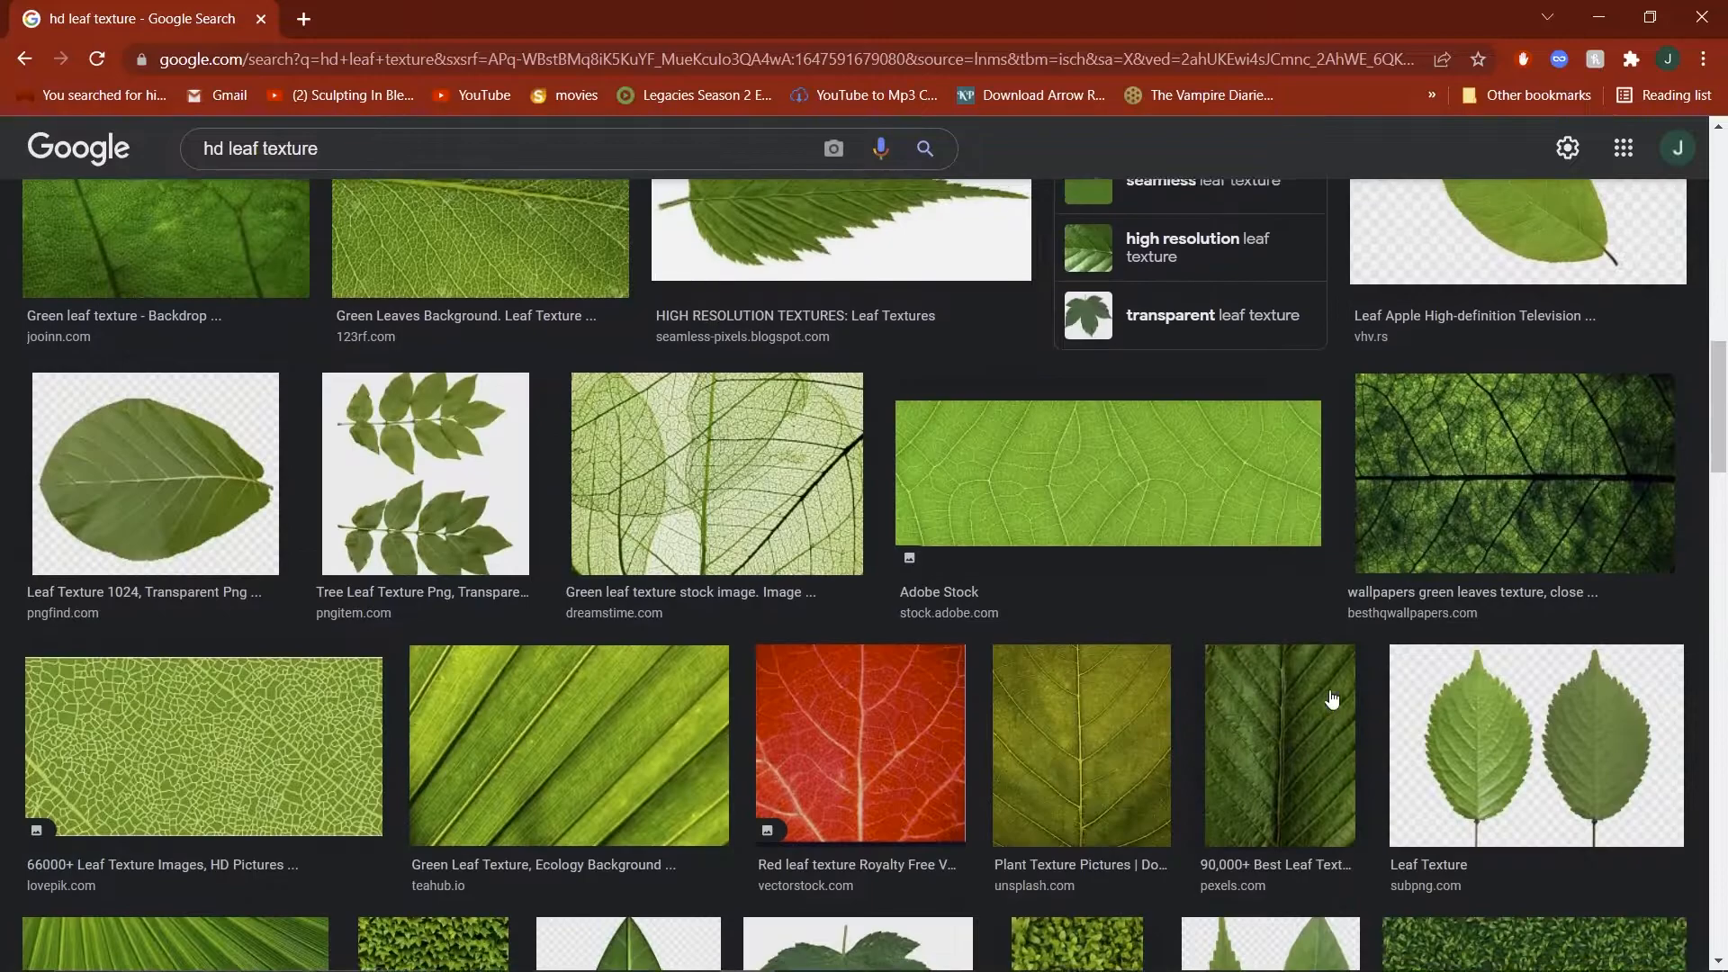
{"action": "scroll", "coordinate": [1263, 705], "scroll_direction": "up", "scroll_amount": 5}
{"action": "scroll", "coordinate": [906, 690], "scroll_direction": "down", "scroll_amount": 5}
{"action": "scroll", "coordinate": [905, 682], "scroll_direction": "up", "scroll_amount": 5}
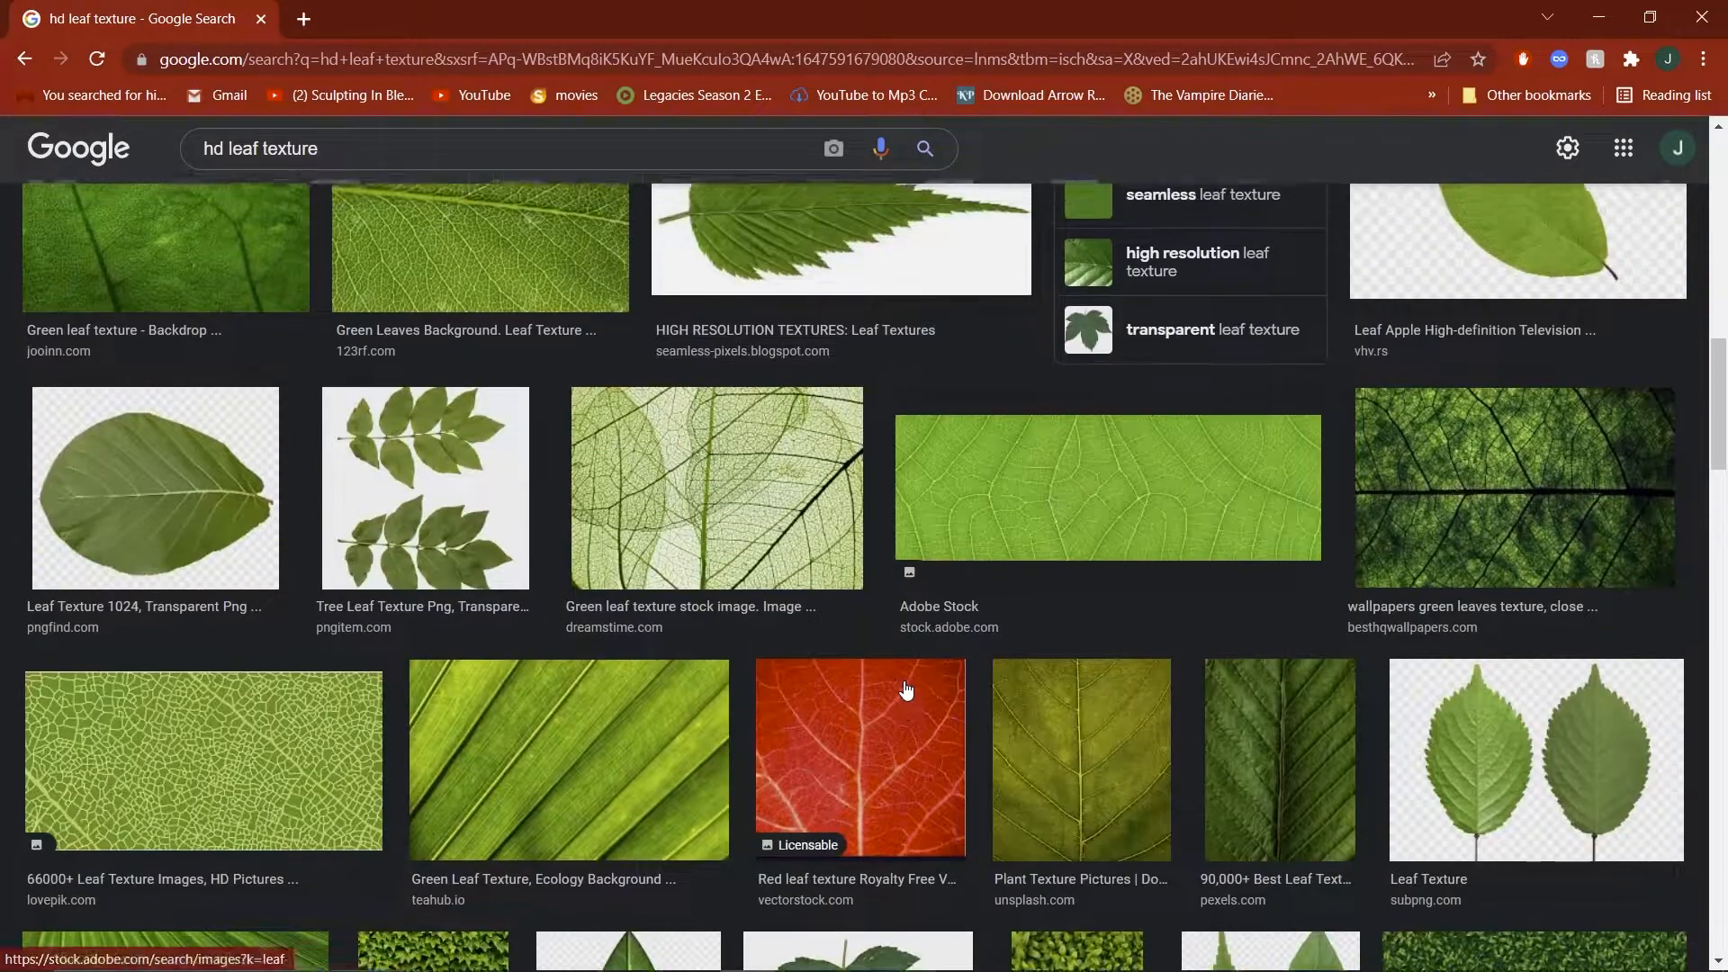
{"action": "scroll", "coordinate": [906, 689], "scroll_direction": "up", "scroll_amount": 3}
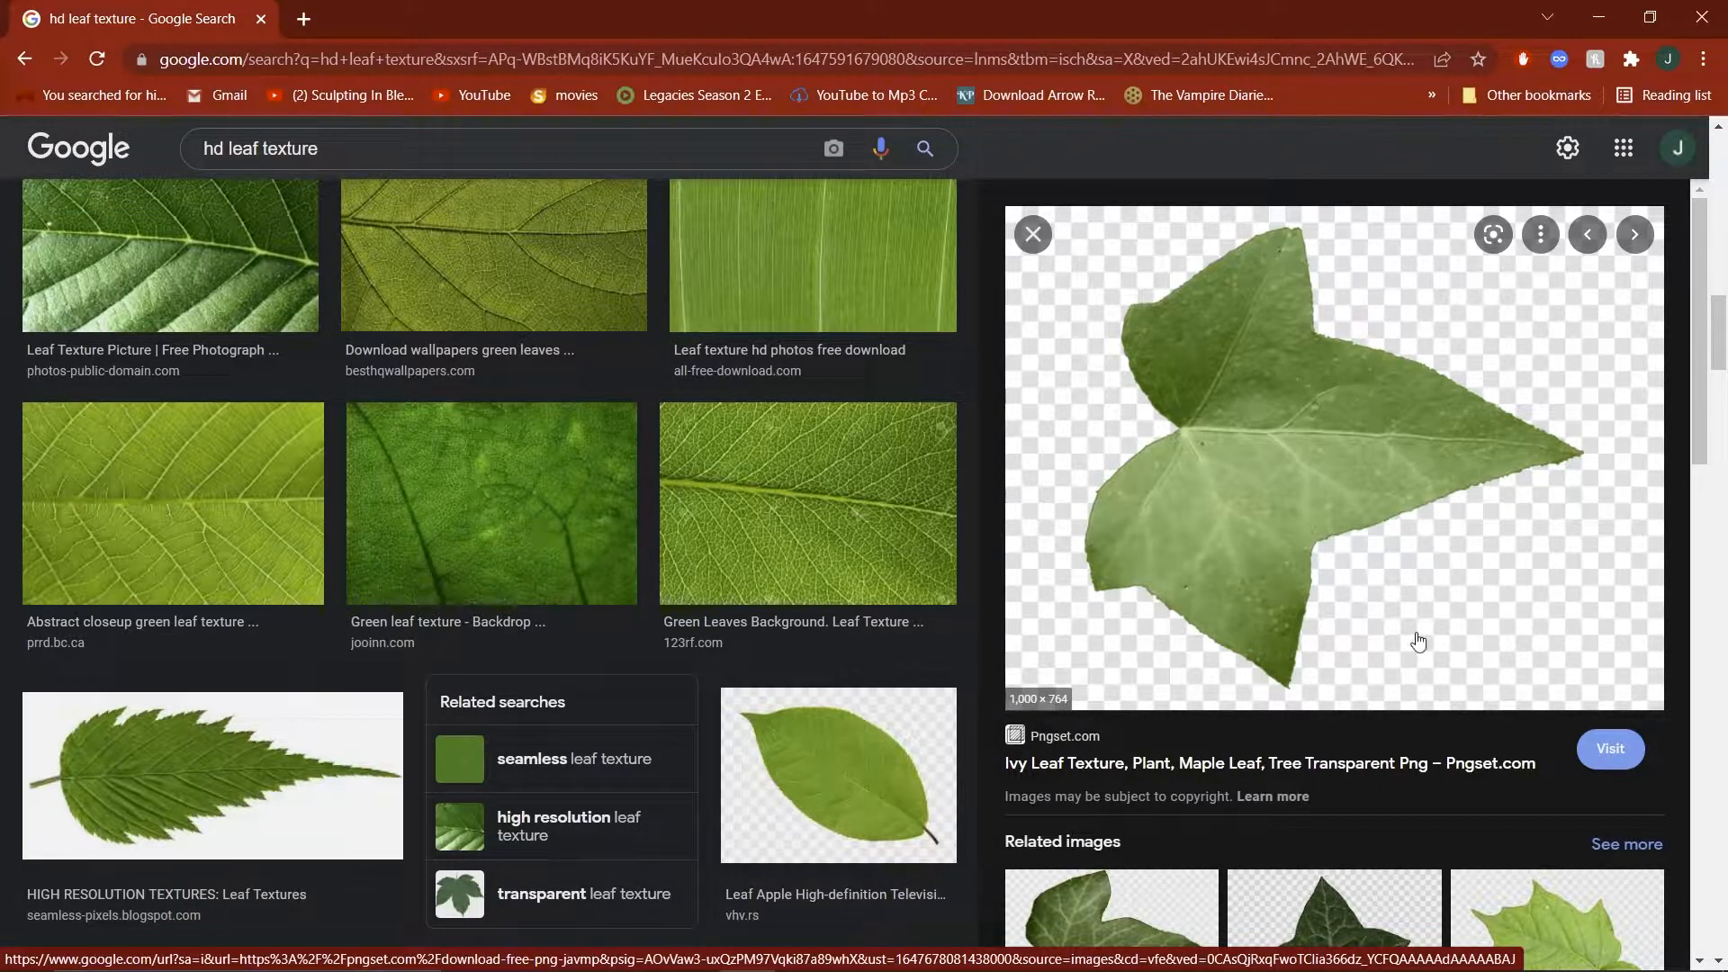
{"action": "scroll", "coordinate": [1431, 634], "scroll_direction": "down", "scroll_amount": 3}
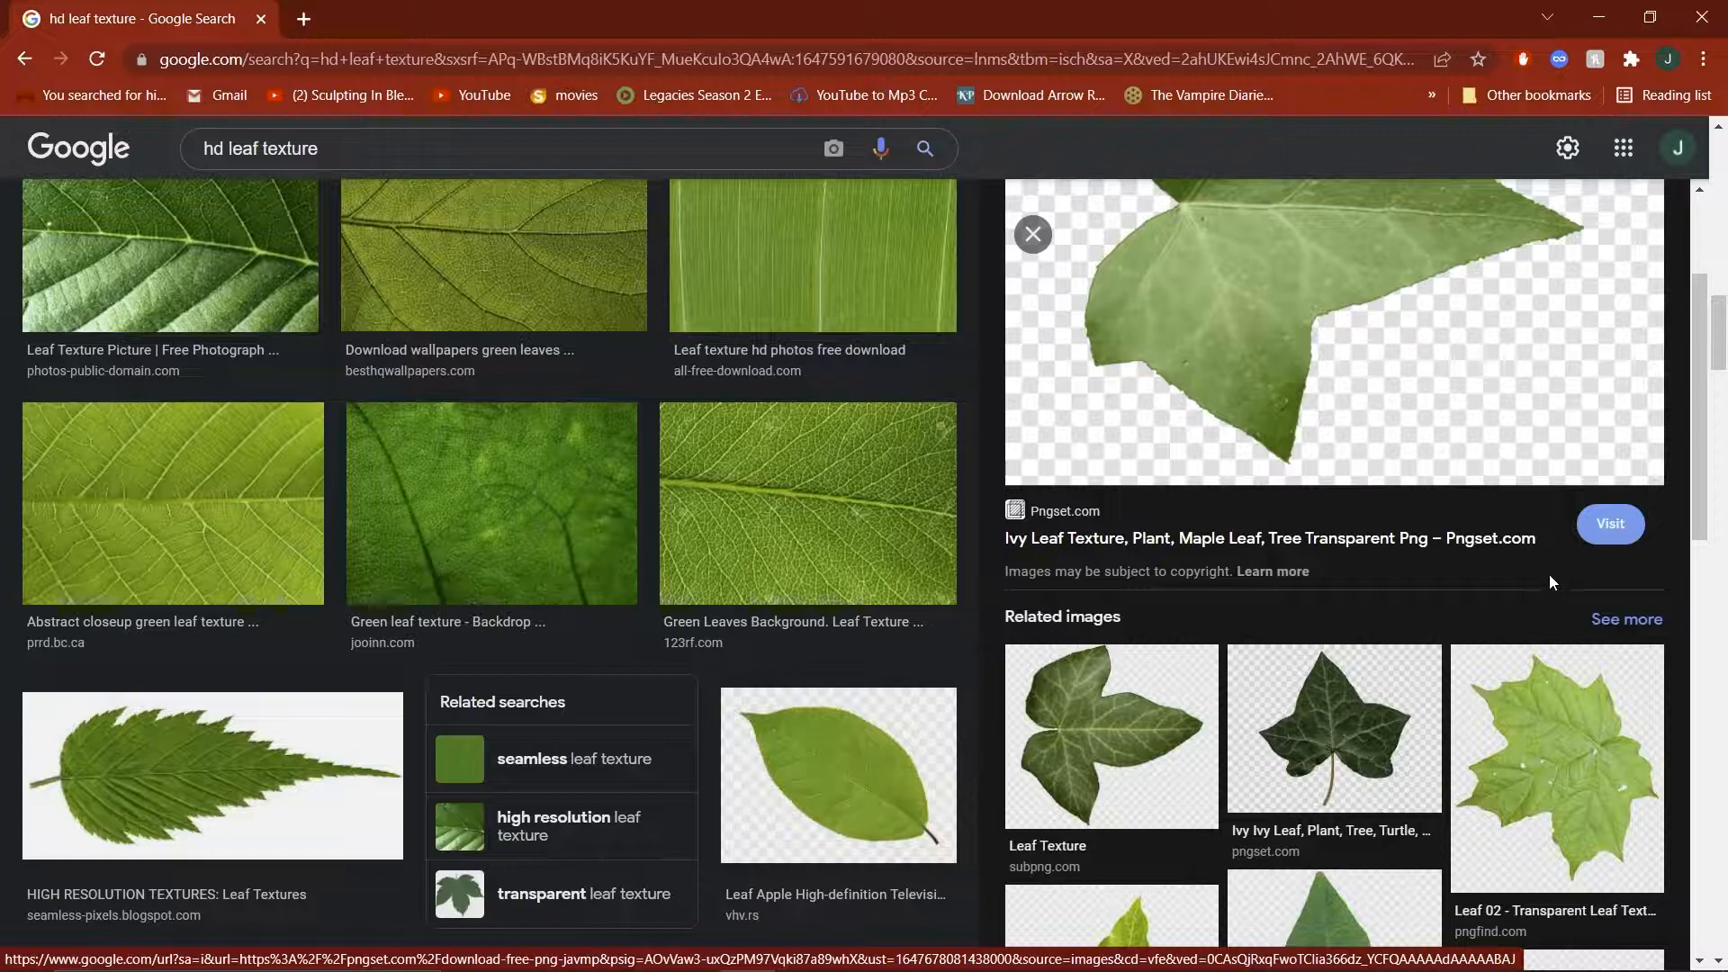
{"action": "scroll", "coordinate": [1553, 572], "scroll_direction": "up", "scroll_amount": 3}
{"action": "scroll", "coordinate": [1485, 655], "scroll_direction": "down", "scroll_amount": 3}
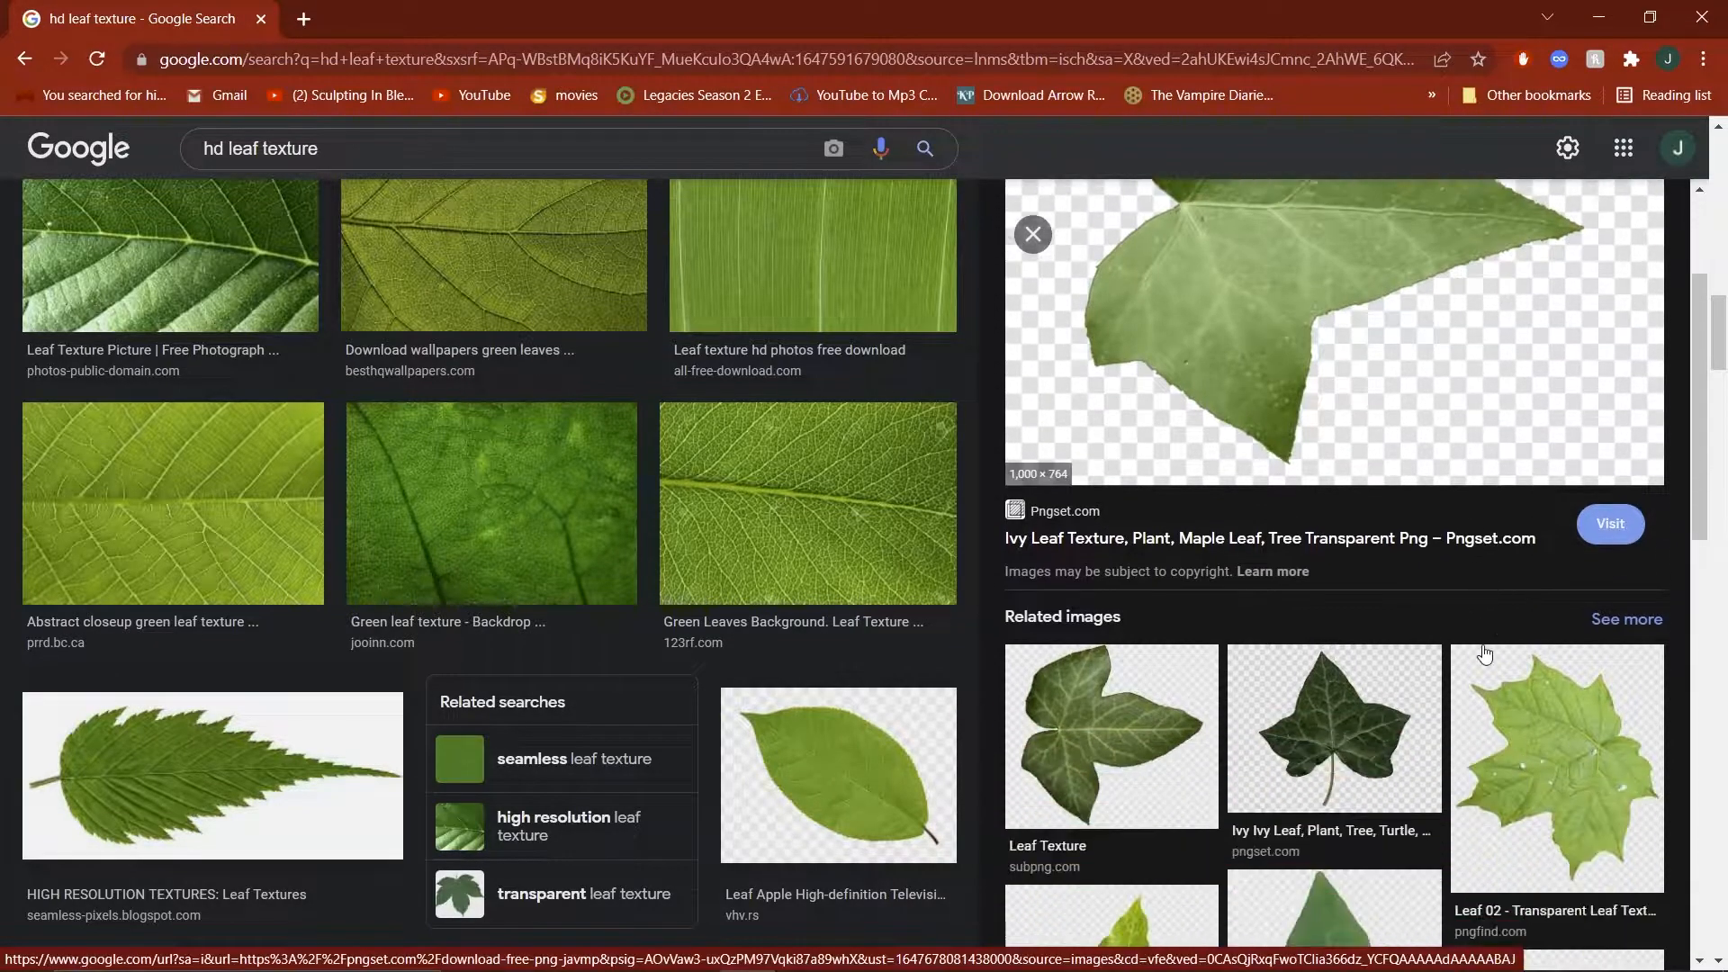
{"action": "left_click", "coordinate": [1589, 535]}
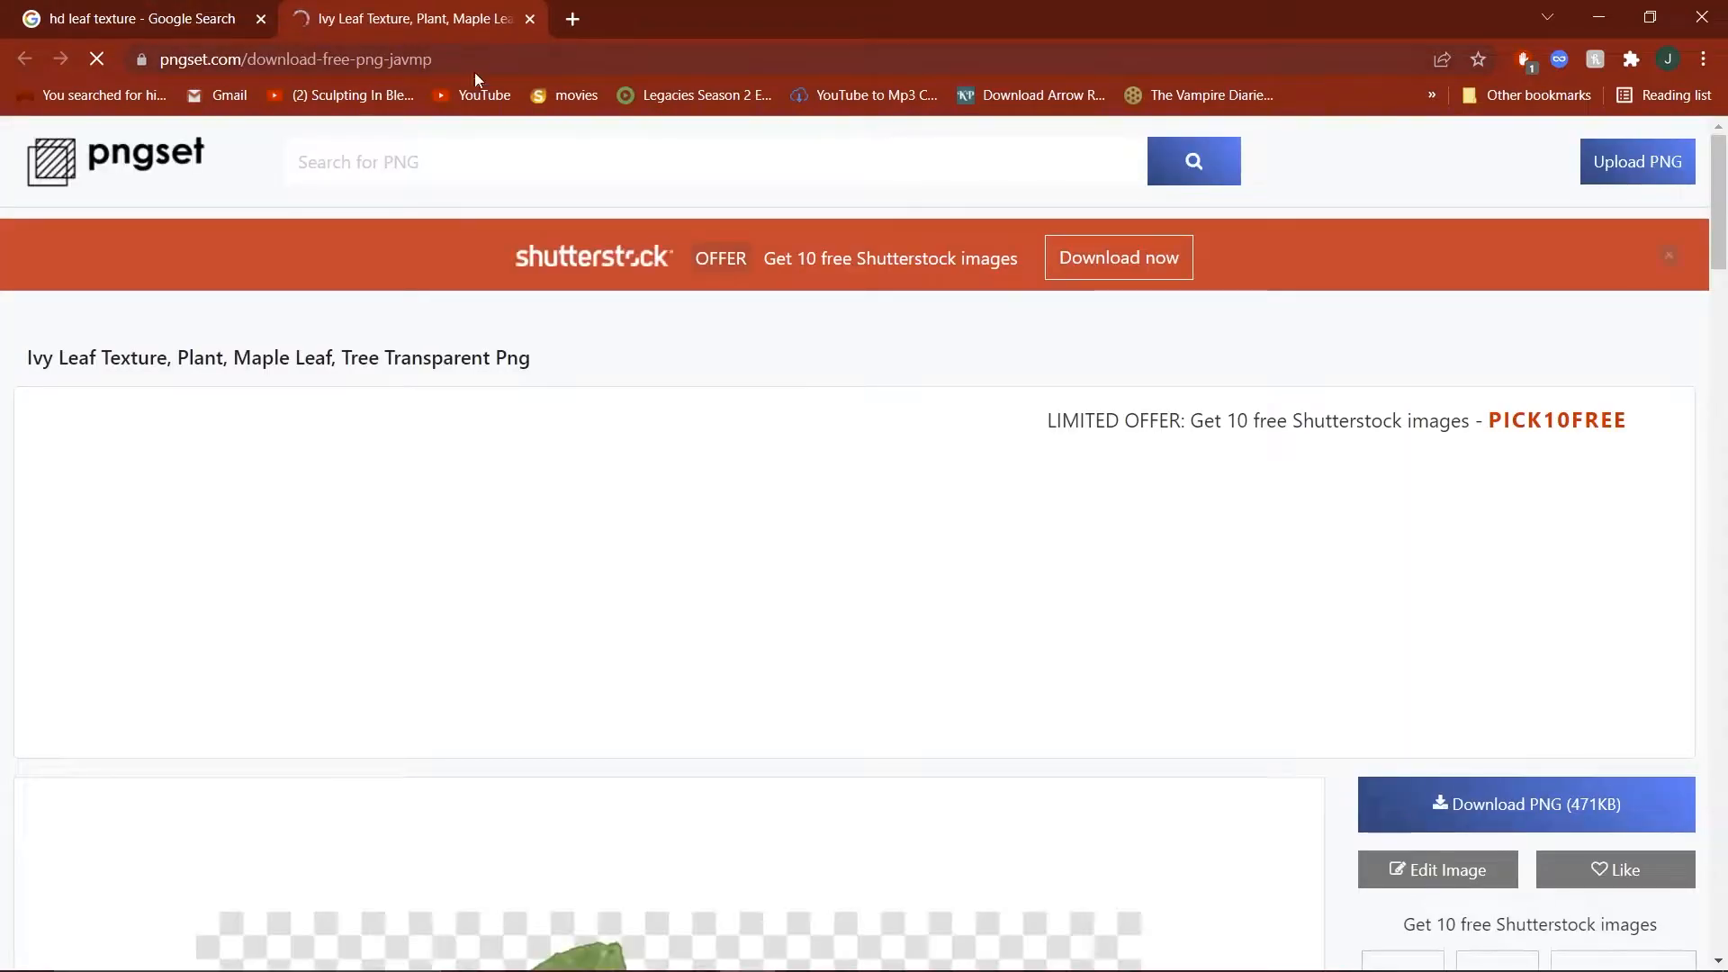
Download the ivy leaf texture as a PNG and look over its download page.
{"action": "scroll", "coordinate": [1062, 491], "scroll_direction": "down", "scroll_amount": 3}
{"action": "scroll", "coordinate": [1050, 490], "scroll_direction": "down", "scroll_amount": 10}
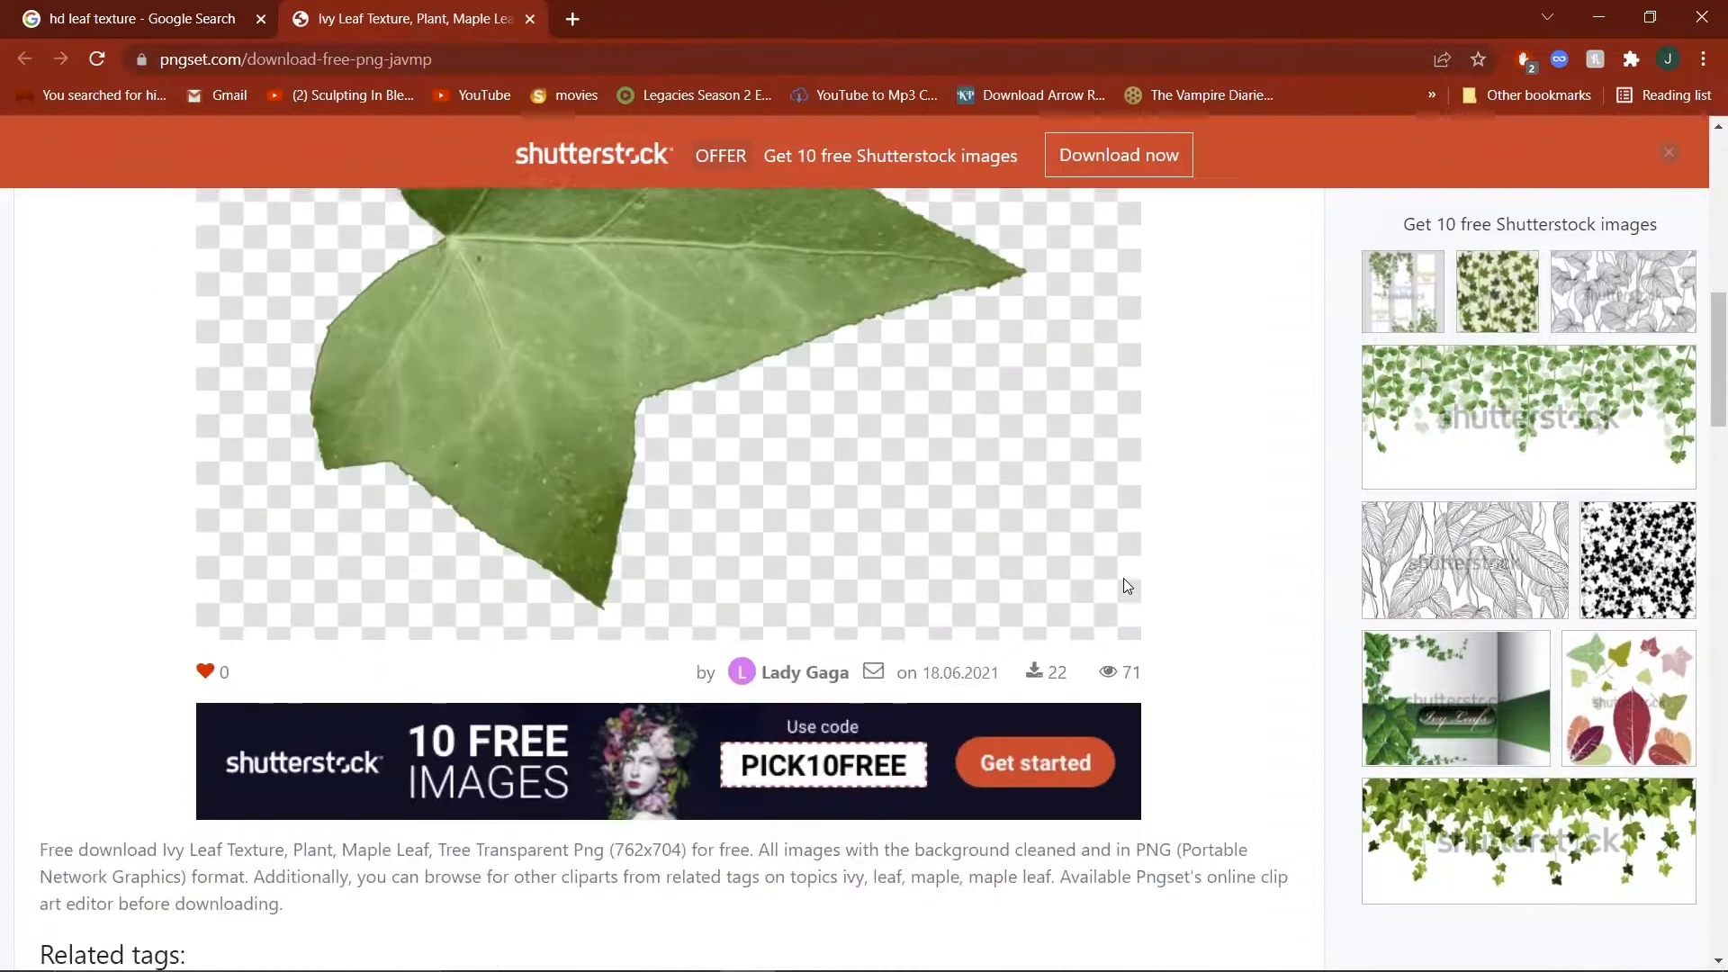
{"action": "scroll", "coordinate": [1195, 568], "scroll_direction": "up", "scroll_amount": 5}
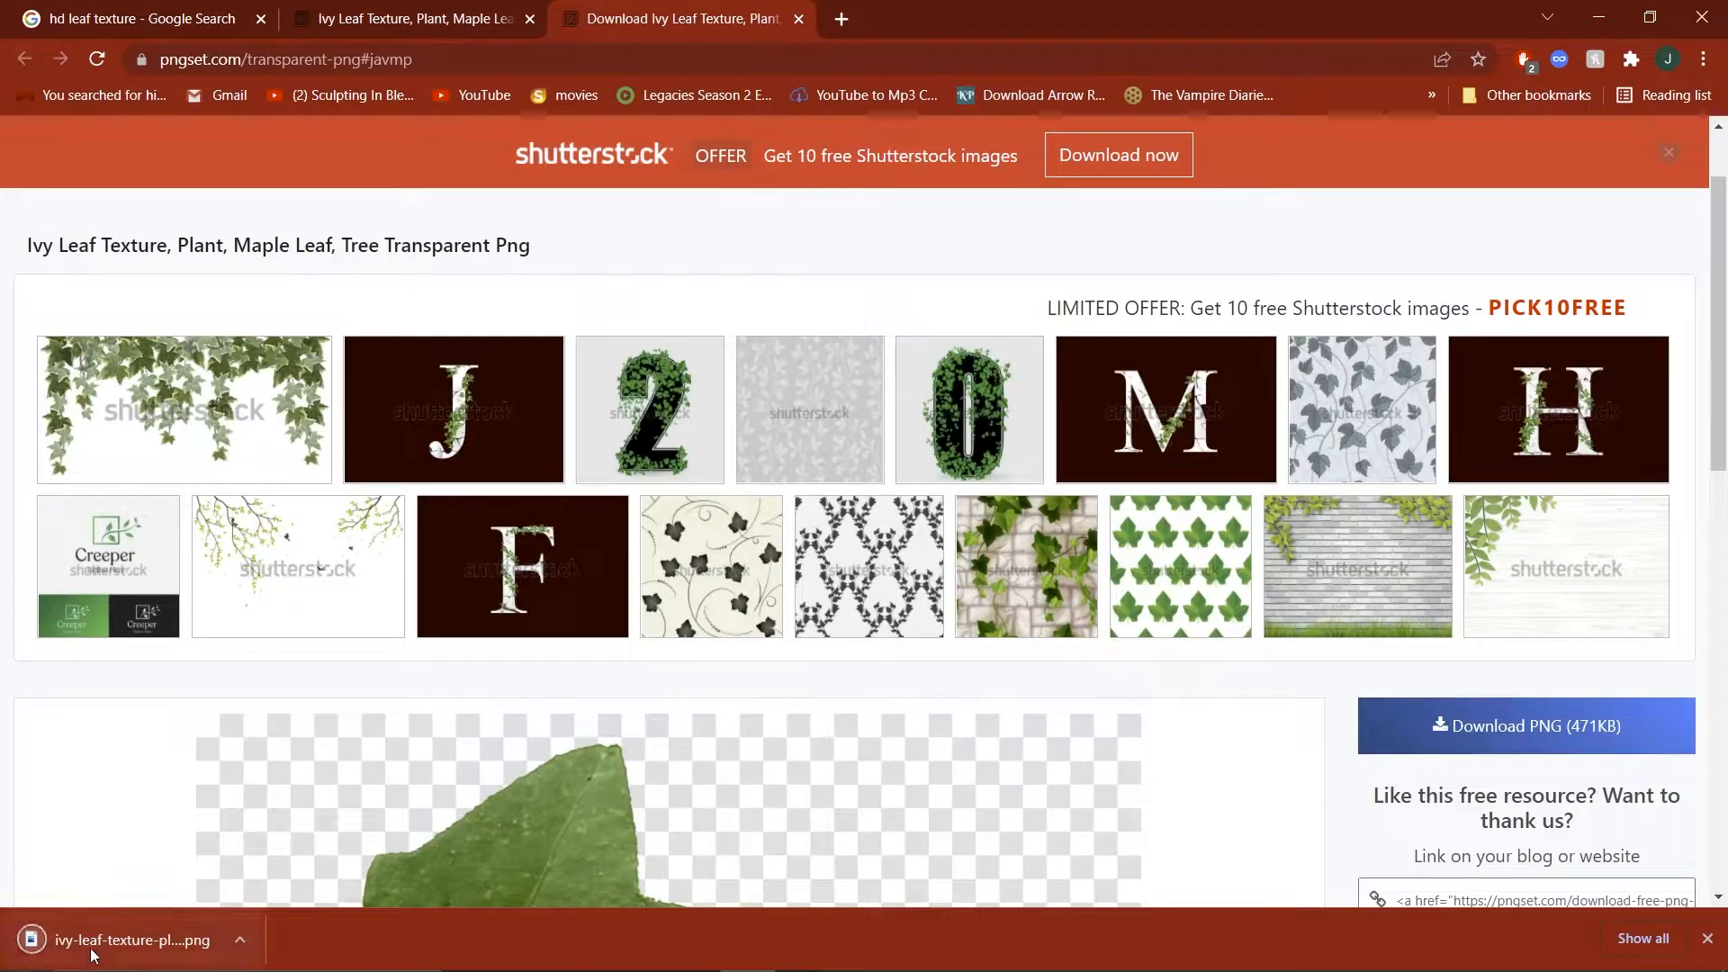
{"action": "scroll", "coordinate": [310, 826], "scroll_direction": "down", "scroll_amount": 6}
{"action": "scroll", "coordinate": [310, 829], "scroll_direction": "up", "scroll_amount": 6}
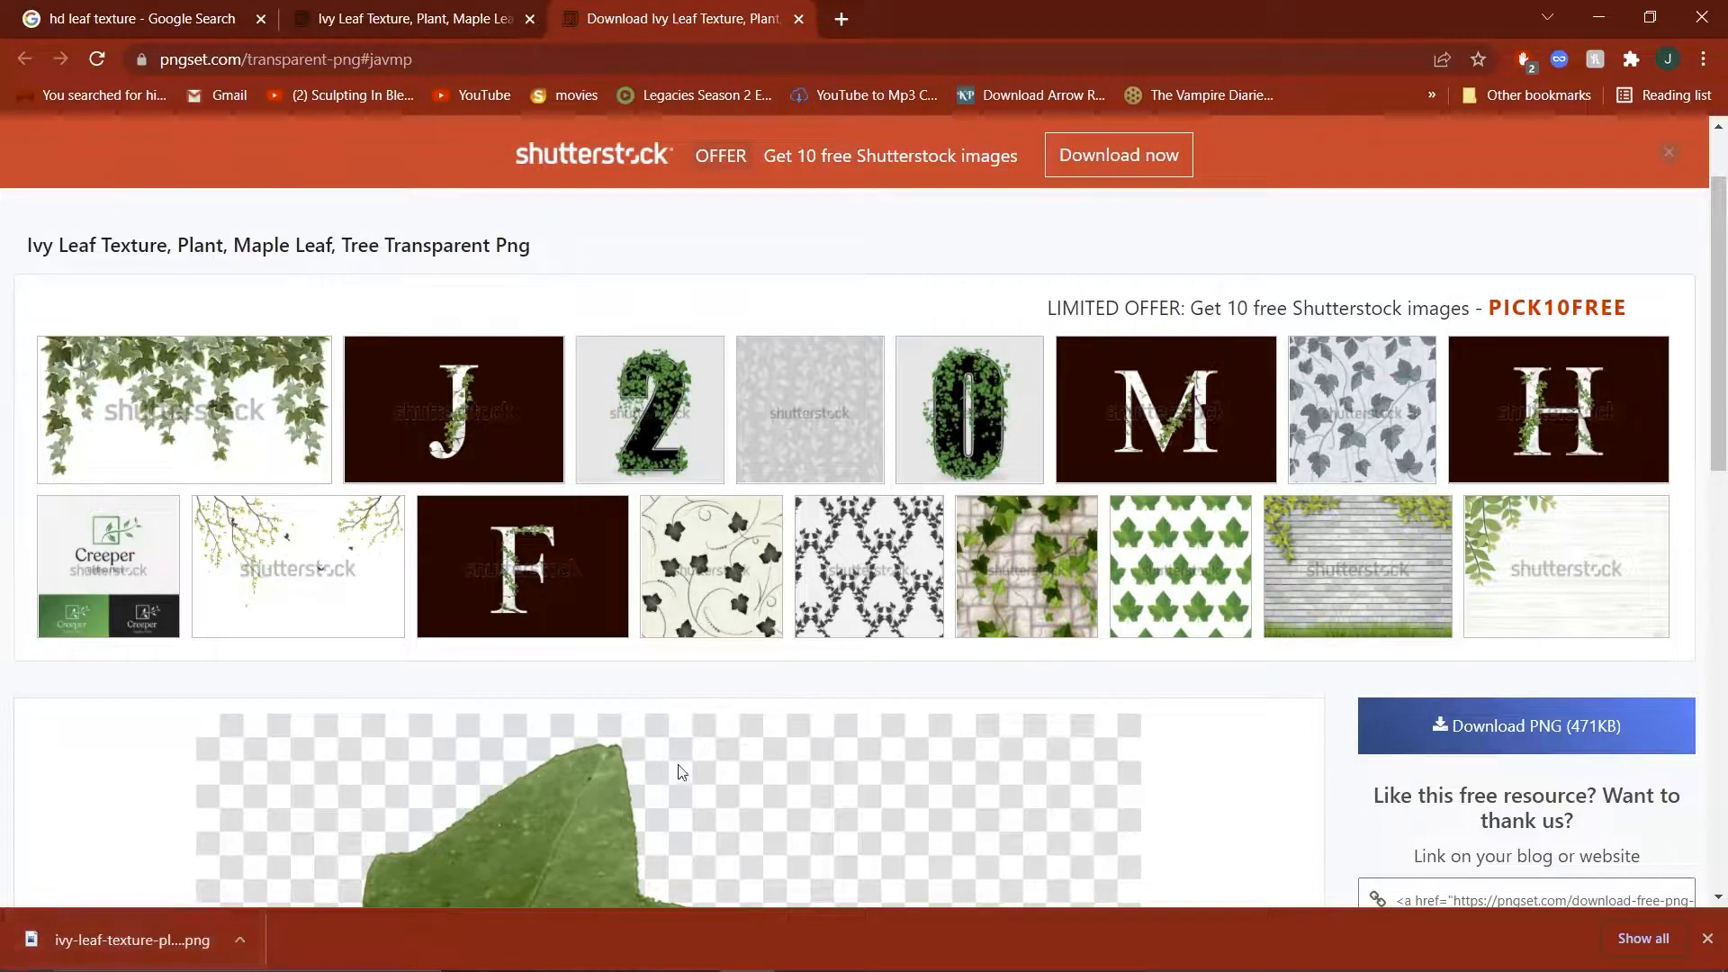
{"action": "scroll", "coordinate": [908, 690], "scroll_direction": "down", "scroll_amount": 5}
{"action": "scroll", "coordinate": [932, 551], "scroll_direction": "up", "scroll_amount": 6}
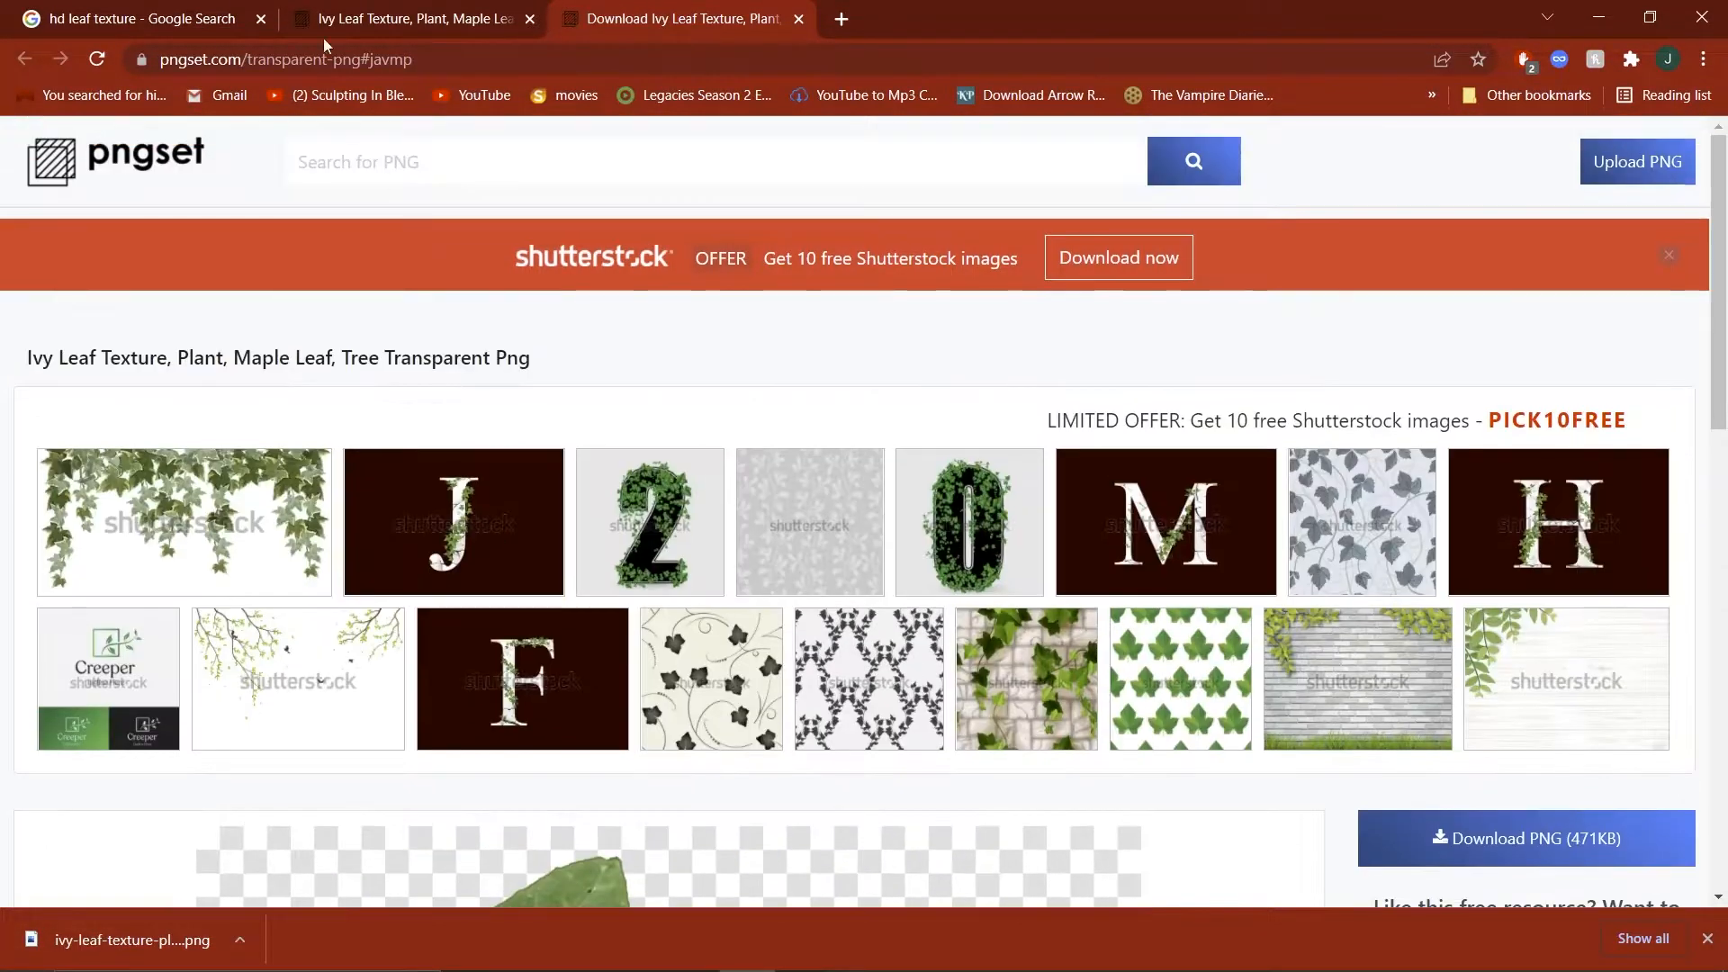
Return to the leaf search results, shrink the browser window and minimise Maya to uncover the desktop.
{"action": "left_click", "coordinate": [326, 18]}
{"action": "left_click", "coordinate": [194, 28]}
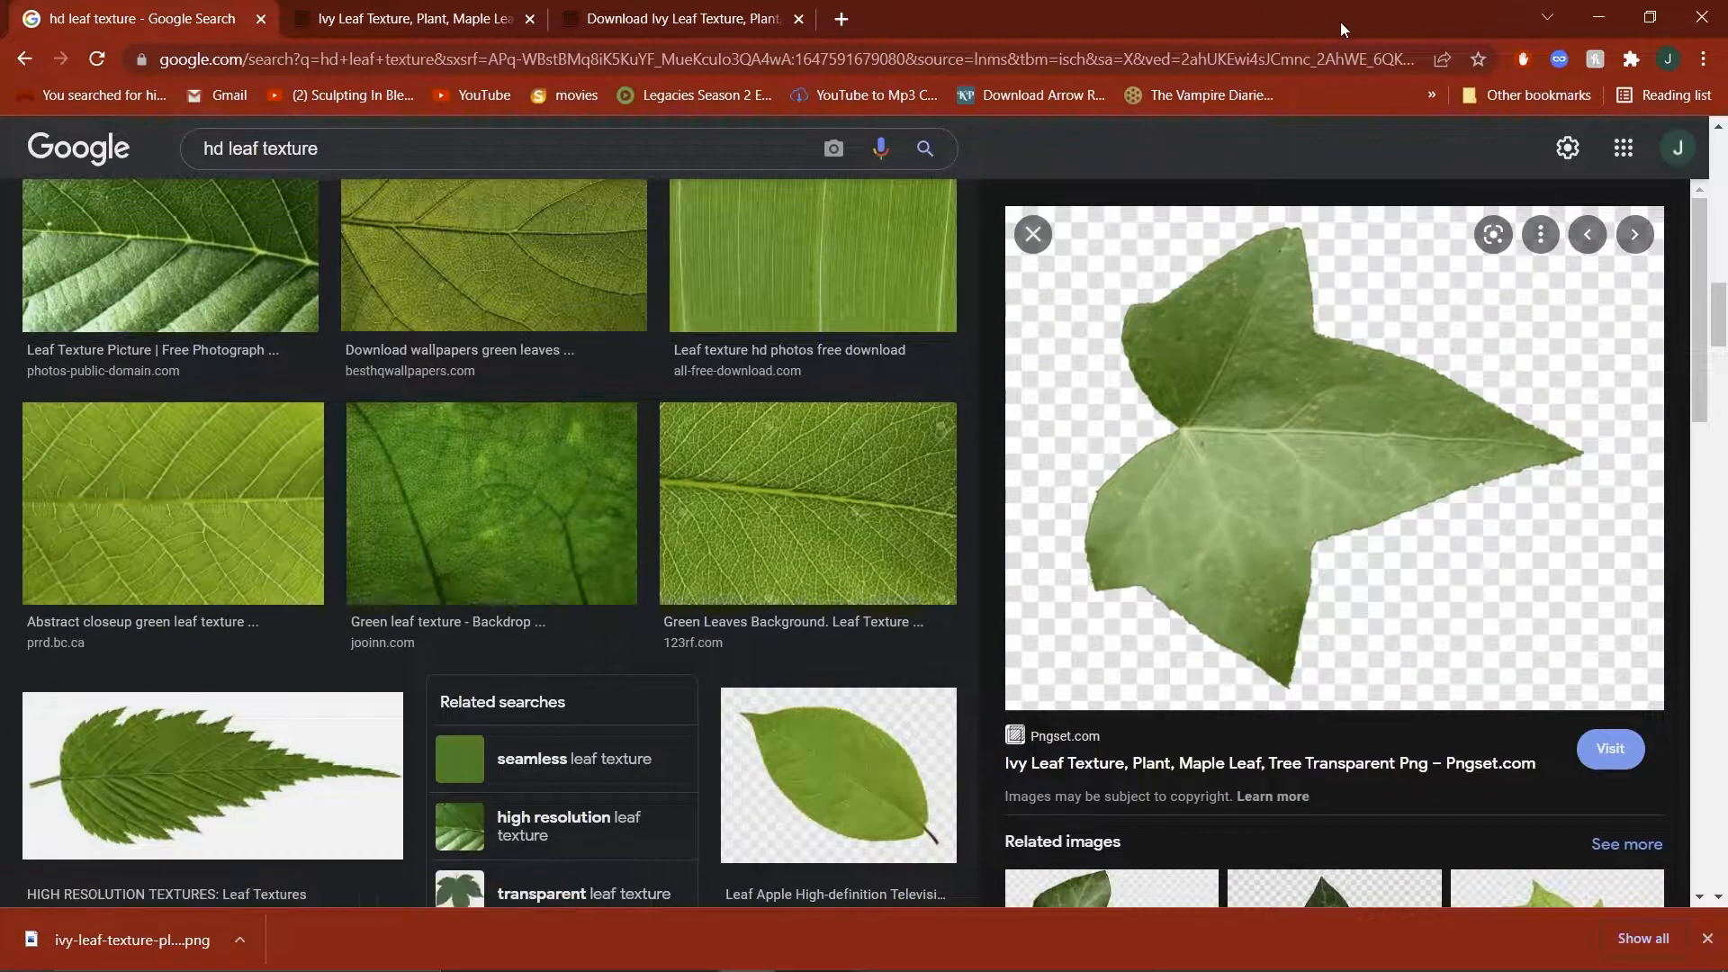
{"action": "double_click", "coordinate": [1341, 21]}
{"action": "left_click_drag", "start_coordinate": [945, 126], "coordinate": [1074, 94]}
{"action": "left_click", "coordinate": [1594, 13]}
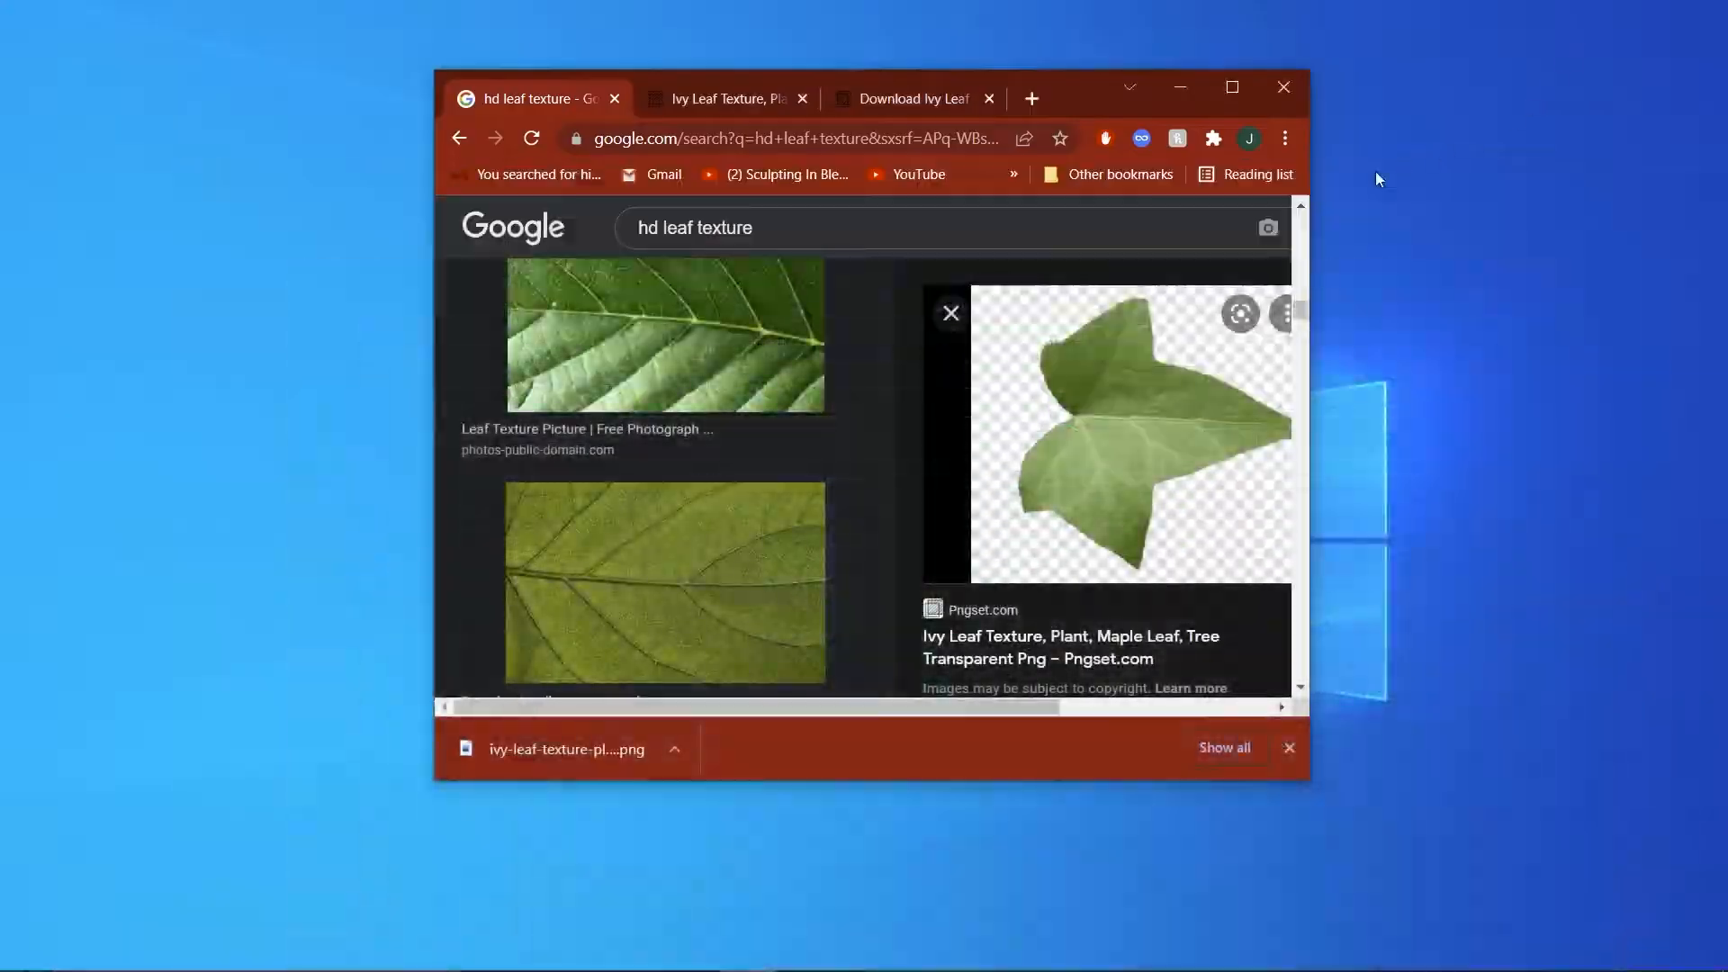
Create a desktop folder named "maya proj", open it briefly and close it again.
{"action": "left_click", "coordinate": [1532, 342]}
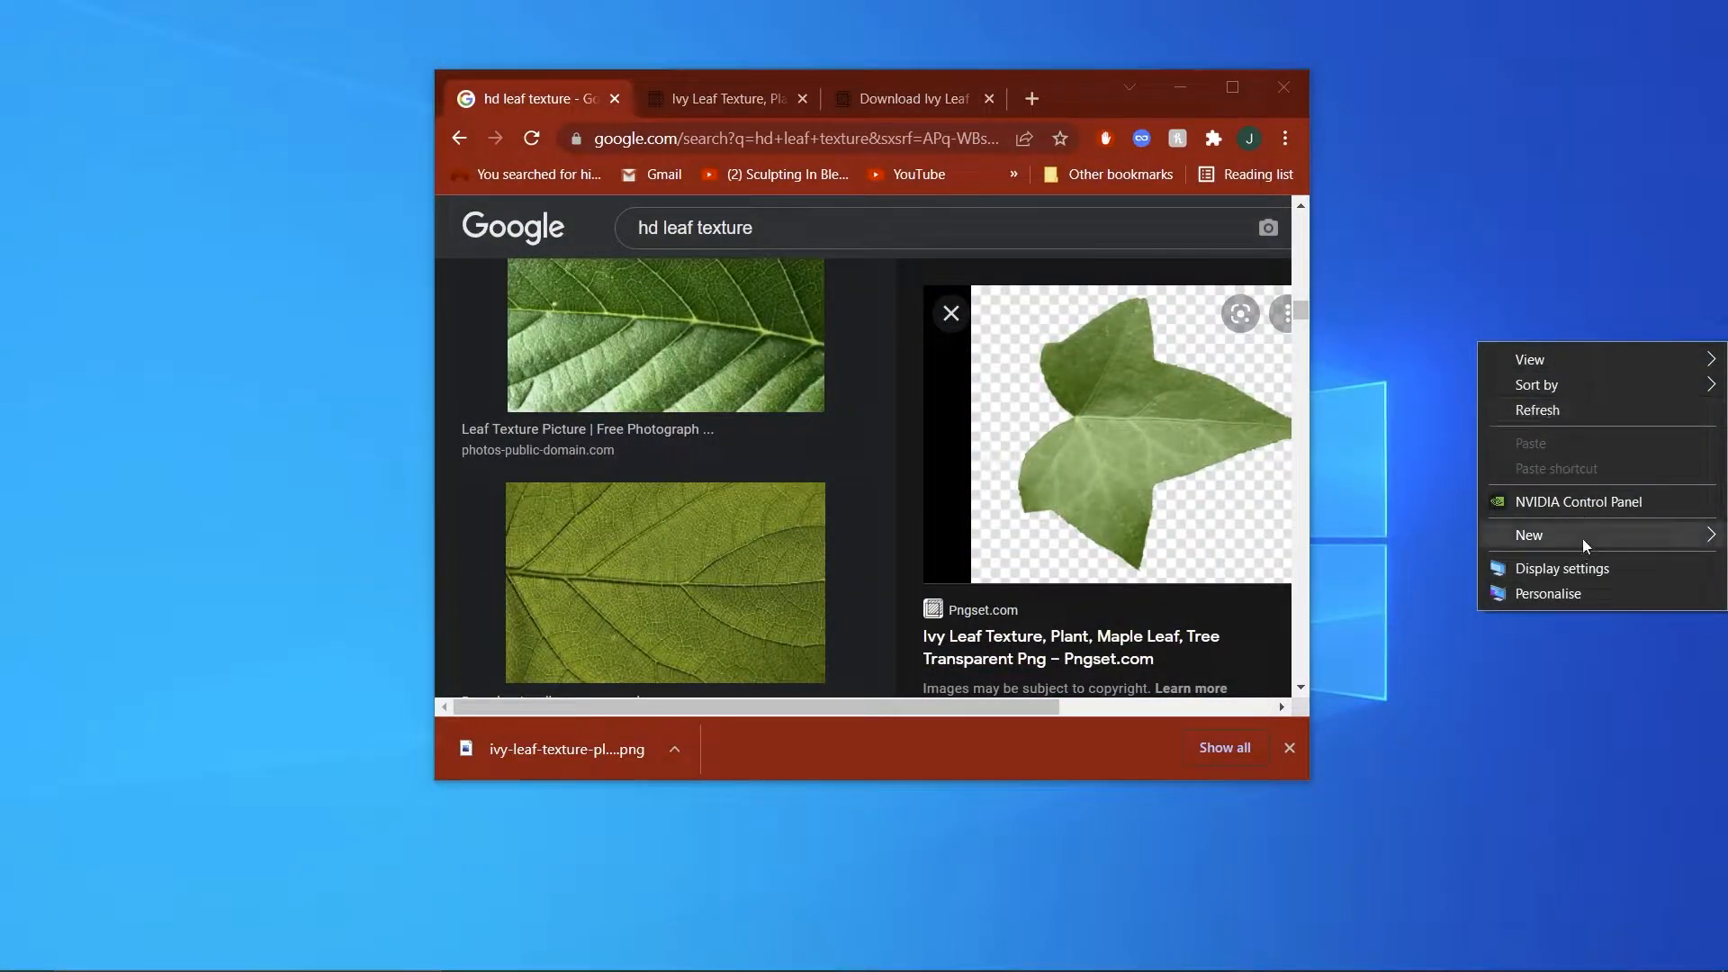
{"action": "mouse_move", "coordinate": [1582, 538]}
{"action": "left_click", "coordinate": [1311, 540]}
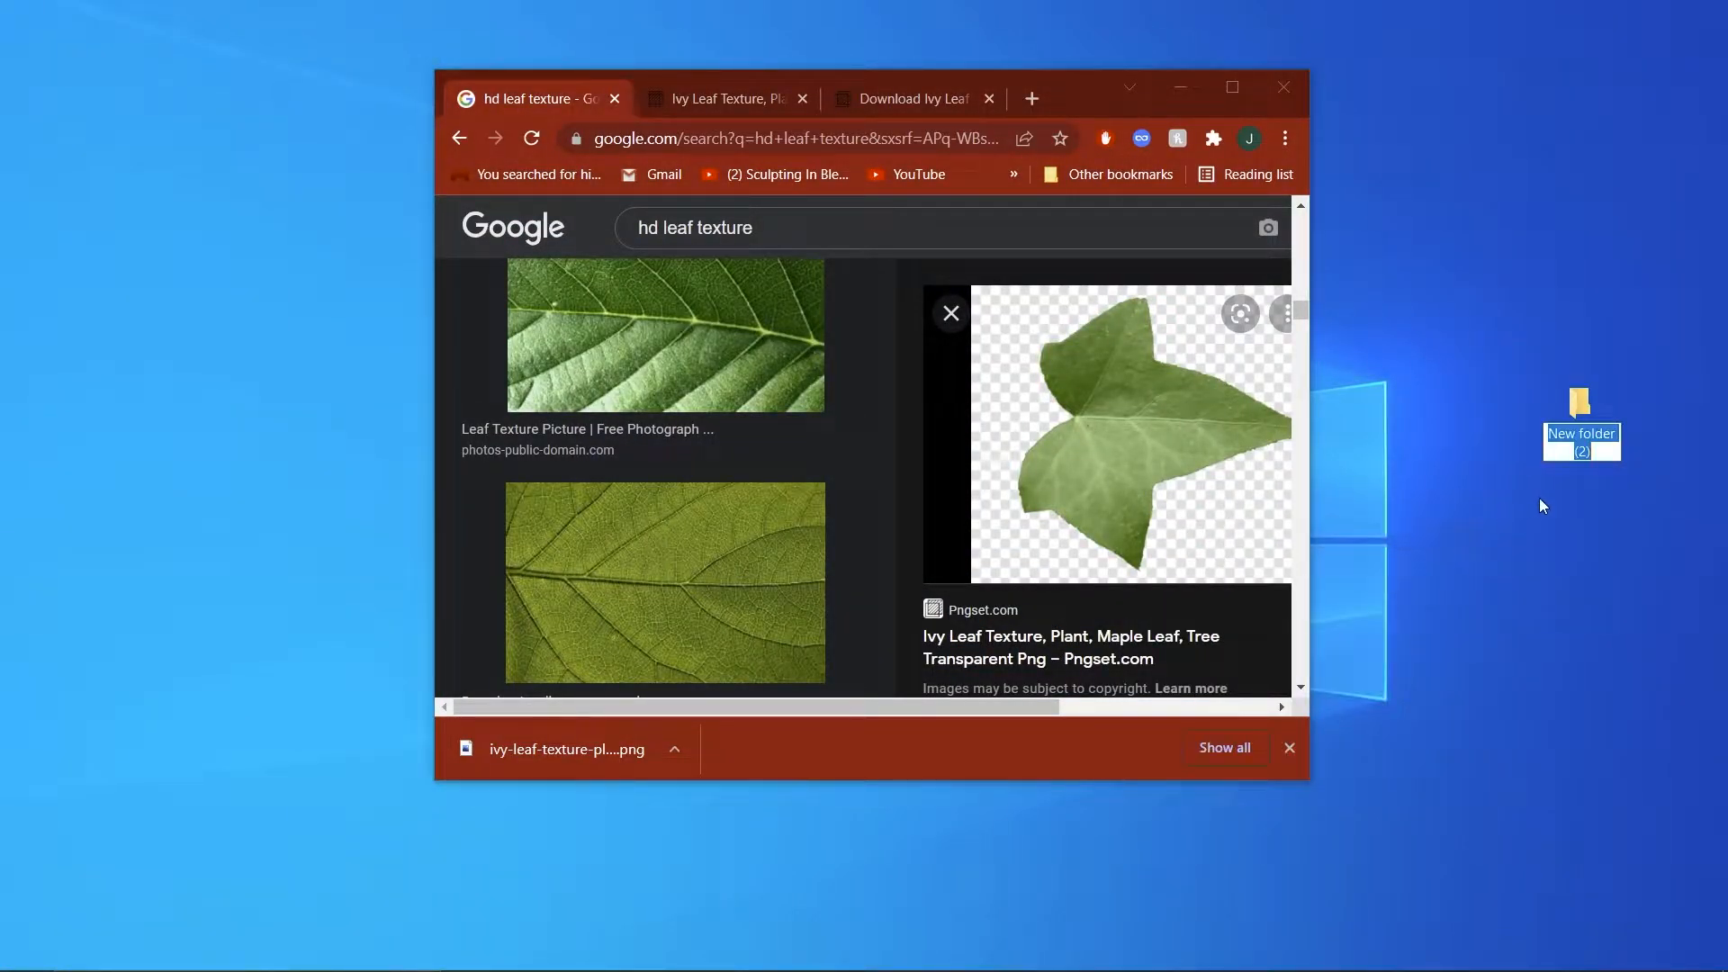
{"action": "type", "text": "maya "}
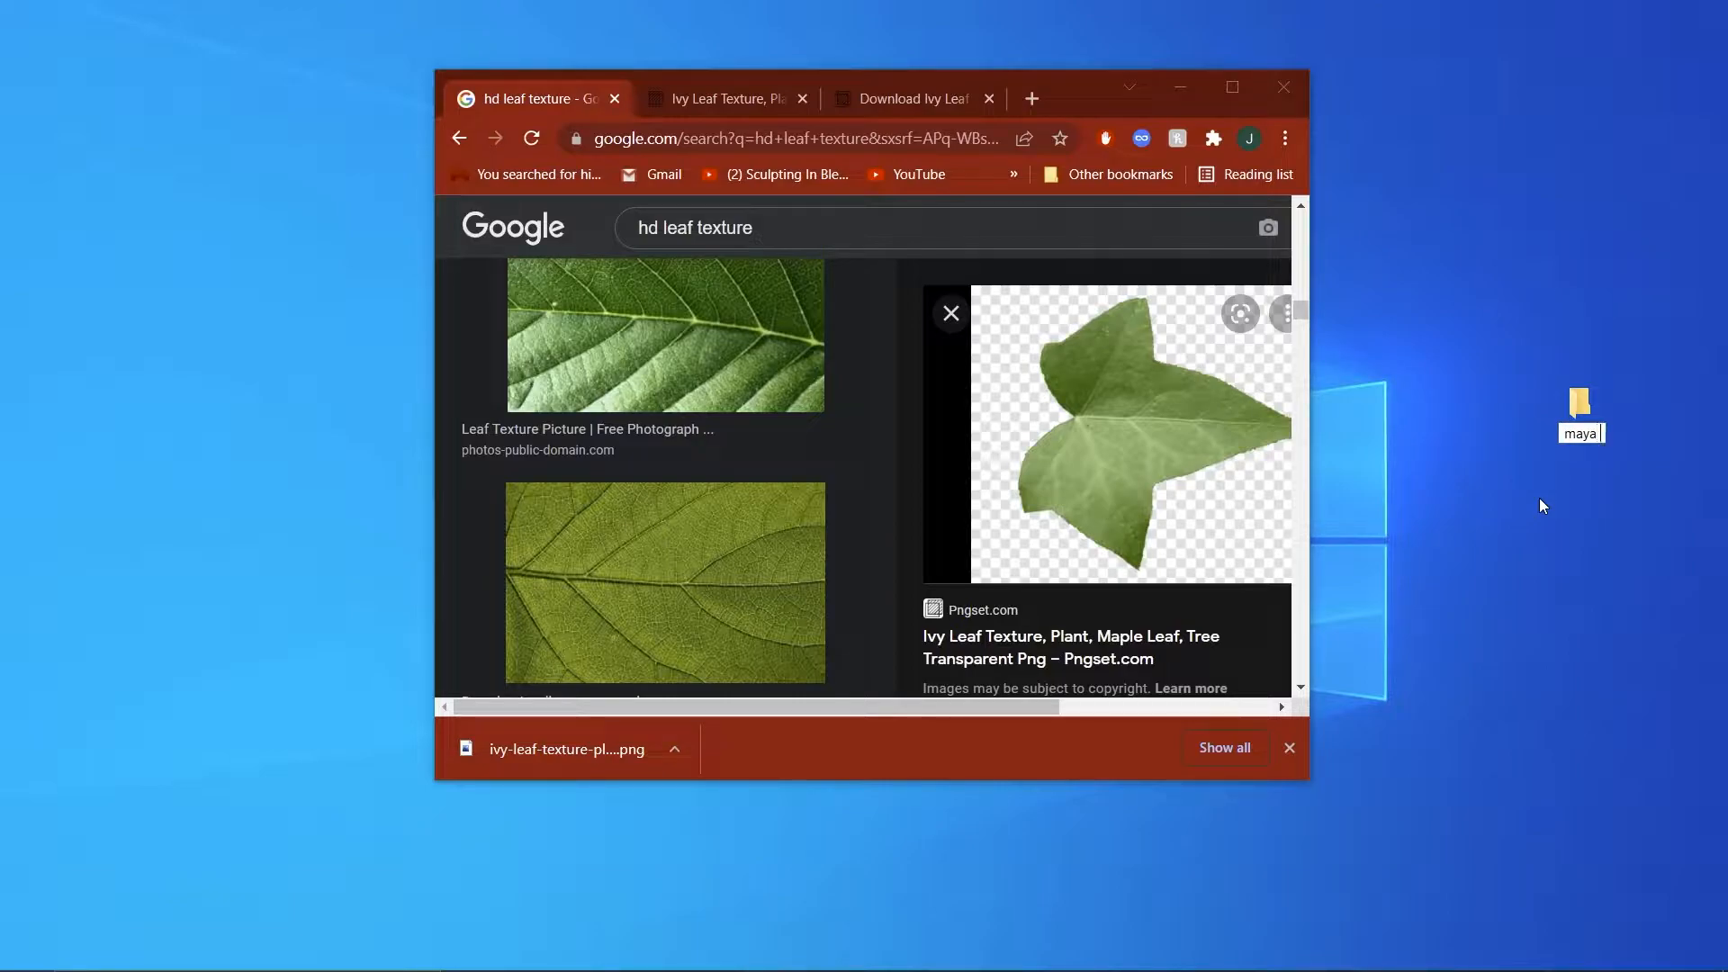
{"action": "type", "text": "proj"}
{"action": "key", "text": "Return"}
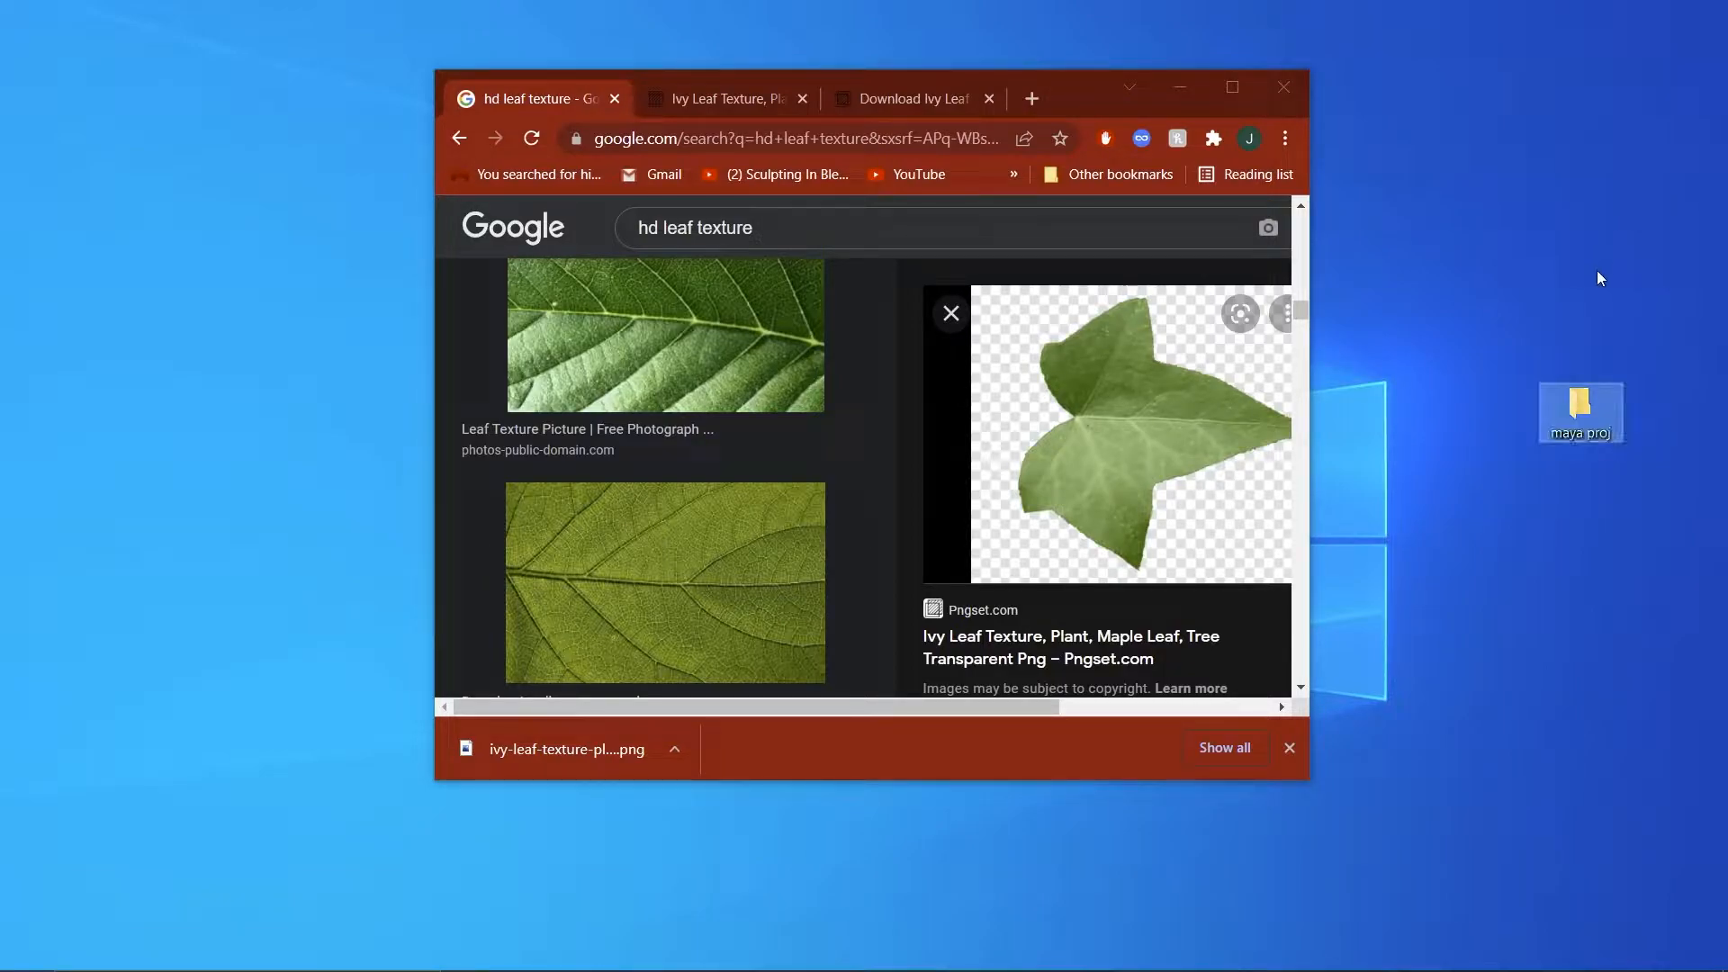
{"action": "double_click", "coordinate": [1584, 409]}
{"action": "left_click", "coordinate": [1102, 245]}
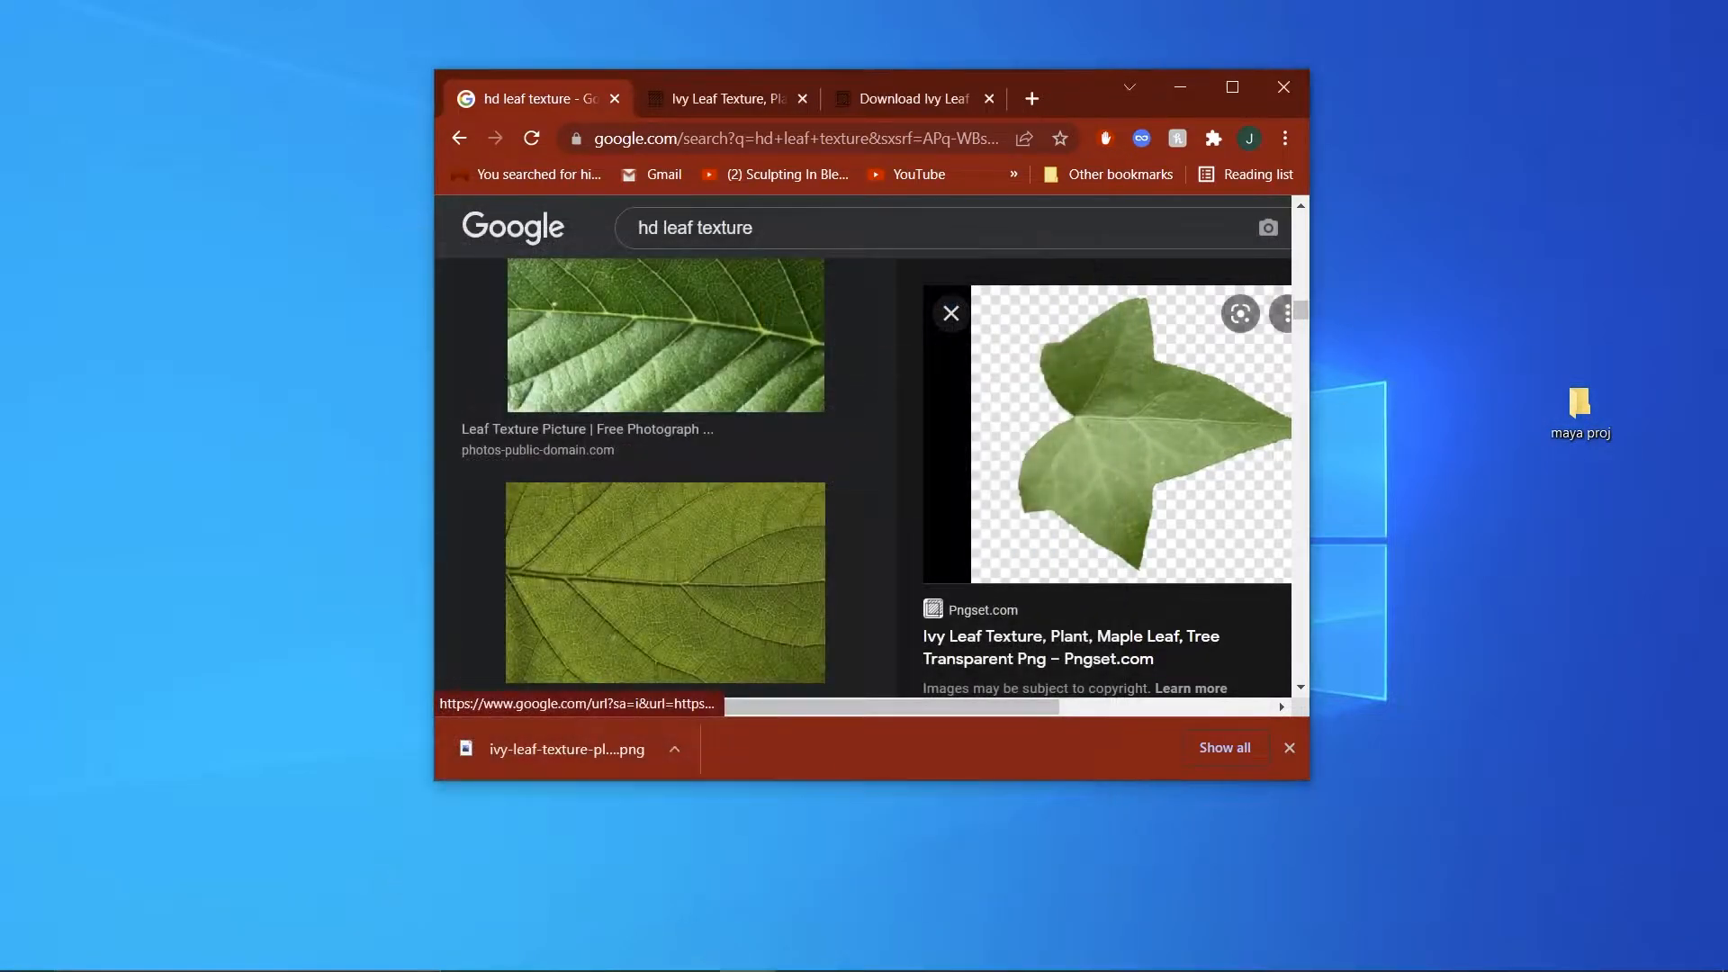
Switch to Maya, close the Content Browser and set the current project to the desktop folder "maya proj".
{"action": "left_click", "coordinate": [1079, 950]}
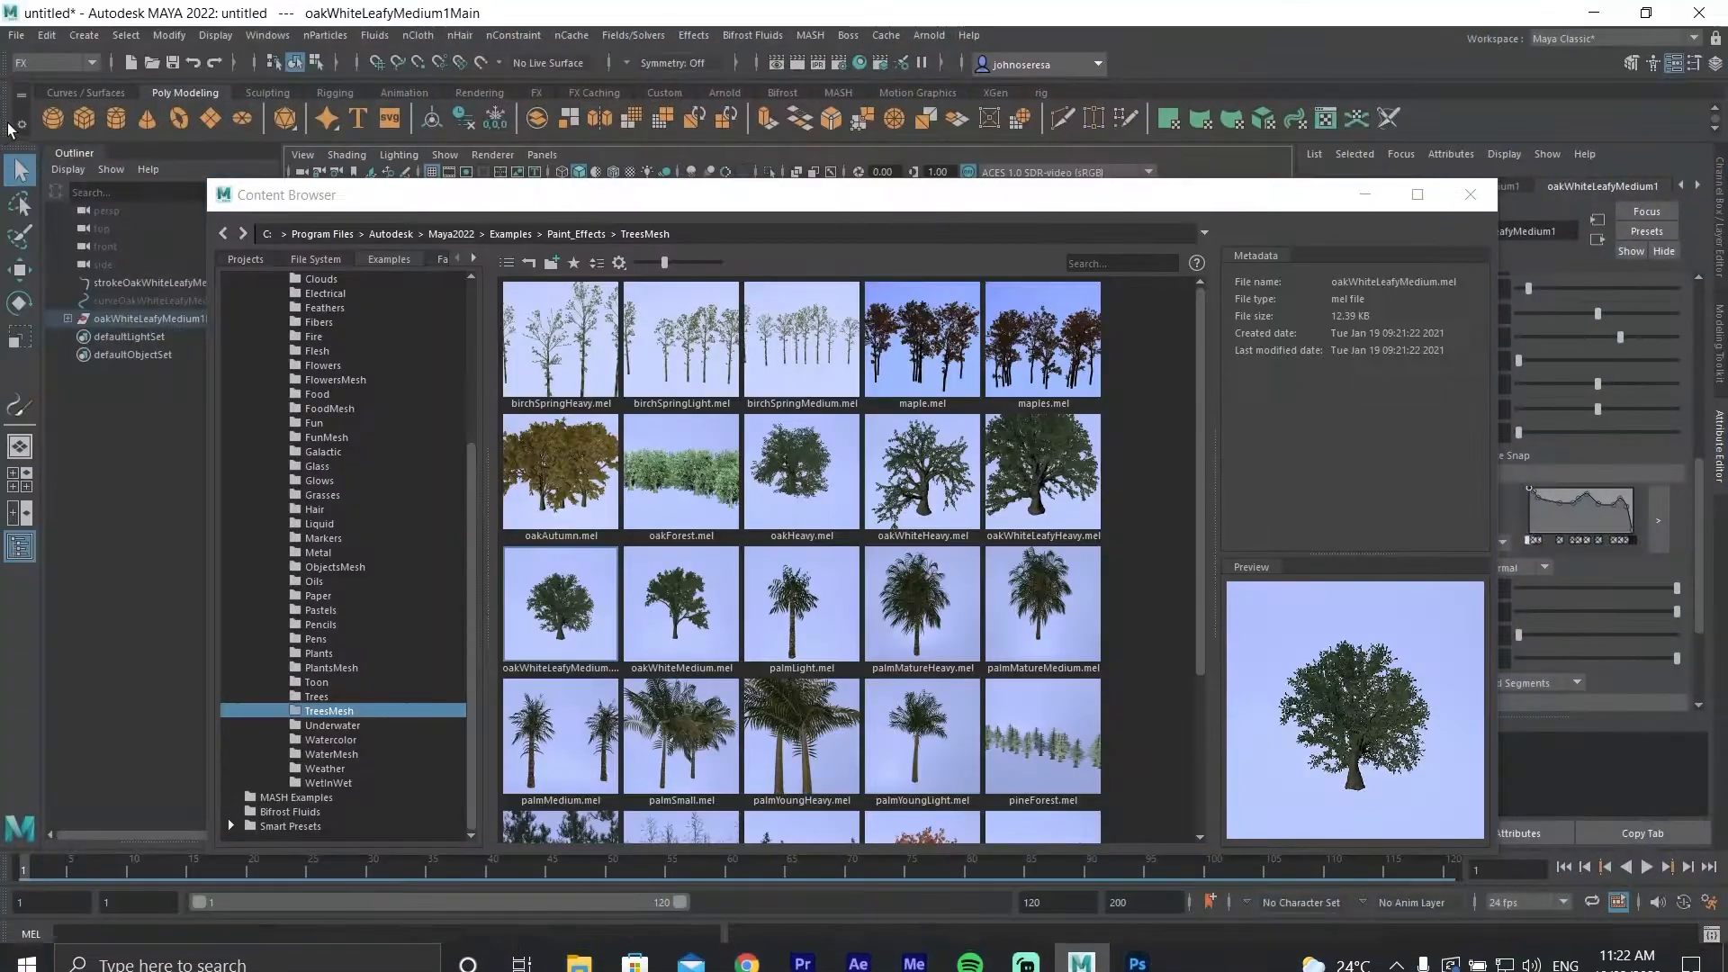
{"action": "left_click", "coordinate": [1470, 196]}
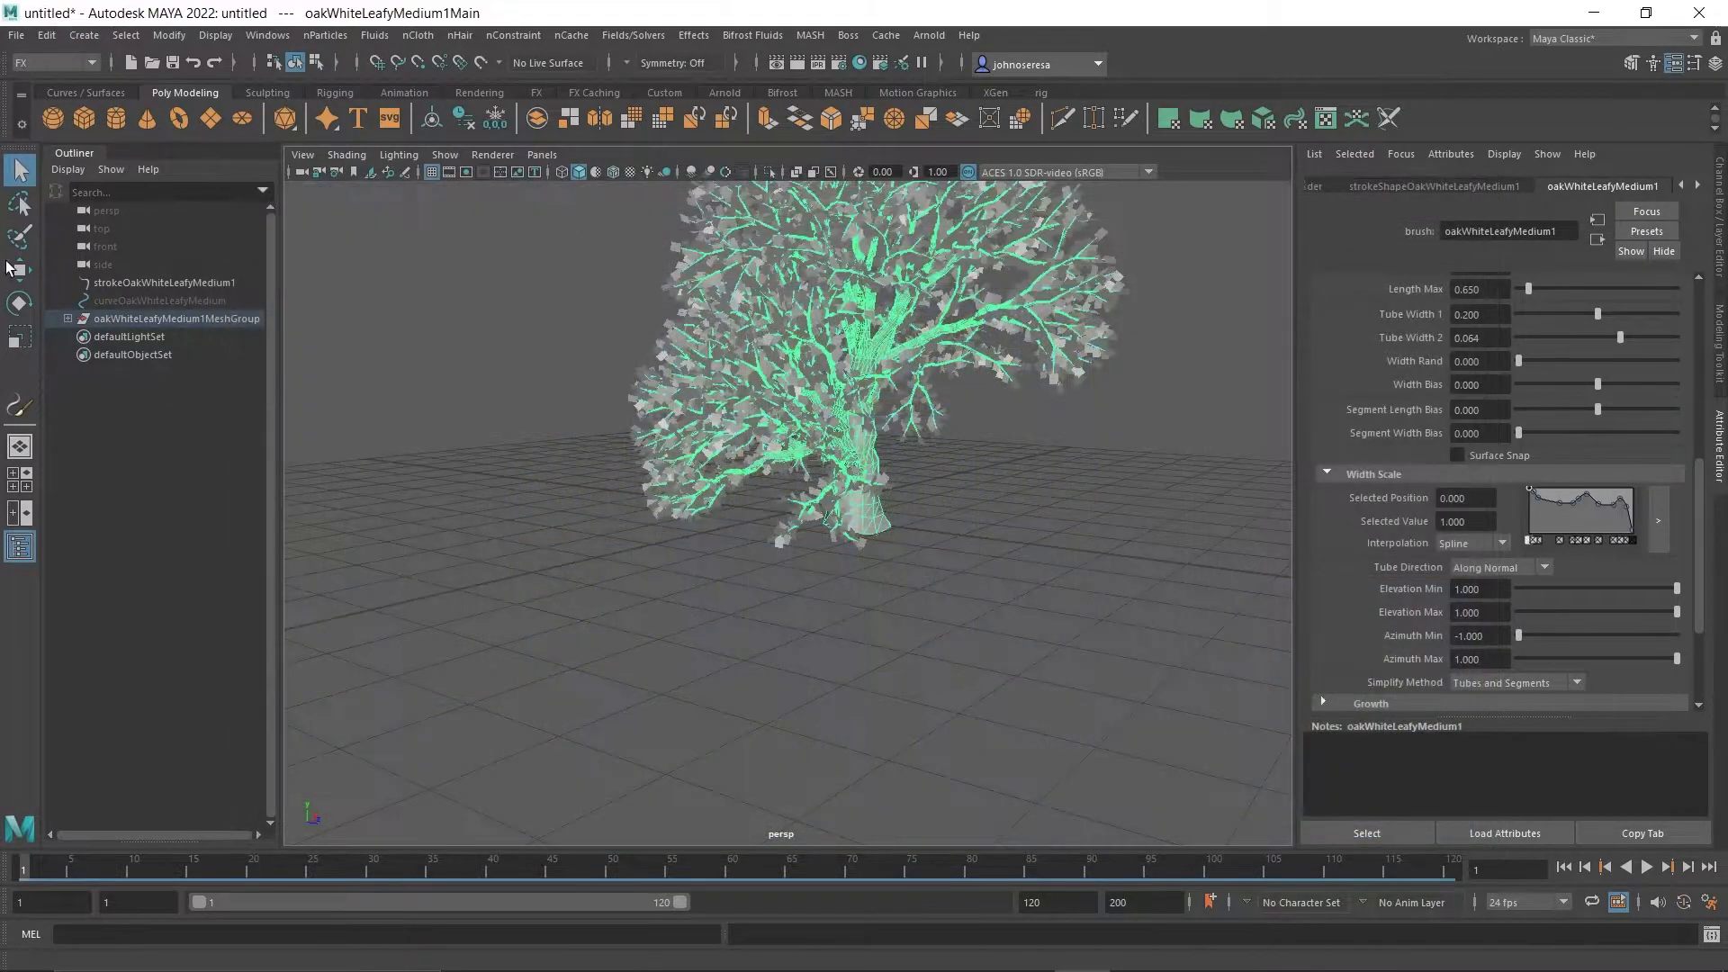
{"action": "left_click", "coordinate": [16, 35]}
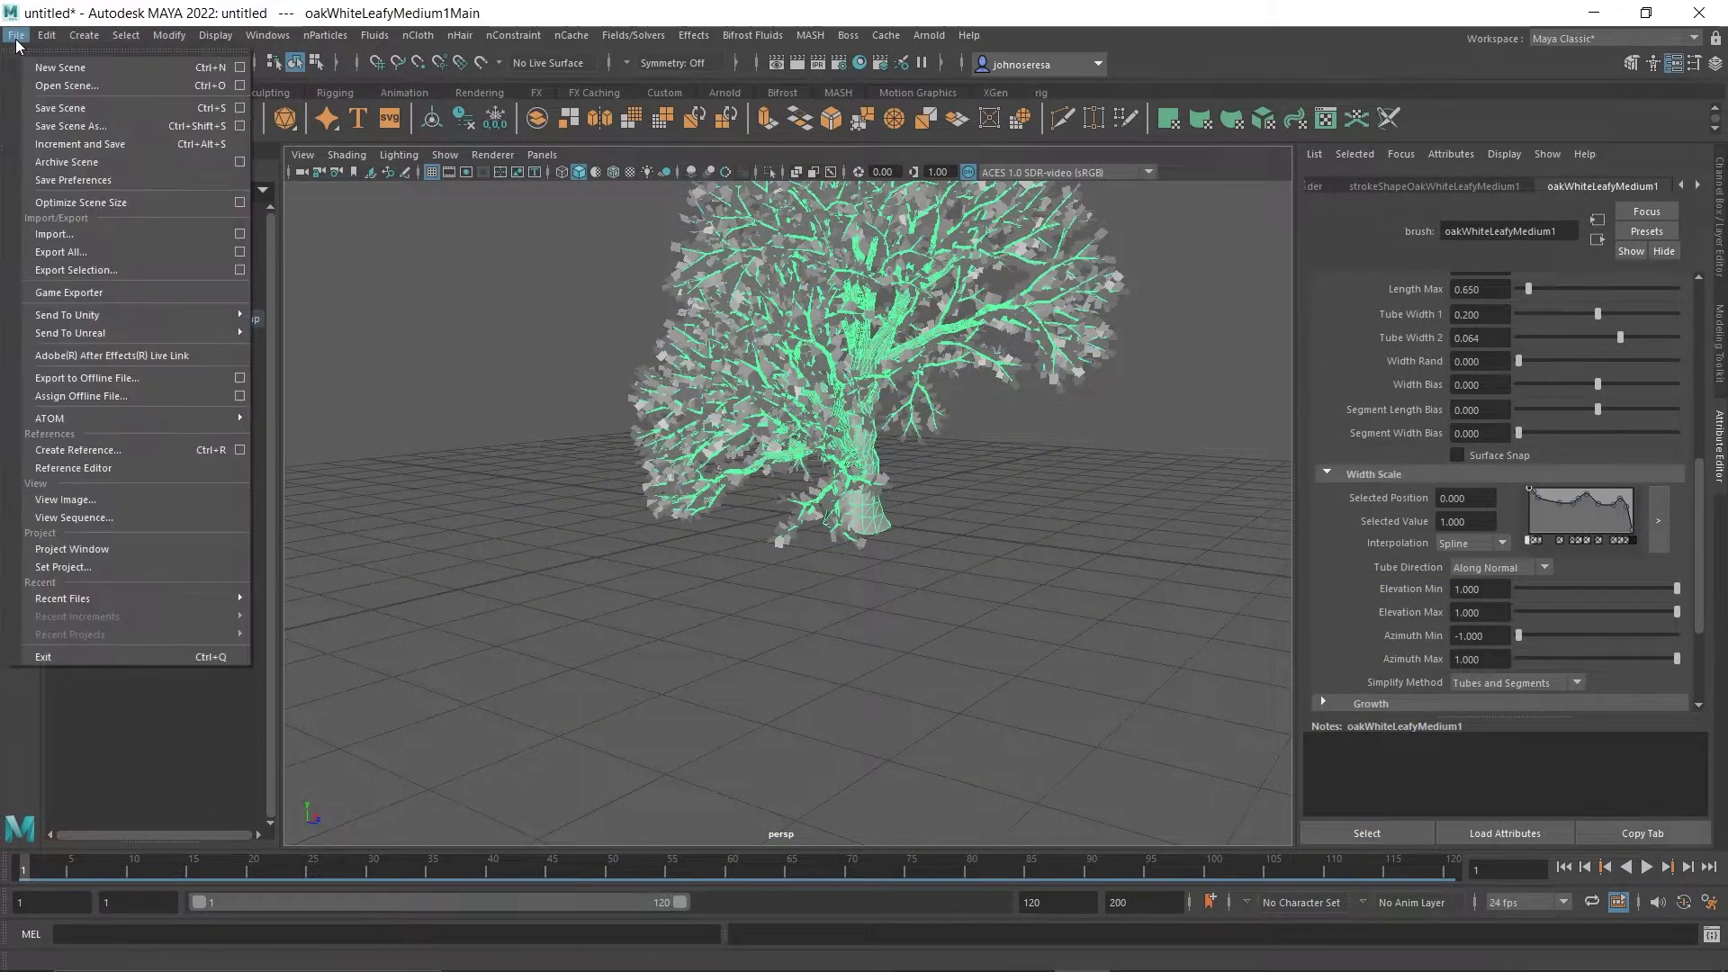
{"action": "left_click", "coordinate": [93, 569]}
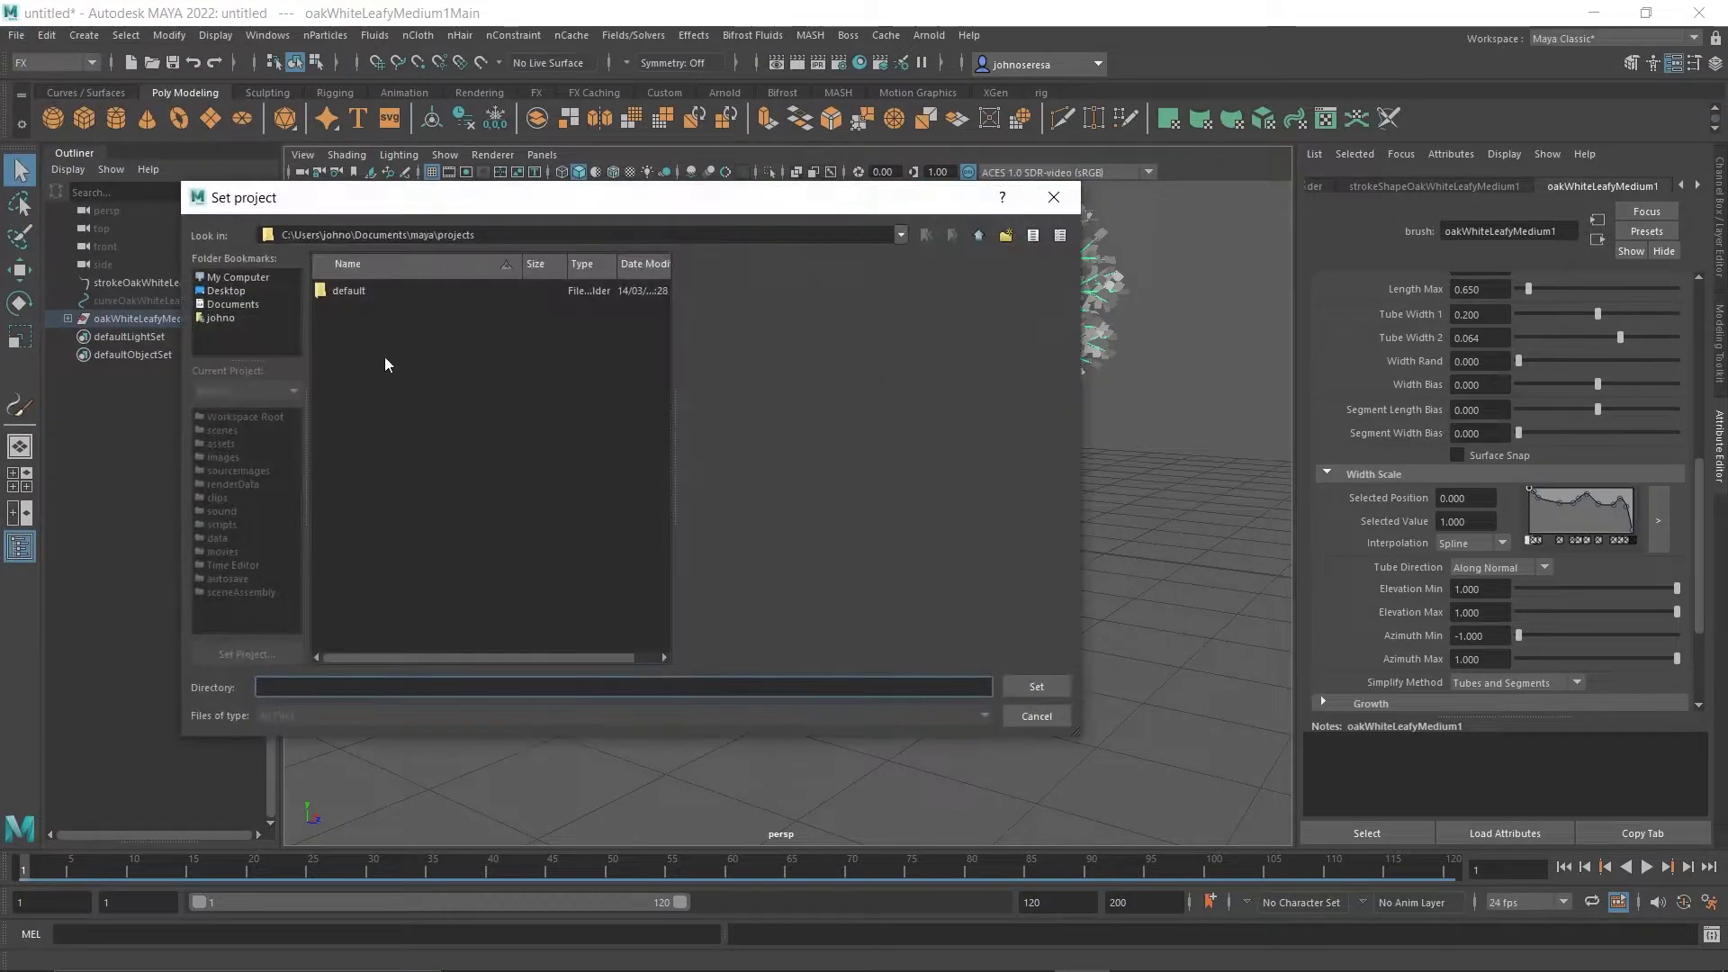
{"action": "left_click", "coordinate": [224, 292]}
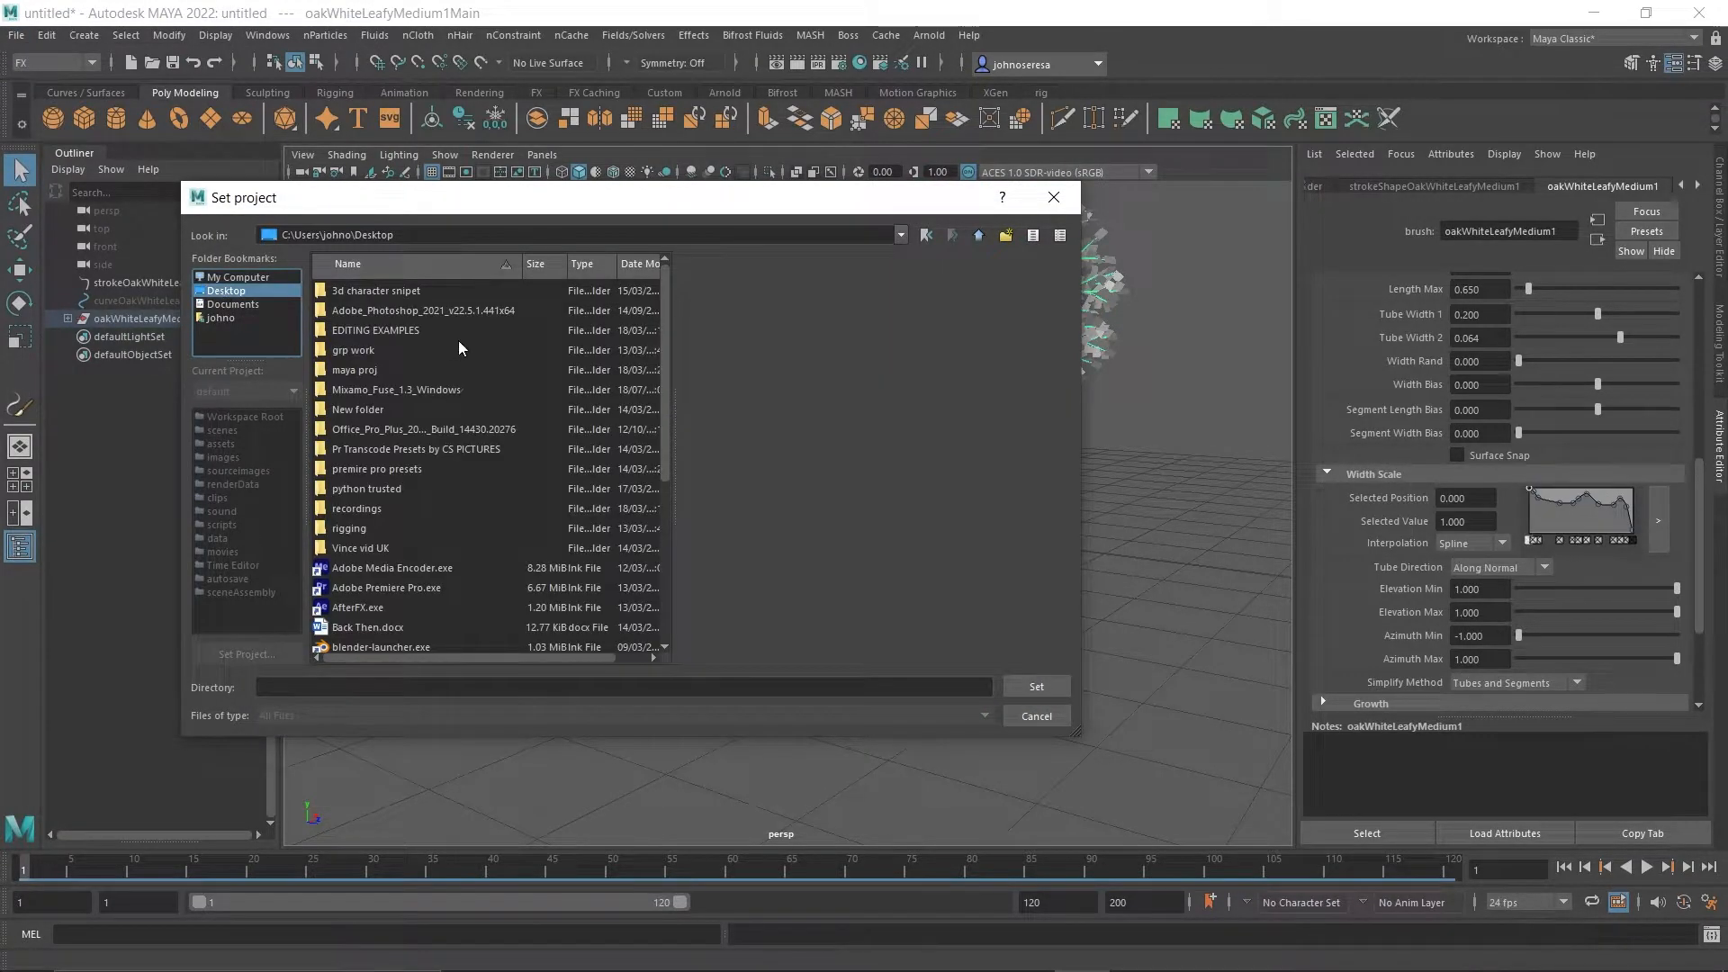
{"action": "mouse_move", "coordinate": [663, 332]}
{"action": "left_mouse_down"}
{"action": "mouse_move", "coordinate": [691, 534]}
{"action": "mouse_move", "coordinate": [693, 328]}
{"action": "left_mouse_up"}
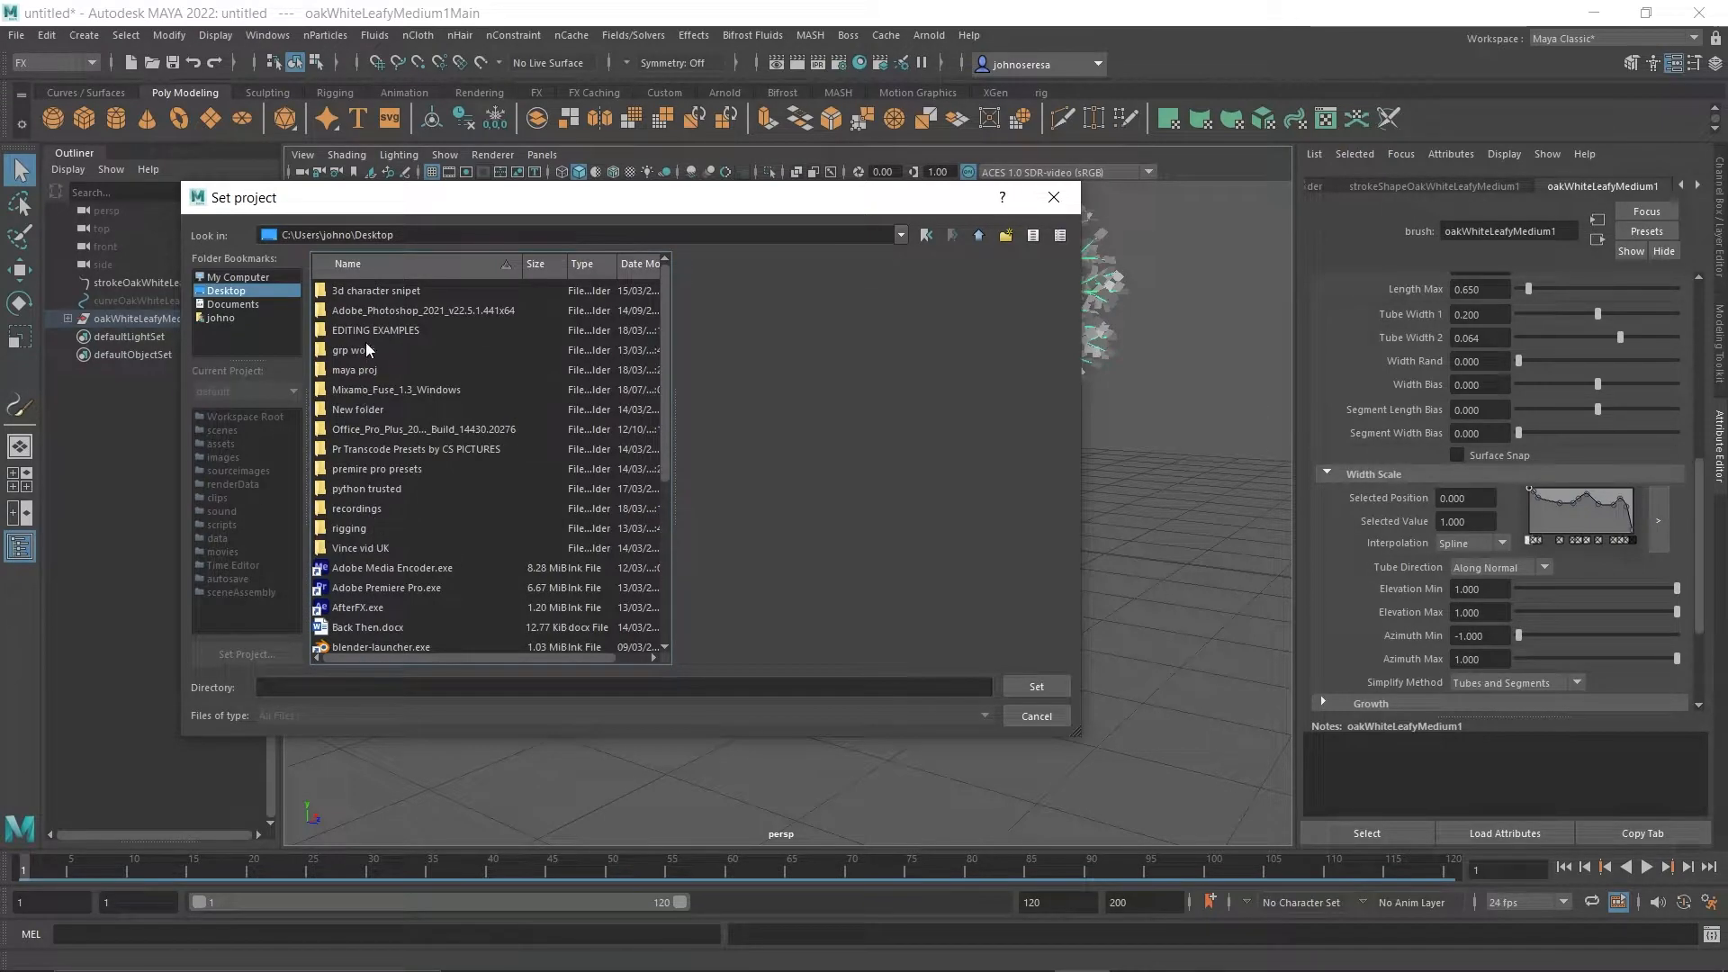
{"action": "double_click", "coordinate": [374, 370]}
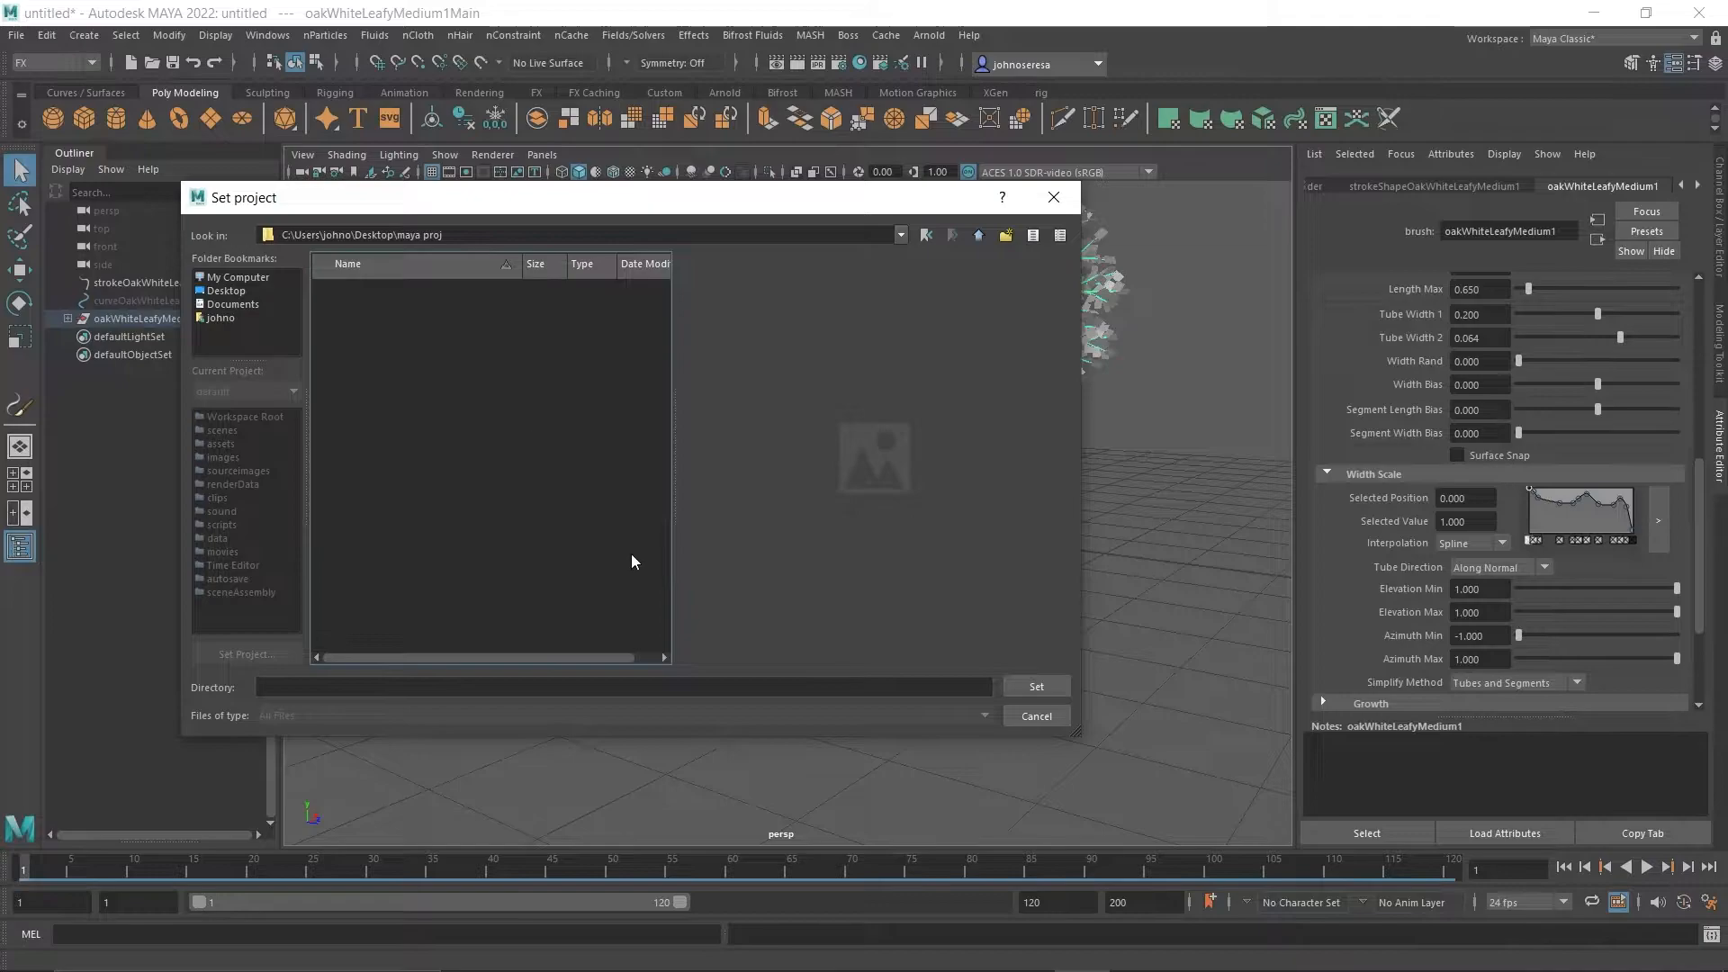
{"action": "left_click", "coordinate": [1033, 688]}
{"action": "left_click", "coordinate": [909, 518]}
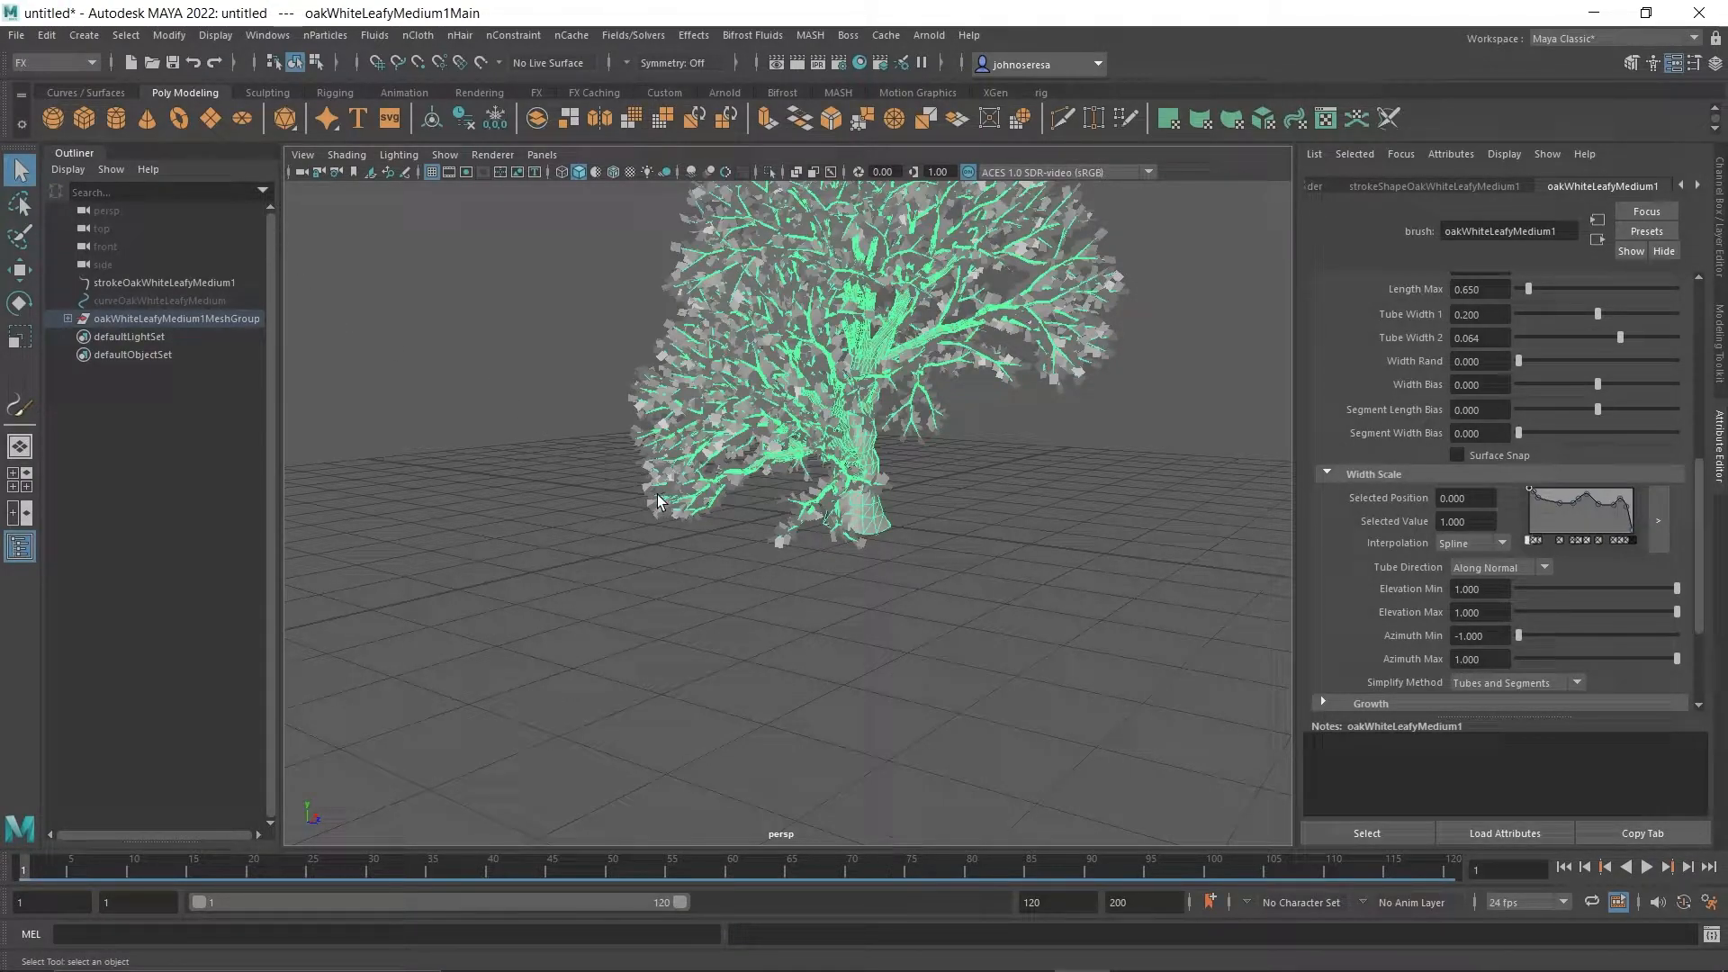
Accept the default project locations for "maya proj" in the Project Window to generate its subfolders.
{"action": "left_click", "coordinate": [16, 35]}
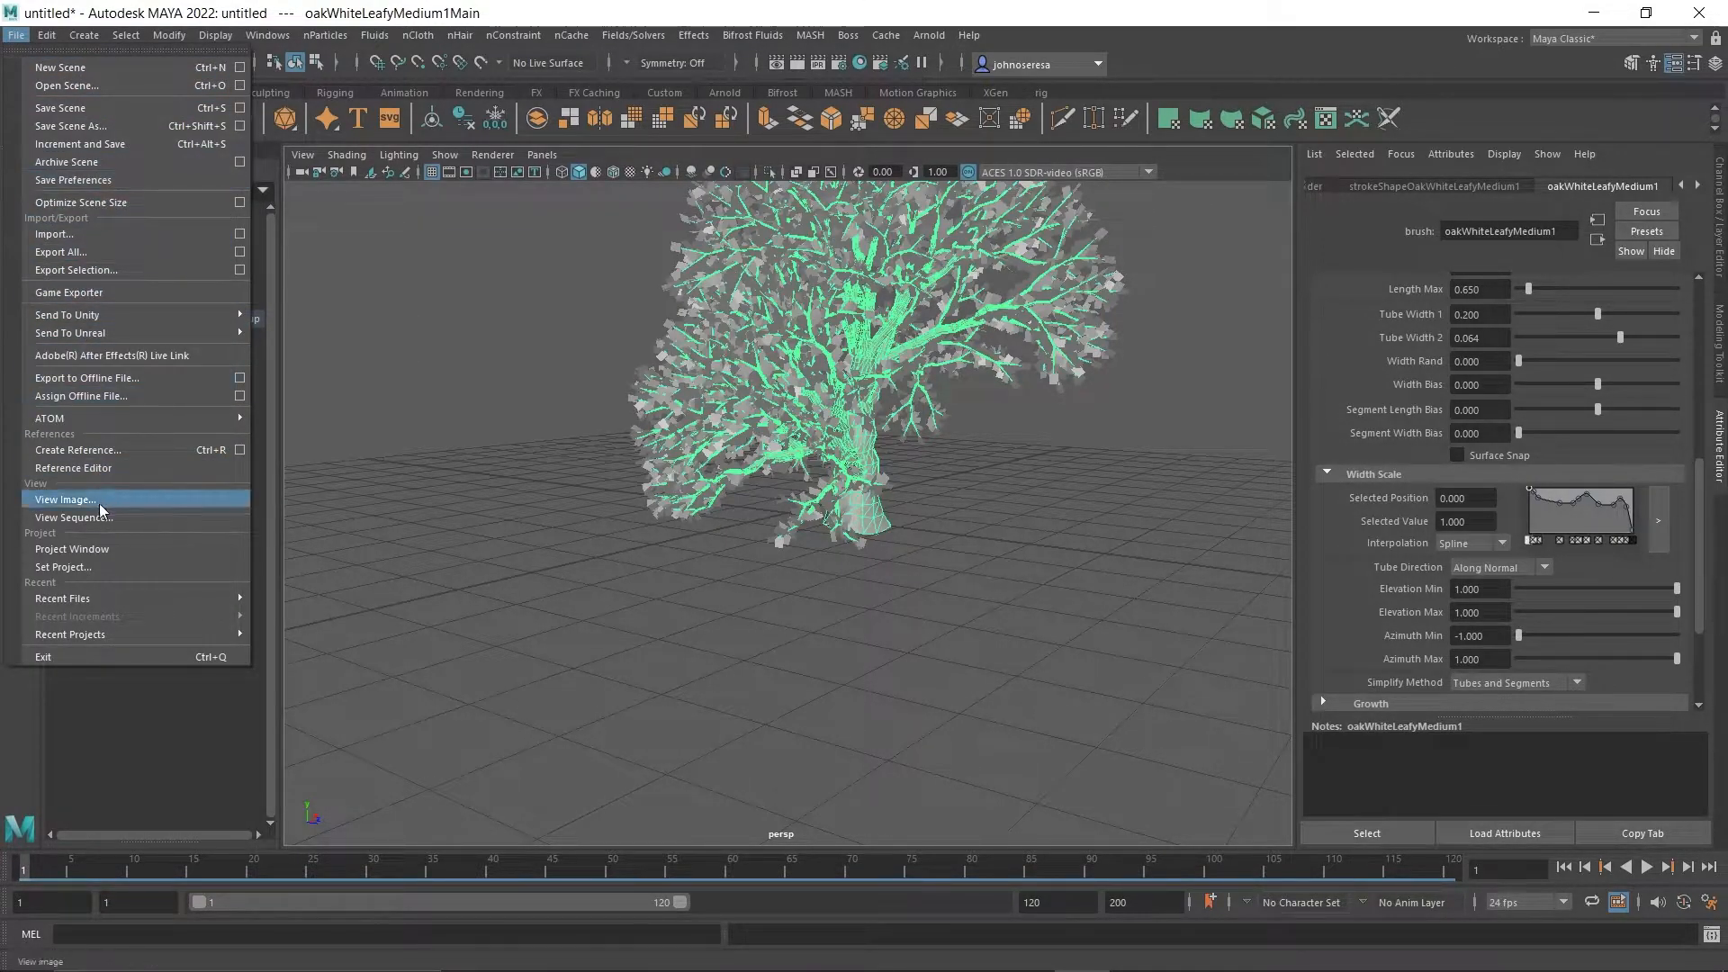
{"action": "left_click", "coordinate": [105, 550]}
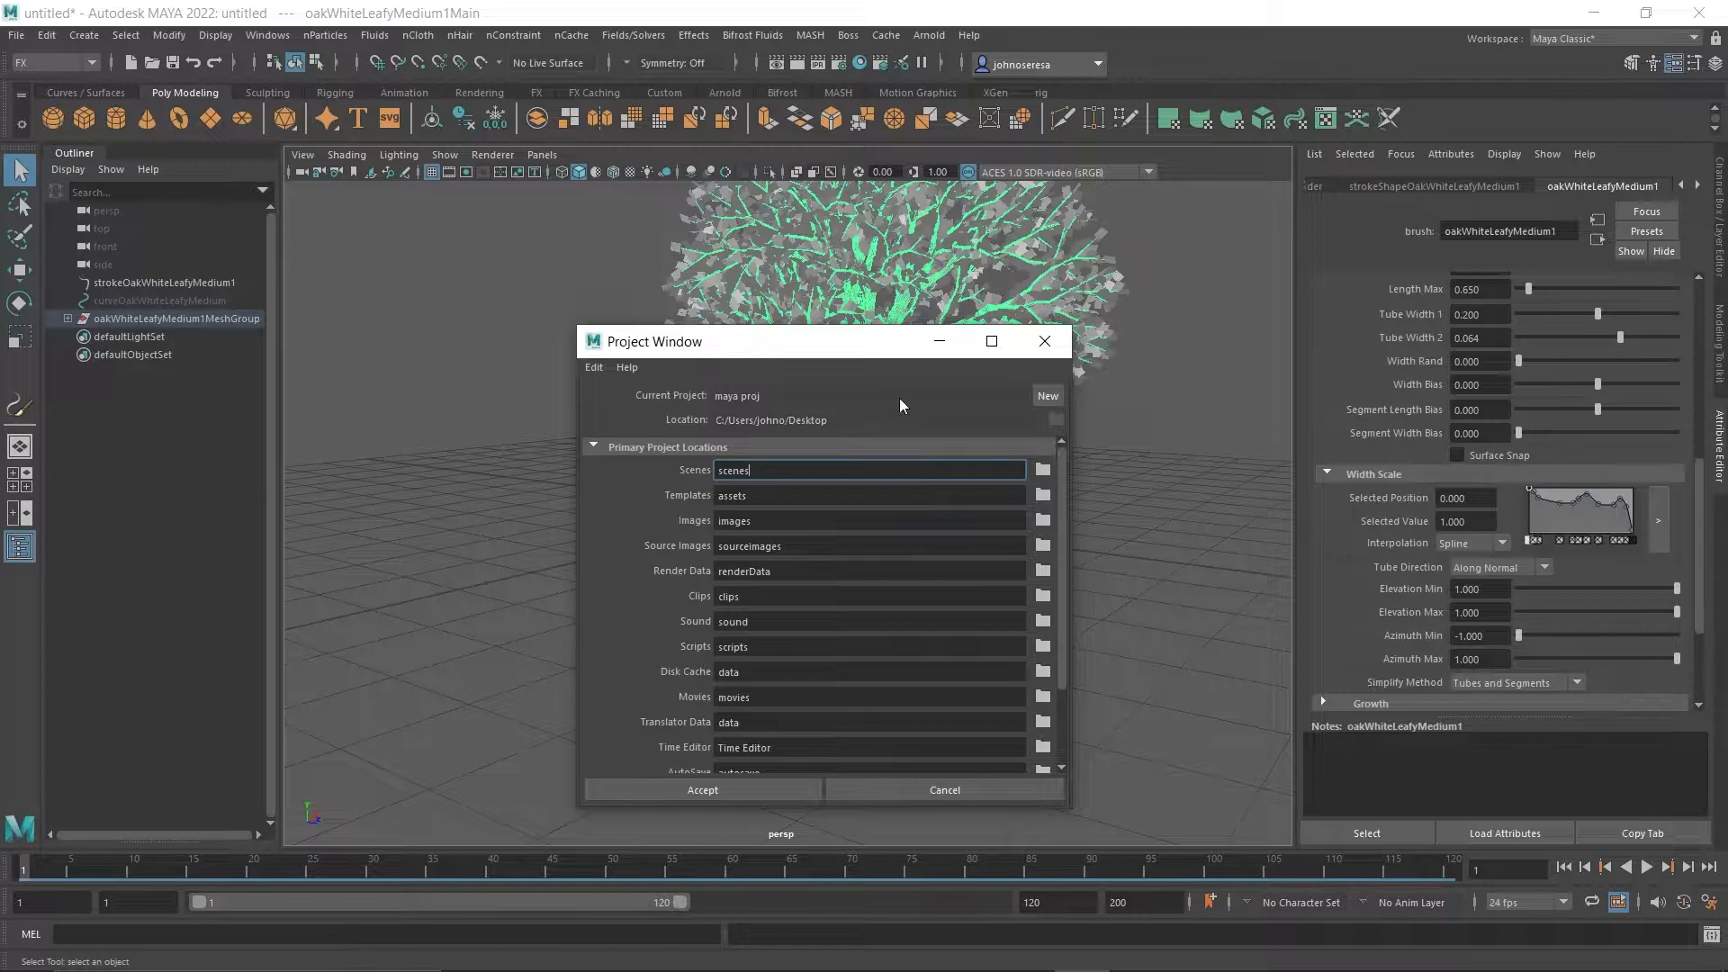
{"action": "left_click", "coordinate": [681, 798]}
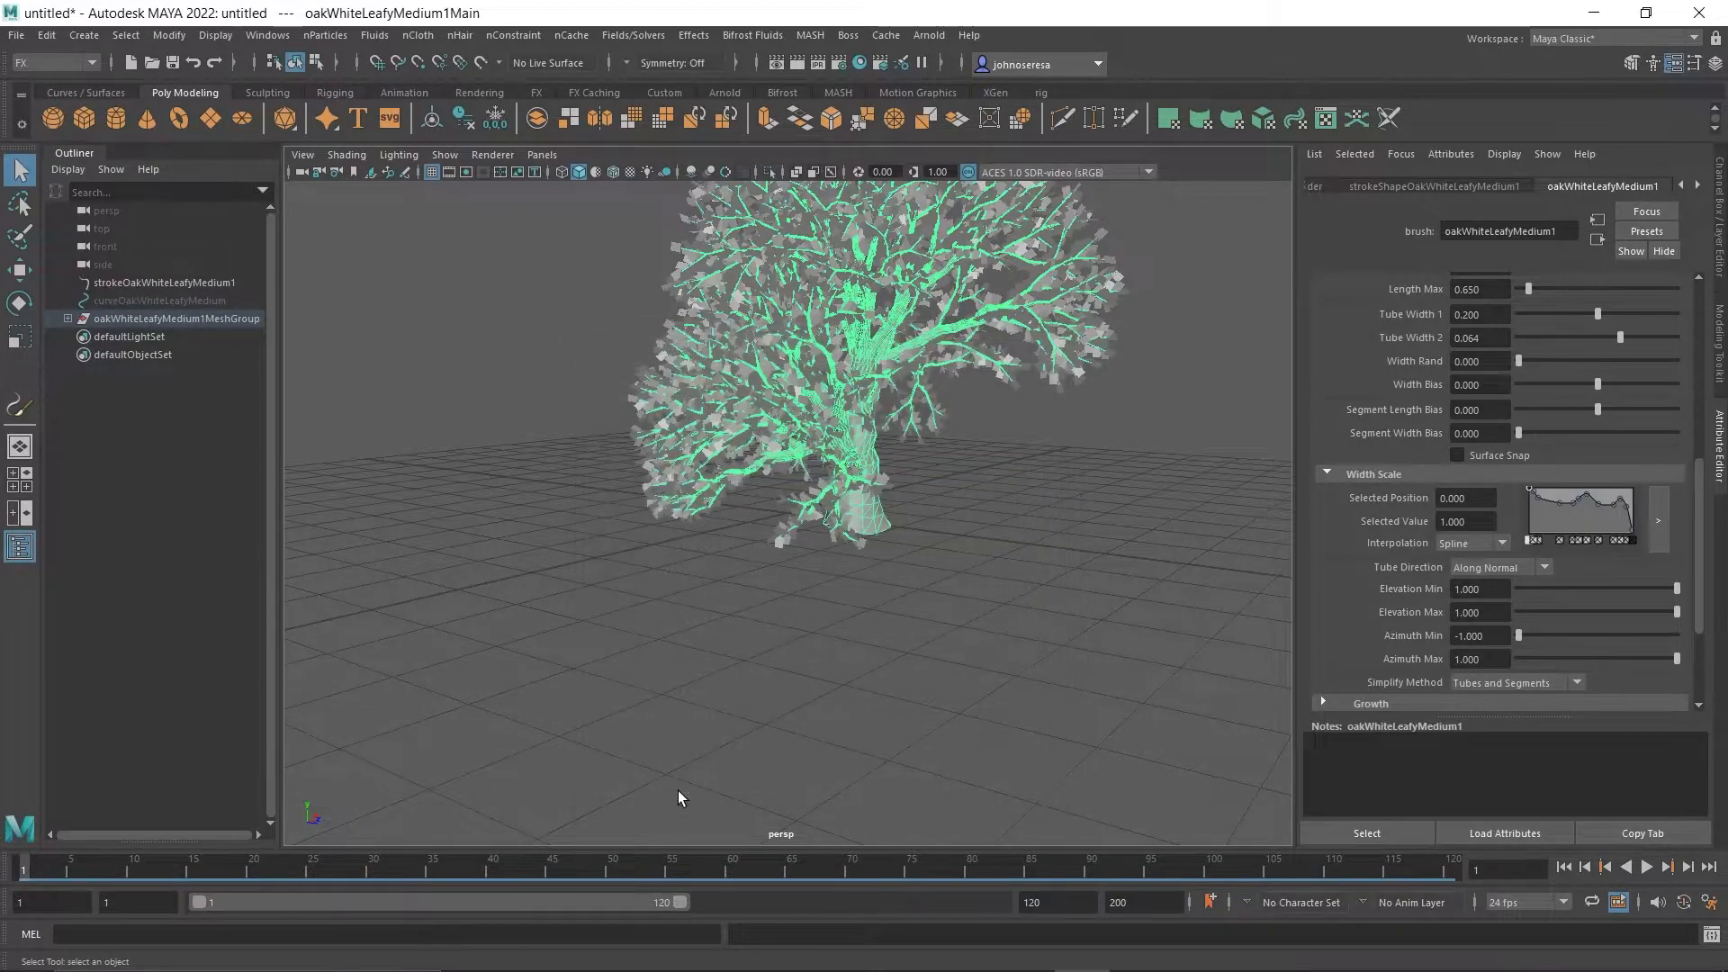
Minimise Maya and open the "maya proj" folder on the desktop to look over its subfolders.
{"action": "left_click", "coordinate": [1584, 20]}
{"action": "double_click", "coordinate": [1584, 409]}
{"action": "scroll", "coordinate": [758, 578], "scroll_direction": "down", "scroll_amount": 3}
{"action": "scroll", "coordinate": [779, 654], "scroll_direction": "up", "scroll_amount": 3}
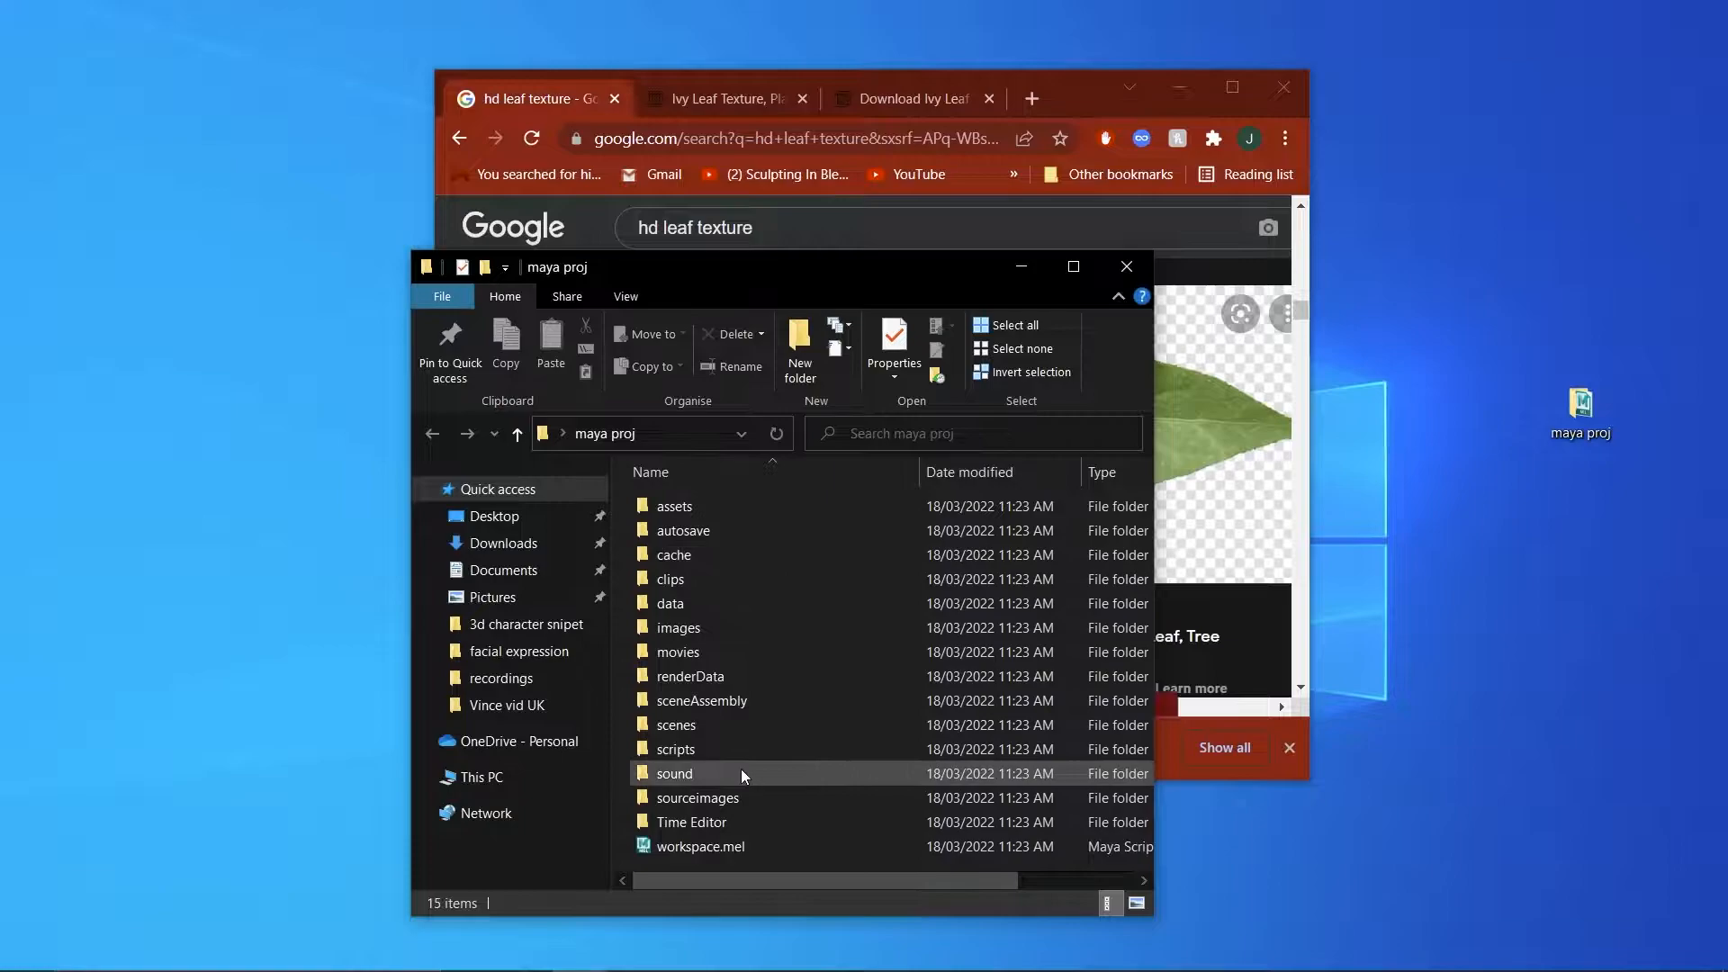
Move the browser window aside and copy the previewed ivy leaf image from the search results into the project's sourceimages folder.
{"action": "left_click_drag", "start_coordinate": [1084, 85], "coordinate": [1244, 170]}
{"action": "left_click", "coordinate": [627, 284]}
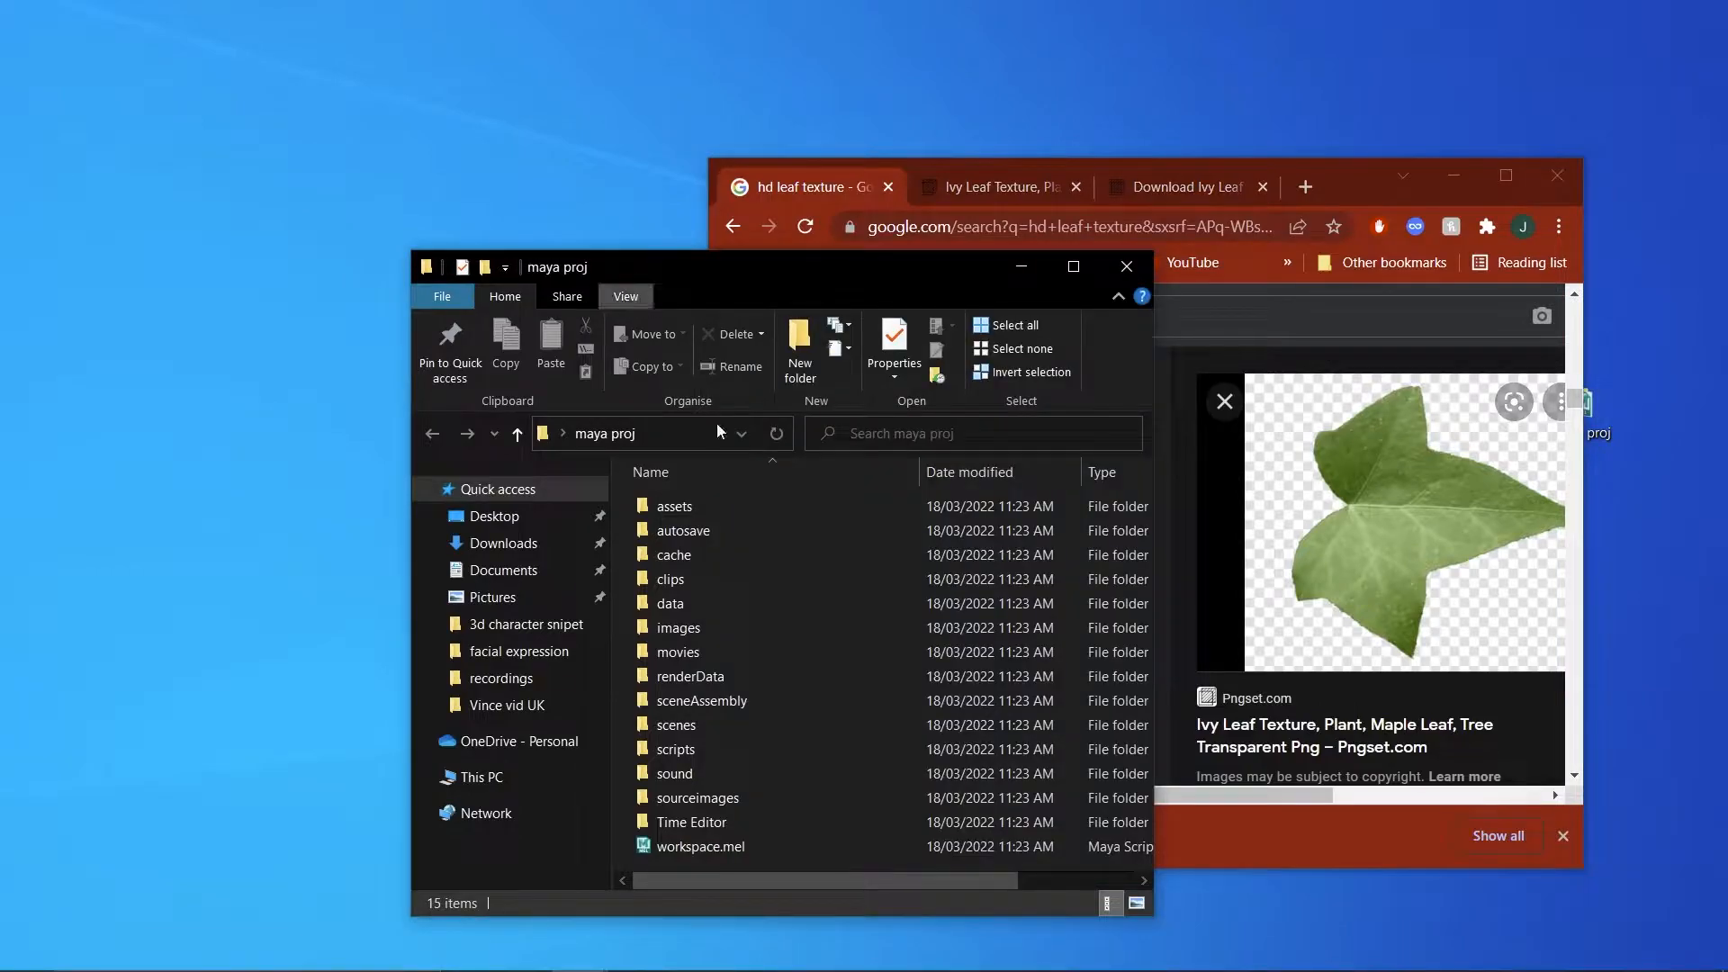
{"action": "double_click", "coordinate": [753, 801]}
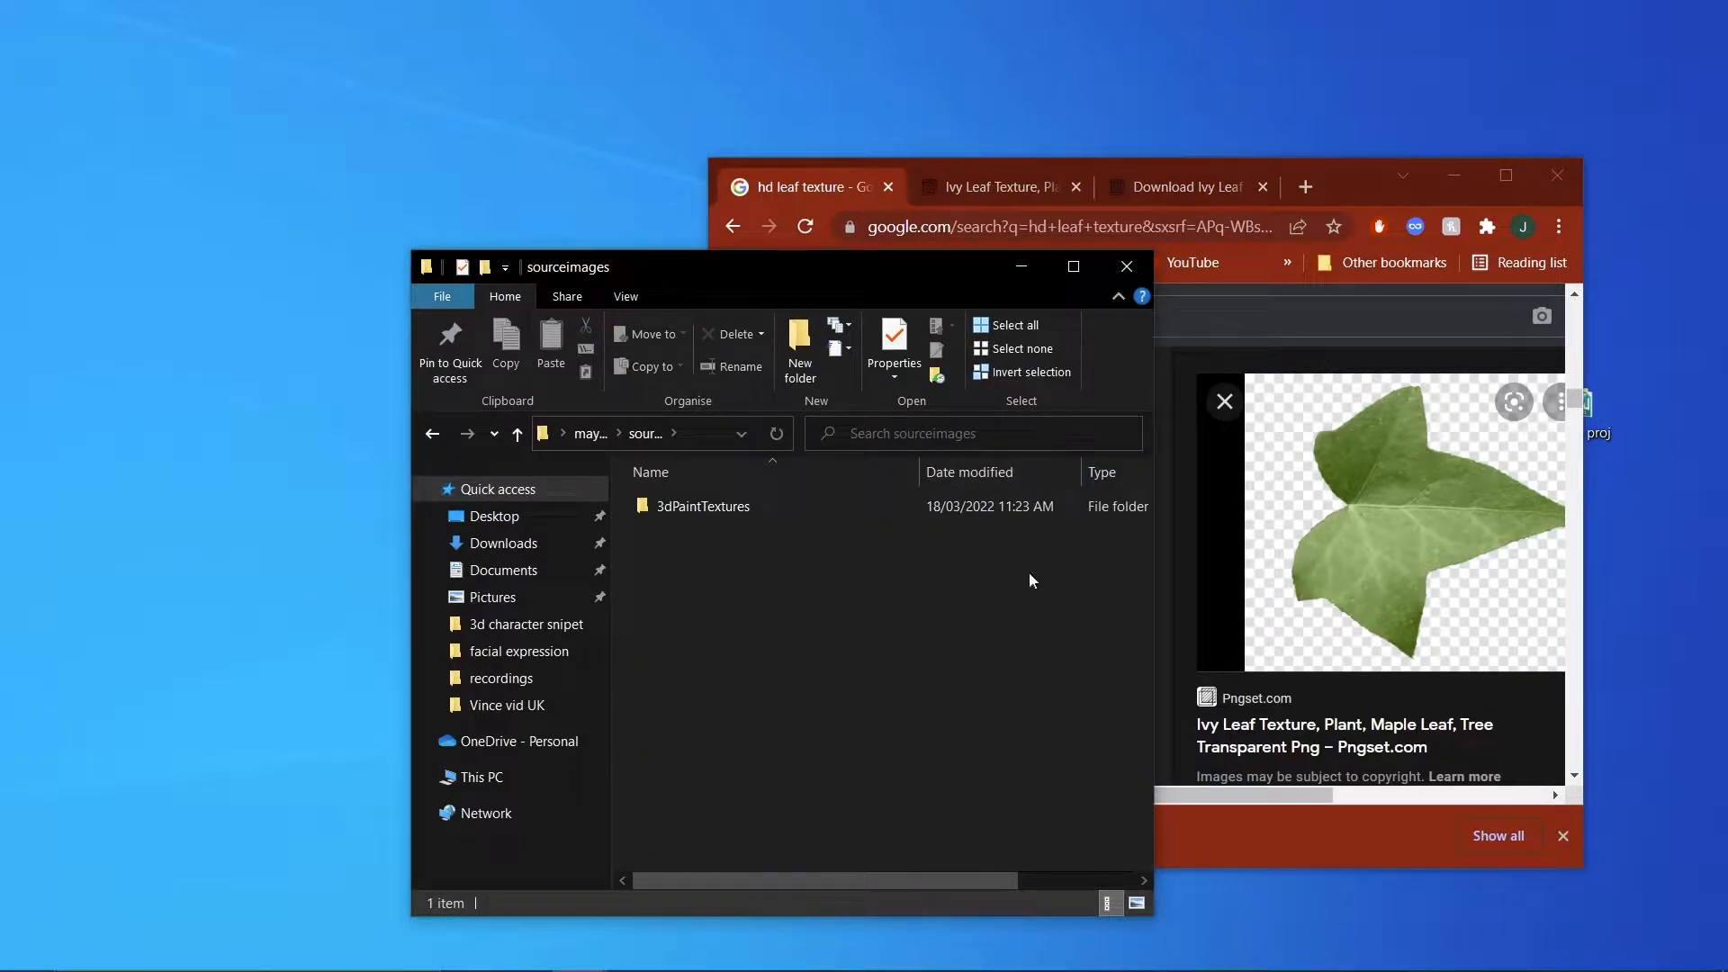
{"action": "left_click_drag", "start_coordinate": [1348, 491], "coordinate": [785, 711]}
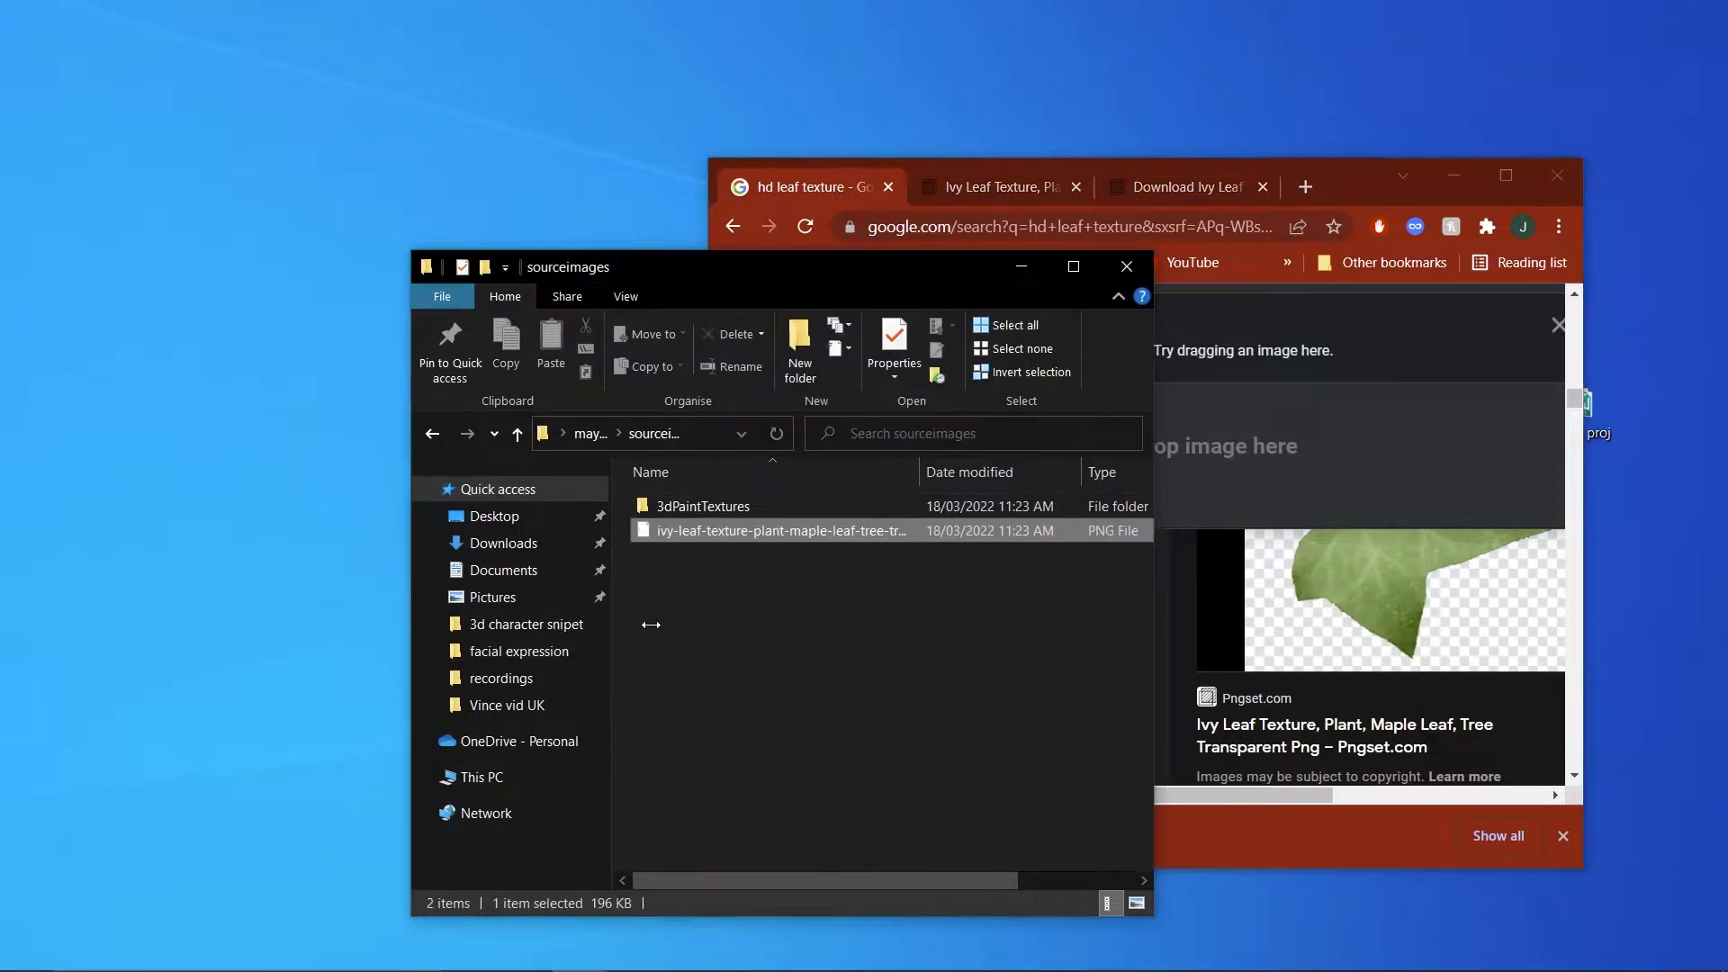
View the copied ivy leaf image in Photos, minimise it and widen the folder's name column to read the full file name.
{"action": "double_click", "coordinate": [743, 531]}
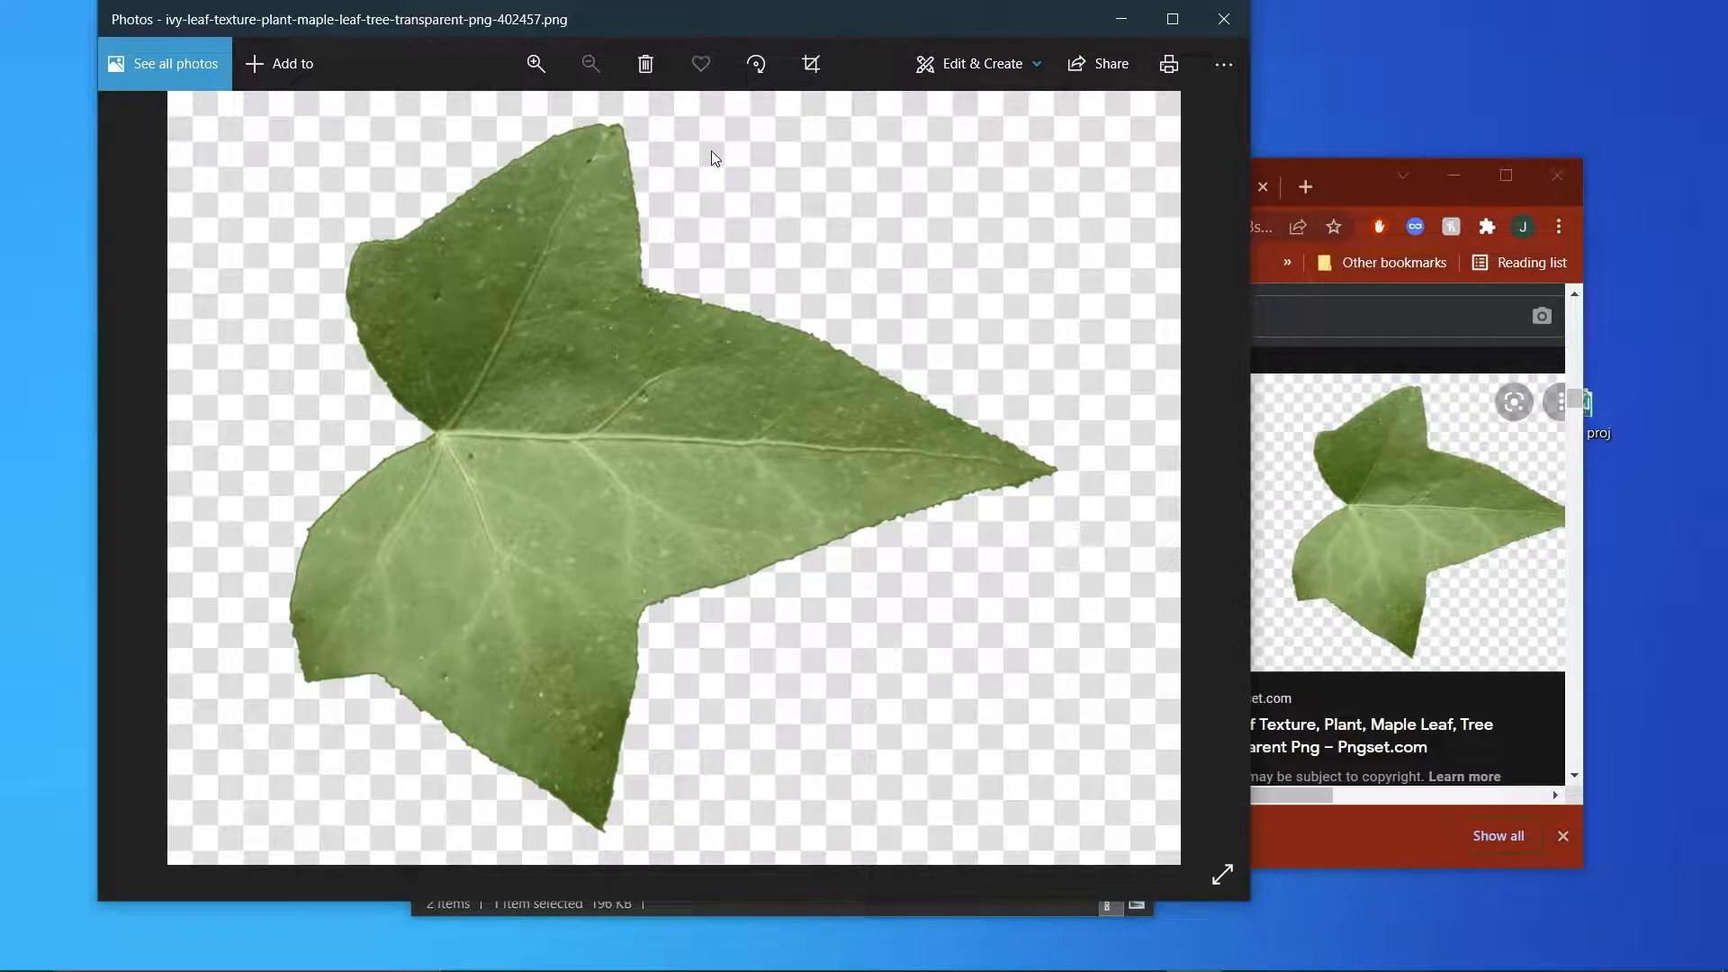
{"action": "left_click", "coordinate": [1121, 19]}
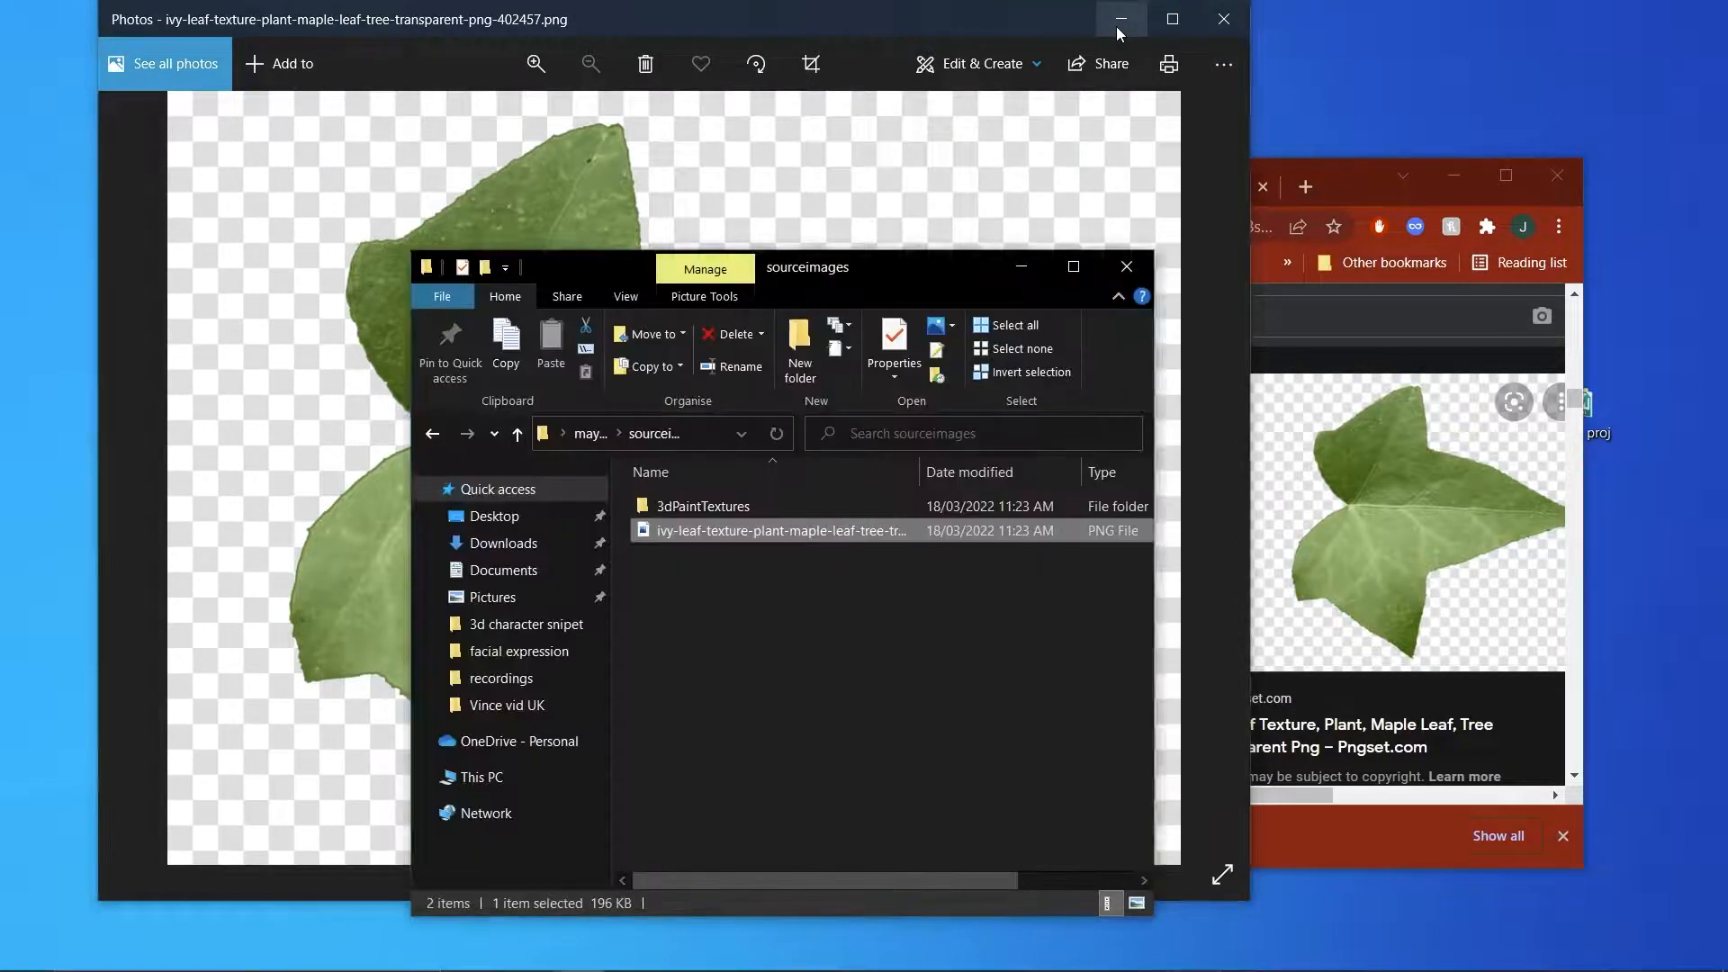
{"action": "left_click_drag", "start_coordinate": [919, 472], "coordinate": [1113, 469]}
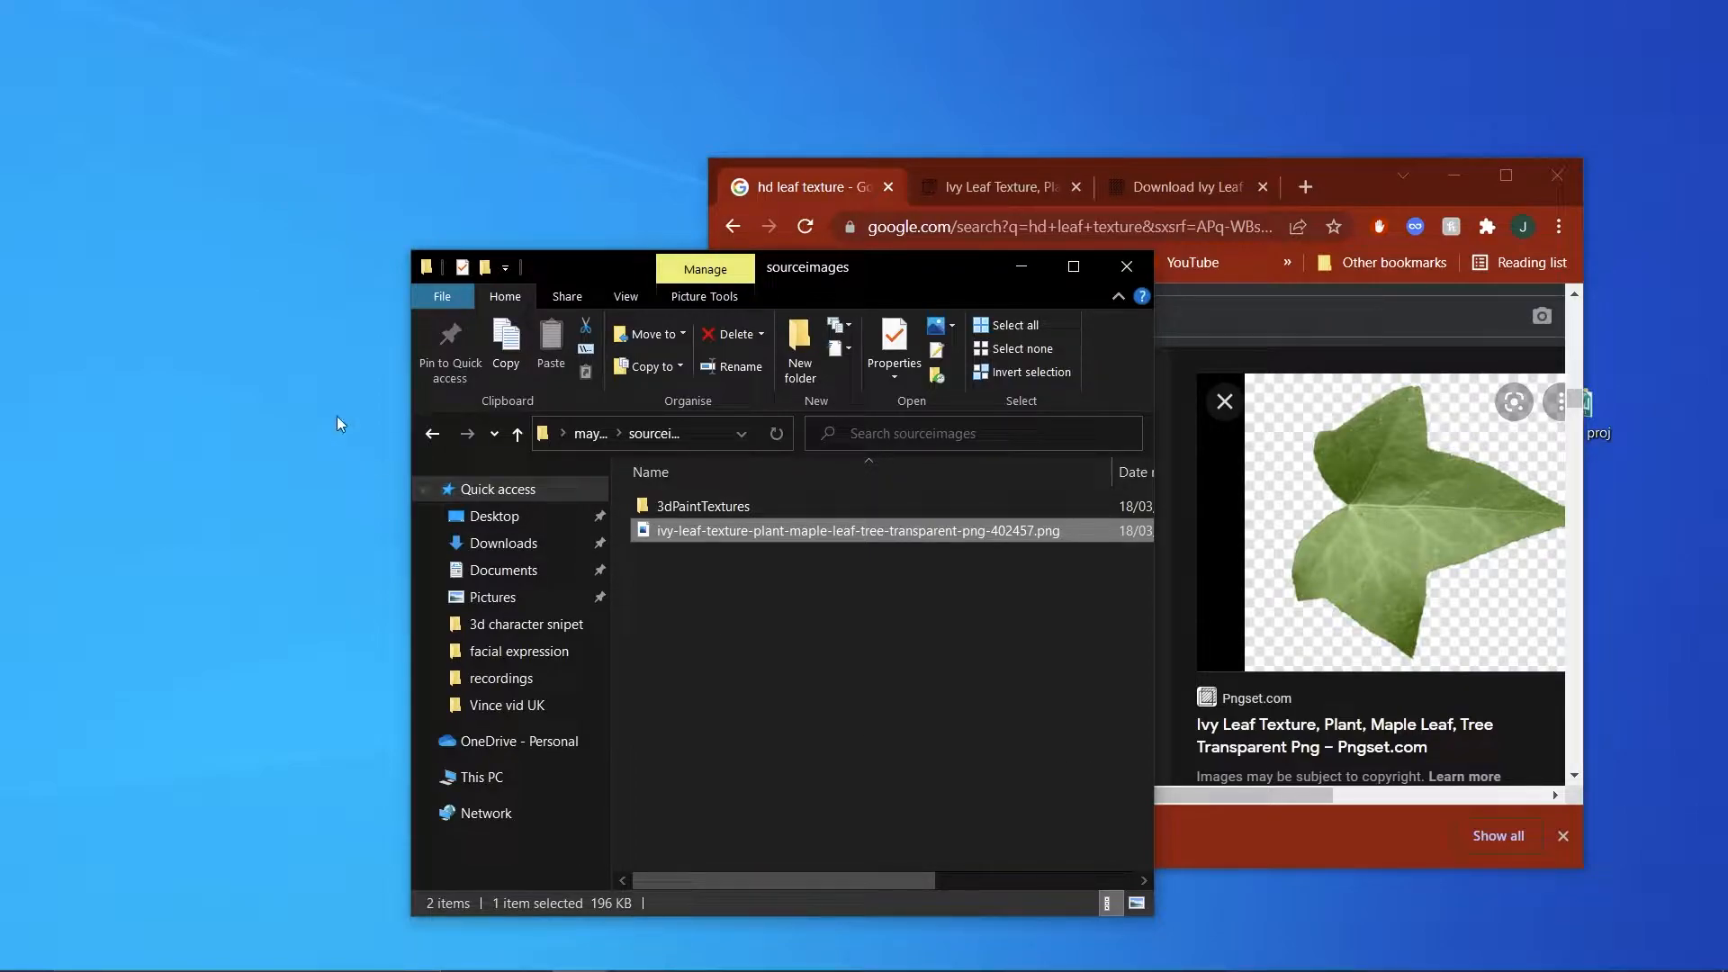
Go to the Downloads folder and view the downloaded ivy leaf PNG in Photos to check its transparent background.
{"action": "right_click", "coordinate": [151, 211]}
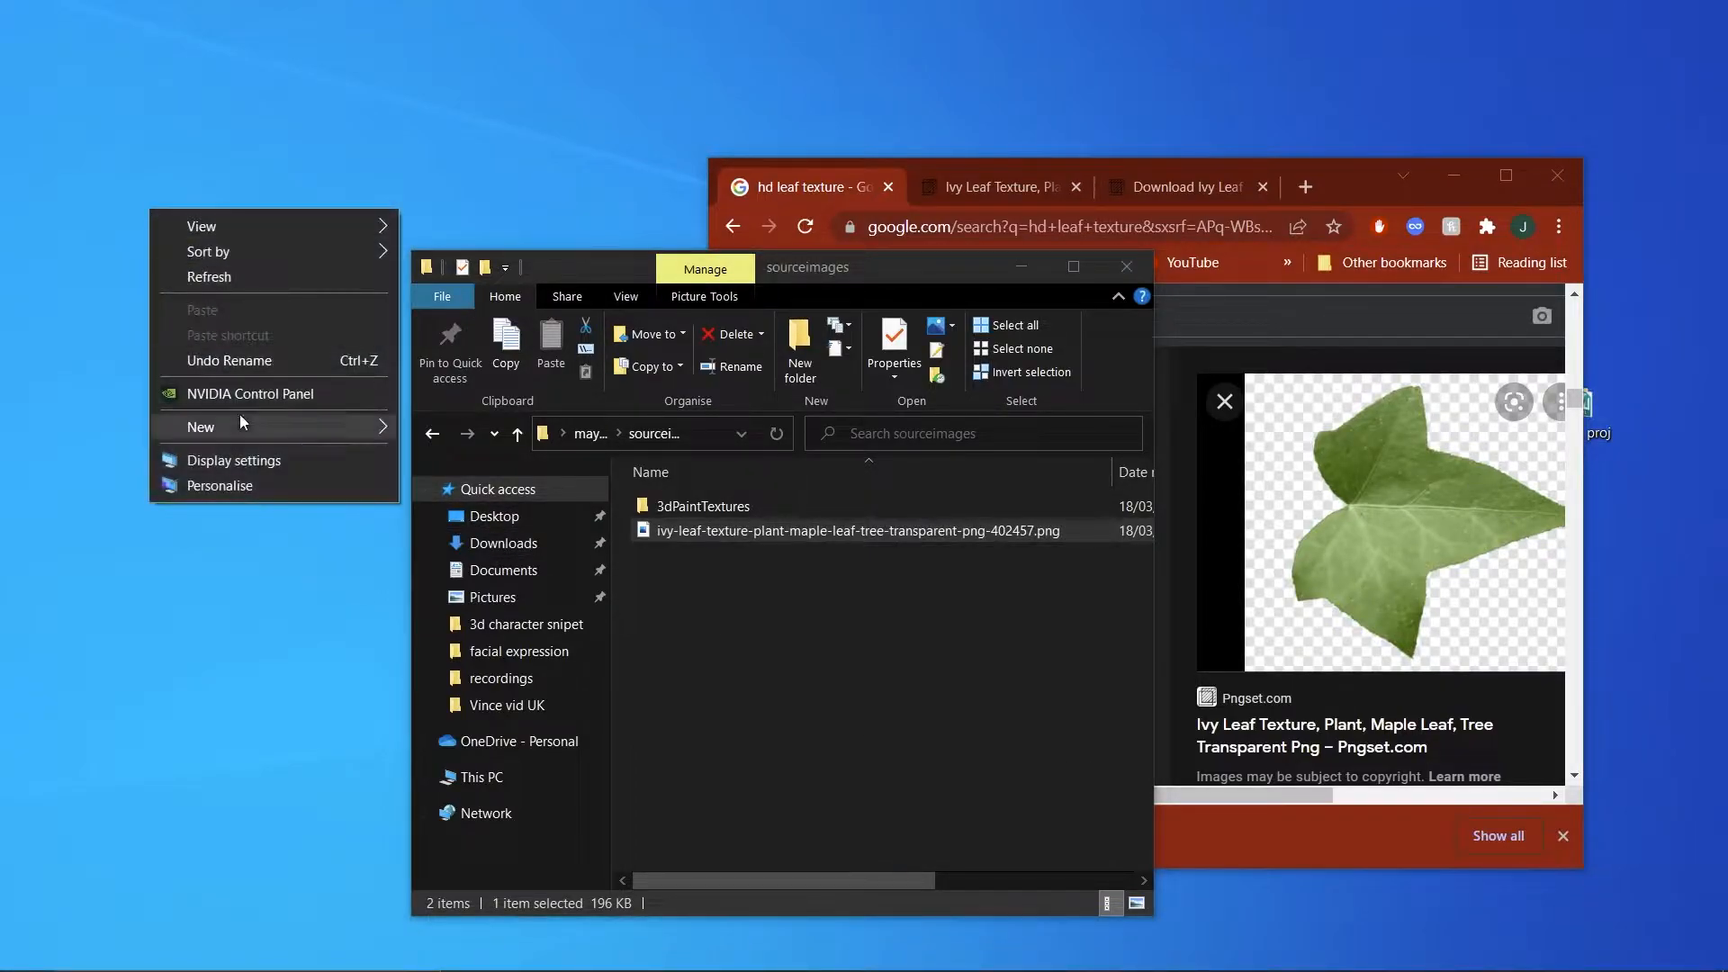
{"action": "left_click", "coordinate": [490, 549]}
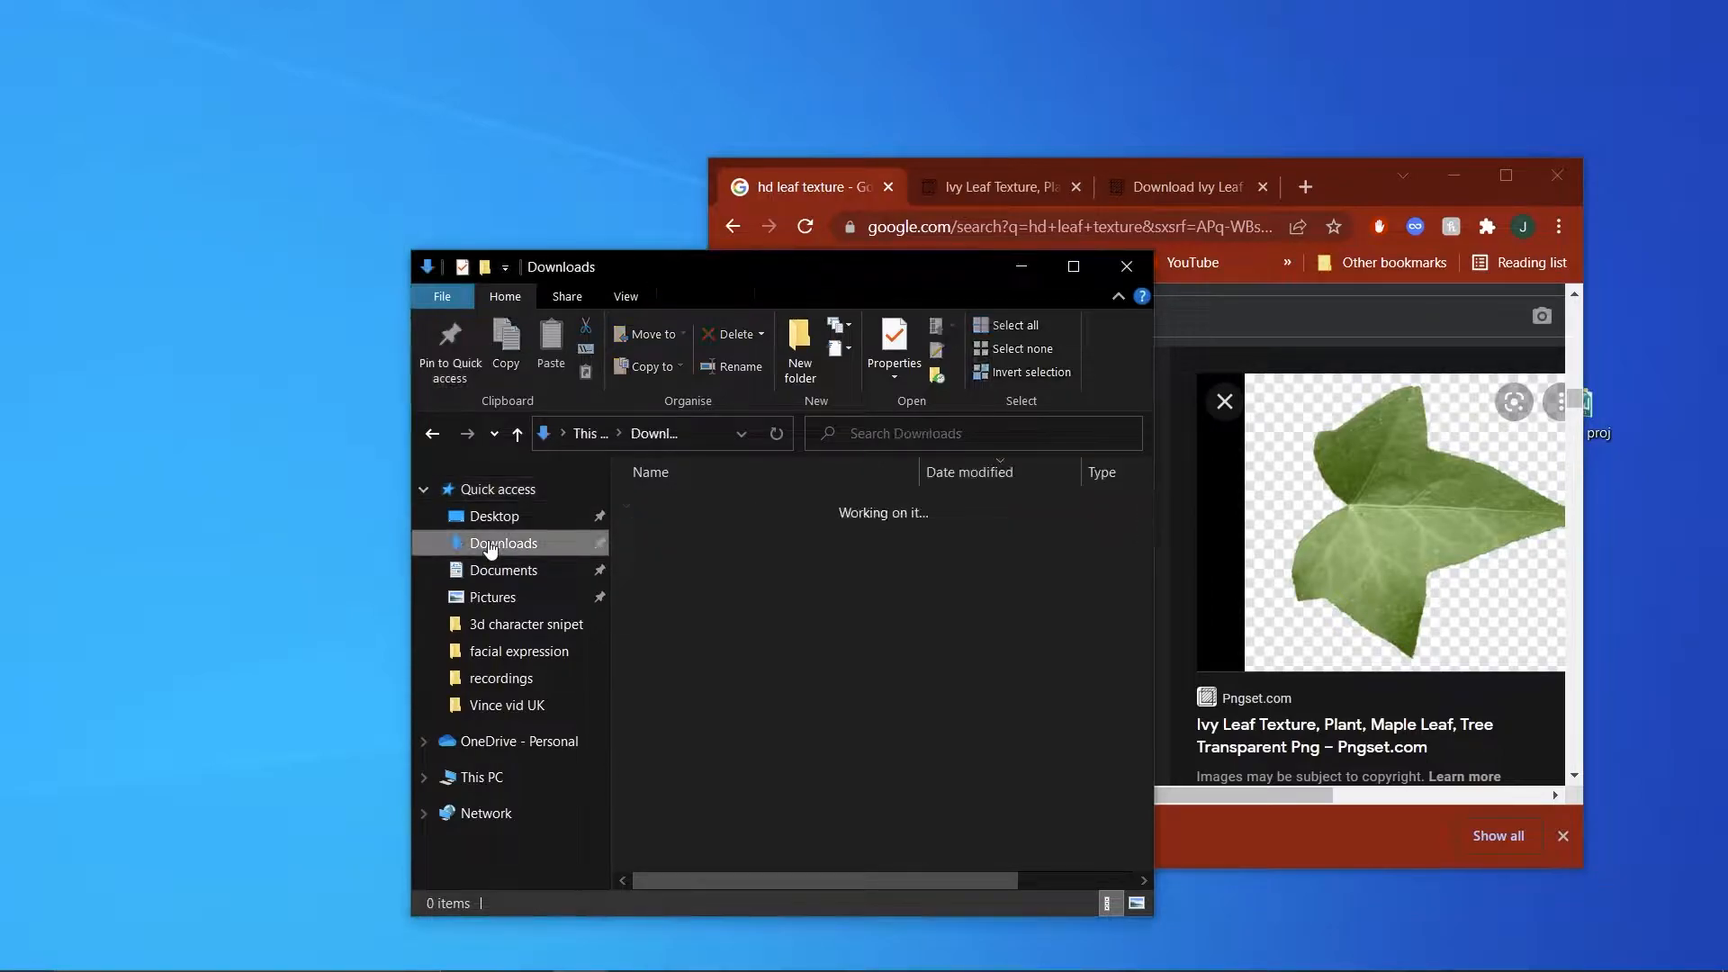
{"action": "double_click", "coordinate": [759, 535]}
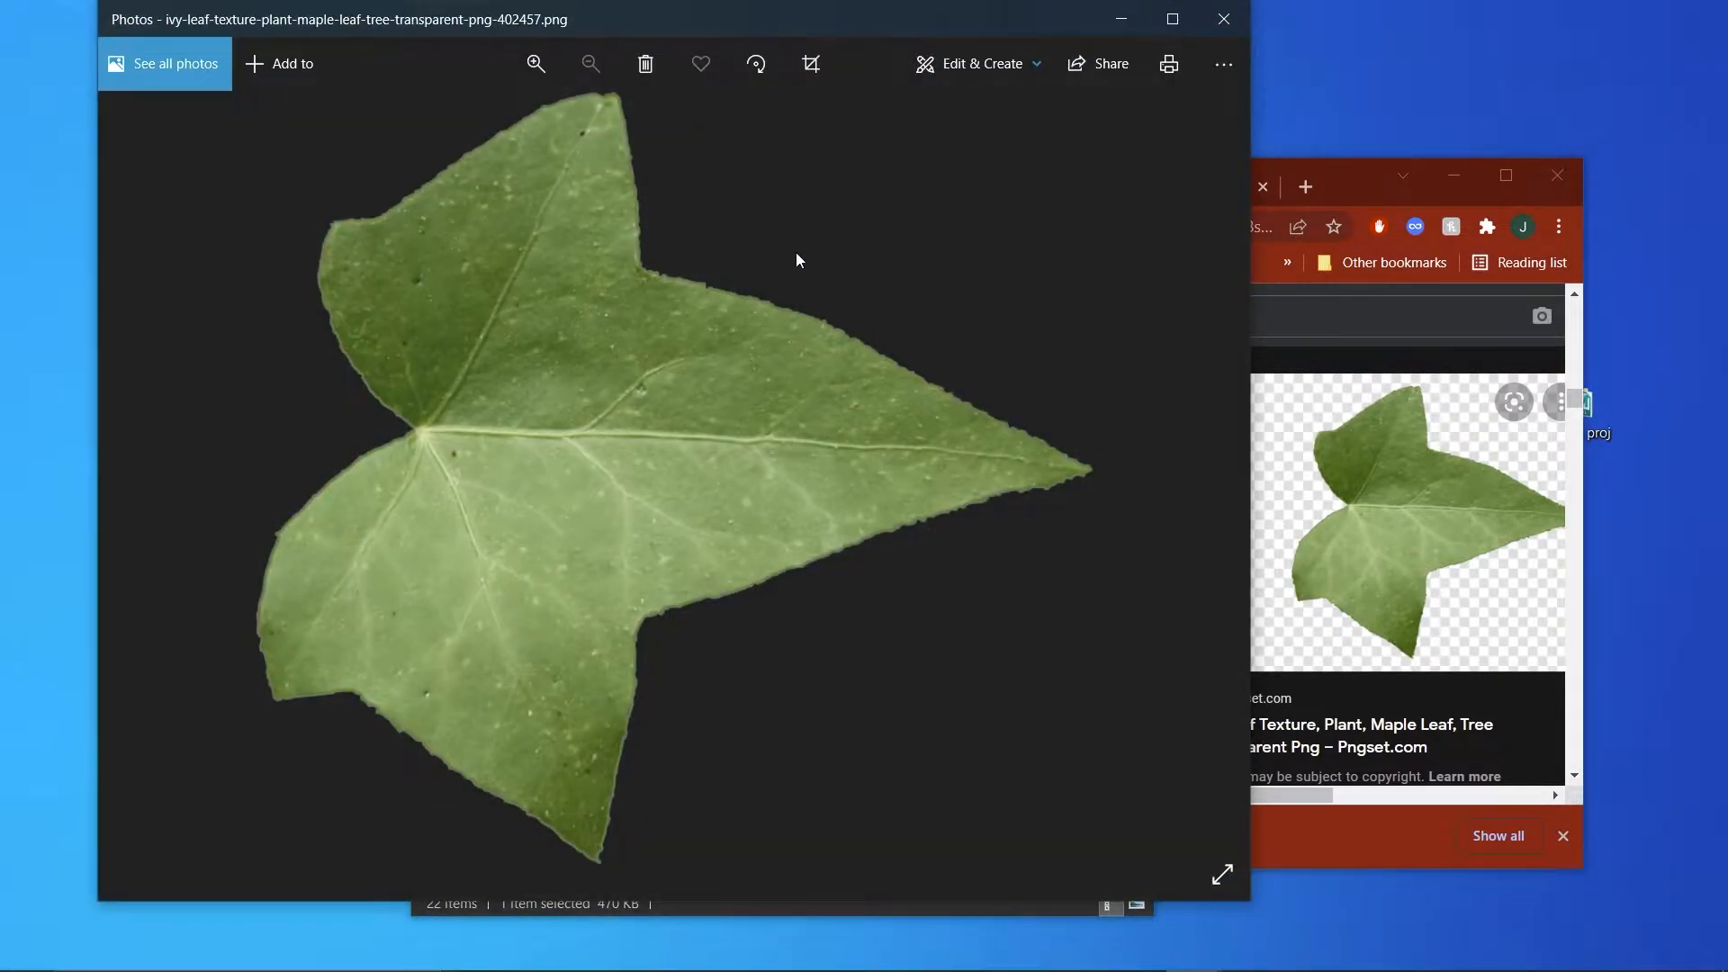
Open the project's sourceimages folder in a second window and move the downloaded transparent ivy leaf PNG from Downloads into it.
{"action": "double_click", "coordinate": [1597, 423]}
{"action": "left_click_drag", "start_coordinate": [823, 301], "coordinate": [1427, 152]}
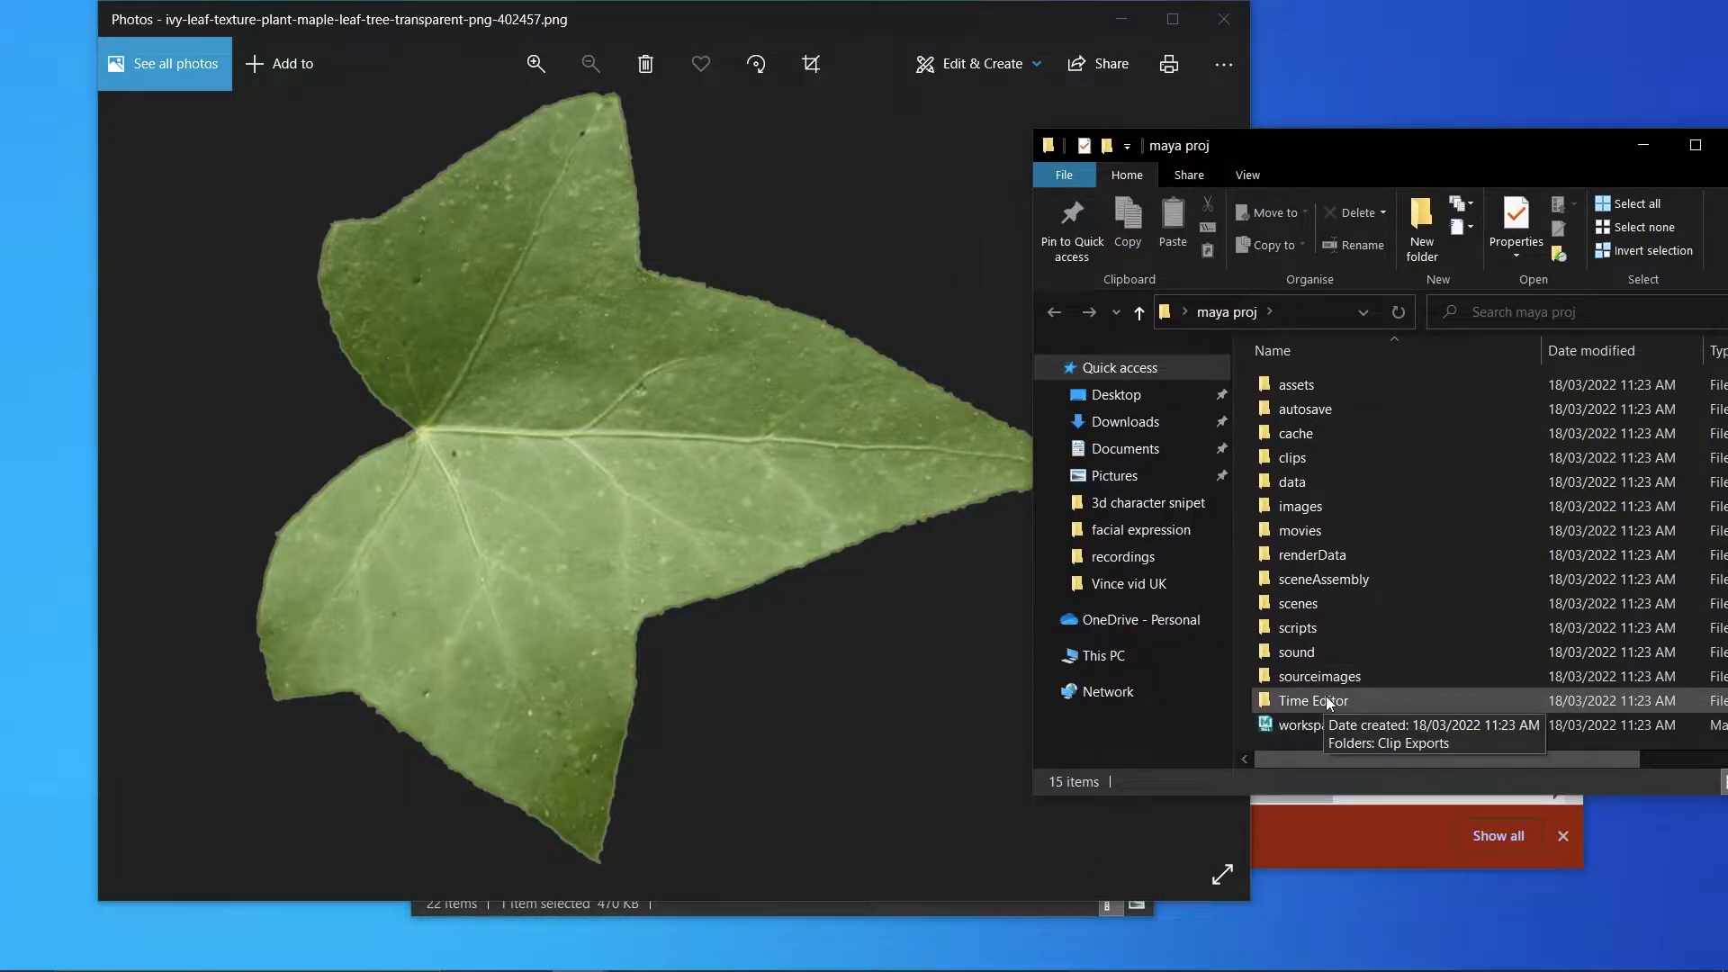
{"action": "double_click", "coordinate": [1347, 681]}
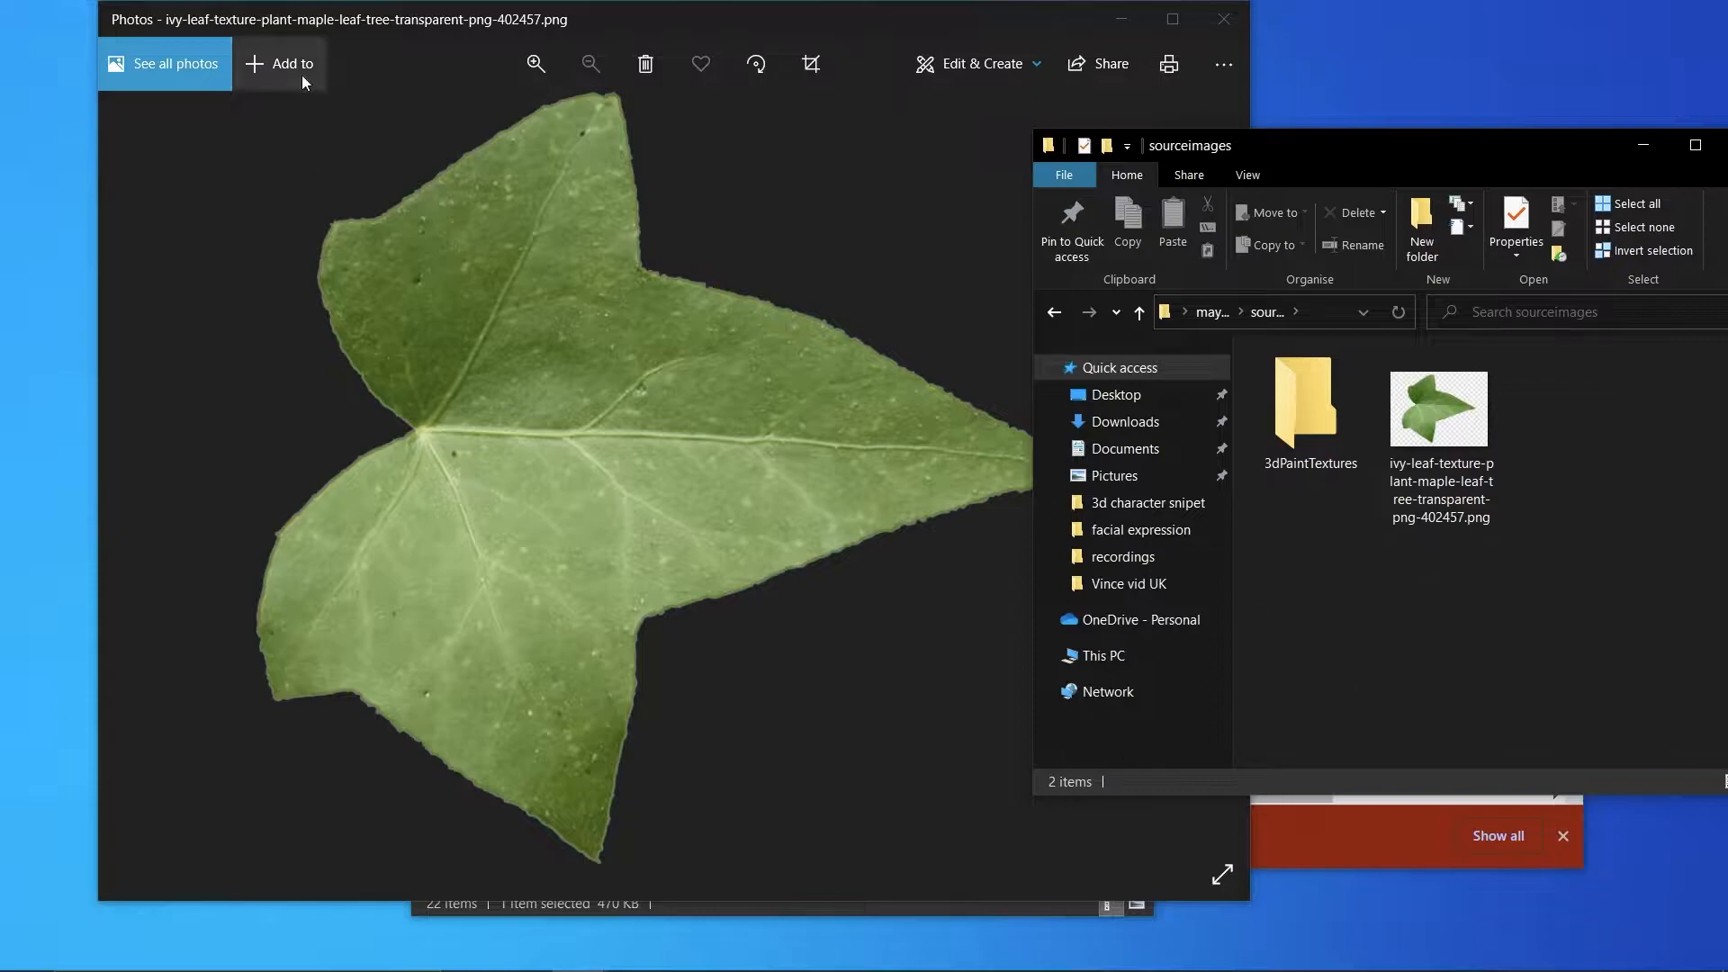
{"action": "left_click", "coordinate": [1223, 19]}
{"action": "left_click_drag", "start_coordinate": [763, 531], "coordinate": [1478, 655]}
Maximise the sourceimages window and compare the checkered and transparent ivy leaf images.
{"action": "left_click_drag", "start_coordinate": [1614, 137], "coordinate": [1233, 99]}
{"action": "left_click", "coordinate": [1315, 107]}
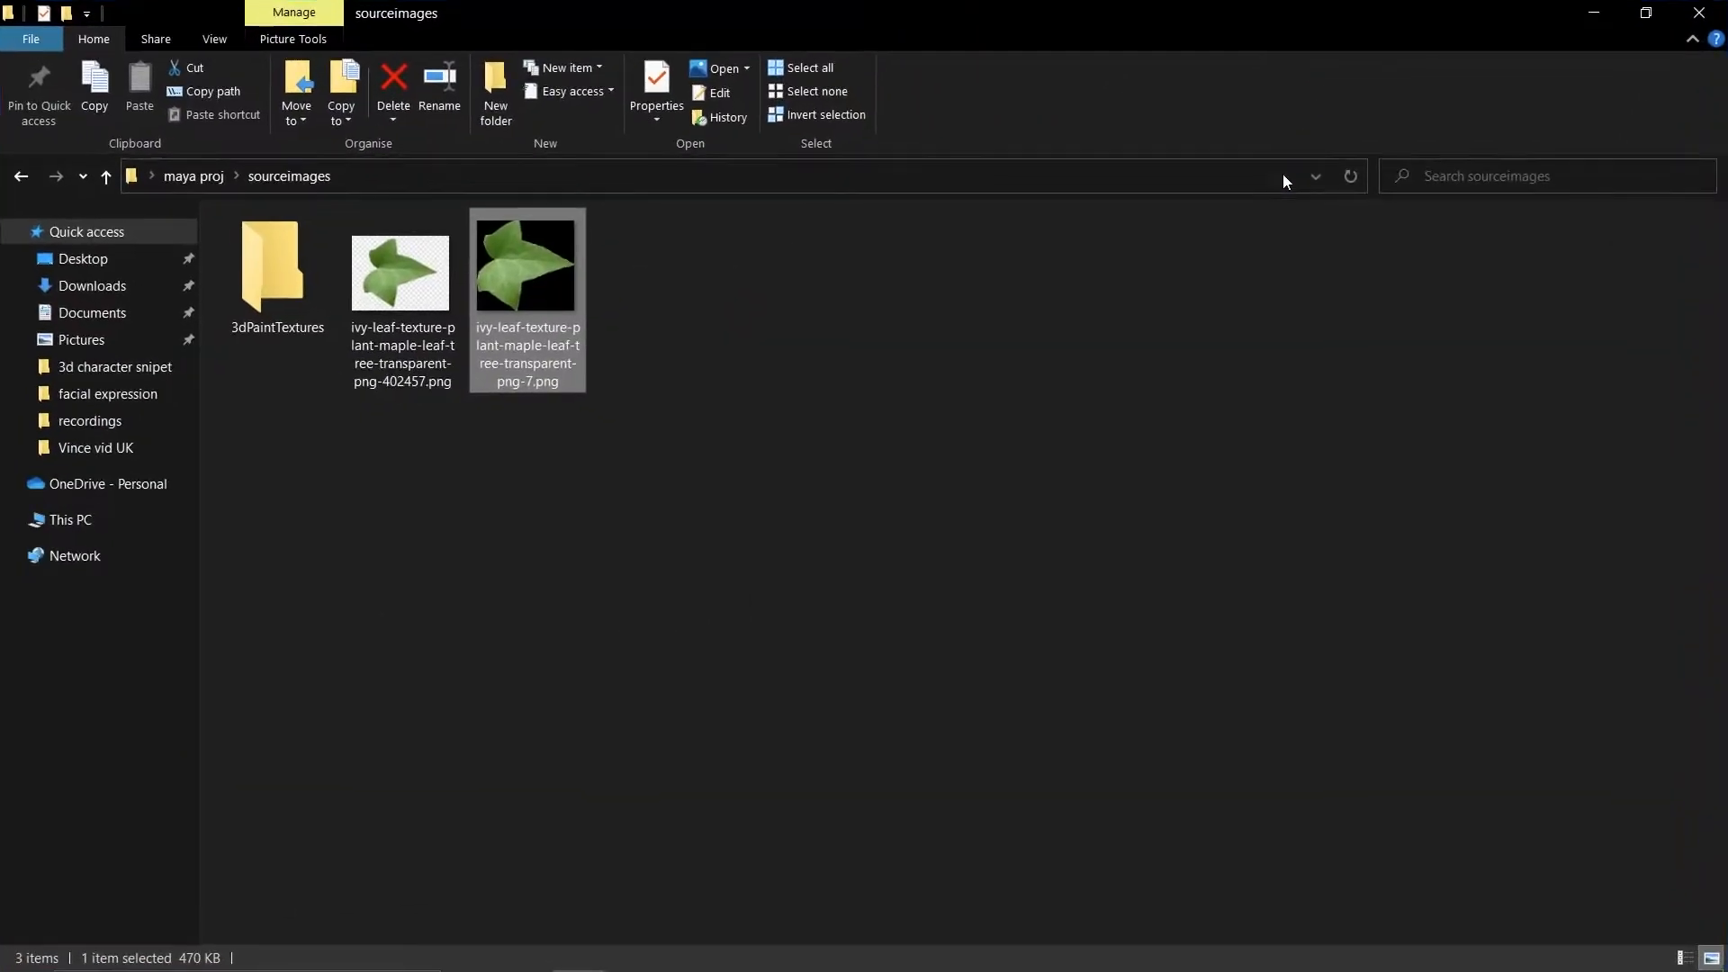
{"action": "left_click", "coordinate": [423, 538]}
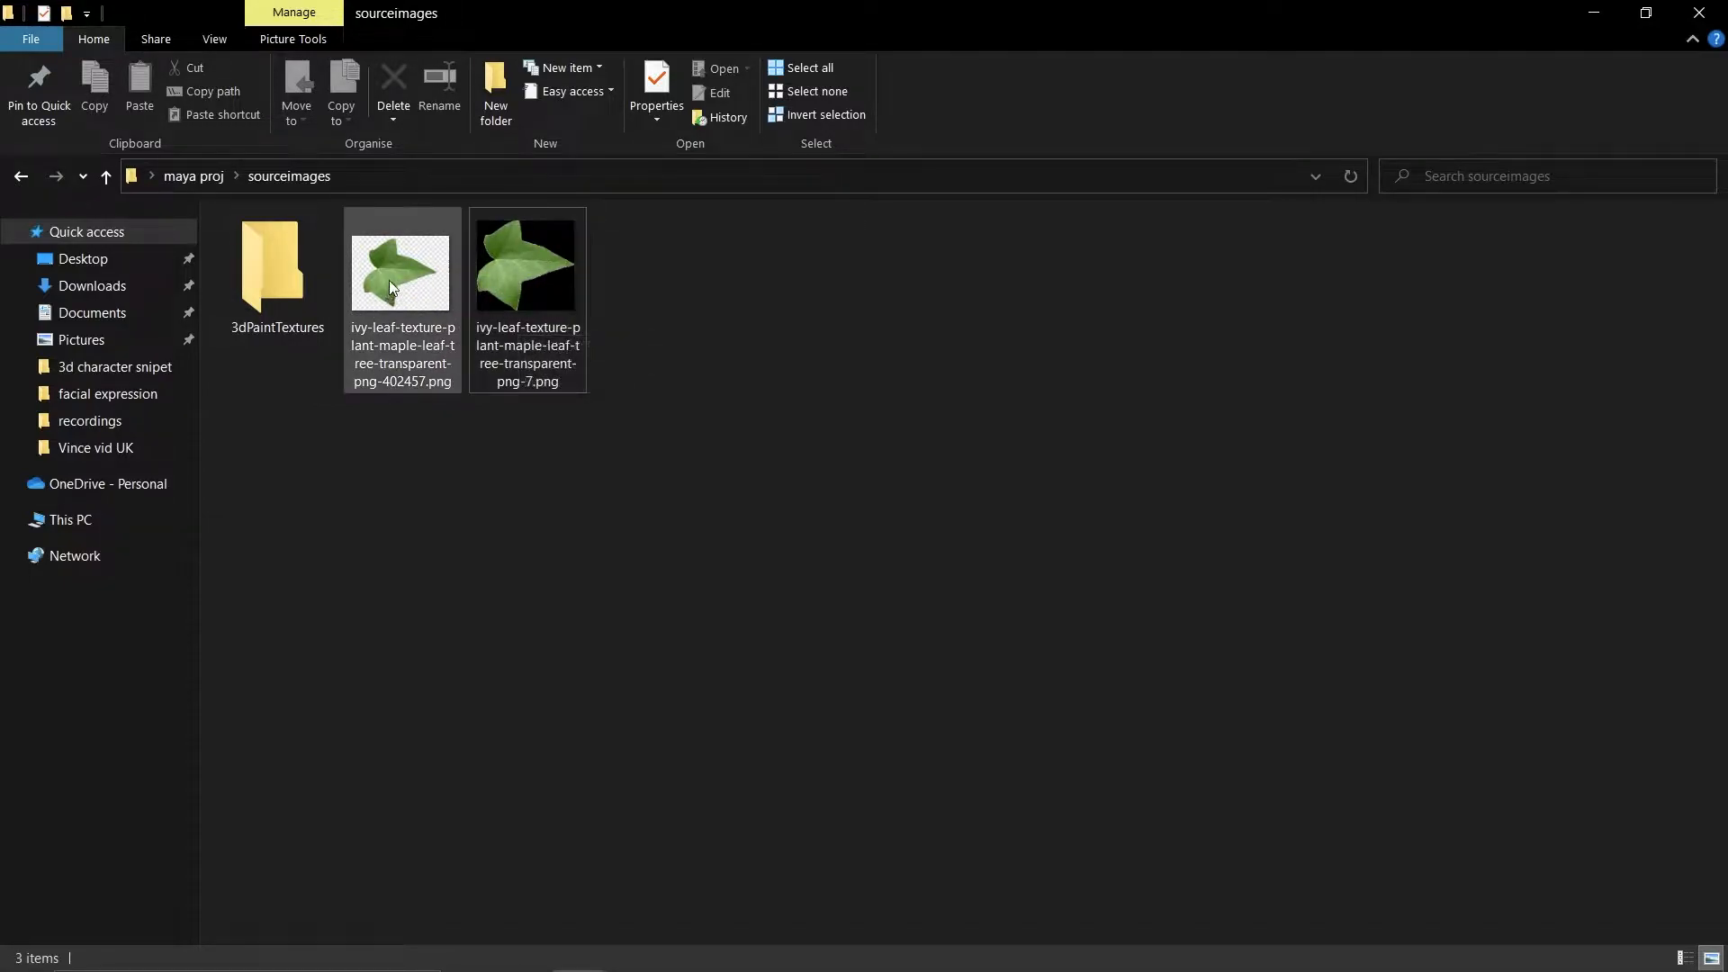
Shrink the folder window, switch to Photoshop and open ivy-leaf-texture-plant-maple-leaf-tree-transparent-png-402457.png in it from sourceimages.
{"action": "left_click_drag", "start_coordinate": [1450, 11], "coordinate": [1404, 98]}
{"action": "mouse_move", "coordinate": [1193, 968]}
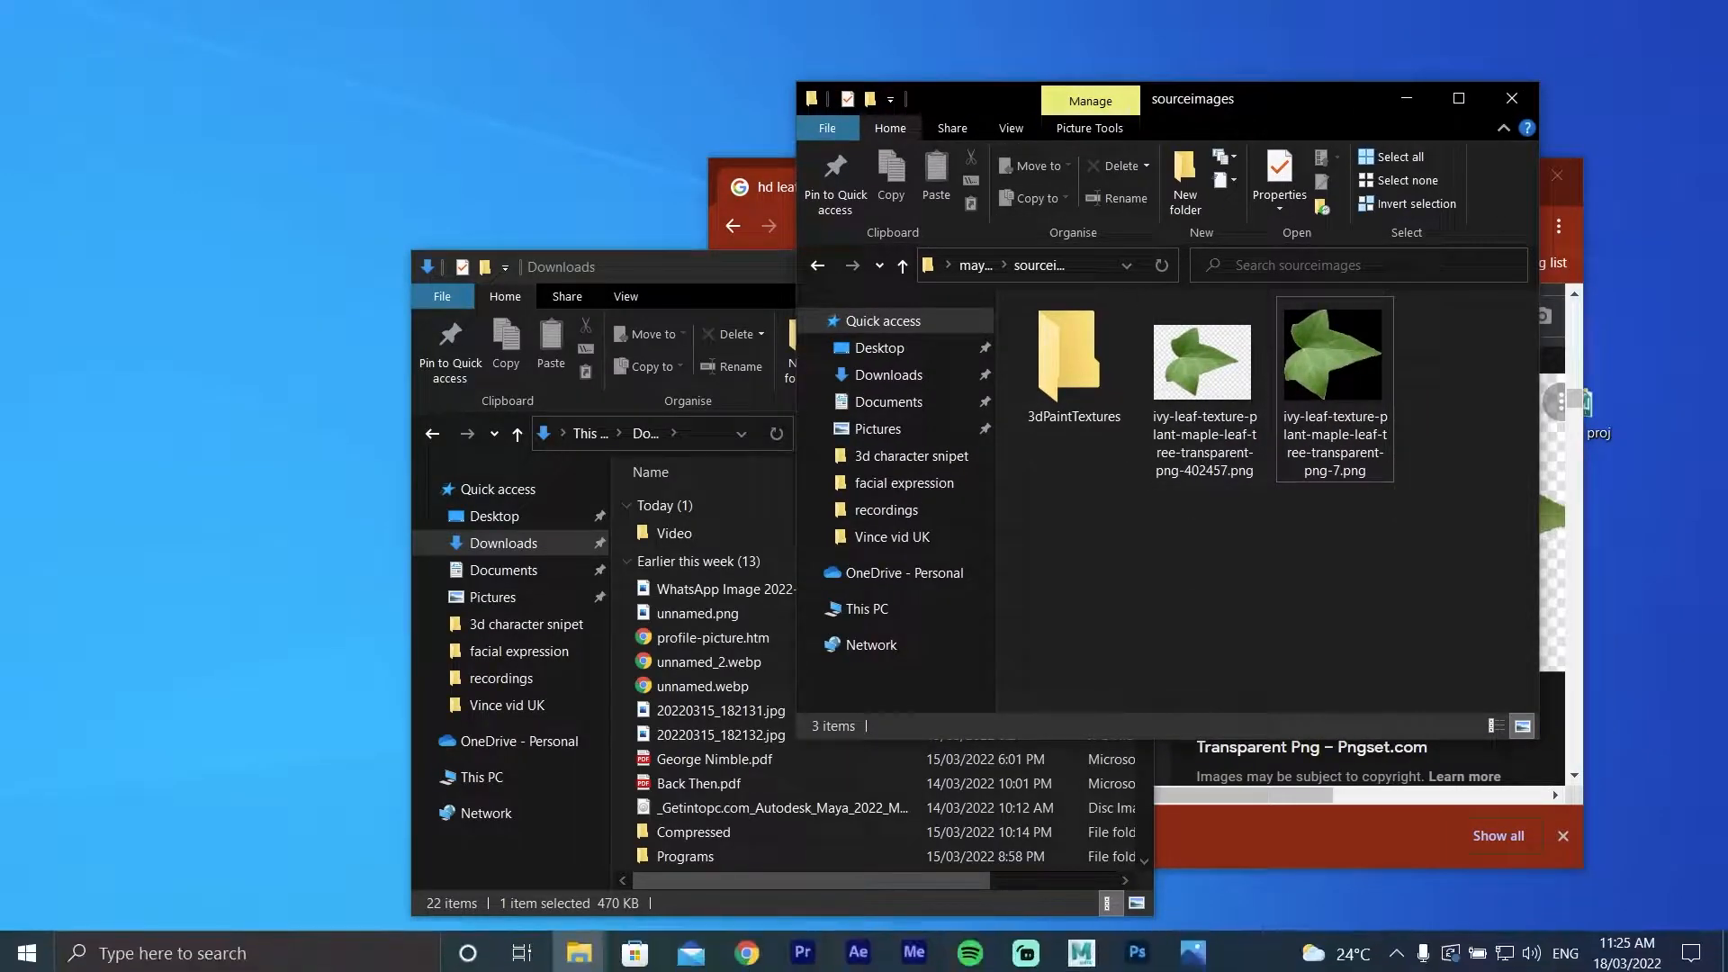
{"action": "left_click", "coordinate": [1138, 951]}
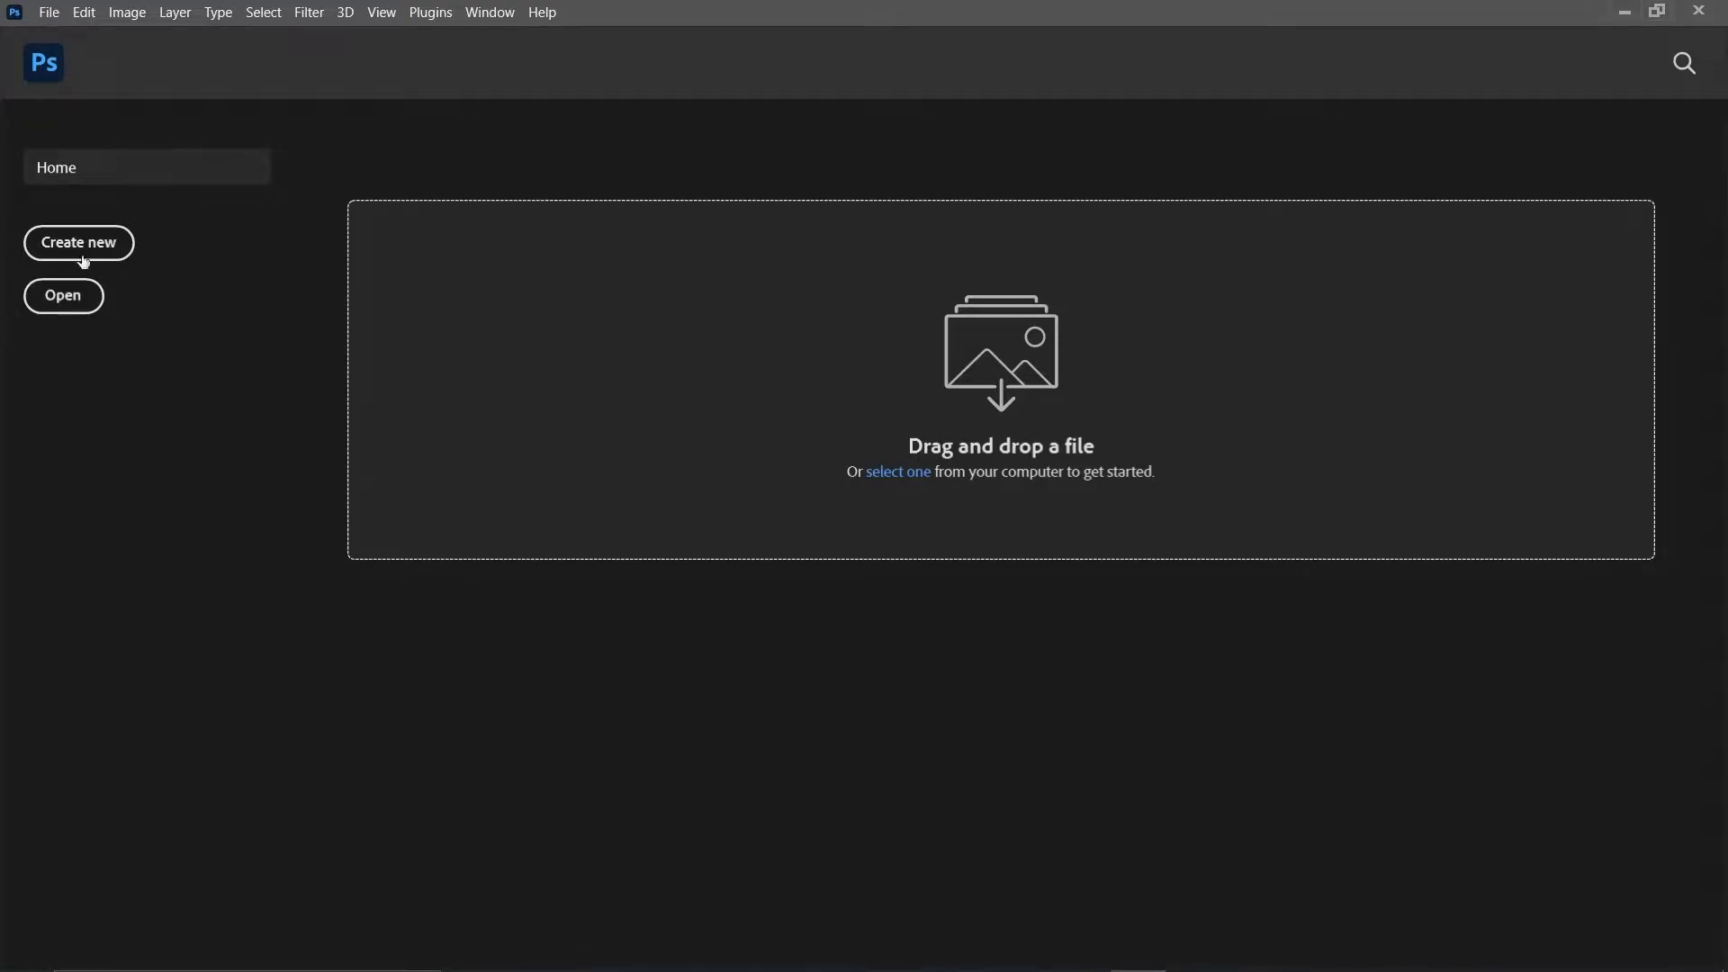
{"action": "left_click_drag", "start_coordinate": [1517, 13], "coordinate": [1517, 376]}
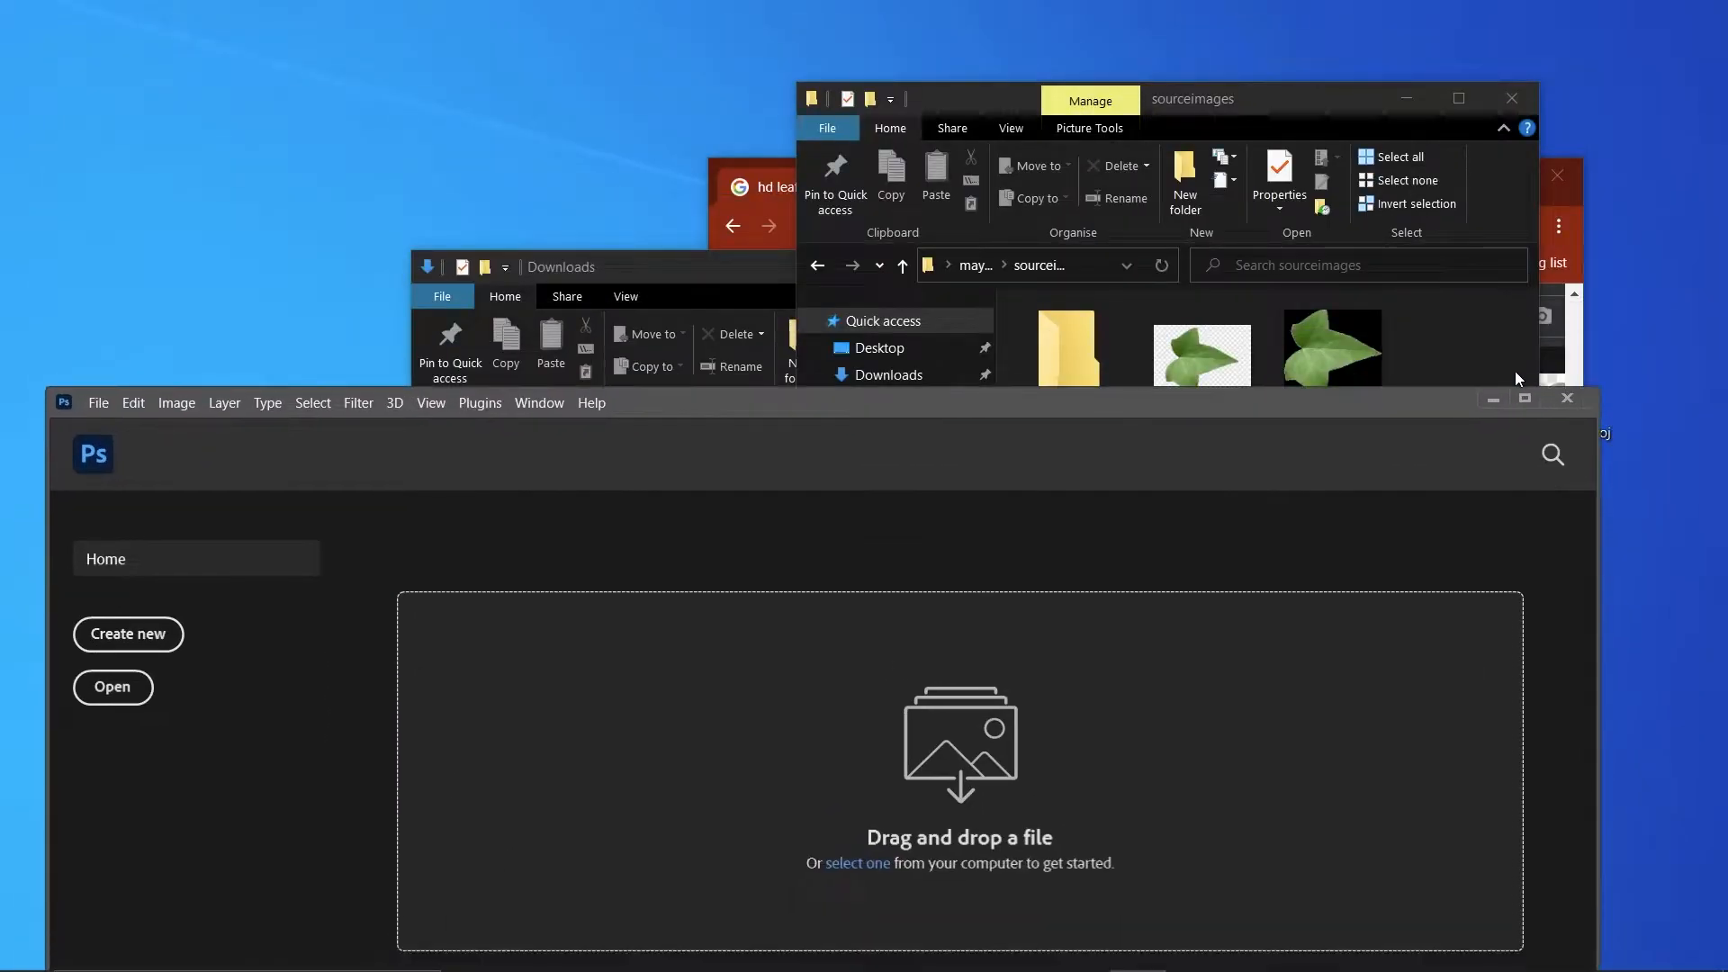
{"action": "left_click_drag", "start_coordinate": [1206, 347], "coordinate": [302, 846]}
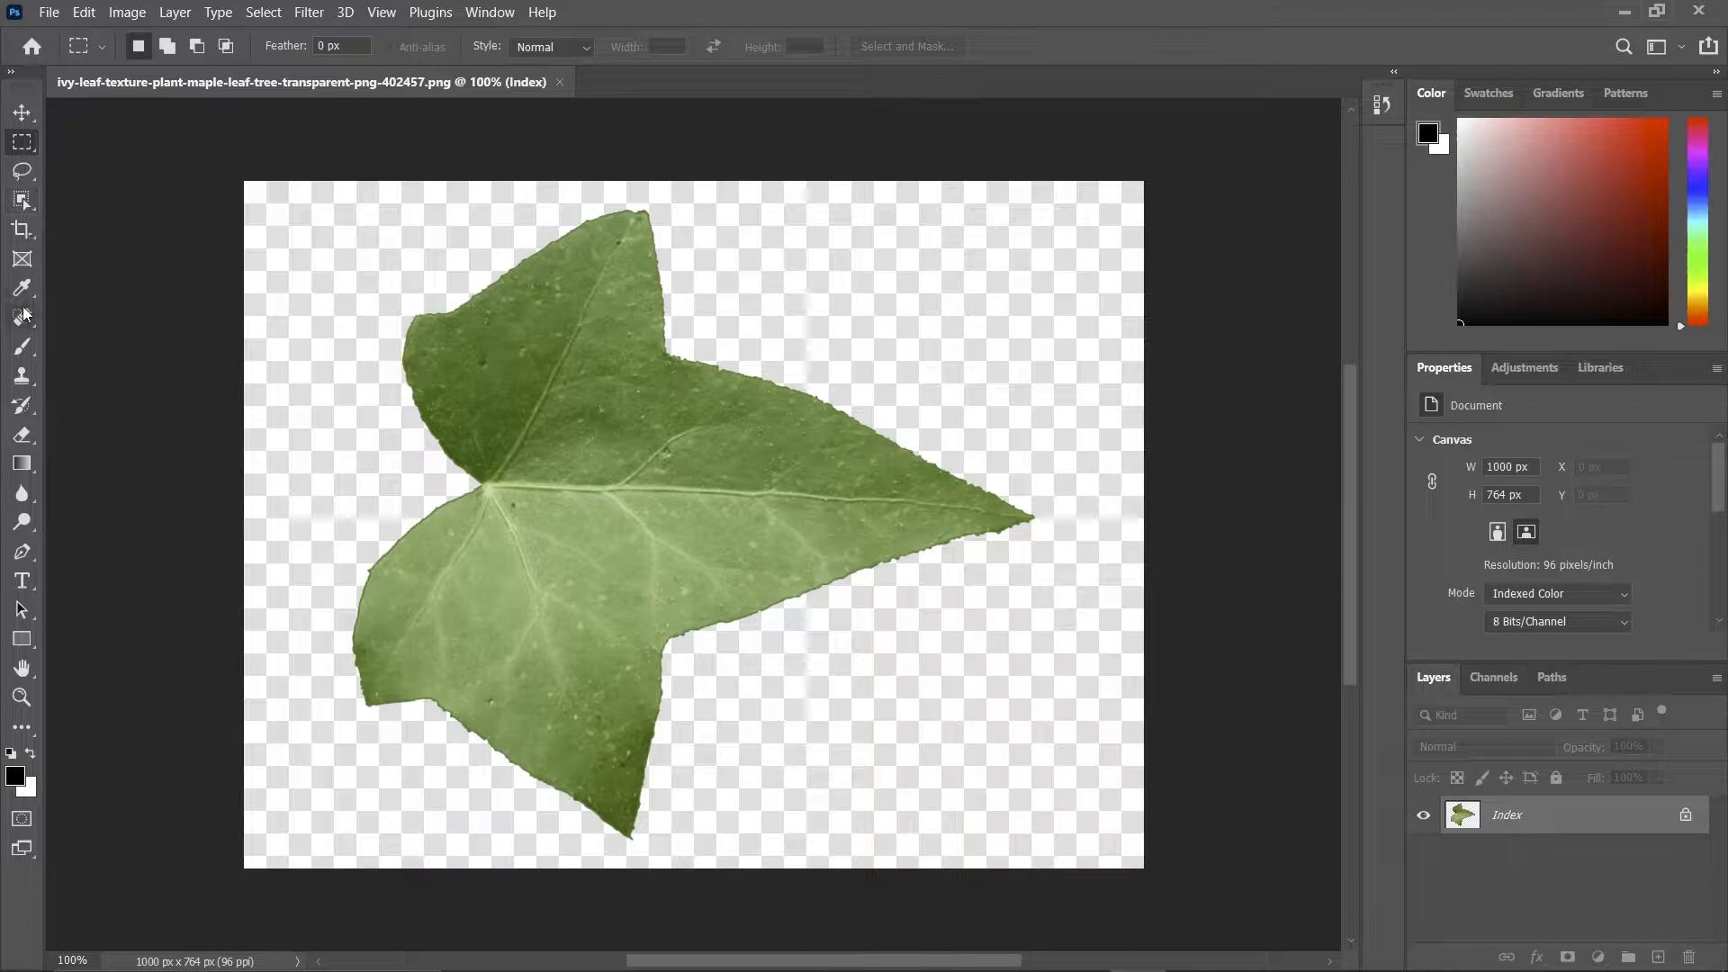
Switch to the Quick Selection Tool and try to select part of the image with it.
{"action": "left_click", "coordinate": [23, 200]}
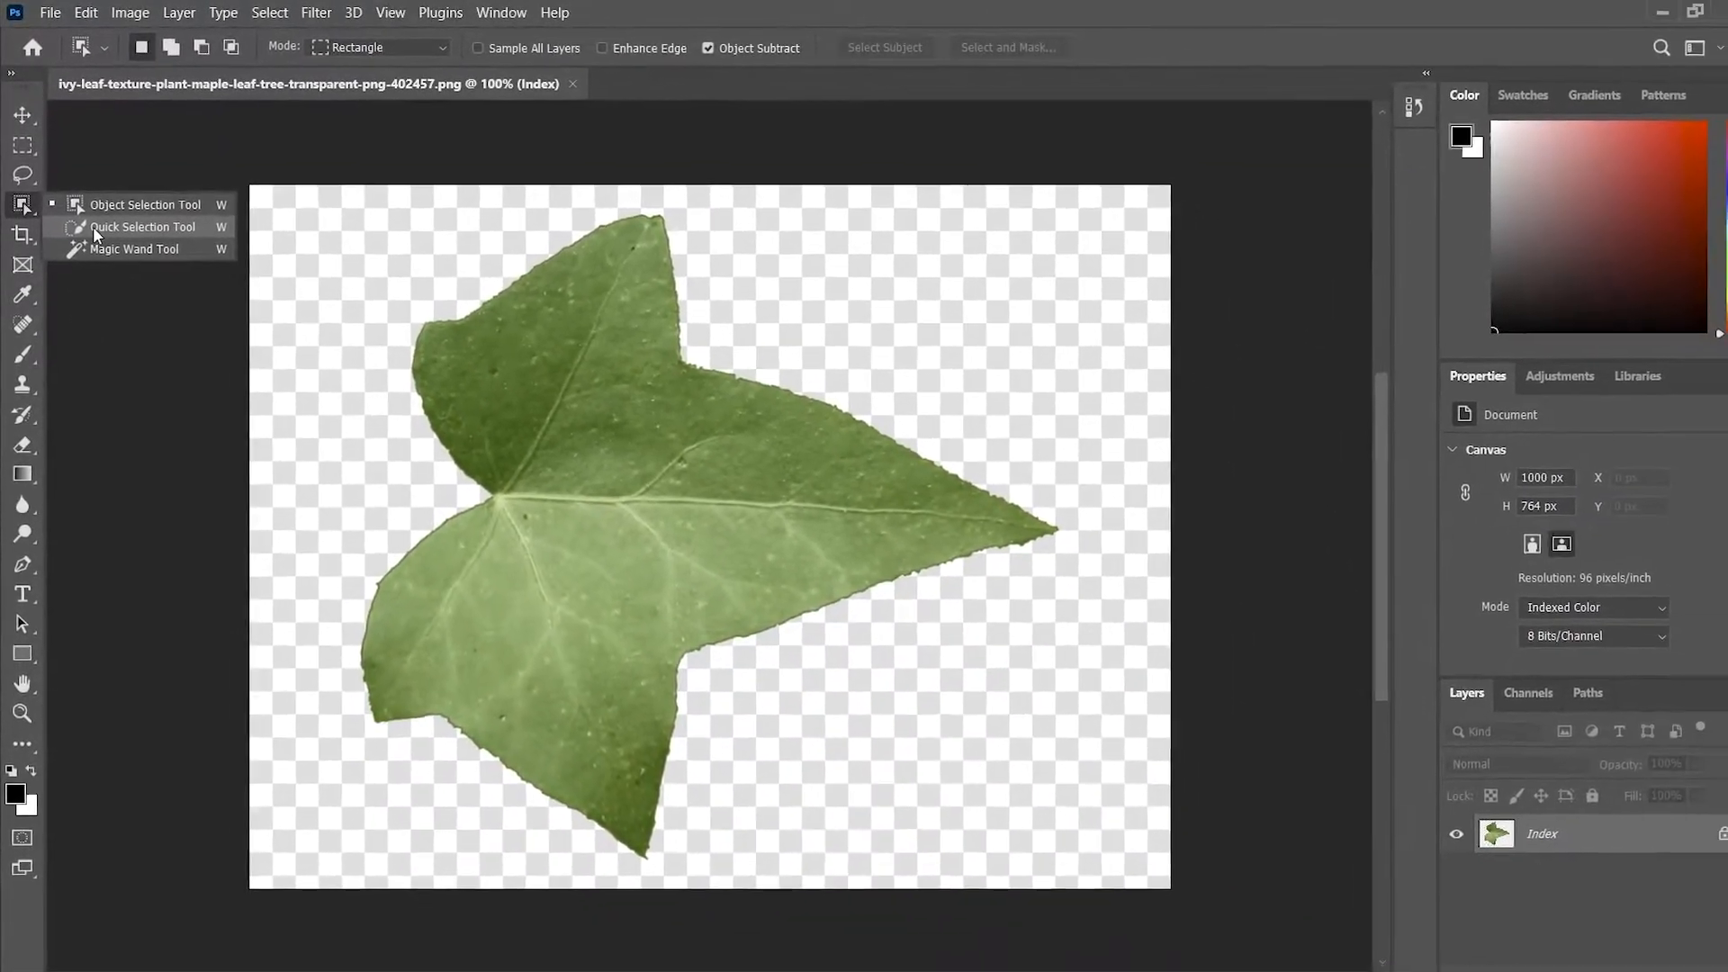
{"action": "left_click", "coordinate": [93, 225]}
{"action": "key", "text": "z"}
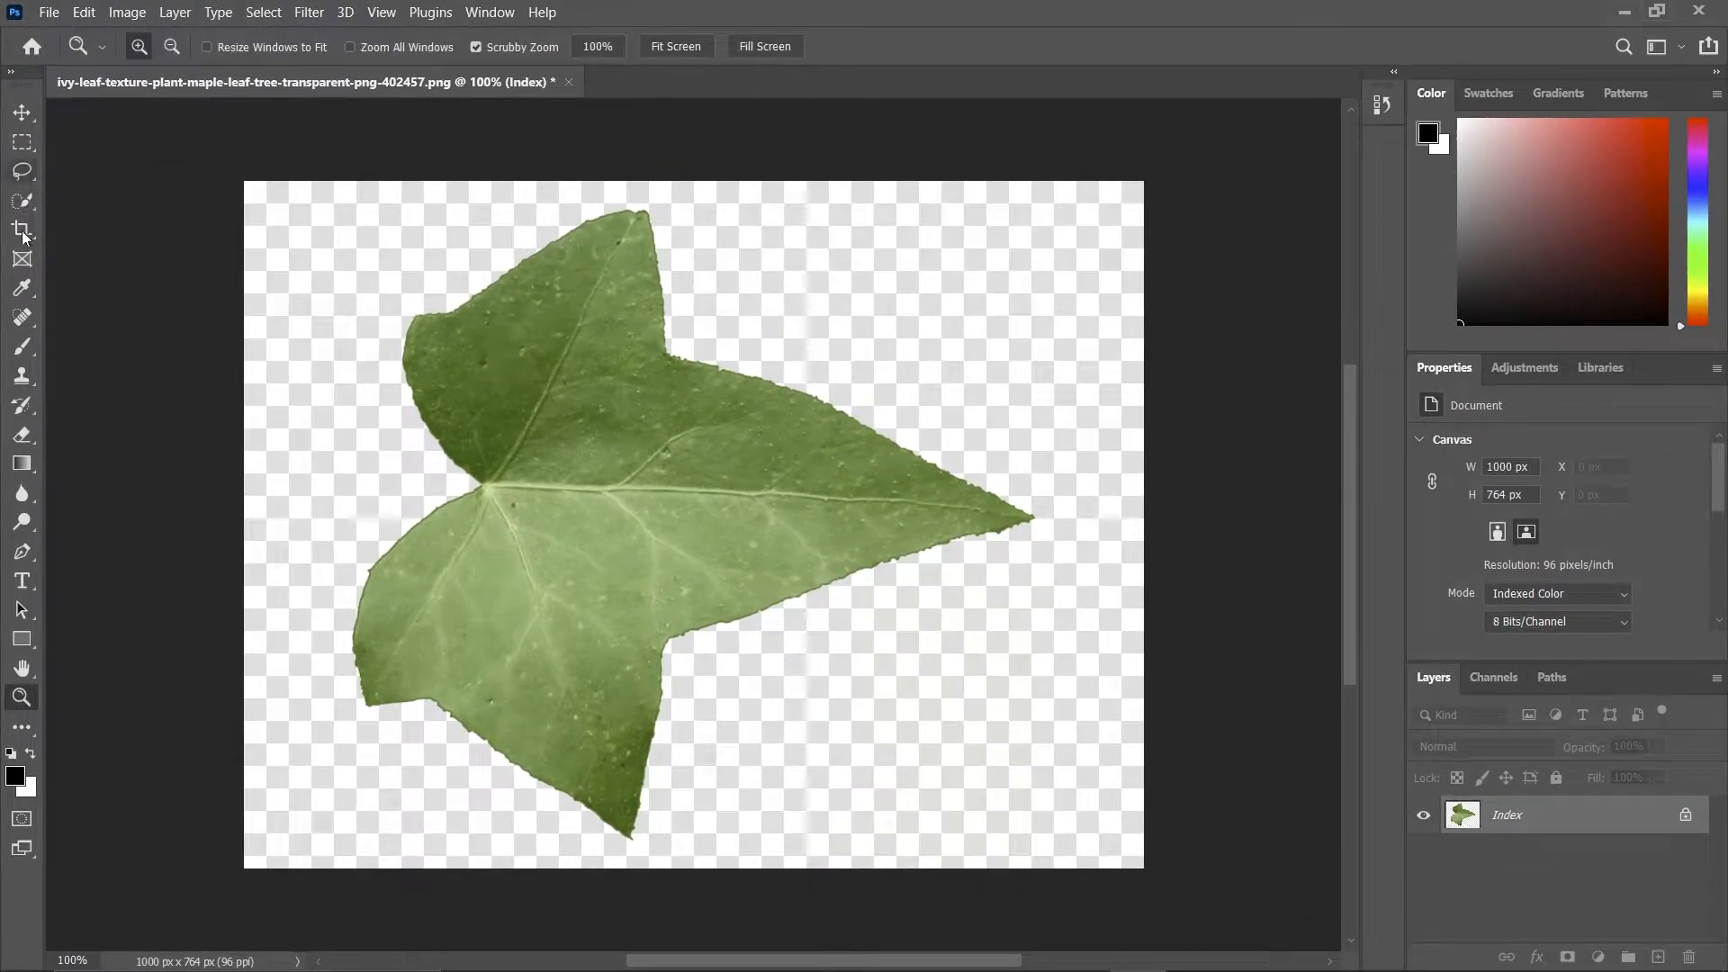
{"action": "left_click", "coordinate": [21, 199]}
{"action": "left_click", "coordinate": [745, 483]}
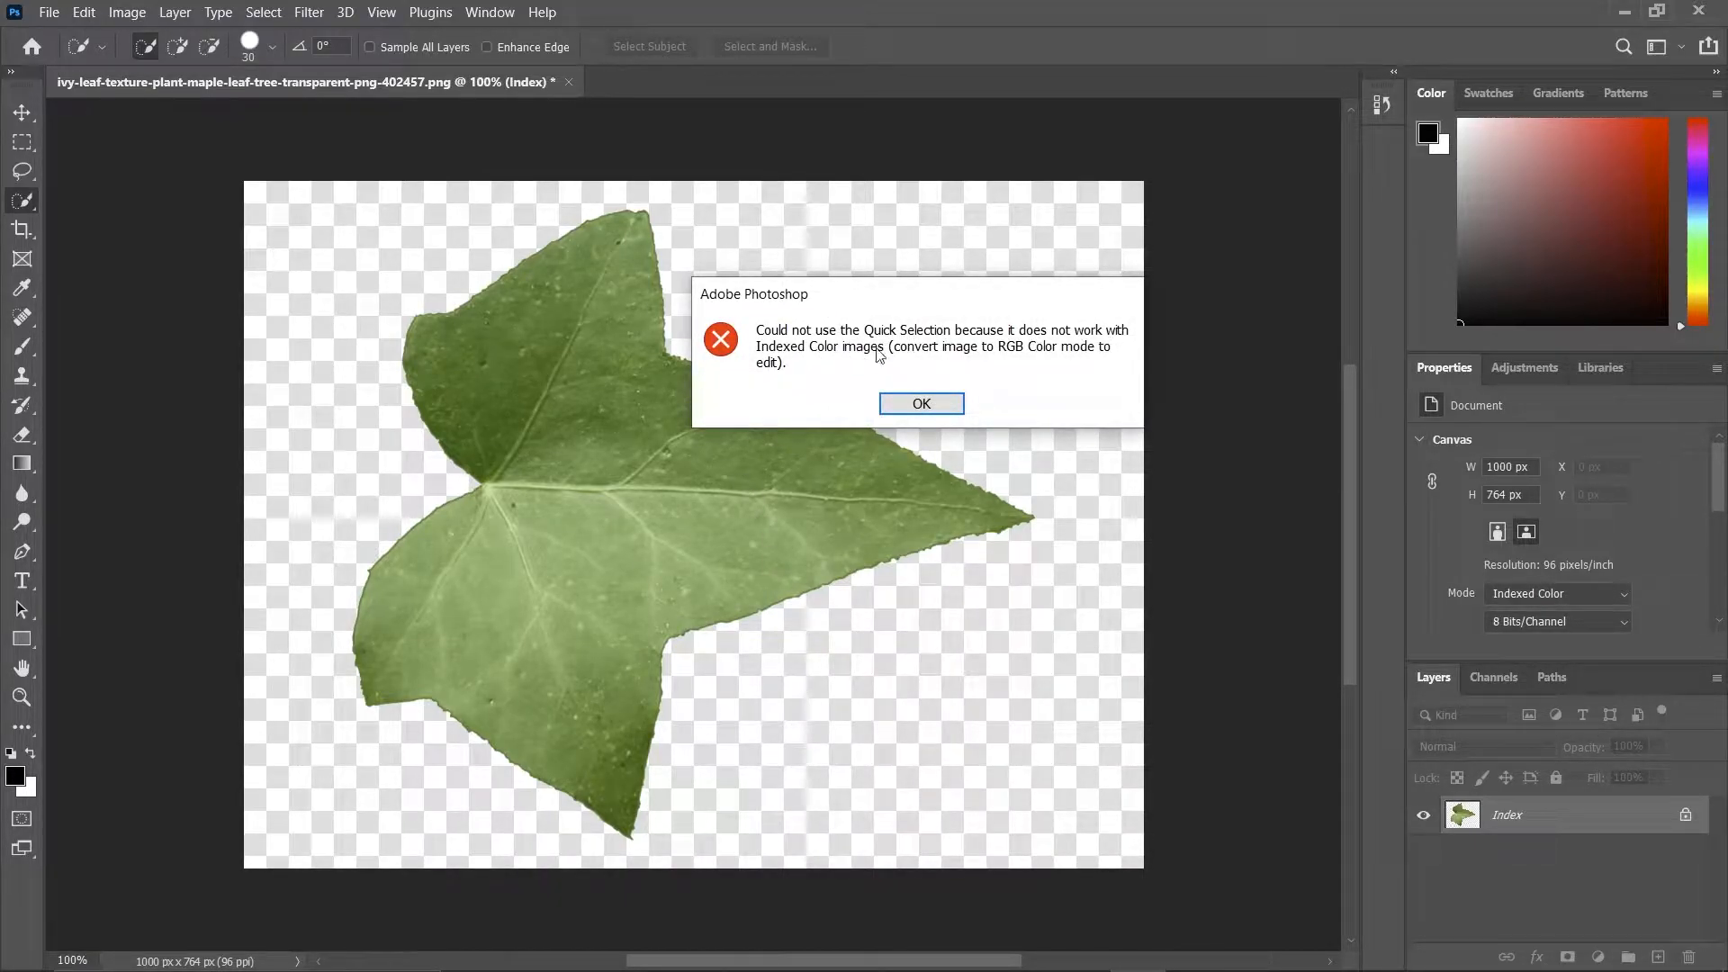
{"action": "left_click", "coordinate": [880, 400]}
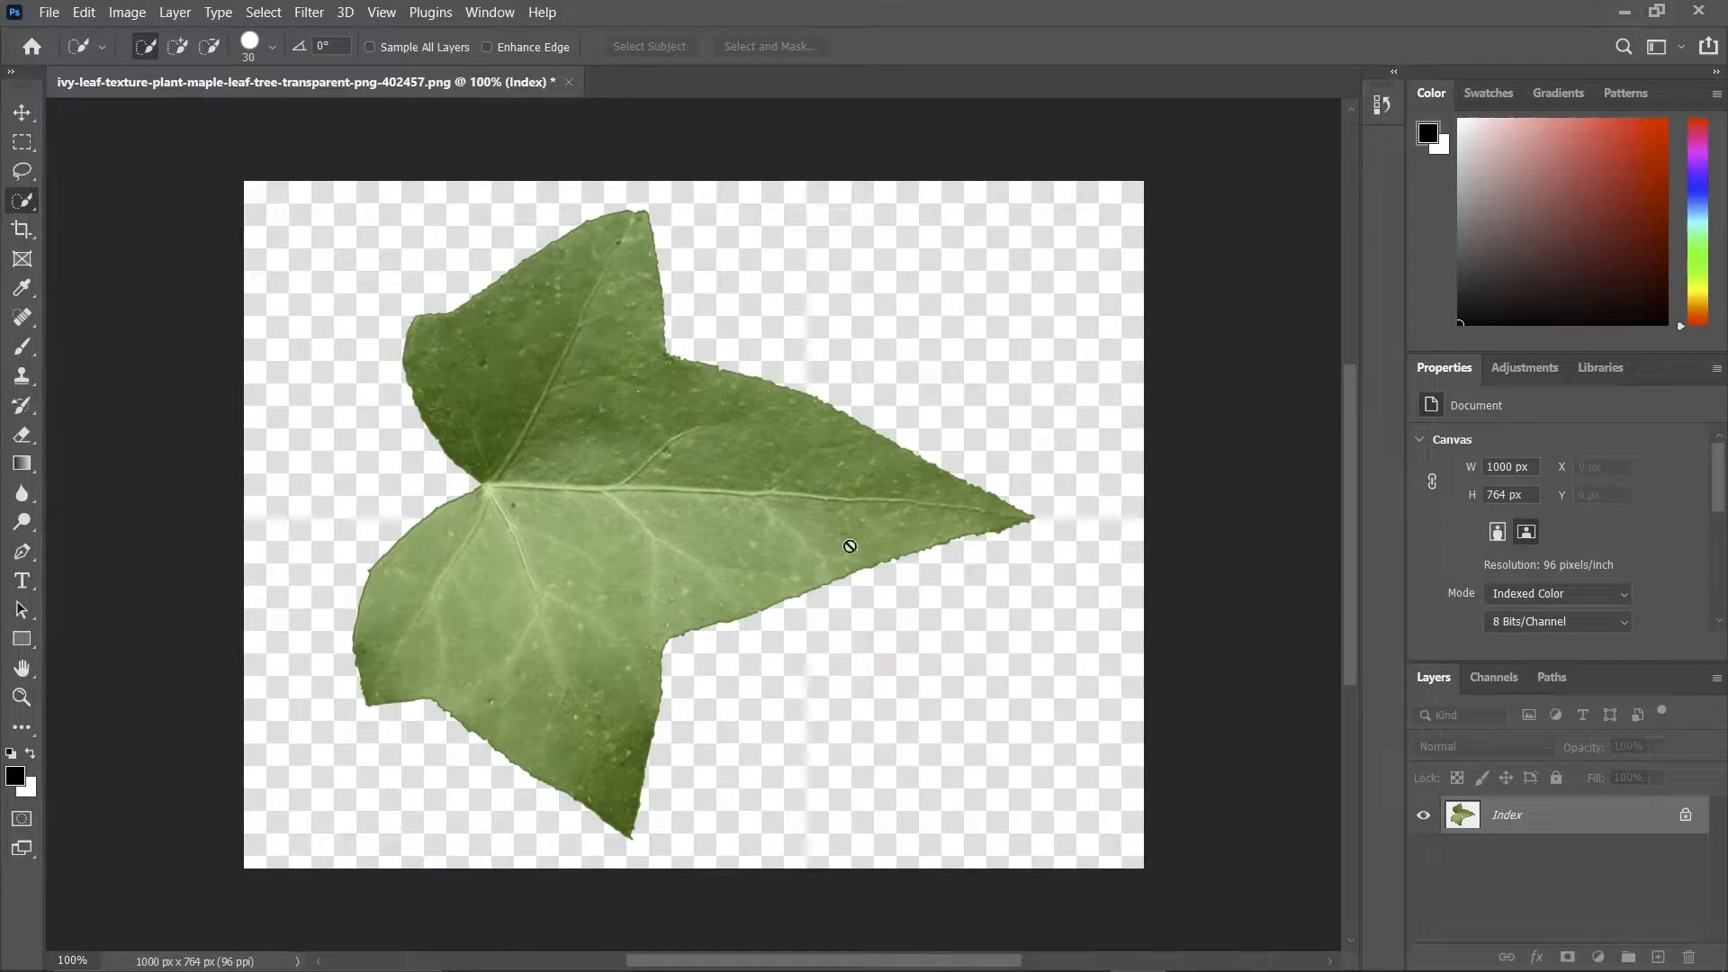
Convert the leaf image from Indexed Color to RGB Color mode and unlock its locked layer.
{"action": "left_click", "coordinate": [127, 11]}
{"action": "mouse_move", "coordinate": [255, 209]}
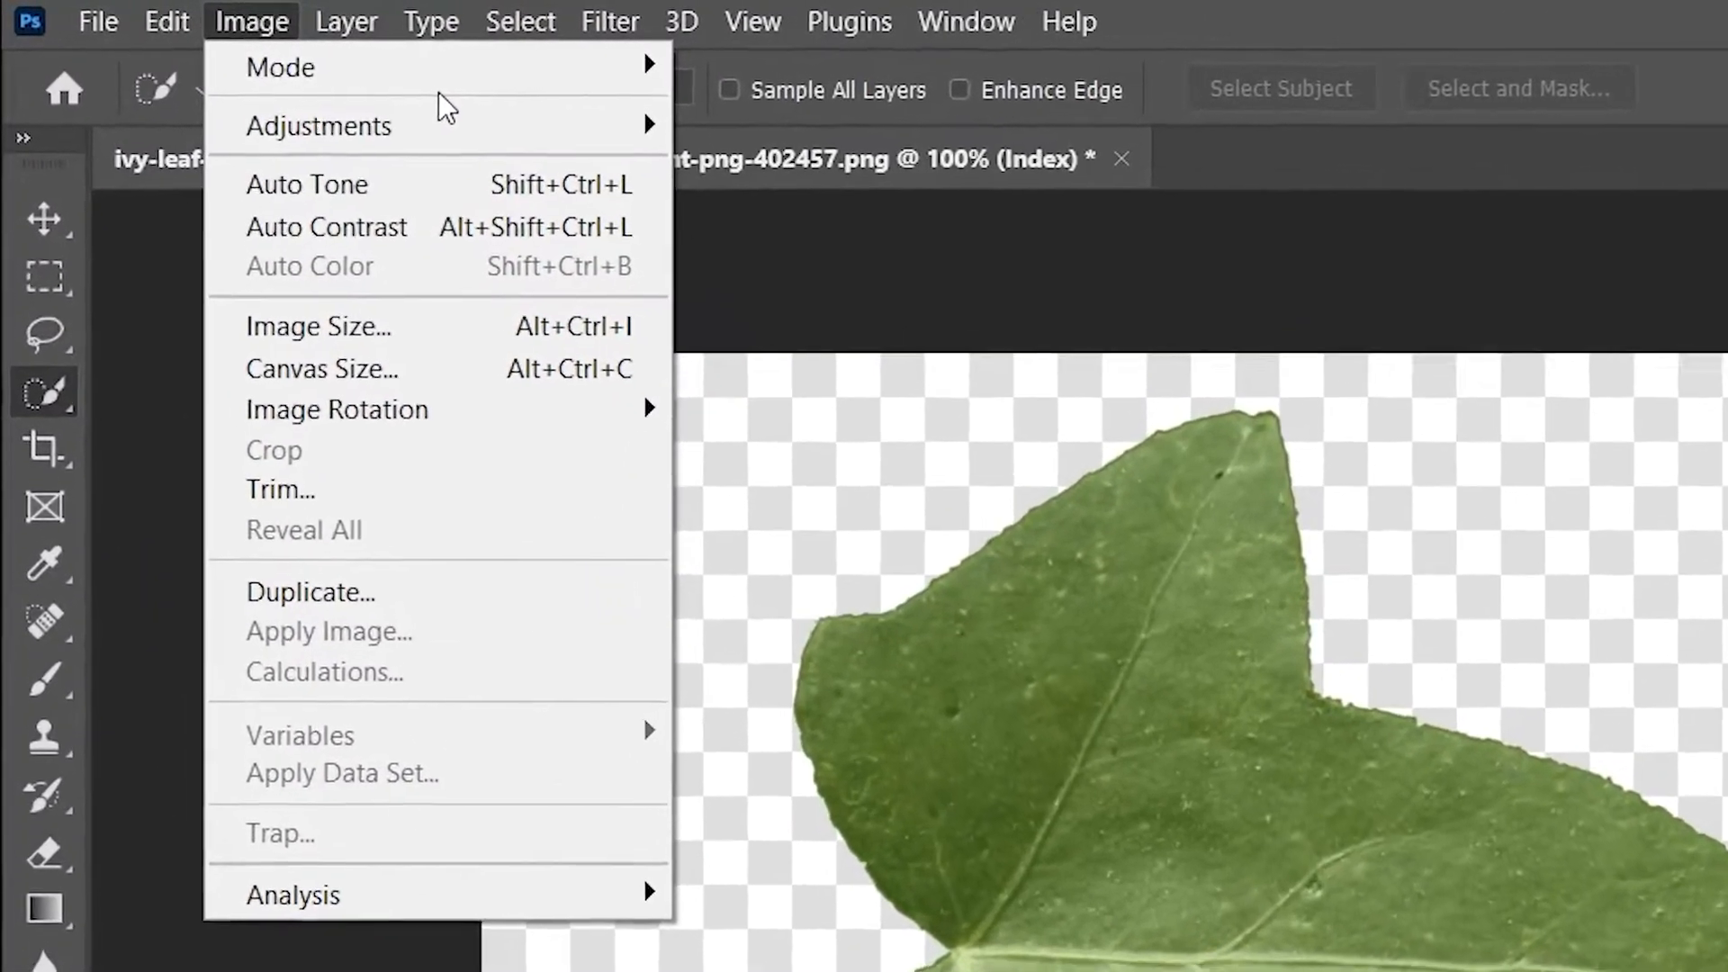
{"action": "mouse_move", "coordinate": [261, 41]}
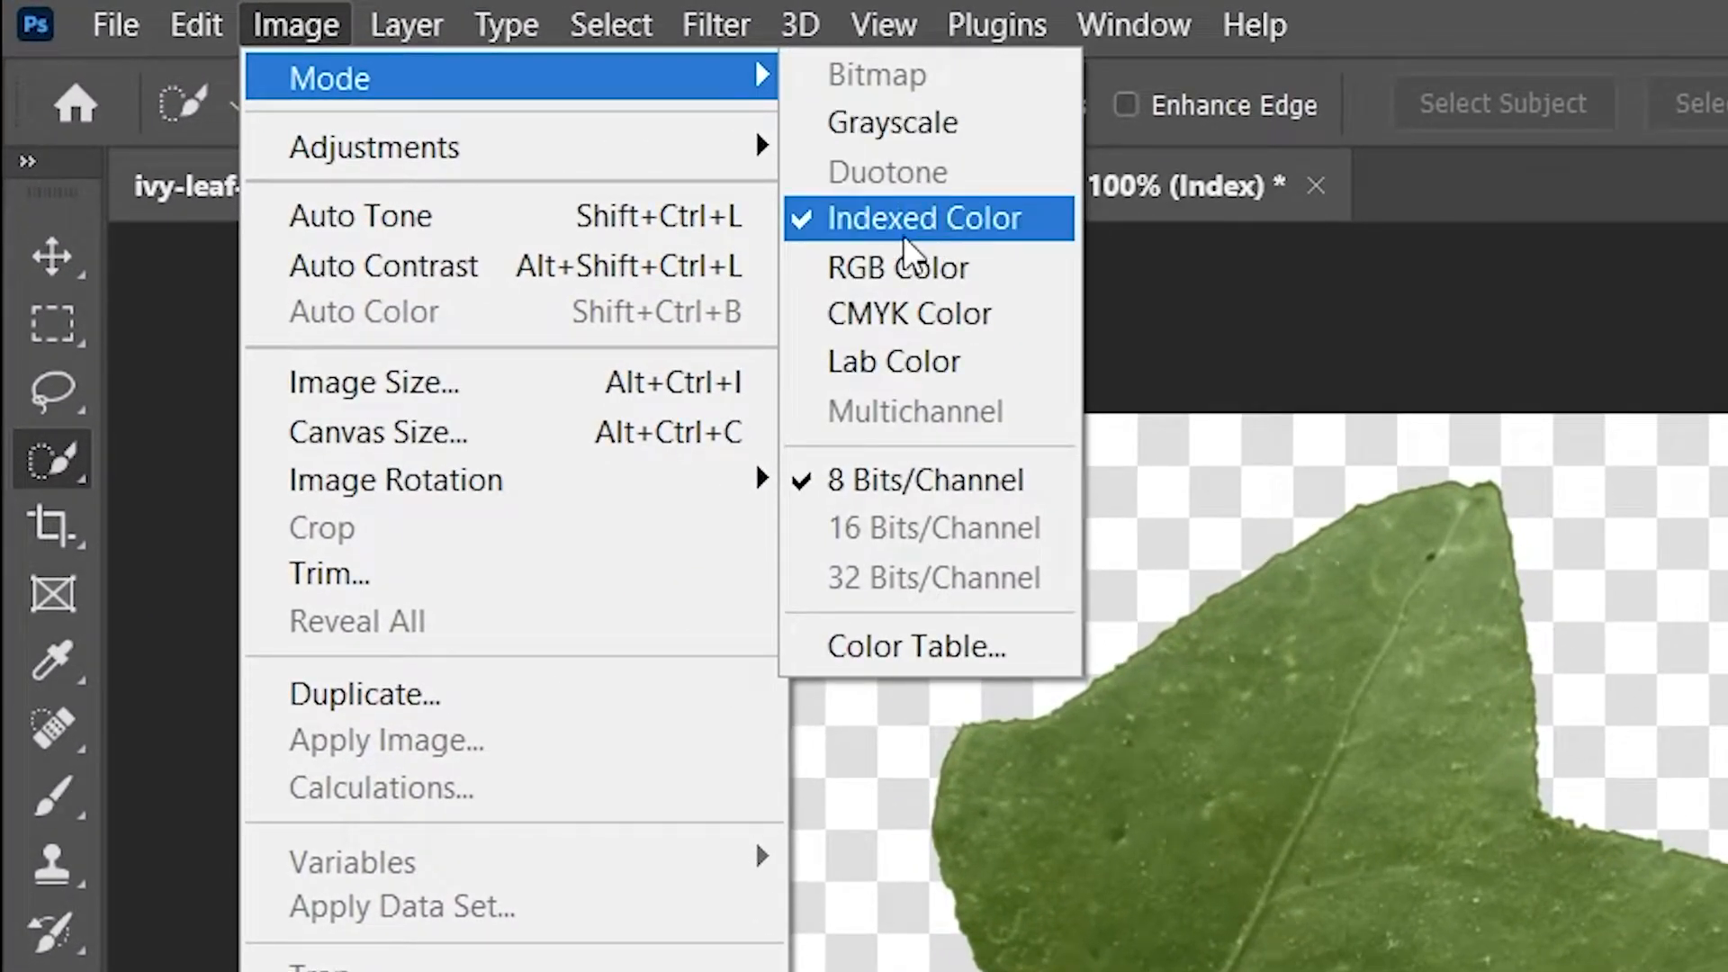
{"action": "left_click", "coordinate": [914, 266]}
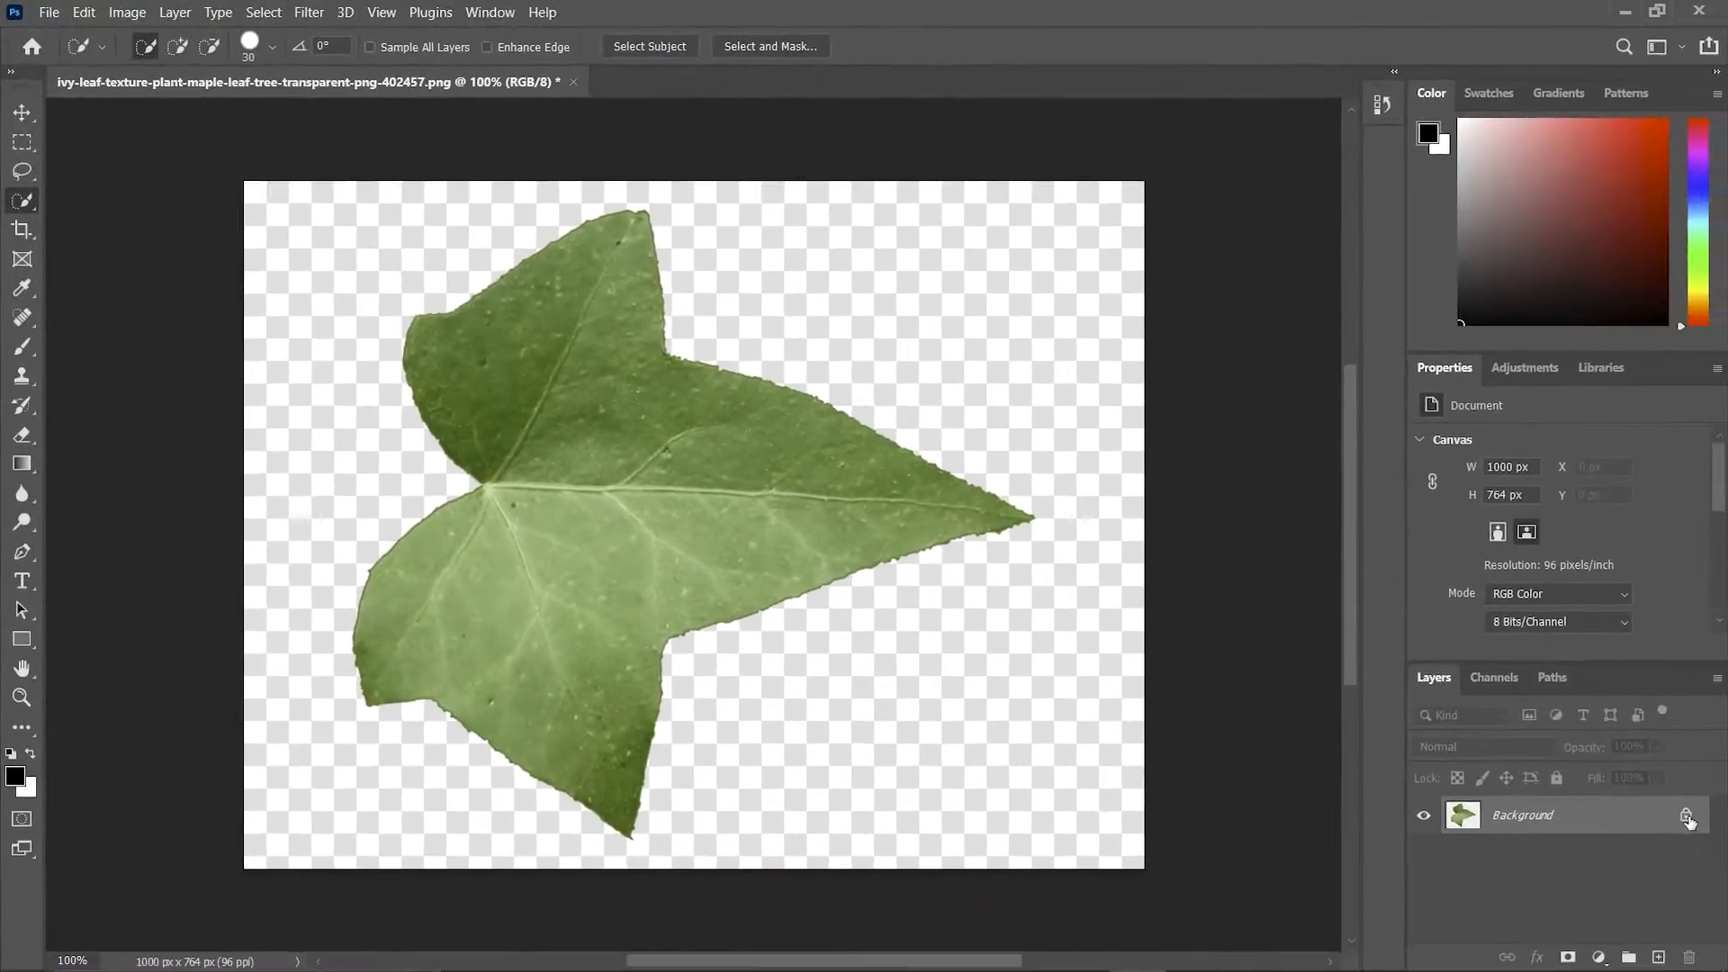
{"action": "left_click", "coordinate": [1688, 818]}
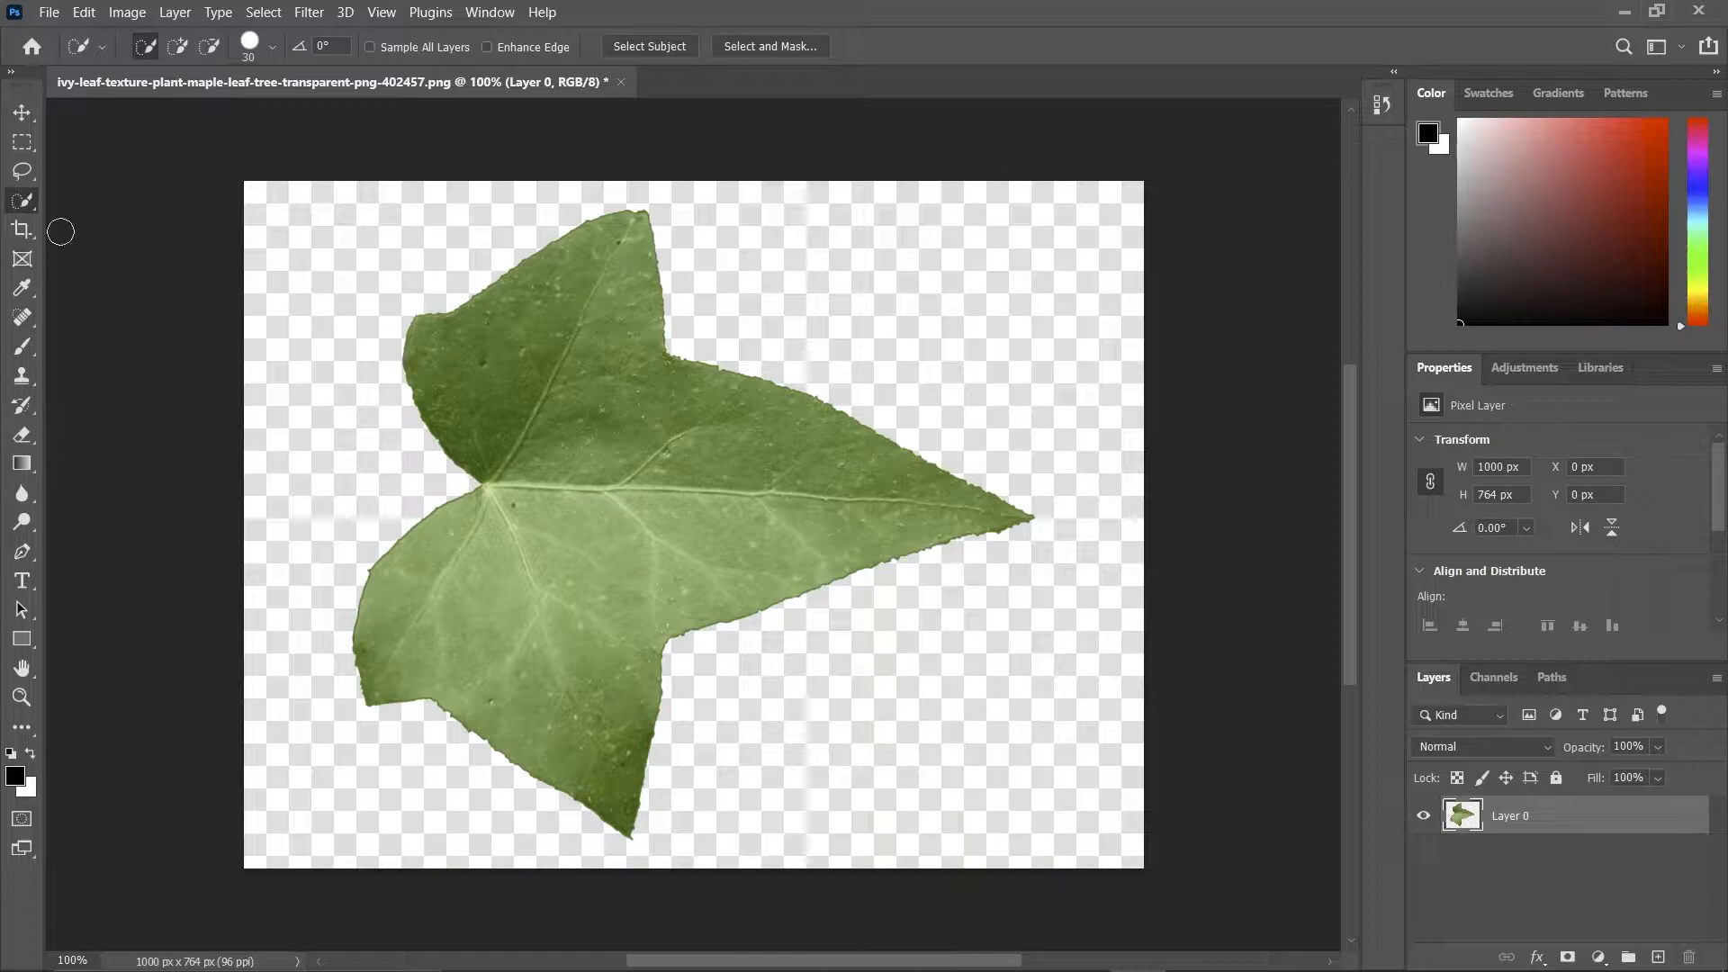
Select the whole leaf and mask out the checkered background around it.
{"action": "mouse_move", "coordinate": [645, 478]}
{"action": "left_mouse_down"}
{"action": "mouse_move", "coordinate": [514, 508]}
{"action": "mouse_move", "coordinate": [509, 350]}
{"action": "left_mouse_up"}
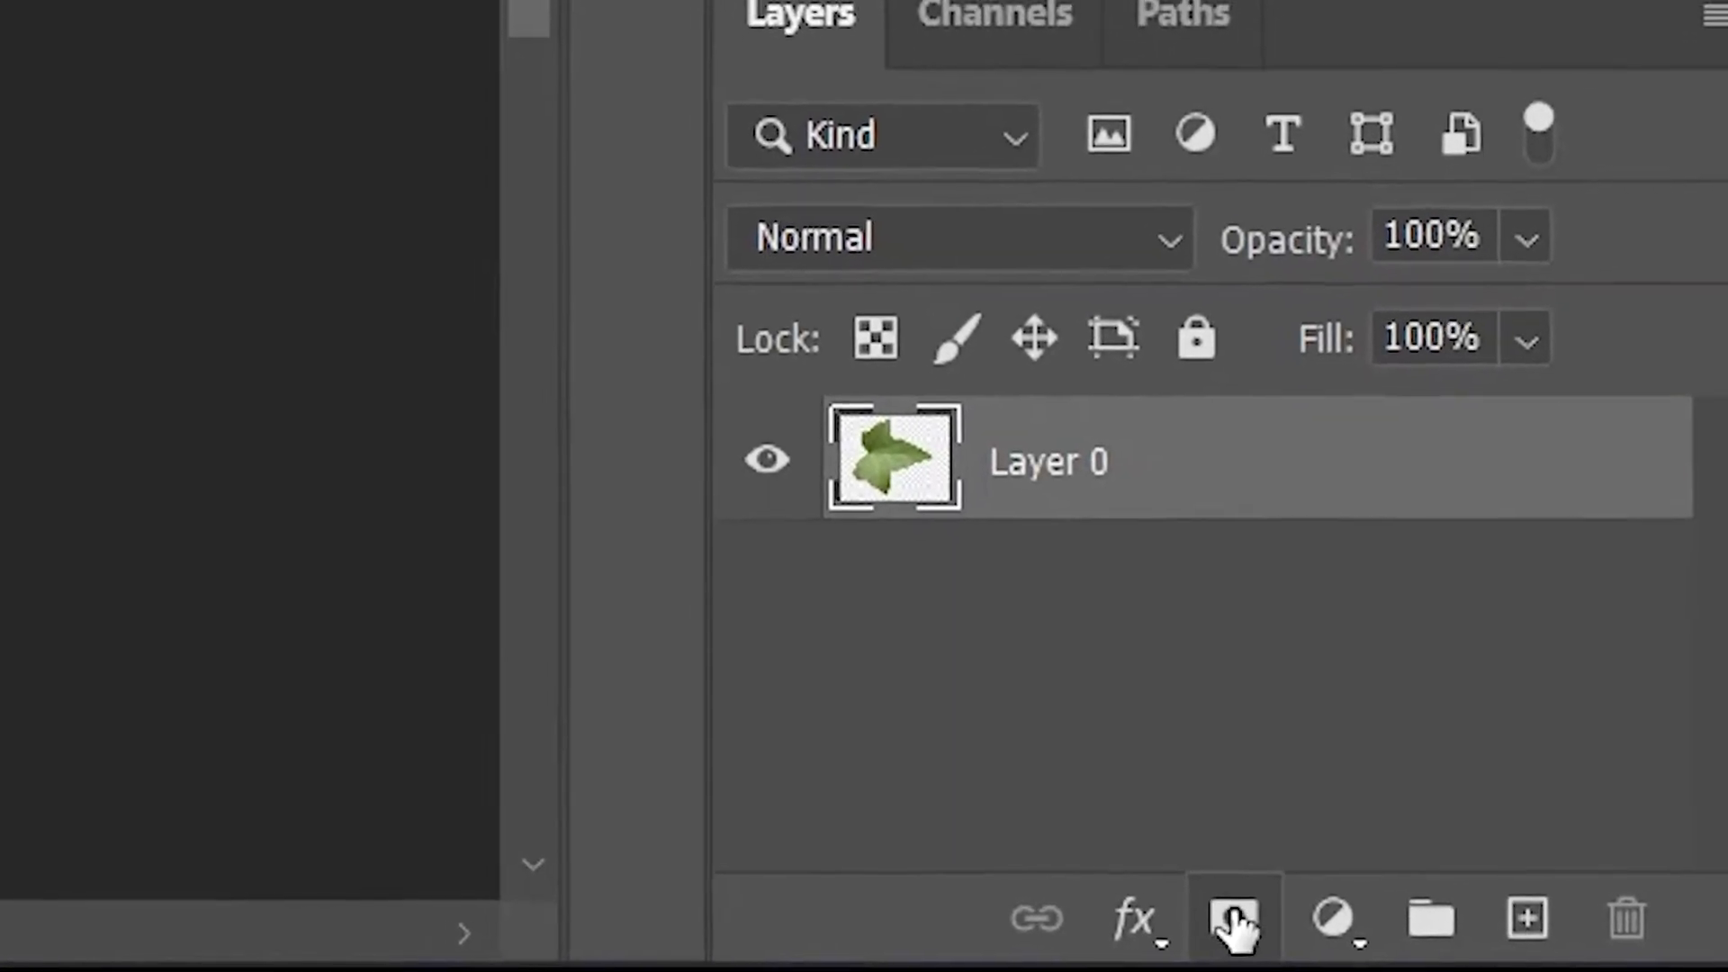
{"action": "left_click", "coordinate": [1496, 947]}
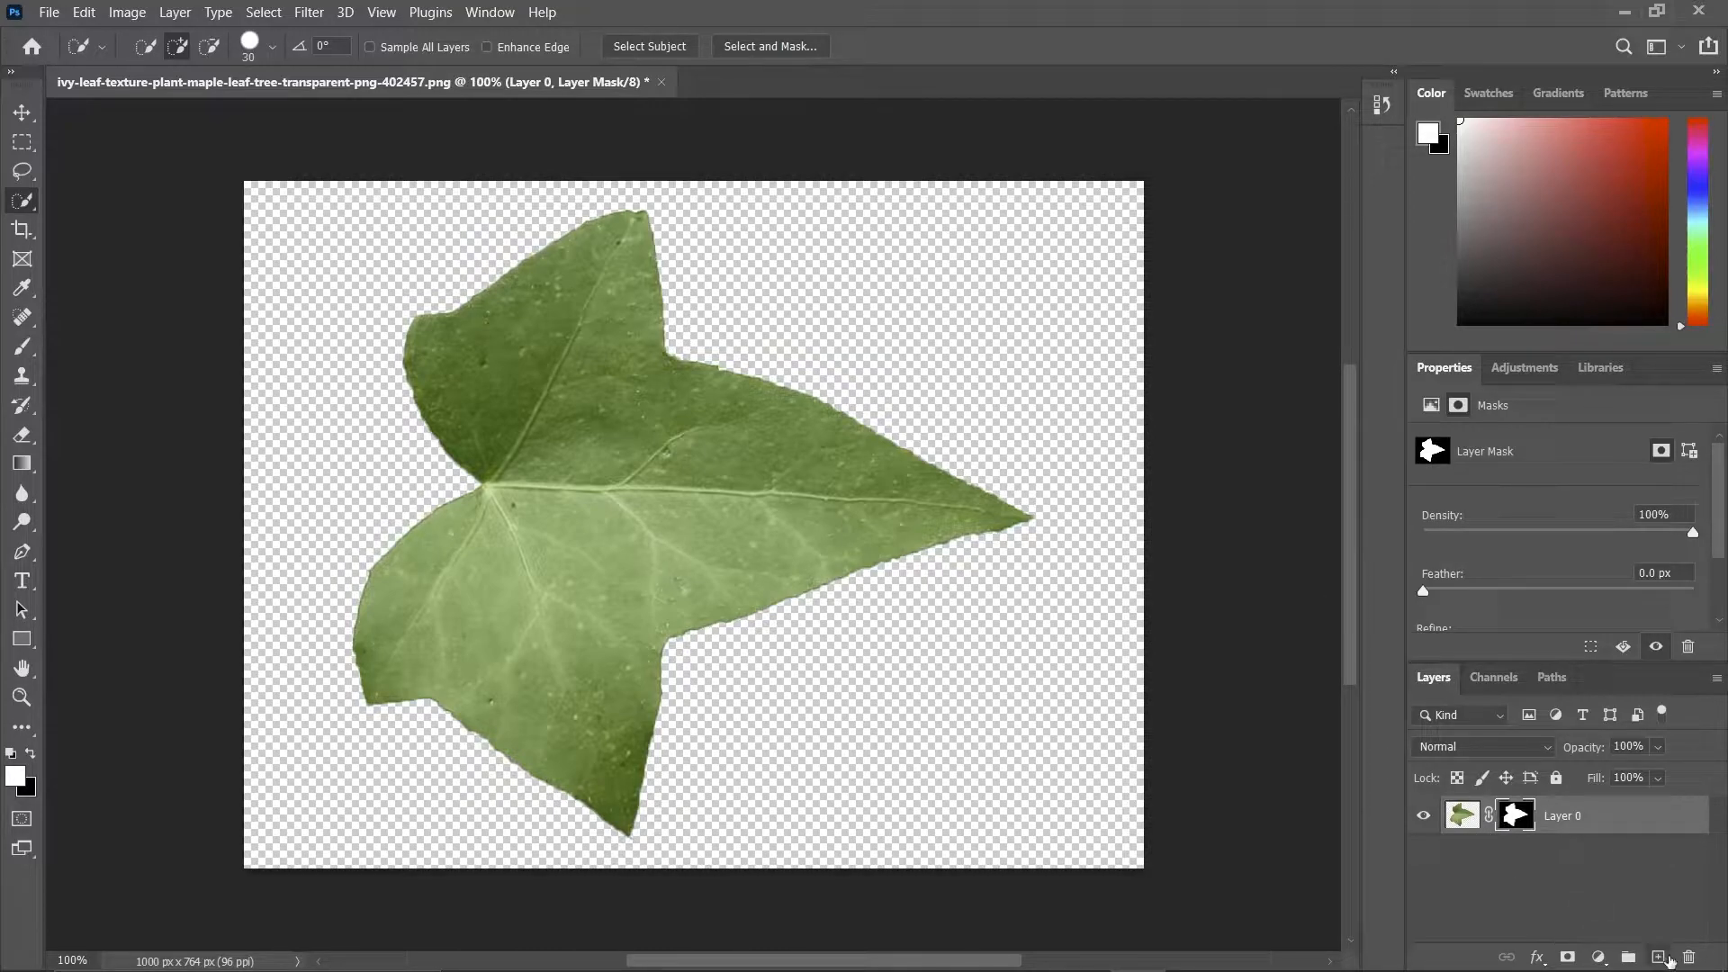
{"action": "left_click", "coordinate": [1659, 957]}
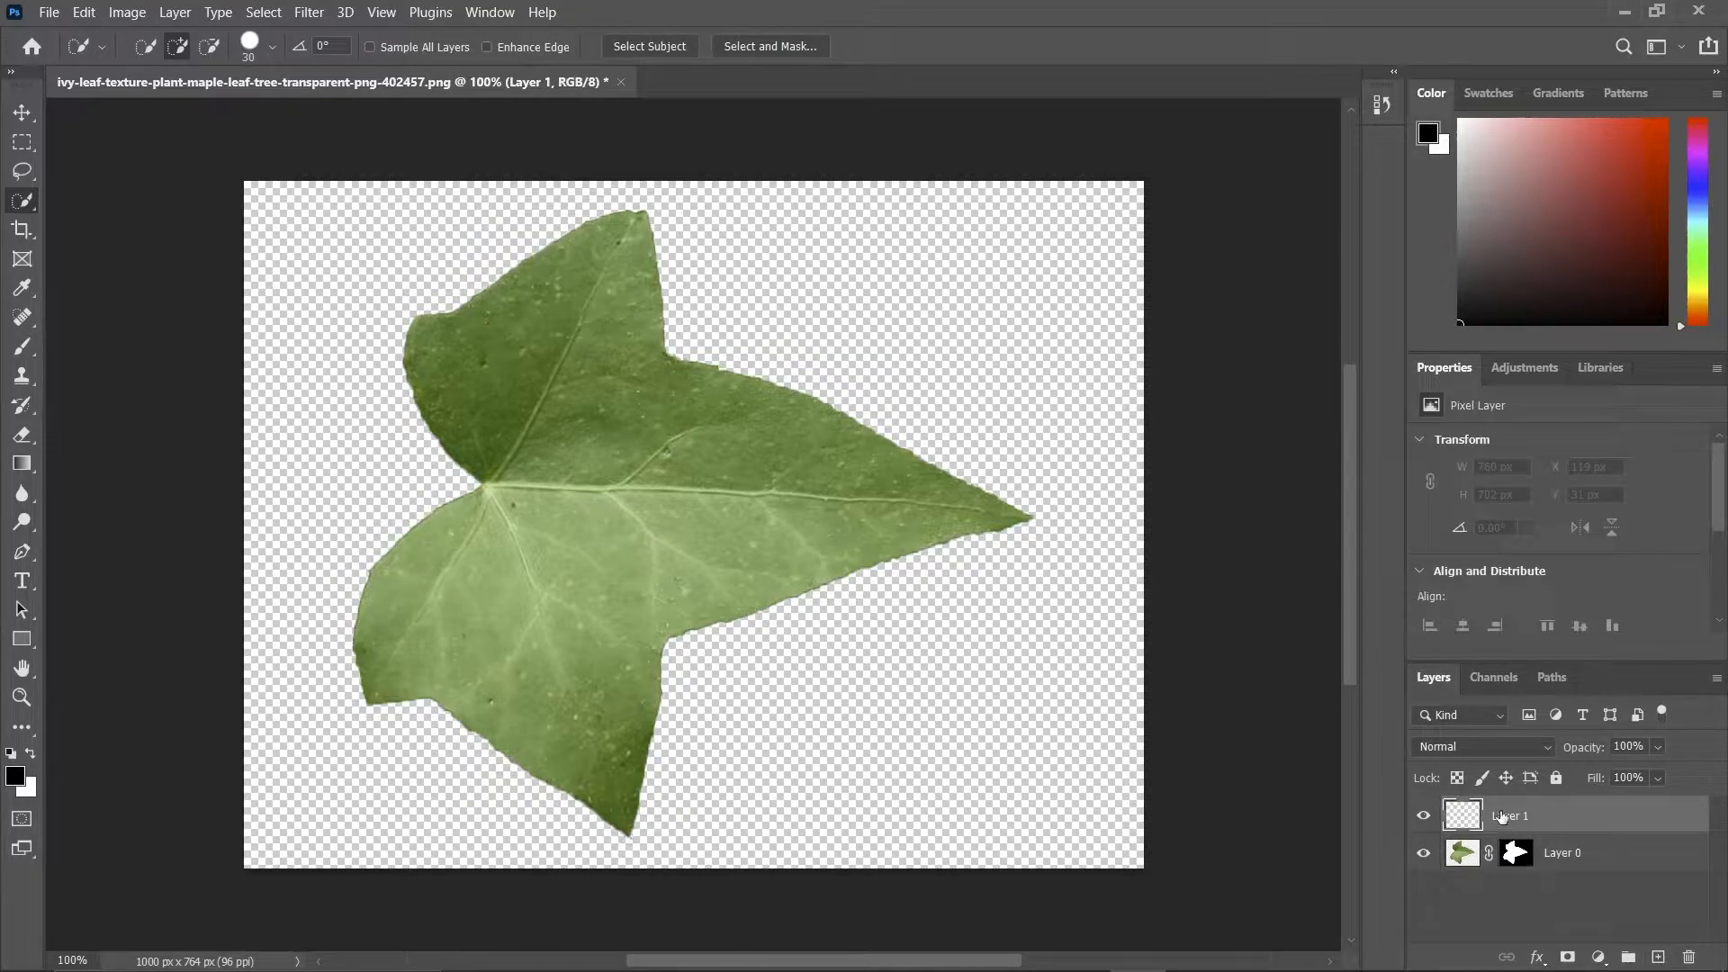
{"action": "key", "text": "Delete"}
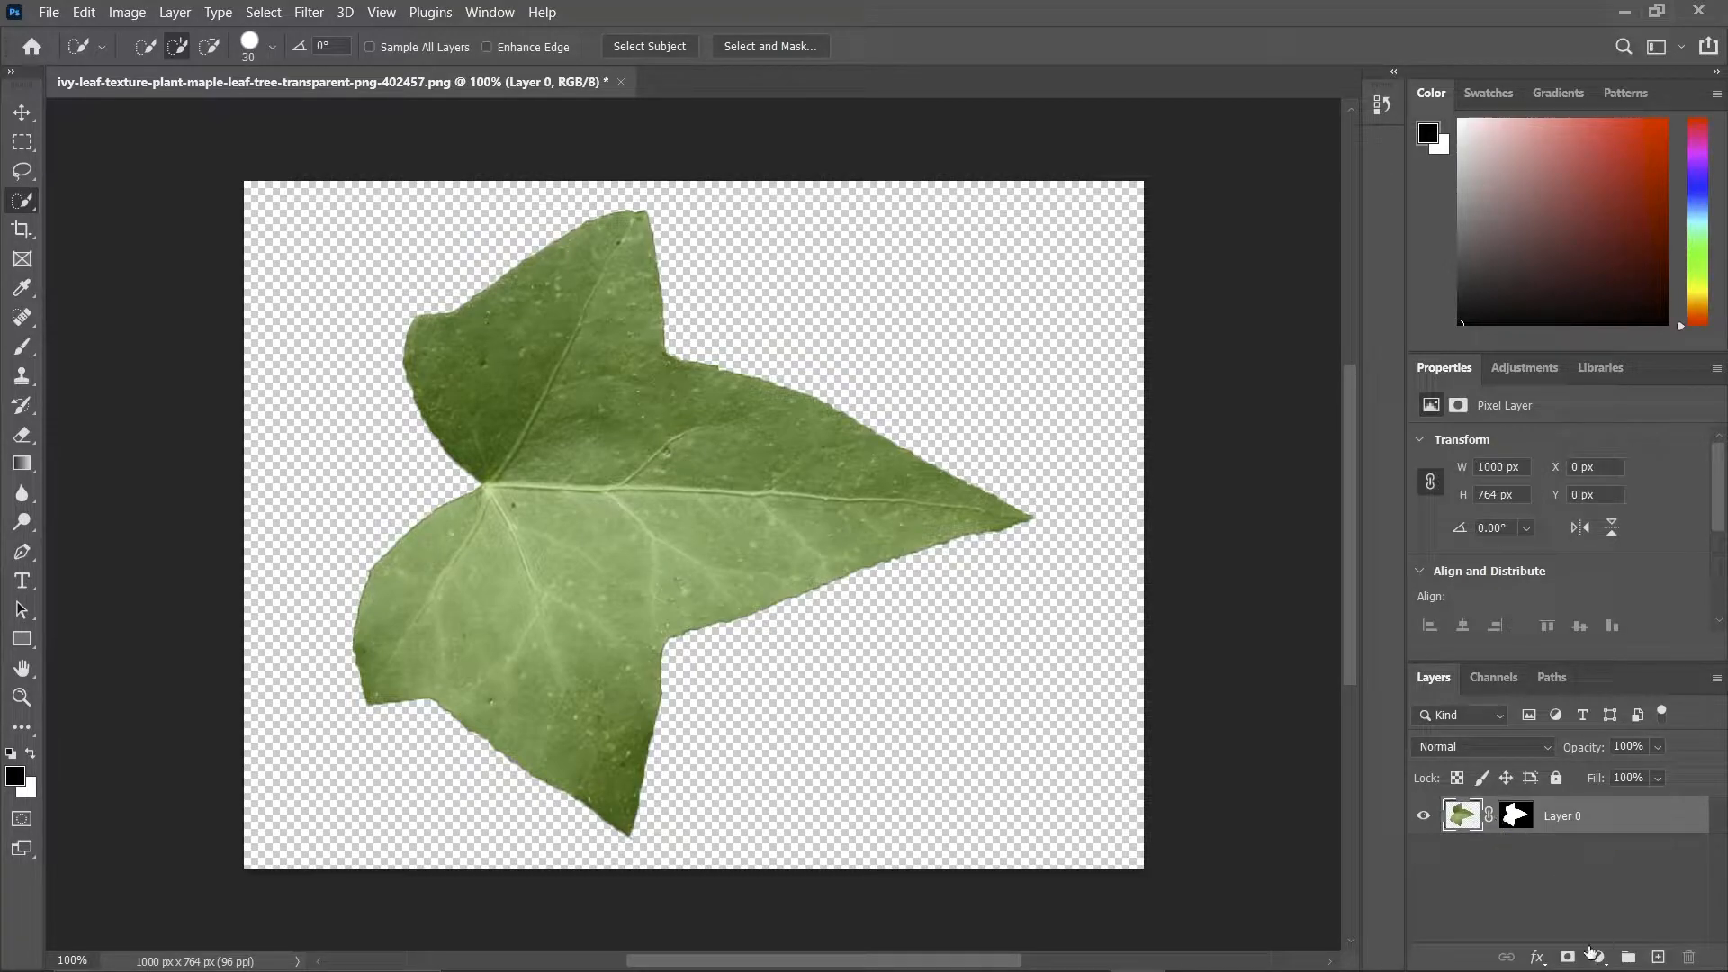
Add a solid color fill layer in red ff0000 and place it beneath the leaf layer.
{"action": "left_click", "coordinate": [1599, 957]}
{"action": "left_click", "coordinate": [1543, 558]}
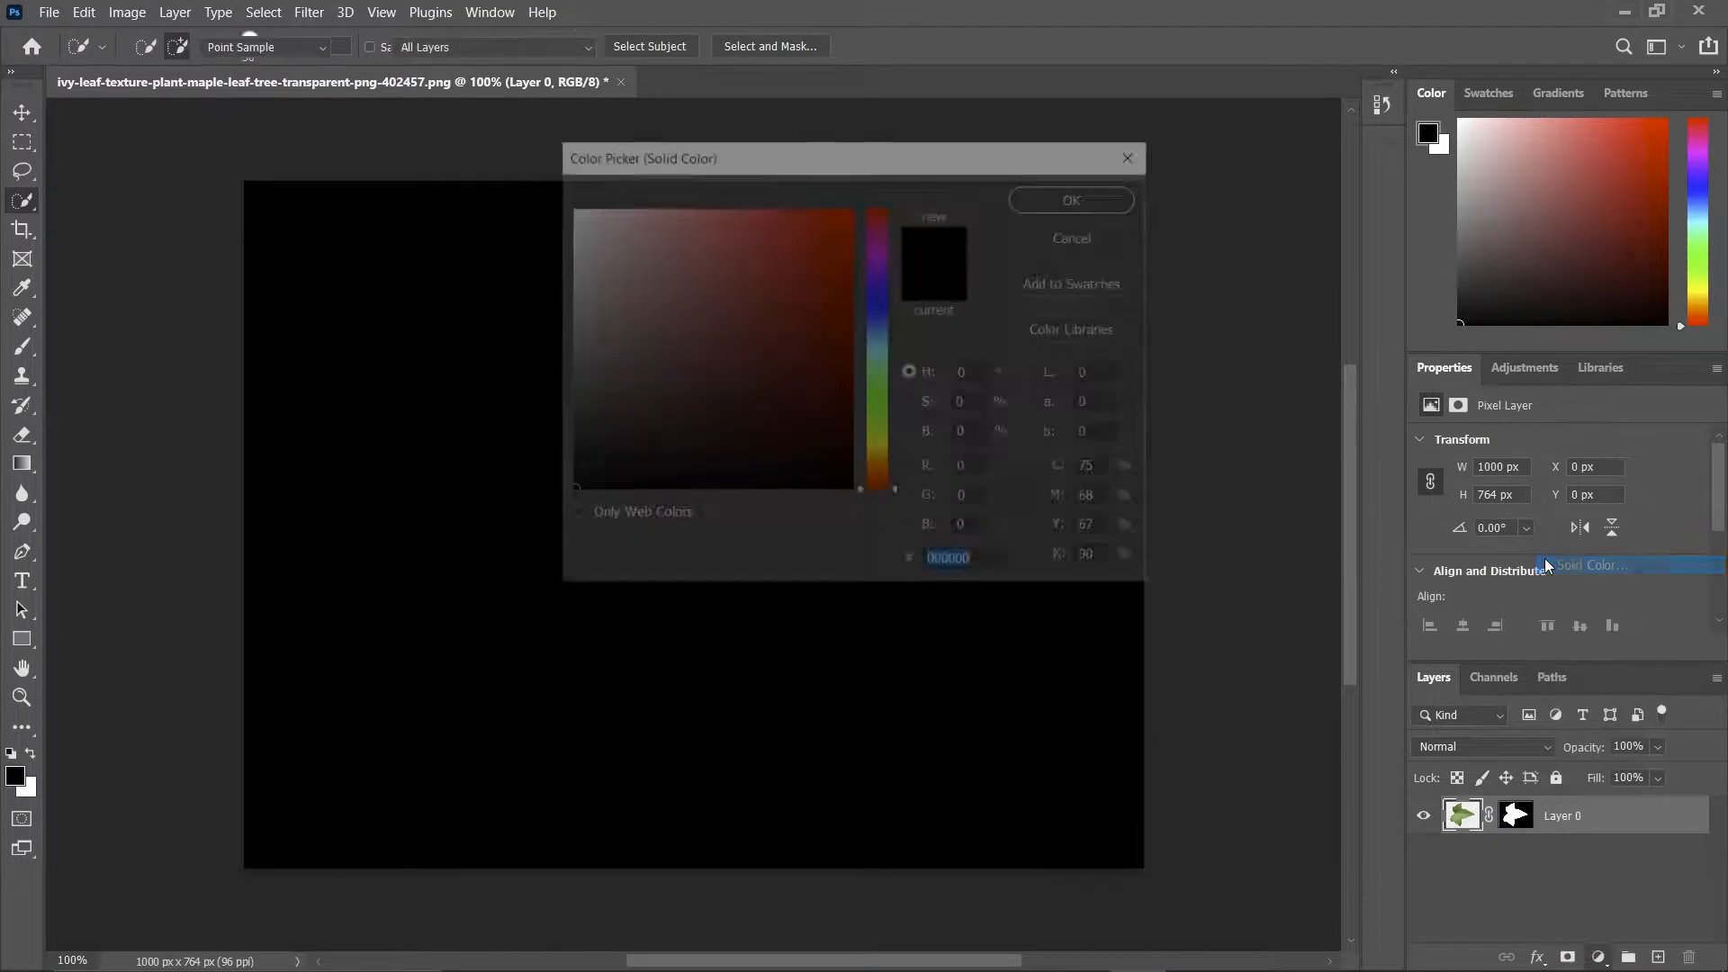
{"action": "left_click", "coordinate": [795, 280]}
{"action": "left_click_drag", "start_coordinate": [796, 280], "coordinate": [856, 203]}
{"action": "left_click", "coordinate": [1078, 197]}
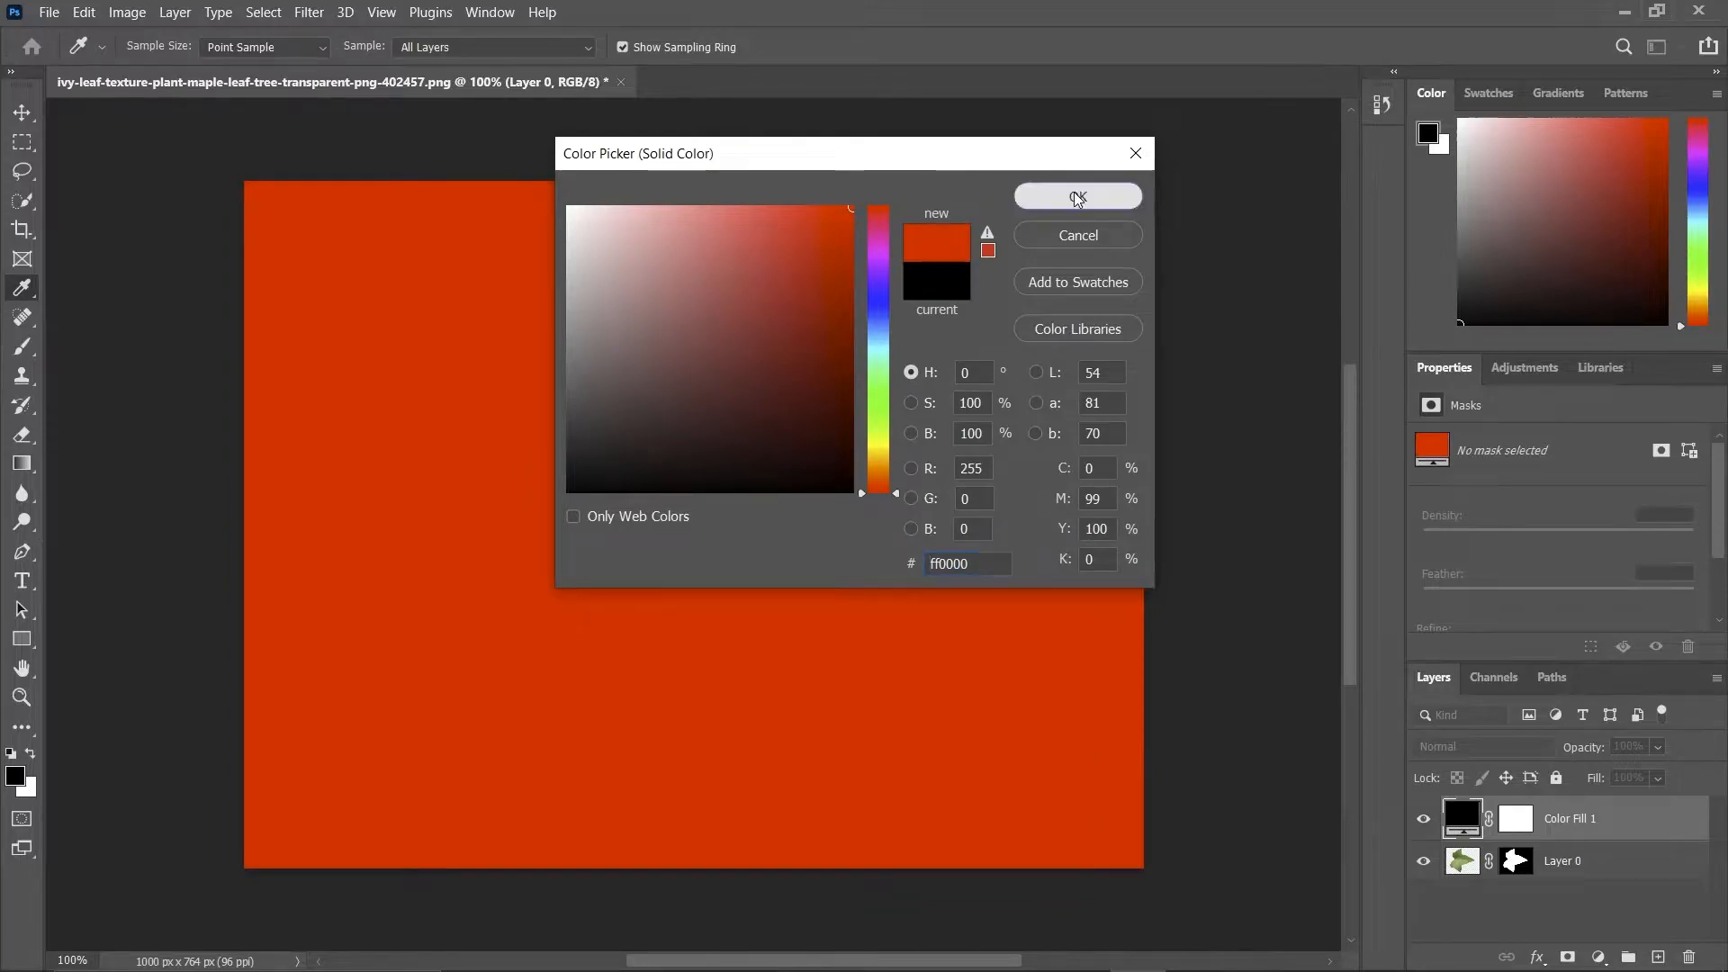
{"action": "left_click_drag", "start_coordinate": [1550, 826], "coordinate": [1539, 911]}
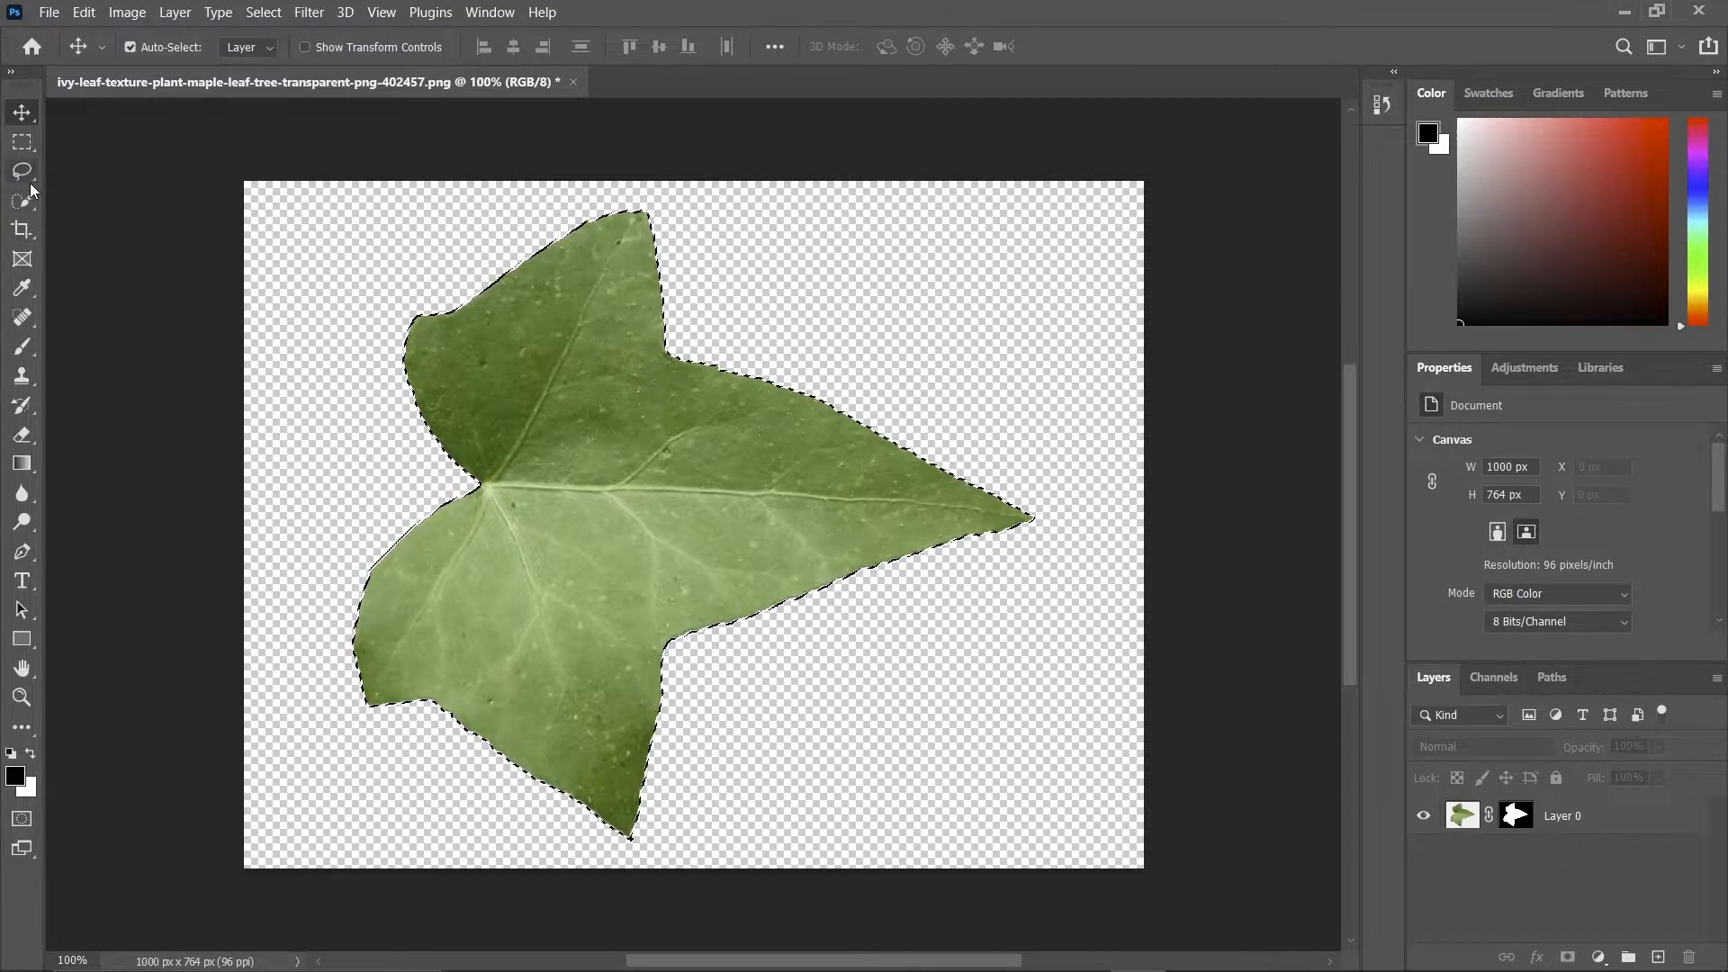
Target the leaf layer's image with the Clone Stamp Tool and clear the leaf selection.
{"action": "left_click", "coordinate": [1465, 815]}
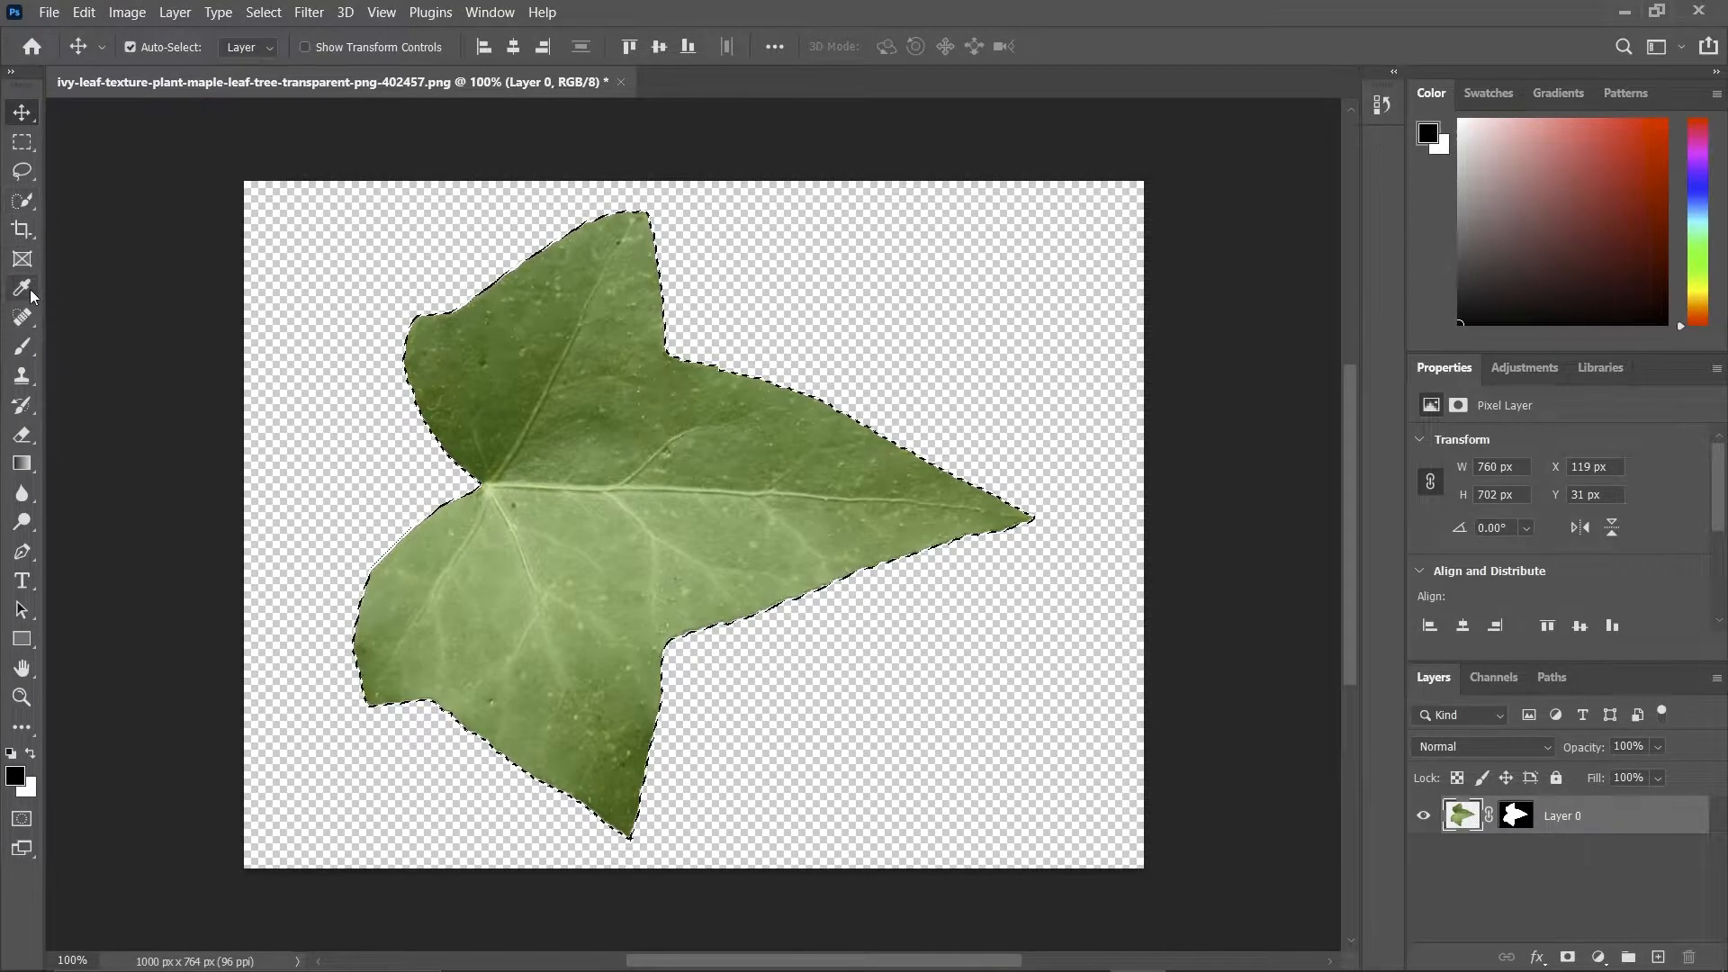
{"action": "left_click", "coordinate": [22, 317]}
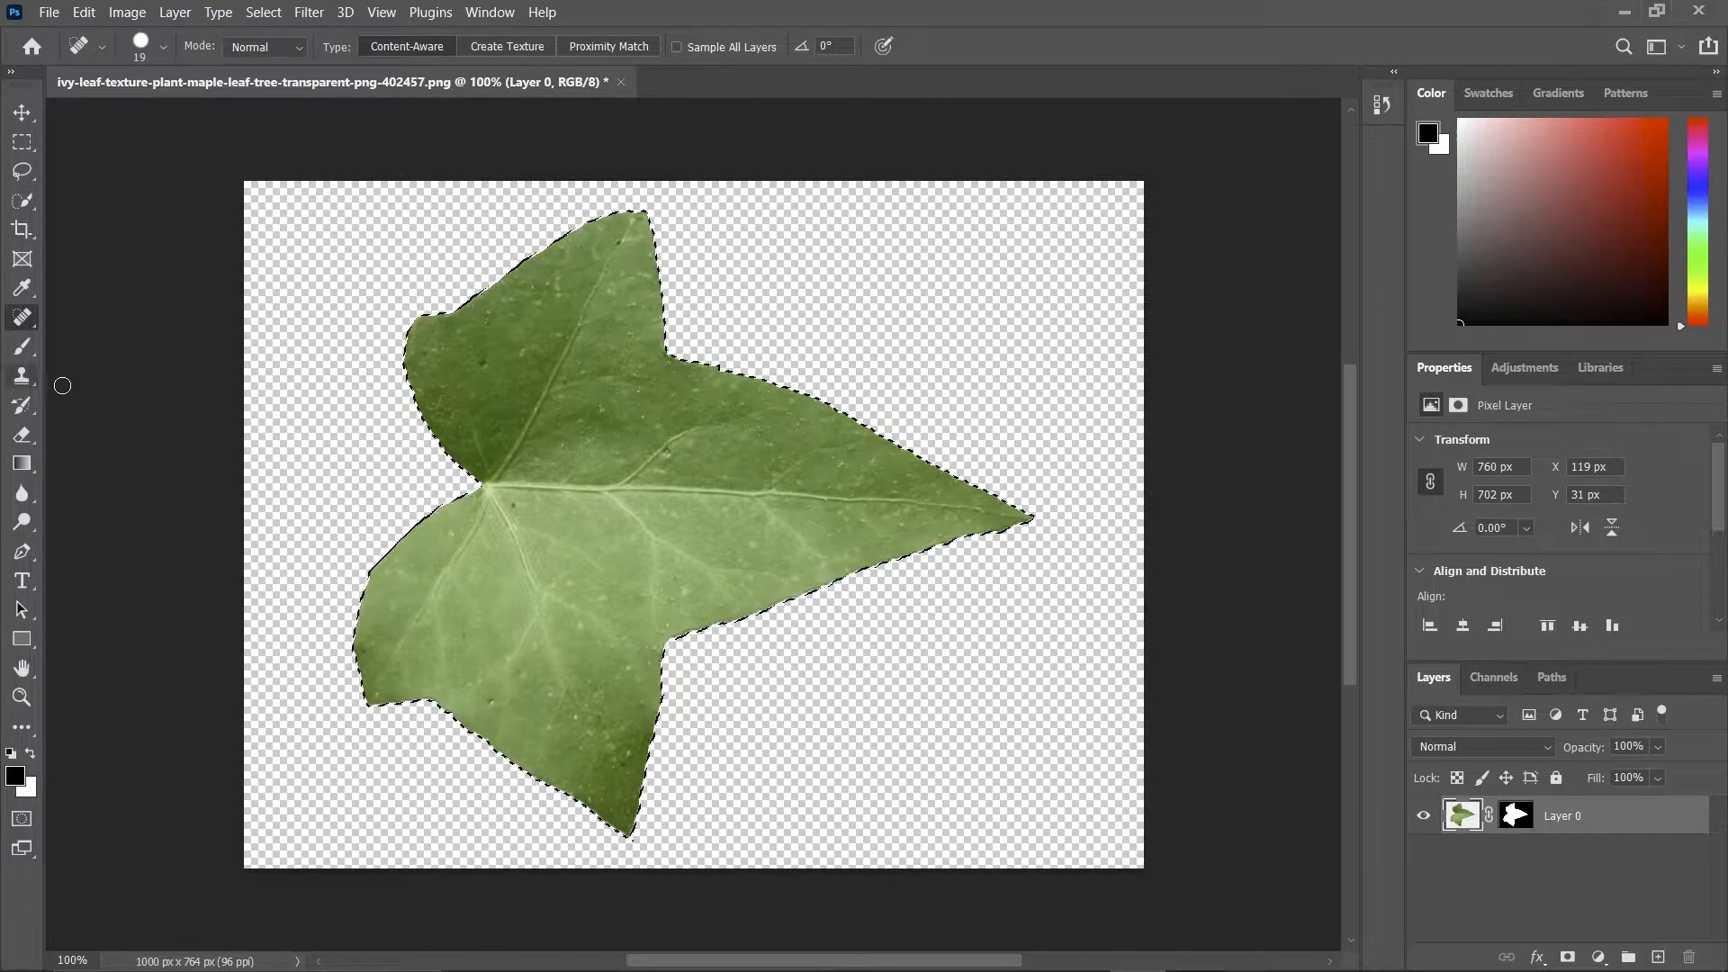
{"action": "left_click", "coordinate": [24, 376]}
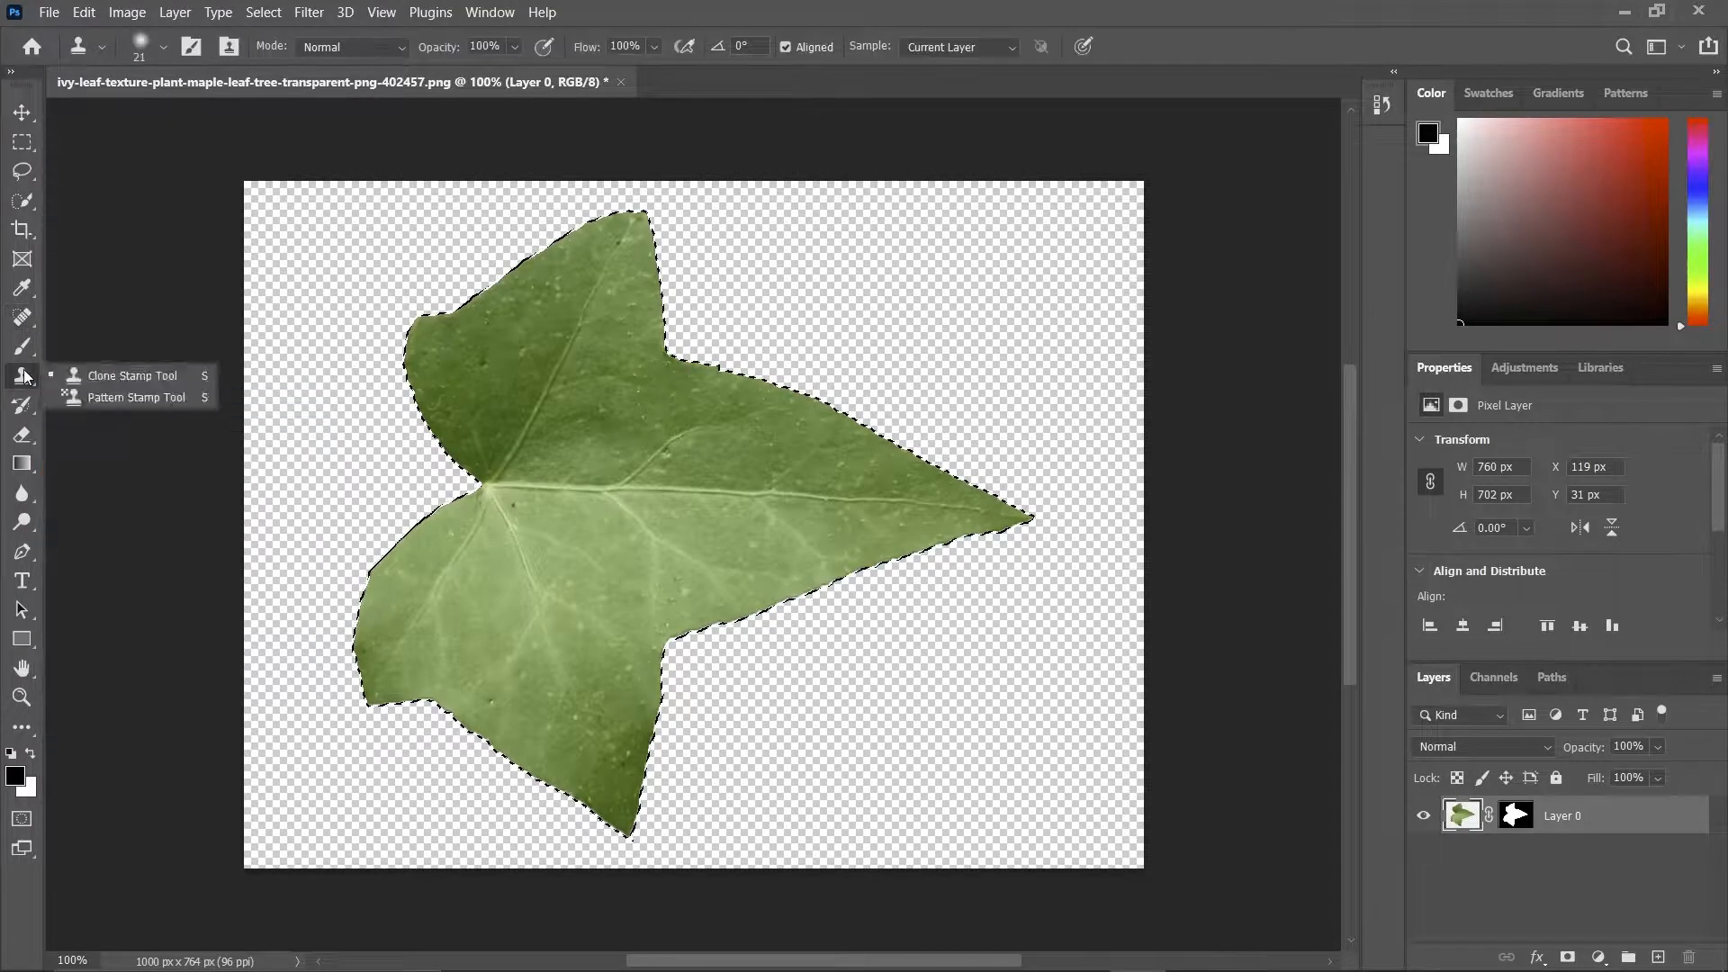
{"action": "key", "text": "ctrl+d"}
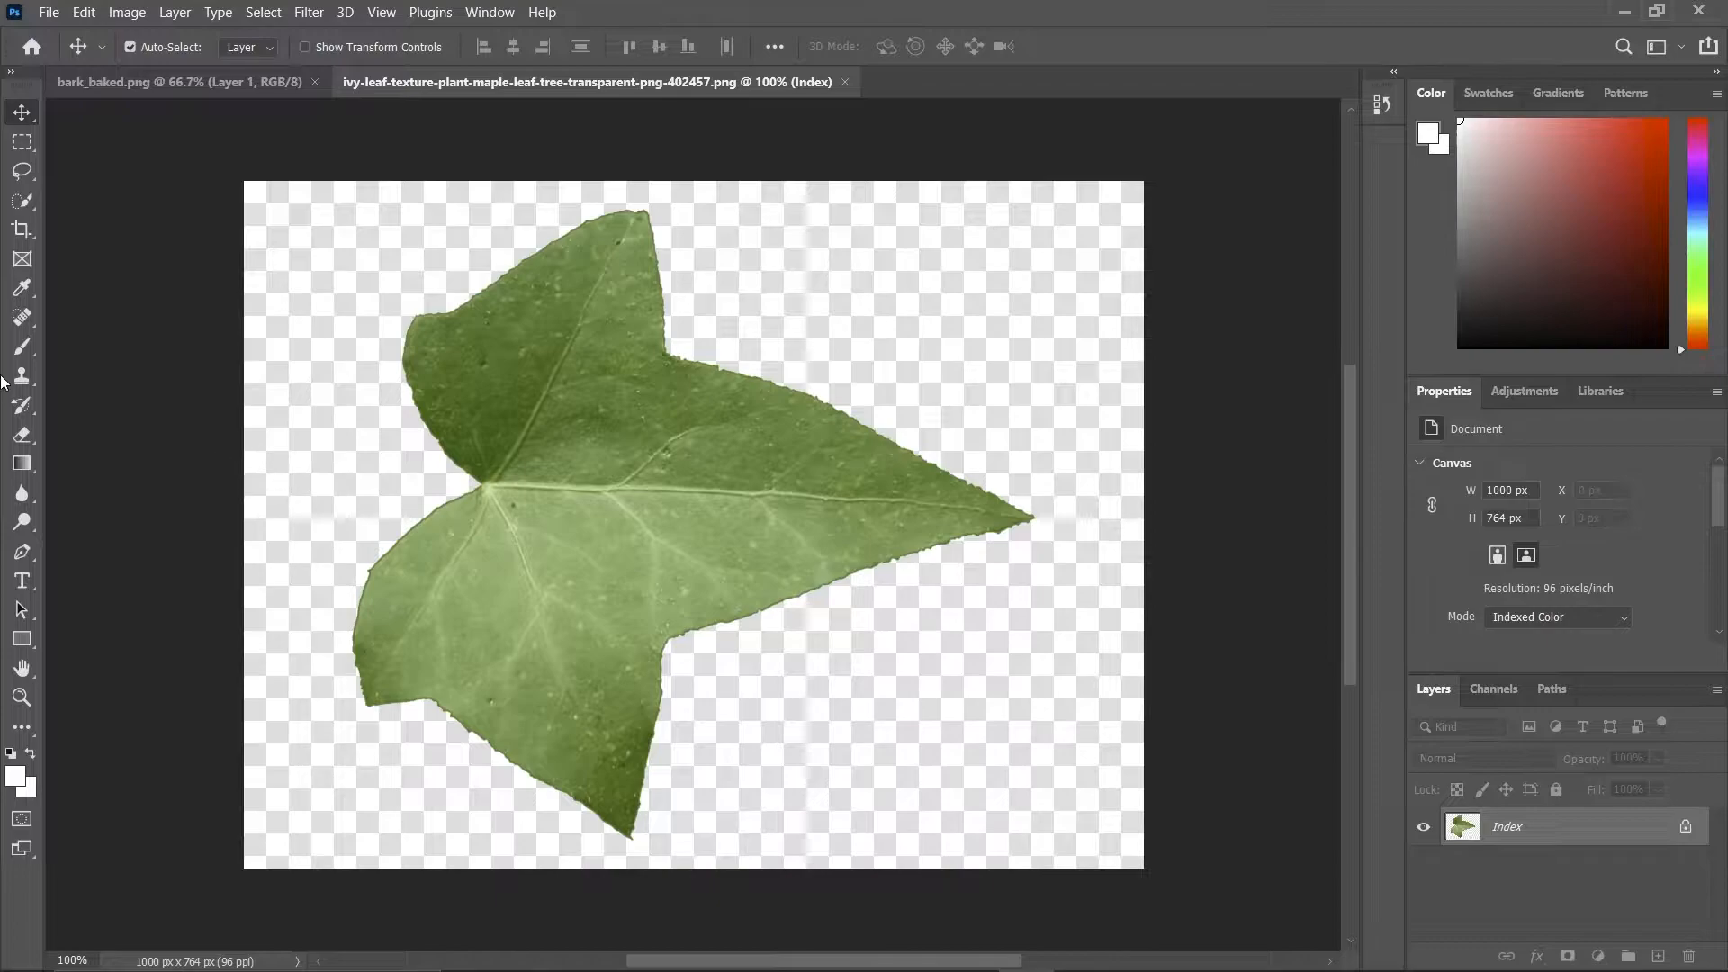
Clone the leaf's central vein outward from the base with the Clone Stamp Tool to paint a short stem.
{"action": "left_click", "coordinate": [22, 375]}
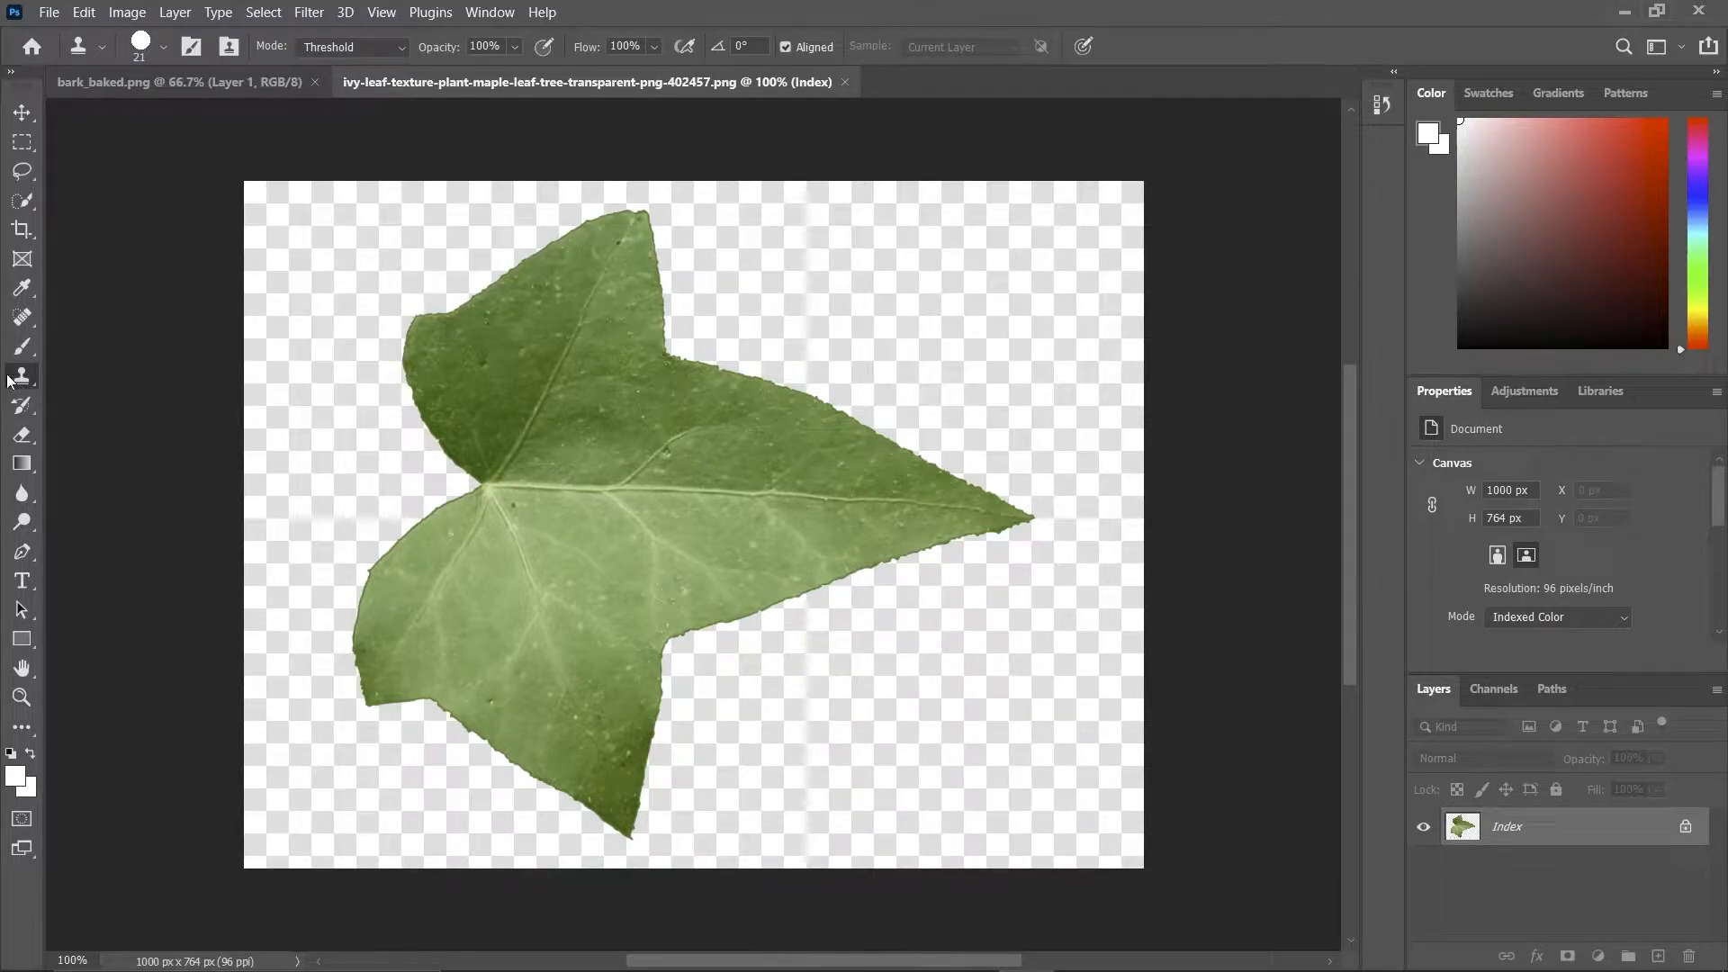
{"action": "left_click", "coordinate": [682, 464]}
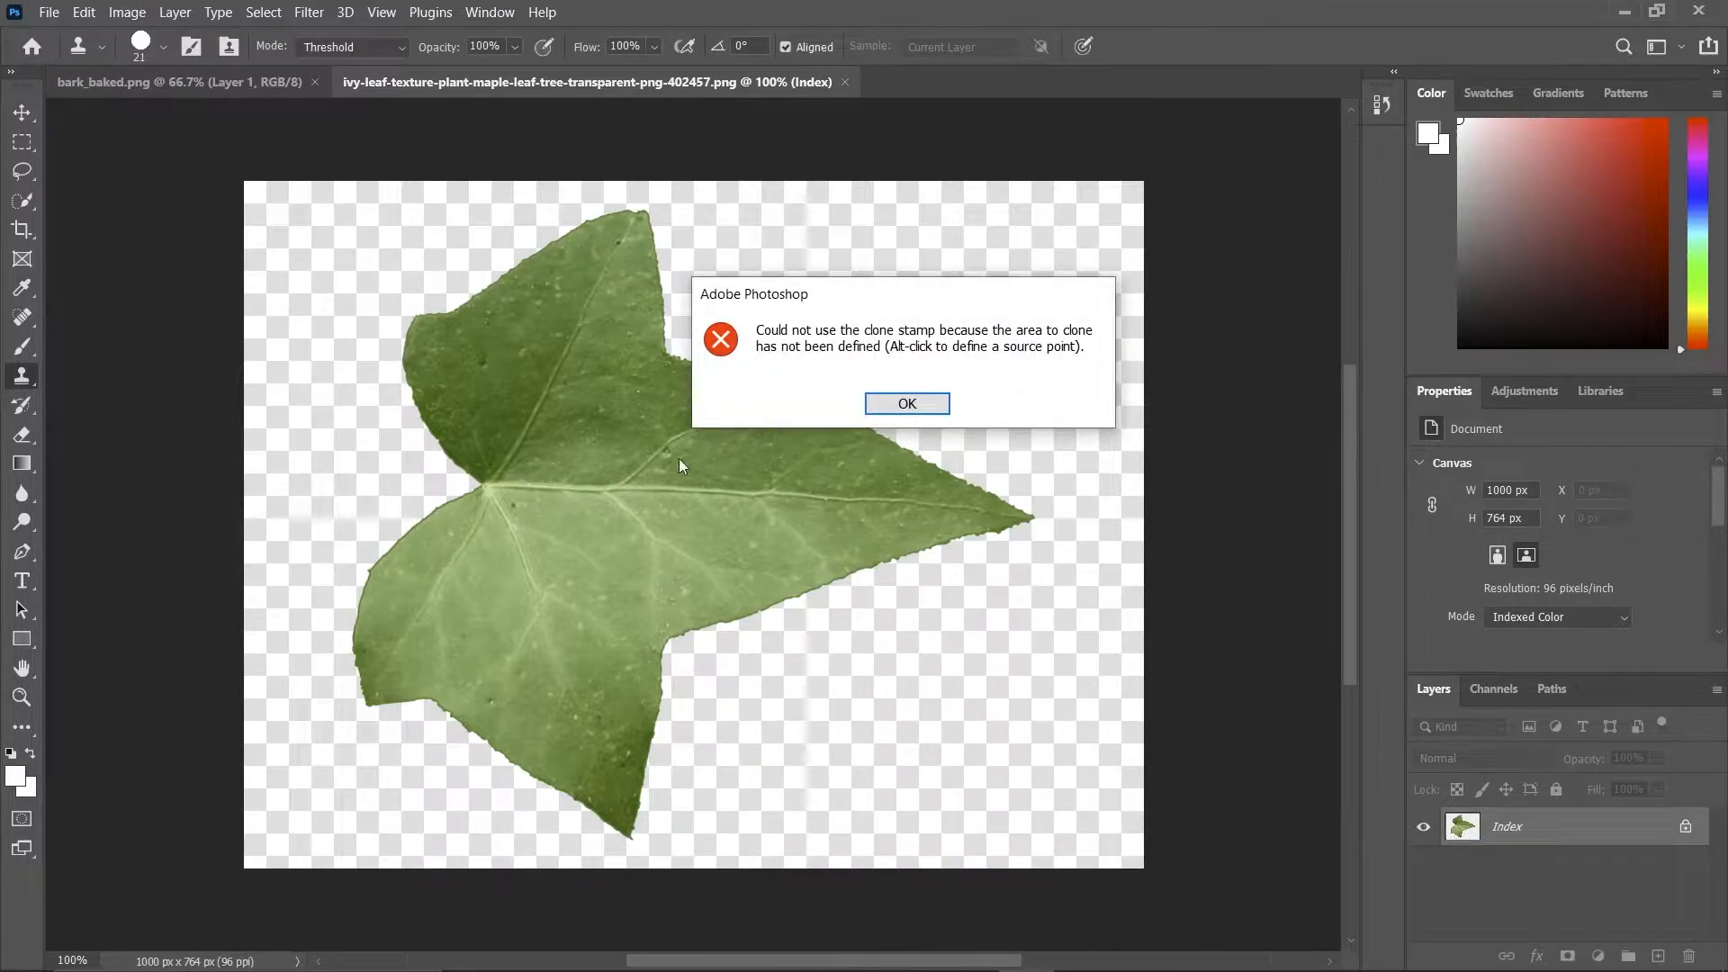
{"action": "left_click", "coordinate": [913, 402]}
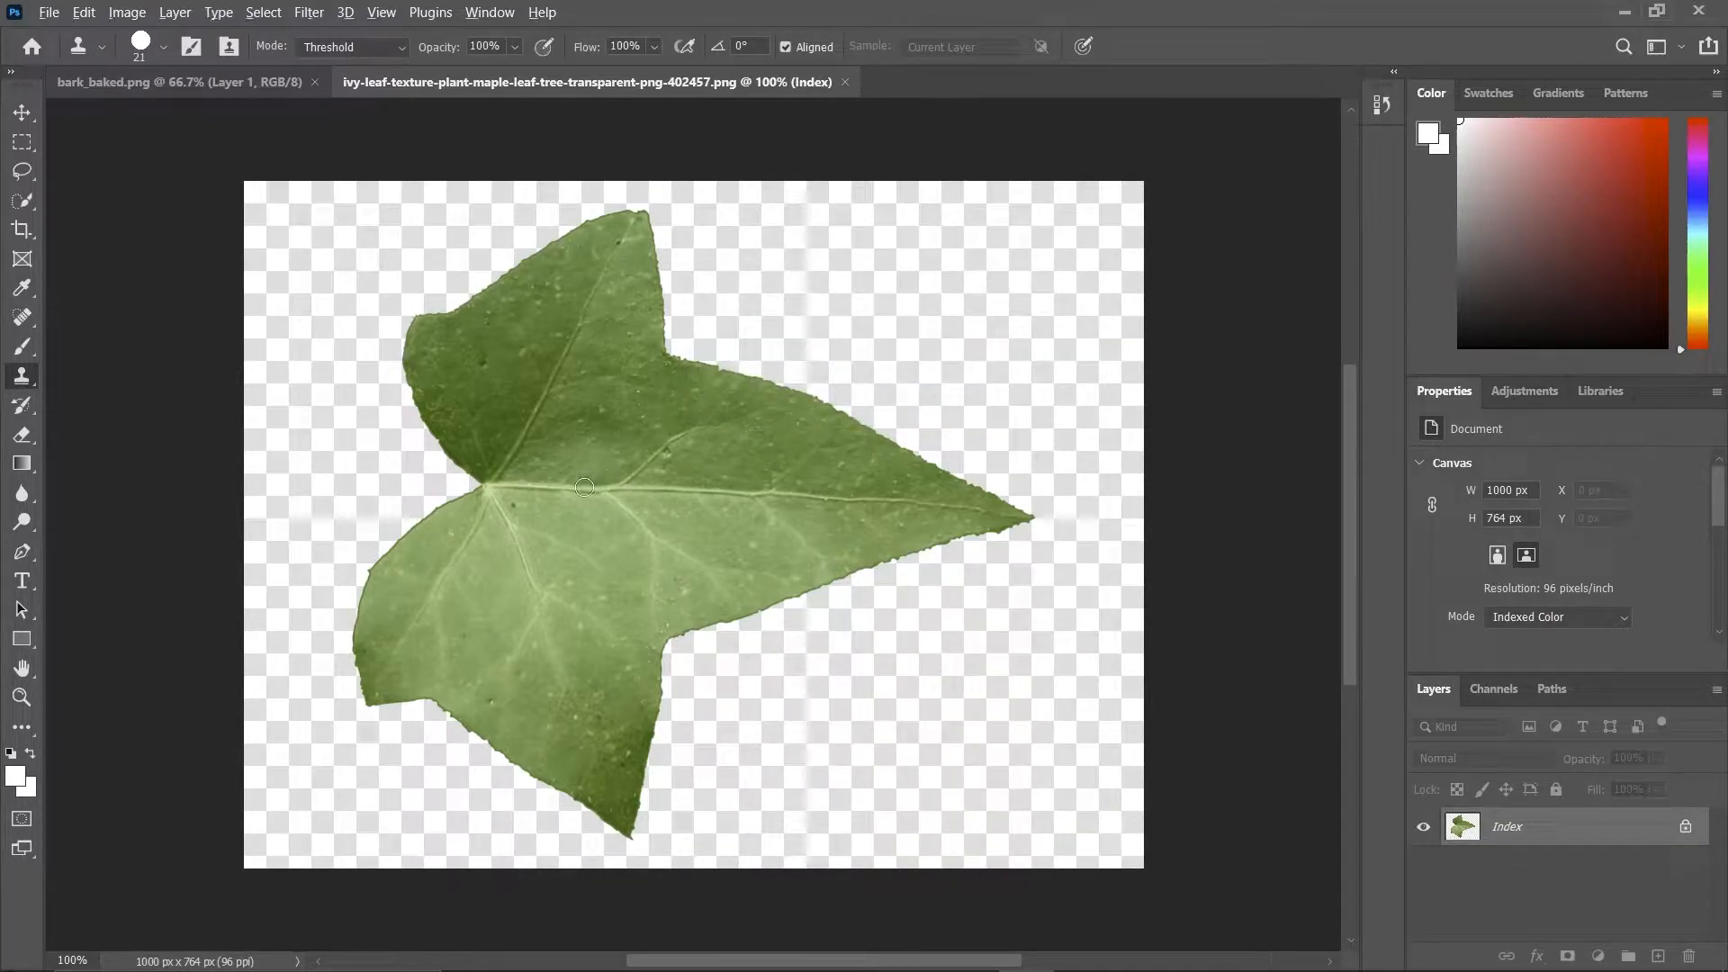
{"action": "left_click", "coordinate": [585, 489], "text": "alt"}
{"action": "left_click", "coordinate": [591, 489], "text": "alt"}
{"action": "left_click", "coordinate": [480, 485]}
{"action": "left_click_drag", "start_coordinate": [479, 485], "coordinate": [389, 486]}
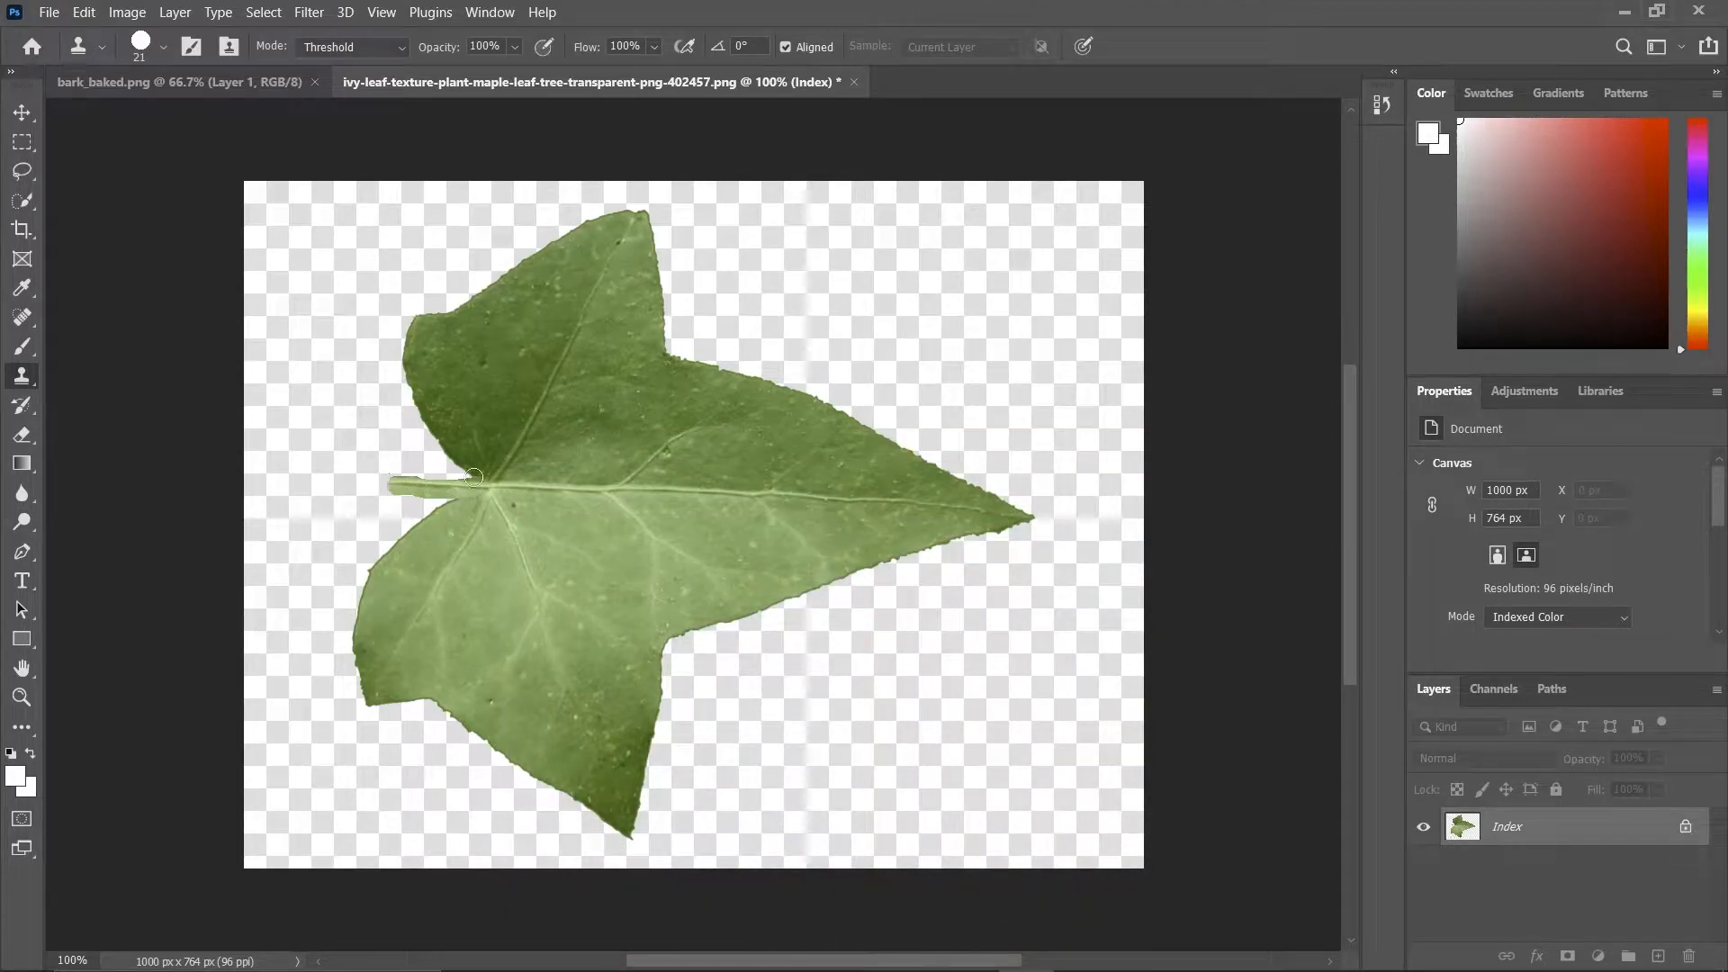
Quick-select the leaf together with its cloned stem and apply the selection as a layer mask.
{"action": "key", "text": "w"}
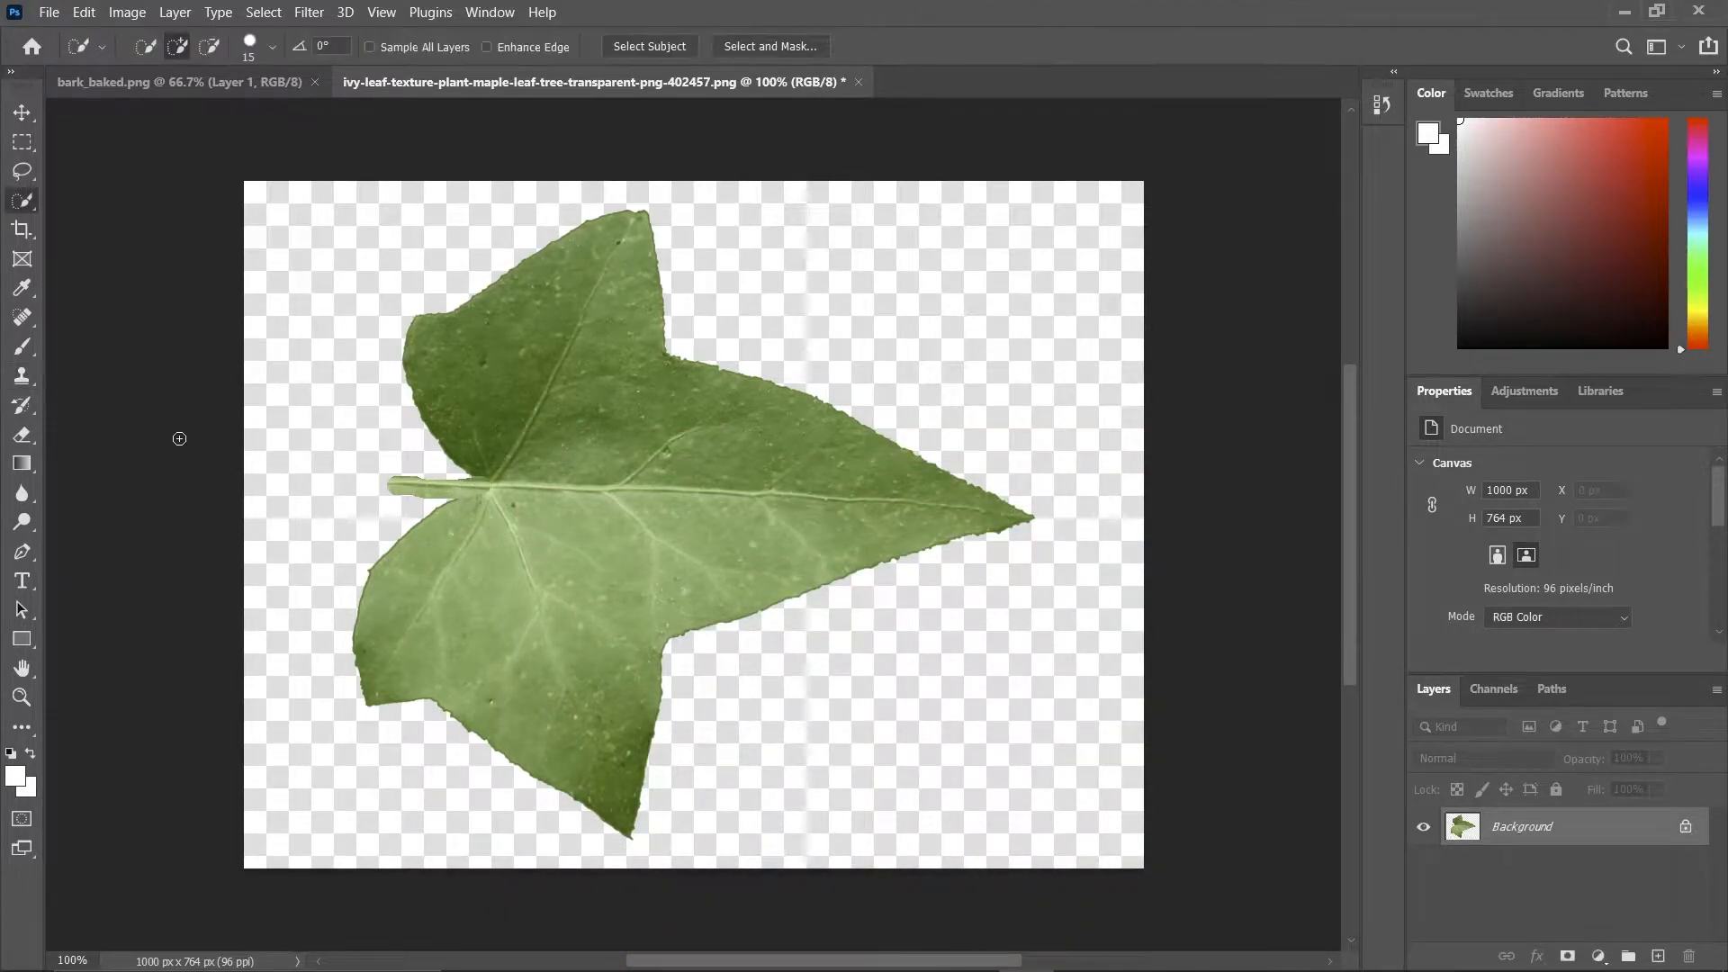
{"action": "mouse_move", "coordinate": [605, 552]}
{"action": "left_mouse_down"}
{"action": "mouse_move", "coordinate": [504, 378]}
{"action": "mouse_move", "coordinate": [423, 491]}
{"action": "mouse_move", "coordinate": [459, 510]}
{"action": "mouse_move", "coordinate": [477, 558]}
{"action": "left_mouse_up"}
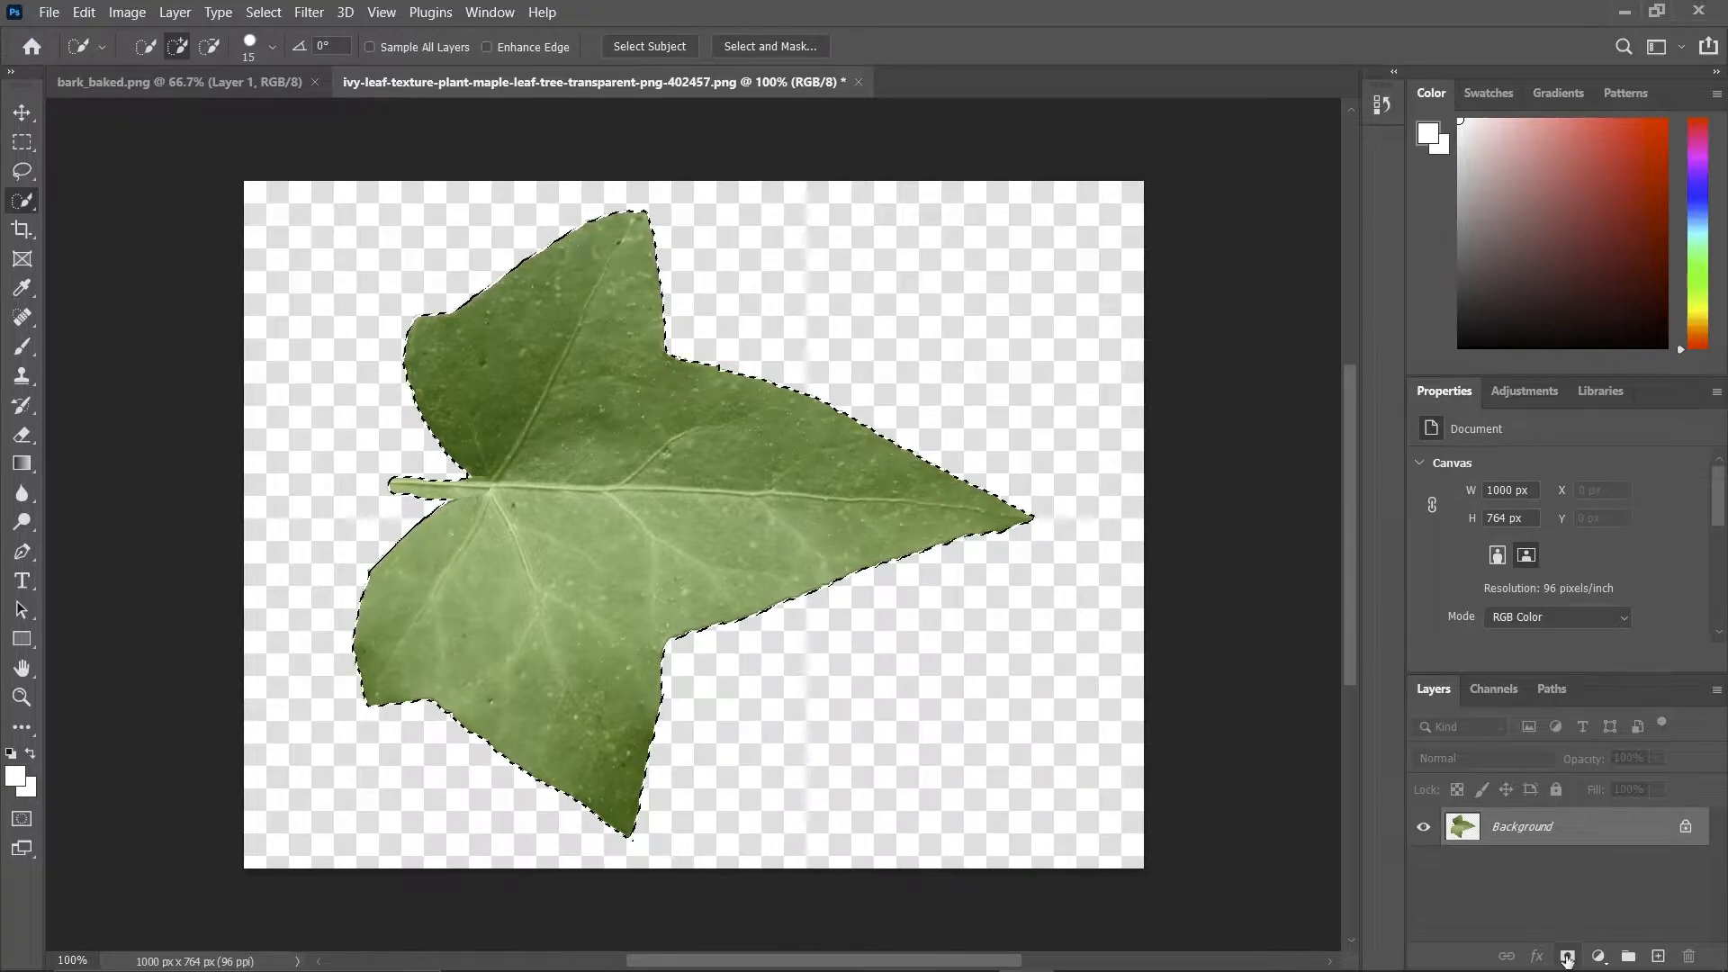
{"action": "left_click", "coordinate": [1567, 957]}
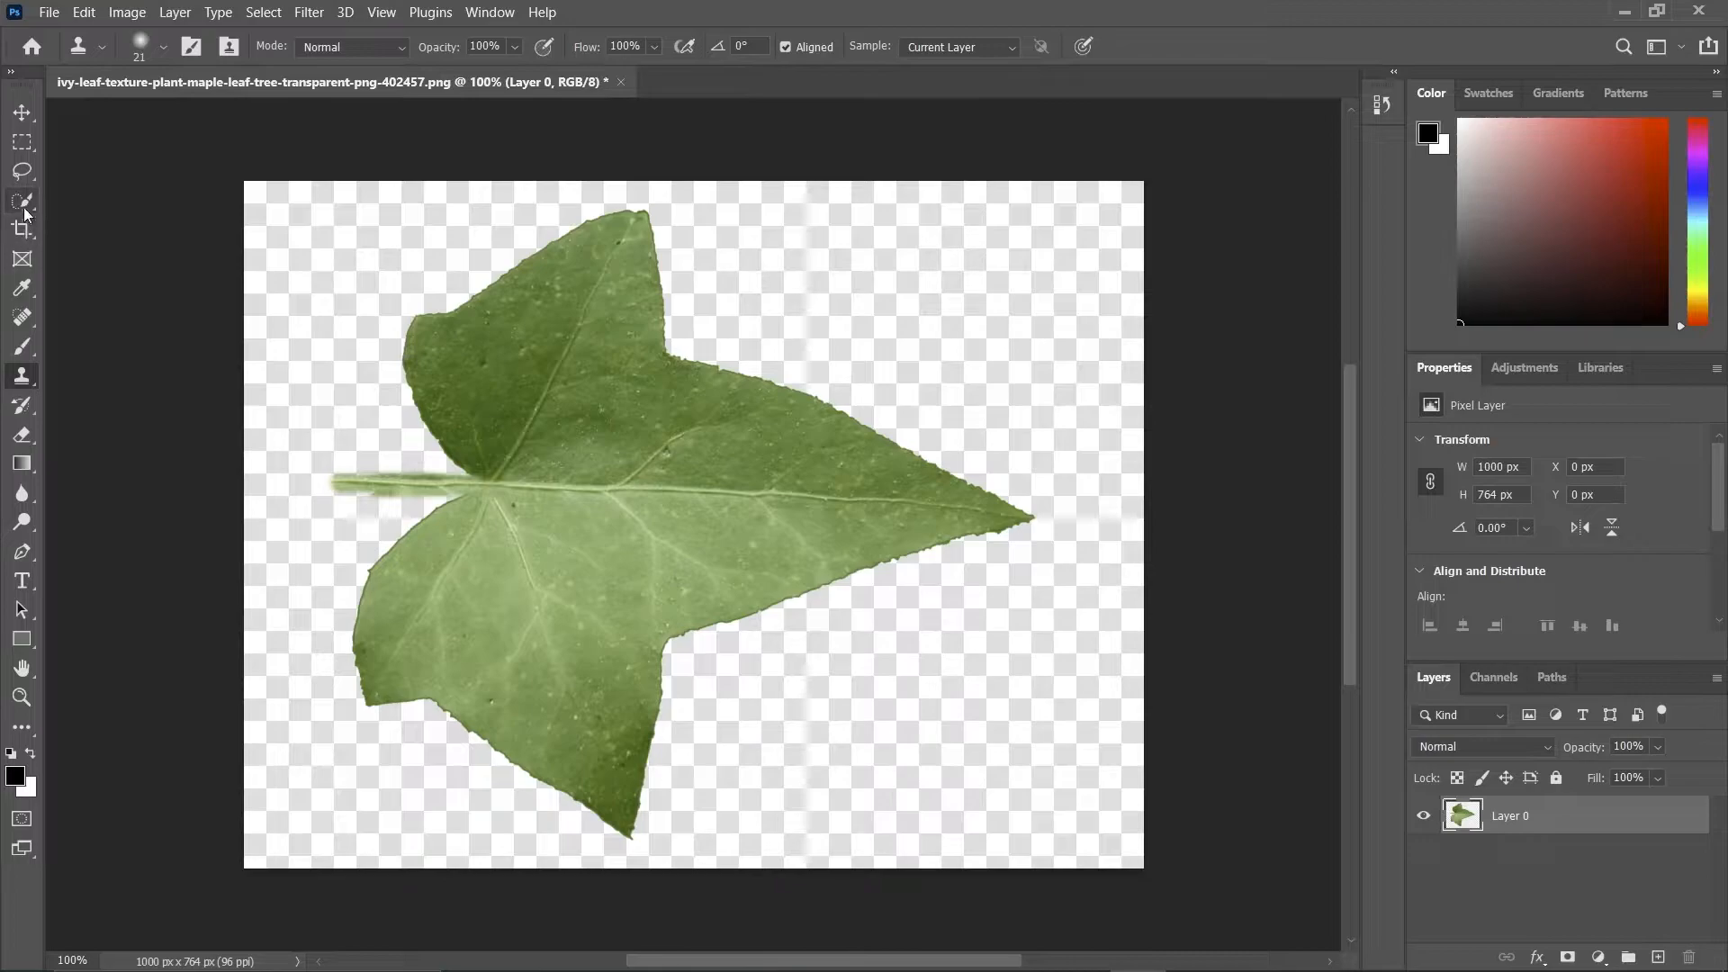
Select the leaf and its longer stem with the Quick Selection Tool, subtracting the background caught around the stem.
{"action": "left_click", "coordinate": [22, 199]}
{"action": "left_click_drag", "start_coordinate": [649, 423], "coordinate": [530, 586]}
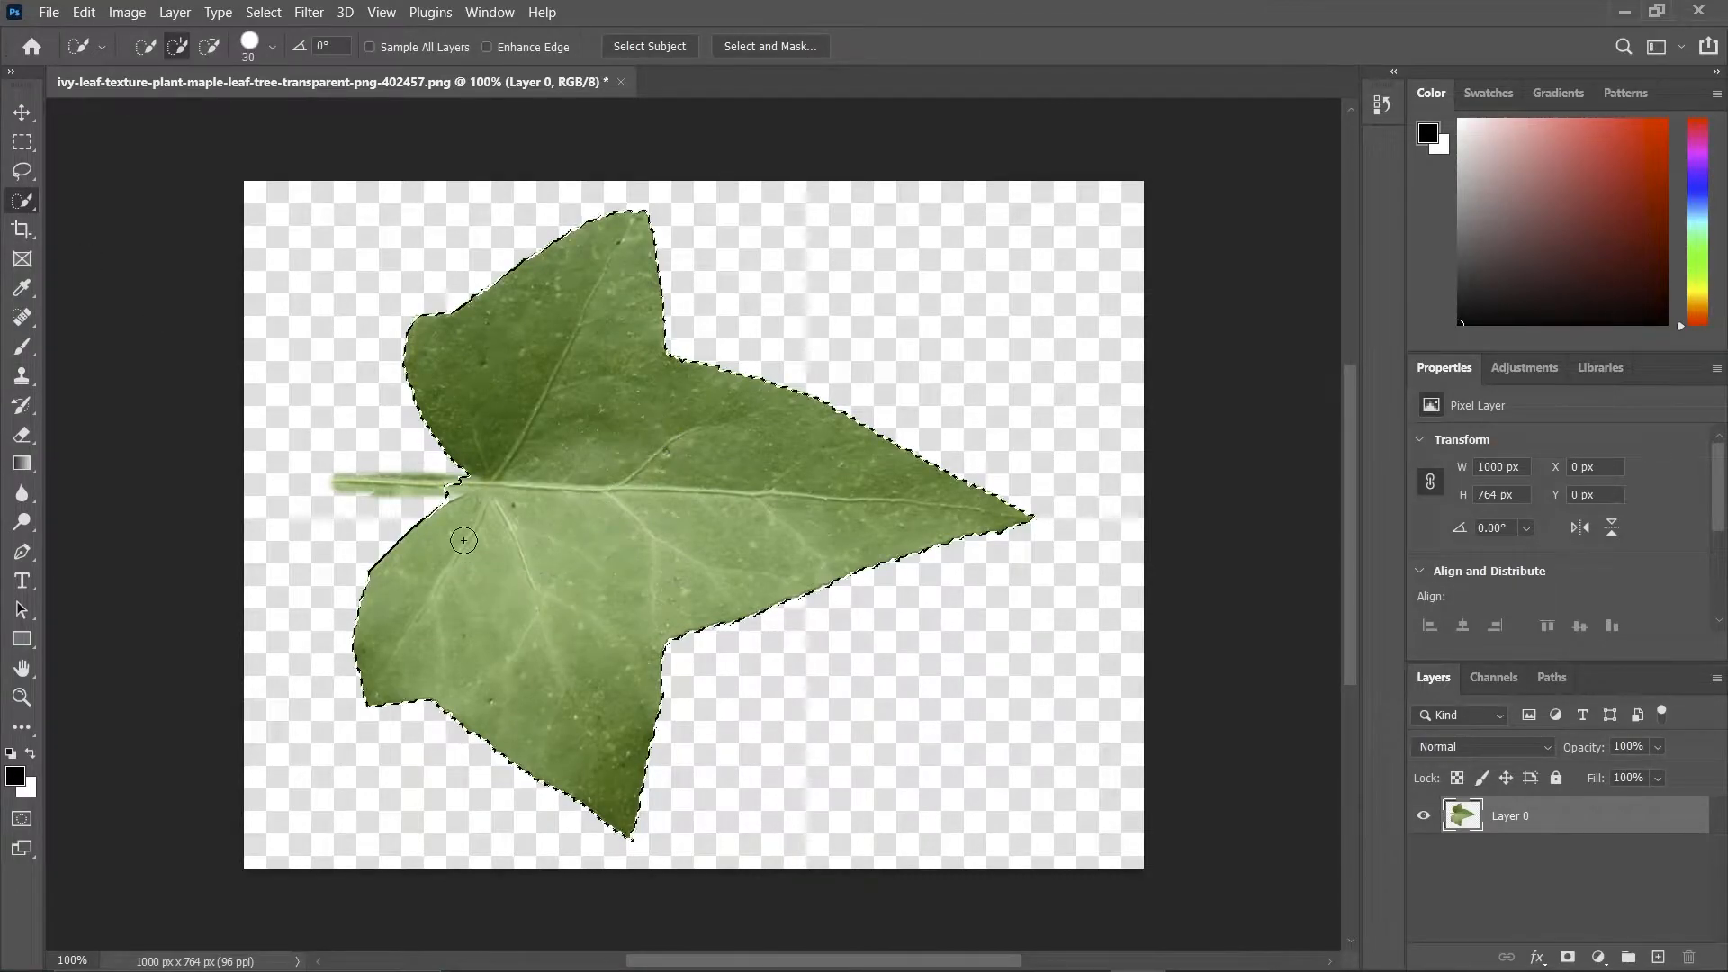
{"action": "left_click_drag", "start_coordinate": [353, 486], "coordinate": [365, 498]}
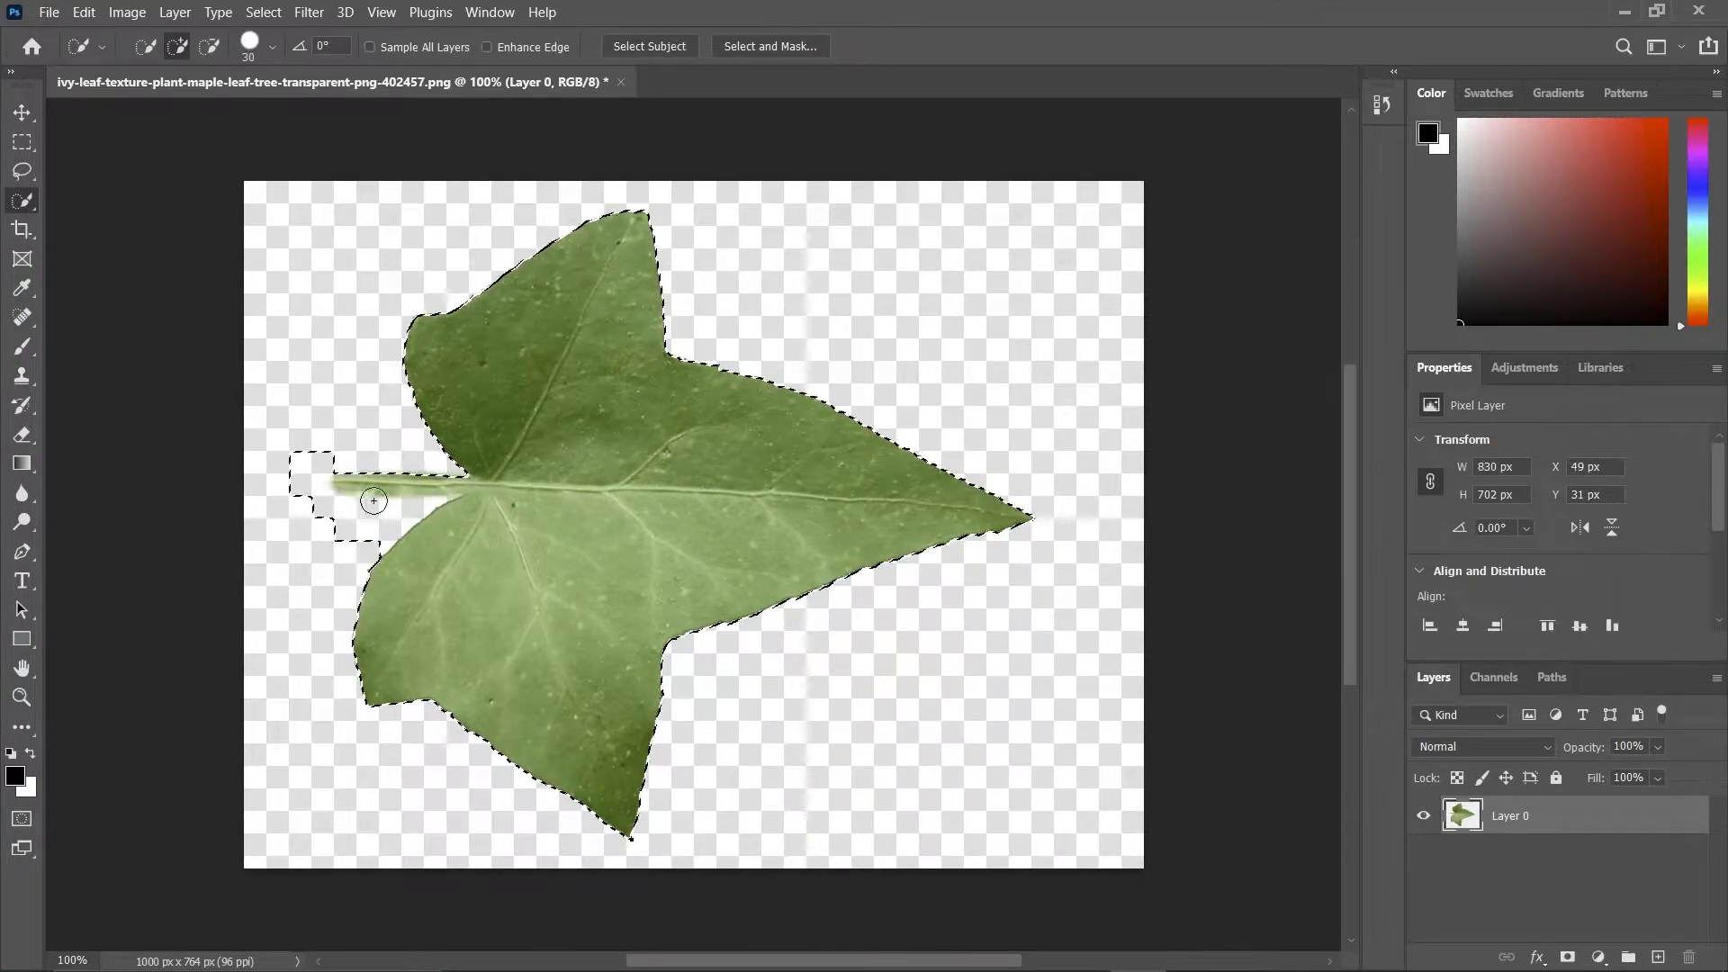
{"action": "key", "text": "alt"}
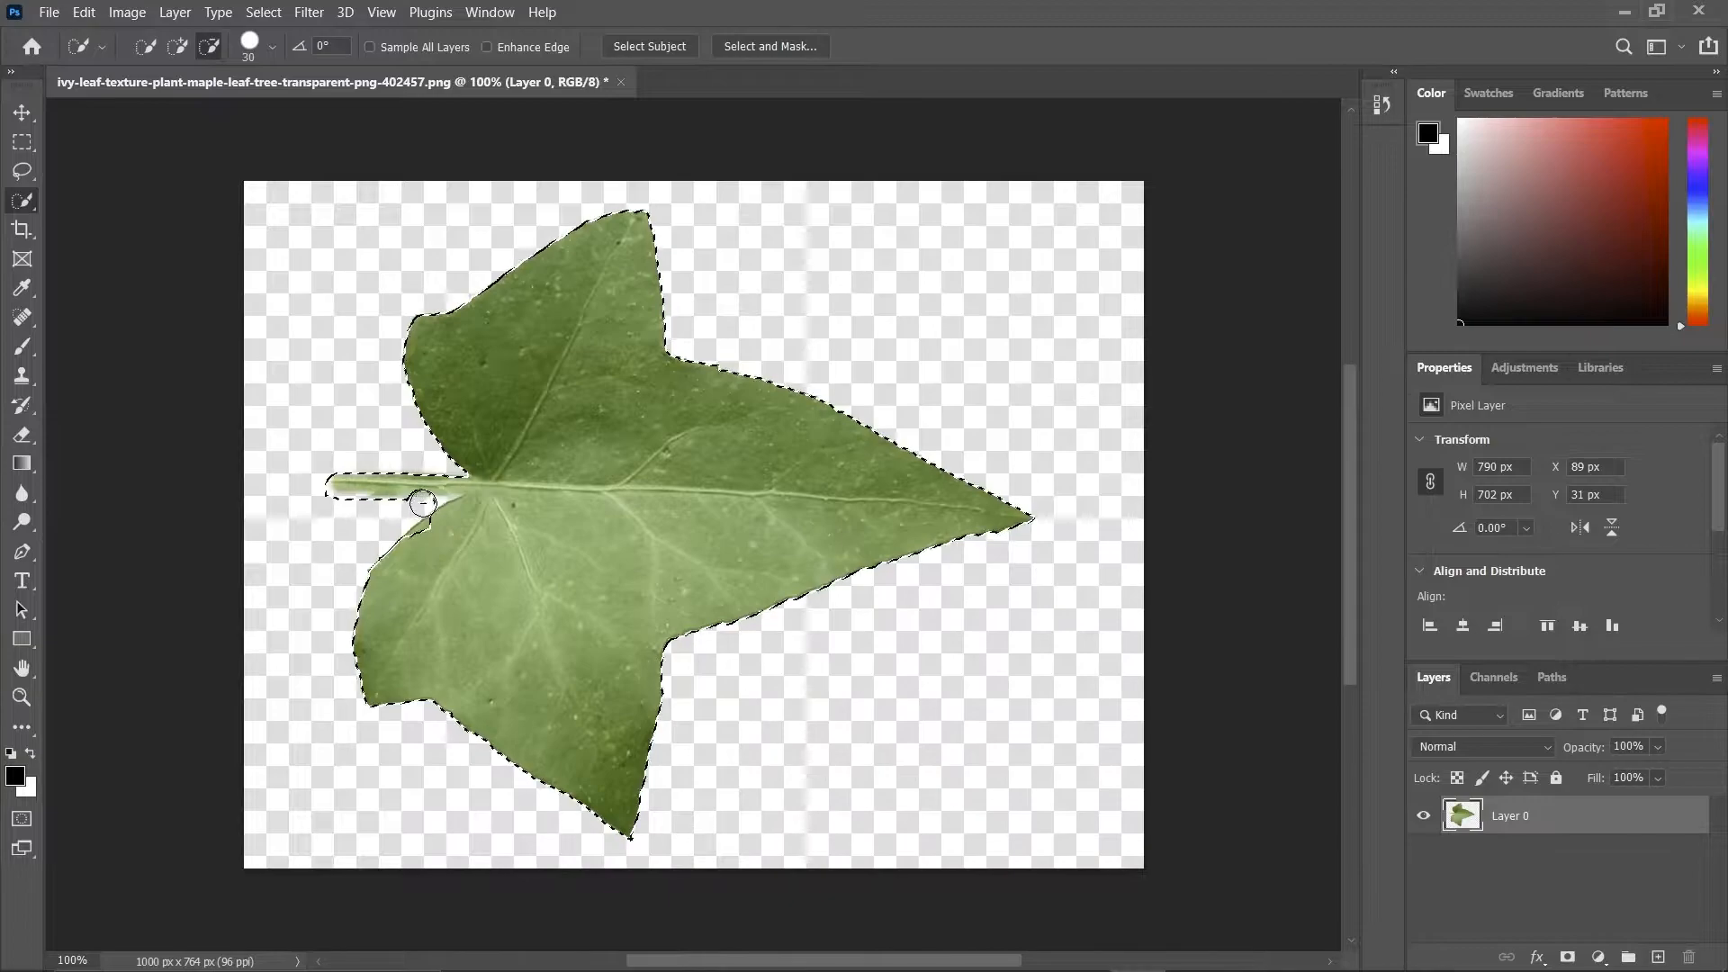
{"action": "left_click", "coordinate": [441, 525]}
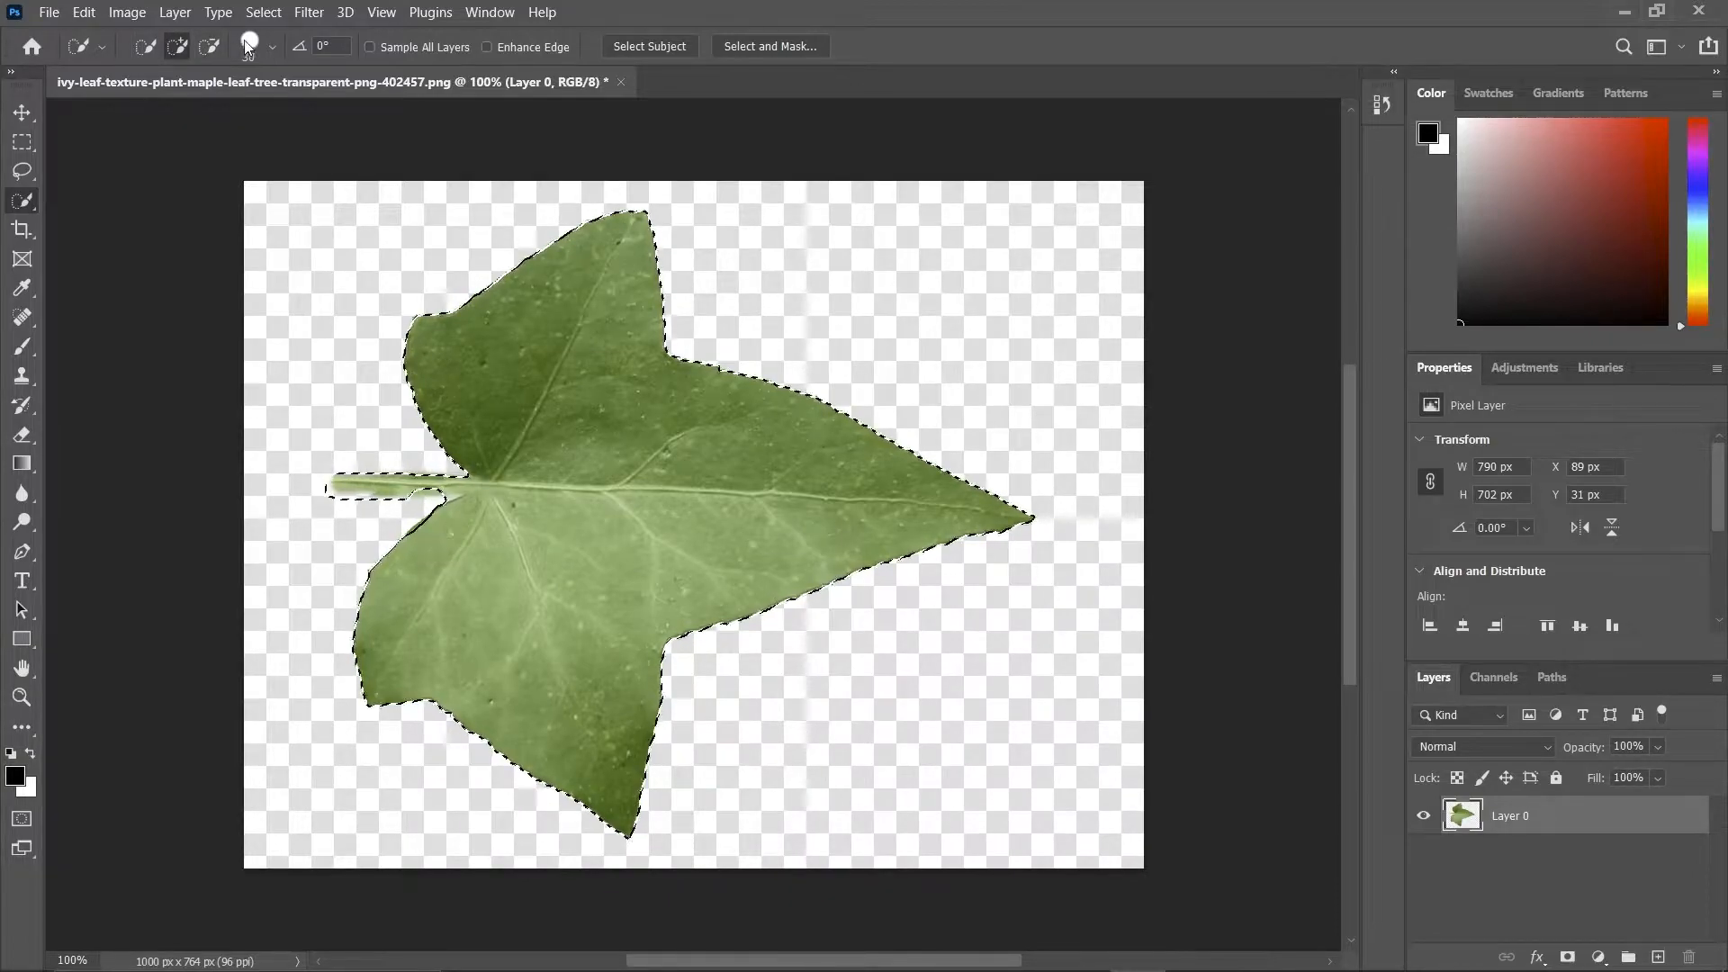
Set the selection brush size to 15 px, refine the notch beside the stem and mask out the background.
{"action": "left_click", "coordinate": [271, 50]}
{"action": "left_click_drag", "start_coordinate": [183, 120], "coordinate": [160, 119]}
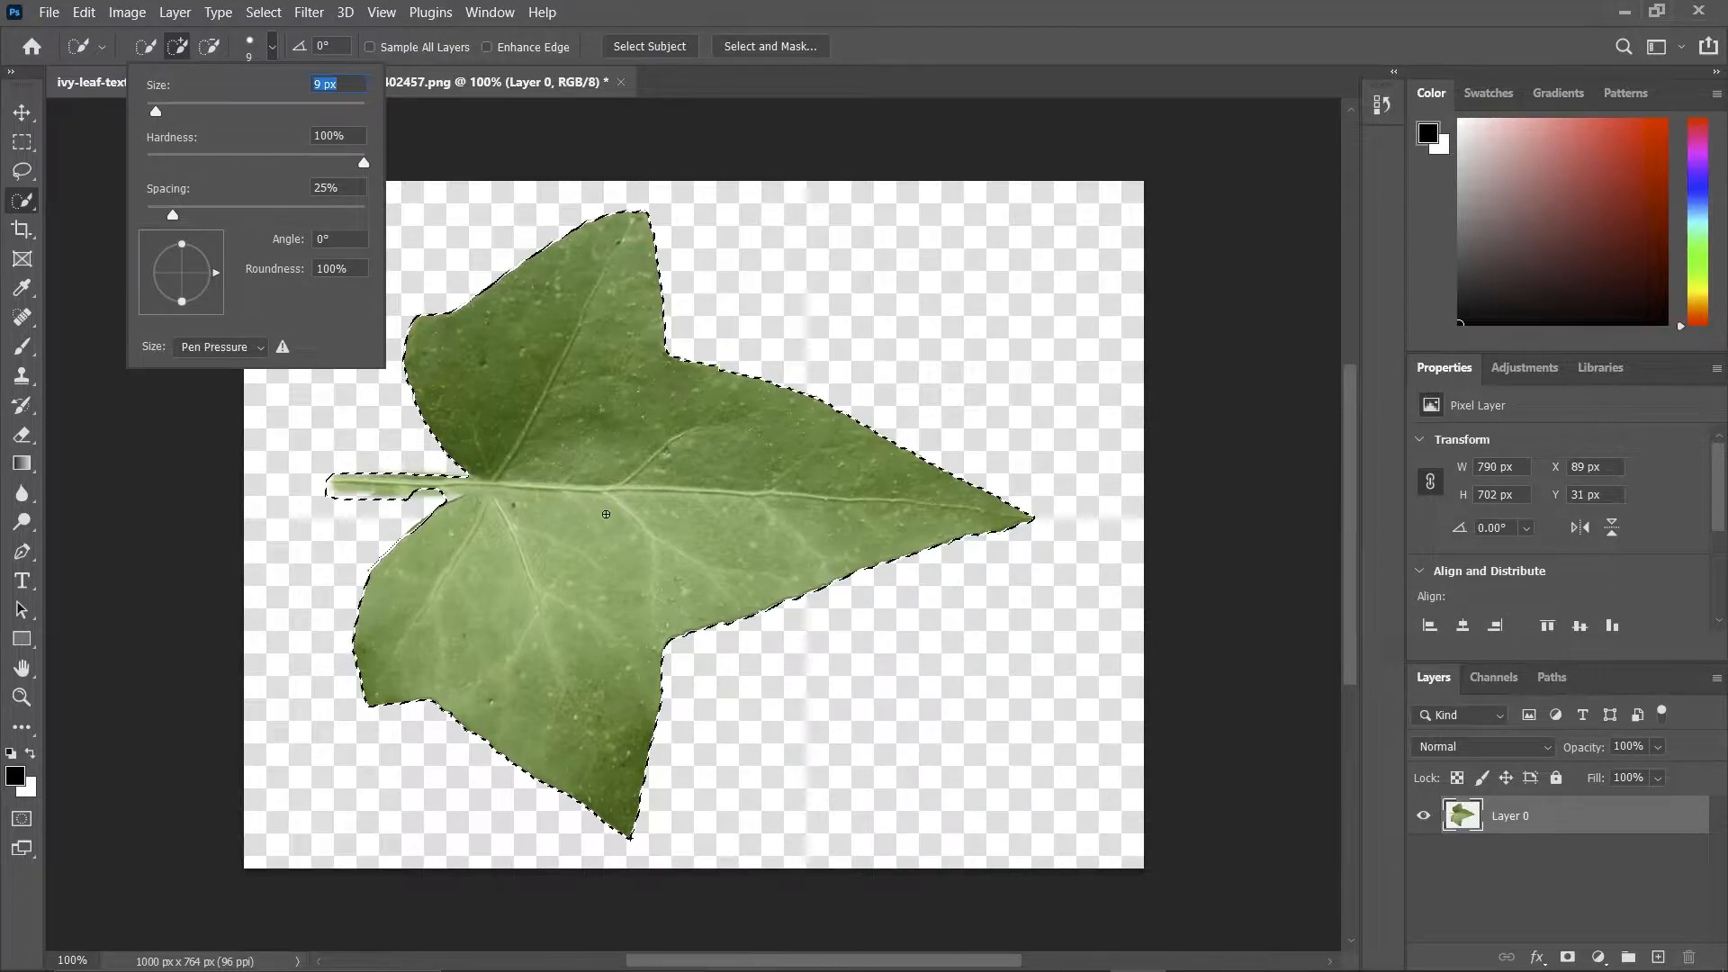
{"action": "type", "text": "15"}
{"action": "key", "text": "Return"}
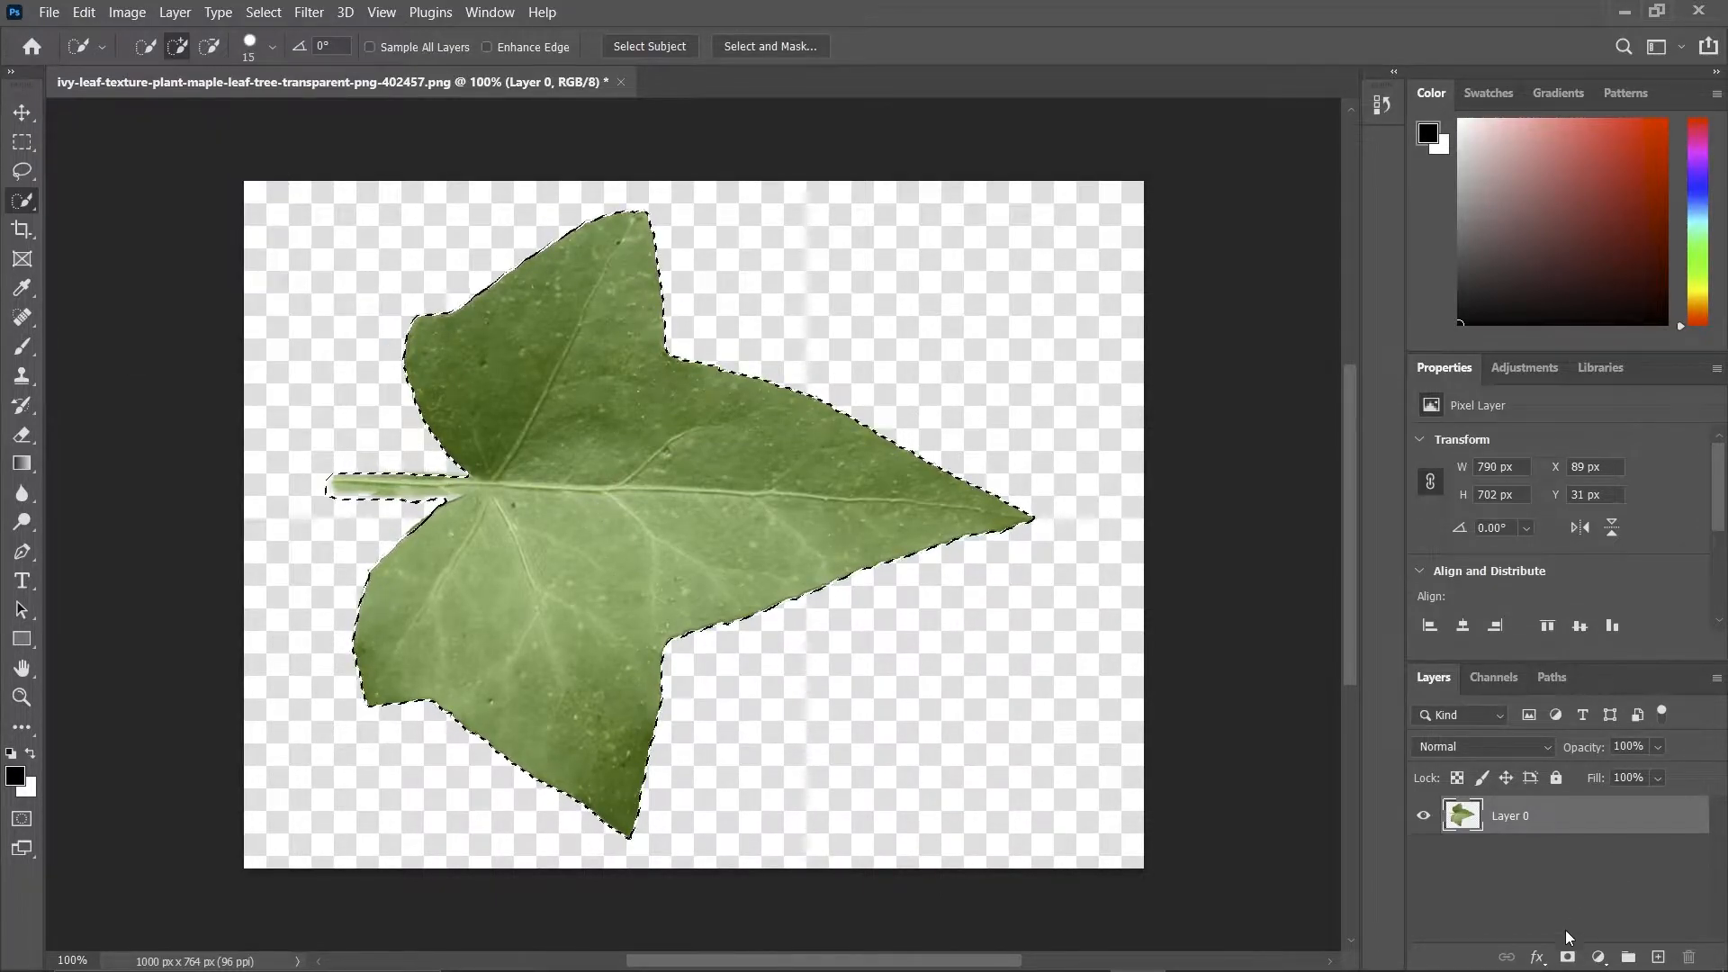
{"action": "left_click", "coordinate": [1567, 957]}
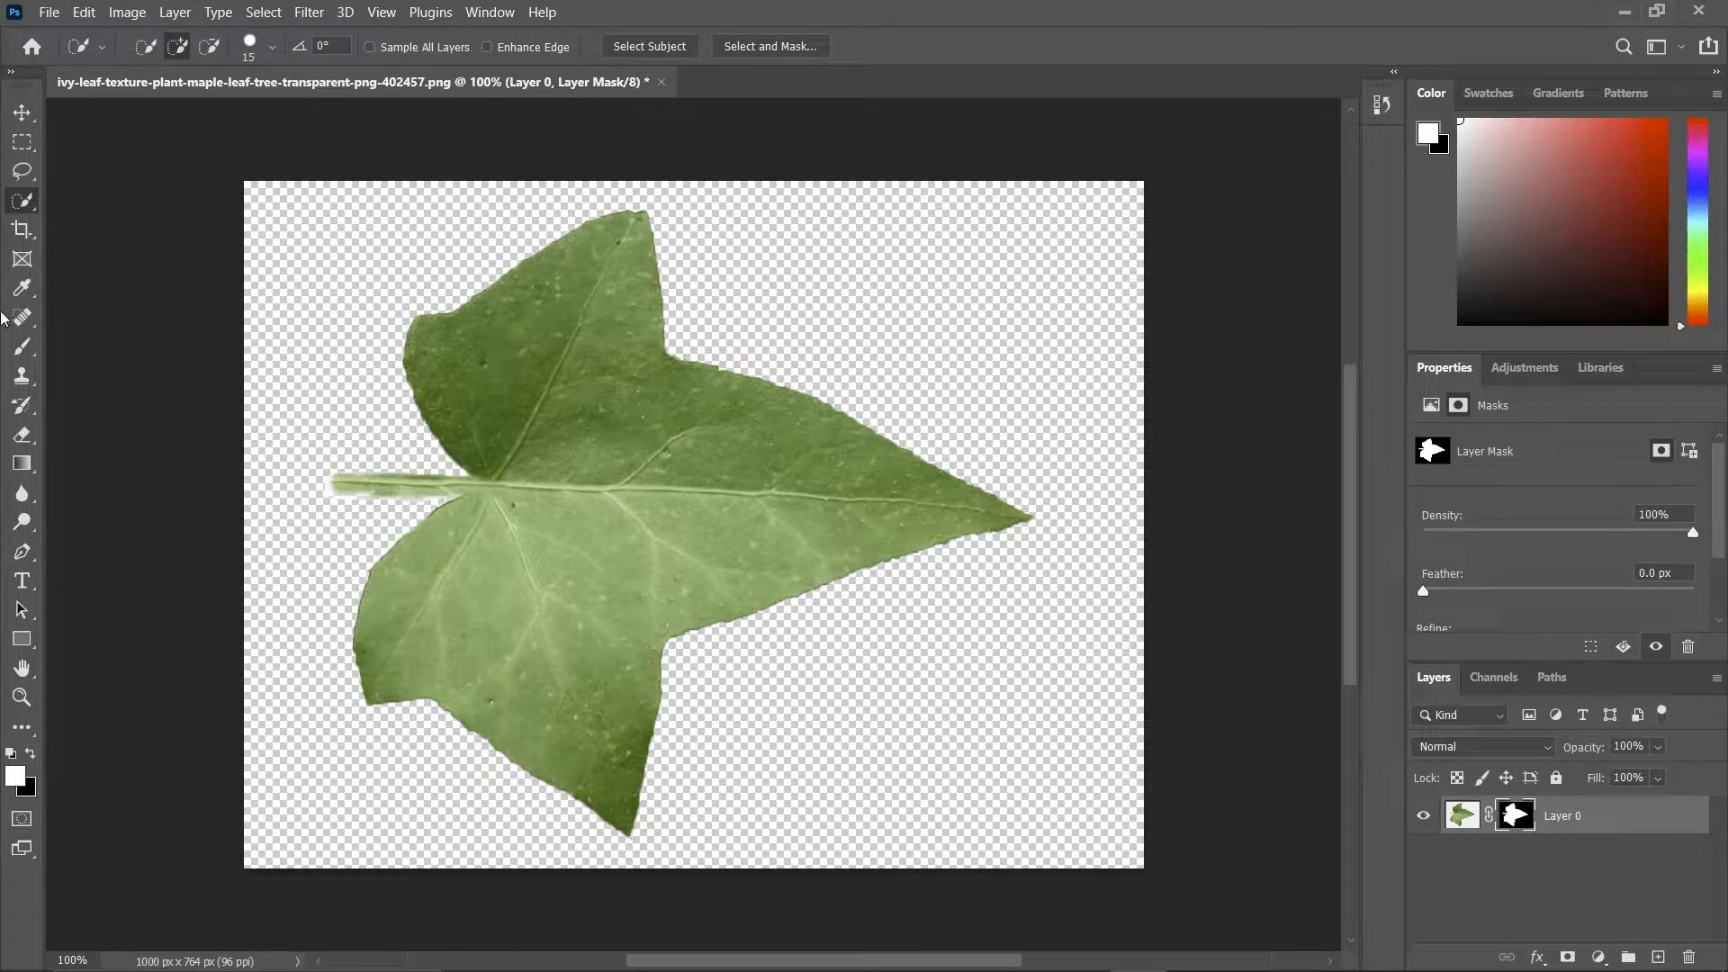
Crop the canvas on all four sides to fit tightly around the leaf and its stem.
{"action": "key", "text": "b"}
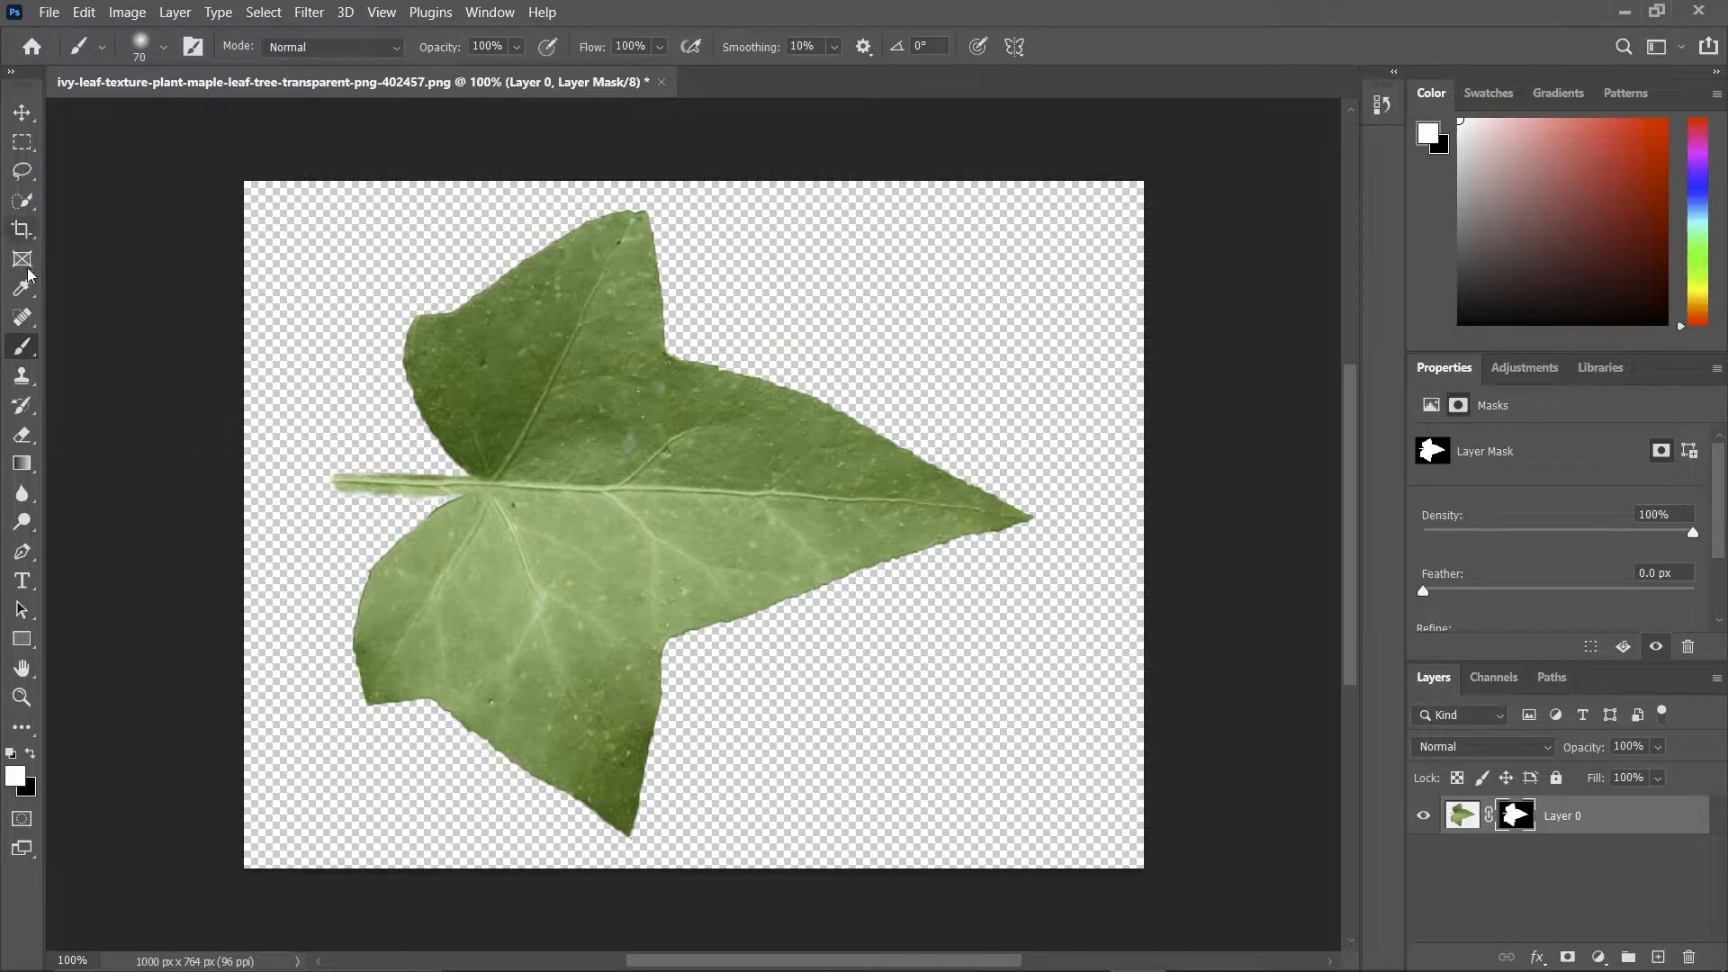
{"action": "left_click", "coordinate": [21, 228]}
{"action": "left_click_drag", "start_coordinate": [256, 522], "coordinate": [286, 520]}
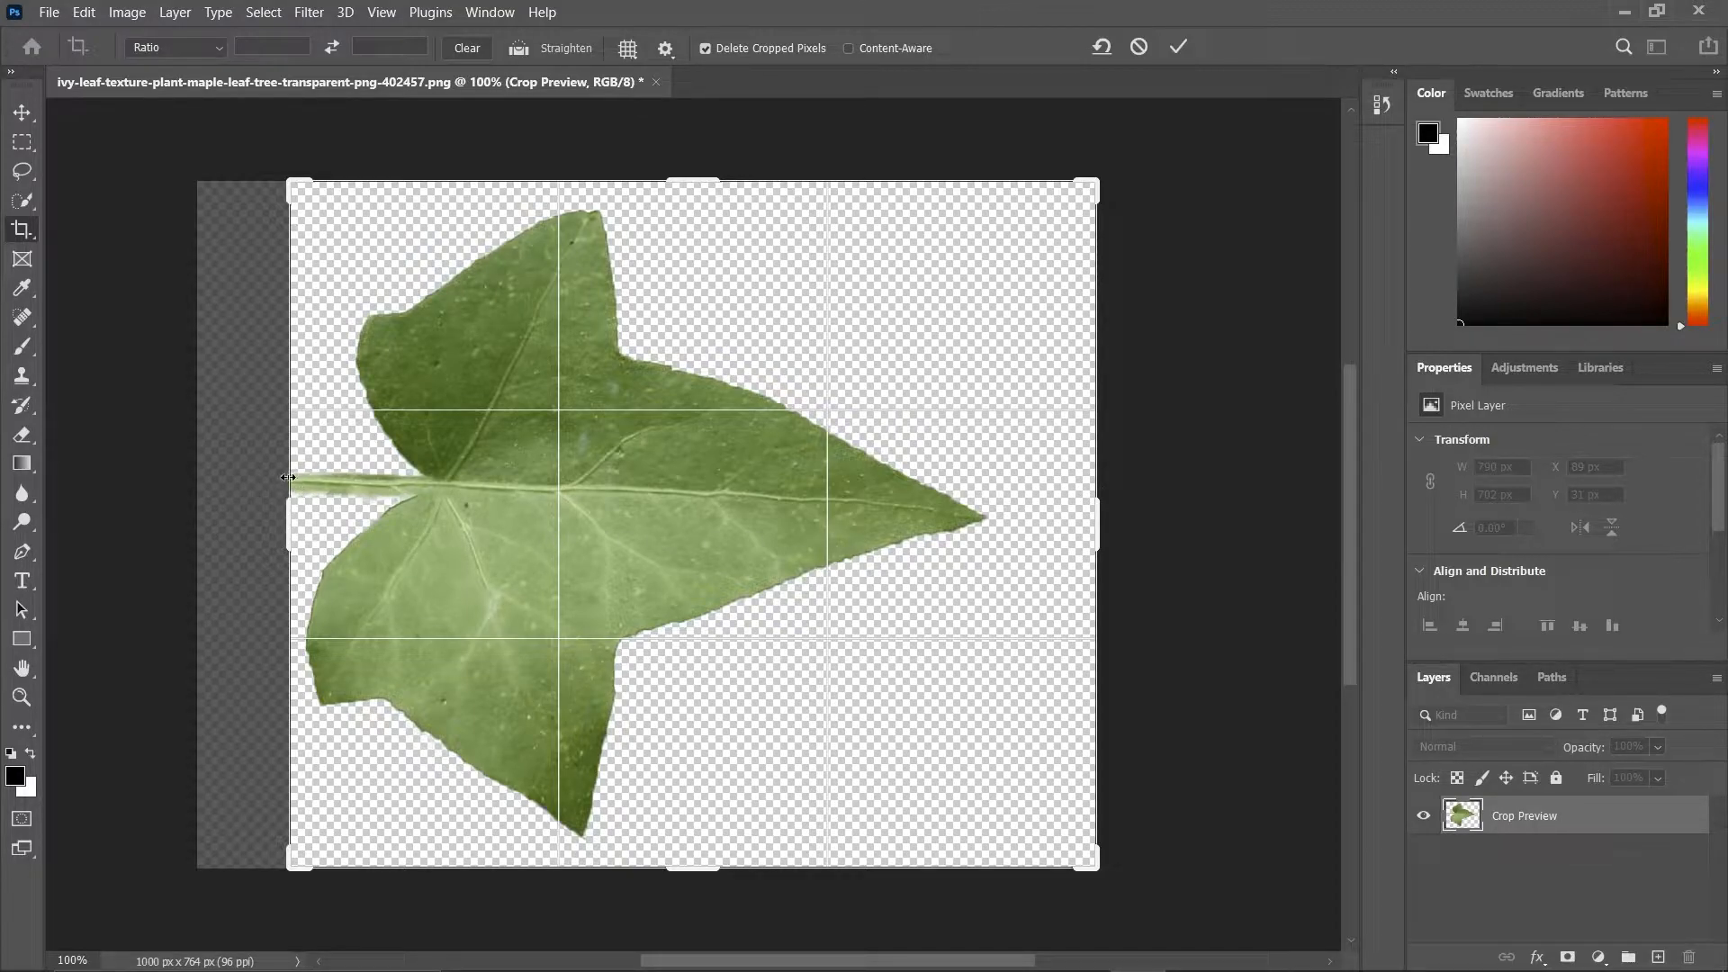
{"action": "left_click_drag", "start_coordinate": [293, 491], "coordinate": [294, 483]}
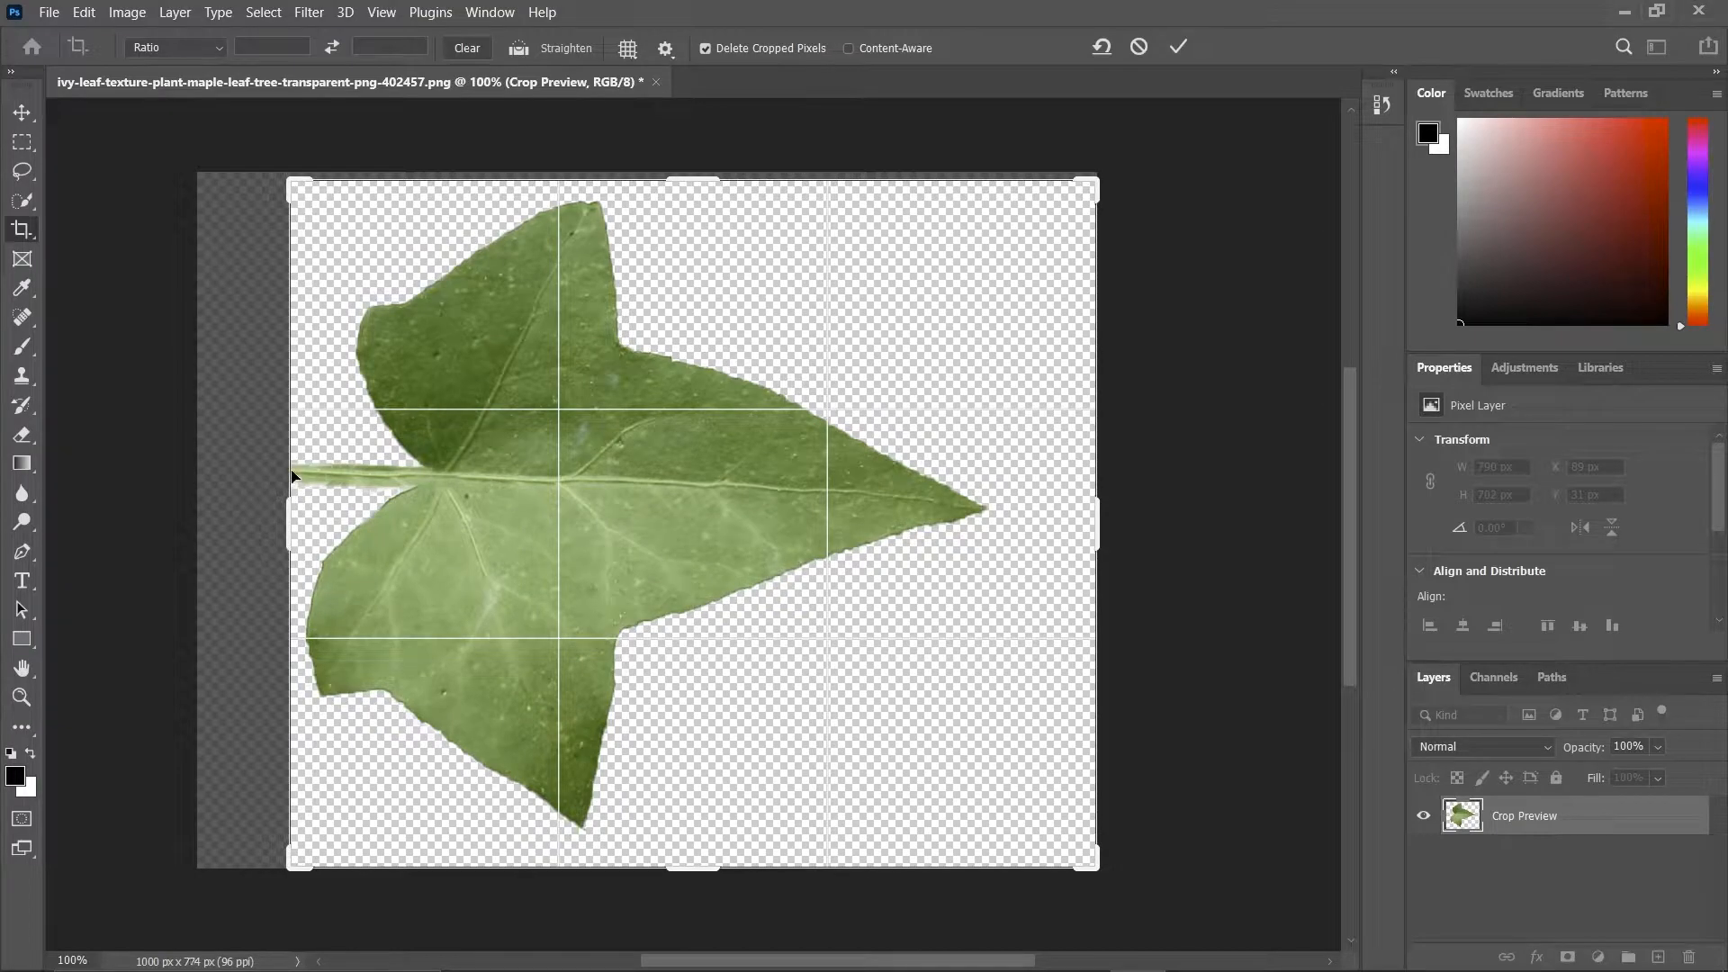
{"action": "left_click_drag", "start_coordinate": [289, 514], "coordinate": [256, 485]}
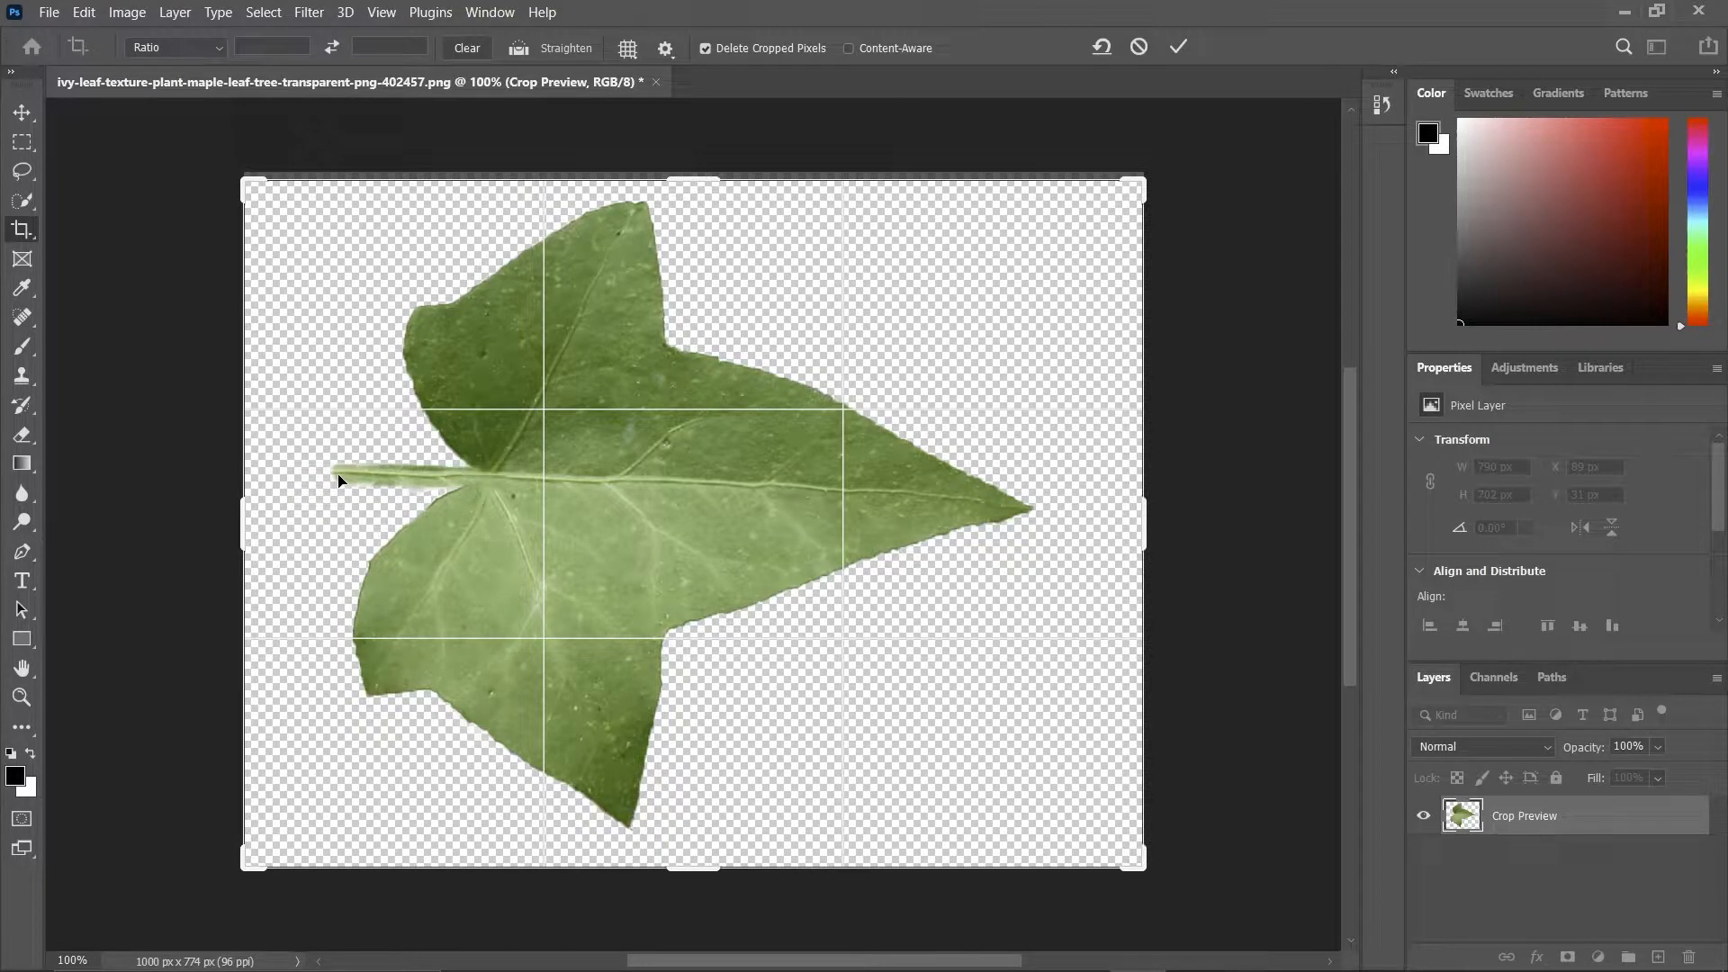
{"action": "left_click_drag", "start_coordinate": [243, 526], "coordinate": [289, 532]}
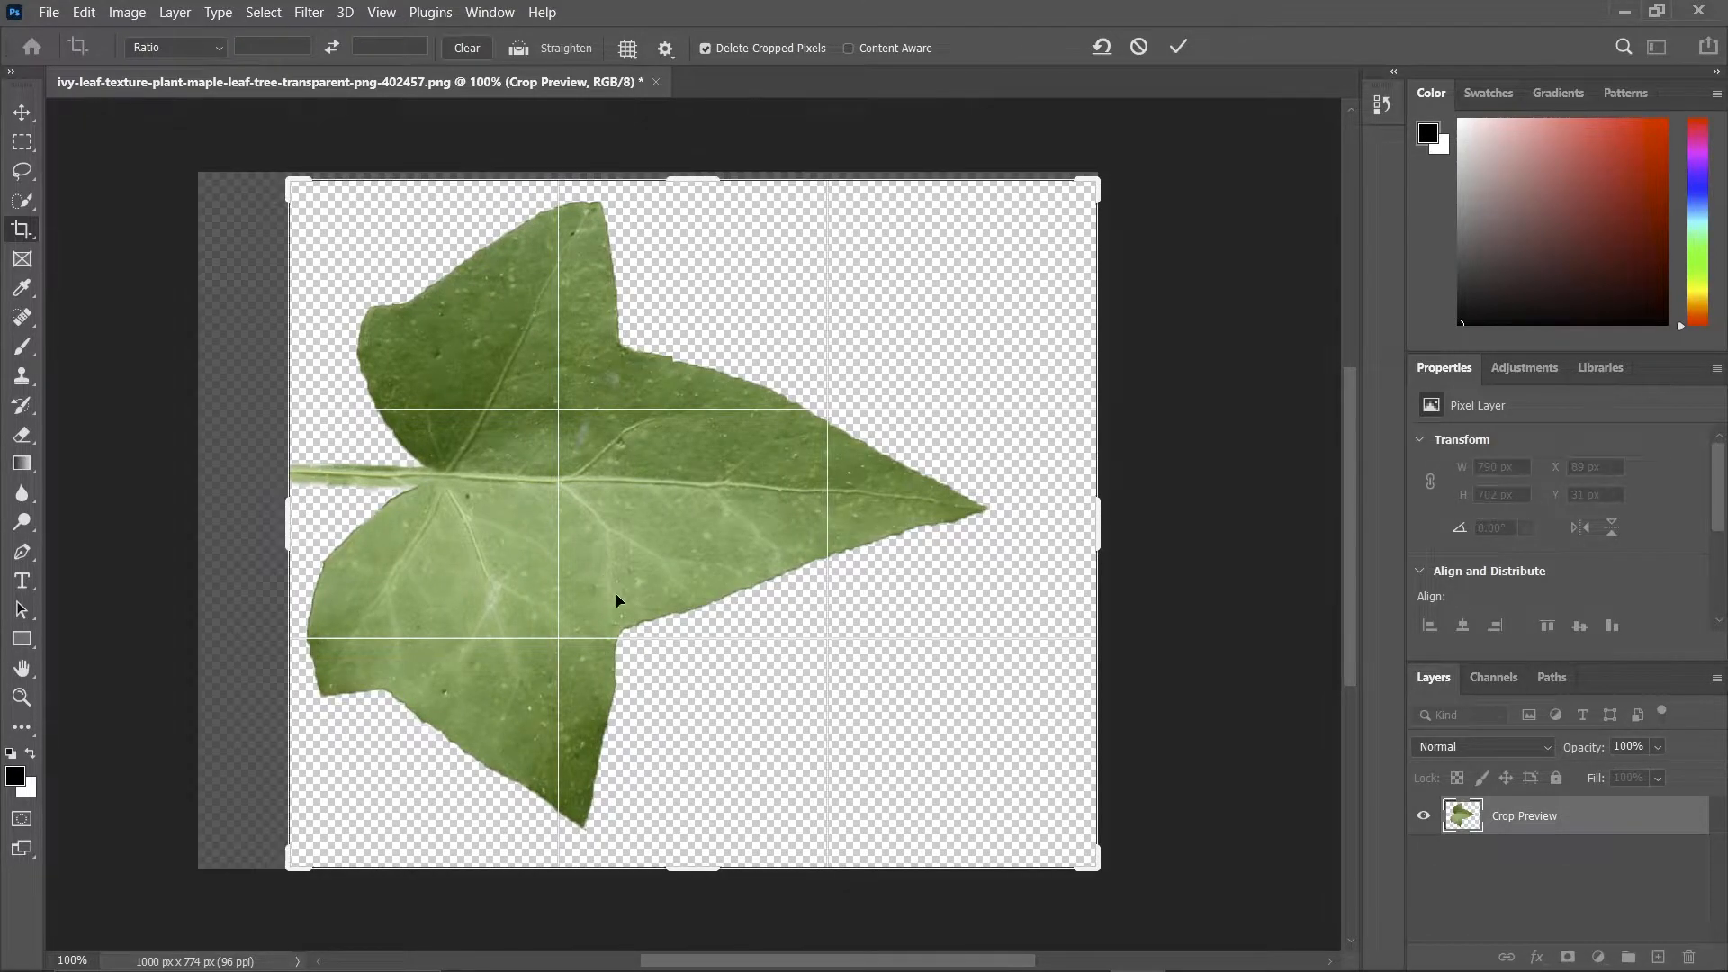
{"action": "left_click_drag", "start_coordinate": [587, 532], "coordinate": [587, 547]}
{"action": "left_click_drag", "start_coordinate": [689, 187], "coordinate": [688, 205]}
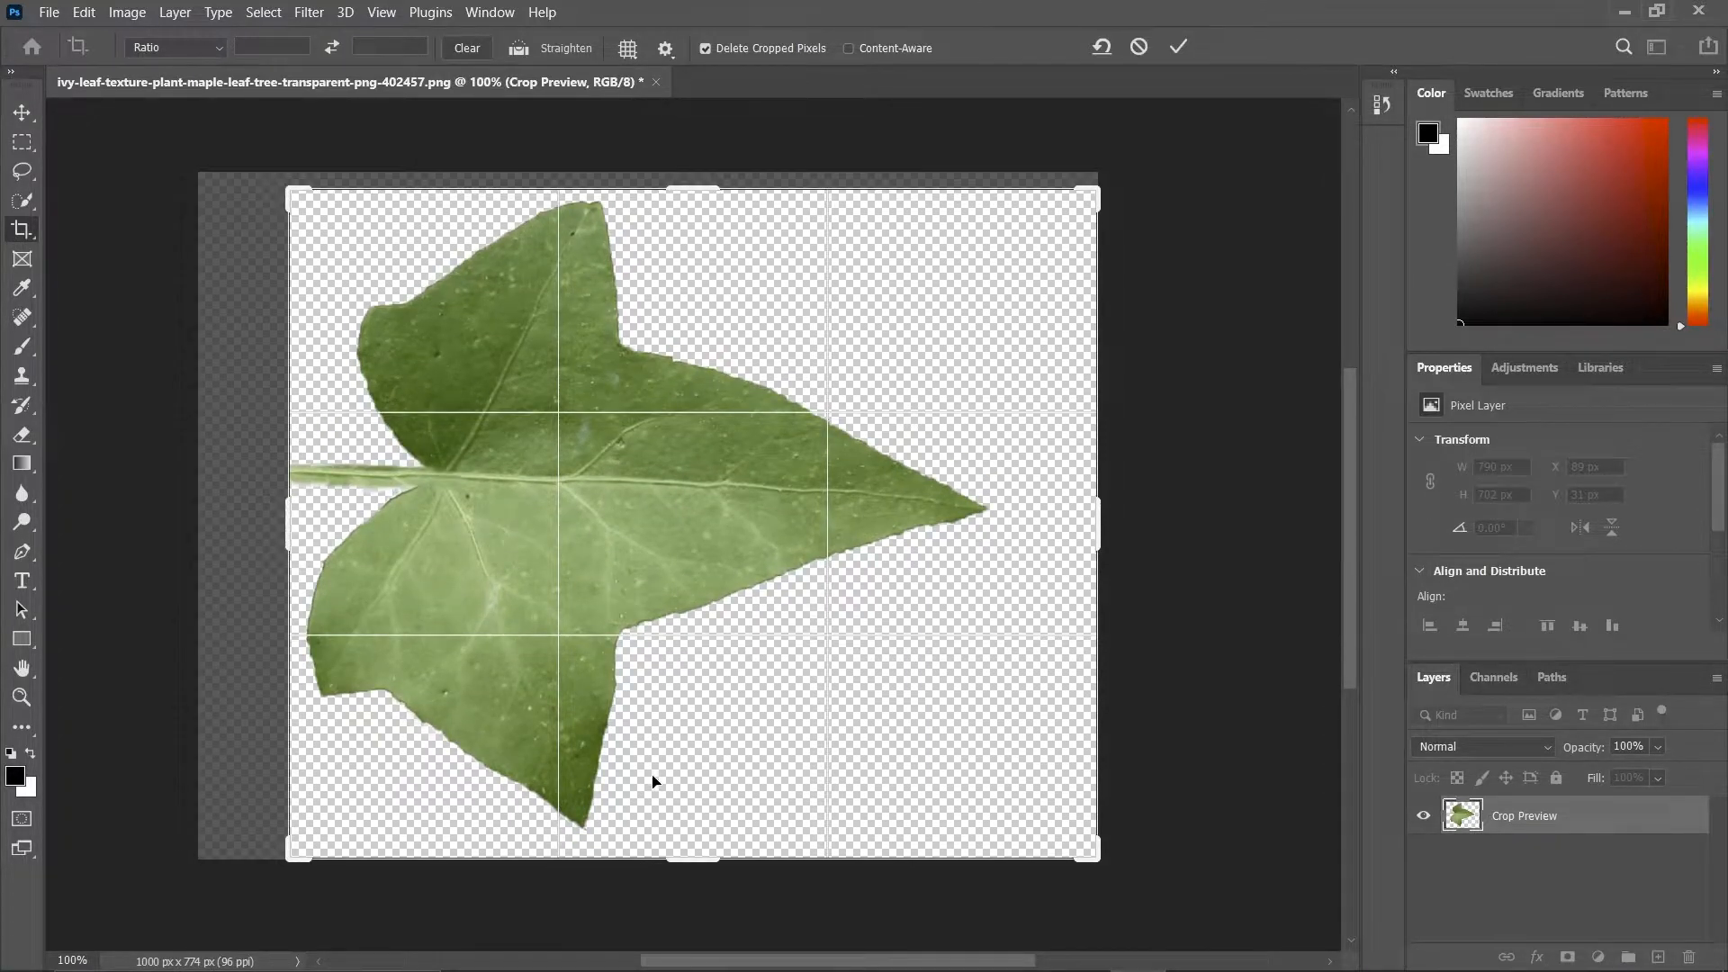
{"action": "left_click_drag", "start_coordinate": [682, 862], "coordinate": [686, 844]}
{"action": "left_click_drag", "start_coordinate": [1104, 515], "coordinate": [1045, 513]}
{"action": "left_click_drag", "start_coordinate": [678, 203], "coordinate": [658, 214]}
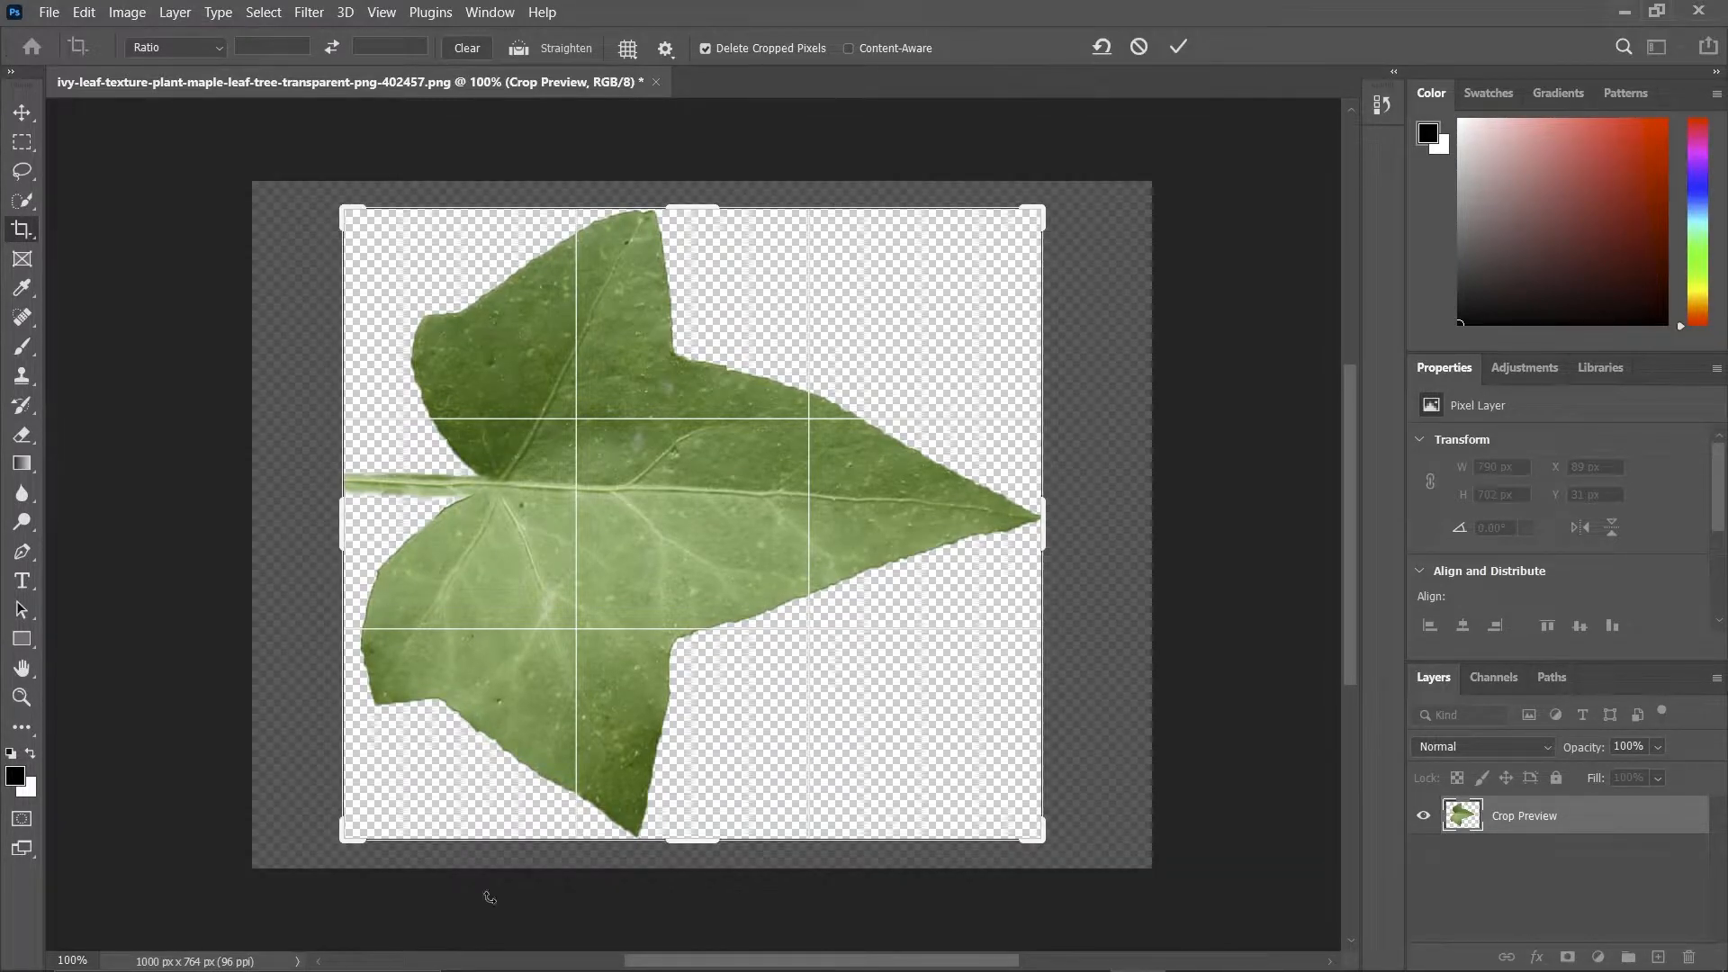
{"action": "key", "text": "Return"}
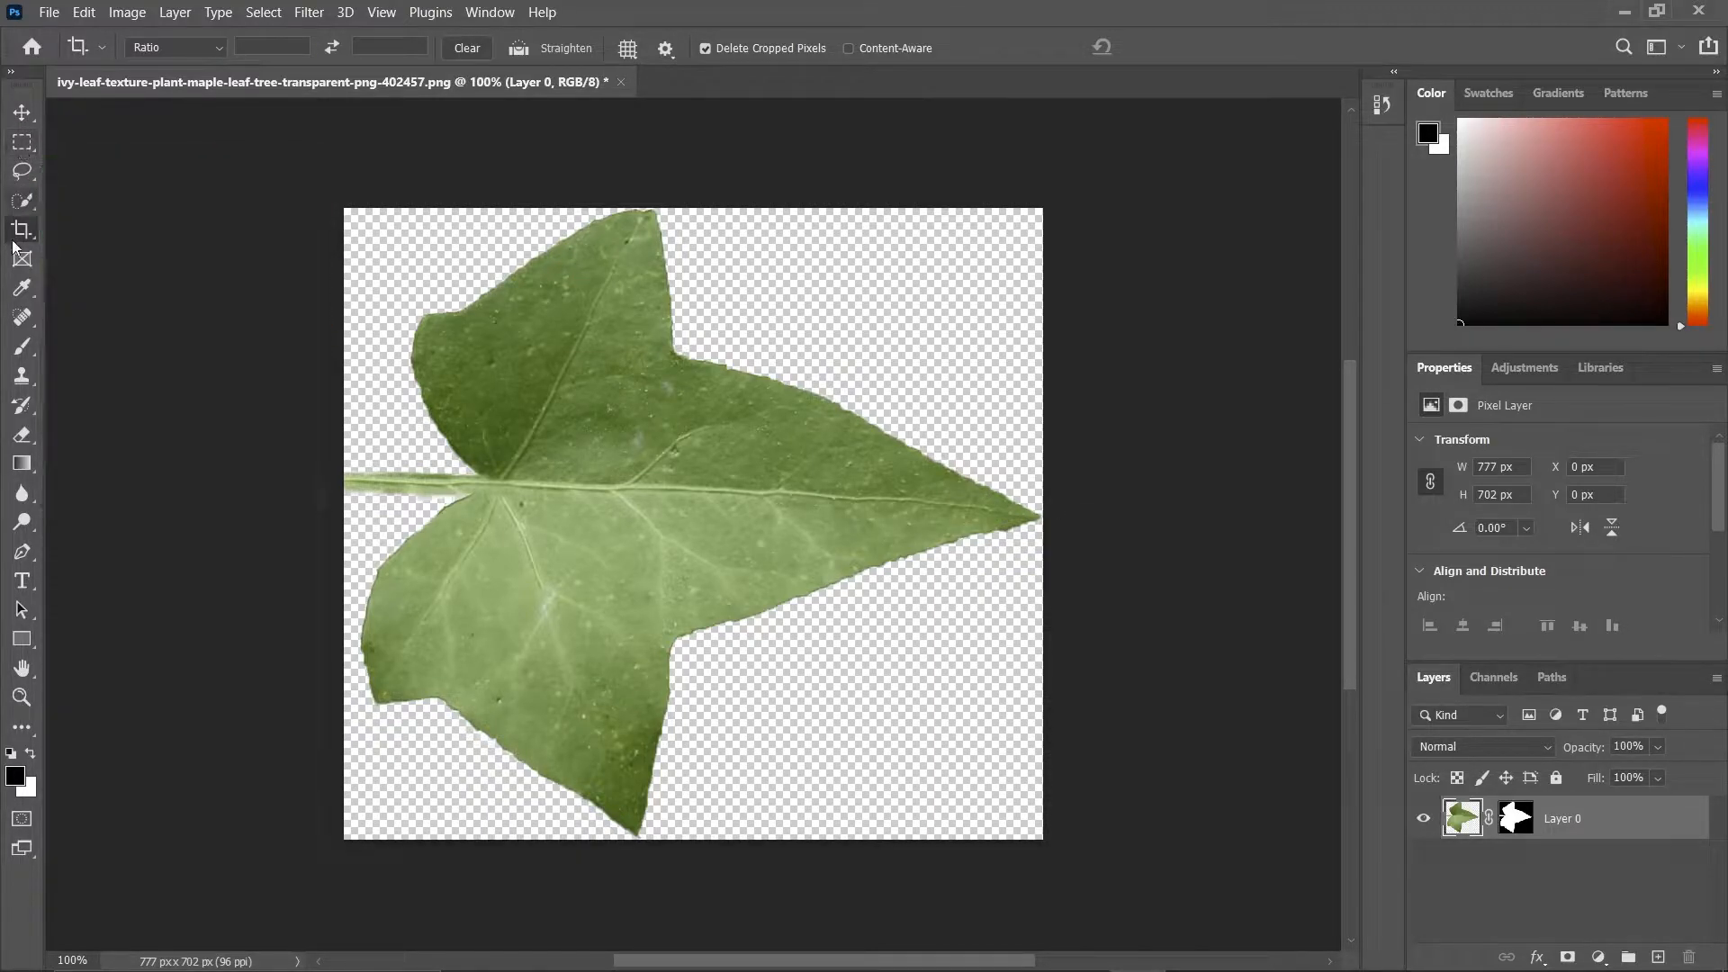
Rotate the leaf about -90° so its tip points up, scale it to 89.44% and position it fully within the canvas.
{"action": "left_click", "coordinate": [21, 113]}
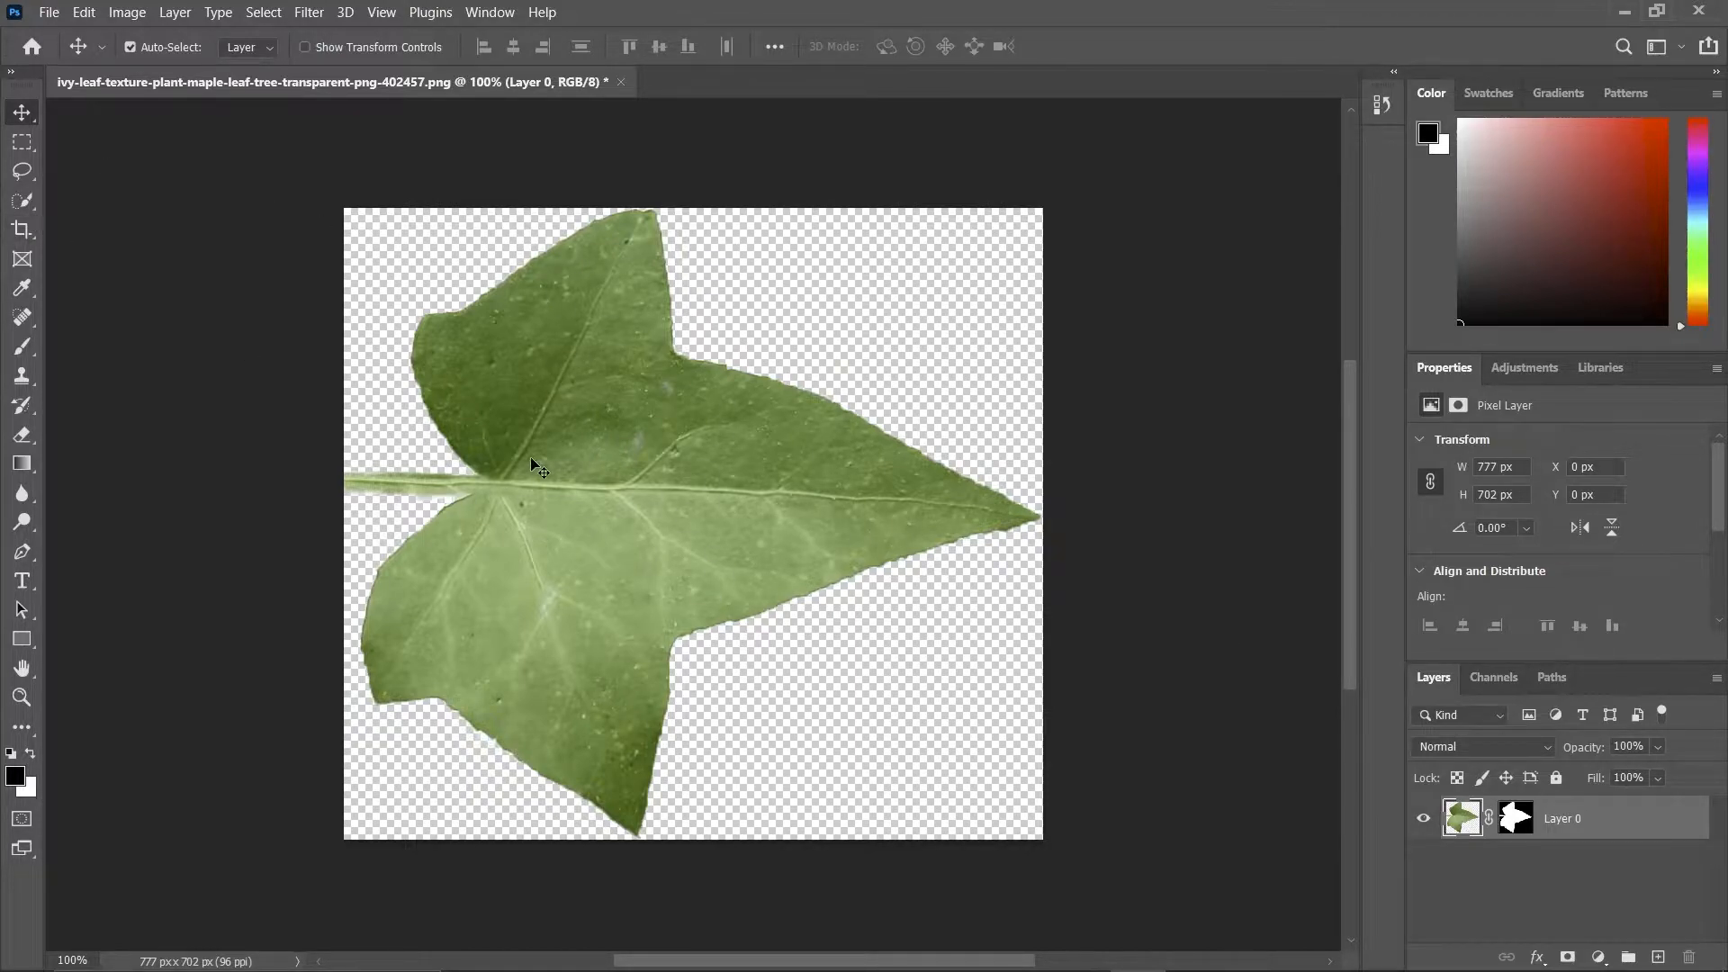
{"action": "key", "text": "ctrl+t"}
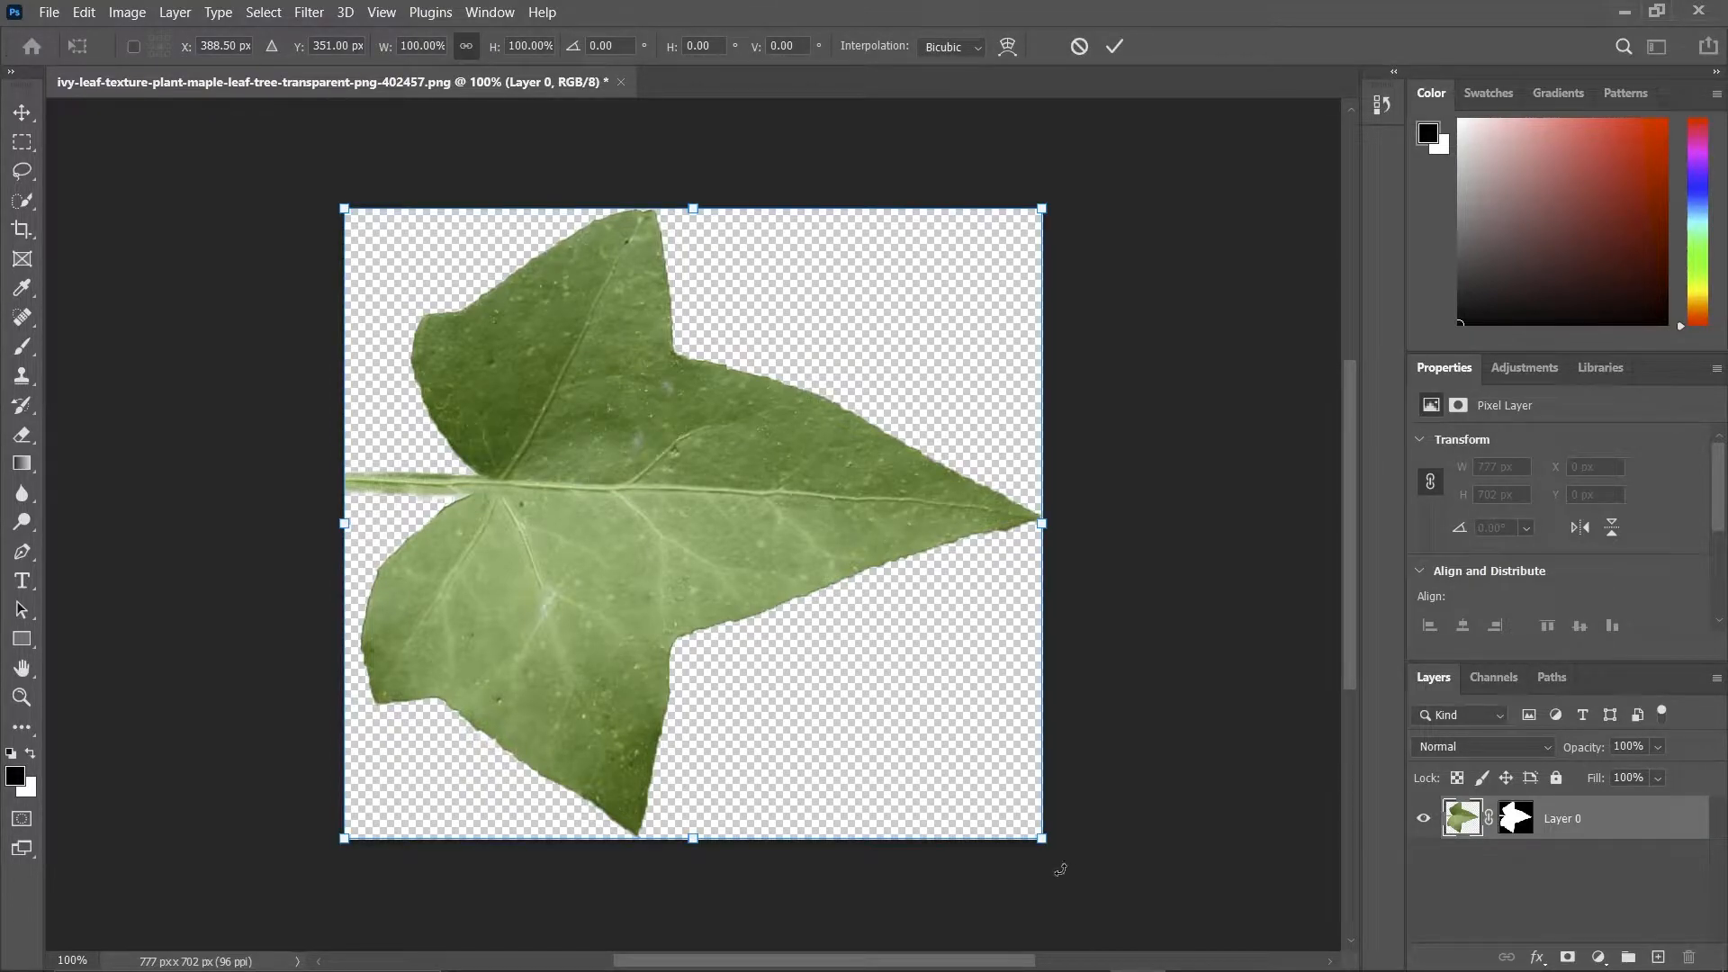
{"action": "left_click_drag", "start_coordinate": [1060, 869], "coordinate": [857, 349]}
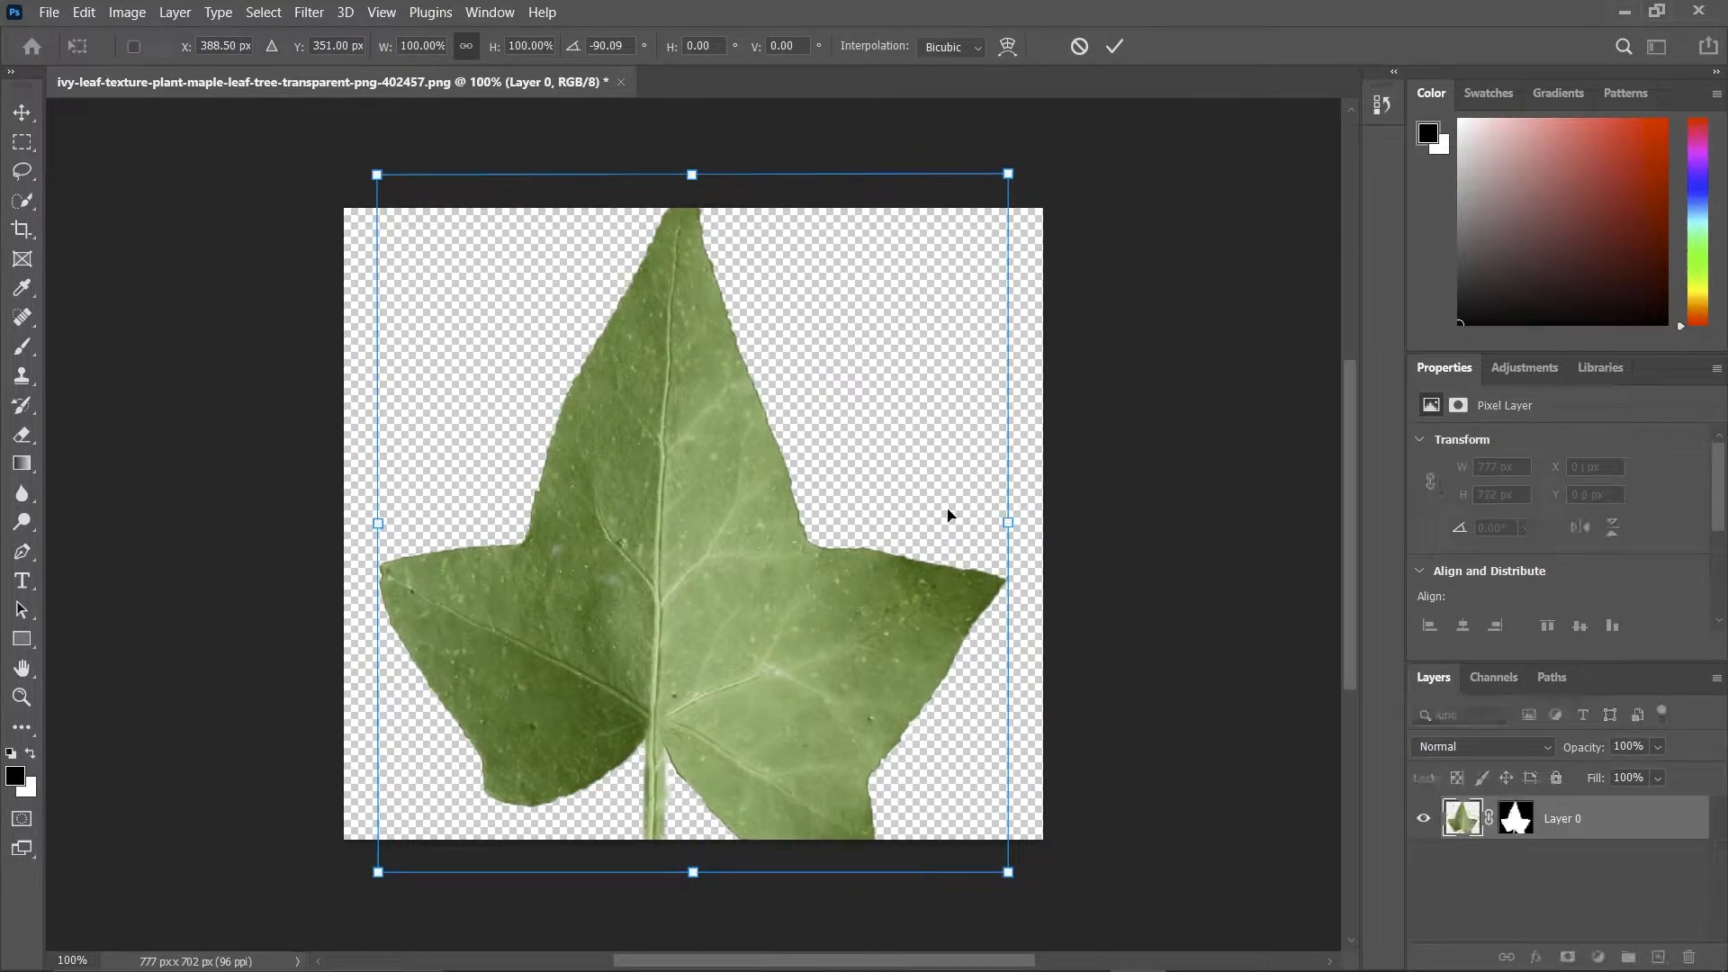
{"action": "left_click_drag", "start_coordinate": [1010, 880], "coordinate": [927, 855]}
{"action": "left_click_drag", "start_coordinate": [709, 594], "coordinate": [735, 621]}
{"action": "left_click_drag", "start_coordinate": [981, 838], "coordinate": [967, 829]}
{"action": "left_click_drag", "start_coordinate": [744, 650], "coordinate": [757, 668]}
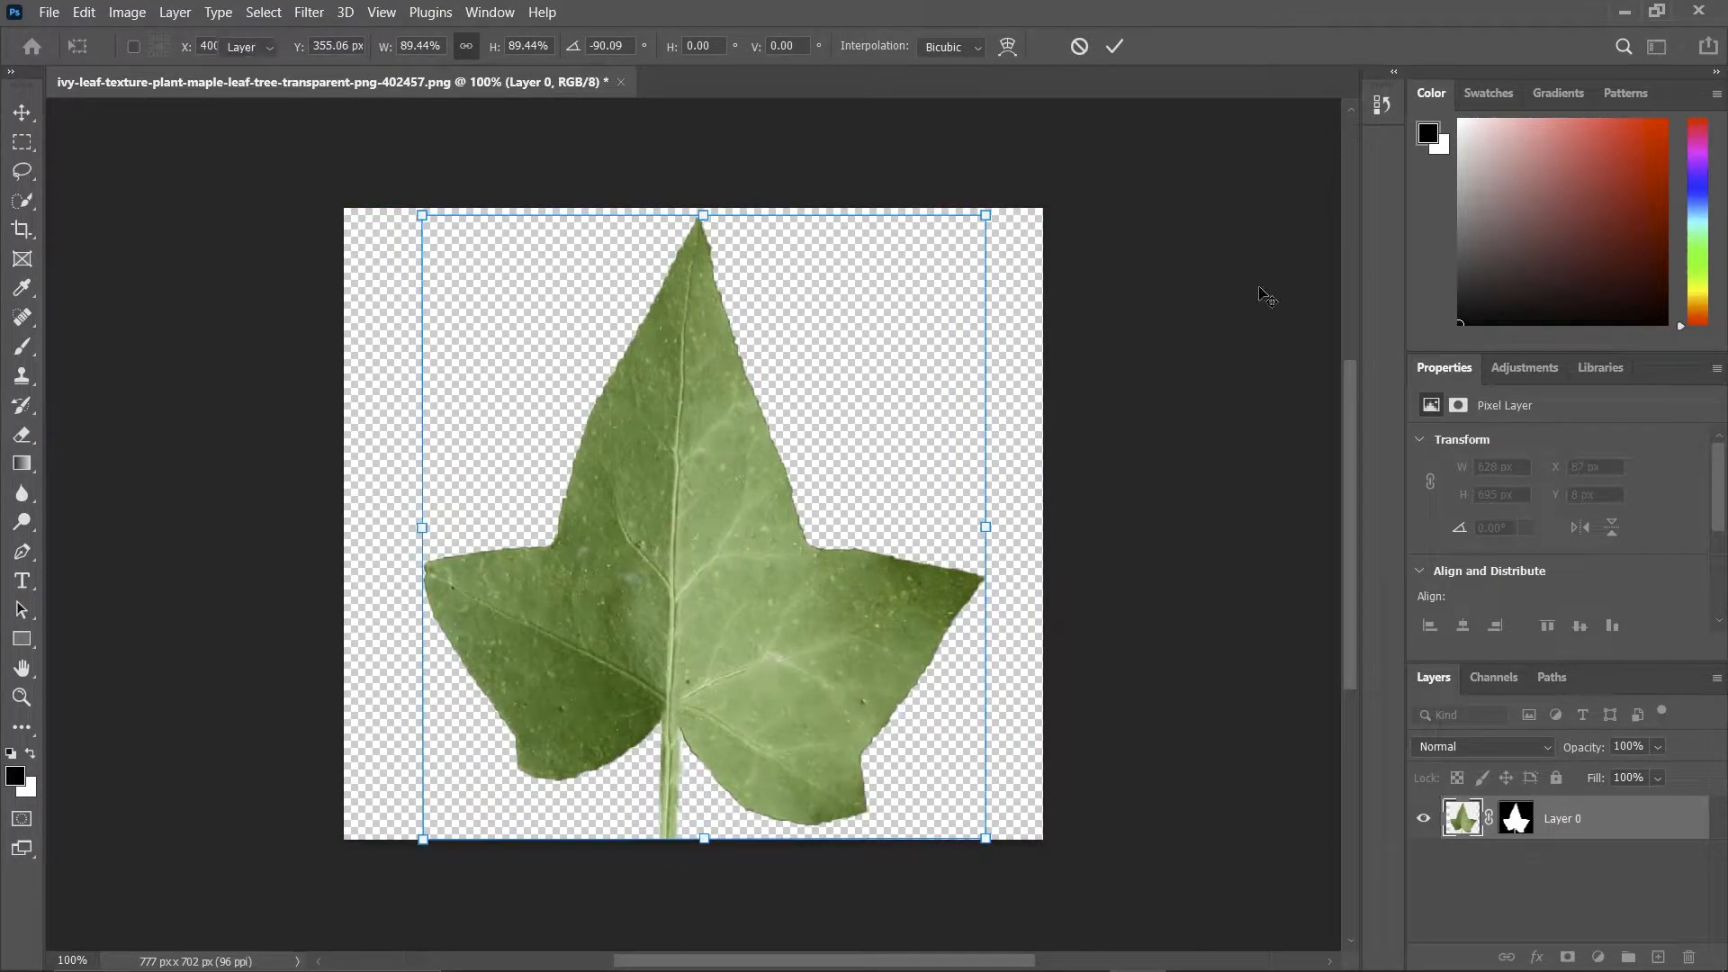
{"action": "key", "text": "Return"}
Crop the empty margins around the upright leaf to a 629 x 695 px canvas.
{"action": "left_click", "coordinate": [24, 230]}
{"action": "left_click_drag", "start_coordinate": [345, 522], "coordinate": [374, 526]}
{"action": "left_click_drag", "start_coordinate": [1006, 523], "coordinate": [979, 524]}
{"action": "left_click_drag", "start_coordinate": [699, 207], "coordinate": [700, 214]}
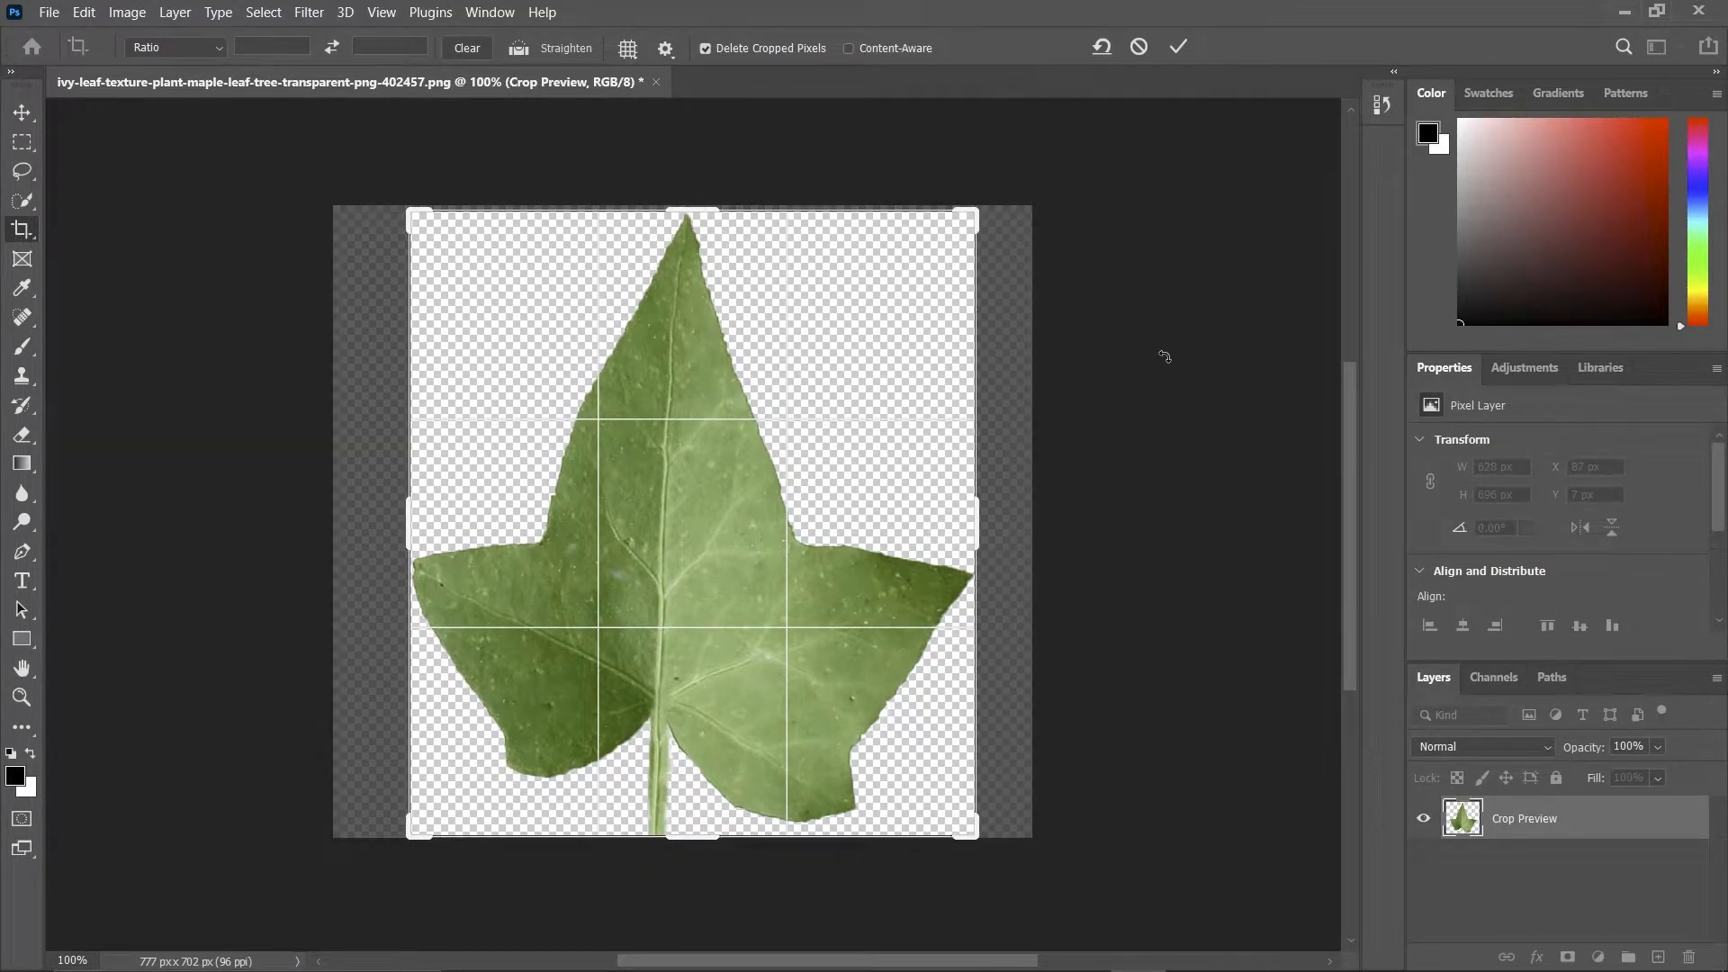
{"action": "key", "text": "Return"}
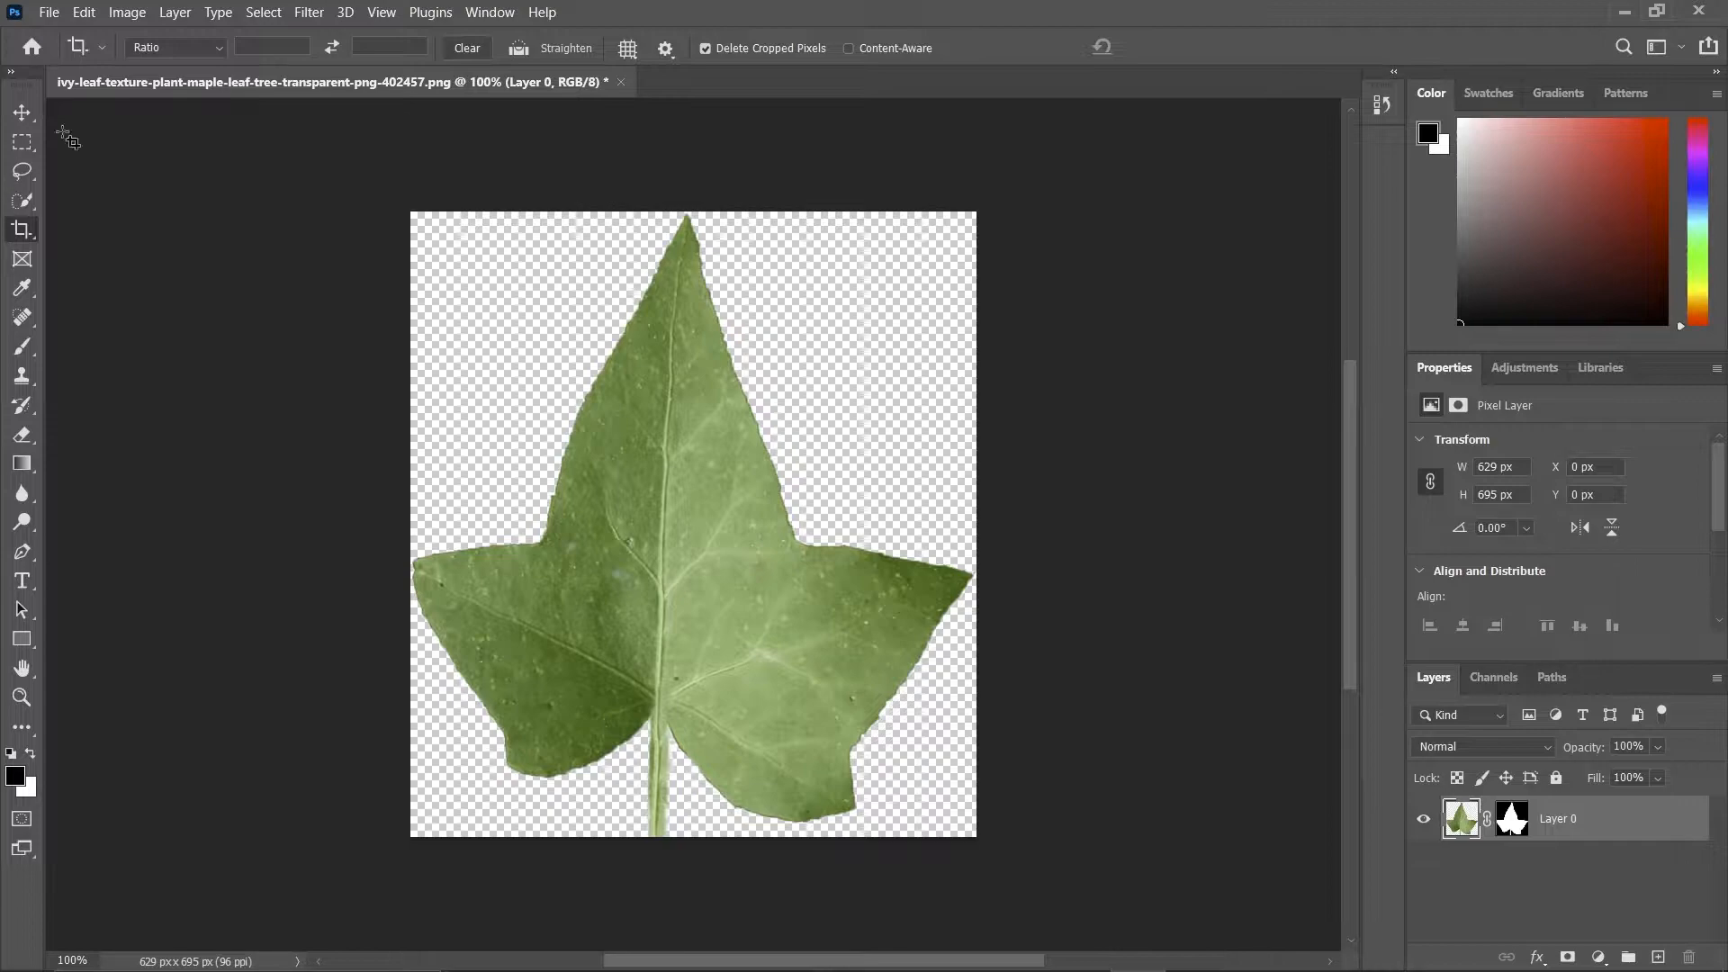
Save the image as Leaf.png in the sourceimages folder, using the large file size option.
{"action": "left_click", "coordinate": [40, 14]}
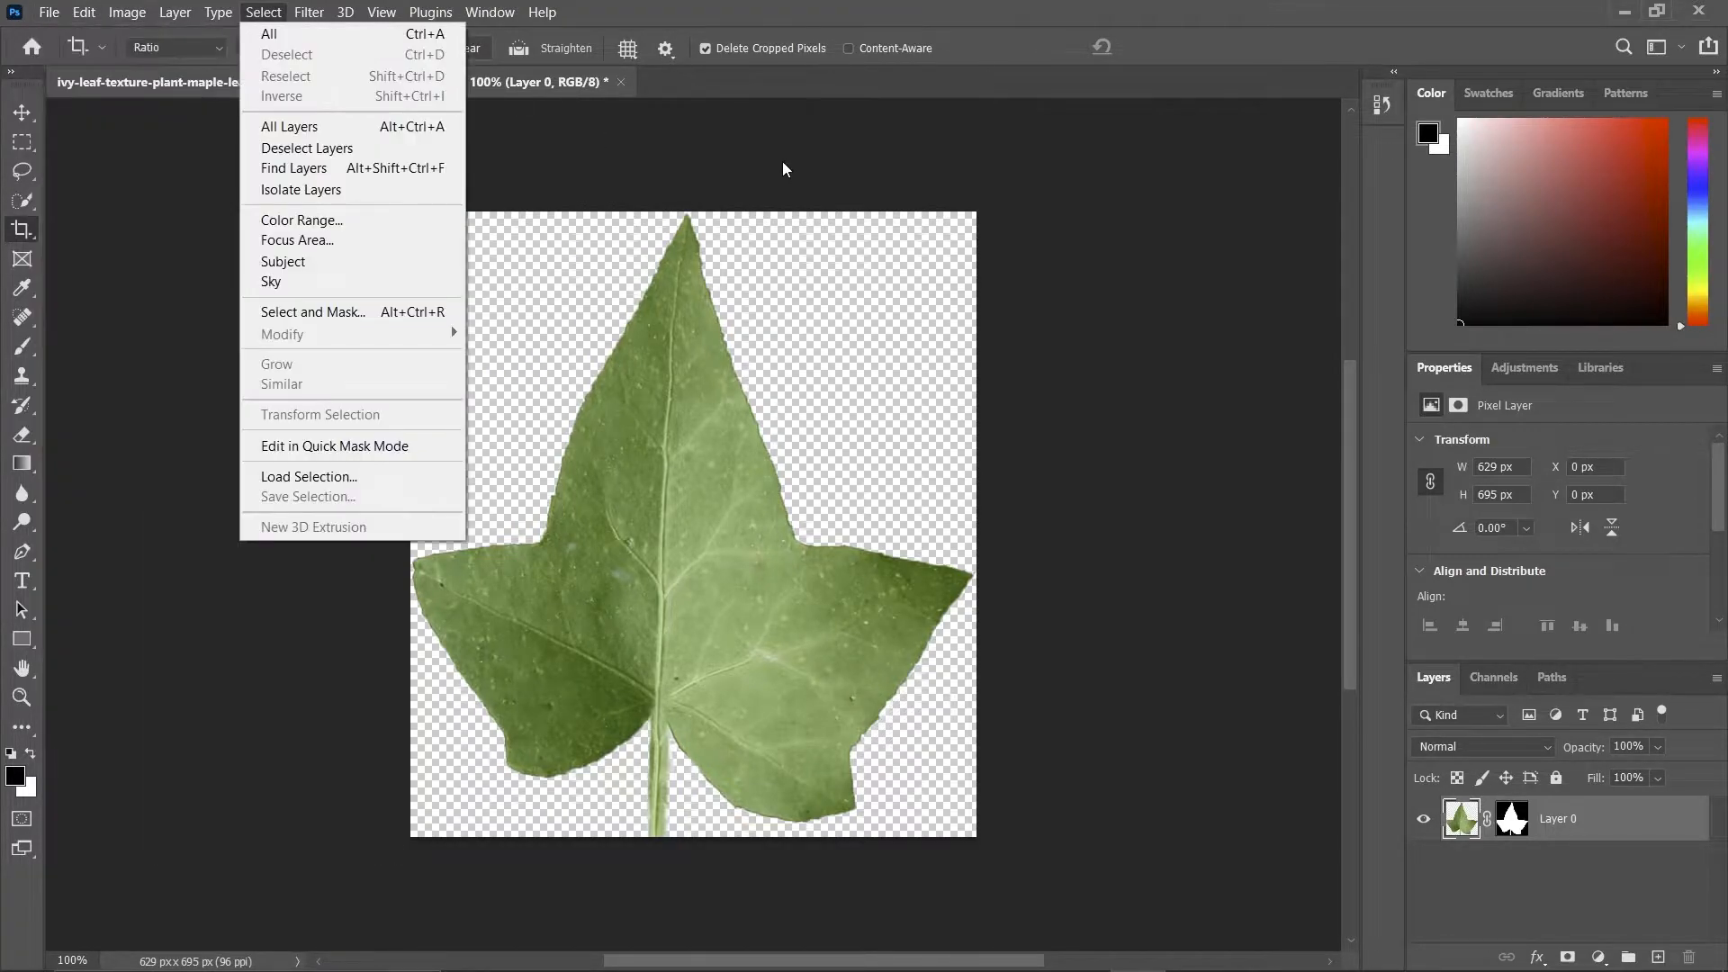
{"action": "left_click", "coordinate": [815, 166]}
{"action": "key", "text": "ctrl"}
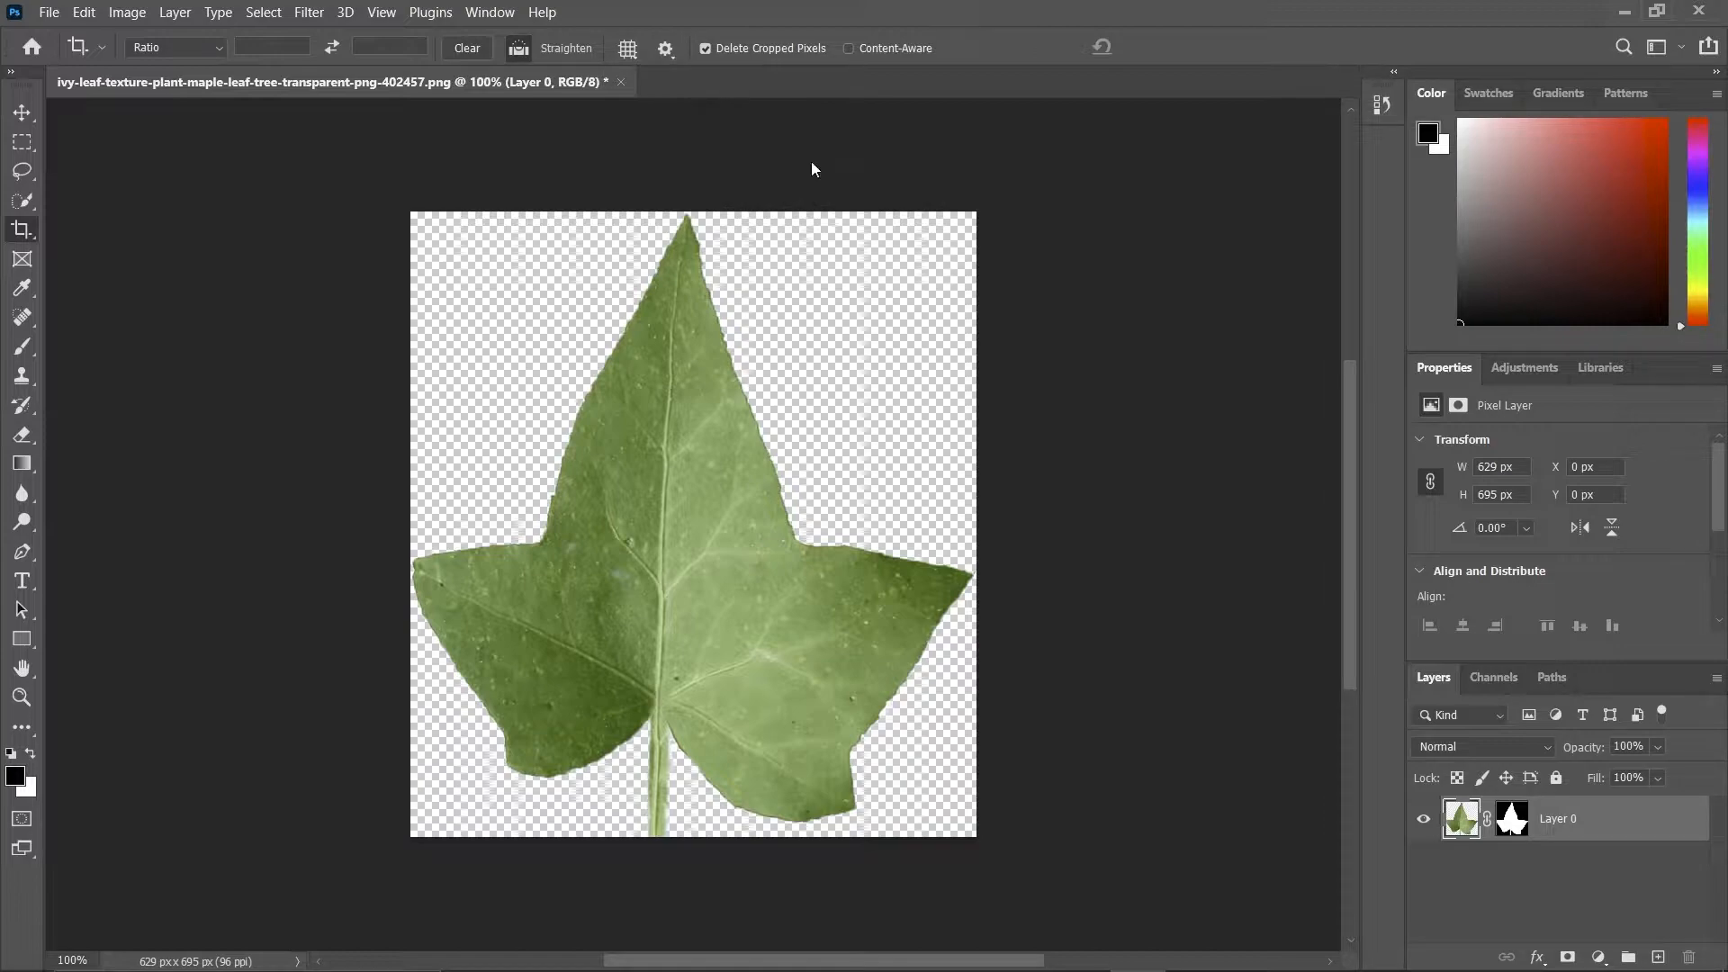
{"action": "key", "text": "ctrl+shift+s"}
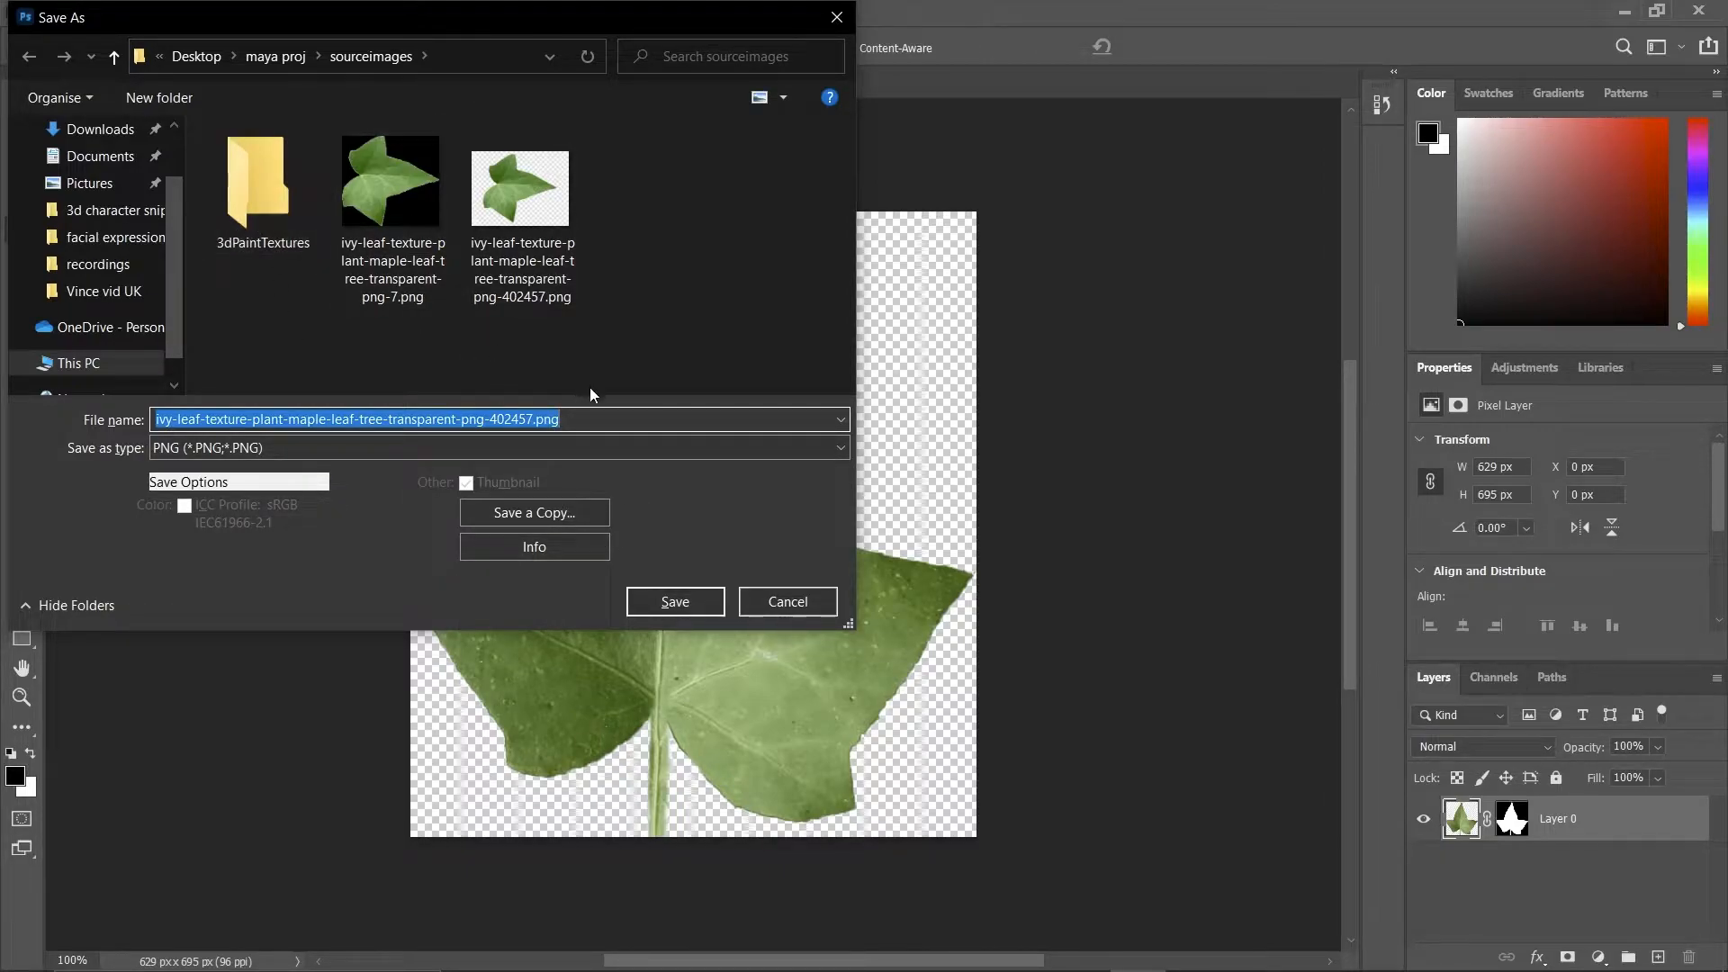
{"action": "left_click", "coordinate": [533, 419]}
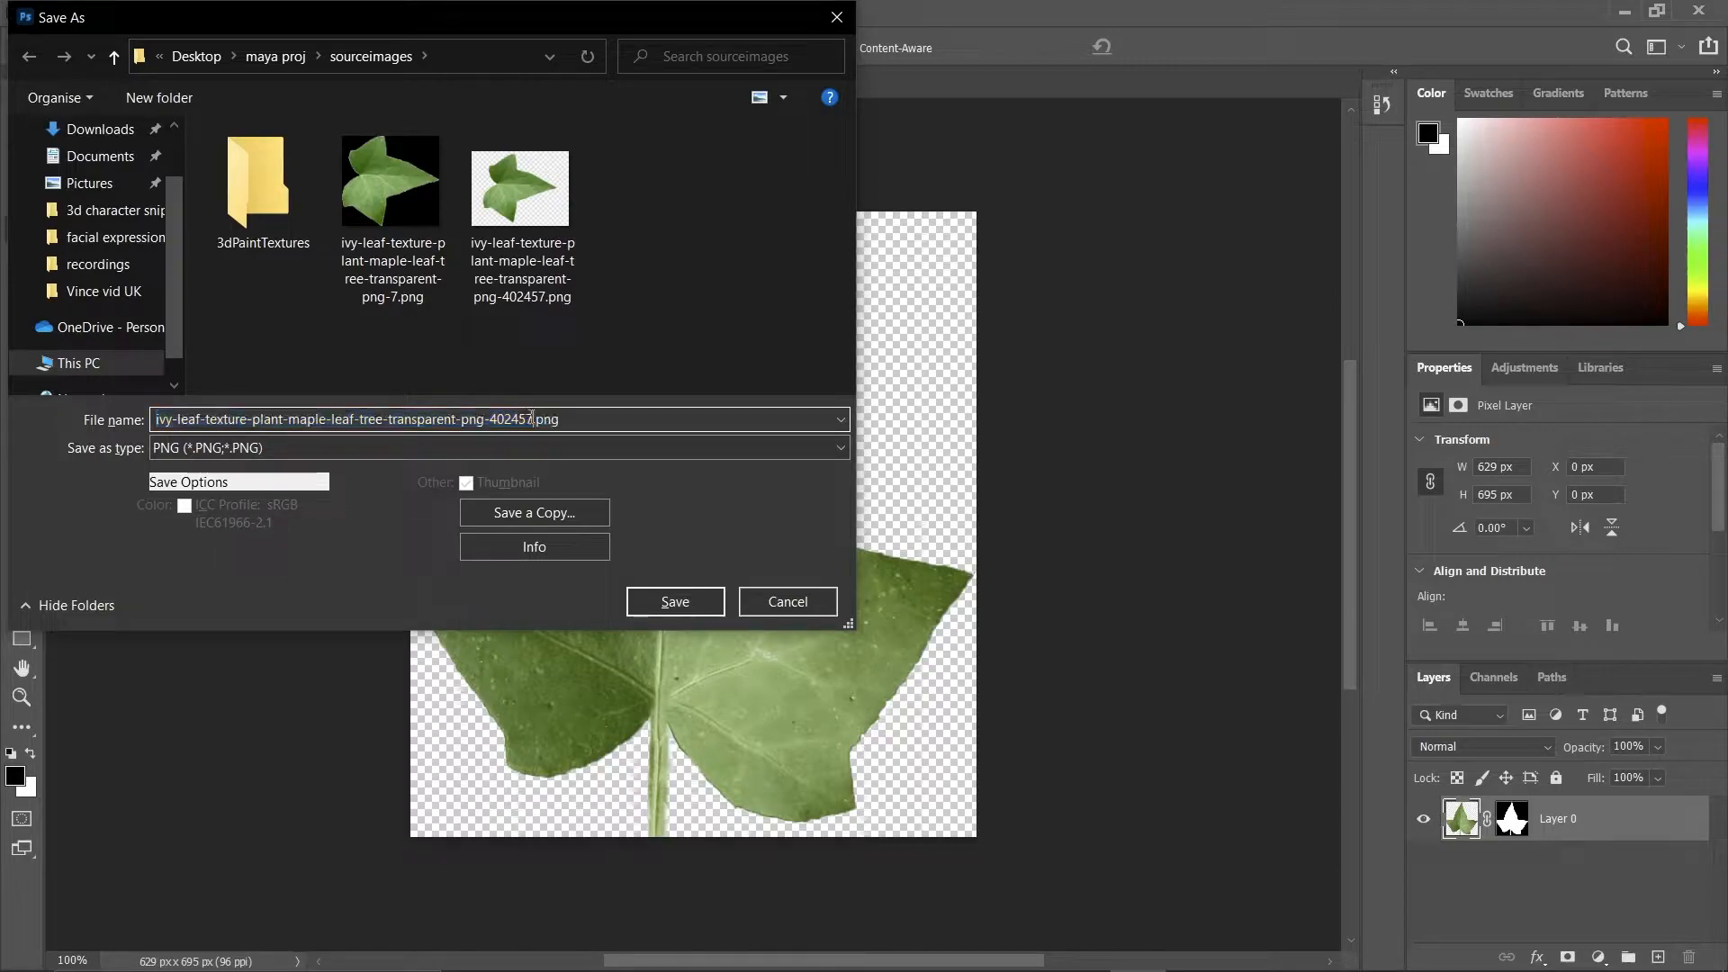
{"action": "key", "text": "BackSpace"}
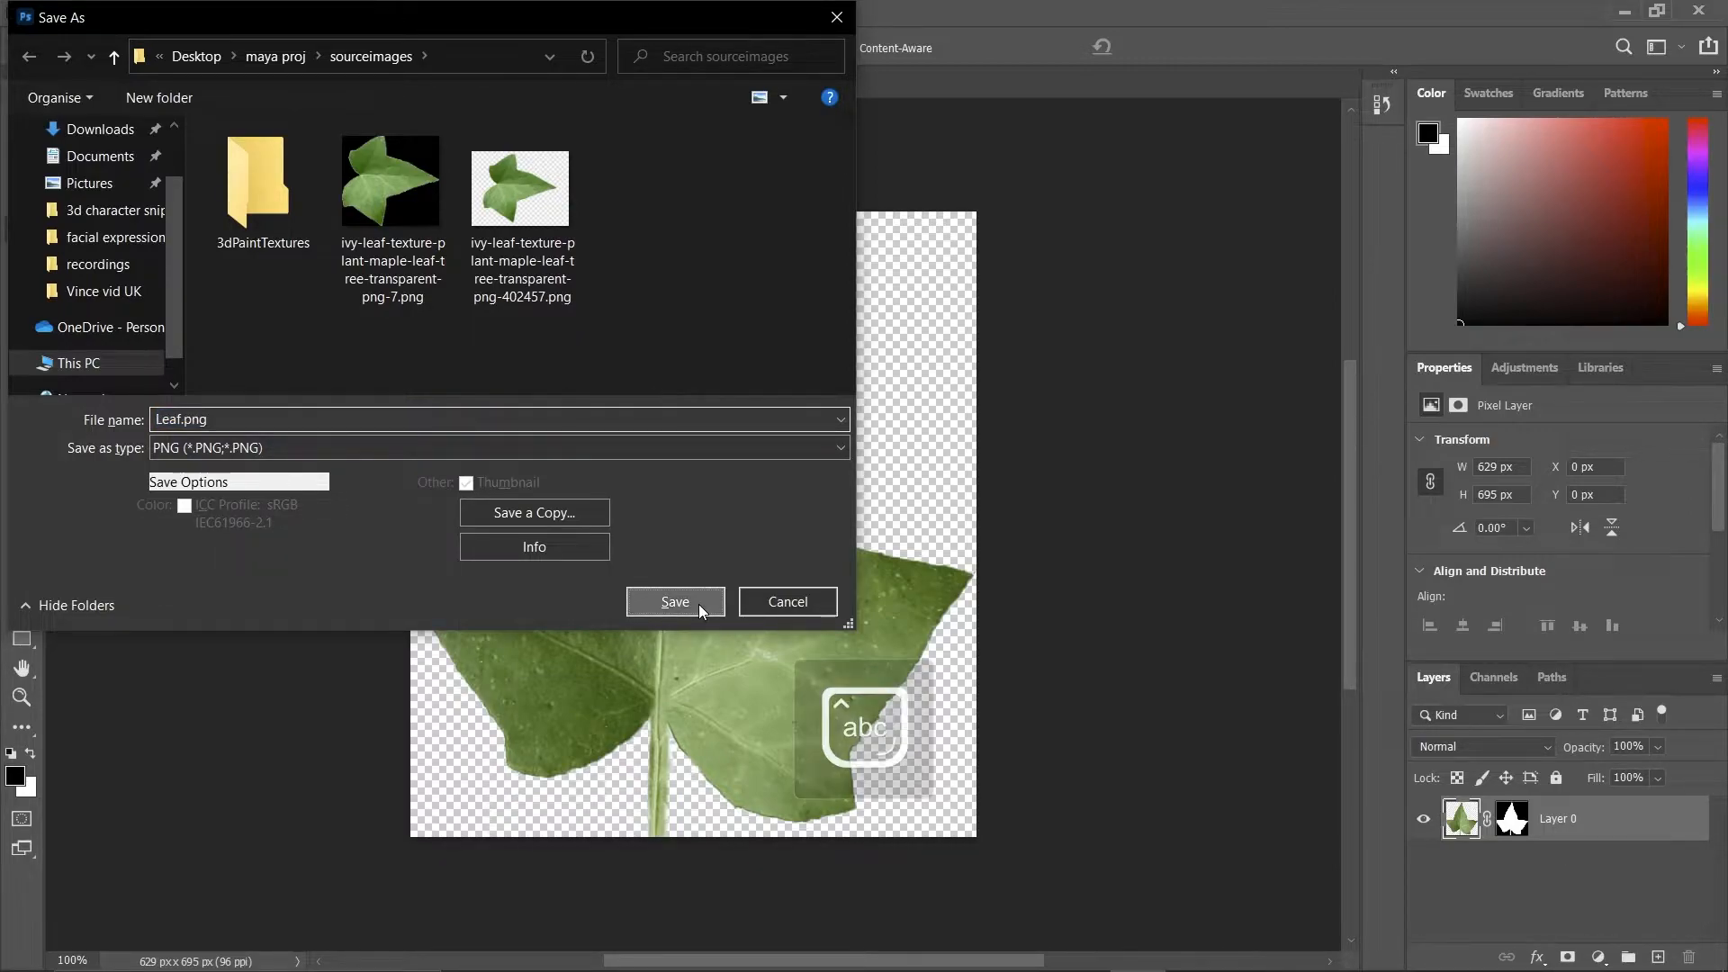
{"action": "left_click", "coordinate": [699, 603]}
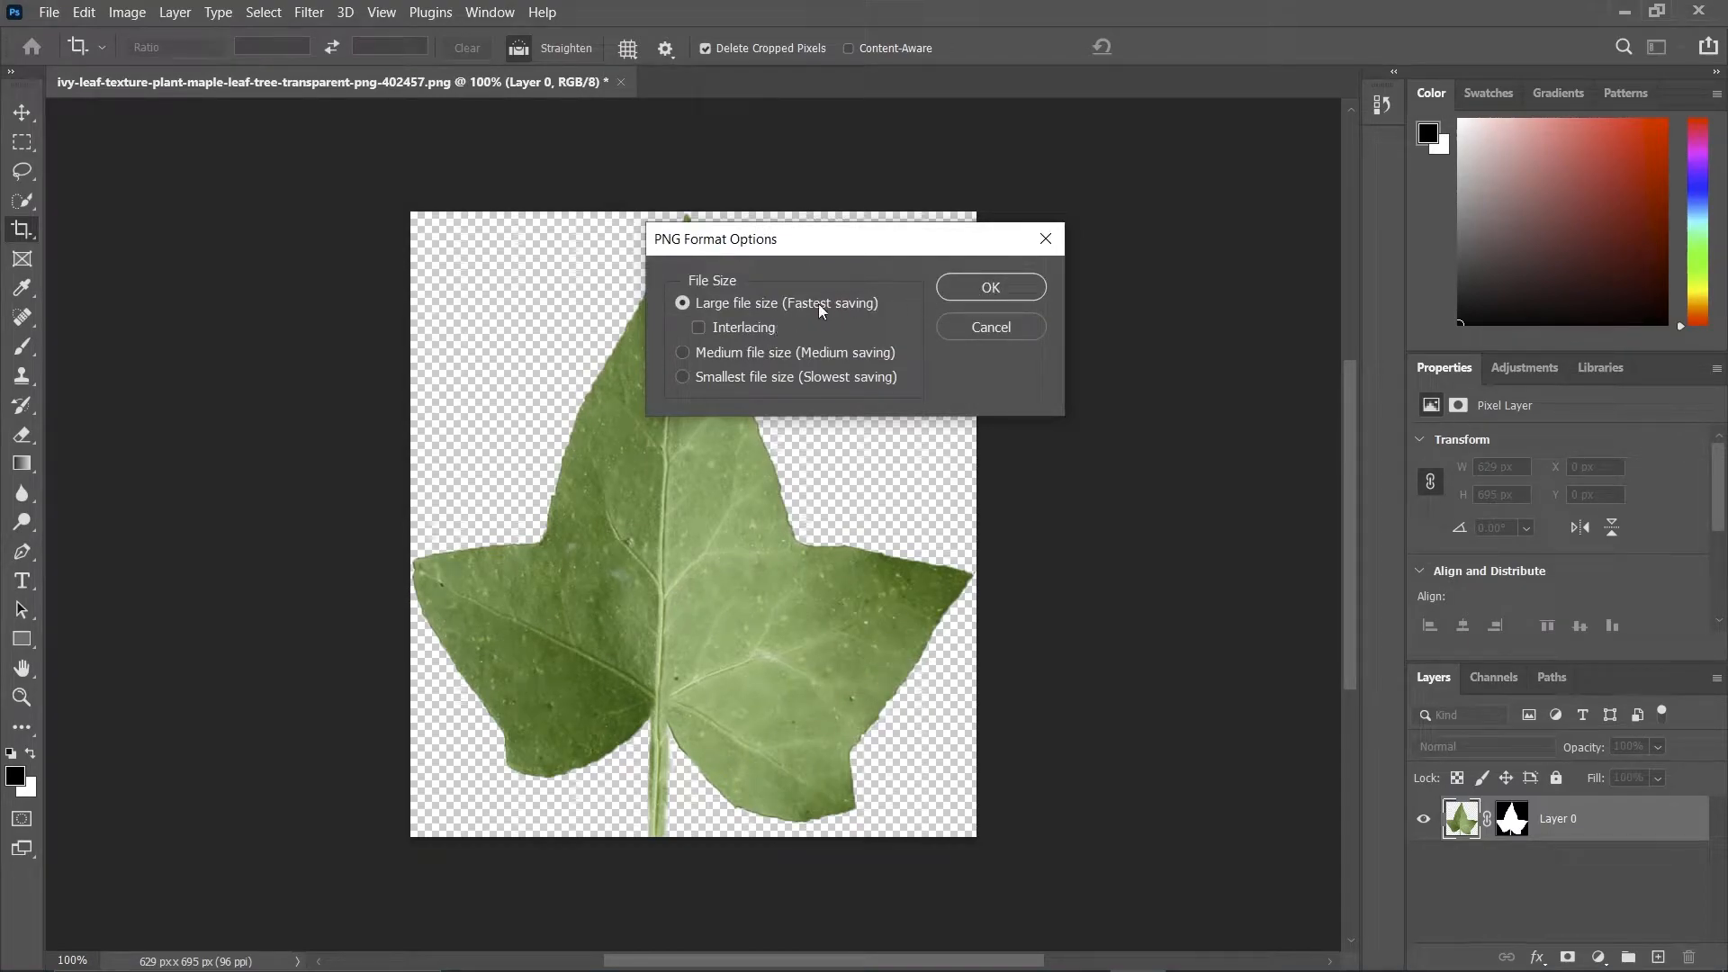
{"action": "left_click", "coordinate": [992, 288]}
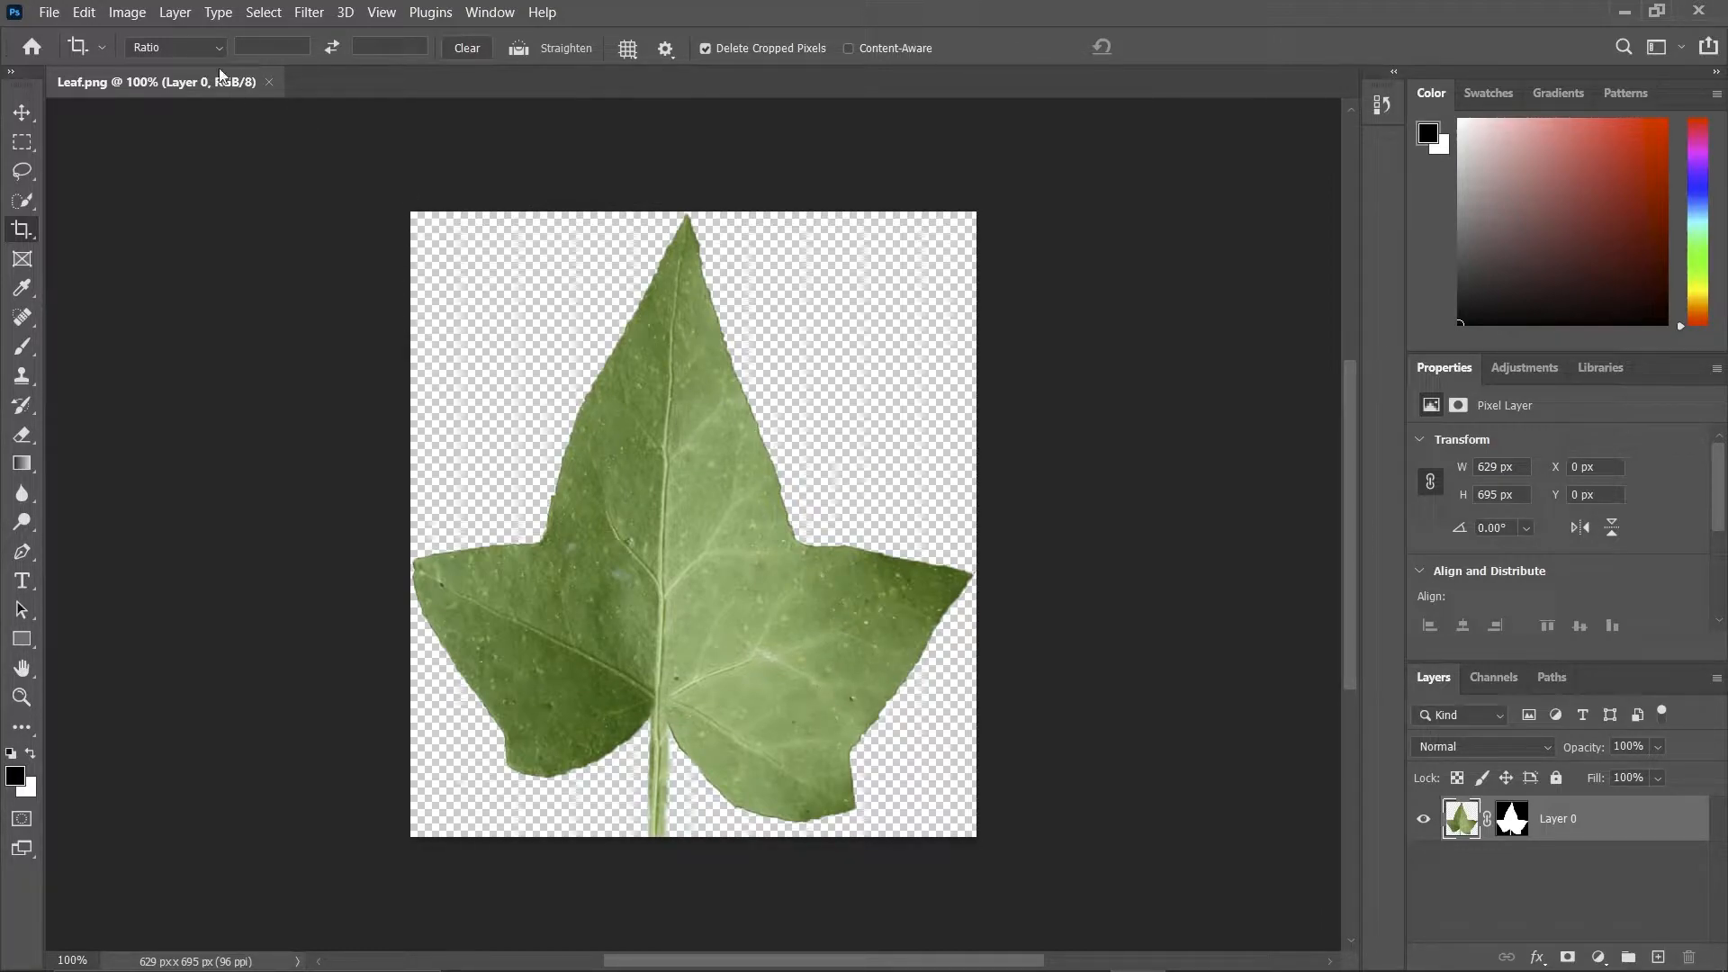
Add a solid black (000000) color fill layer and place it beneath the leaf layer.
{"action": "left_click", "coordinate": [21, 111]}
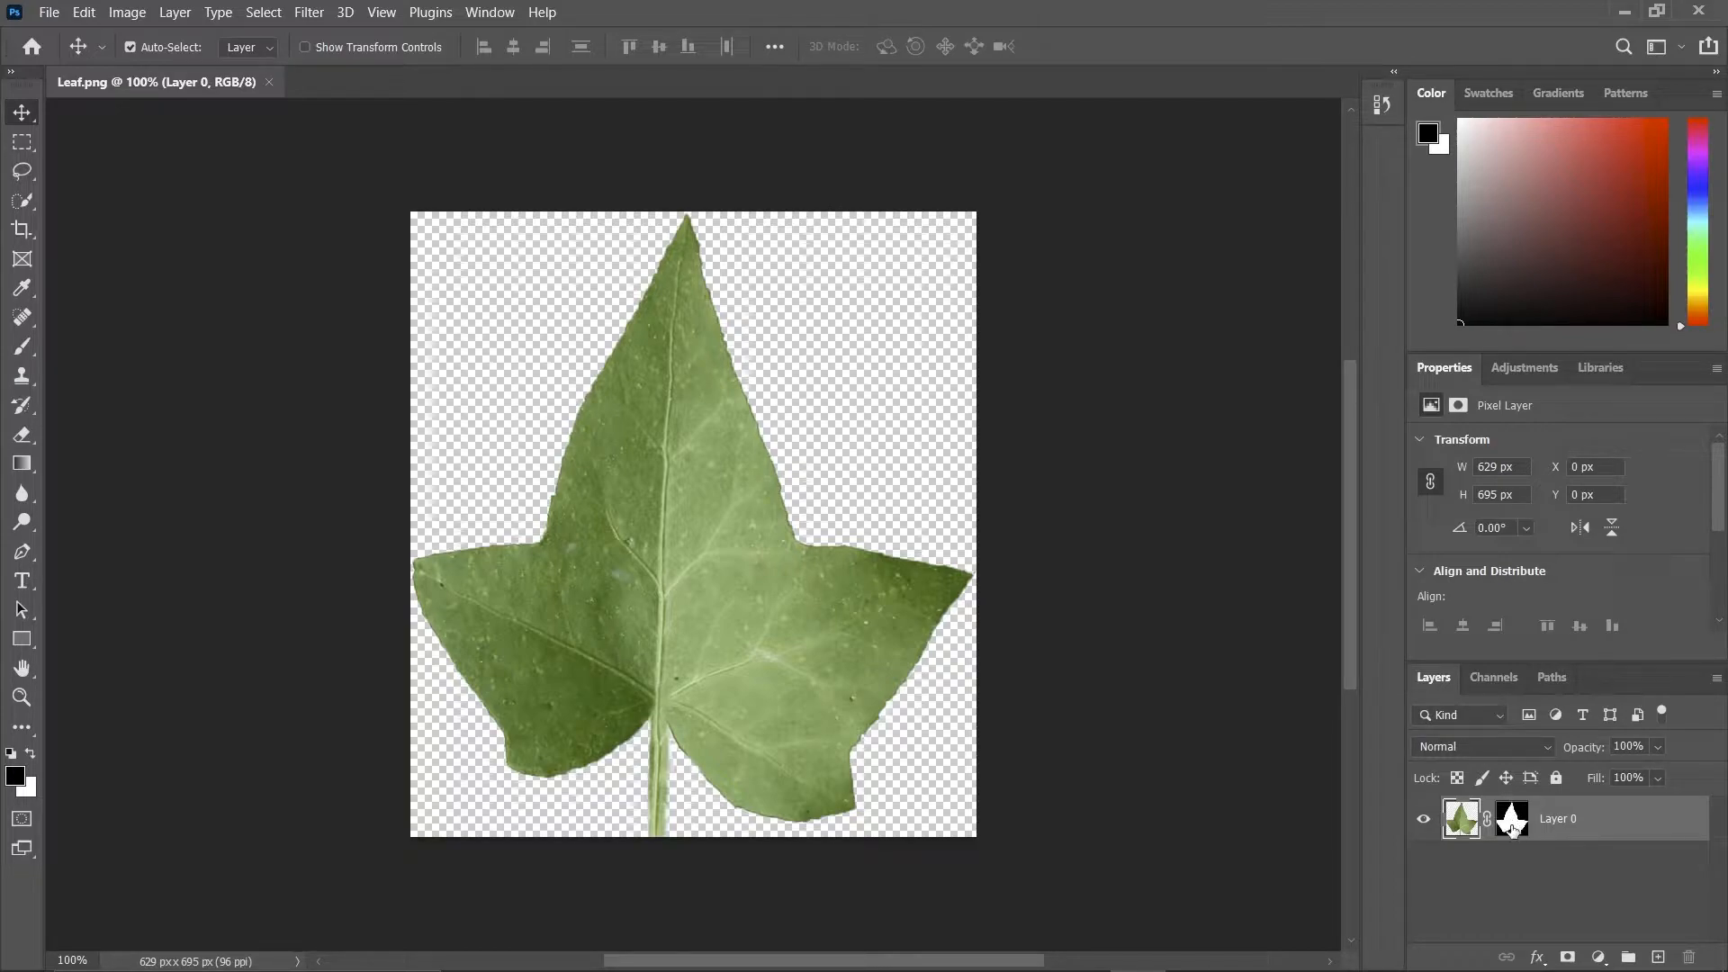
{"action": "left_click", "coordinate": [1542, 891]}
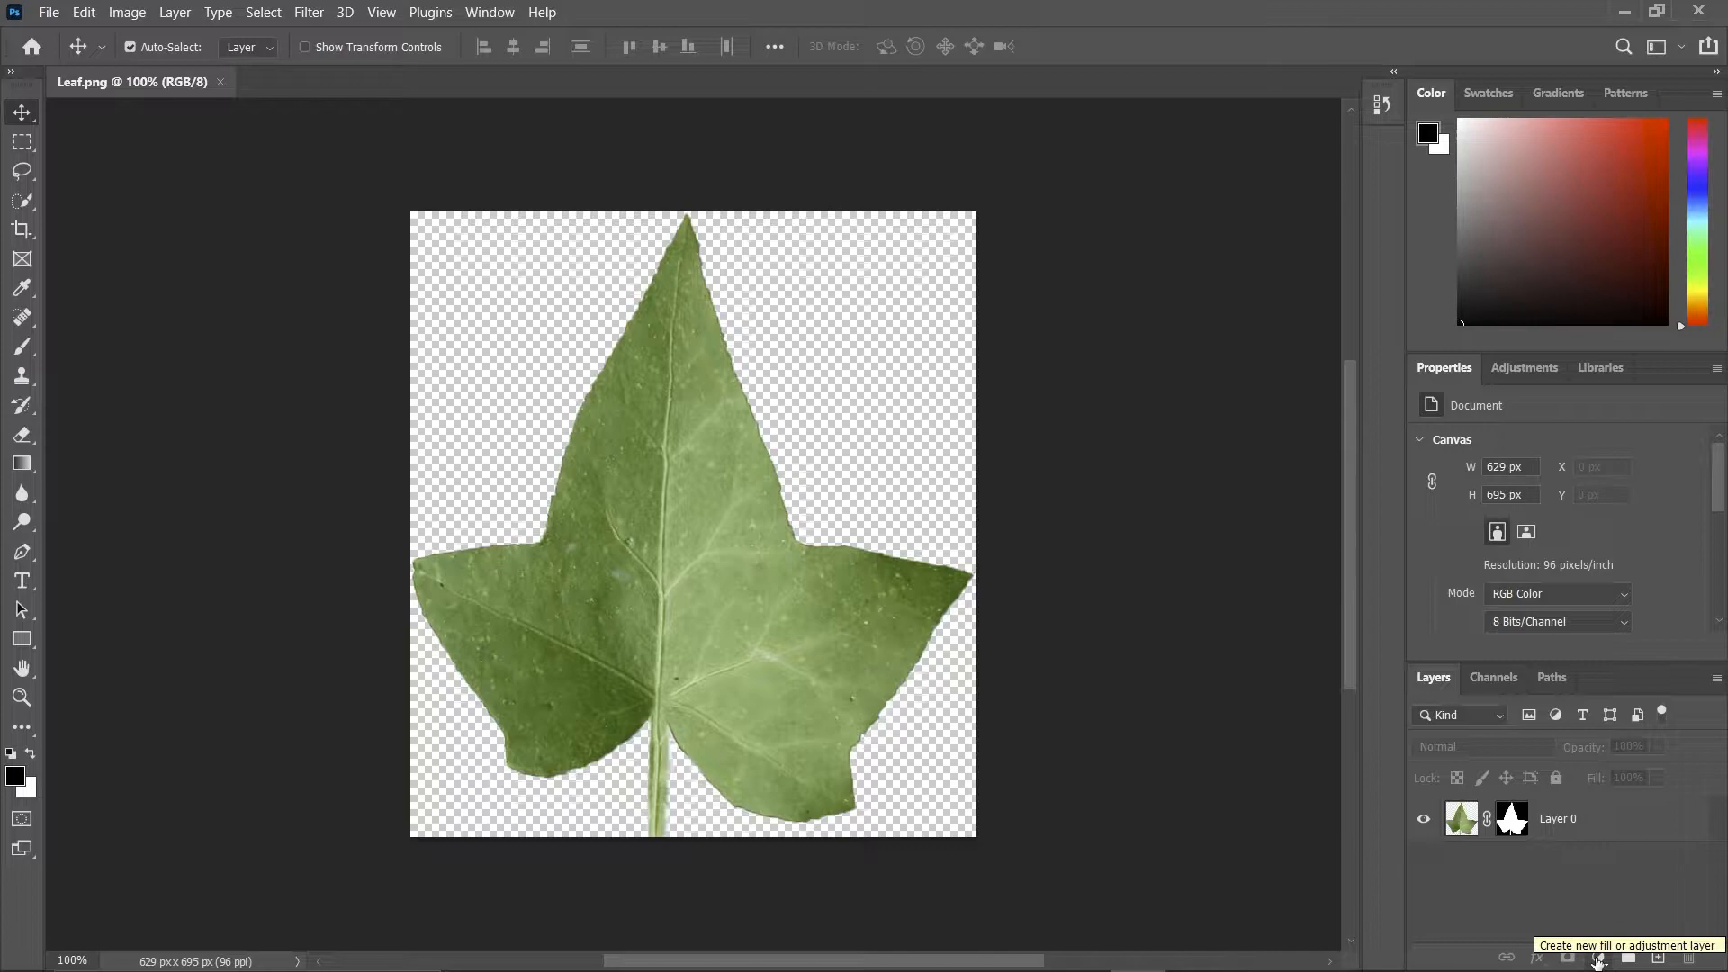
{"action": "left_click", "coordinate": [1598, 959]}
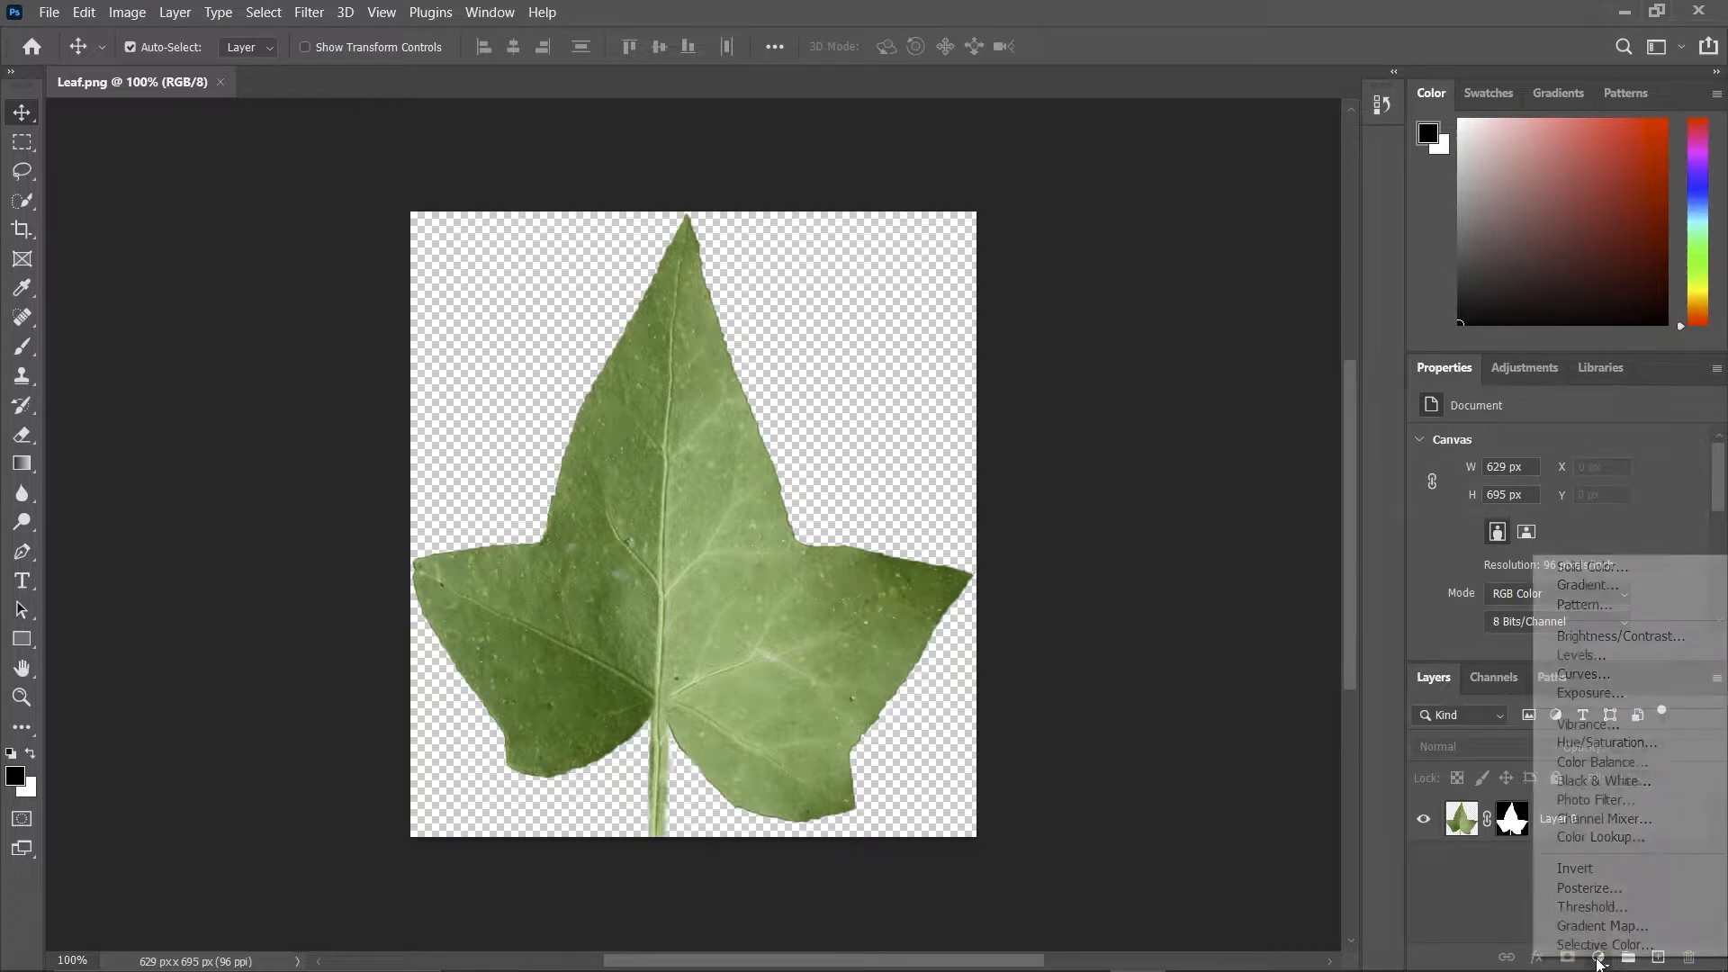
{"action": "left_click", "coordinate": [1588, 569]}
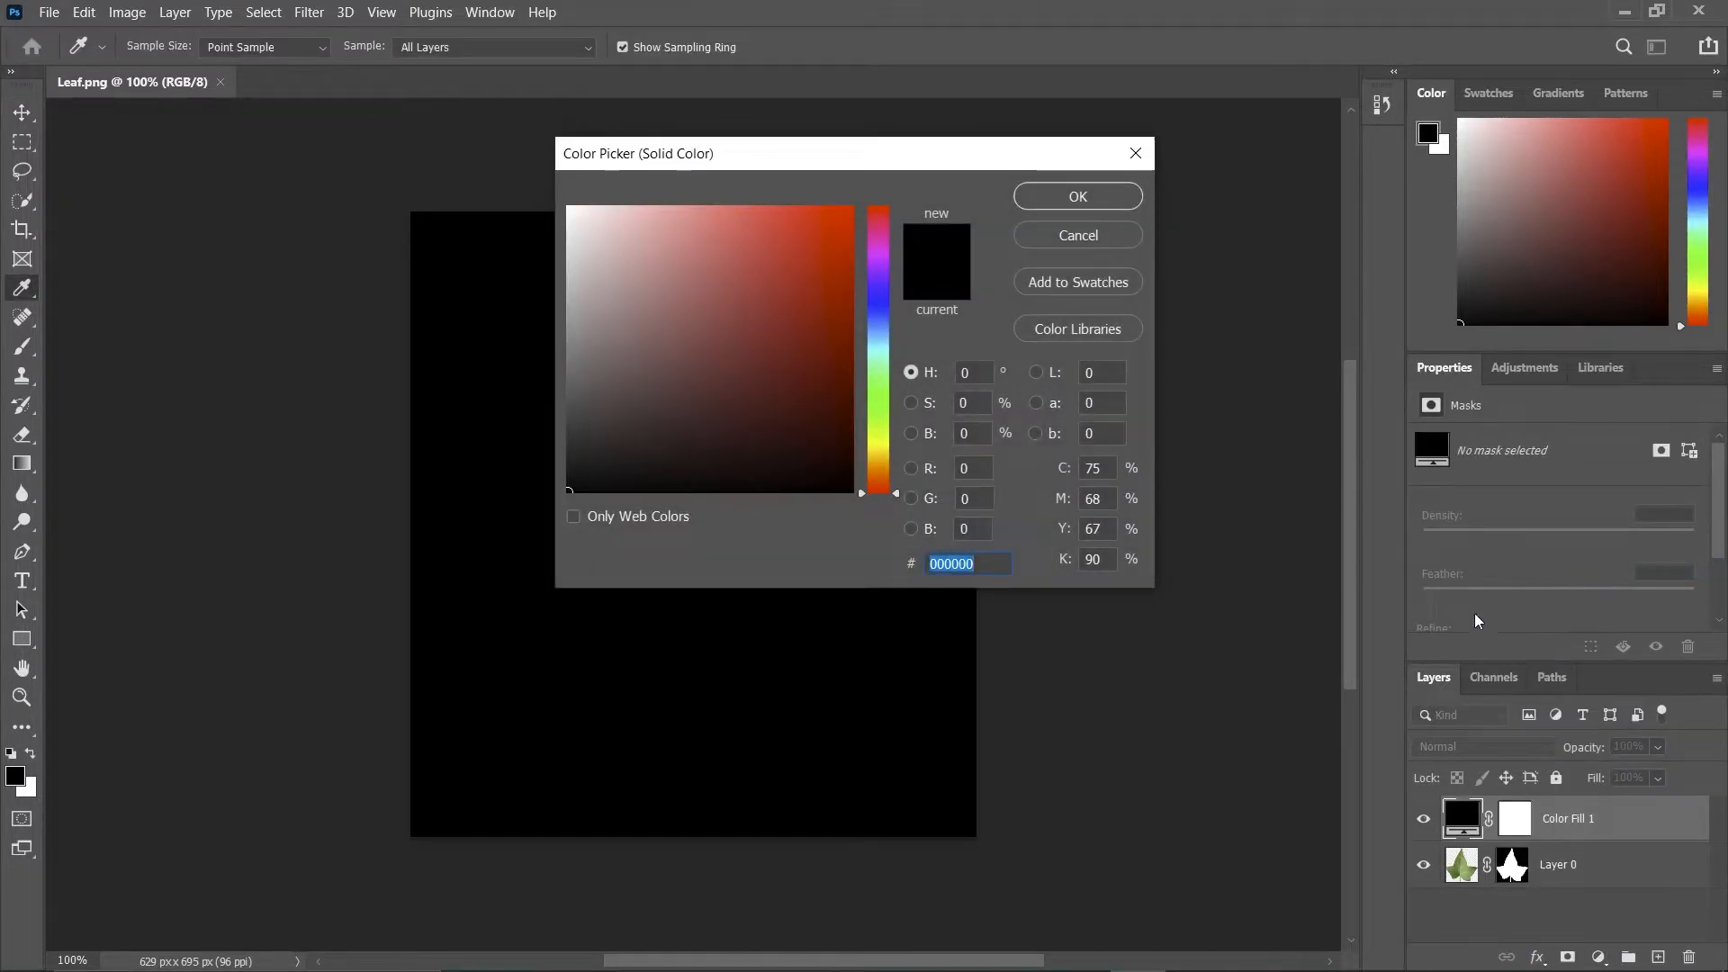
{"action": "mouse_move", "coordinate": [570, 489]}
{"action": "left_mouse_down"}
{"action": "mouse_move", "coordinate": [569, 441]}
{"action": "mouse_move", "coordinate": [726, 316]}
{"action": "mouse_move", "coordinate": [662, 421]}
{"action": "mouse_move", "coordinate": [521, 540]}
{"action": "left_mouse_up"}
{"action": "left_click", "coordinate": [1058, 200]}
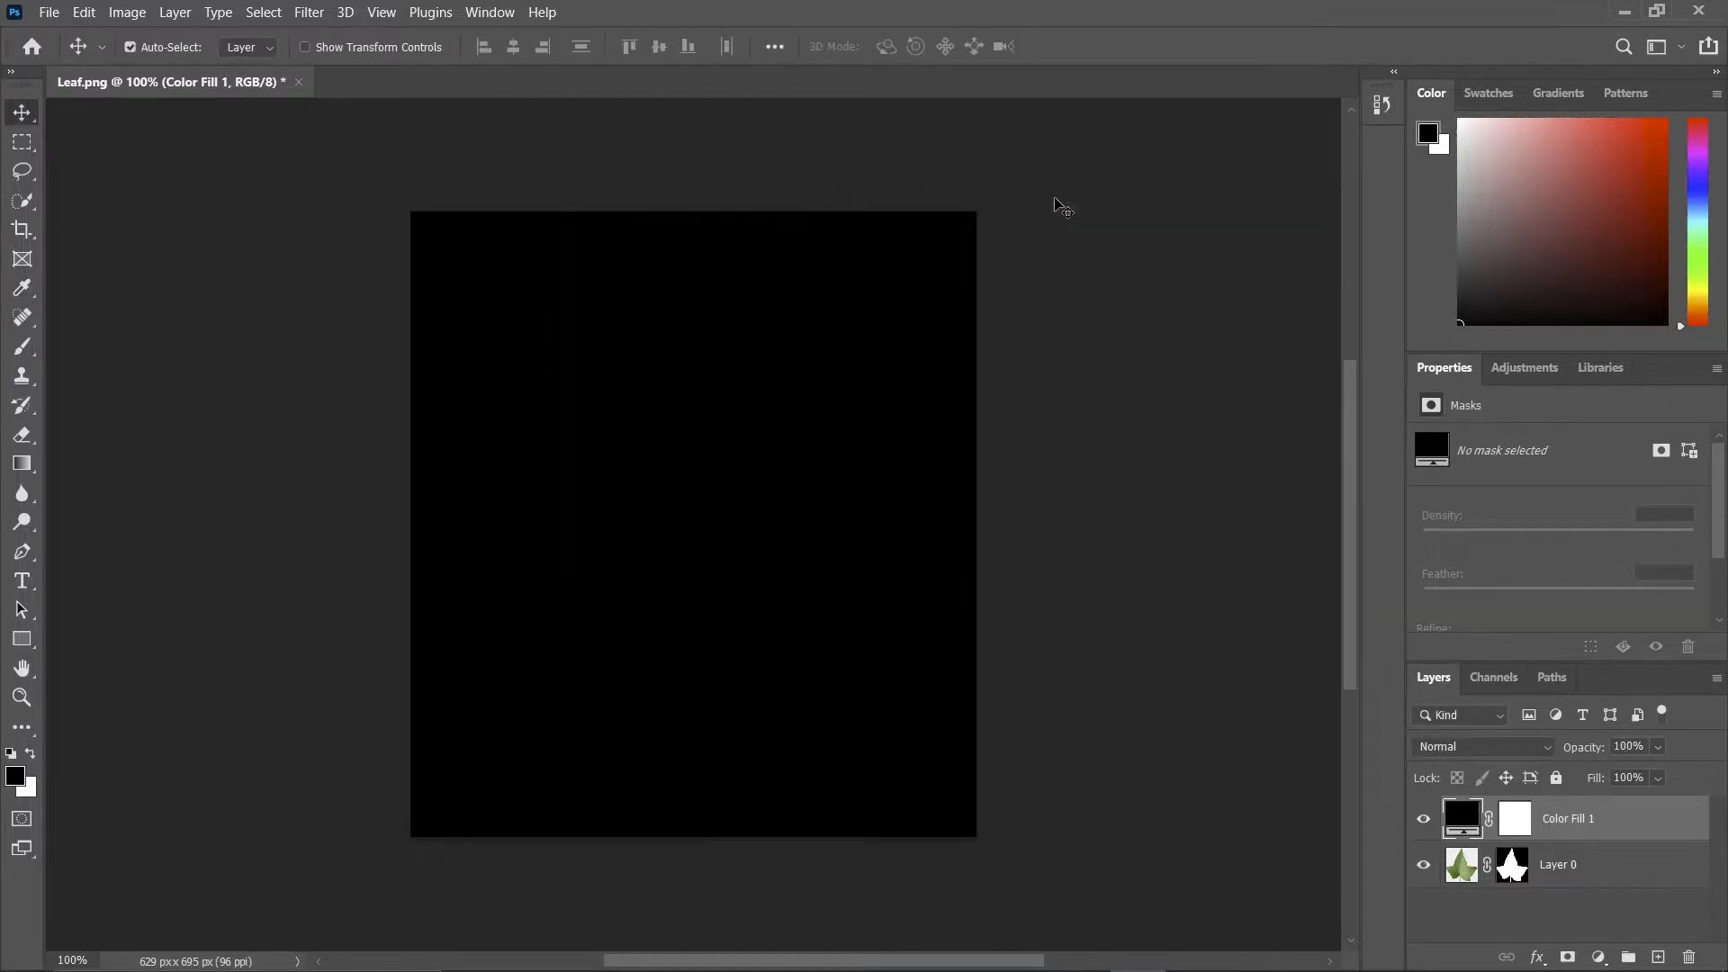
{"action": "left_click_drag", "start_coordinate": [1545, 817], "coordinate": [1549, 902]}
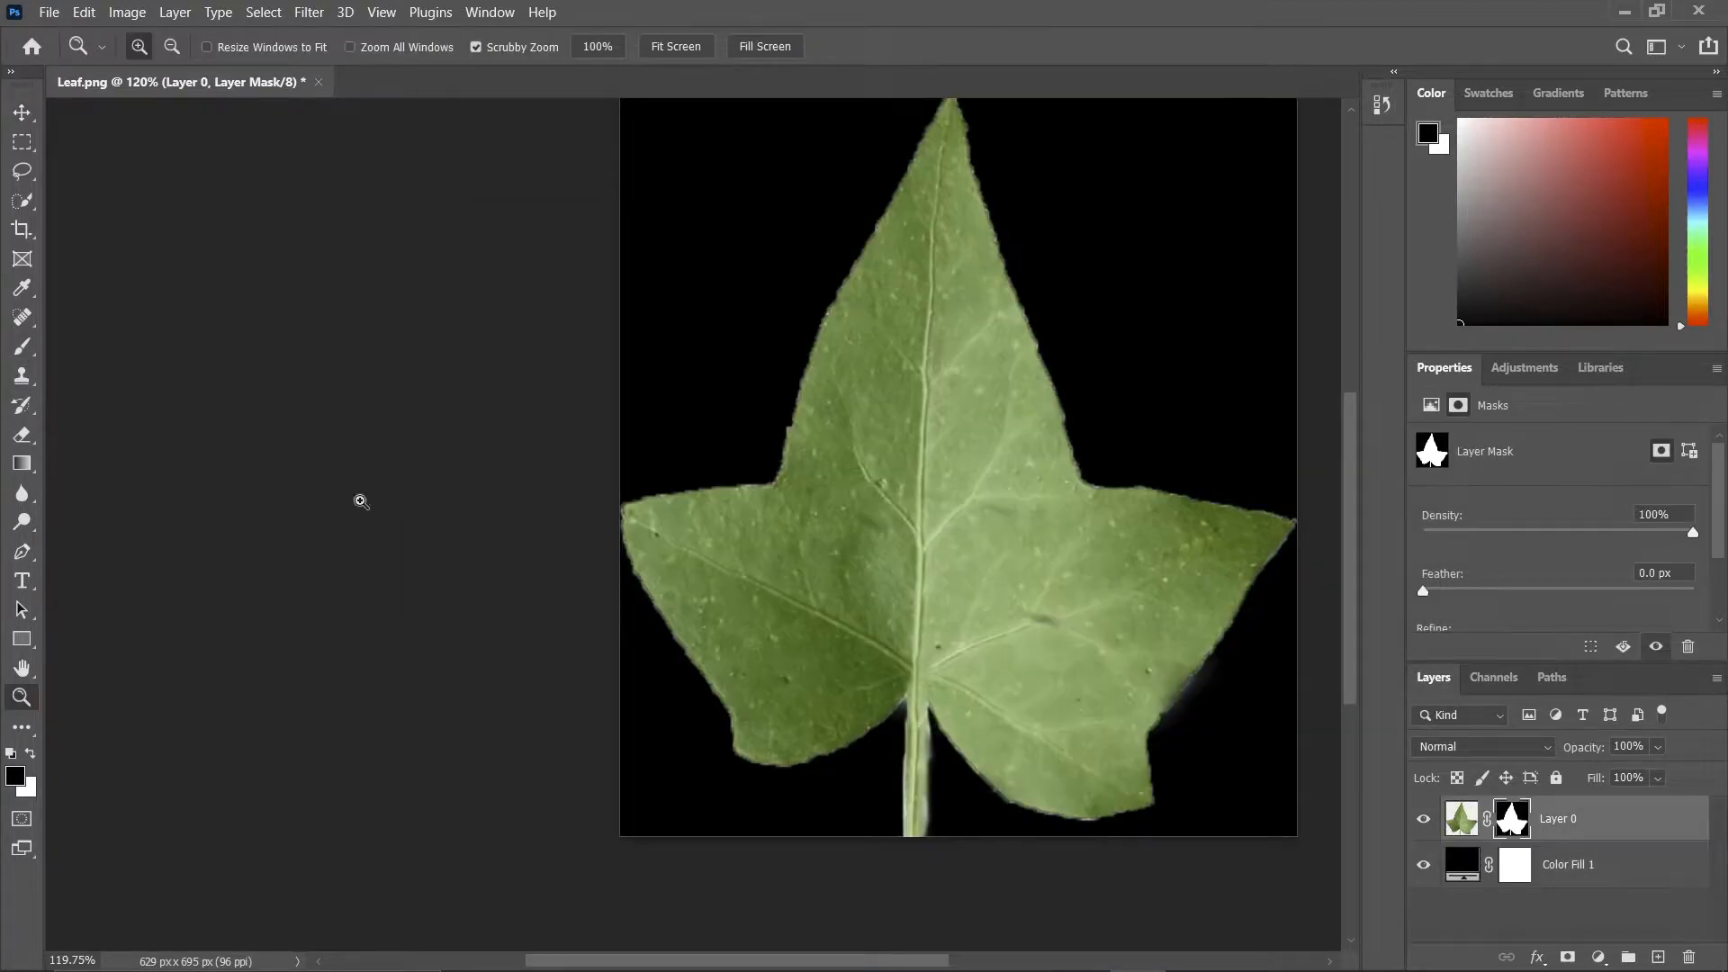
Paint the masked leaf layer's image entirely white with a 600 px brush.
{"action": "left_click", "coordinate": [1465, 833]}
{"action": "left_click", "coordinate": [24, 347]}
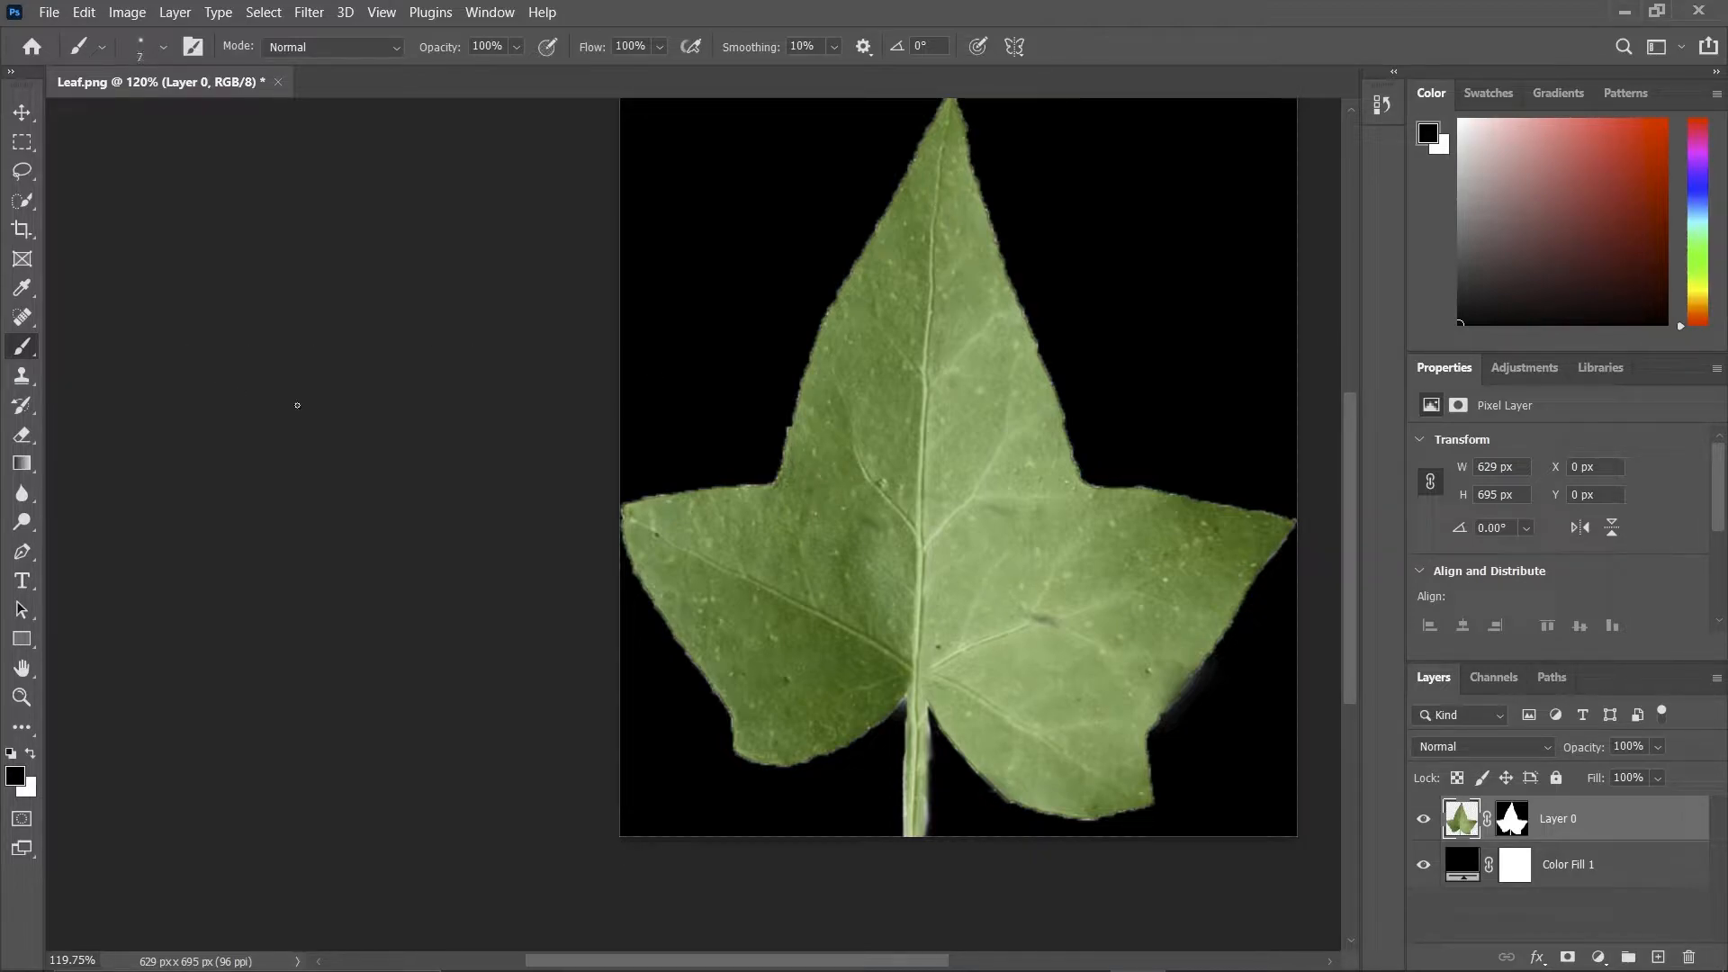
{"action": "key", "text": "bracketright"}
{"action": "key", "text": "bracketright"}
{"action": "key", "text": "bracketright"}
{"action": "key", "text": "bracketright"}
{"action": "key", "text": "bracketright"}
{"action": "key", "text": "bracketright"}
{"action": "key", "text": "bracketright"}
{"action": "key", "text": "bracketright"}
{"action": "key", "text": "bracketright"}
{"action": "key", "text": "bracketright"}
{"action": "key", "text": "bracketright"}
{"action": "key", "text": "bracketright"}
{"action": "key", "text": "bracketright"}
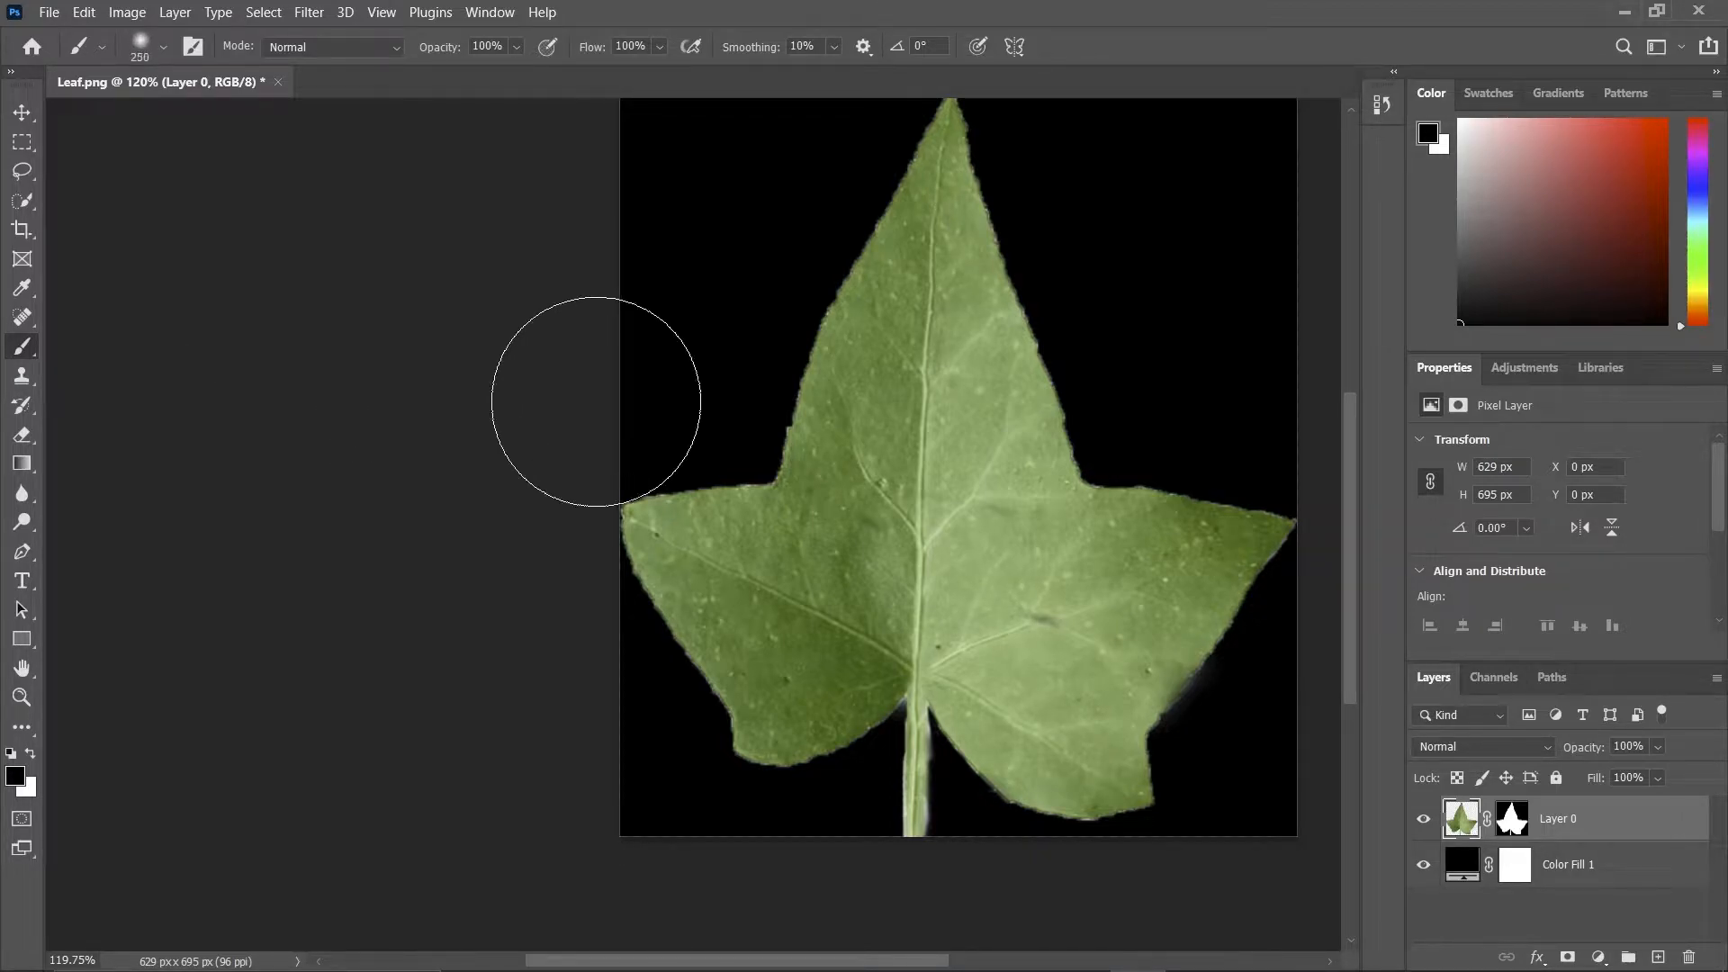
{"action": "key", "text": "bracketright"}
{"action": "key", "text": "bracketright"}
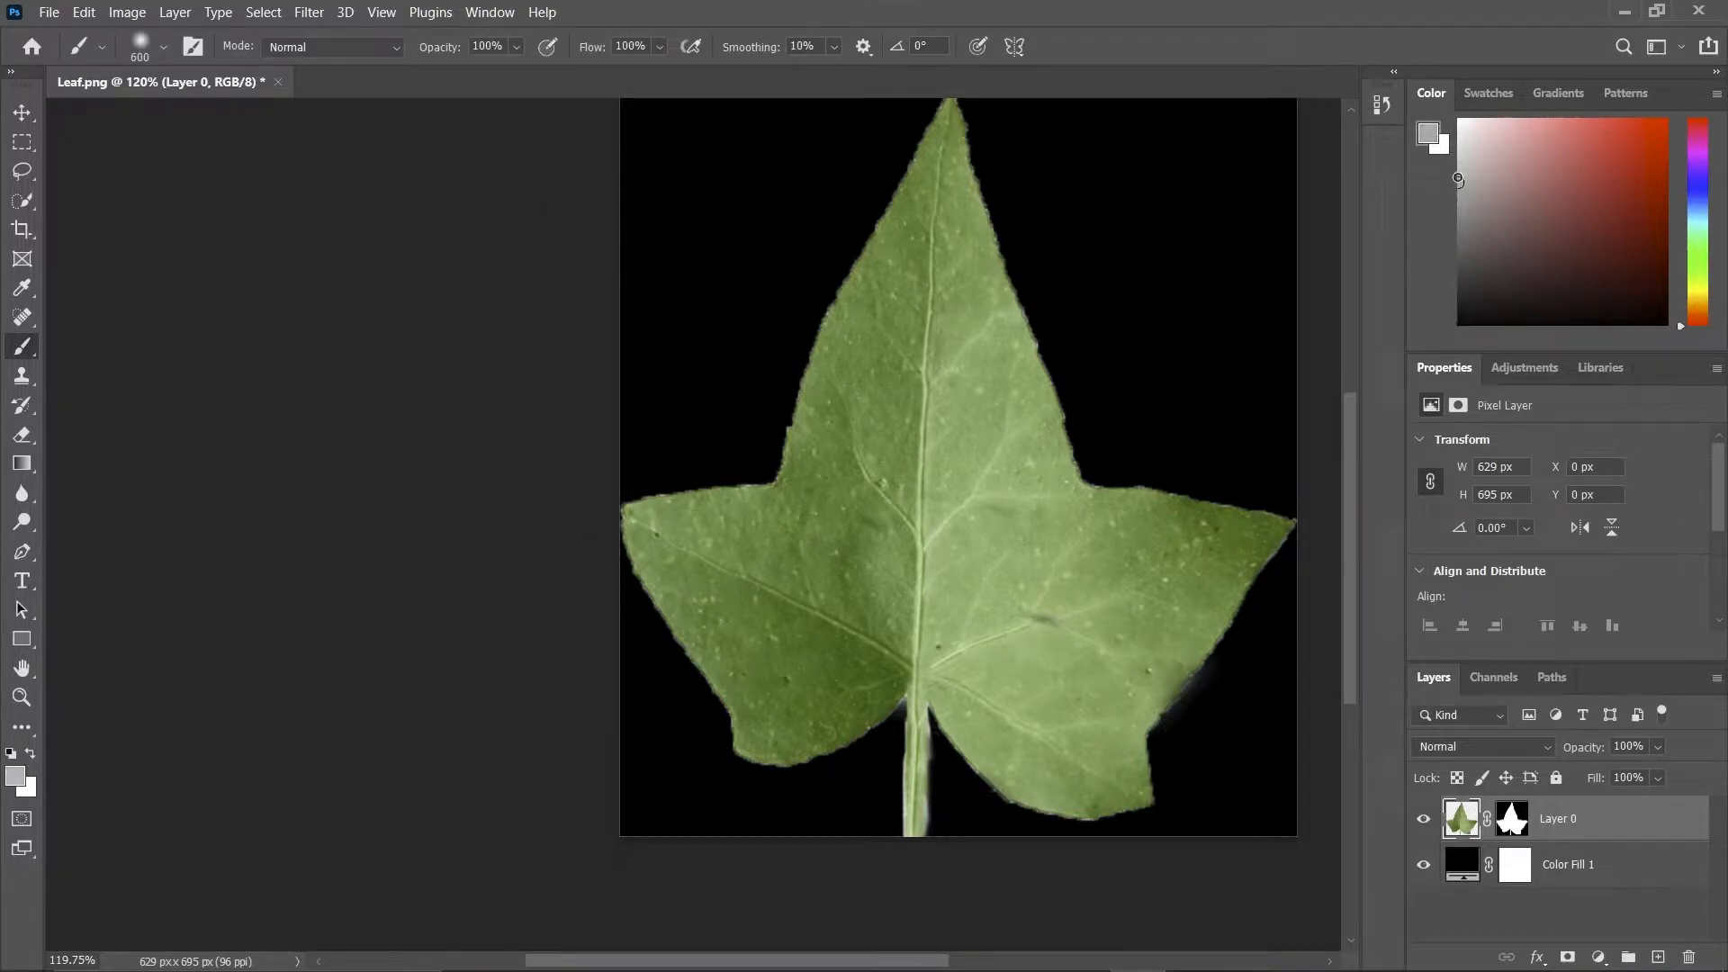
{"action": "mouse_move", "coordinate": [856, 192]}
{"action": "left_mouse_down"}
{"action": "mouse_move", "coordinate": [882, 347]}
{"action": "mouse_move", "coordinate": [675, 540]}
{"action": "mouse_move", "coordinate": [822, 386]}
{"action": "mouse_move", "coordinate": [956, 540]}
{"action": "mouse_move", "coordinate": [996, 489]}
{"action": "left_mouse_up"}
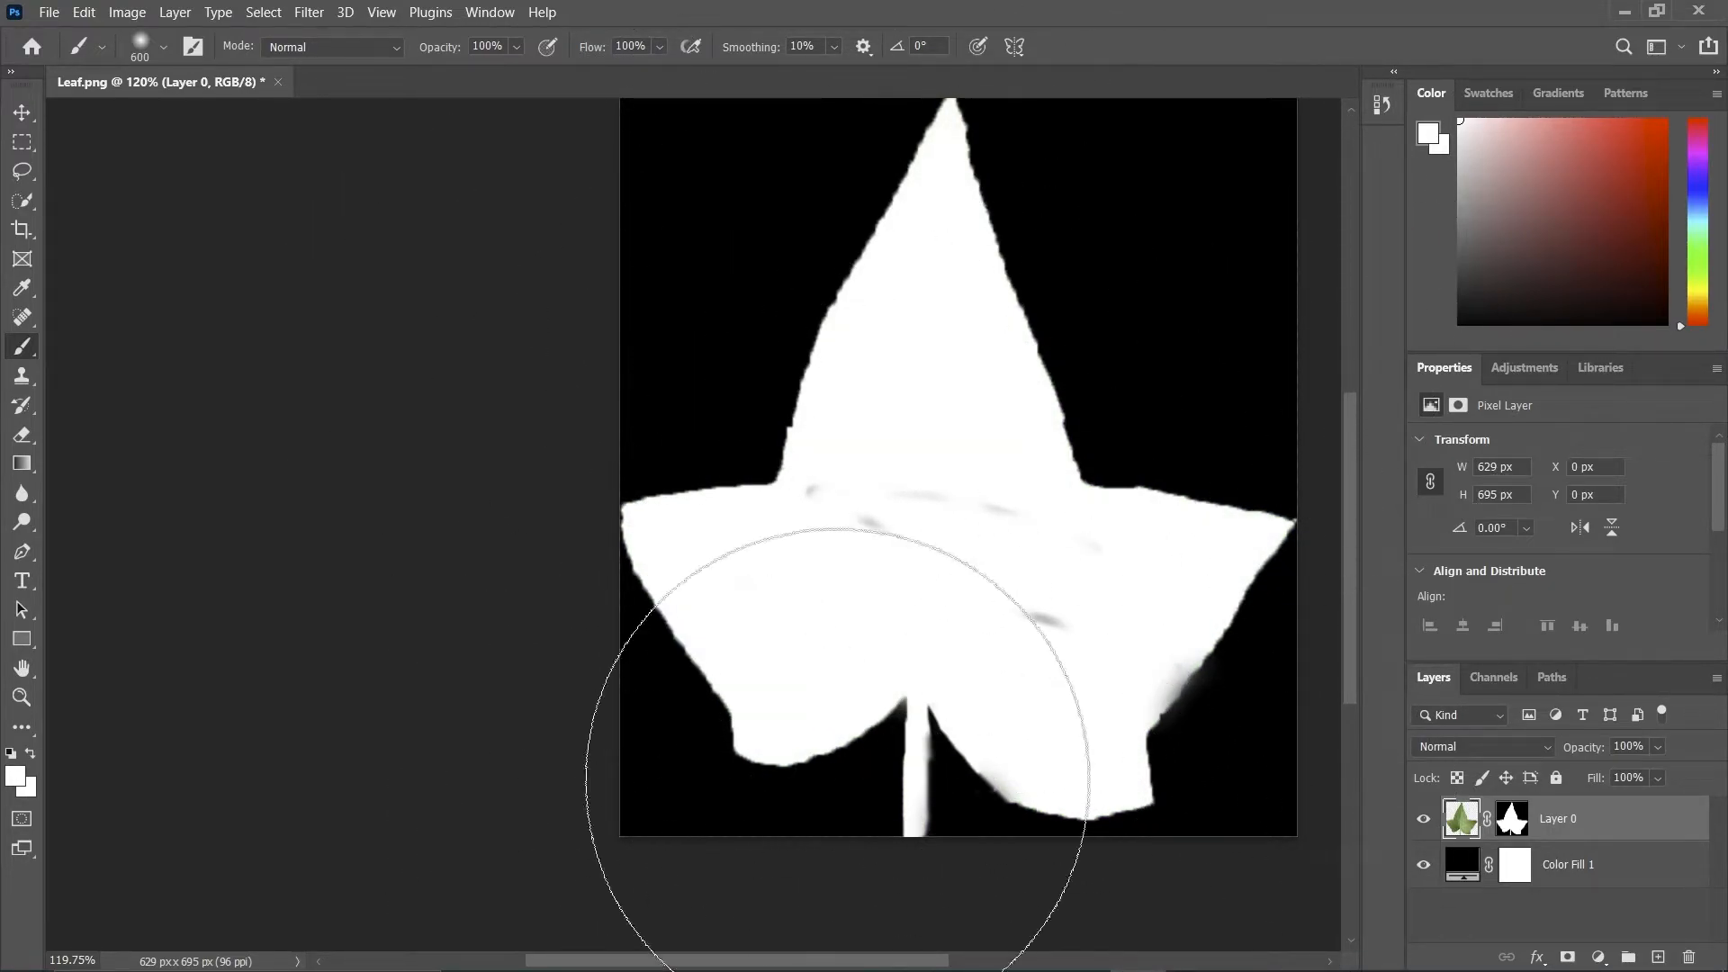
{"action": "left_click_drag", "start_coordinate": [1037, 702], "coordinate": [891, 572]}
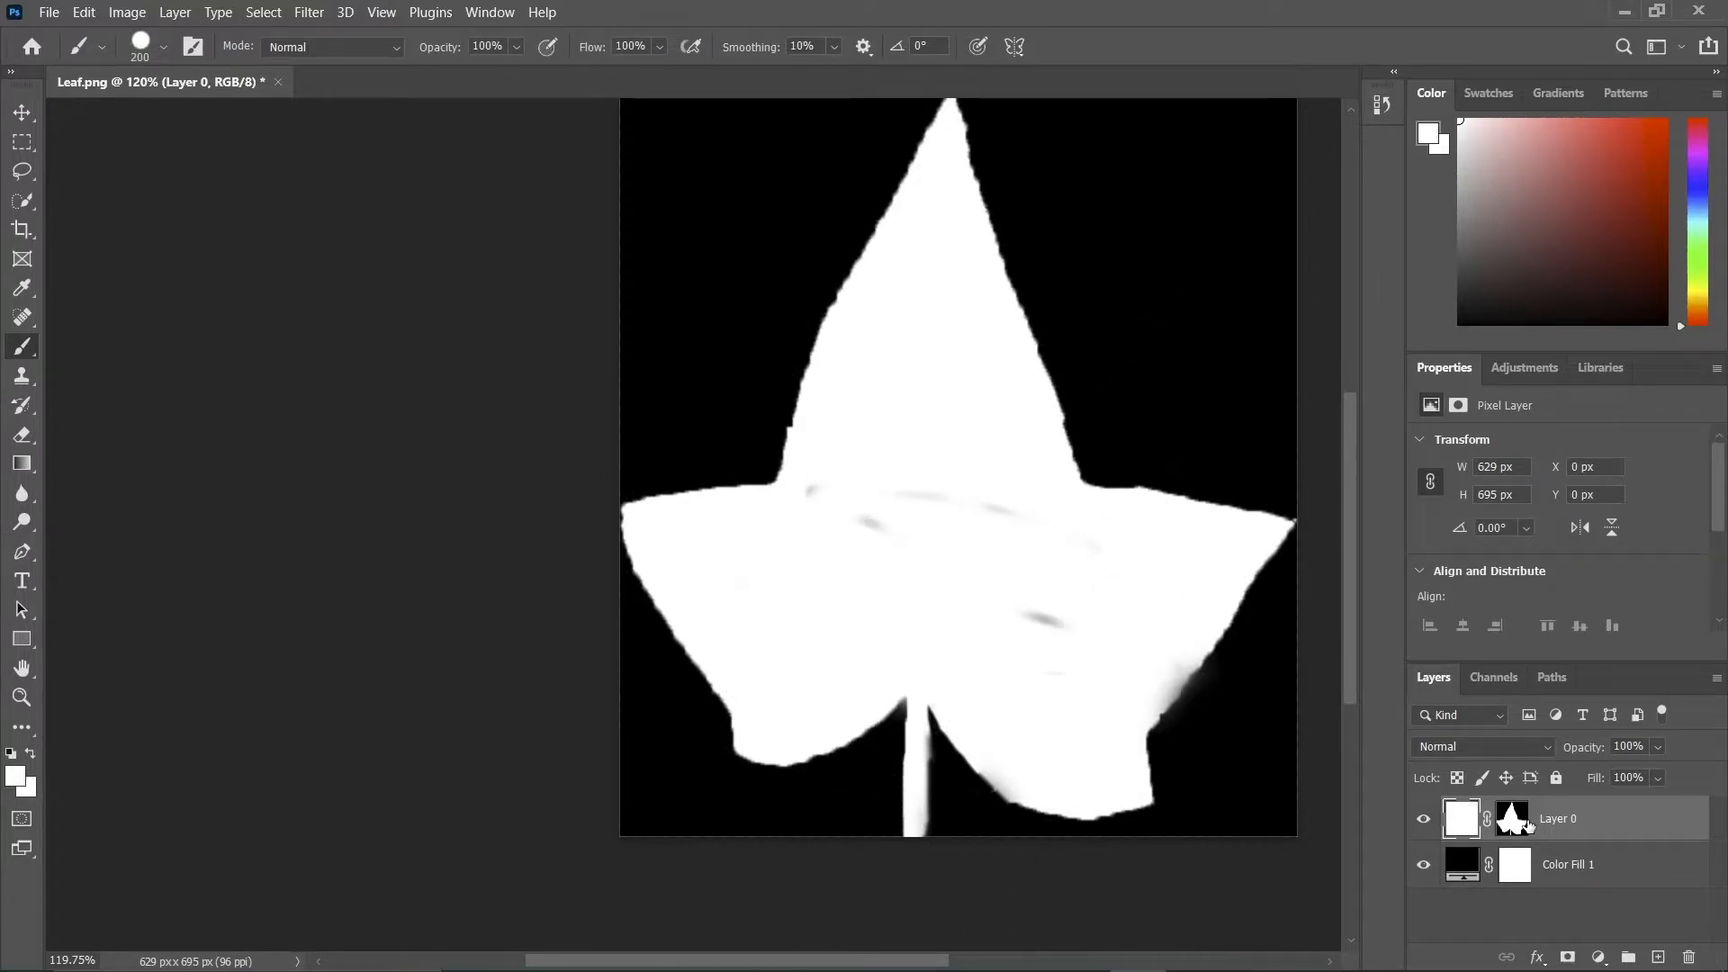
Paint white on the leaf's layer mask with a hard 200 px brush to fill the grey spots inside the leaf.
{"action": "left_click", "coordinate": [1527, 825]}
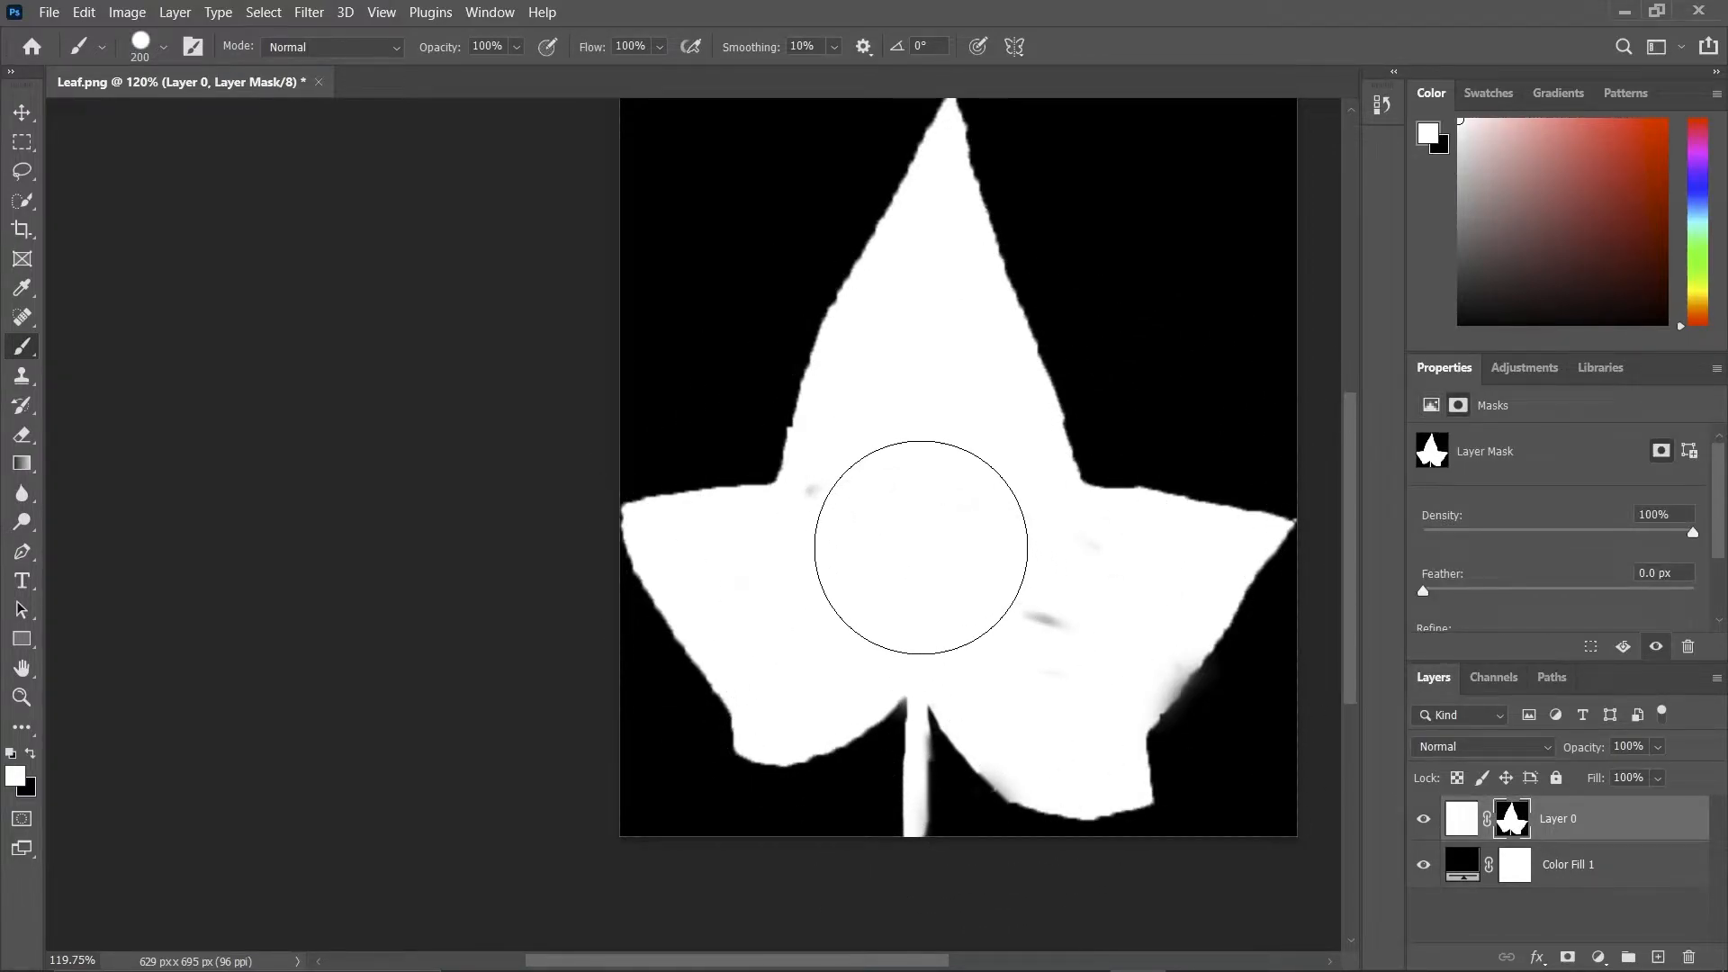
{"action": "mouse_move", "coordinate": [1015, 590]}
{"action": "left_mouse_down"}
{"action": "mouse_move", "coordinate": [1045, 570]}
{"action": "mouse_move", "coordinate": [1053, 744]}
{"action": "mouse_move", "coordinate": [1099, 617]}
{"action": "mouse_move", "coordinate": [1020, 616]}
{"action": "left_mouse_up"}
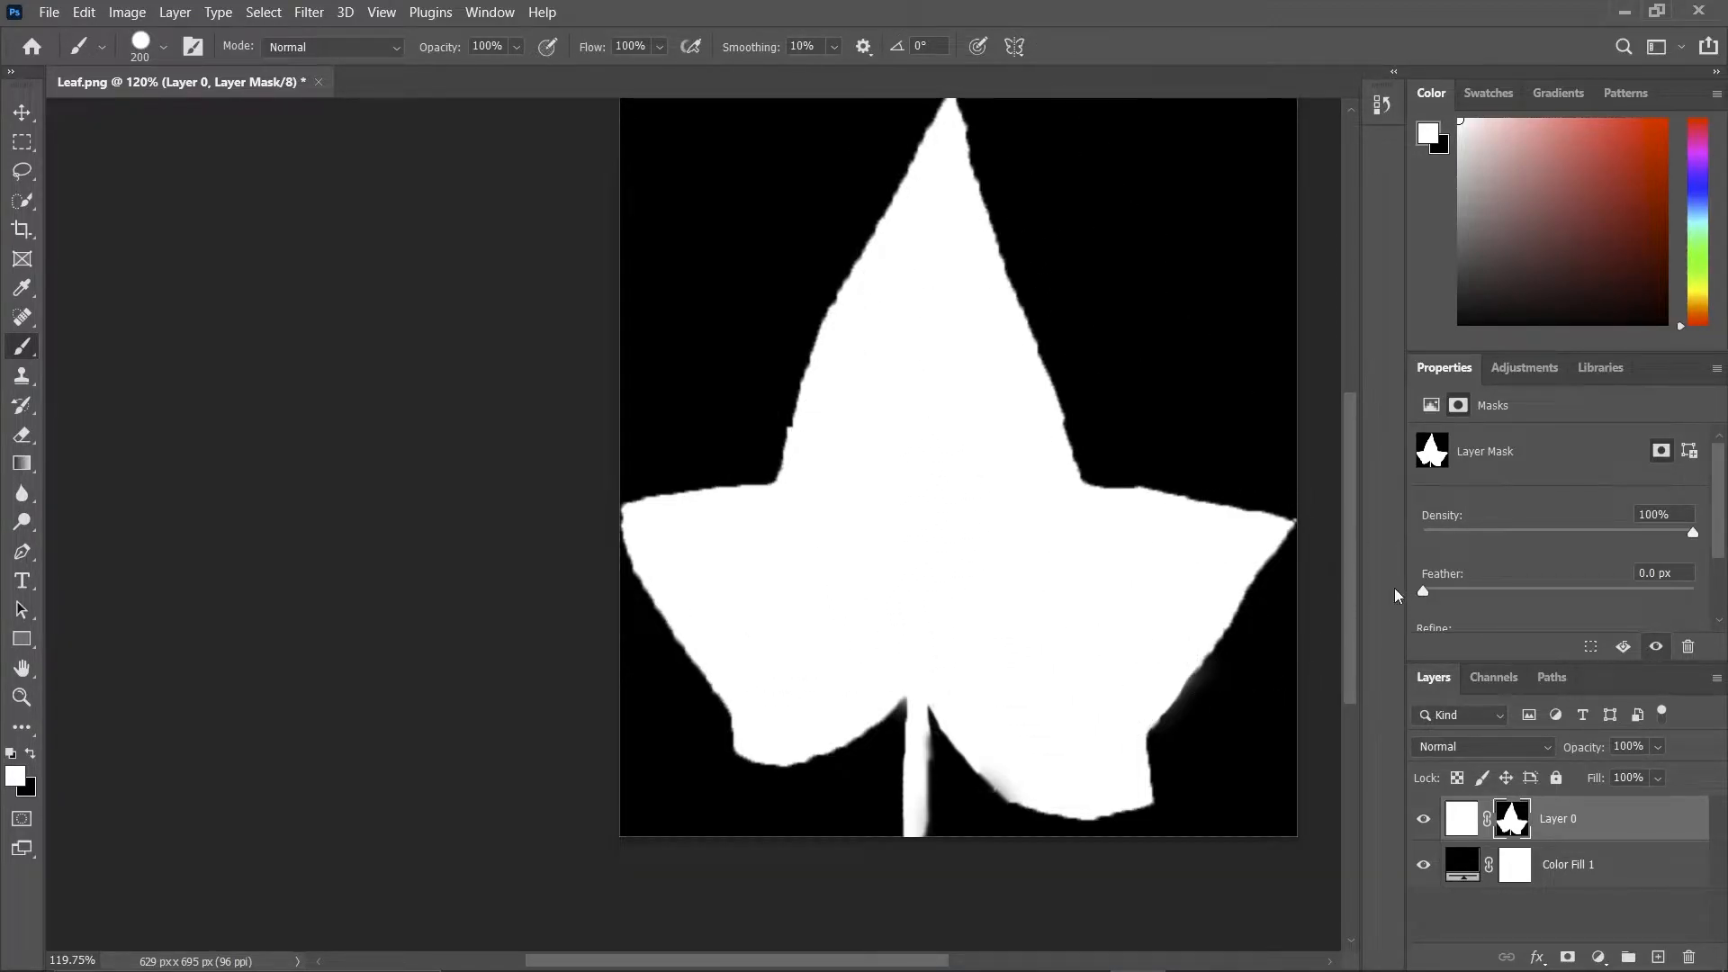
{"action": "mouse_move", "coordinate": [1357, 566]}
{"action": "left_mouse_down"}
{"action": "mouse_move", "coordinate": [1355, 499]}
{"action": "mouse_move", "coordinate": [1355, 532]}
{"action": "left_mouse_up"}
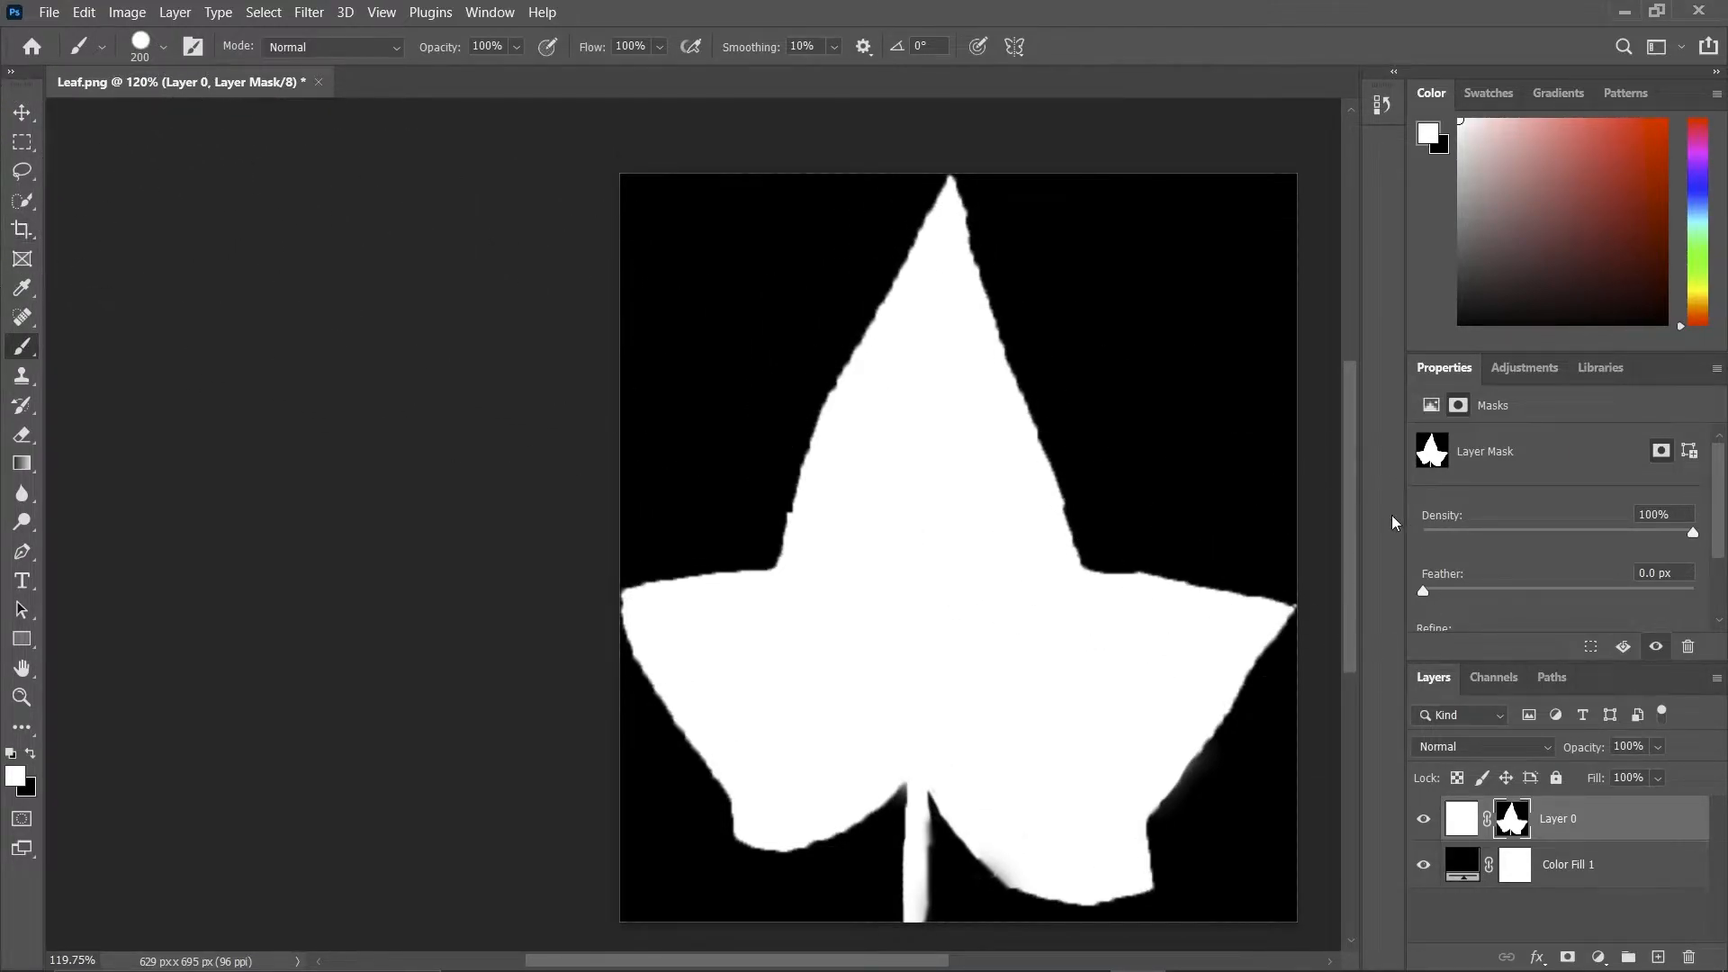
{"action": "mouse_move", "coordinate": [1346, 458]}
{"action": "left_mouse_down"}
{"action": "mouse_move", "coordinate": [1346, 432]}
{"action": "mouse_move", "coordinate": [1340, 445]}
{"action": "left_mouse_up"}
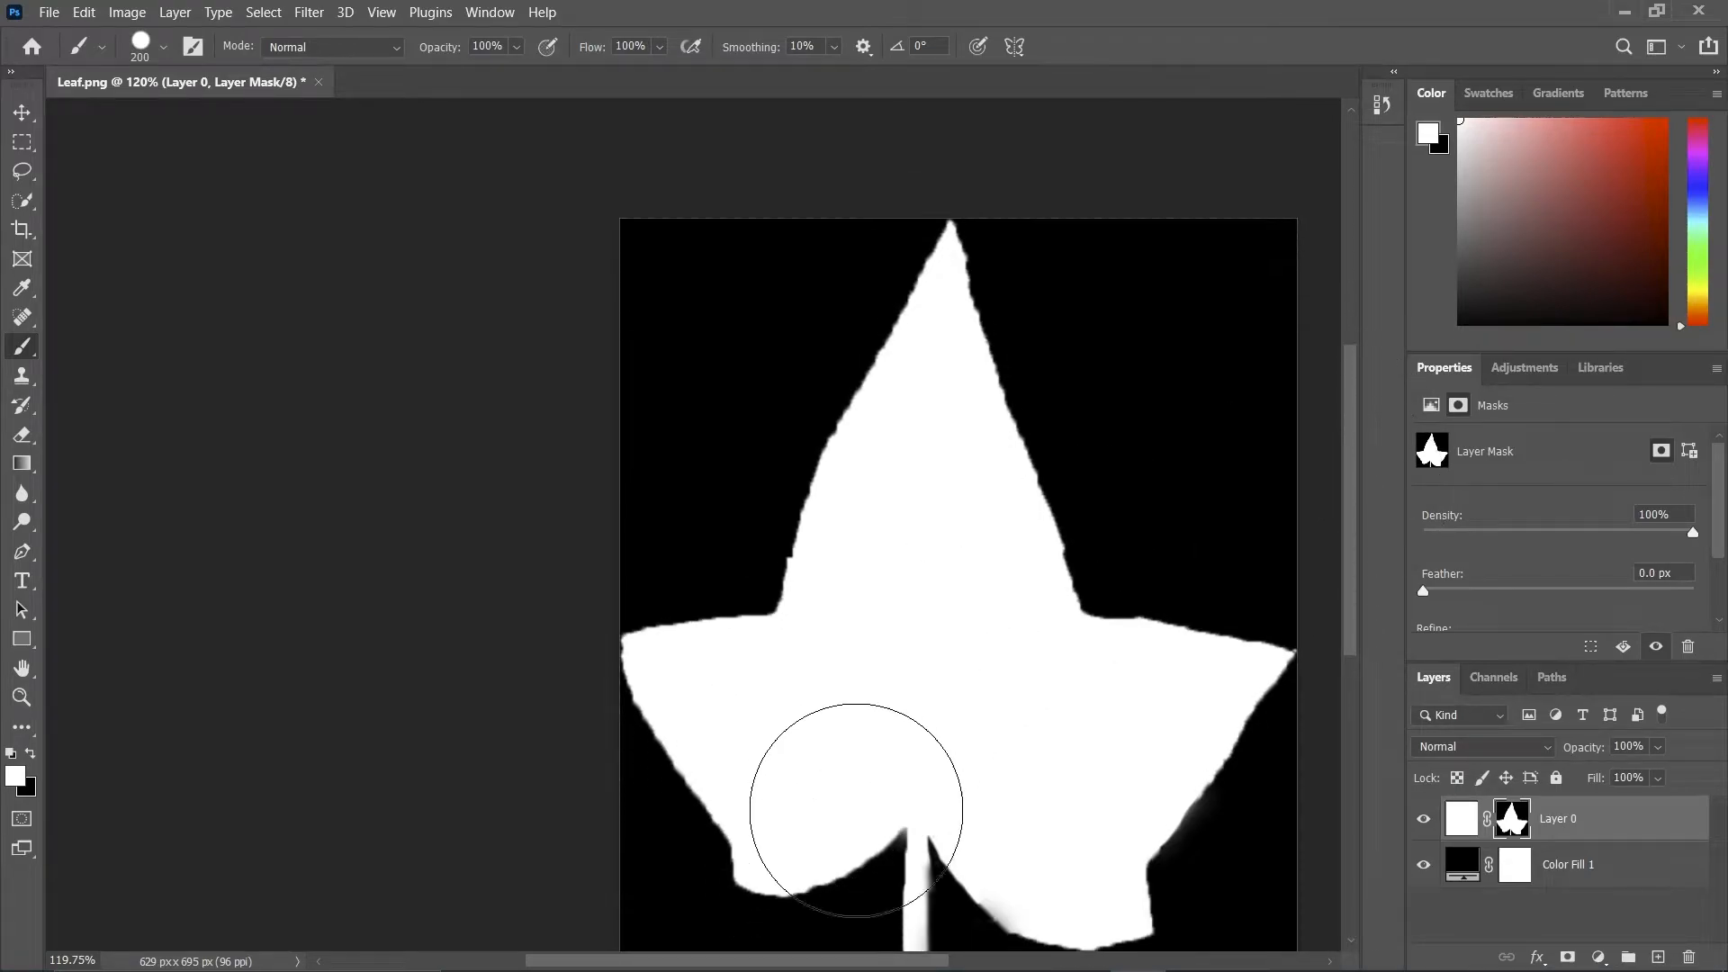
Switch to the Move tool and save the black-and-white leaf image as Leaf.tif in the sourceimages folder.
{"action": "scroll", "coordinate": [894, 779], "scroll_direction": "down", "scroll_amount": 3}
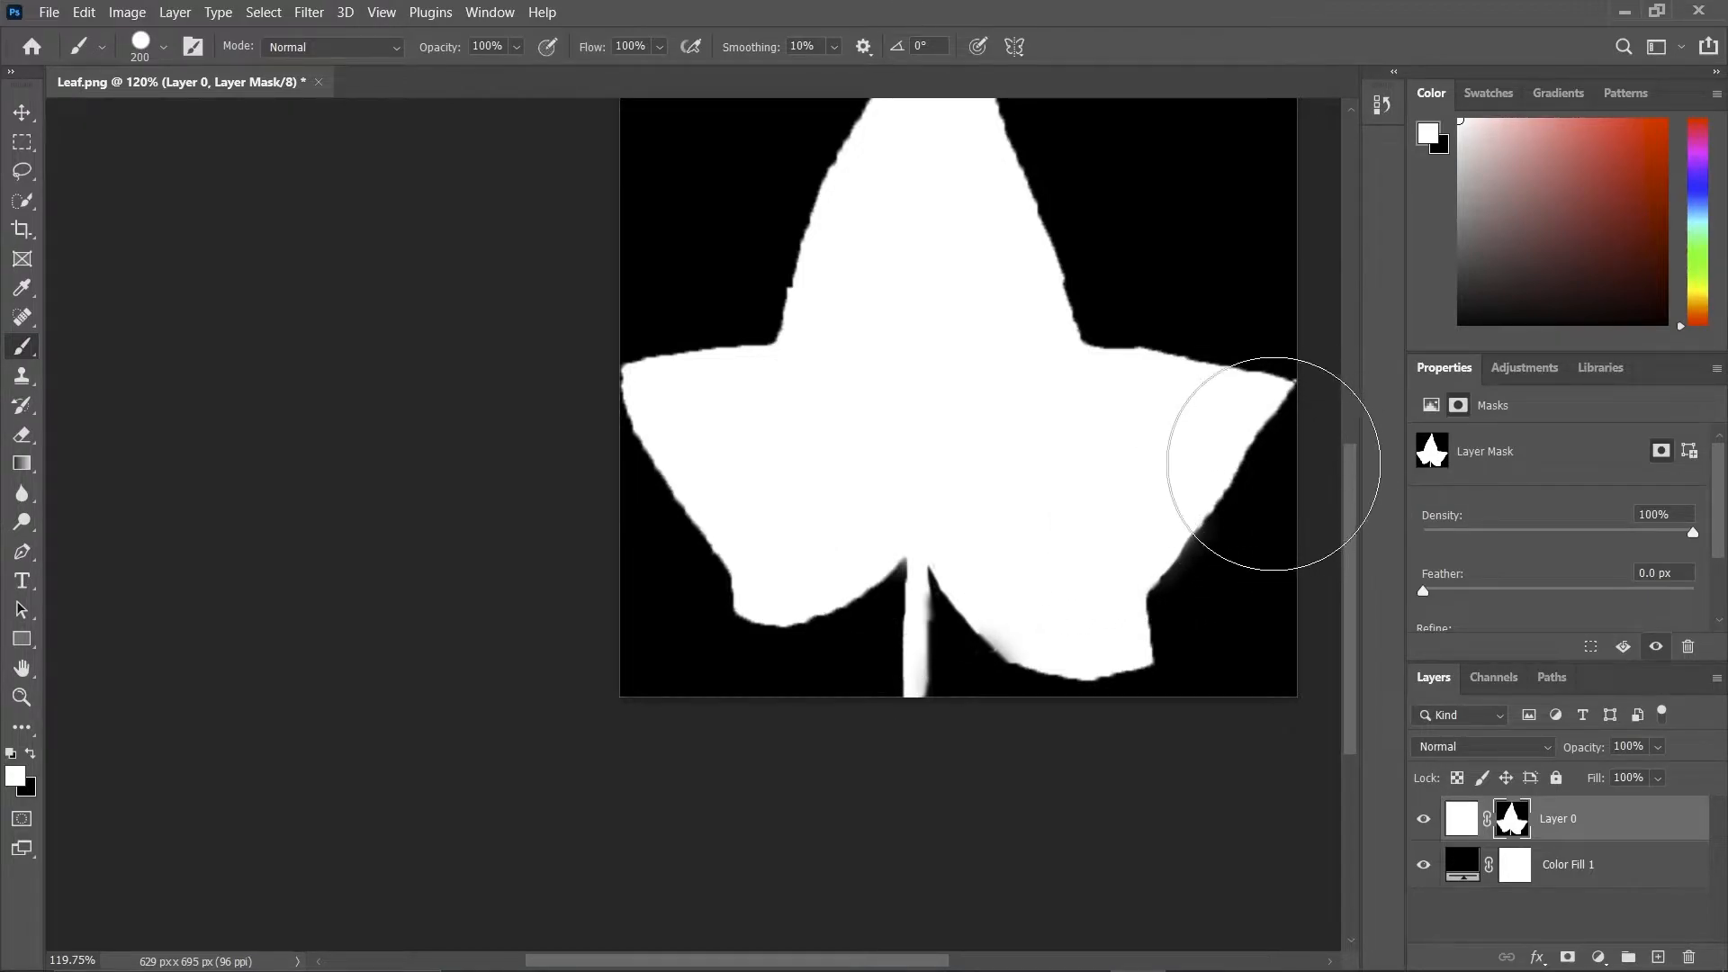
{"action": "left_click", "coordinate": [21, 112]}
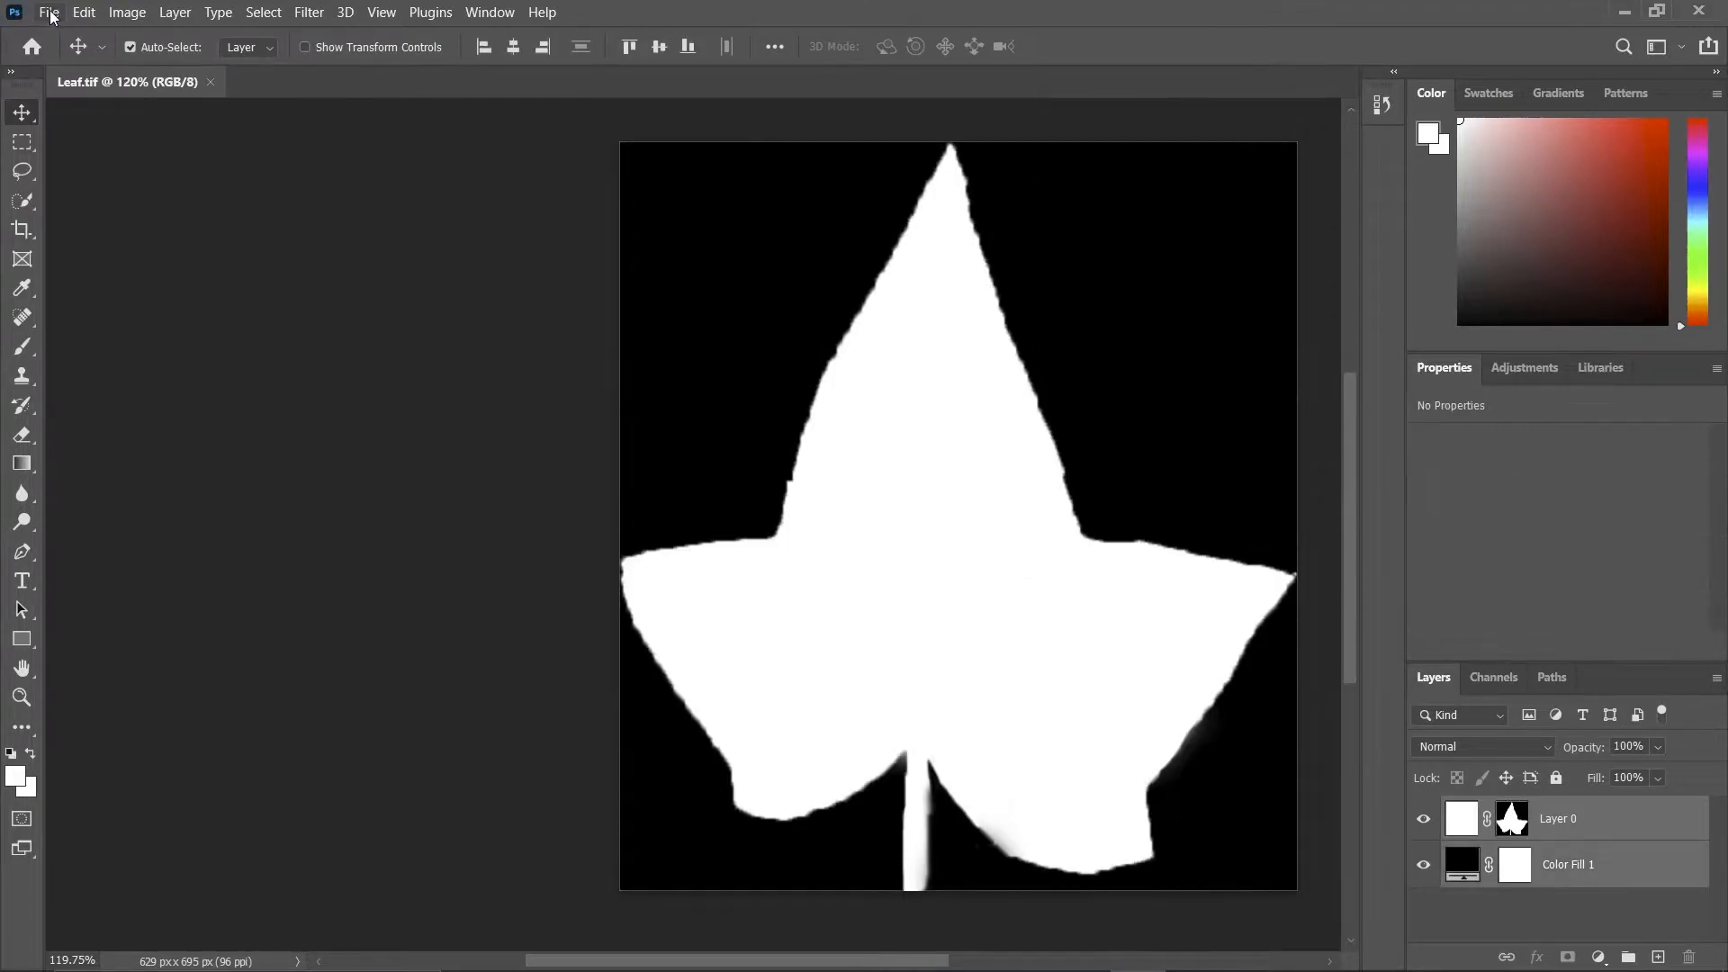
{"action": "left_click", "coordinate": [49, 12]}
{"action": "mouse_move", "coordinate": [207, 345]}
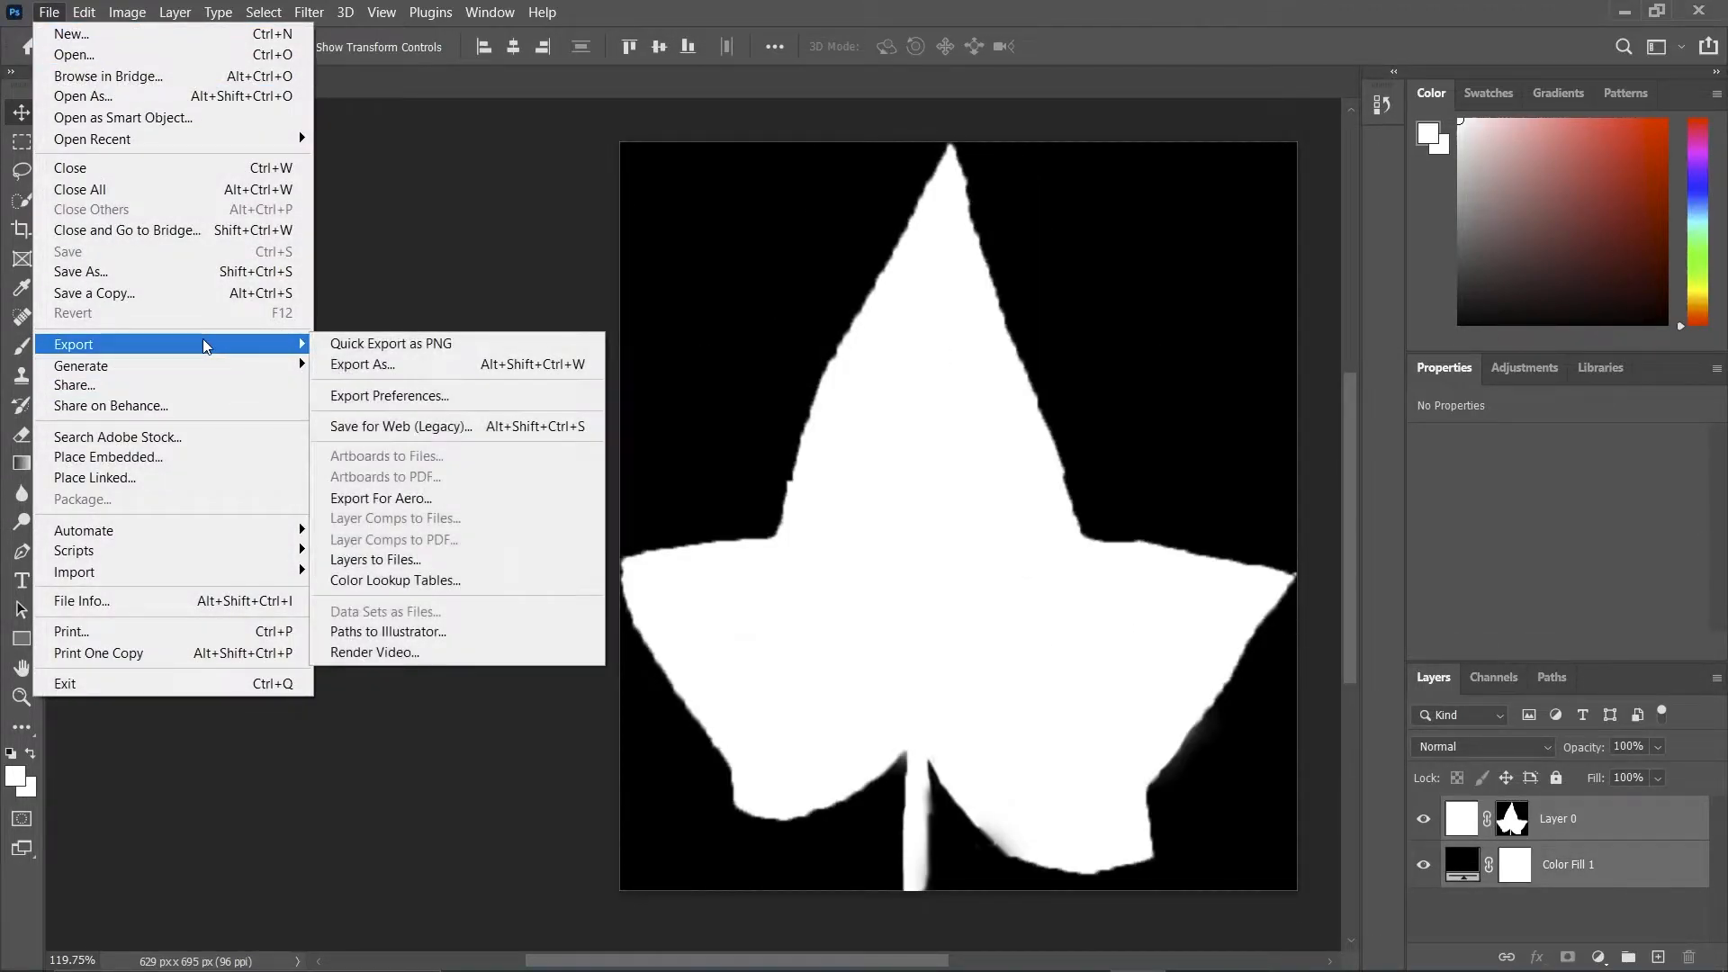
{"action": "left_click", "coordinate": [411, 352]}
{"action": "left_click", "coordinate": [175, 419]}
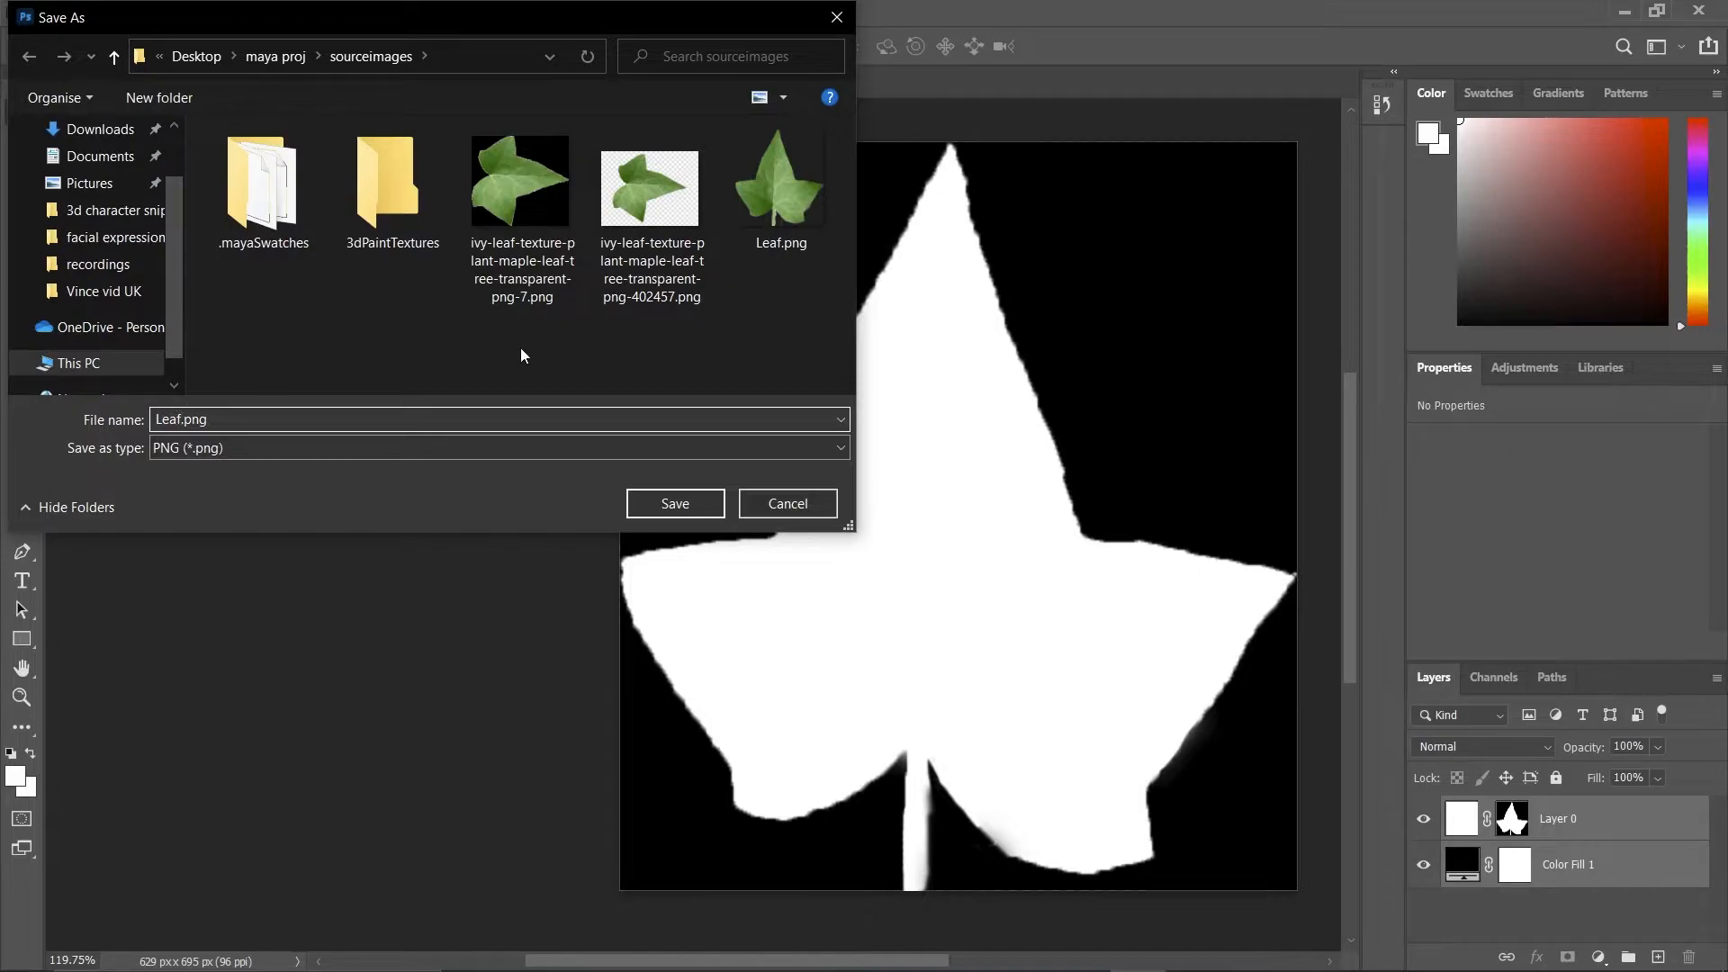
{"action": "key", "text": "Escape"}
{"action": "key", "text": "ctrl+shift+s"}
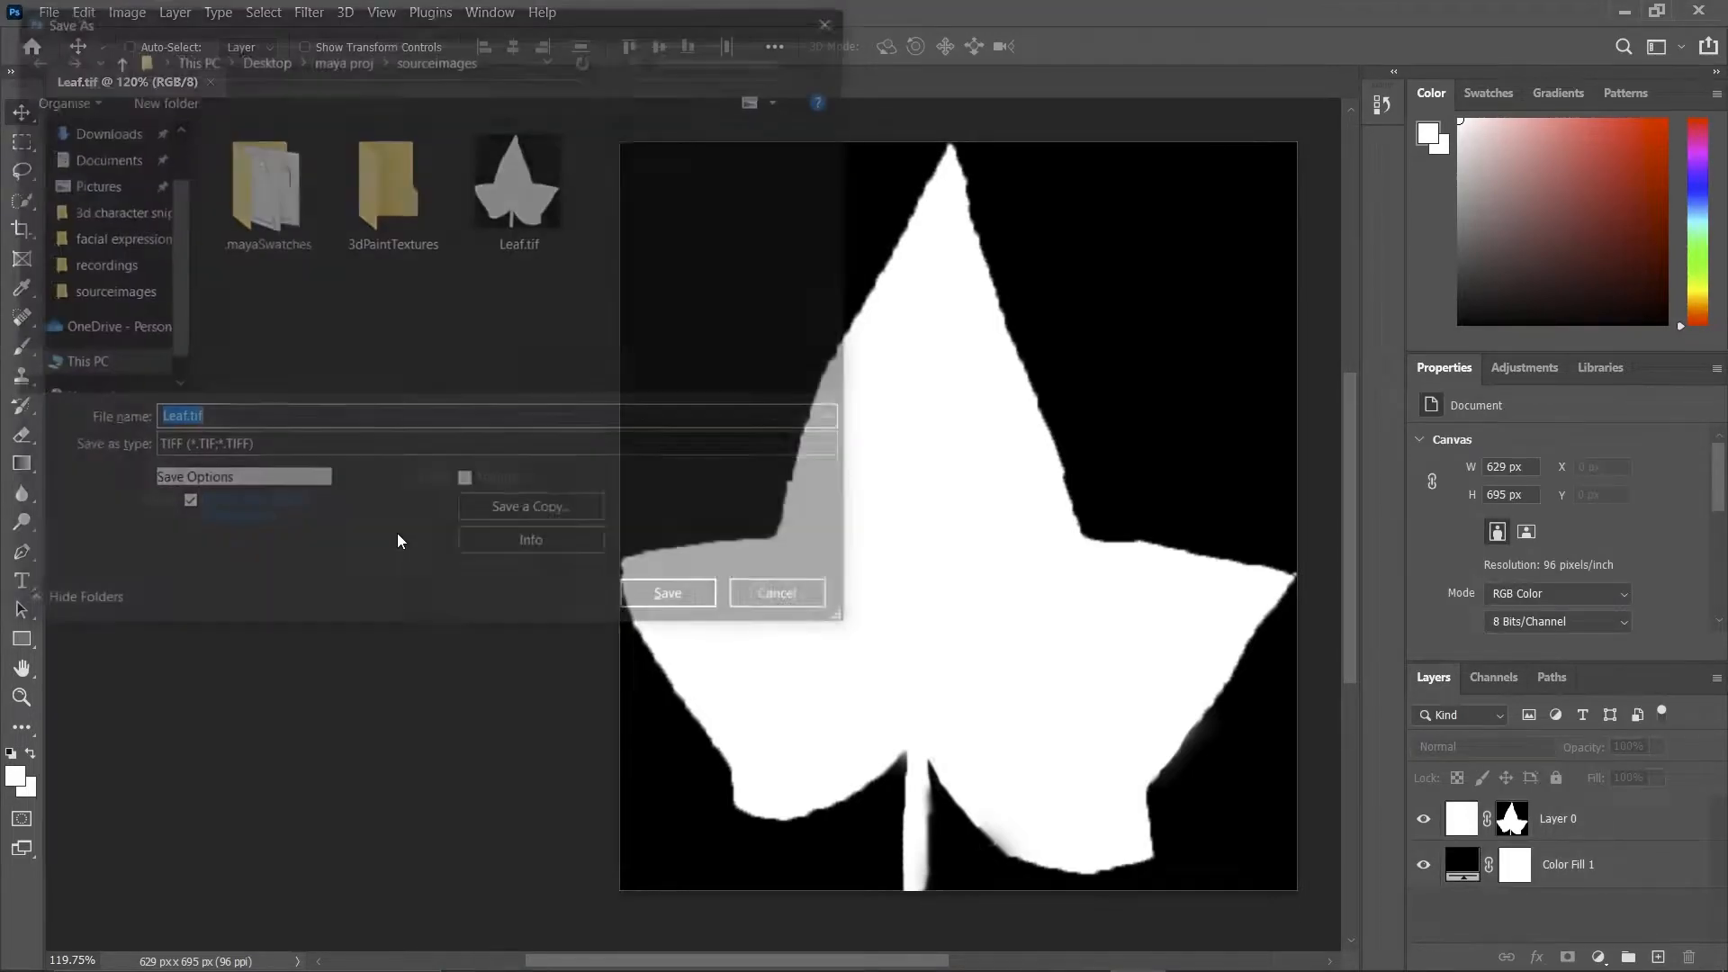
{"action": "left_click", "coordinate": [285, 452]}
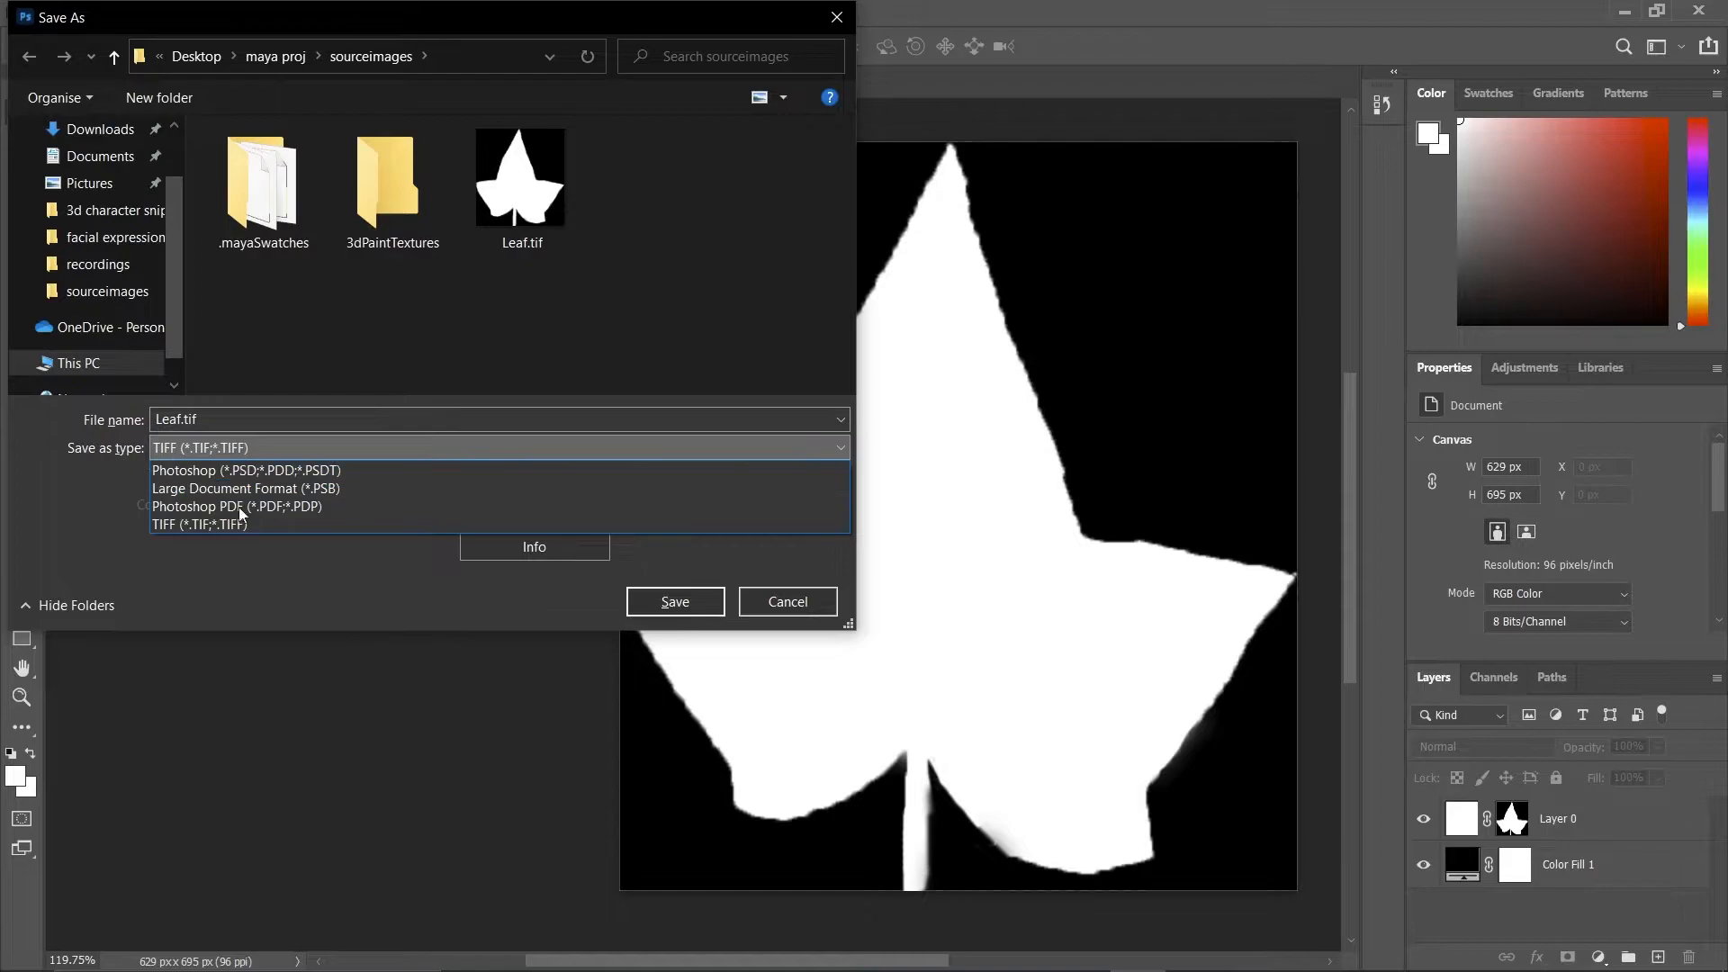
{"action": "left_click", "coordinate": [832, 10]}
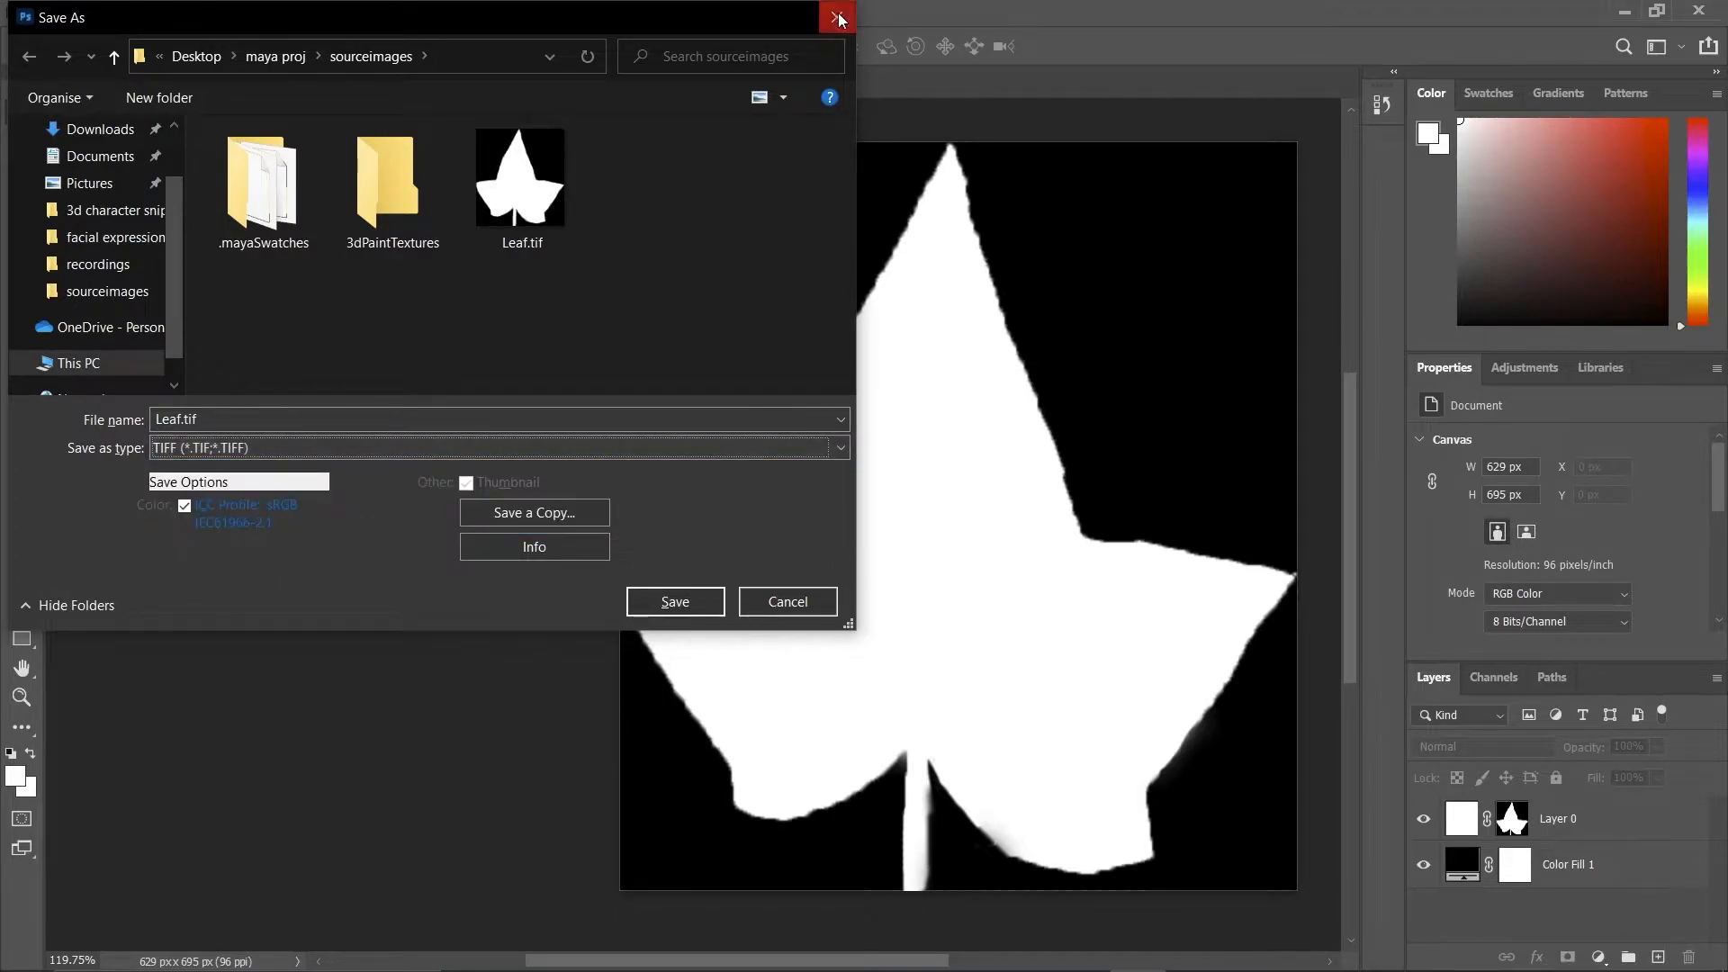
{"action": "left_click", "coordinate": [831, 11]}
{"action": "left_click", "coordinate": [49, 14]}
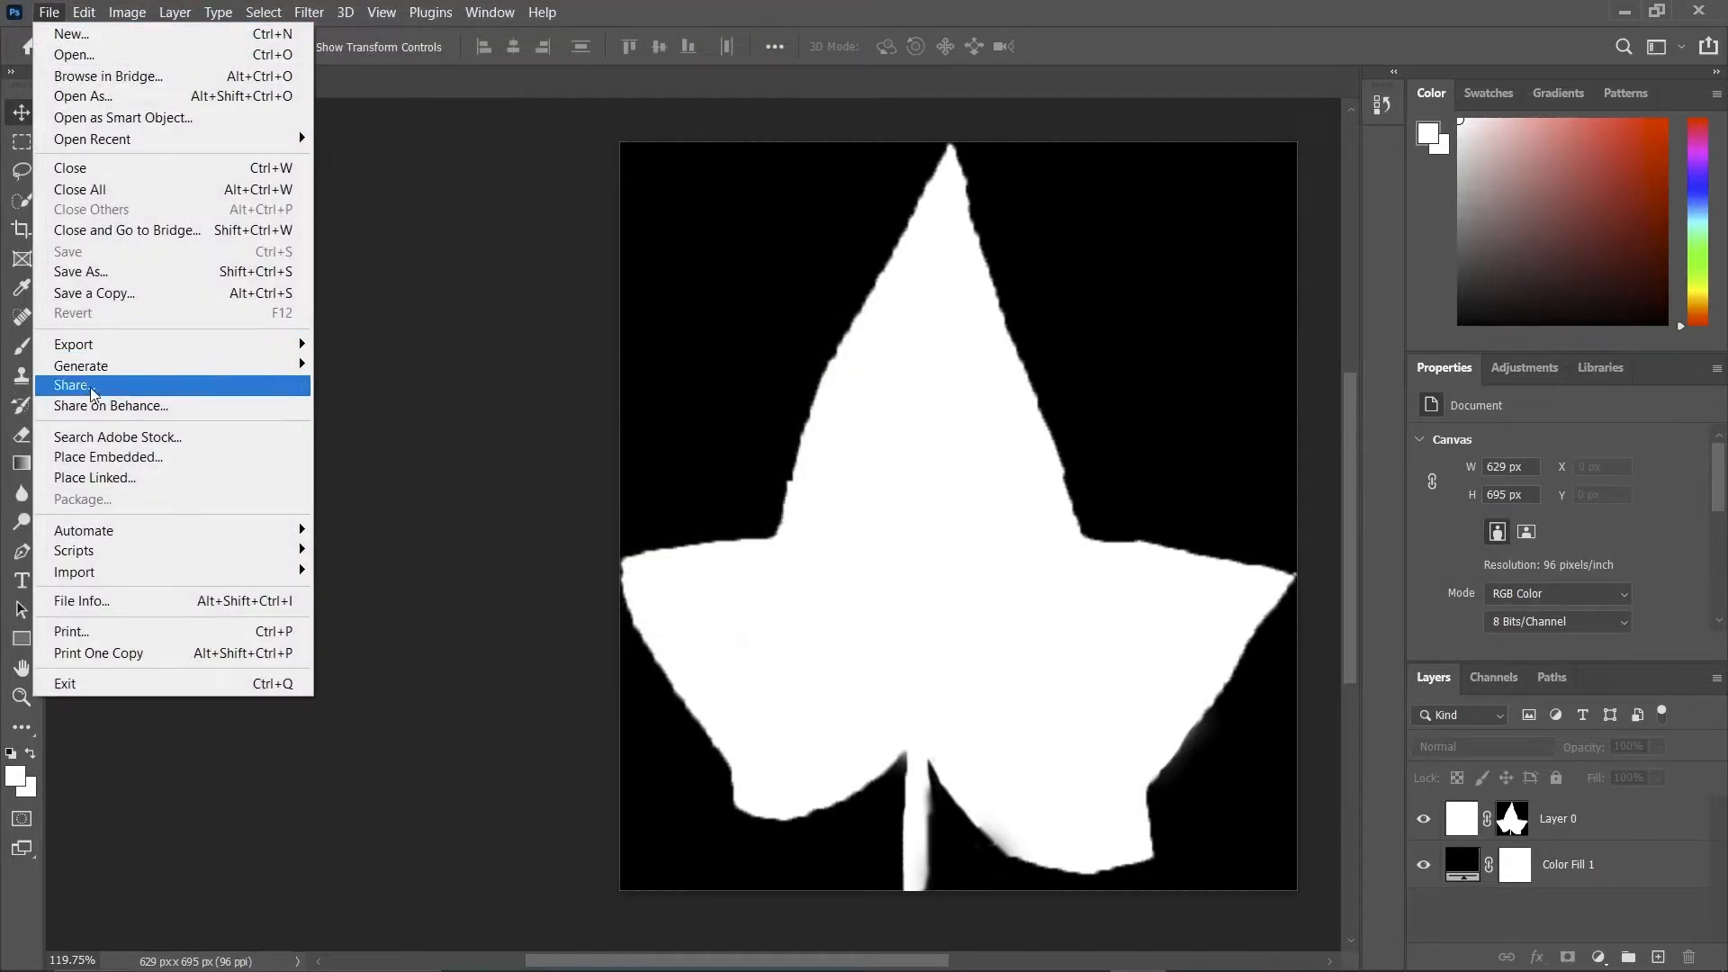
{"action": "mouse_move", "coordinate": [228, 347]}
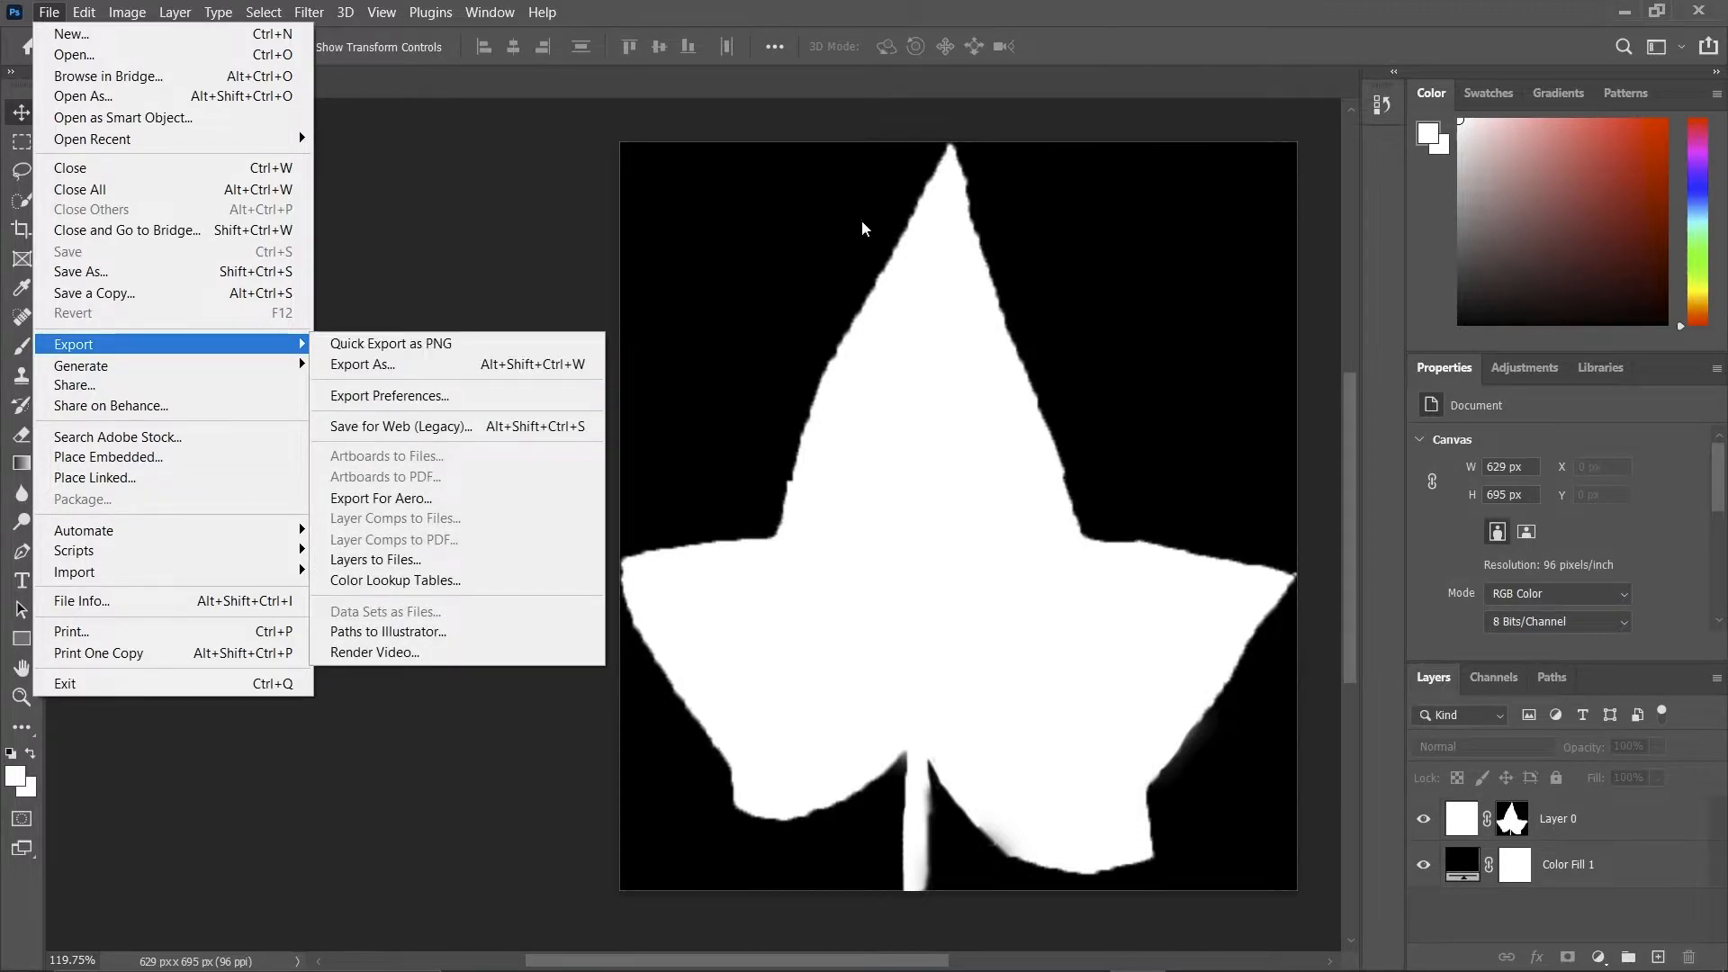
{"action": "left_click", "coordinate": [1232, 106]}
Minimize Photoshop, close the sourceimages and Downloads folder windows, and switch to Maya.
{"action": "left_click", "coordinate": [1626, 12]}
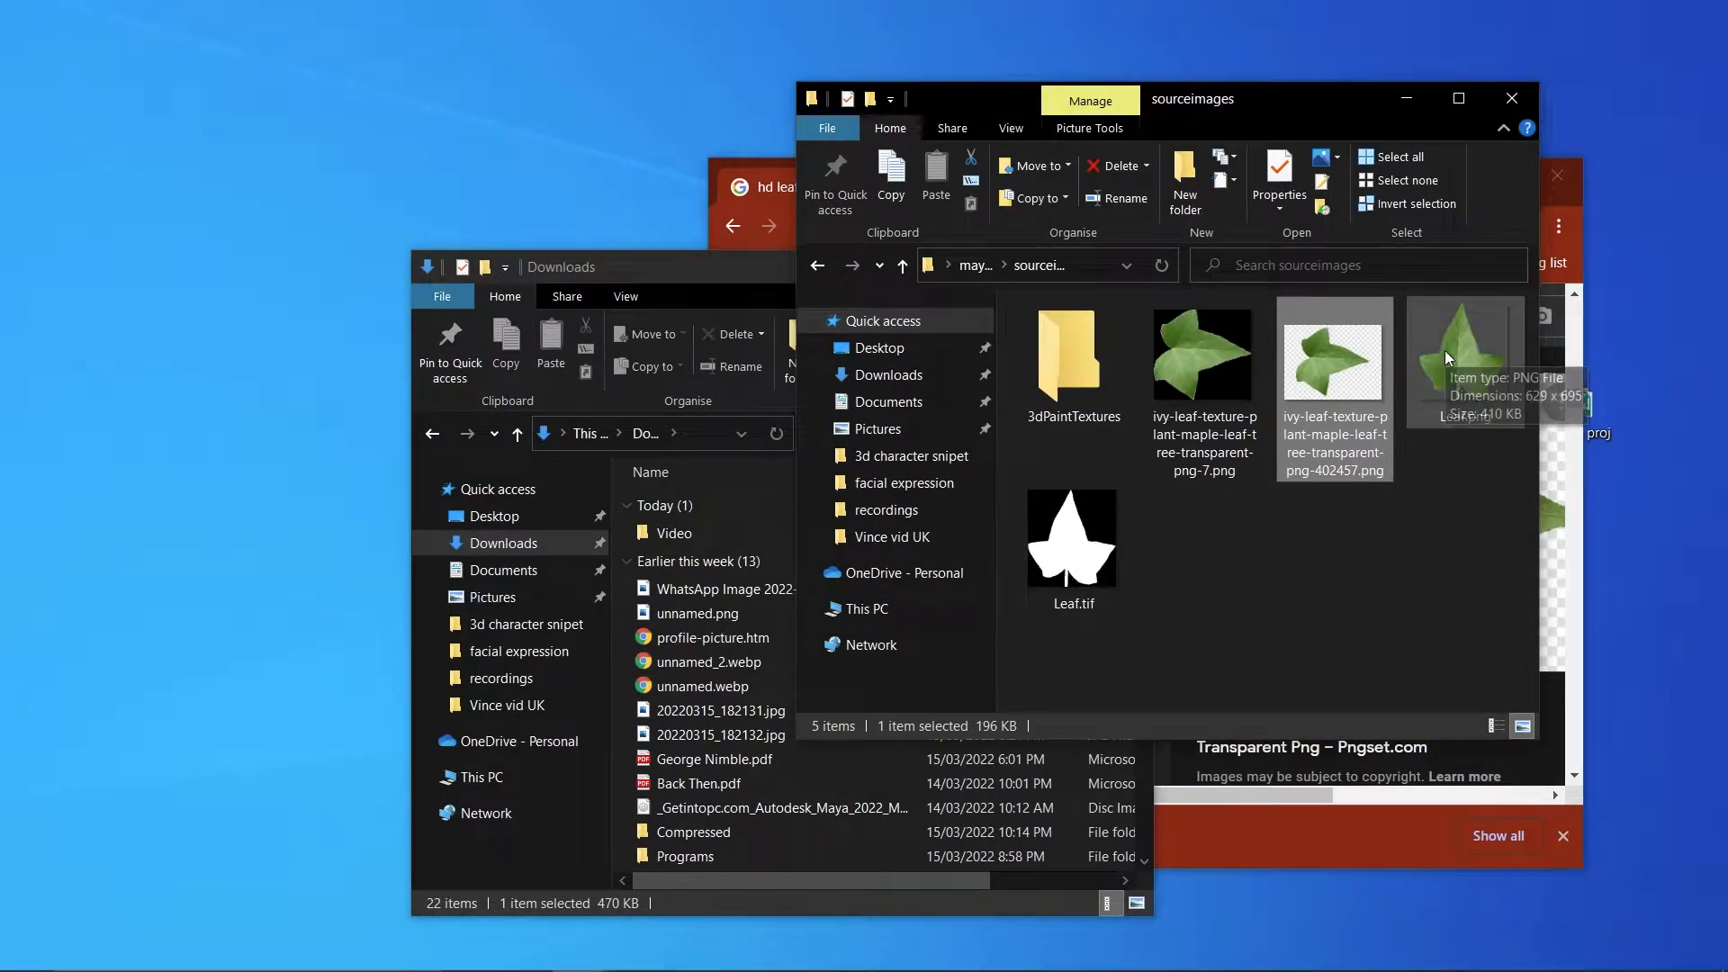
{"action": "left_click", "coordinate": [1509, 93]}
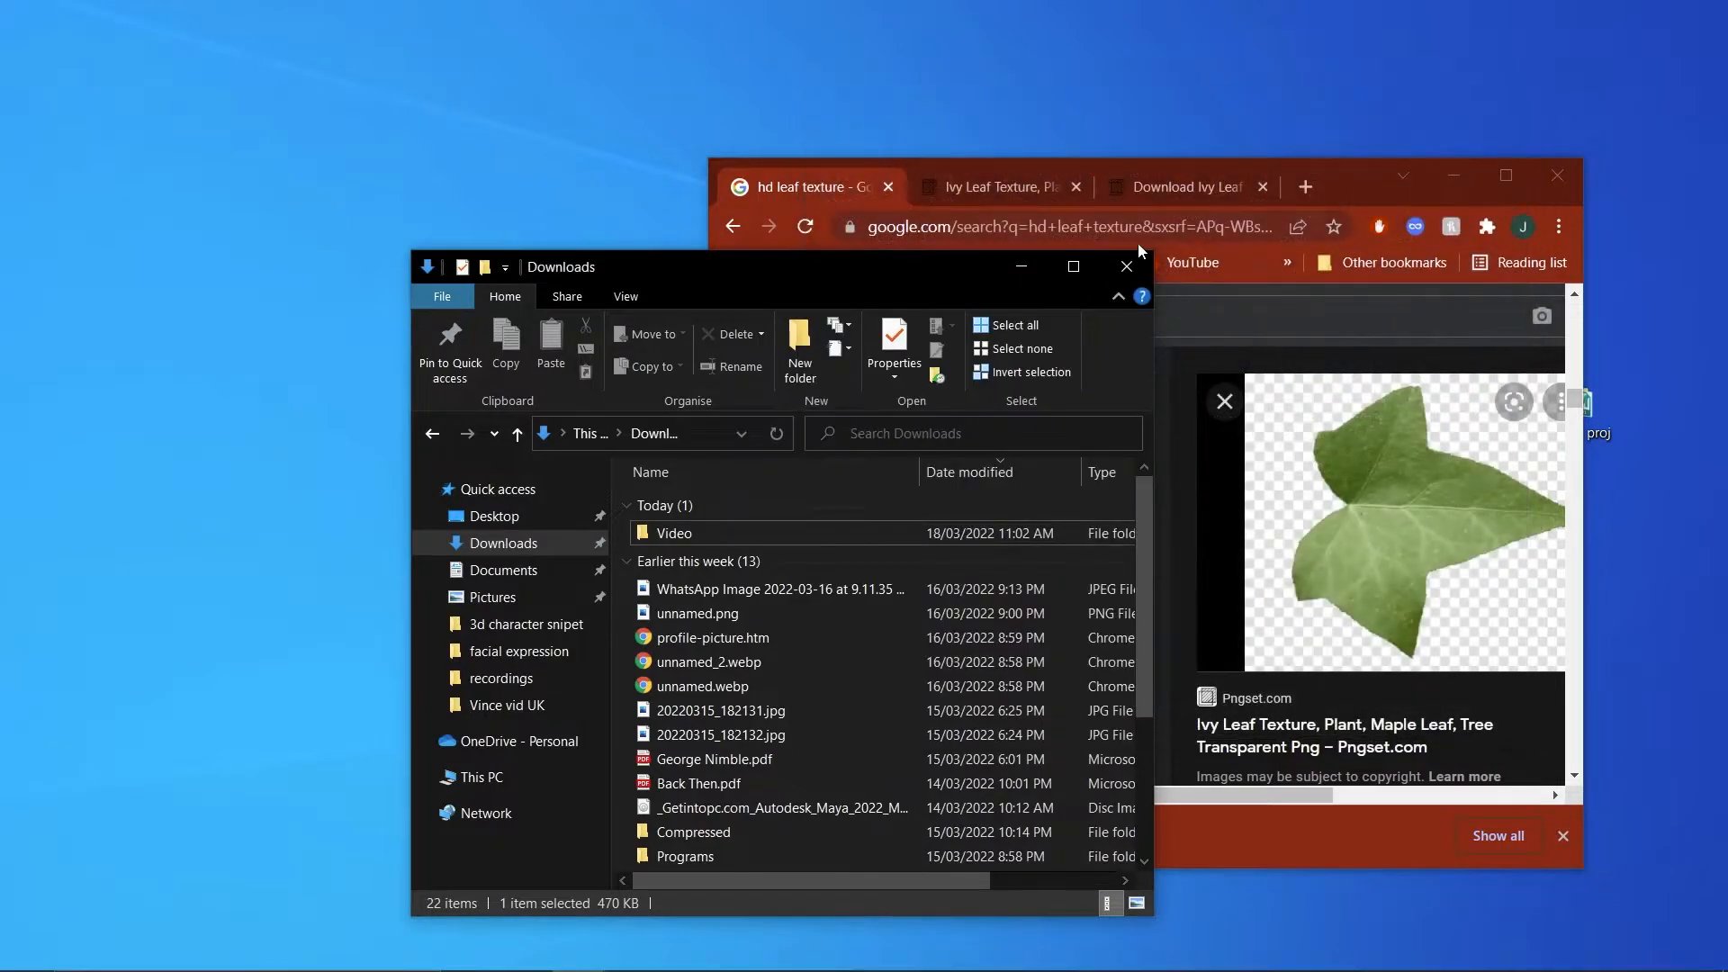
{"action": "left_click", "coordinate": [1127, 279]}
{"action": "left_click", "coordinate": [913, 315]}
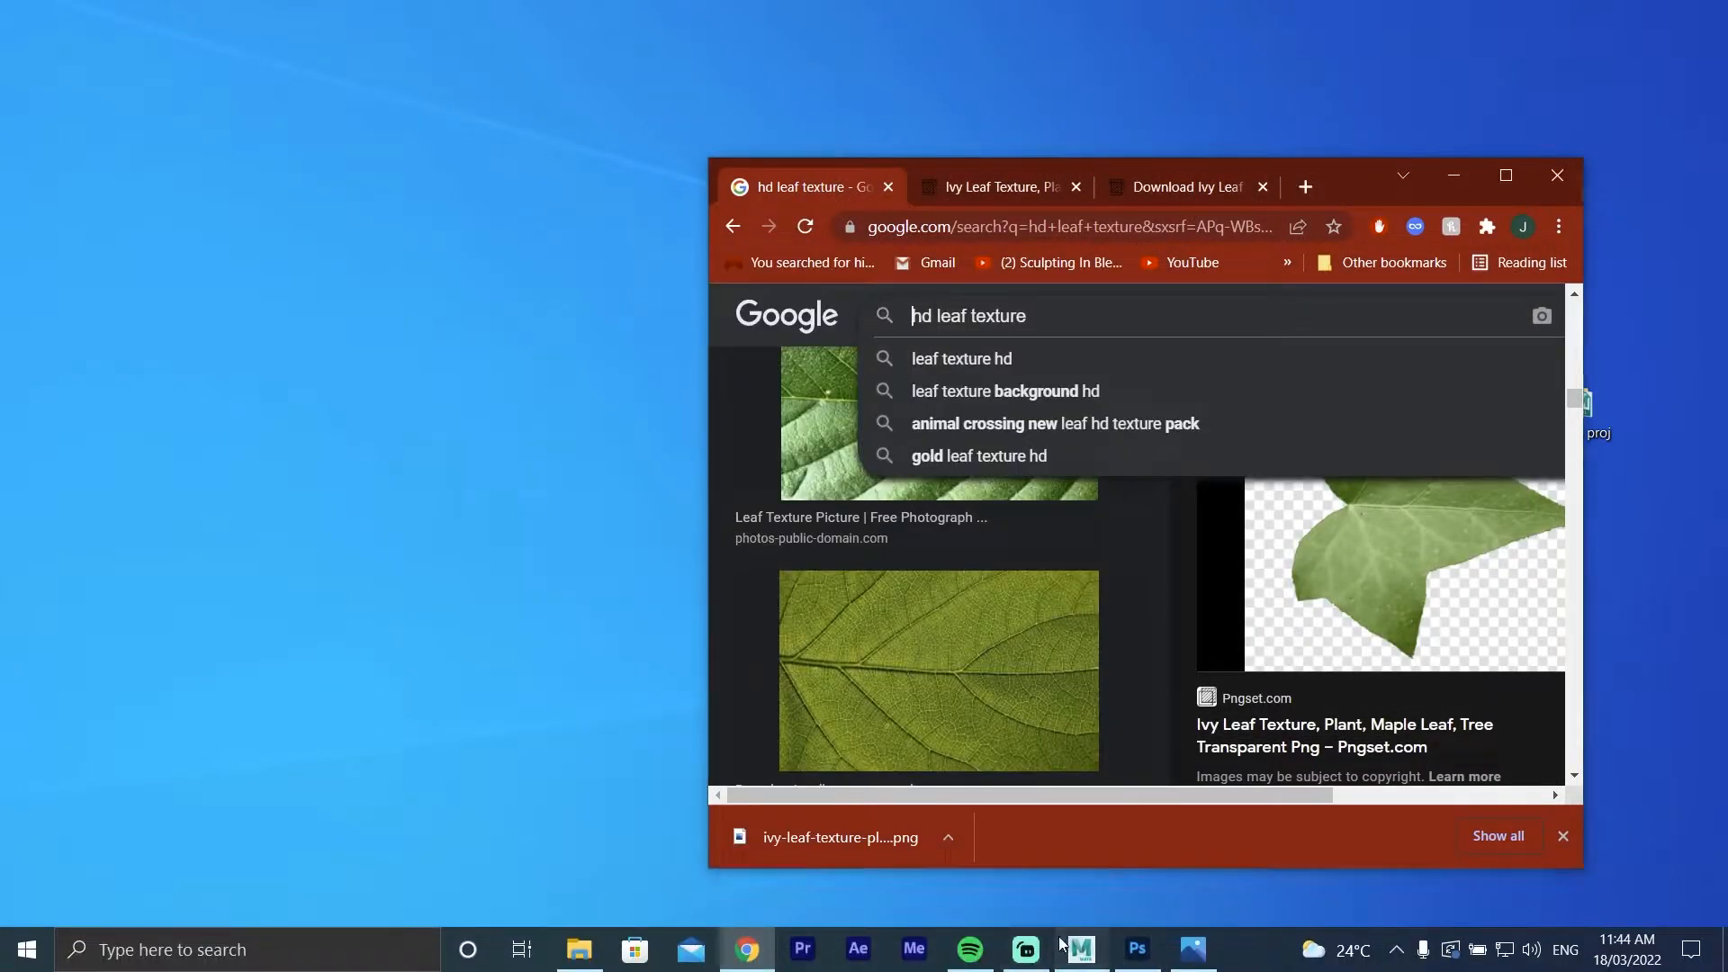
{"action": "left_click", "coordinate": [1081, 961]}
{"action": "left_click", "coordinate": [1053, 461]}
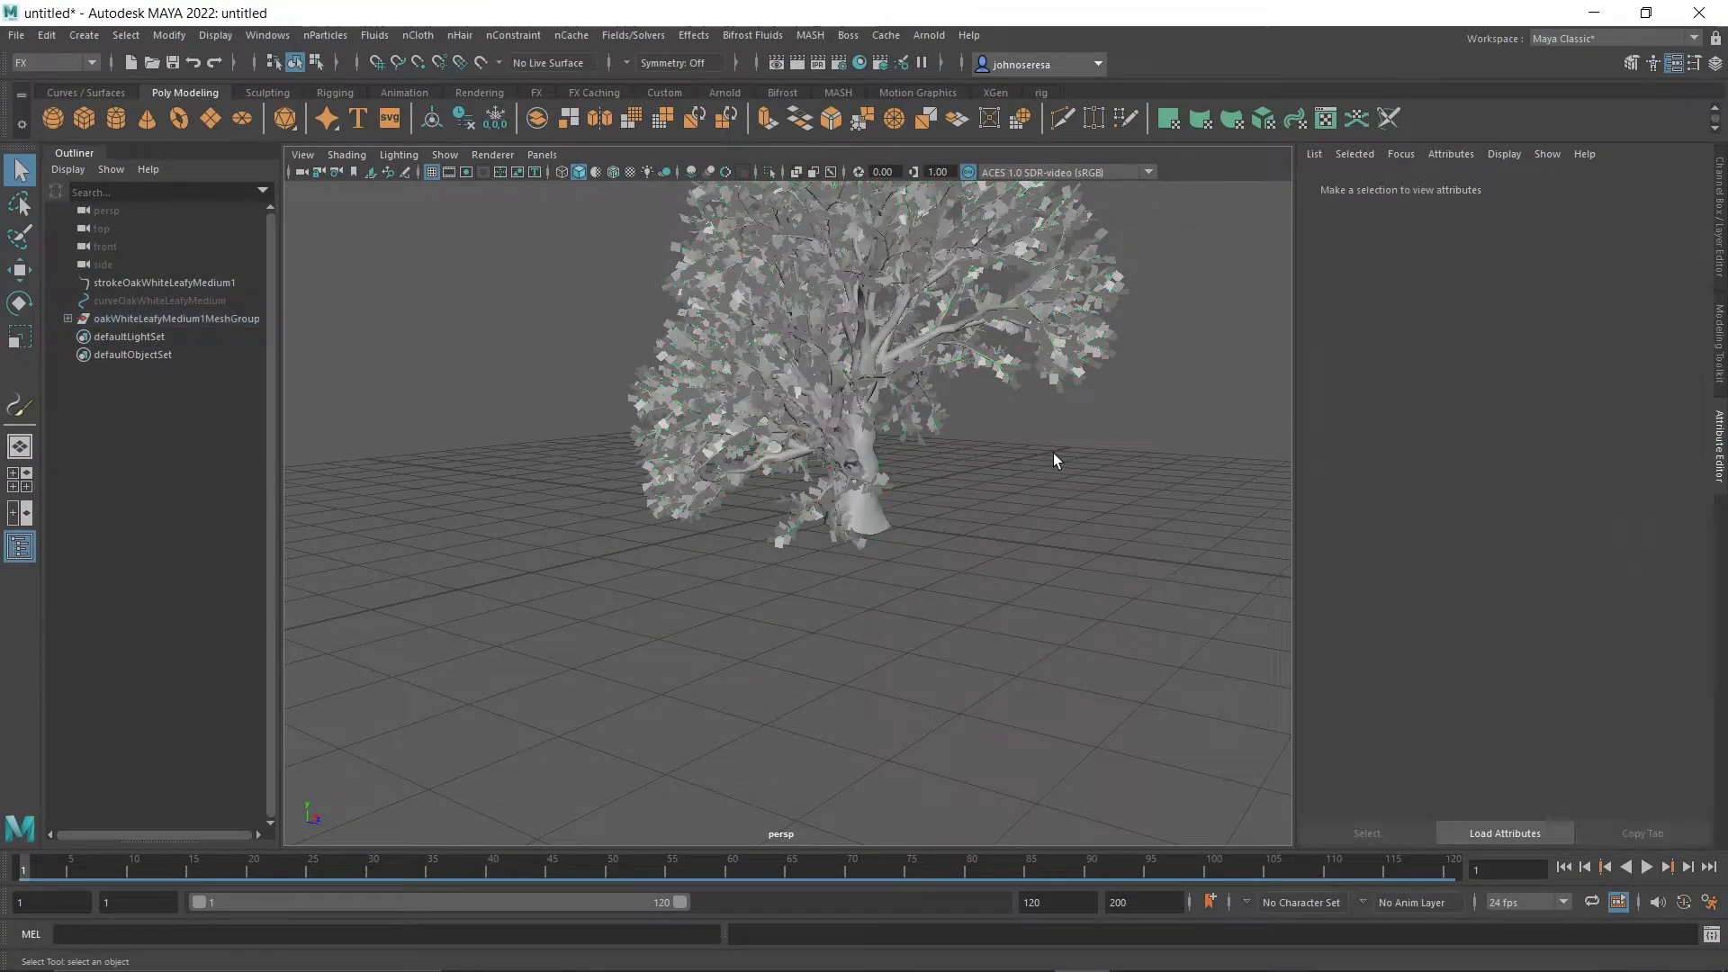
Select the tree's leaf mesh and examine the existing oak leaf shader's properties in the Hypershade.
{"action": "left_click", "coordinate": [705, 362]}
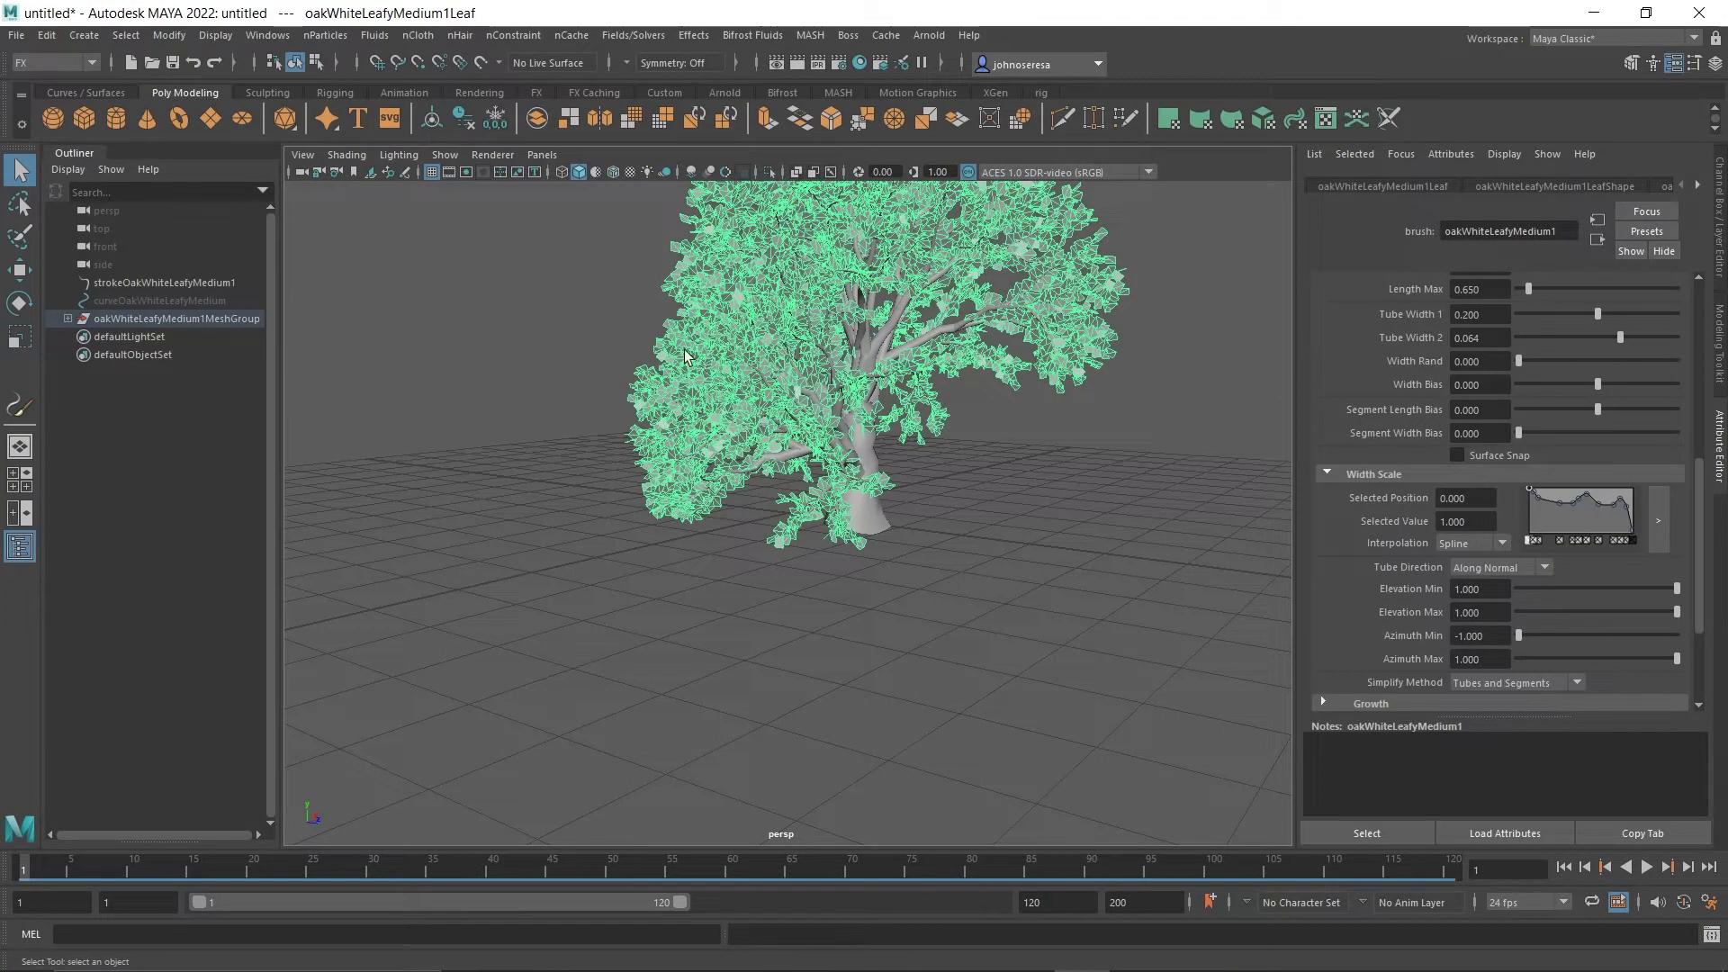
{"action": "scroll", "coordinate": [716, 353], "scroll_direction": "down", "scroll_amount": 3}
{"action": "scroll", "coordinate": [739, 416], "scroll_direction": "up", "scroll_amount": 2}
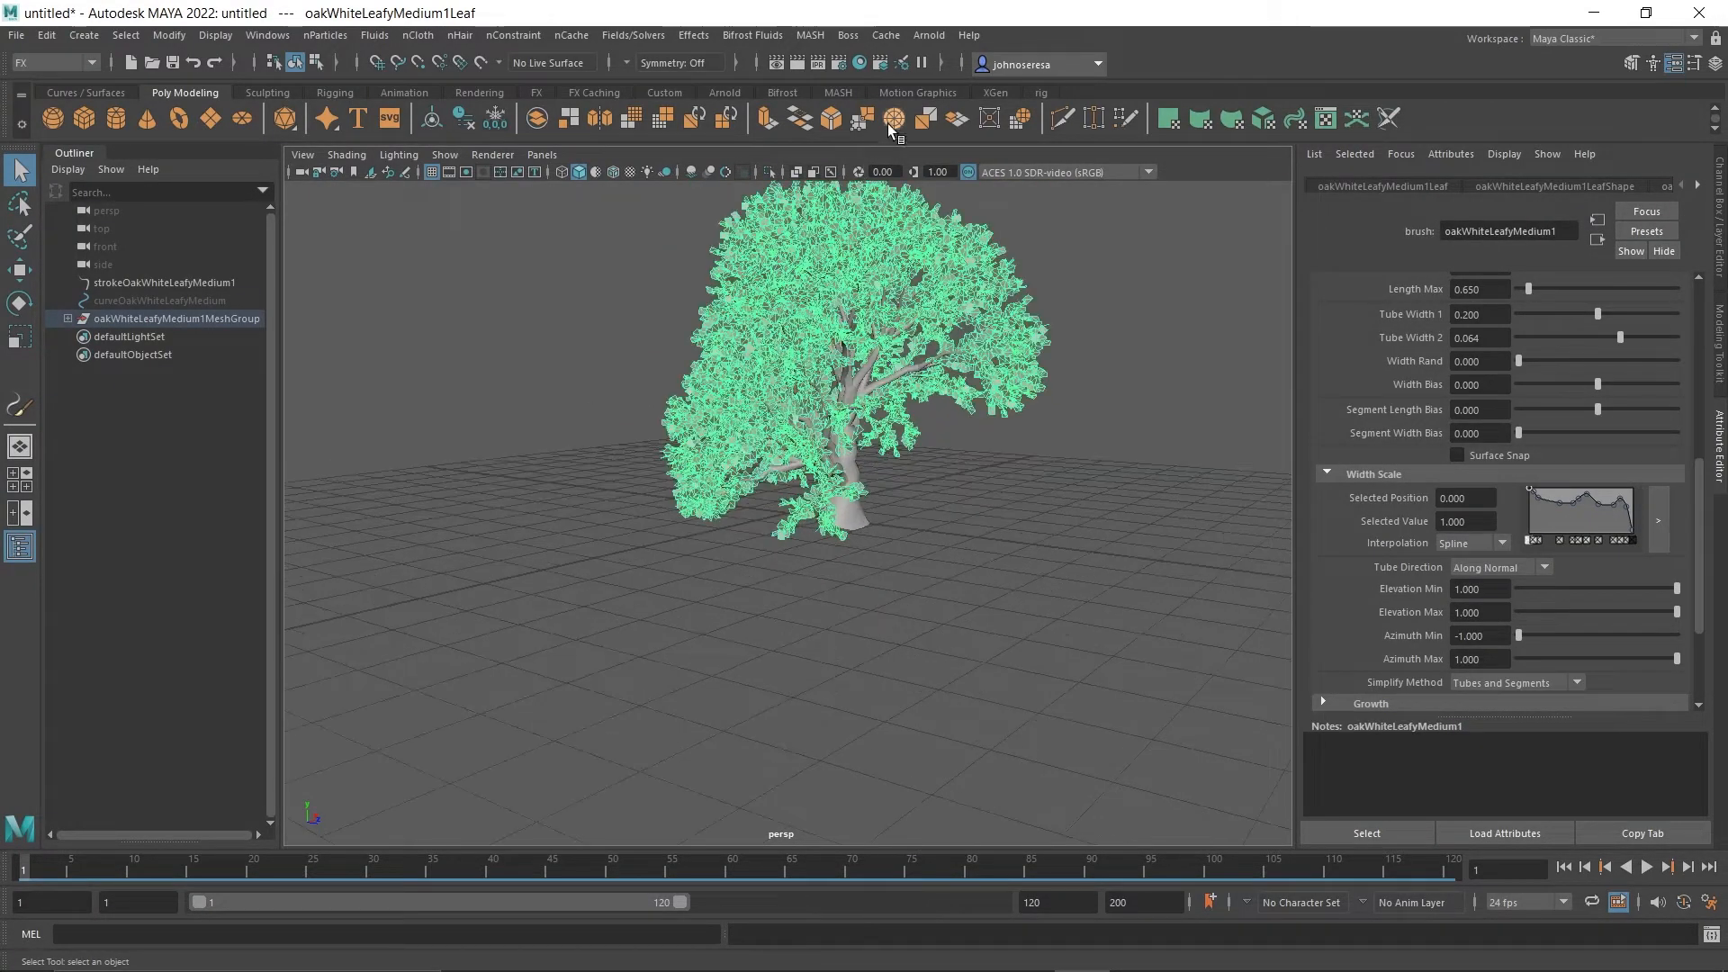
{"action": "left_click", "coordinate": [859, 64]}
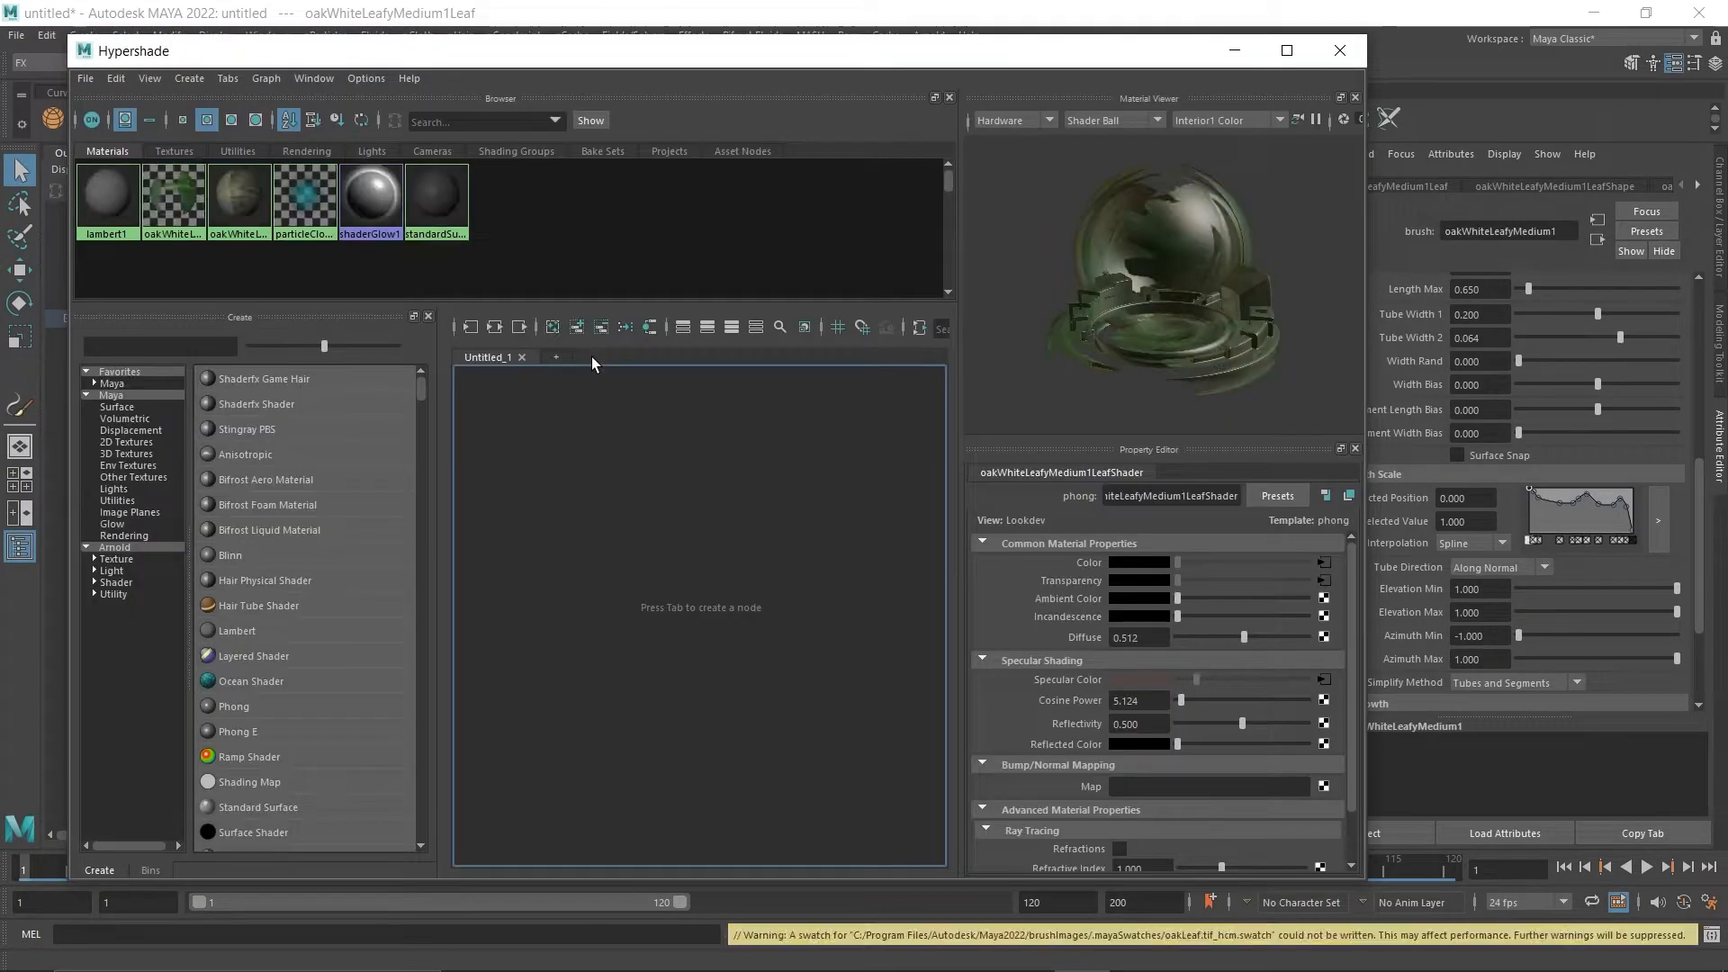
{"action": "left_click", "coordinate": [180, 216]}
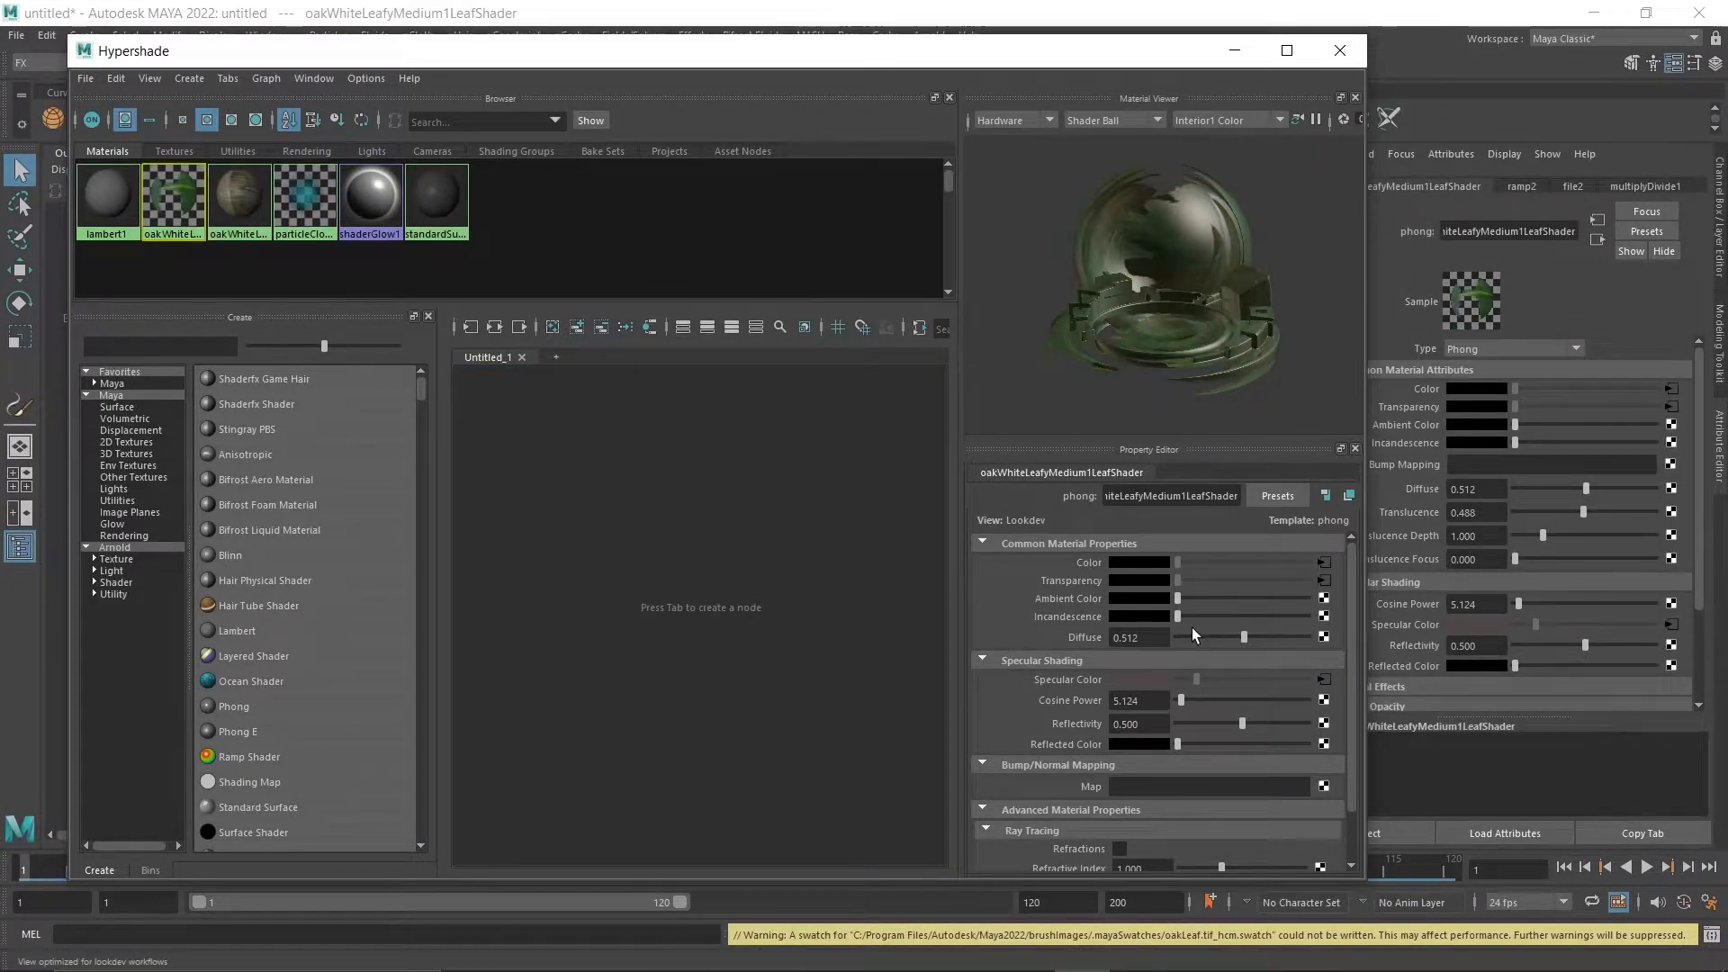
{"action": "scroll", "coordinate": [1099, 650], "scroll_direction": "down", "scroll_amount": 2}
{"action": "scroll", "coordinate": [1107, 612], "scroll_direction": "up", "scroll_amount": 2}
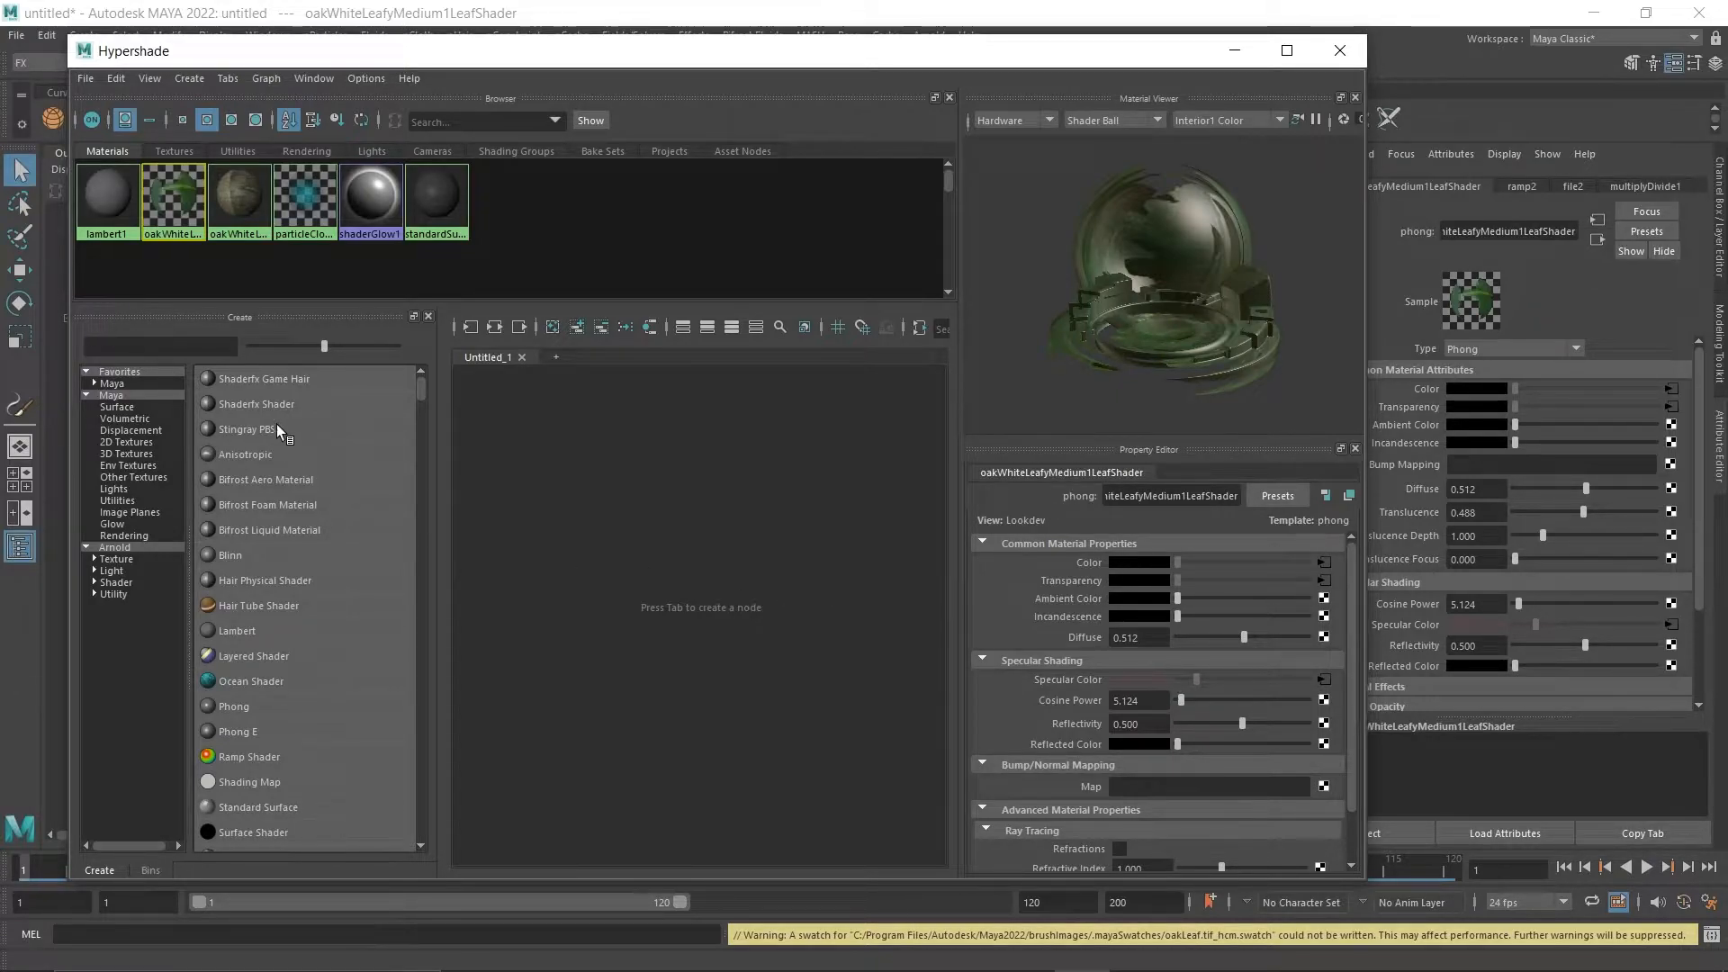
{"action": "left_click", "coordinate": [703, 553]}
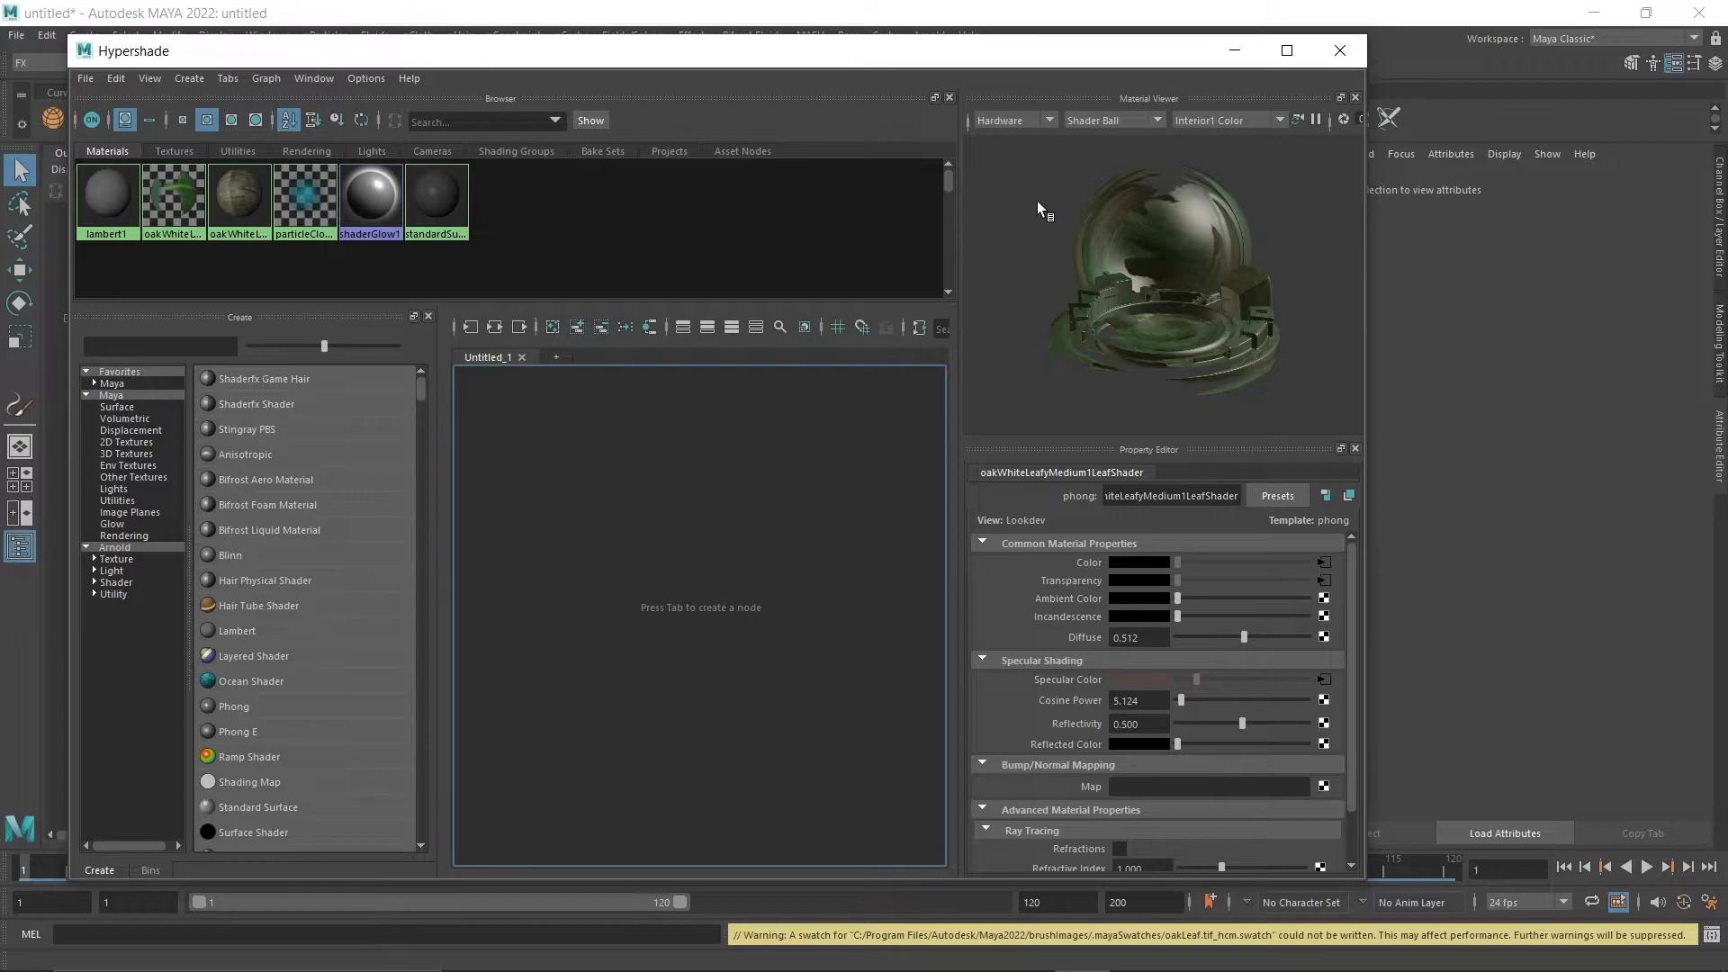
{"action": "left_click", "coordinate": [1235, 51]}
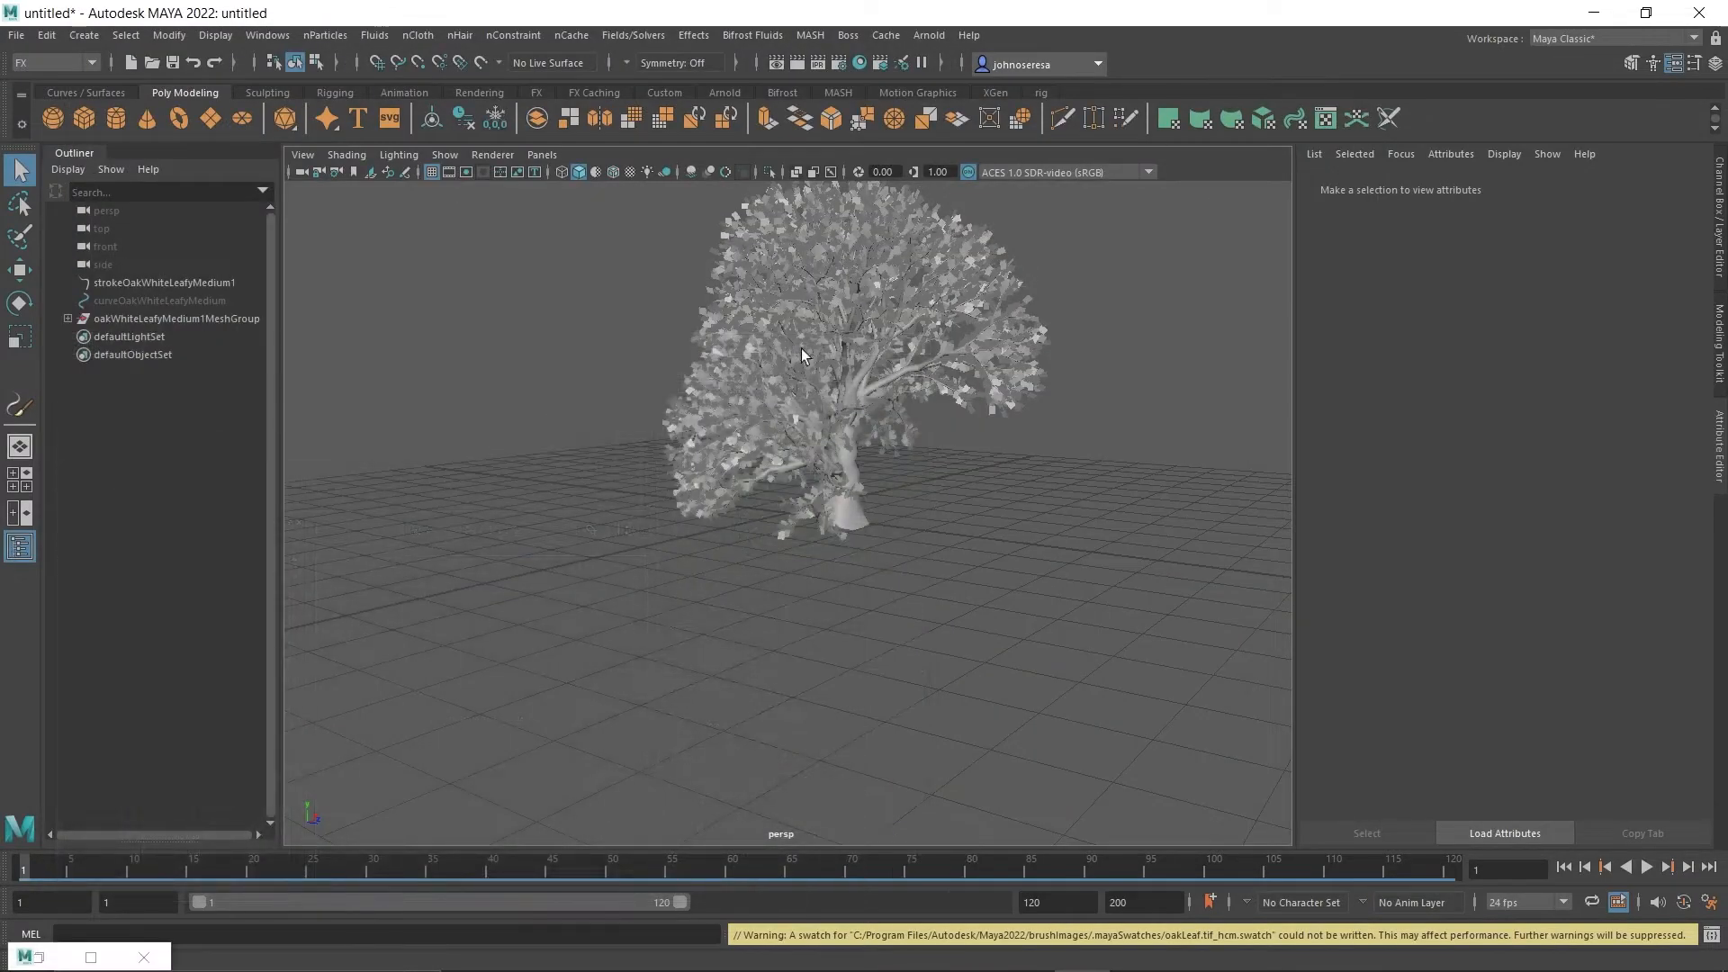
Assign a new Arnold aiStandardSurface material to the oak tree's leaf mesh.
{"action": "left_click", "coordinate": [804, 351]}
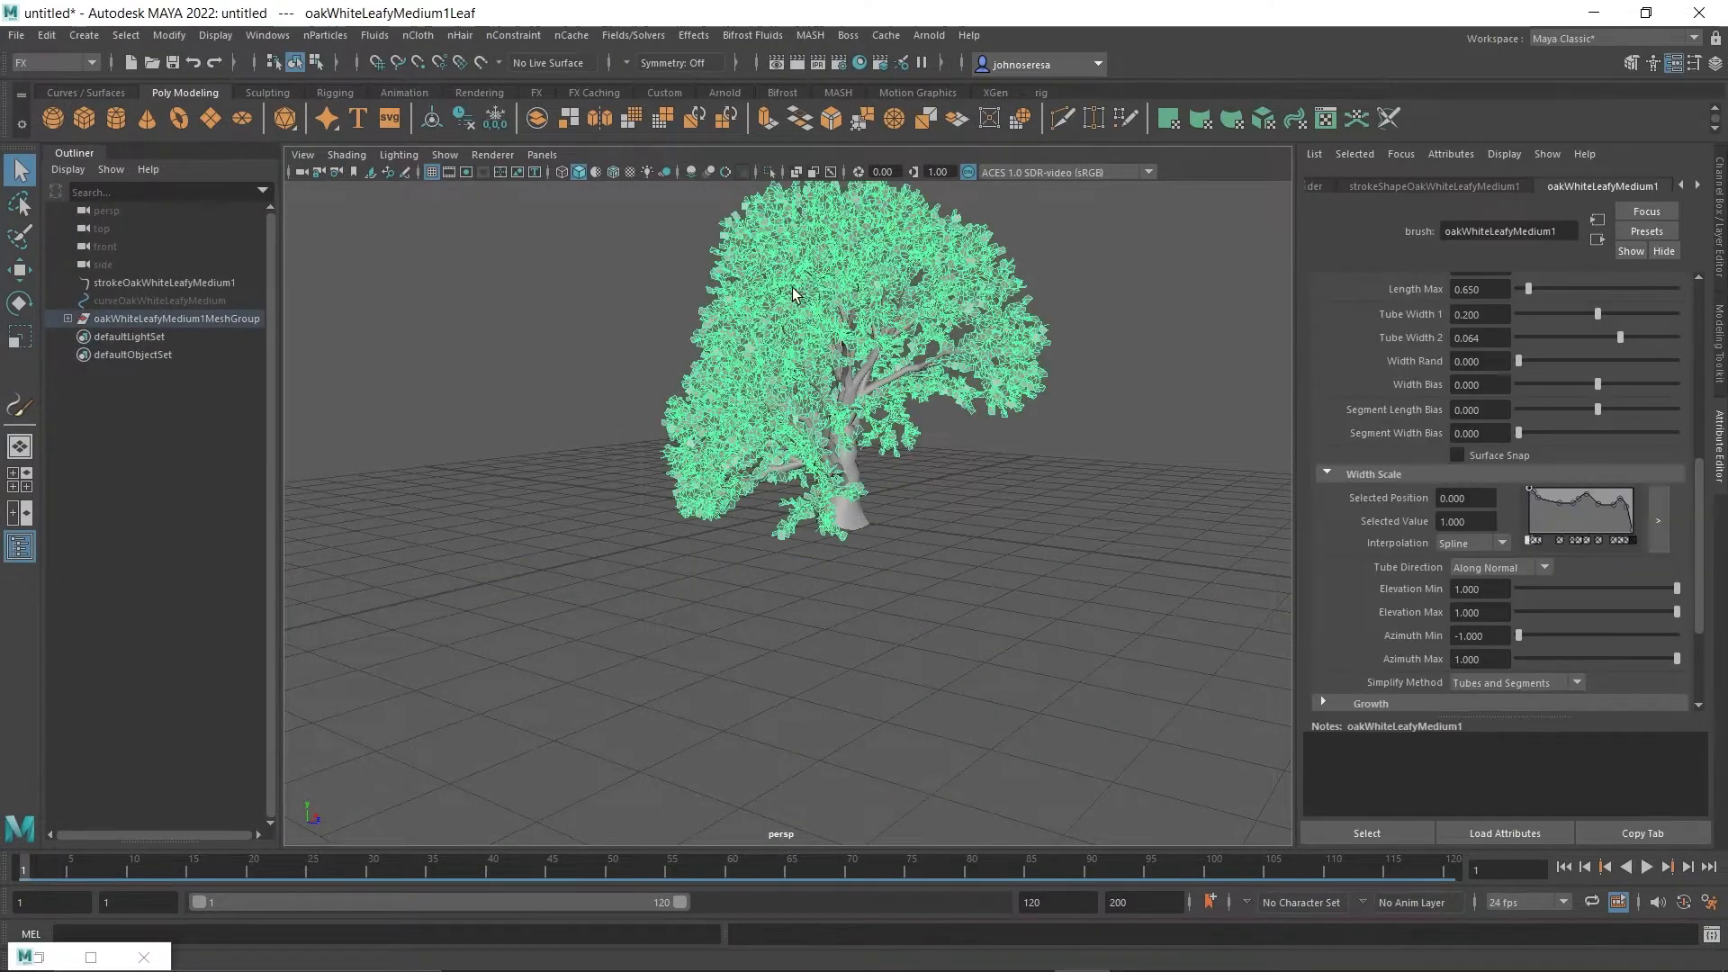
{"action": "right_click", "coordinate": [763, 324]}
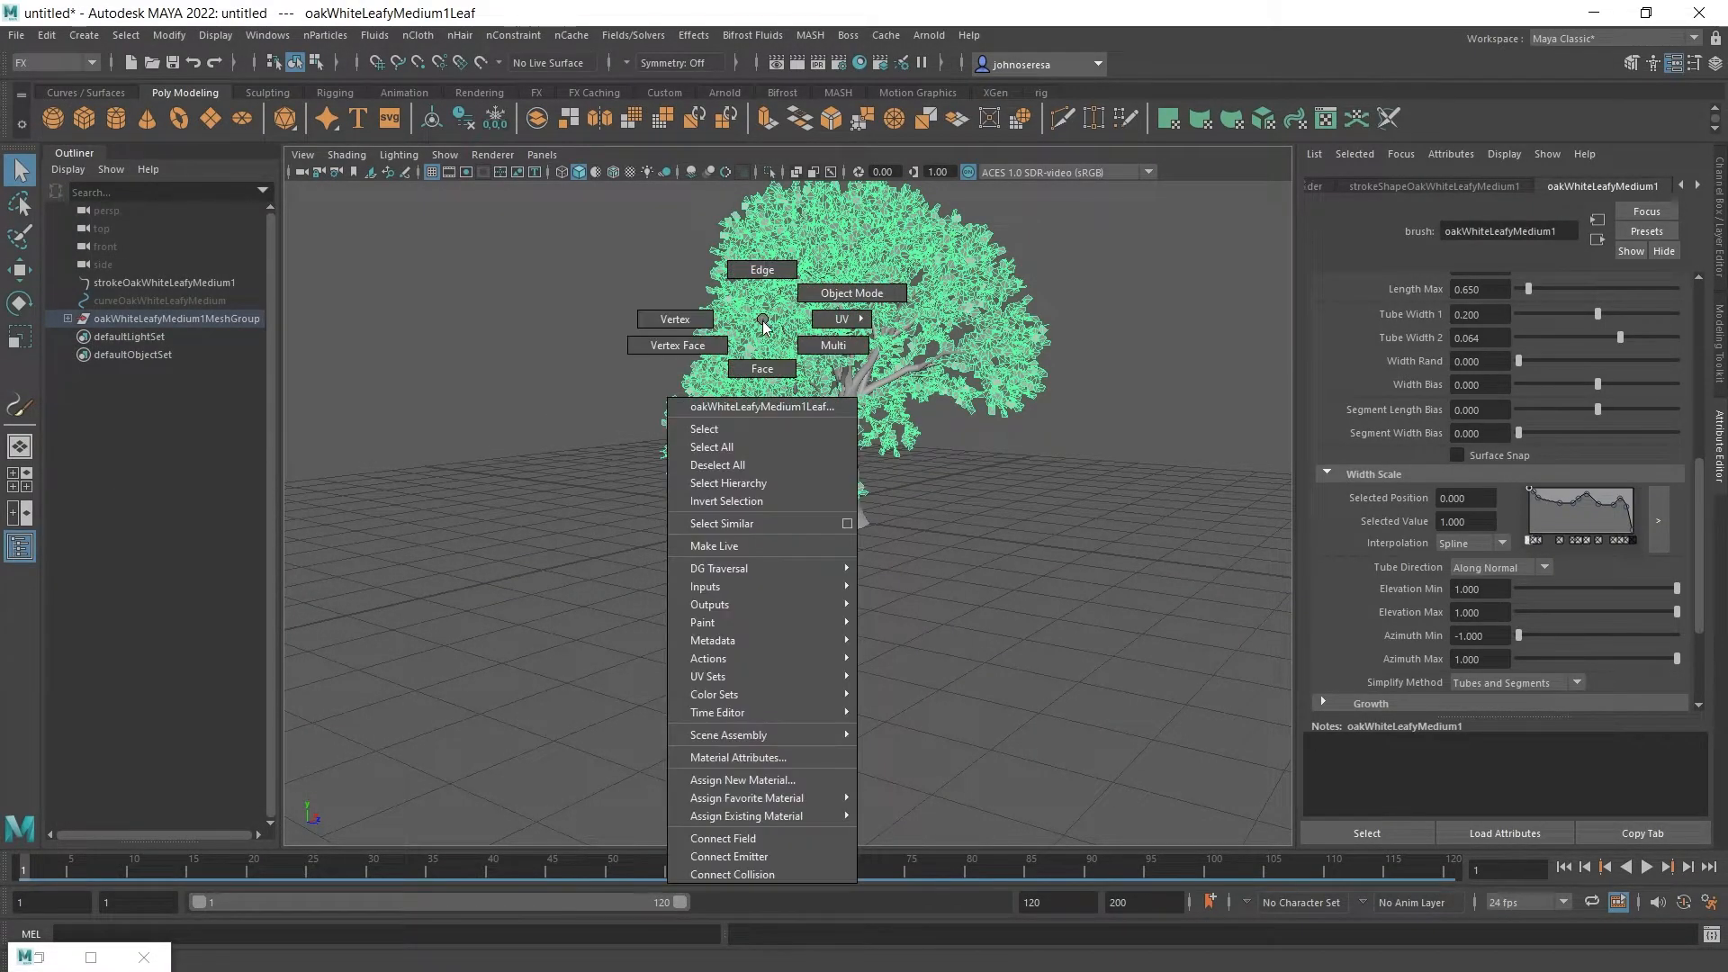
{"action": "left_click", "coordinate": [796, 783]}
{"action": "left_click", "coordinate": [624, 492]}
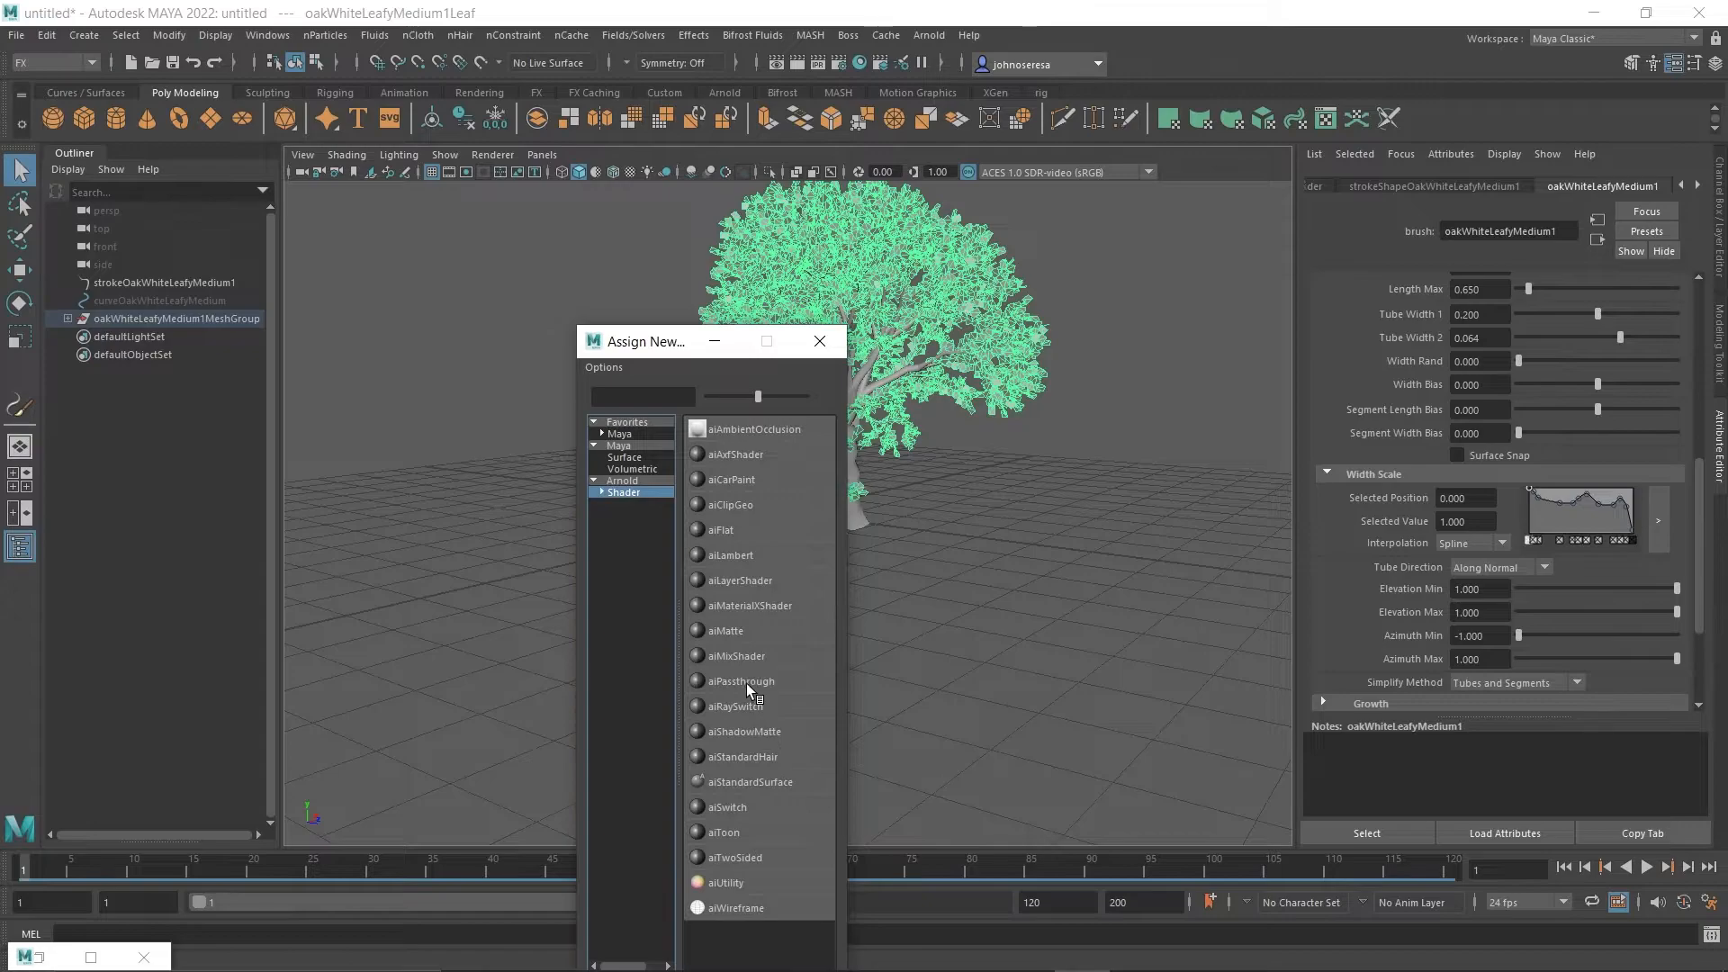
{"action": "left_click", "coordinate": [745, 780]}
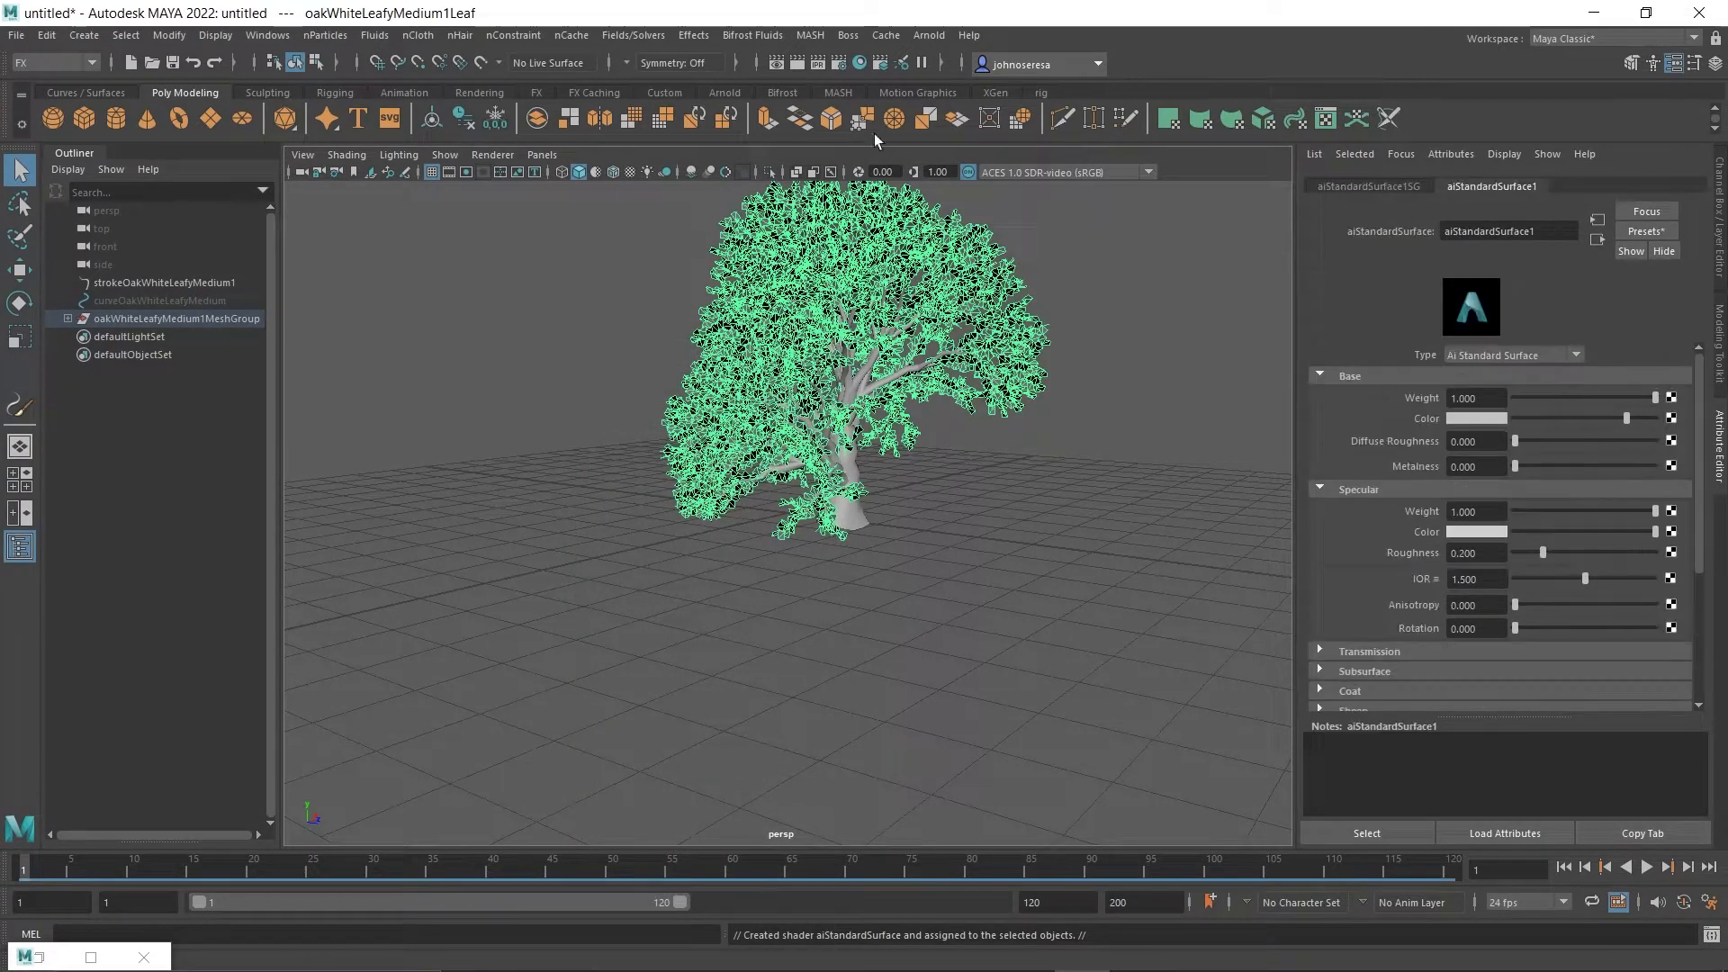
Graph the new aiStandardSurface material in the Hypershade and rename it leaf.
{"action": "left_click", "coordinate": [858, 63]}
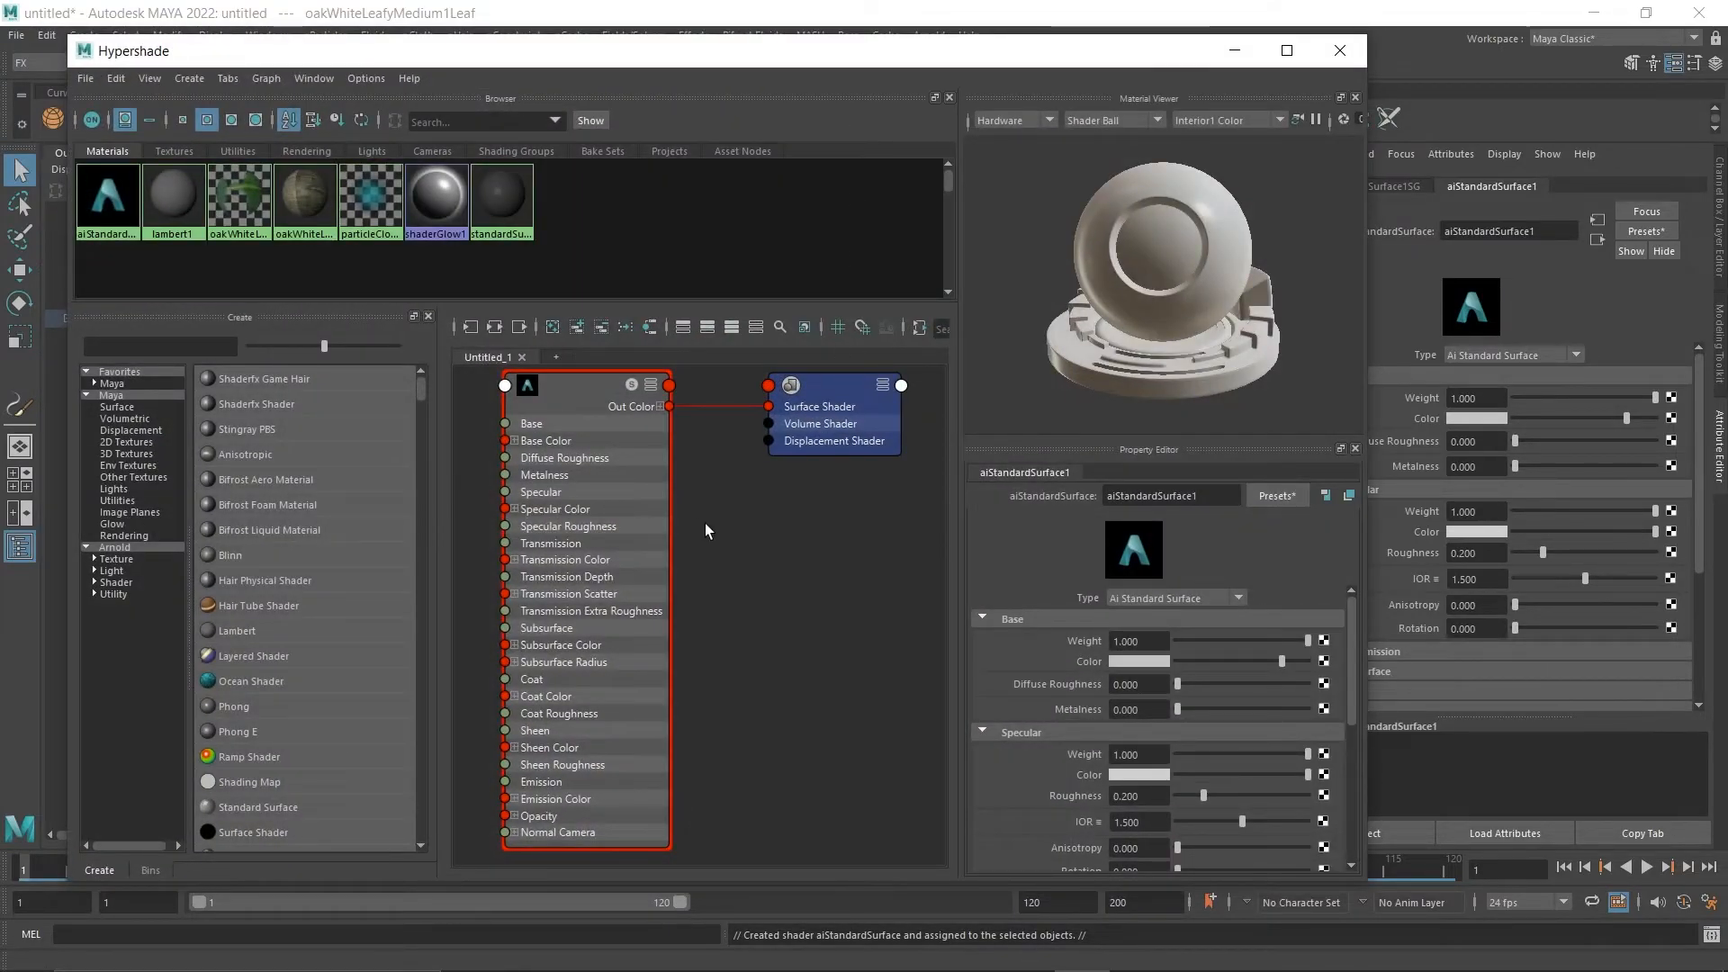
{"action": "middle_click_drag", "start_coordinate": [771, 567], "coordinate": [822, 714]}
{"action": "double_click", "coordinate": [625, 524]}
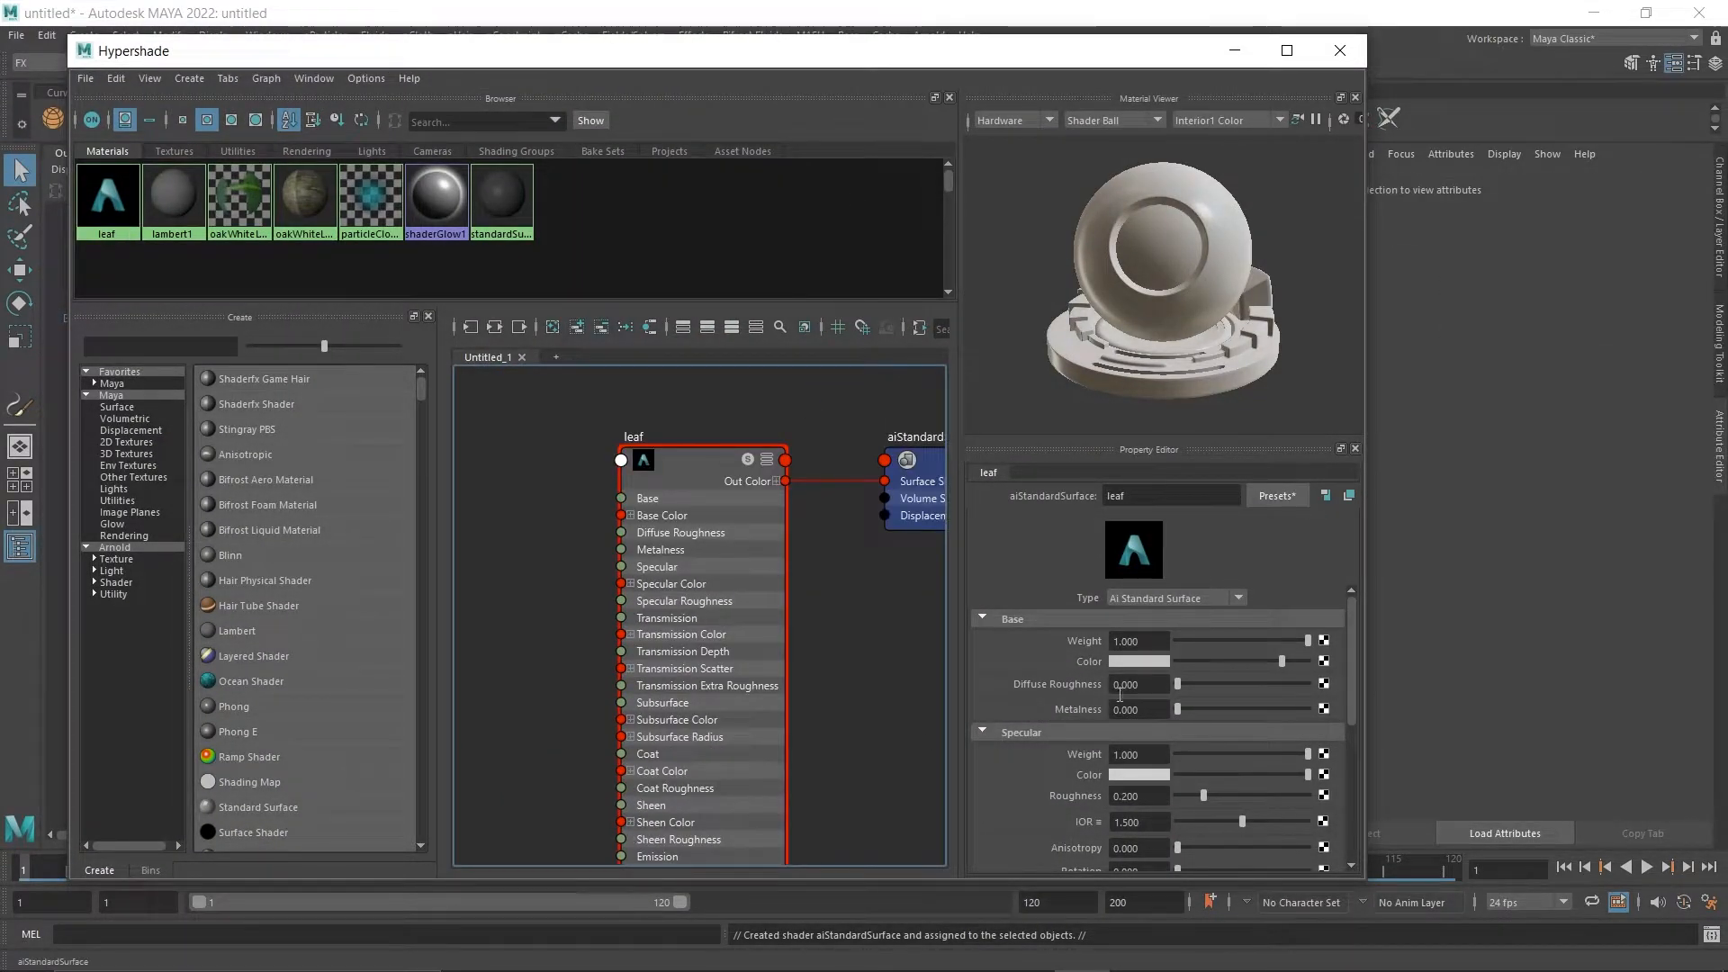
{"action": "scroll", "coordinate": [1062, 695], "scroll_direction": "down", "scroll_amount": 4}
{"action": "scroll", "coordinate": [1066, 694], "scroll_direction": "up", "scroll_amount": 5}
{"action": "left_click", "coordinate": [729, 609]}
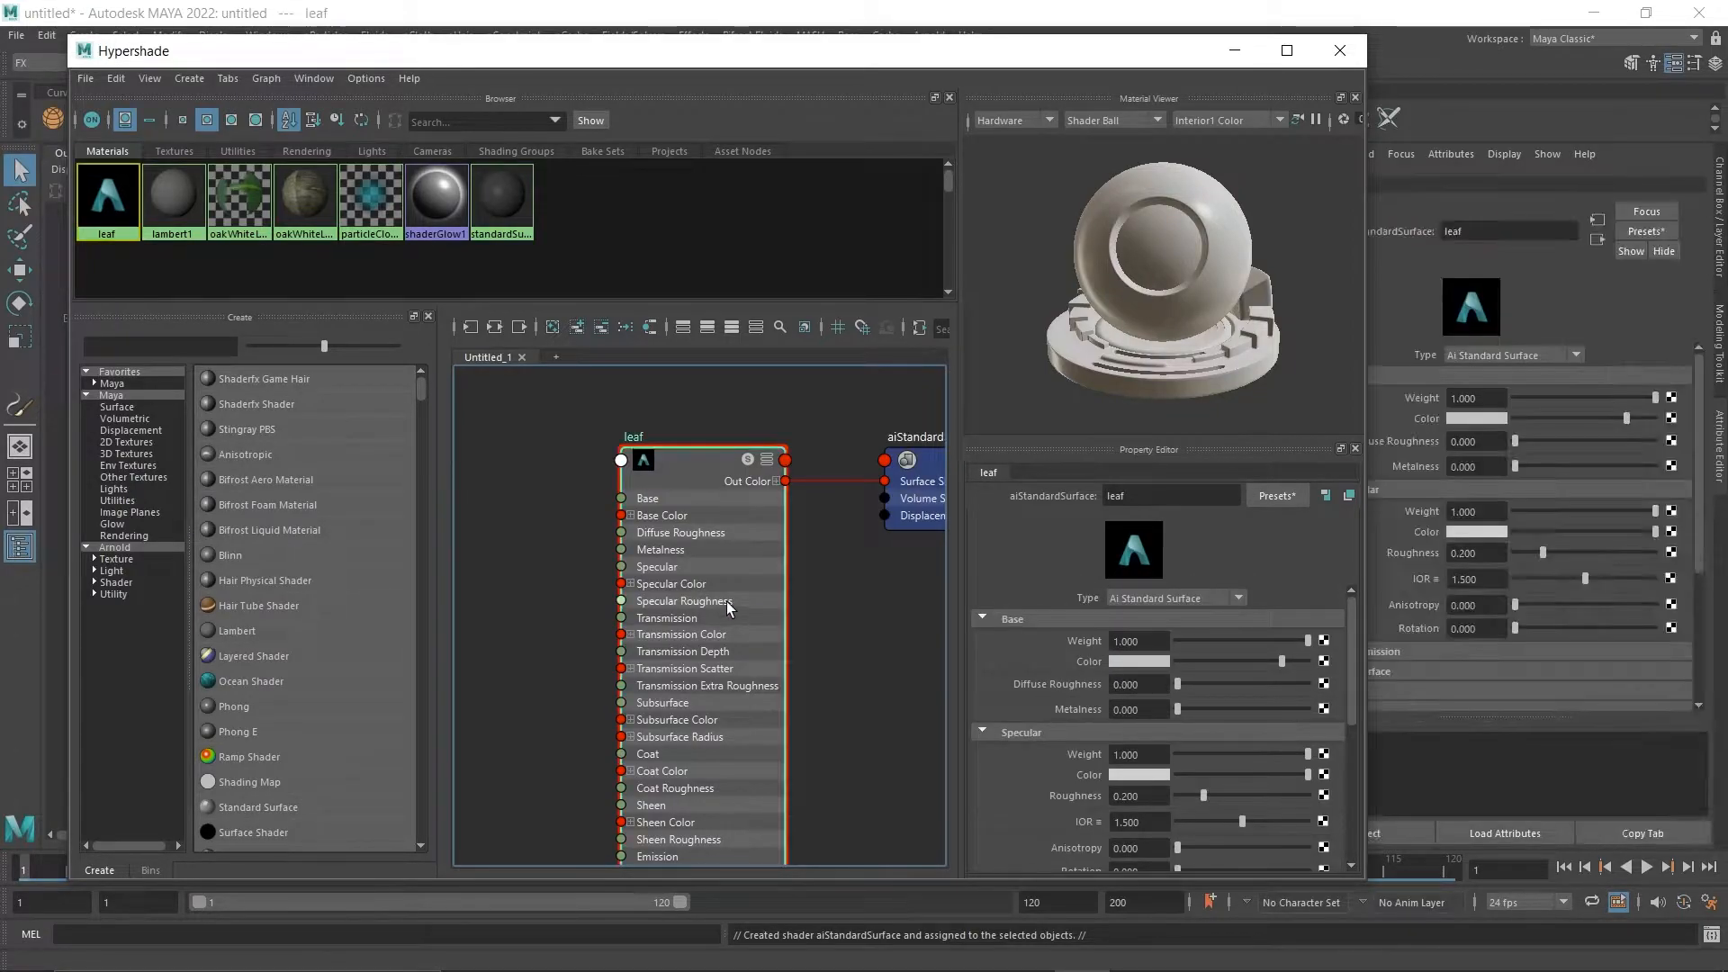
Connect a new File texture node to the leaf material's base color.
{"action": "left_click", "coordinate": [1324, 662]}
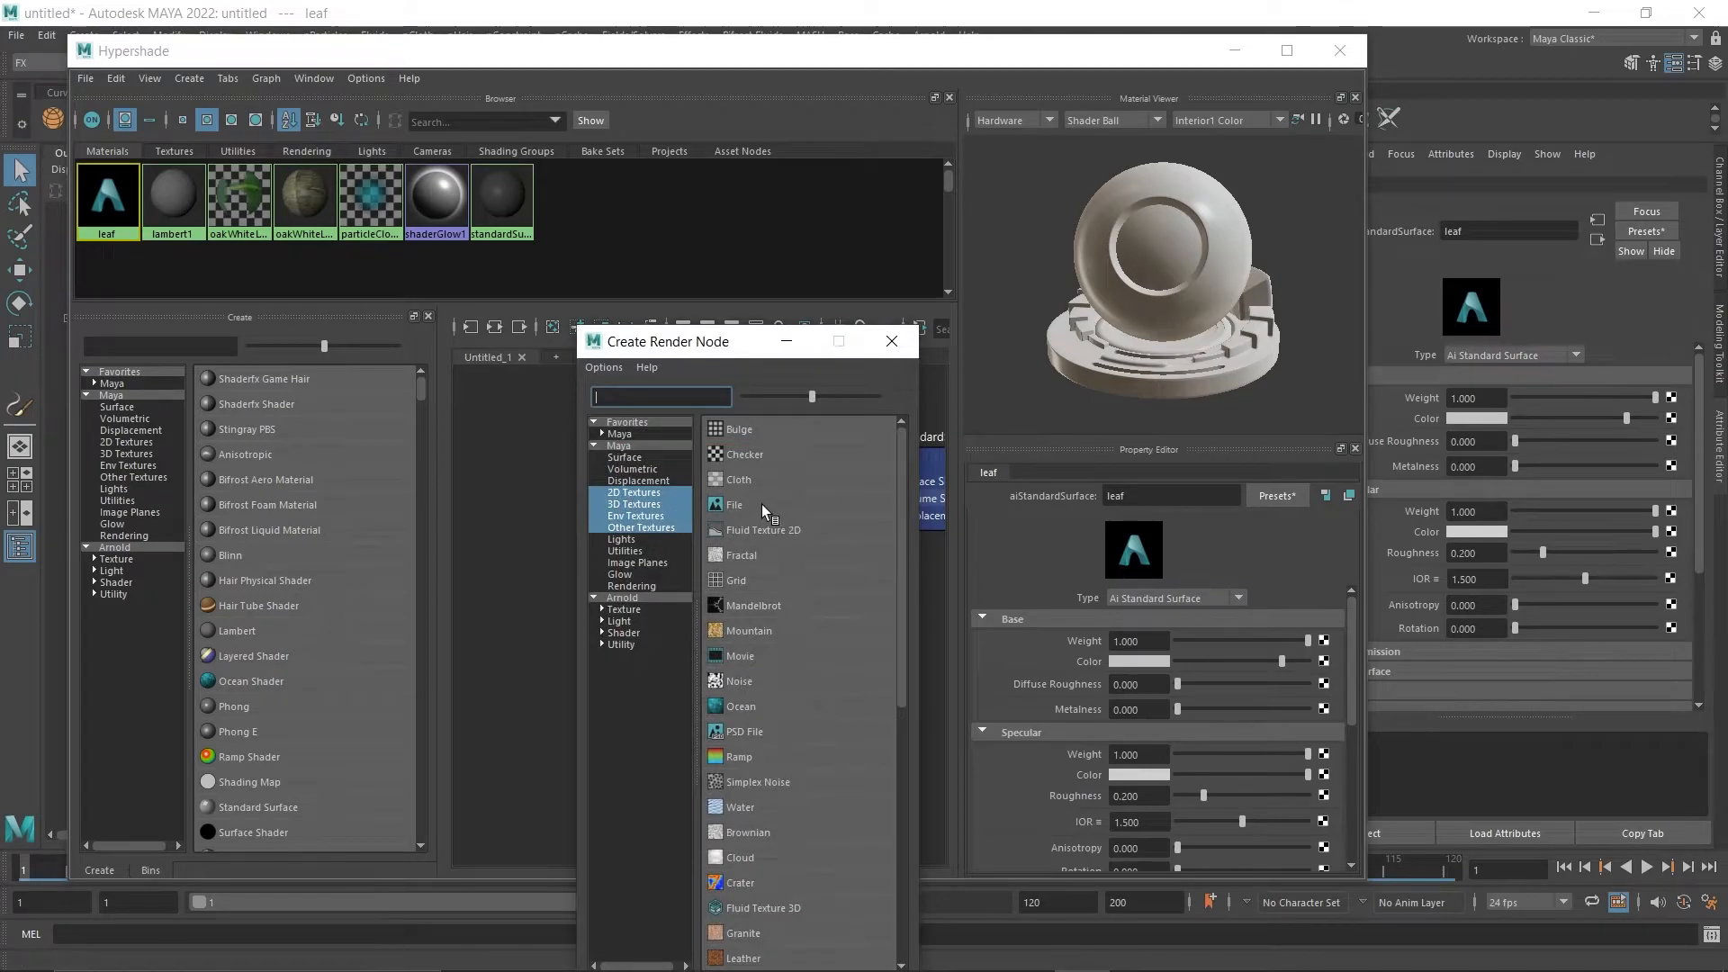
{"action": "left_click", "coordinate": [1323, 662]}
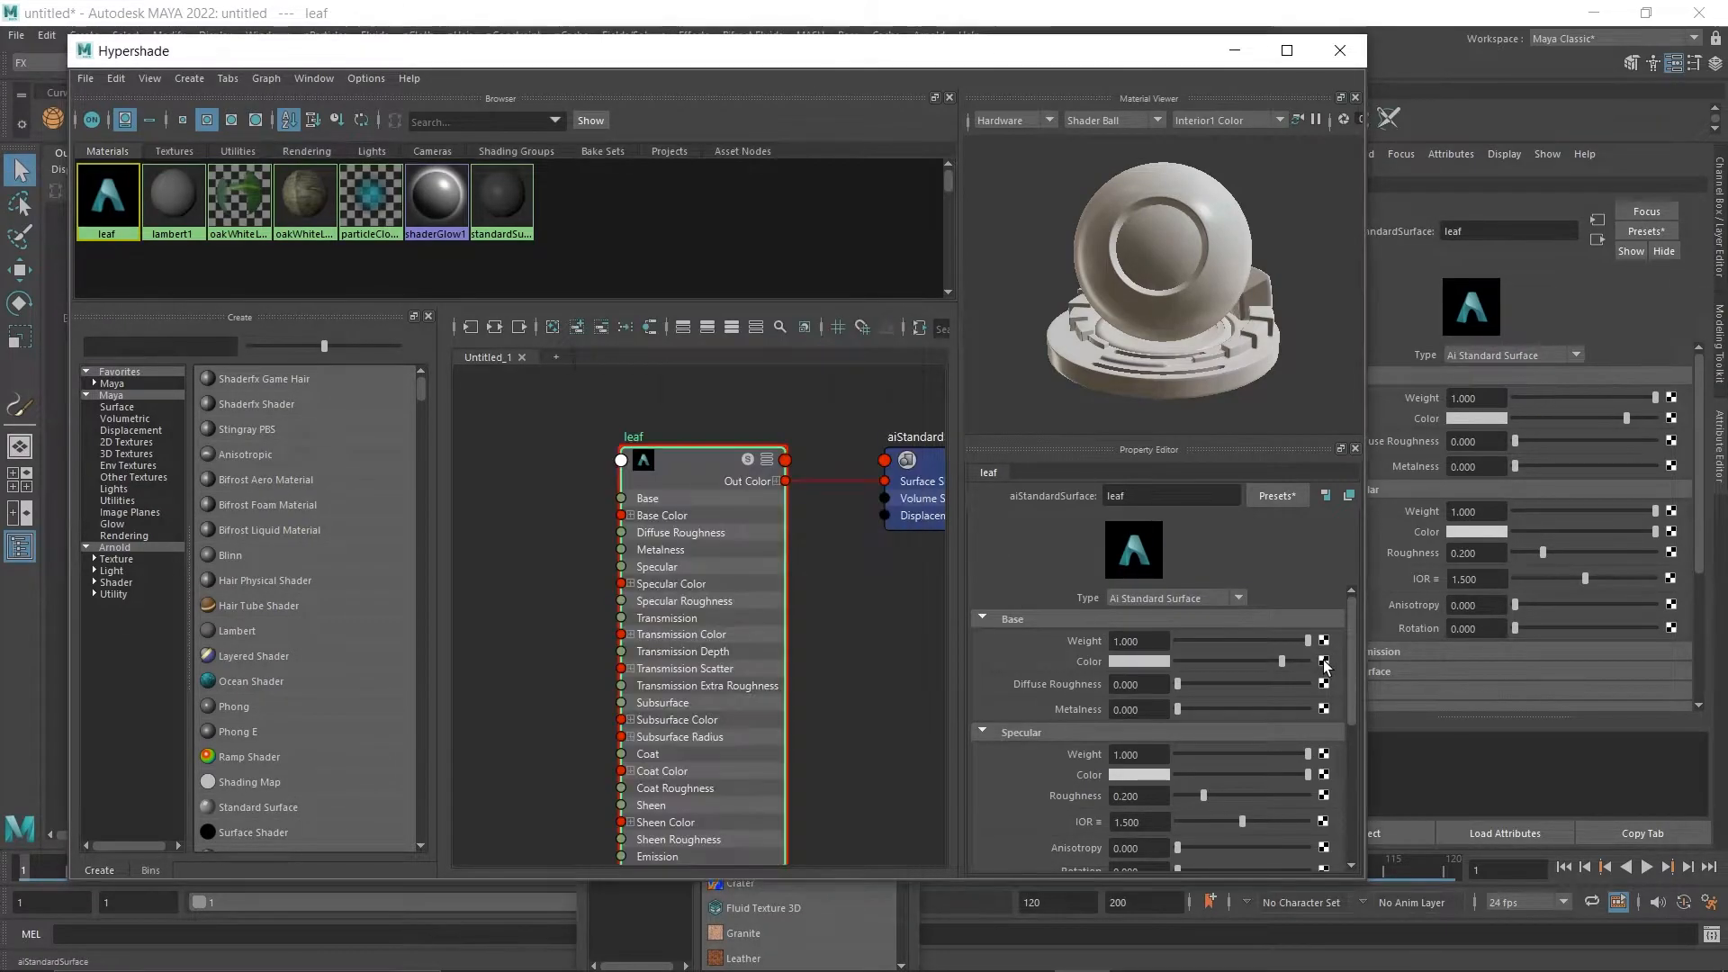
{"action": "left_click", "coordinate": [1323, 662]}
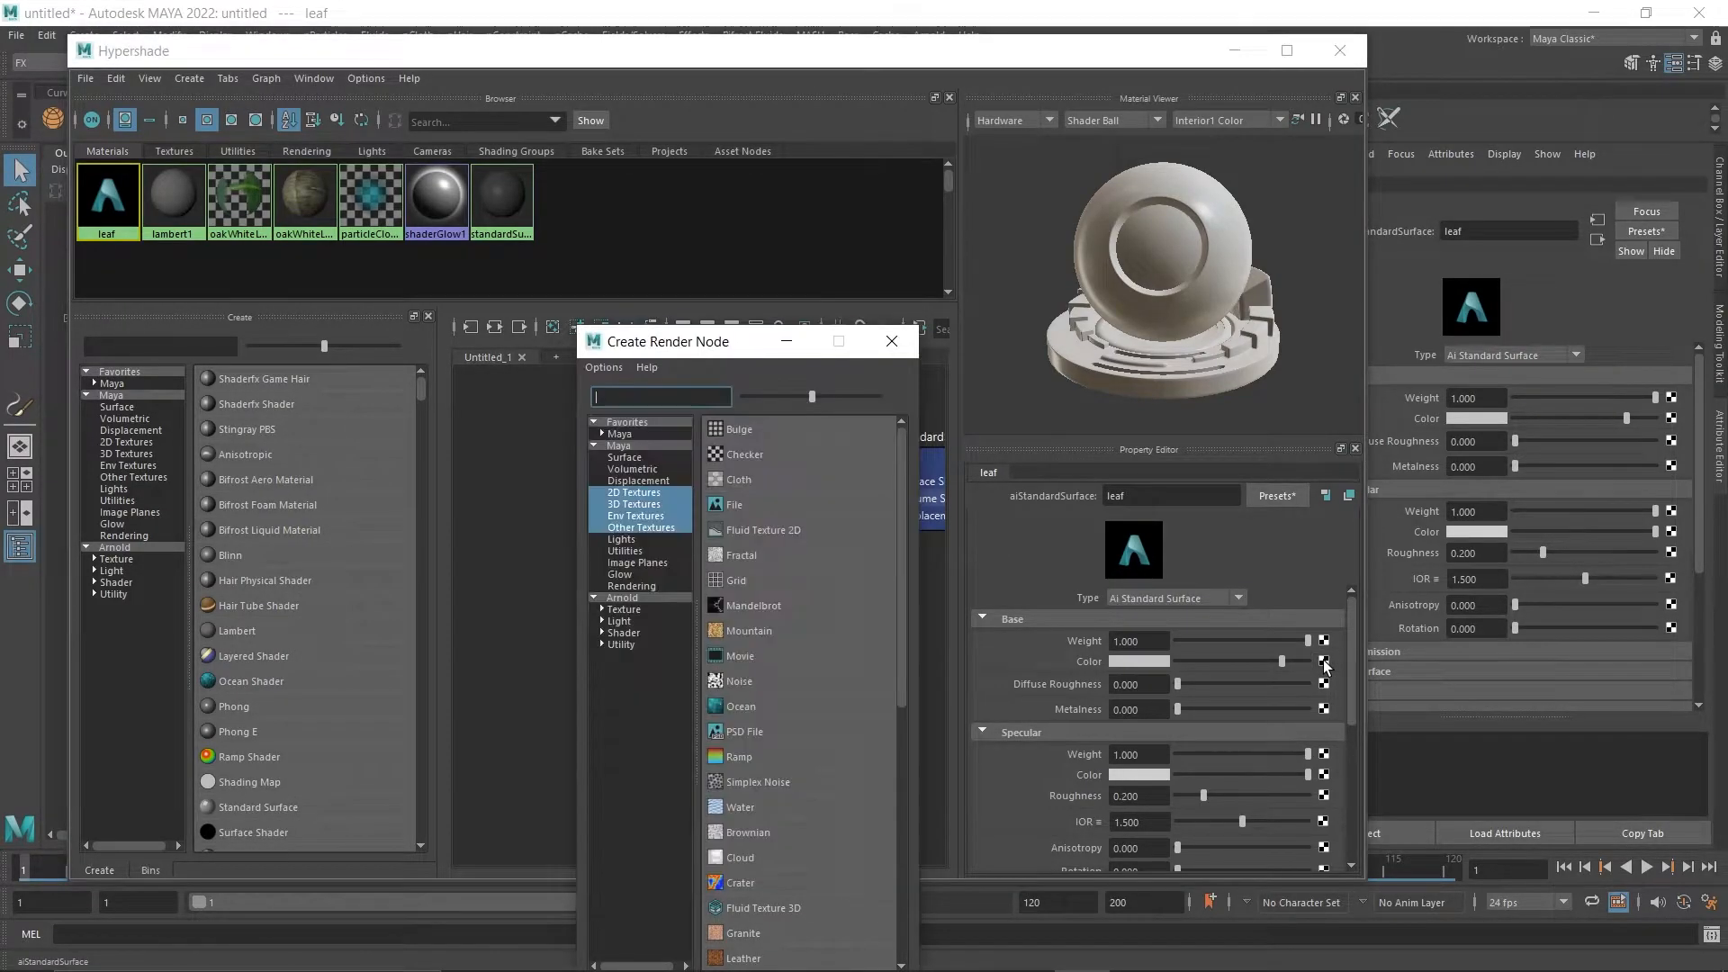
{"action": "left_click", "coordinate": [734, 504]}
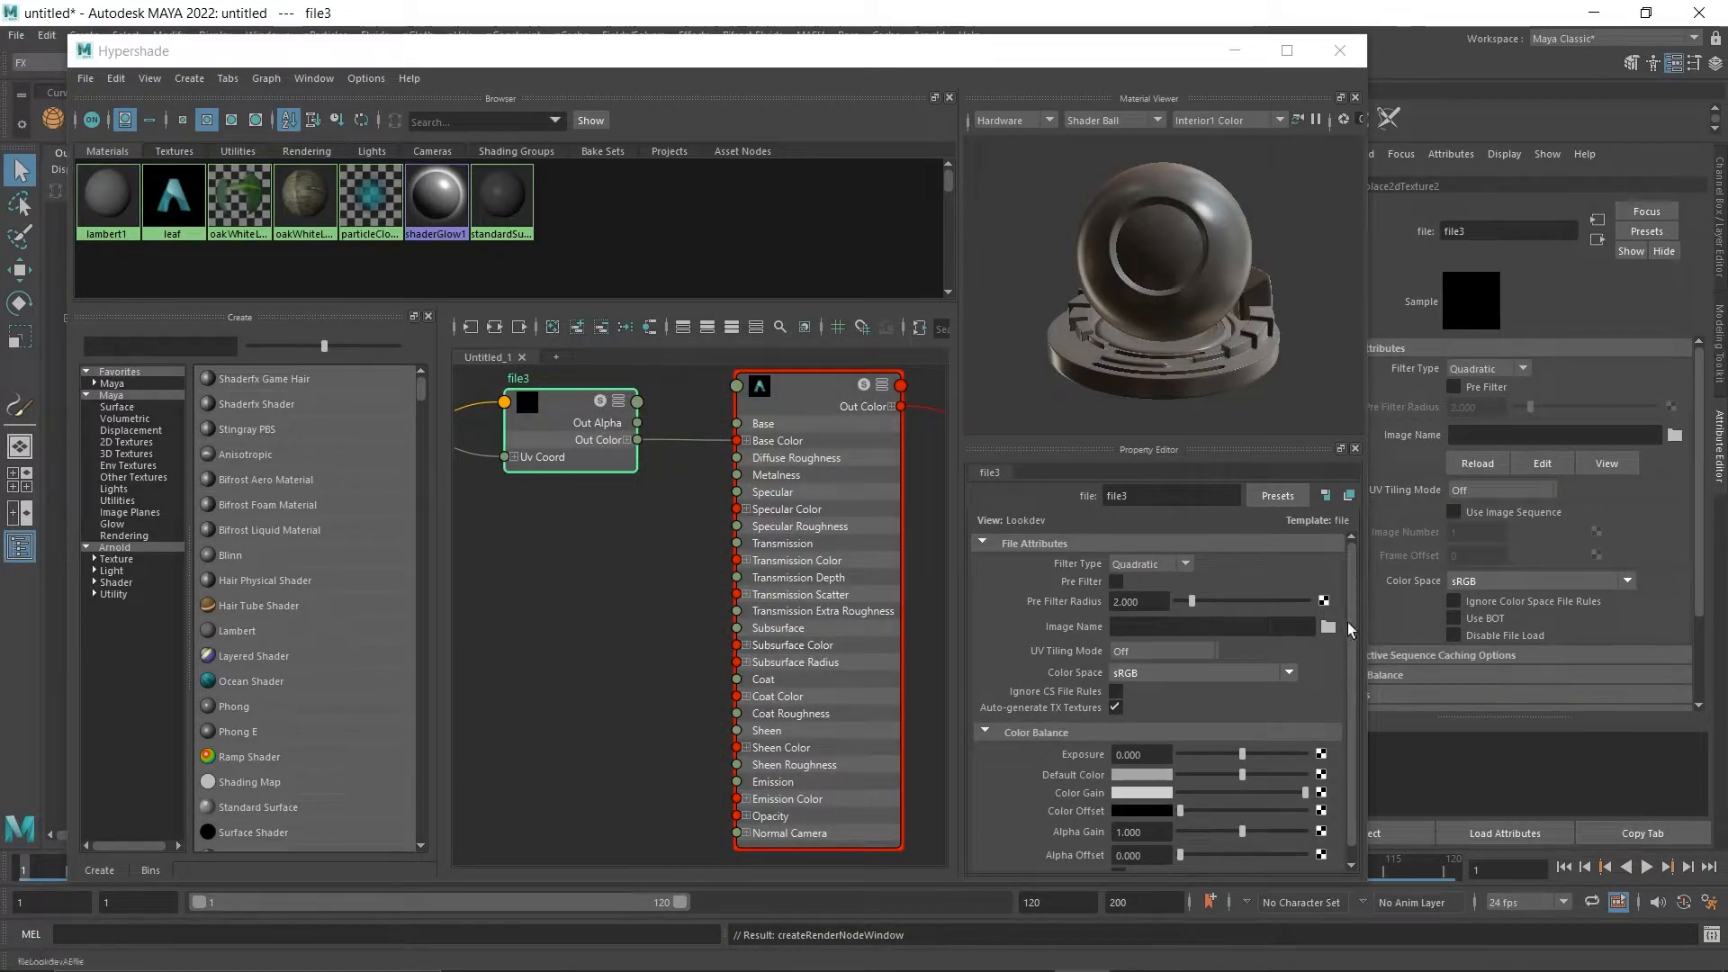
Load Leaf.png from the sourceimages folder as the image of the base color's file texture.
{"action": "left_click", "coordinate": [1328, 627]}
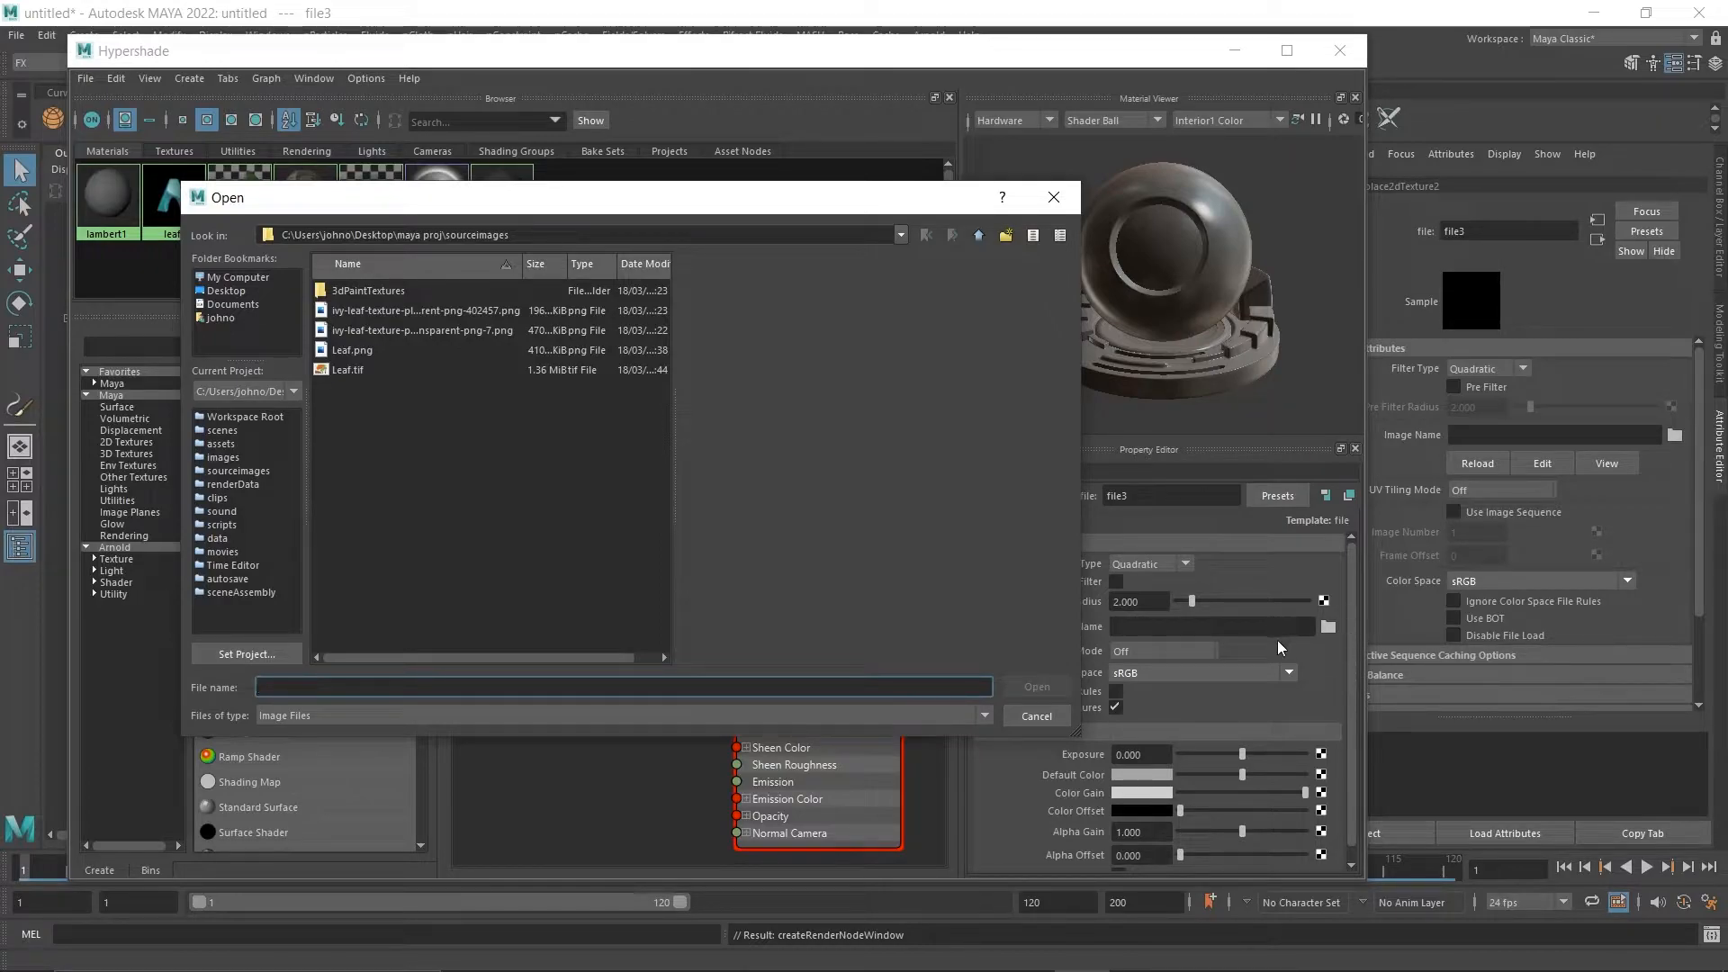
{"action": "left_click", "coordinate": [349, 351]}
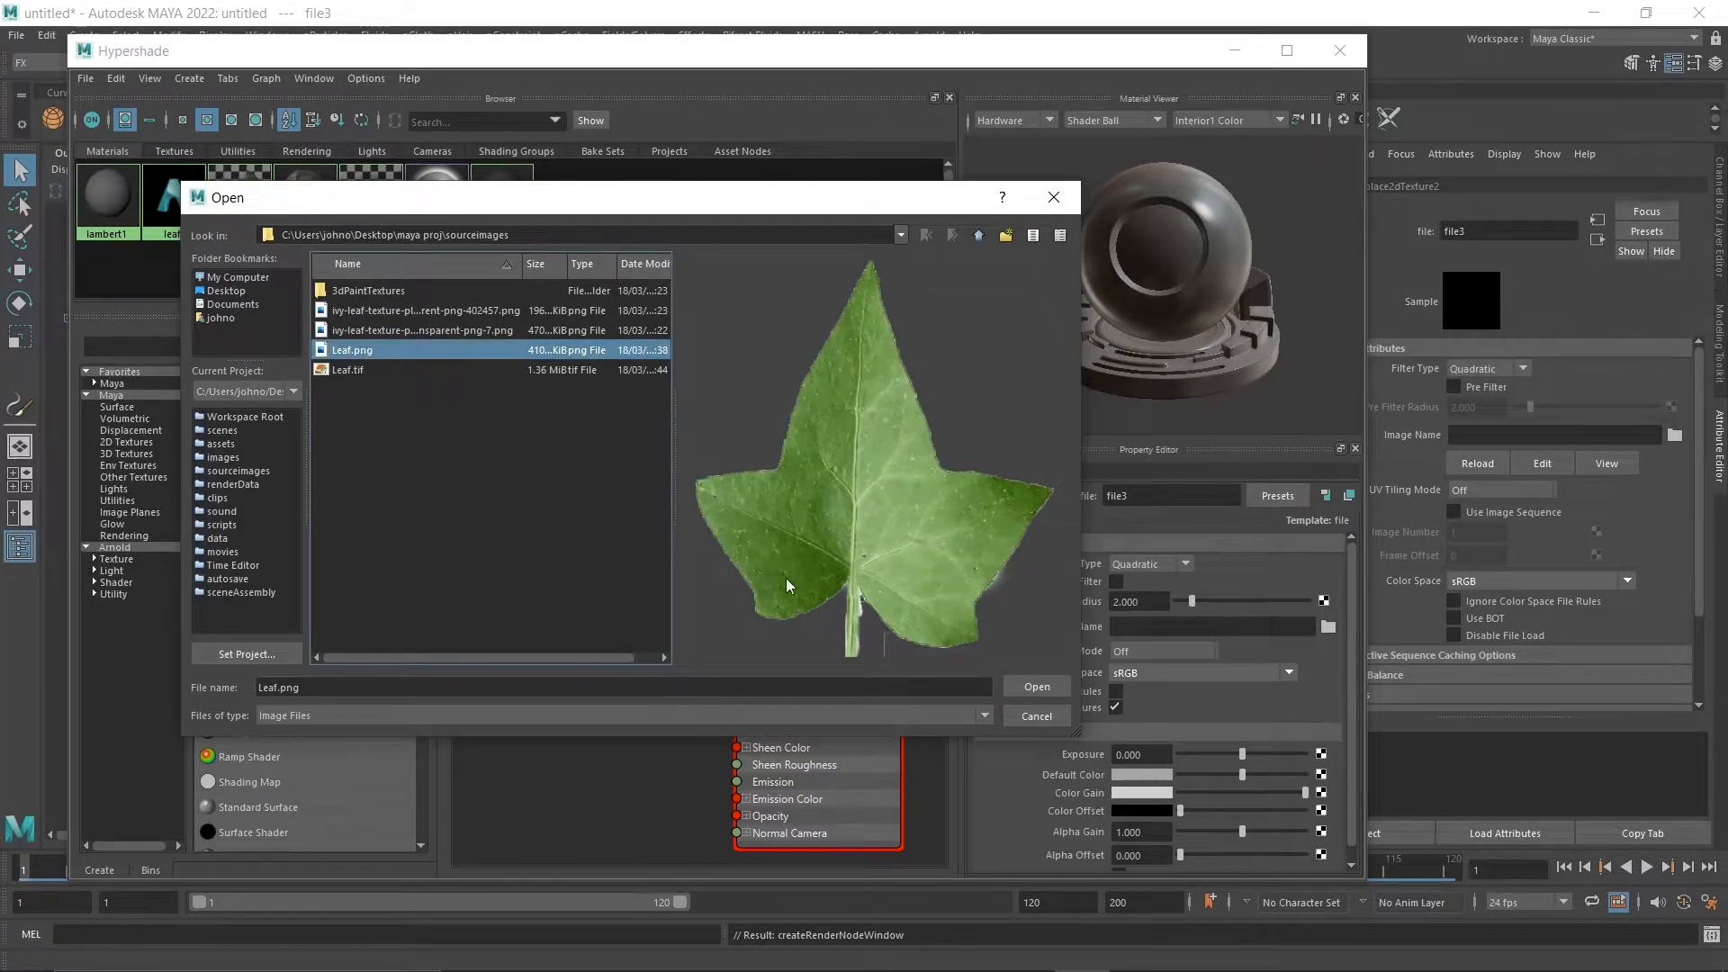
{"action": "left_click", "coordinate": [417, 330]}
{"action": "left_click", "coordinate": [429, 311]}
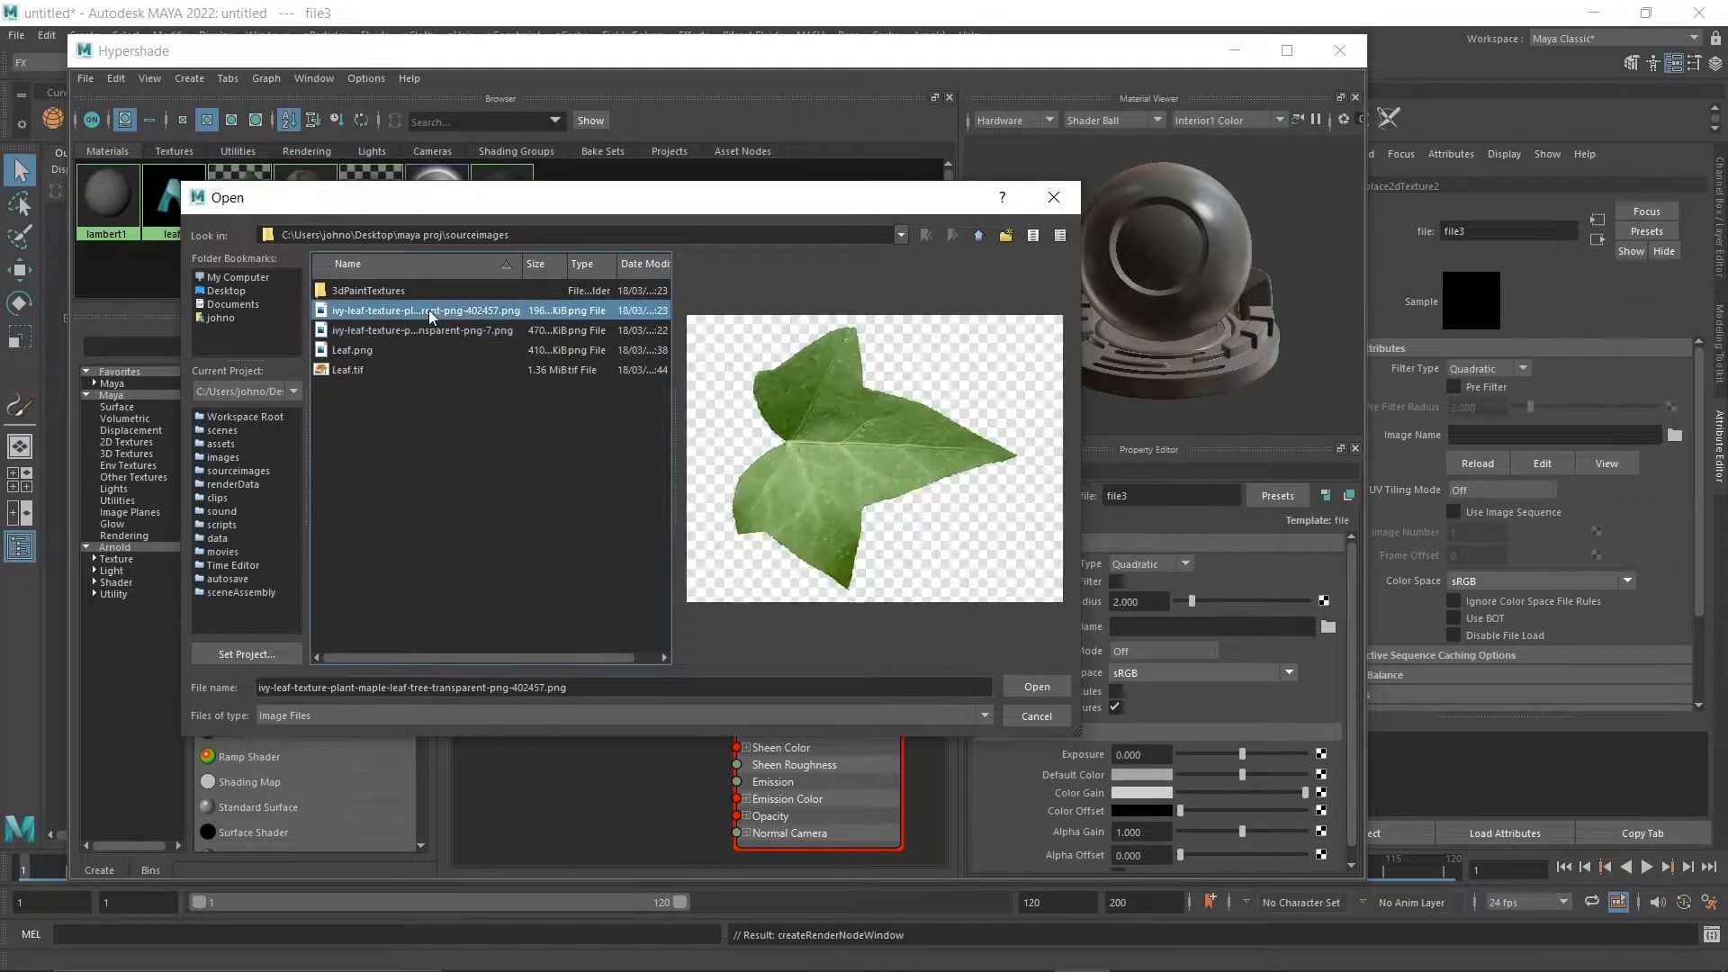
{"action": "left_click", "coordinate": [364, 349]}
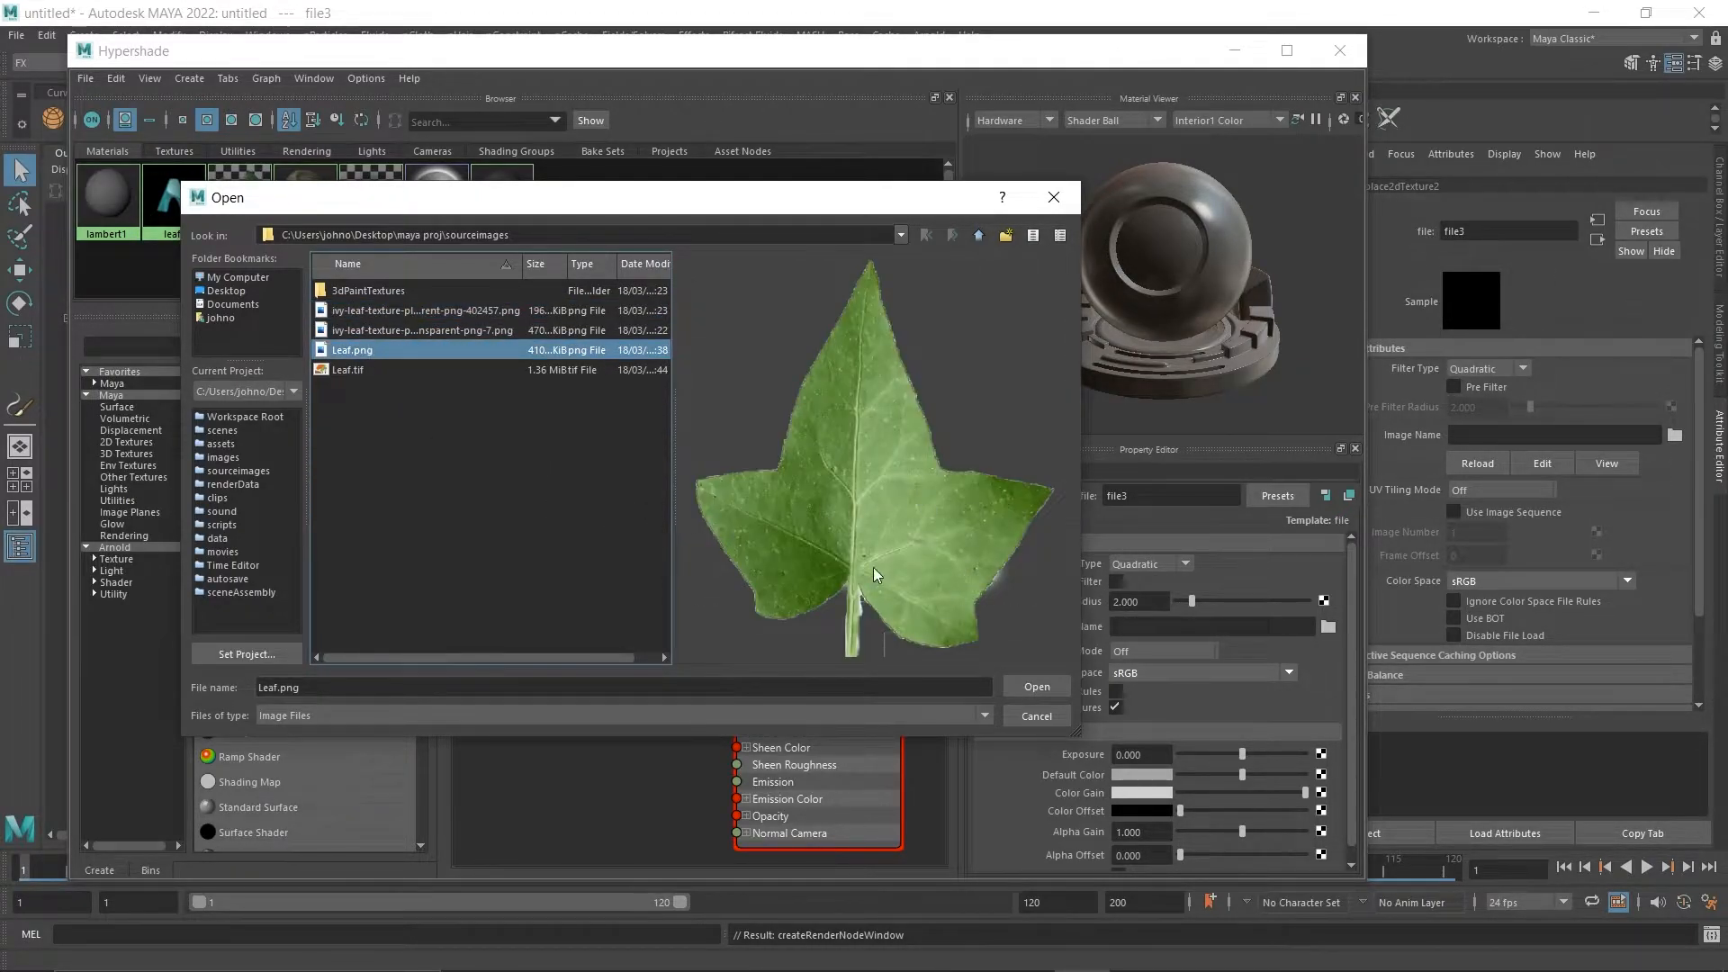
{"action": "left_click", "coordinate": [1035, 691]}
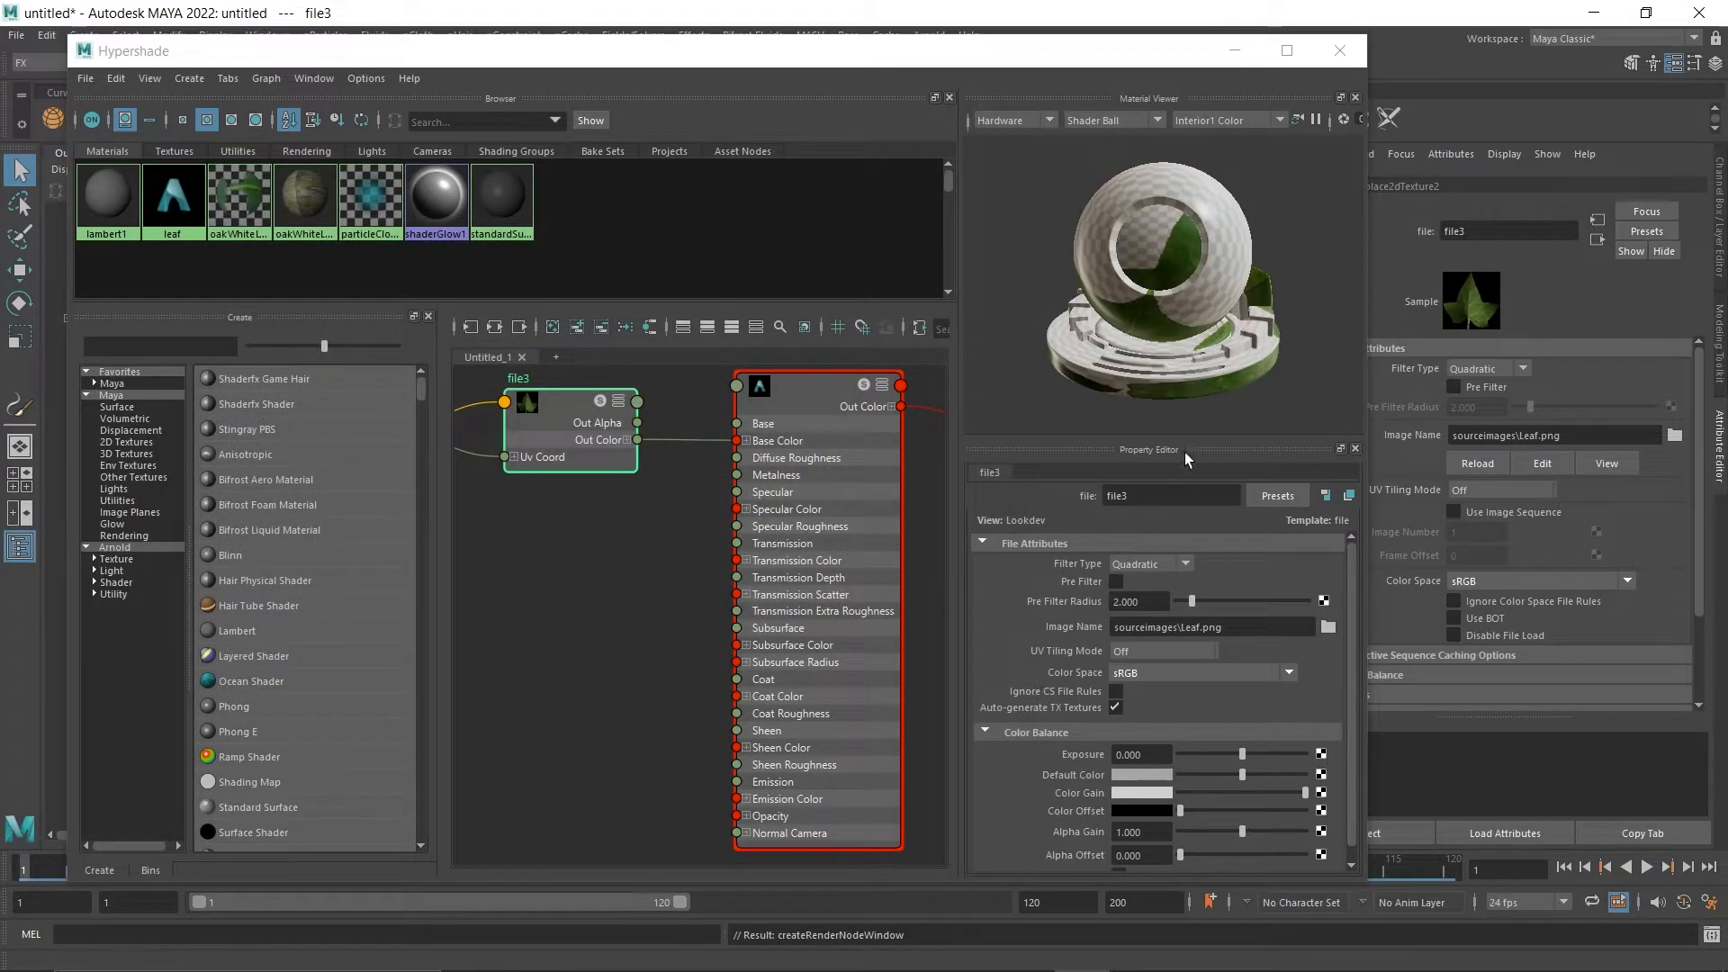
{"action": "scroll", "coordinate": [1161, 313], "scroll_direction": "down", "scroll_amount": 4}
{"action": "scroll", "coordinate": [1159, 311], "scroll_direction": "up", "scroll_amount": 10}
{"action": "scroll", "coordinate": [1159, 312], "scroll_direction": "down", "scroll_amount": 6}
{"action": "scroll", "coordinate": [1160, 311], "scroll_direction": "up", "scroll_amount": 6}
{"action": "scroll", "coordinate": [1159, 311], "scroll_direction": "down", "scroll_amount": 6}
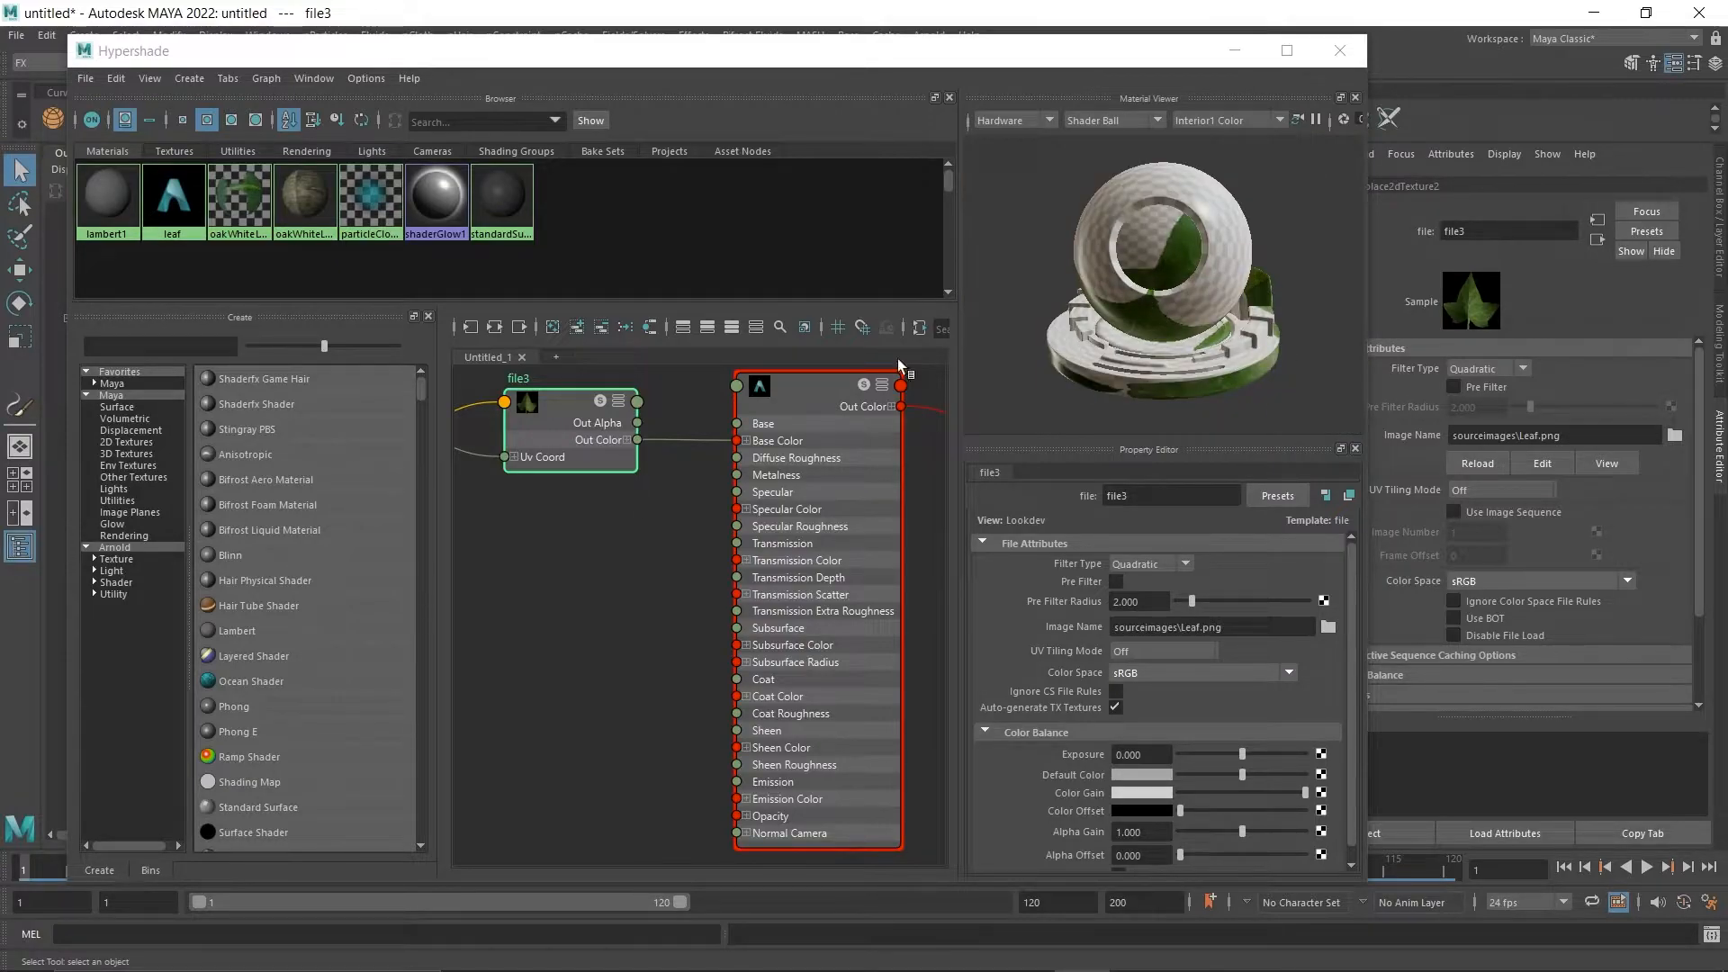
Minimize the Hypershade and add an Arnold Skydome Light to the scene.
{"action": "left_click", "coordinate": [1235, 50]}
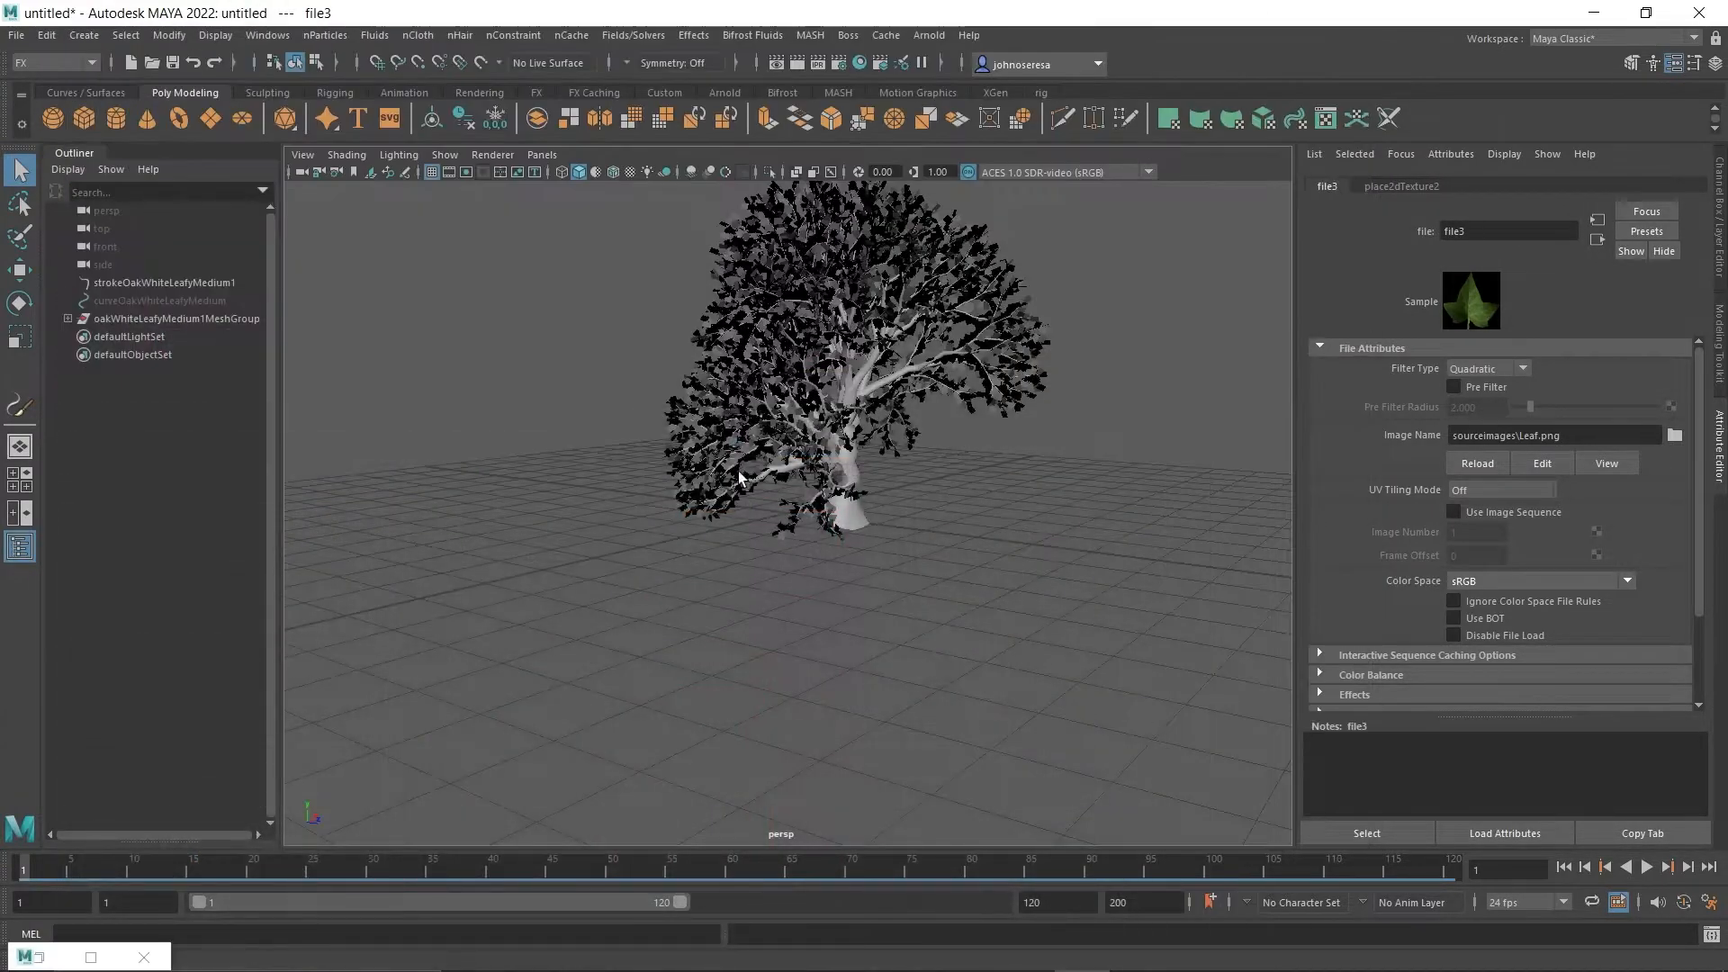
{"action": "scroll", "coordinate": [927, 450], "scroll_direction": "up", "scroll_amount": 5}
{"action": "scroll", "coordinate": [927, 450], "scroll_direction": "down", "scroll_amount": 4}
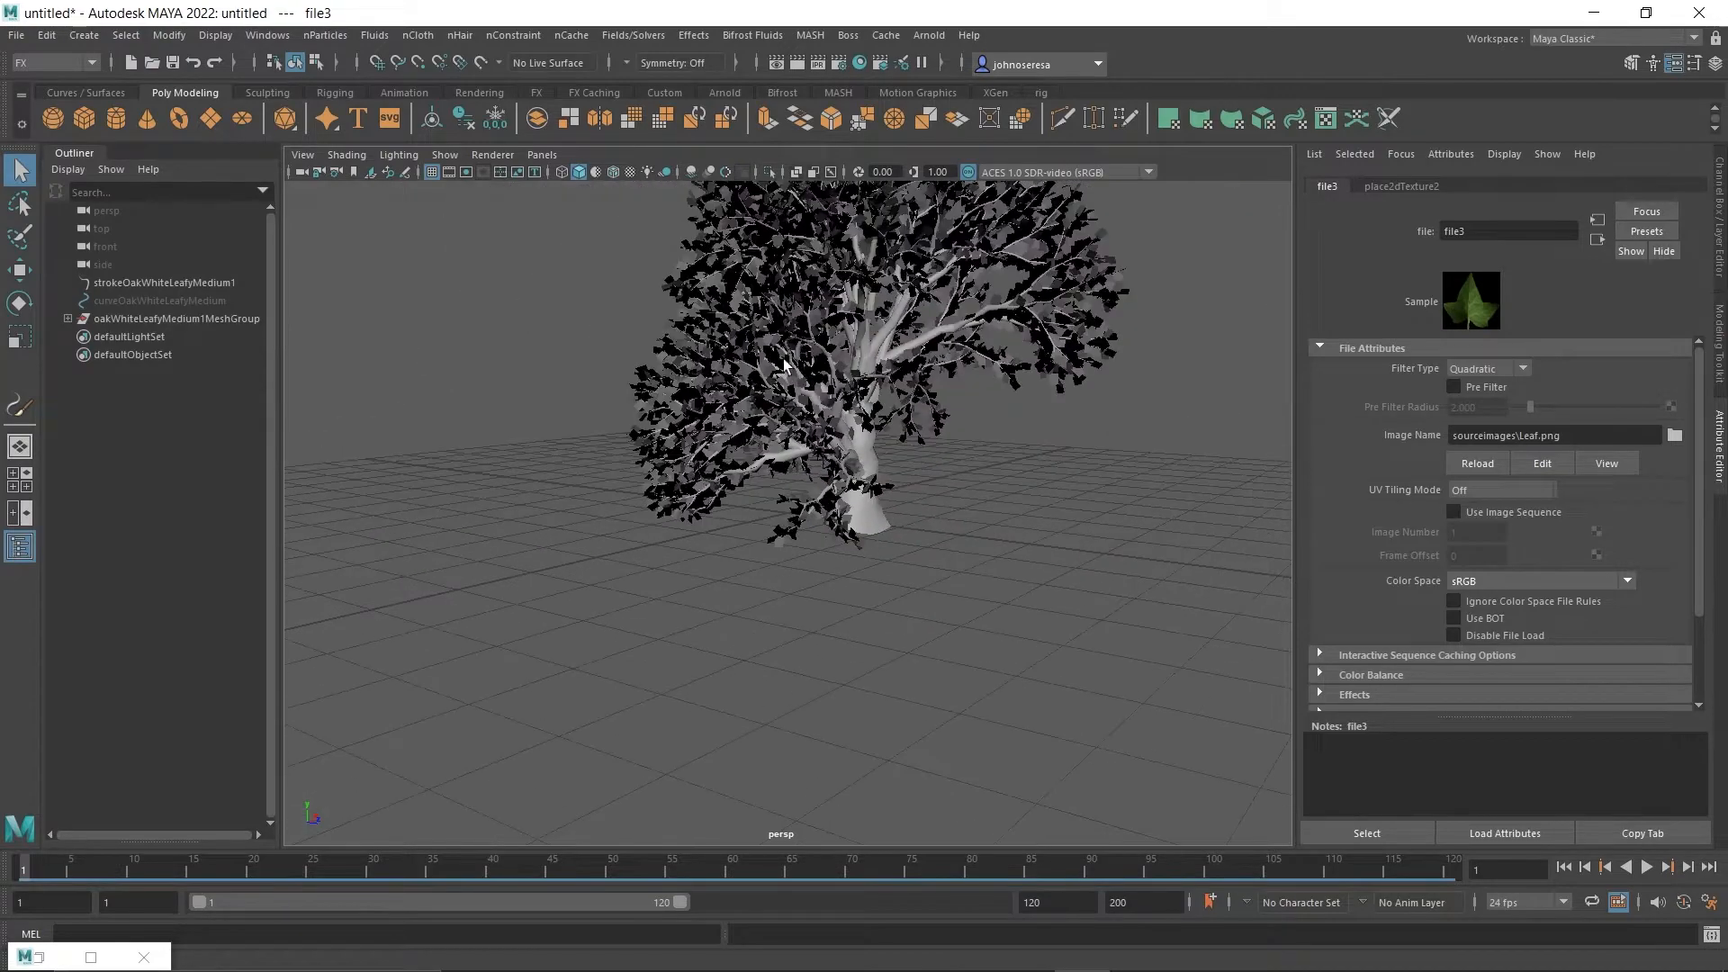
{"action": "left_click", "coordinate": [929, 35]}
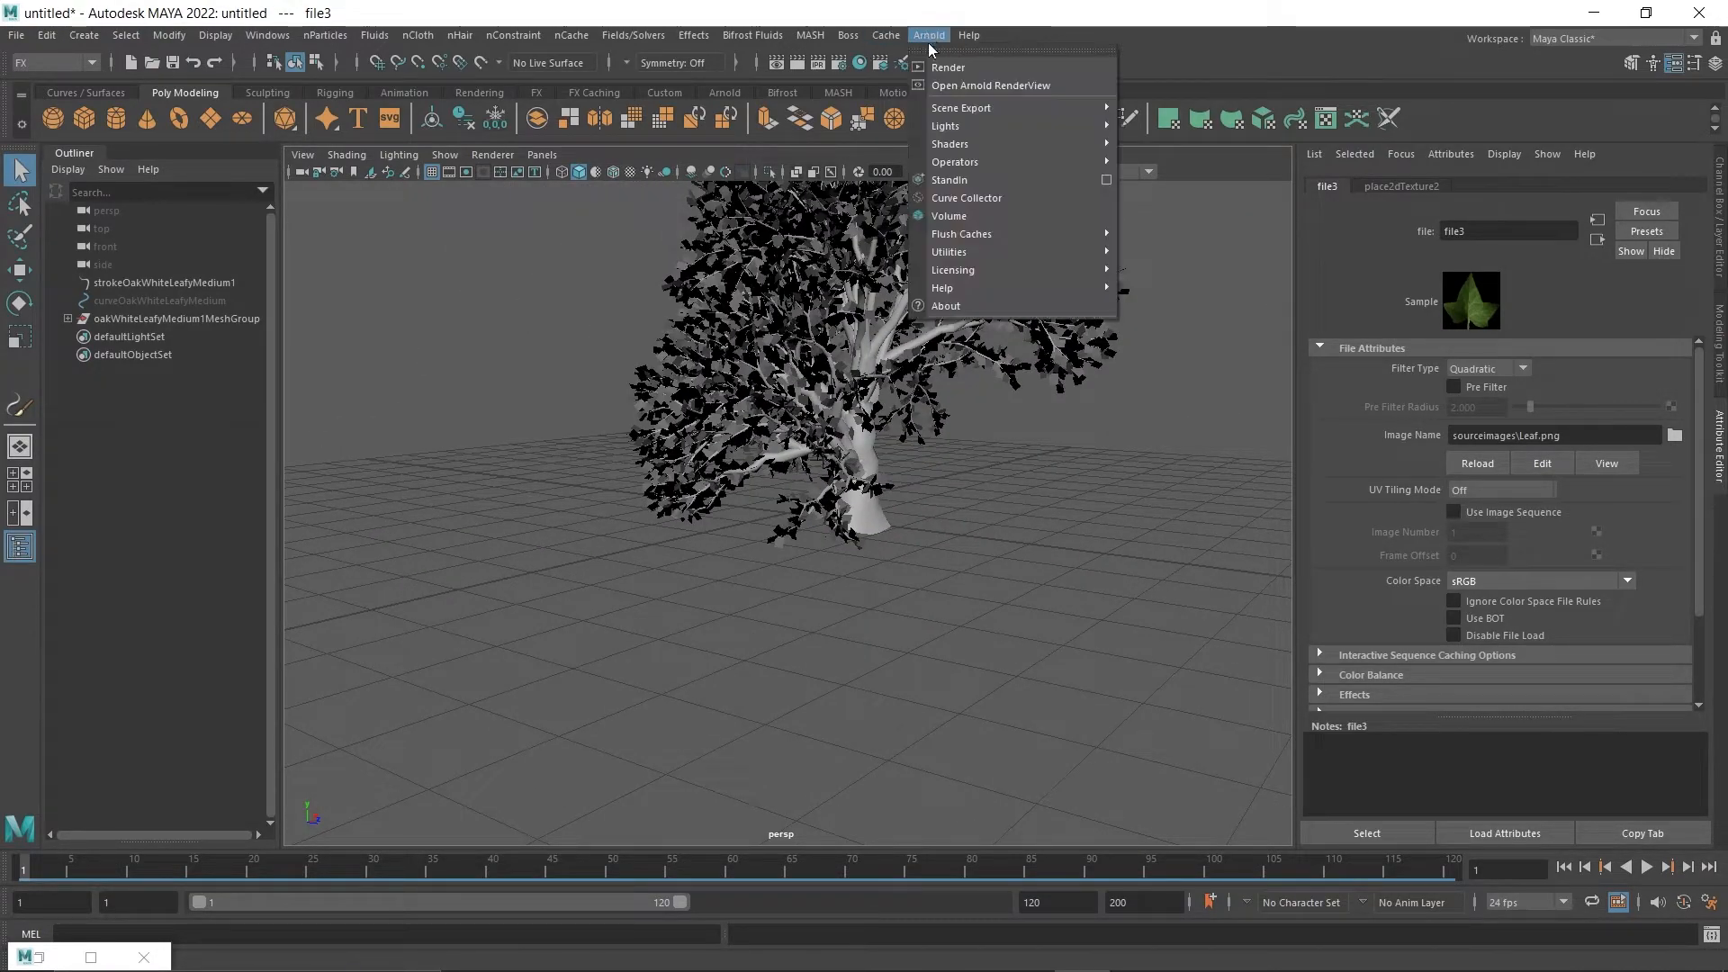
{"action": "mouse_move", "coordinate": [1014, 142]}
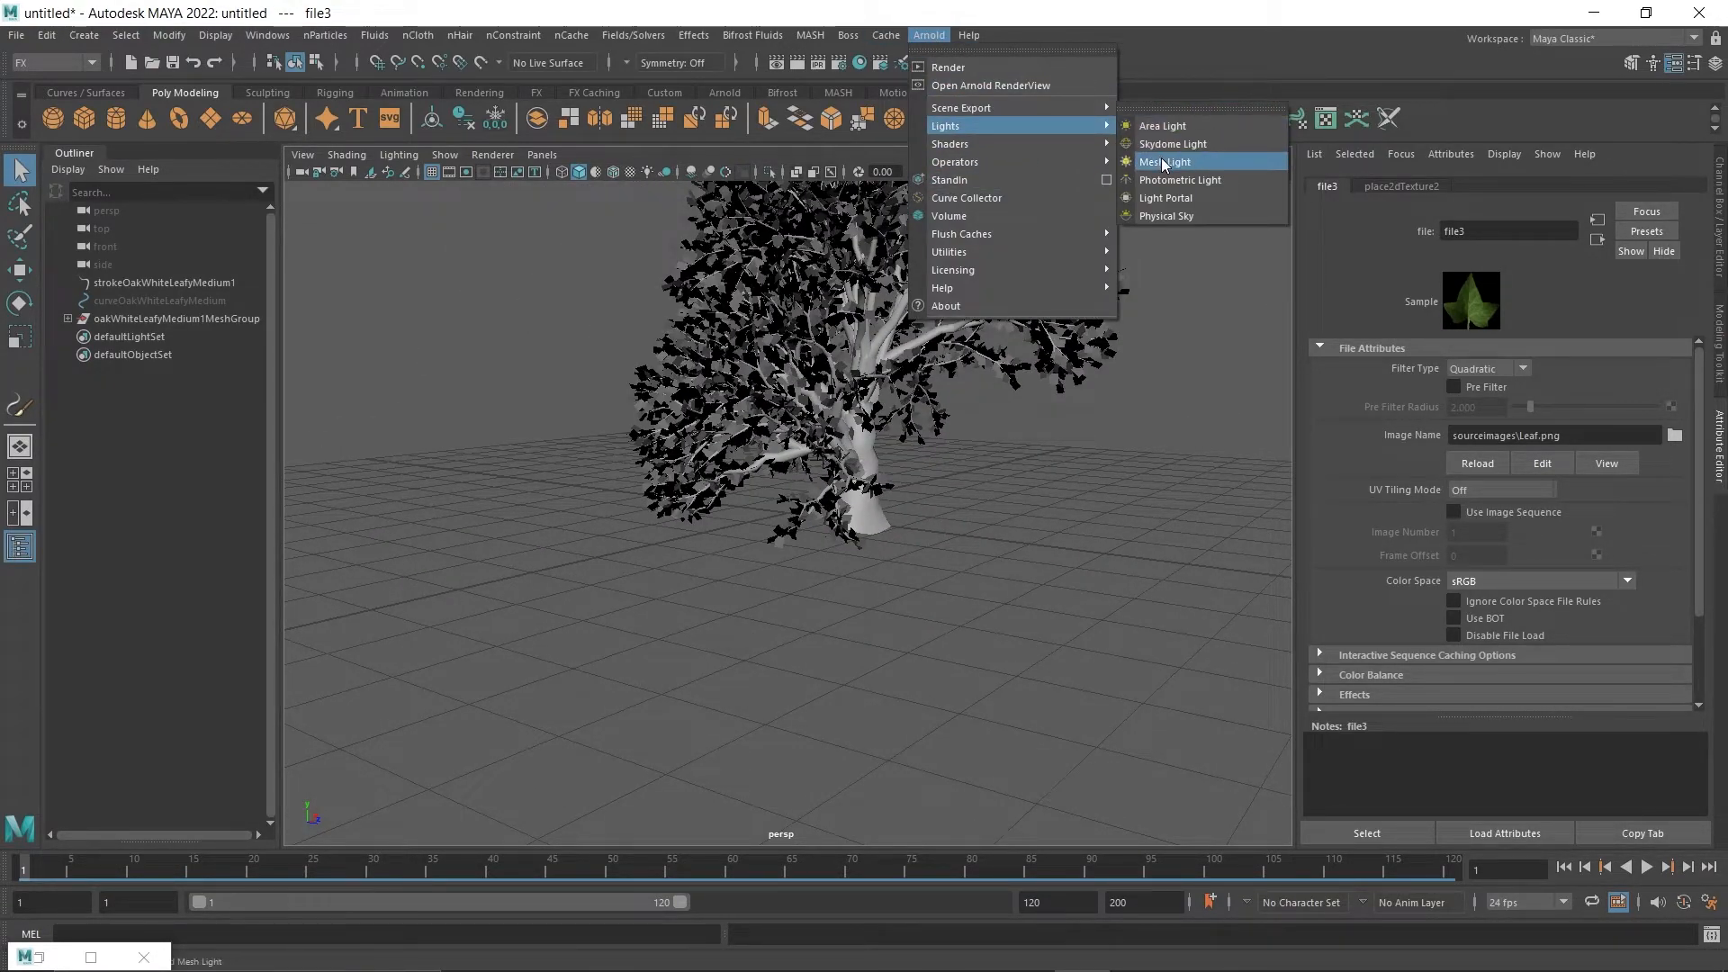
{"action": "left_click", "coordinate": [1170, 146]}
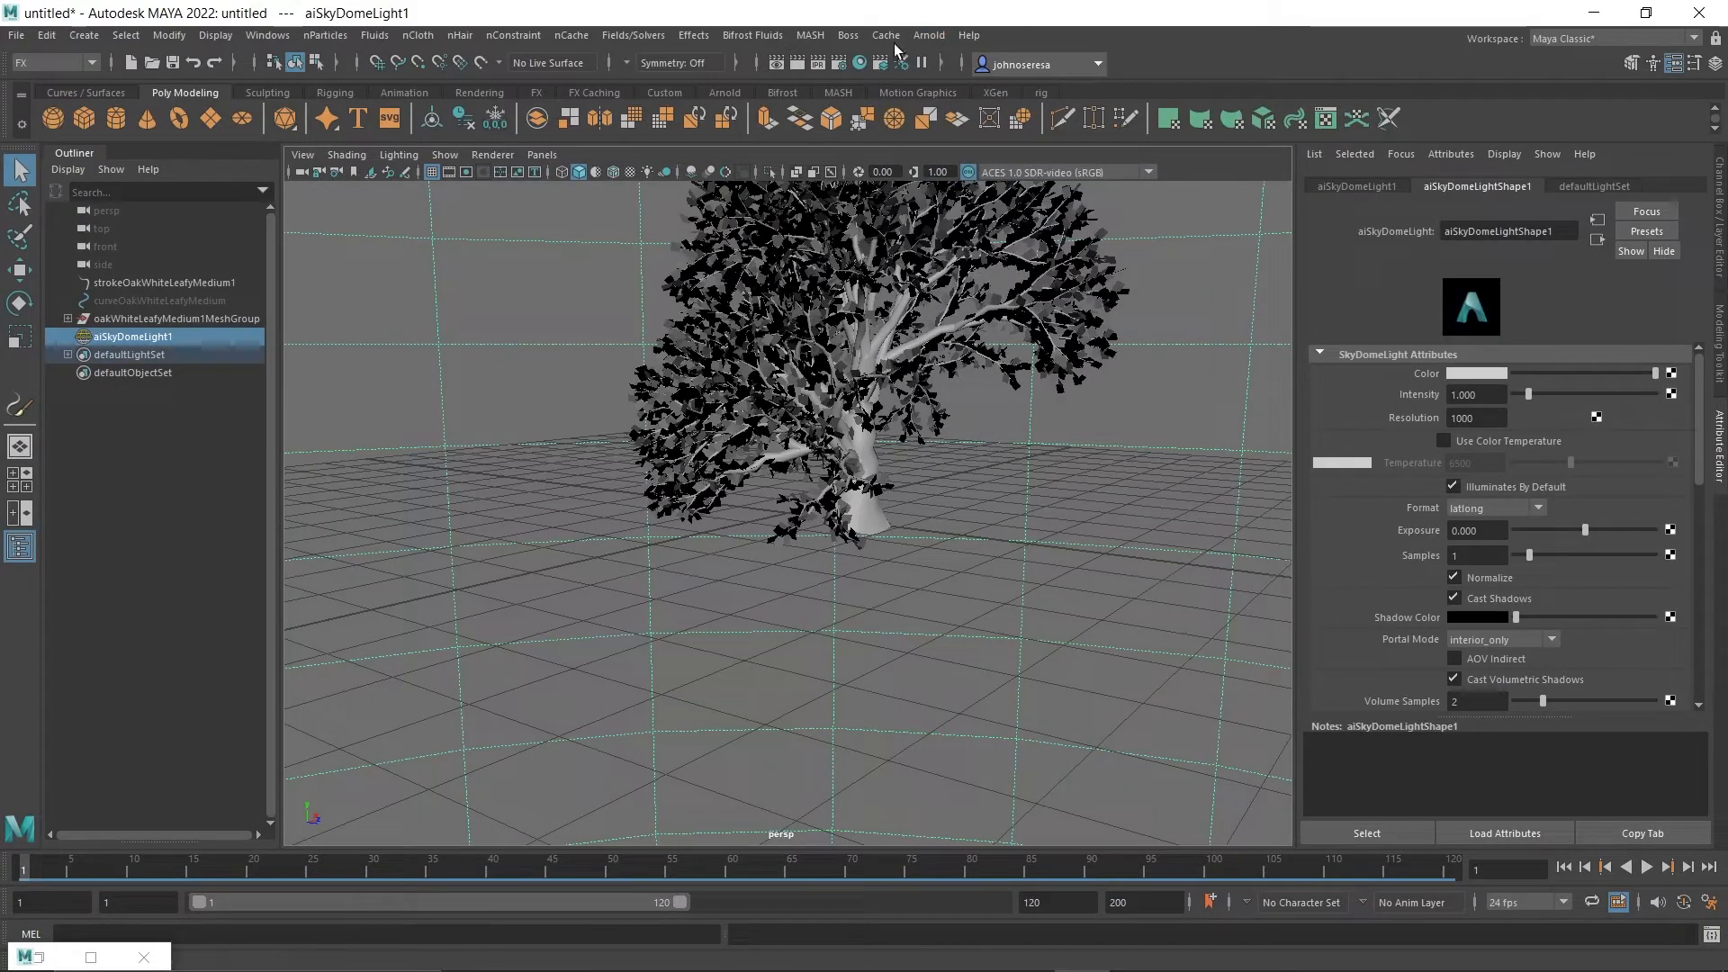
Render the current view of the oak tree, inspect its leaves enlarged, and close the render.
{"action": "left_click", "coordinate": [818, 65]}
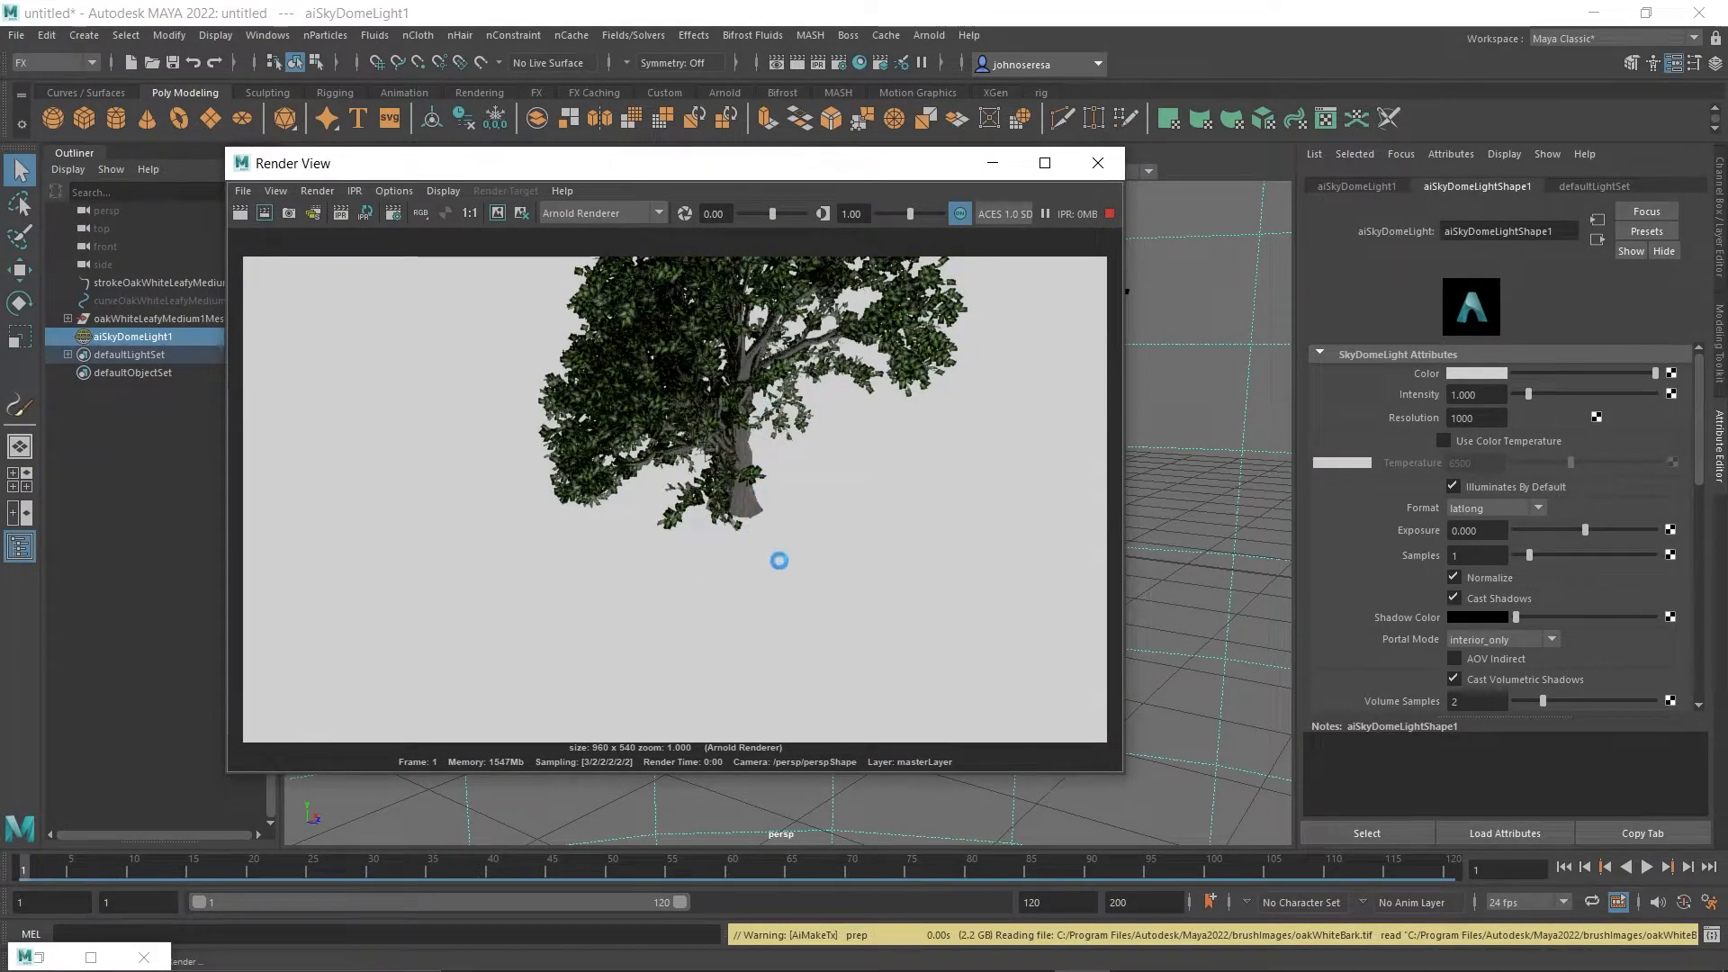
{"action": "scroll", "coordinate": [829, 557], "scroll_direction": "up", "scroll_amount": 3}
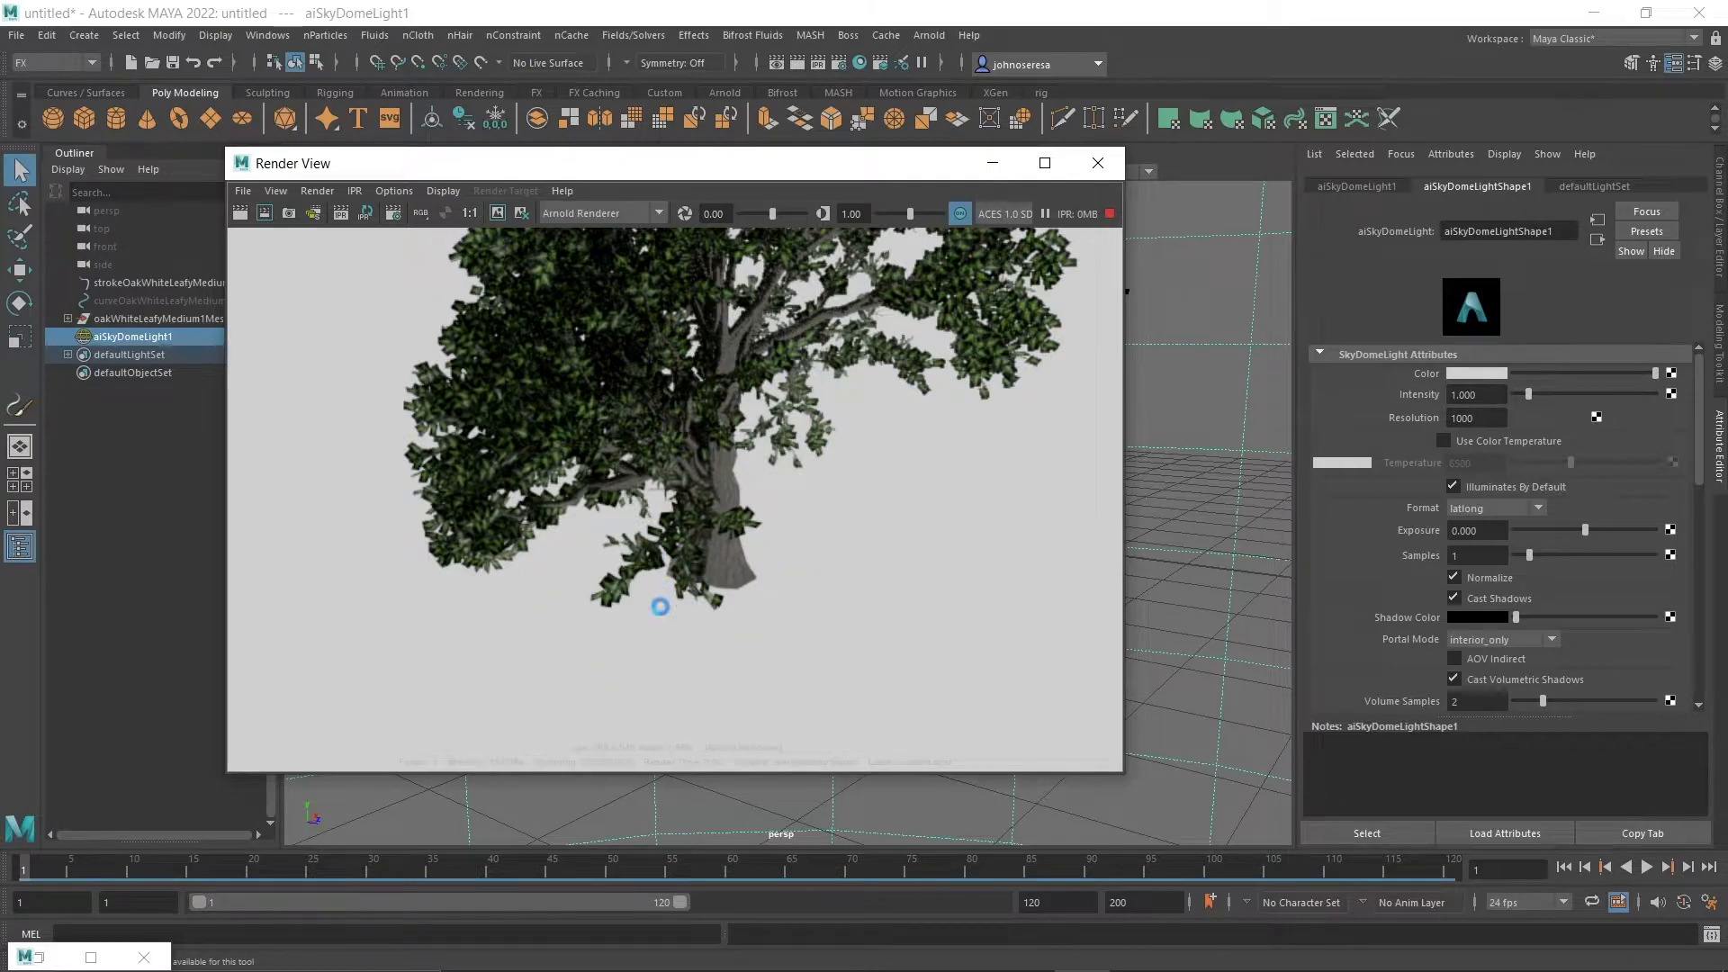
{"action": "left_click", "coordinate": [1098, 163]}
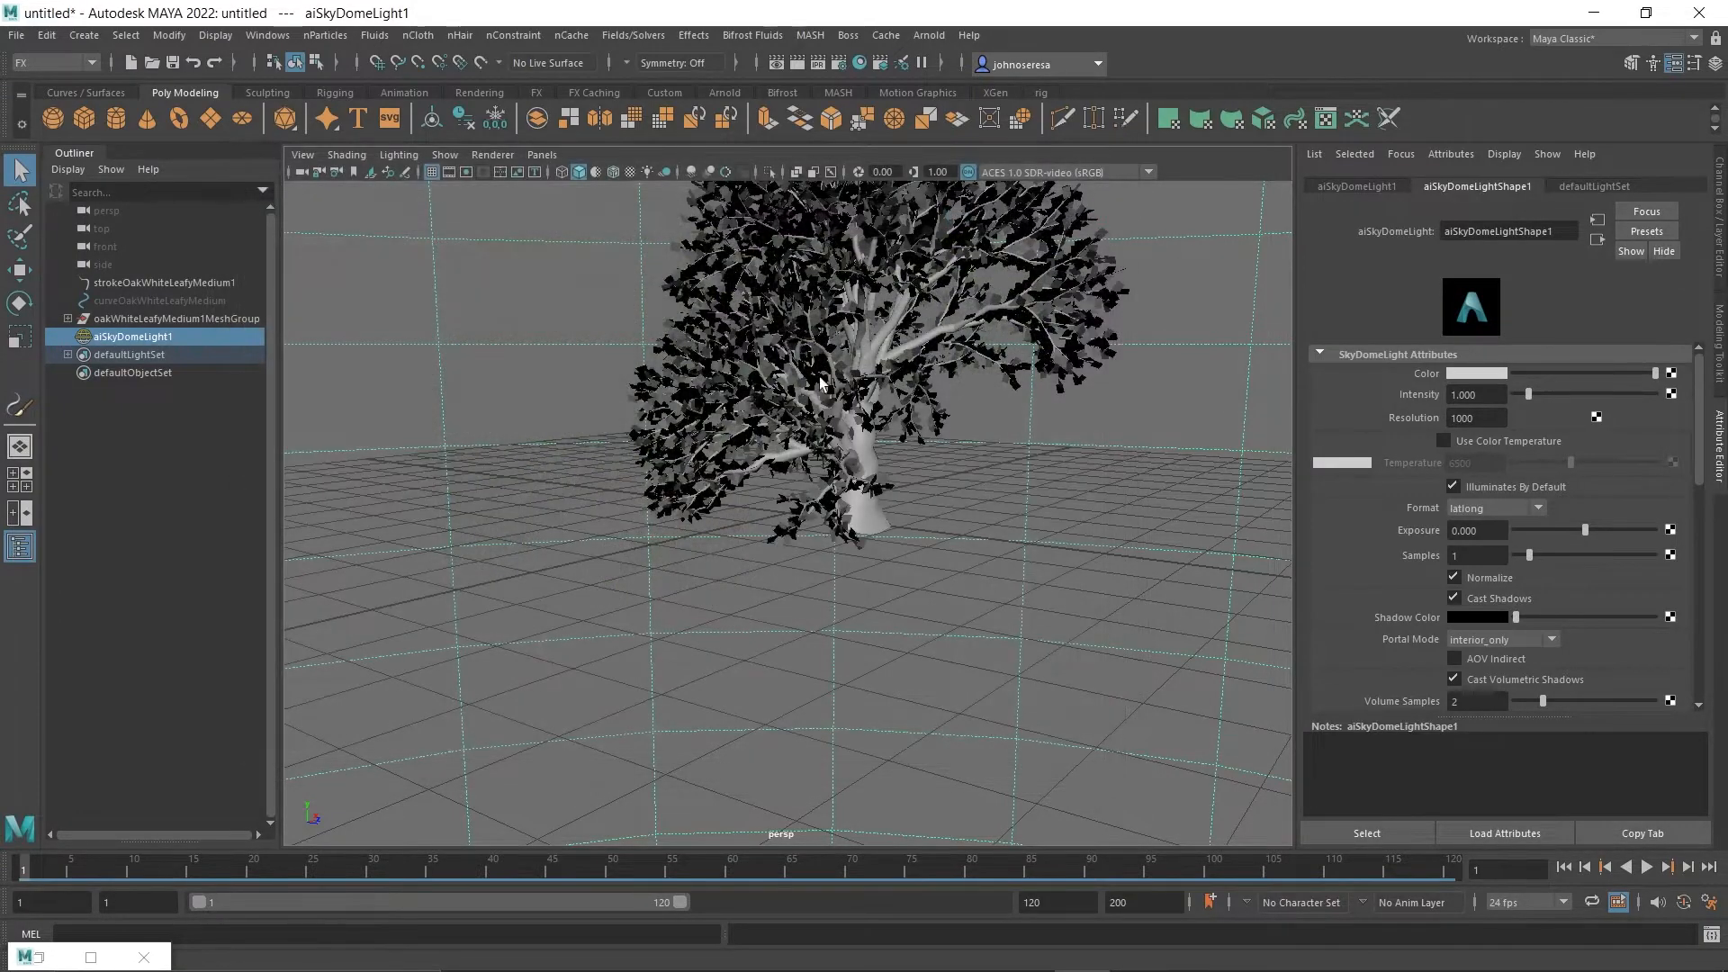
Render a close-up of the leaves around the trunk to examine their edges, then close the render.
{"action": "scroll", "coordinate": [813, 378], "scroll_direction": "up", "scroll_amount": 4}
{"action": "middle_click_drag", "start_coordinate": [1060, 504], "coordinate": [954, 668], "text": "alt"}
{"action": "scroll", "coordinate": [807, 651], "scroll_direction": "up", "scroll_amount": 2}
{"action": "scroll", "coordinate": [808, 652], "scroll_direction": "up", "scroll_amount": 3}
{"action": "scroll", "coordinate": [807, 652], "scroll_direction": "down", "scroll_amount": 3}
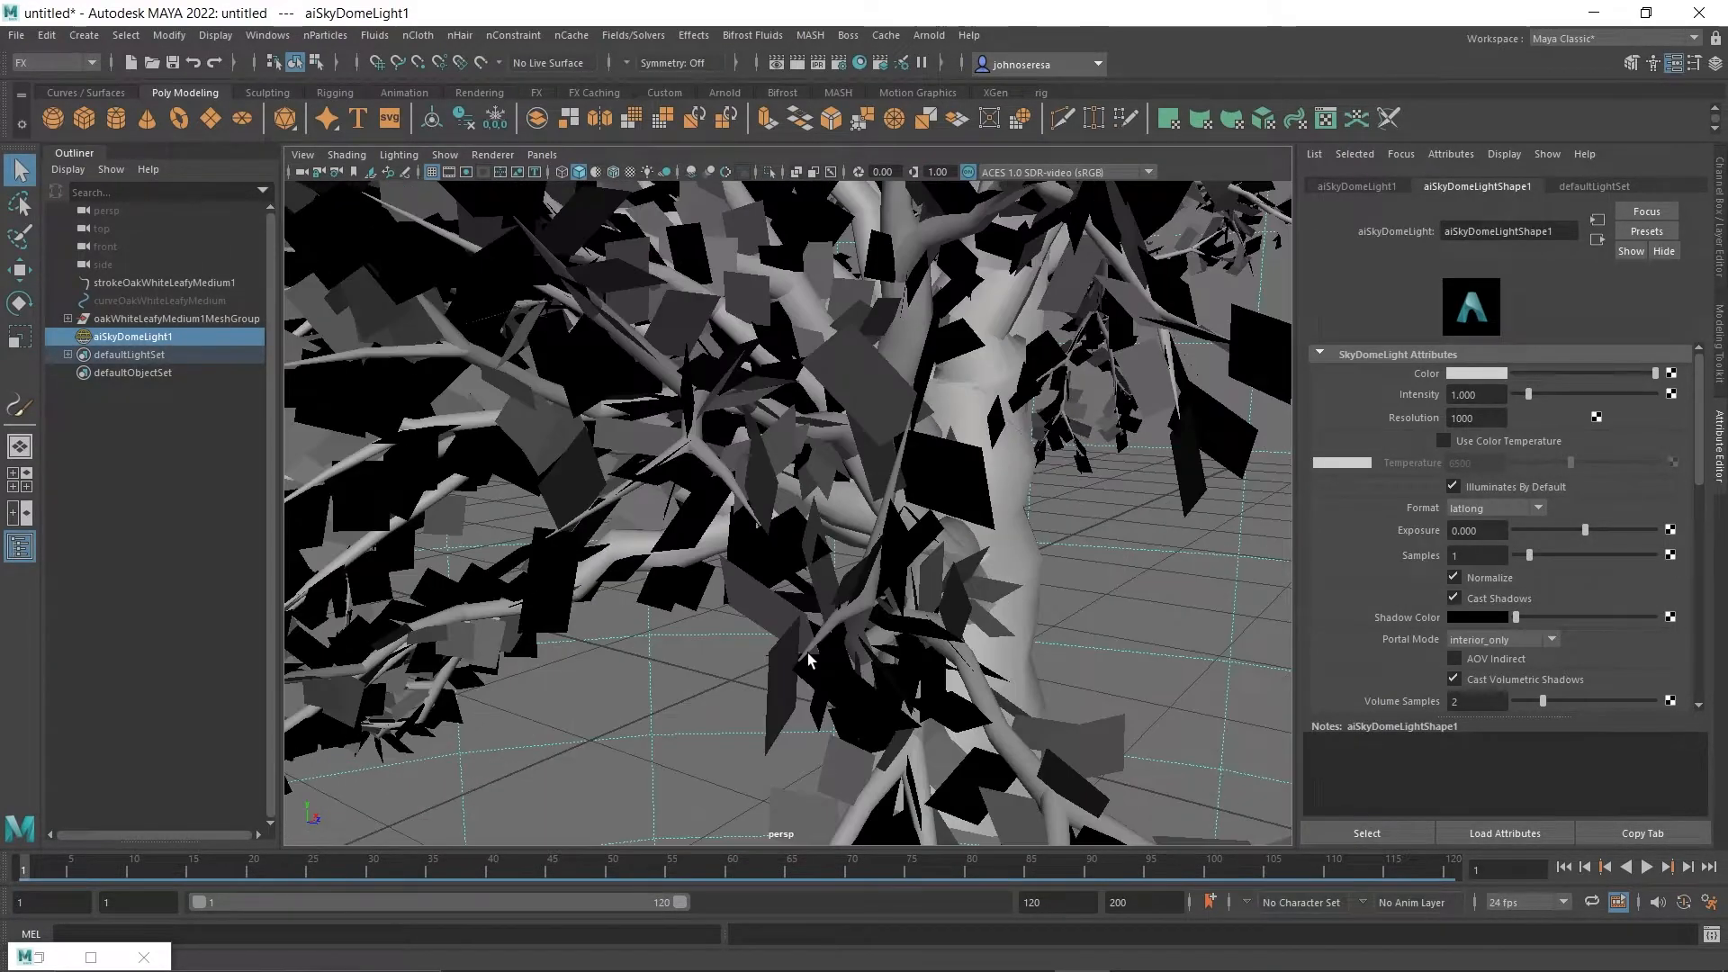
{"action": "left_click", "coordinate": [817, 62]}
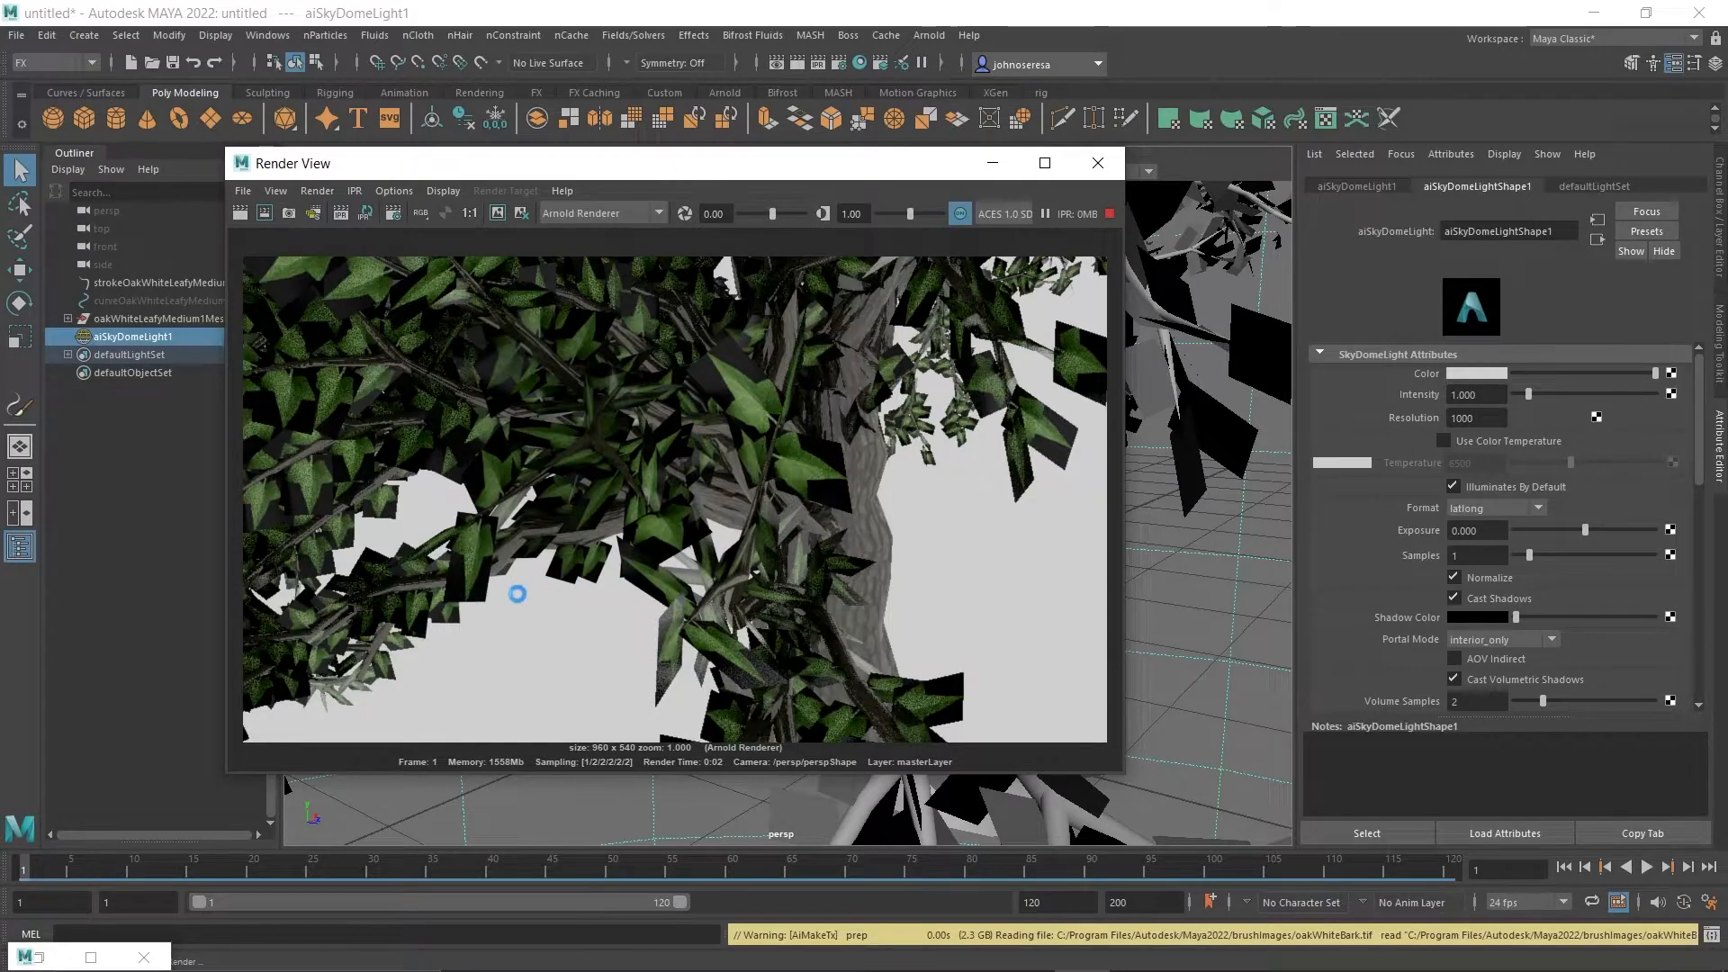
{"action": "left_click", "coordinate": [1099, 163]}
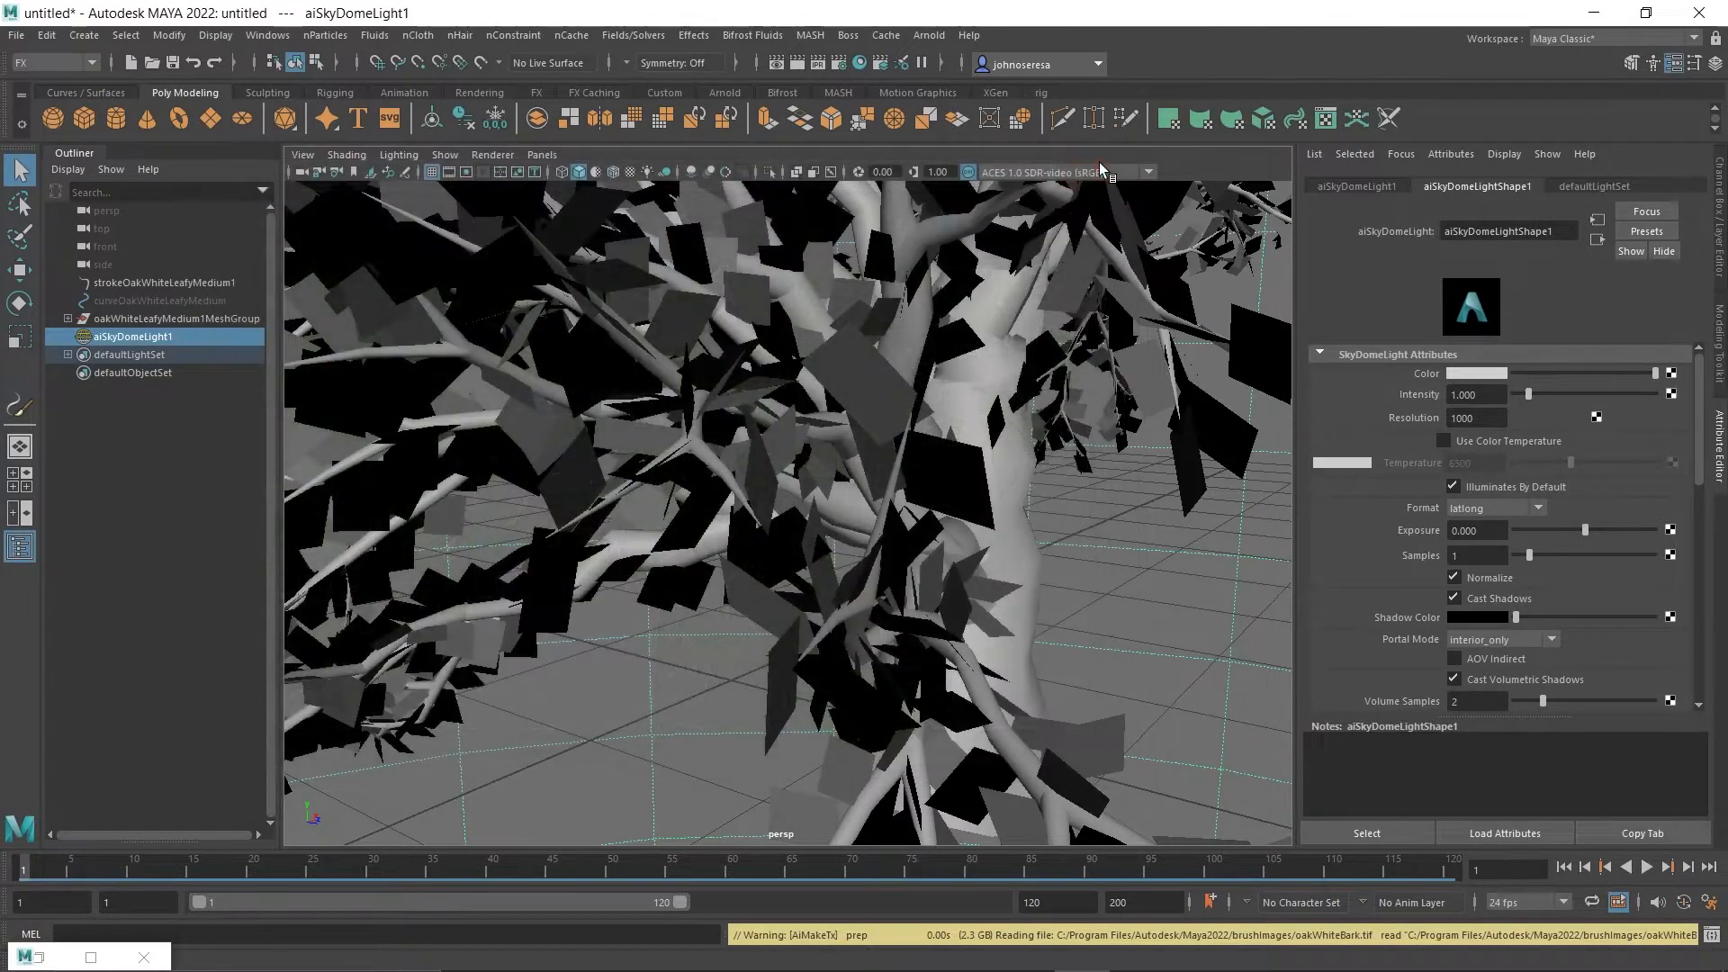
Connect a new File texture node to the Geometry opacity of the leaf mesh's aiStandardSurface material.
{"action": "left_click", "coordinate": [815, 450]}
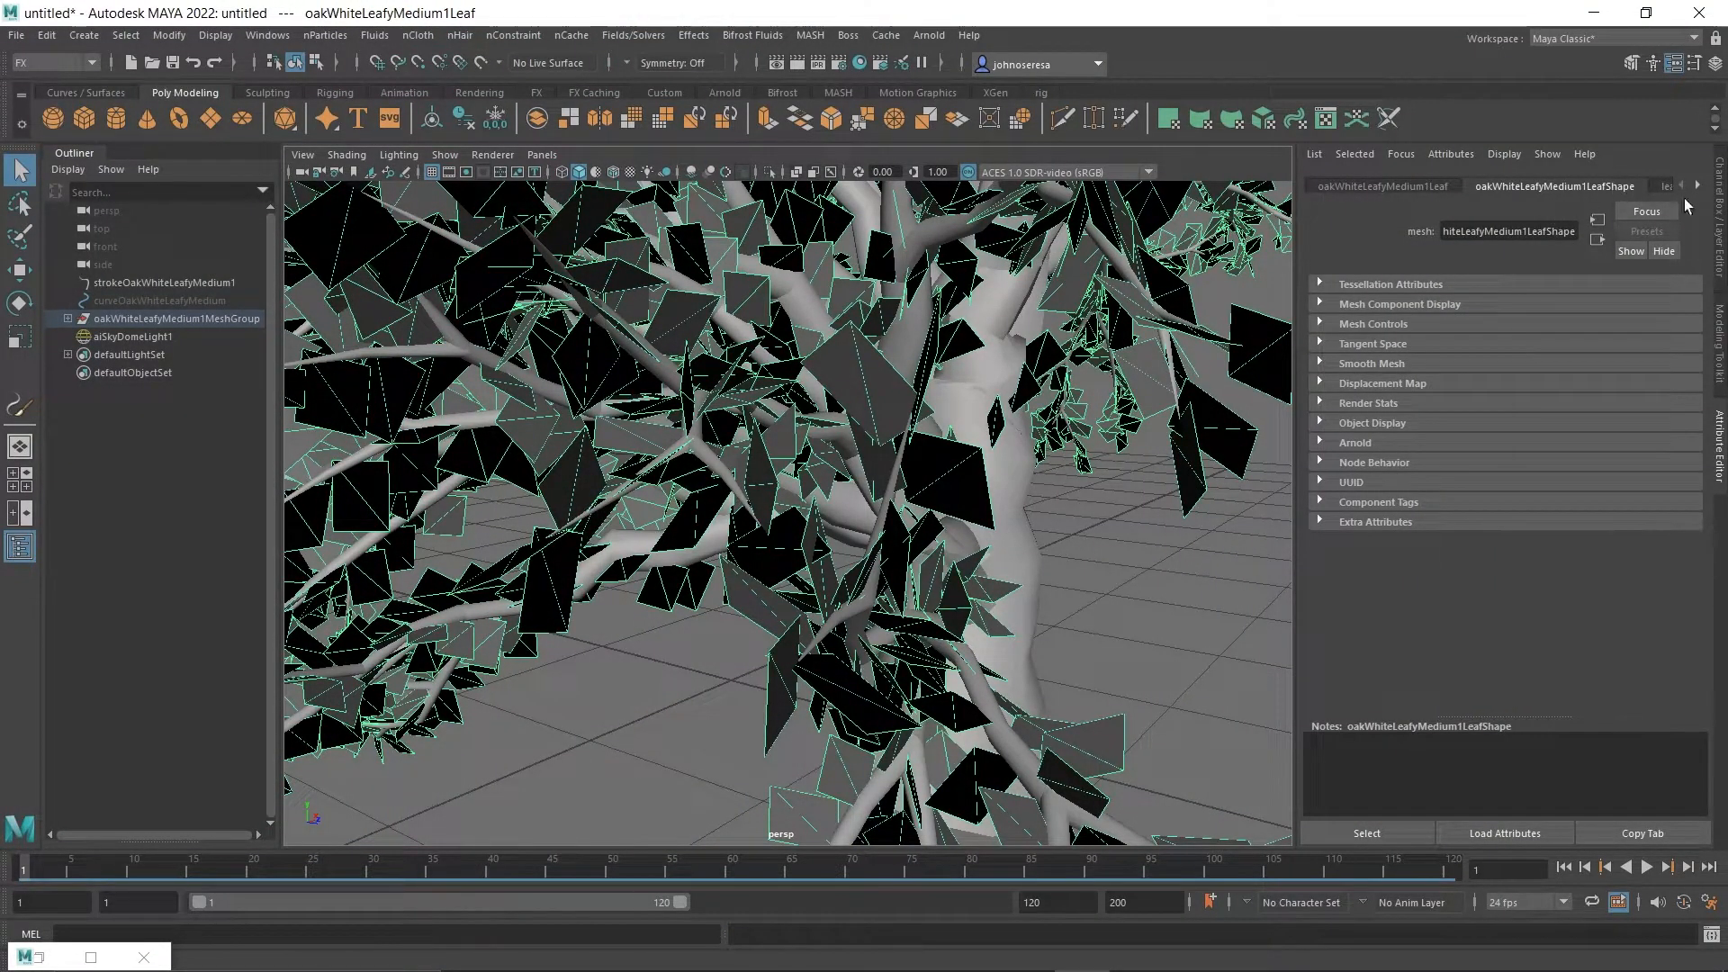
{"action": "left_click", "coordinate": [1696, 187]}
{"action": "left_click", "coordinate": [1698, 188]}
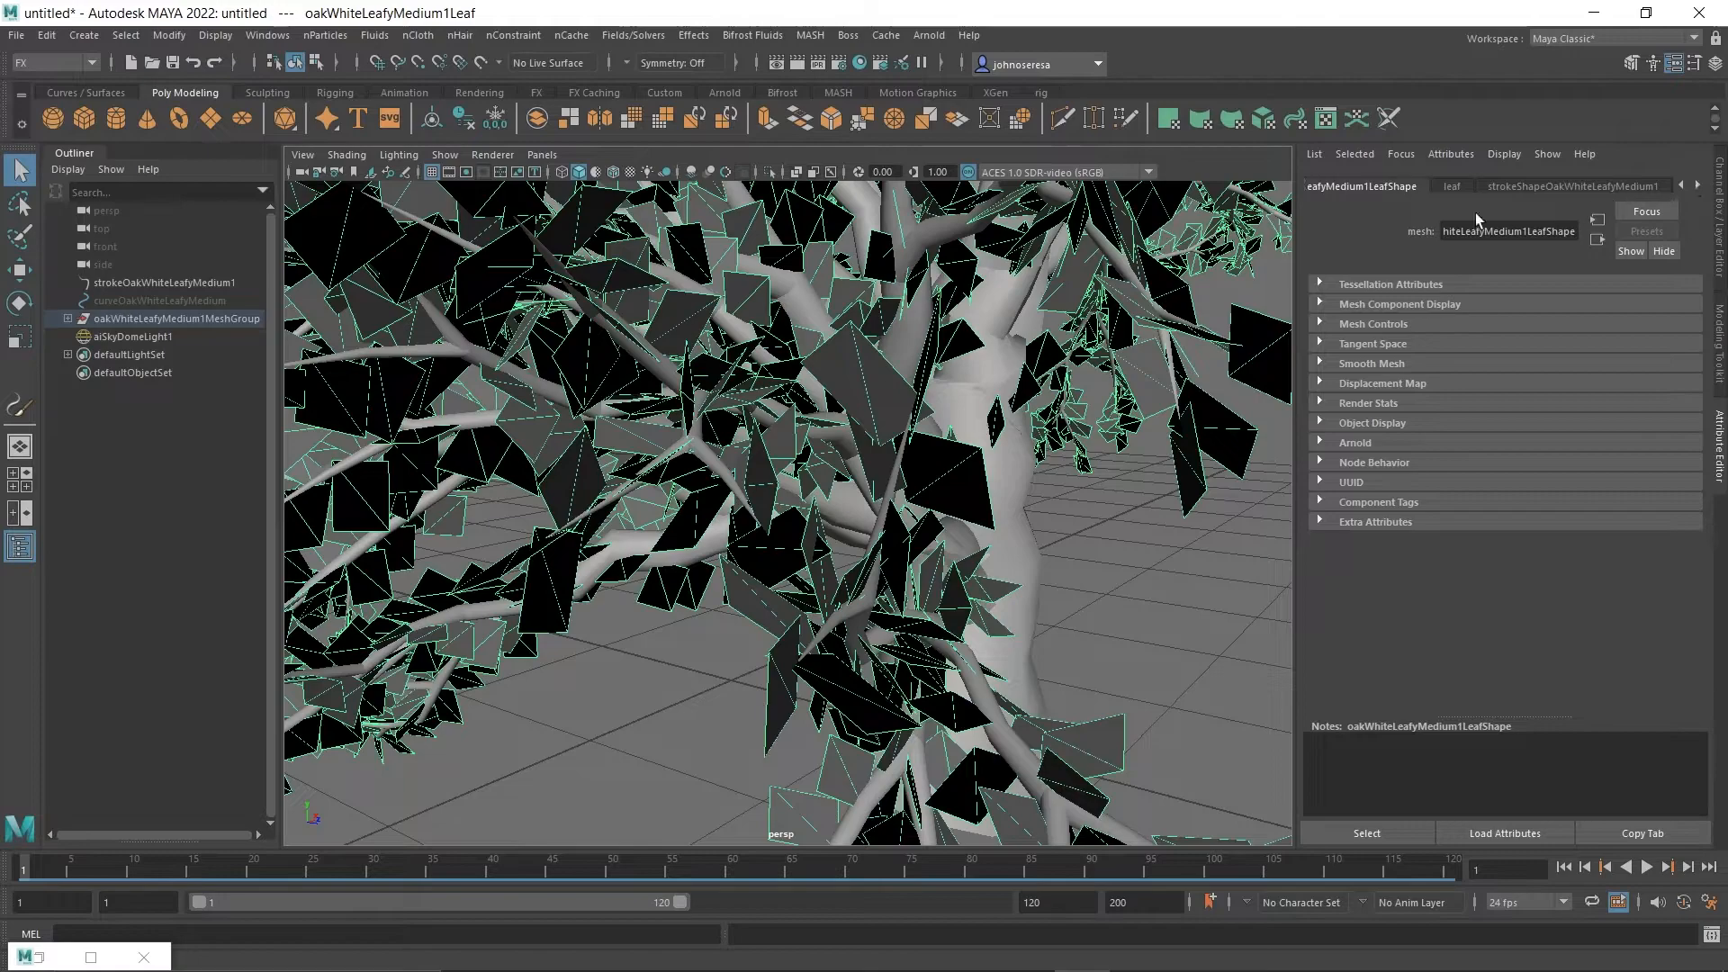
{"action": "left_click", "coordinate": [1451, 187]}
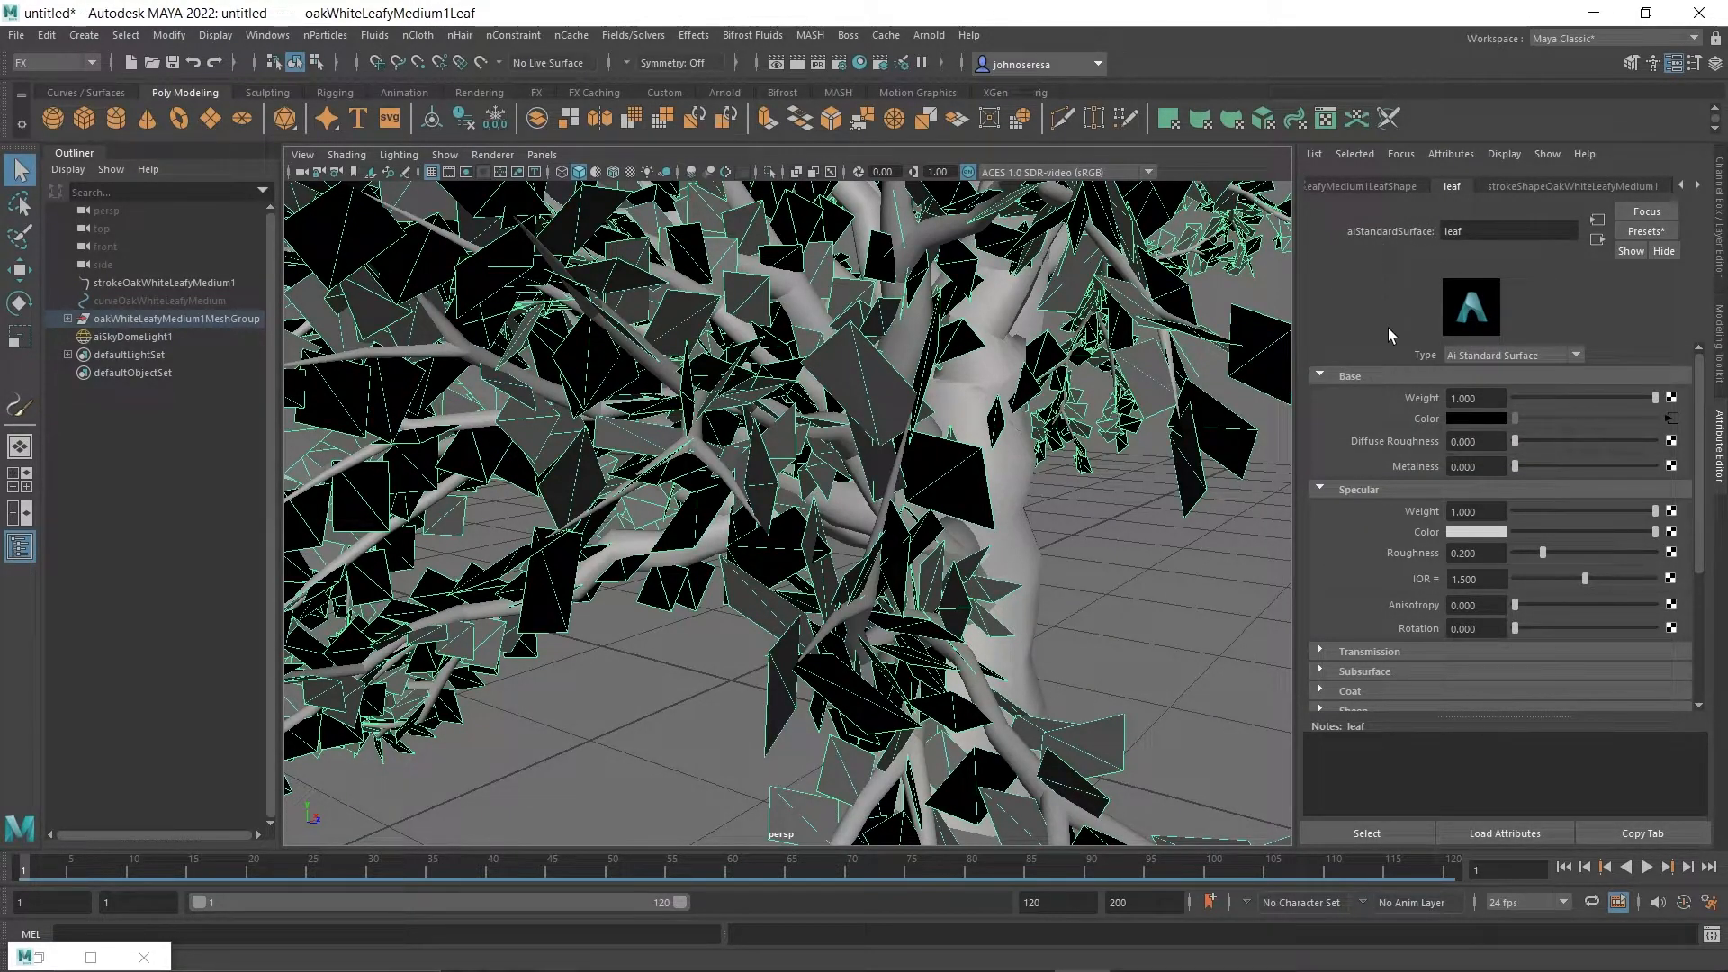
{"action": "scroll", "coordinate": [1368, 435], "scroll_direction": "down", "scroll_amount": 3}
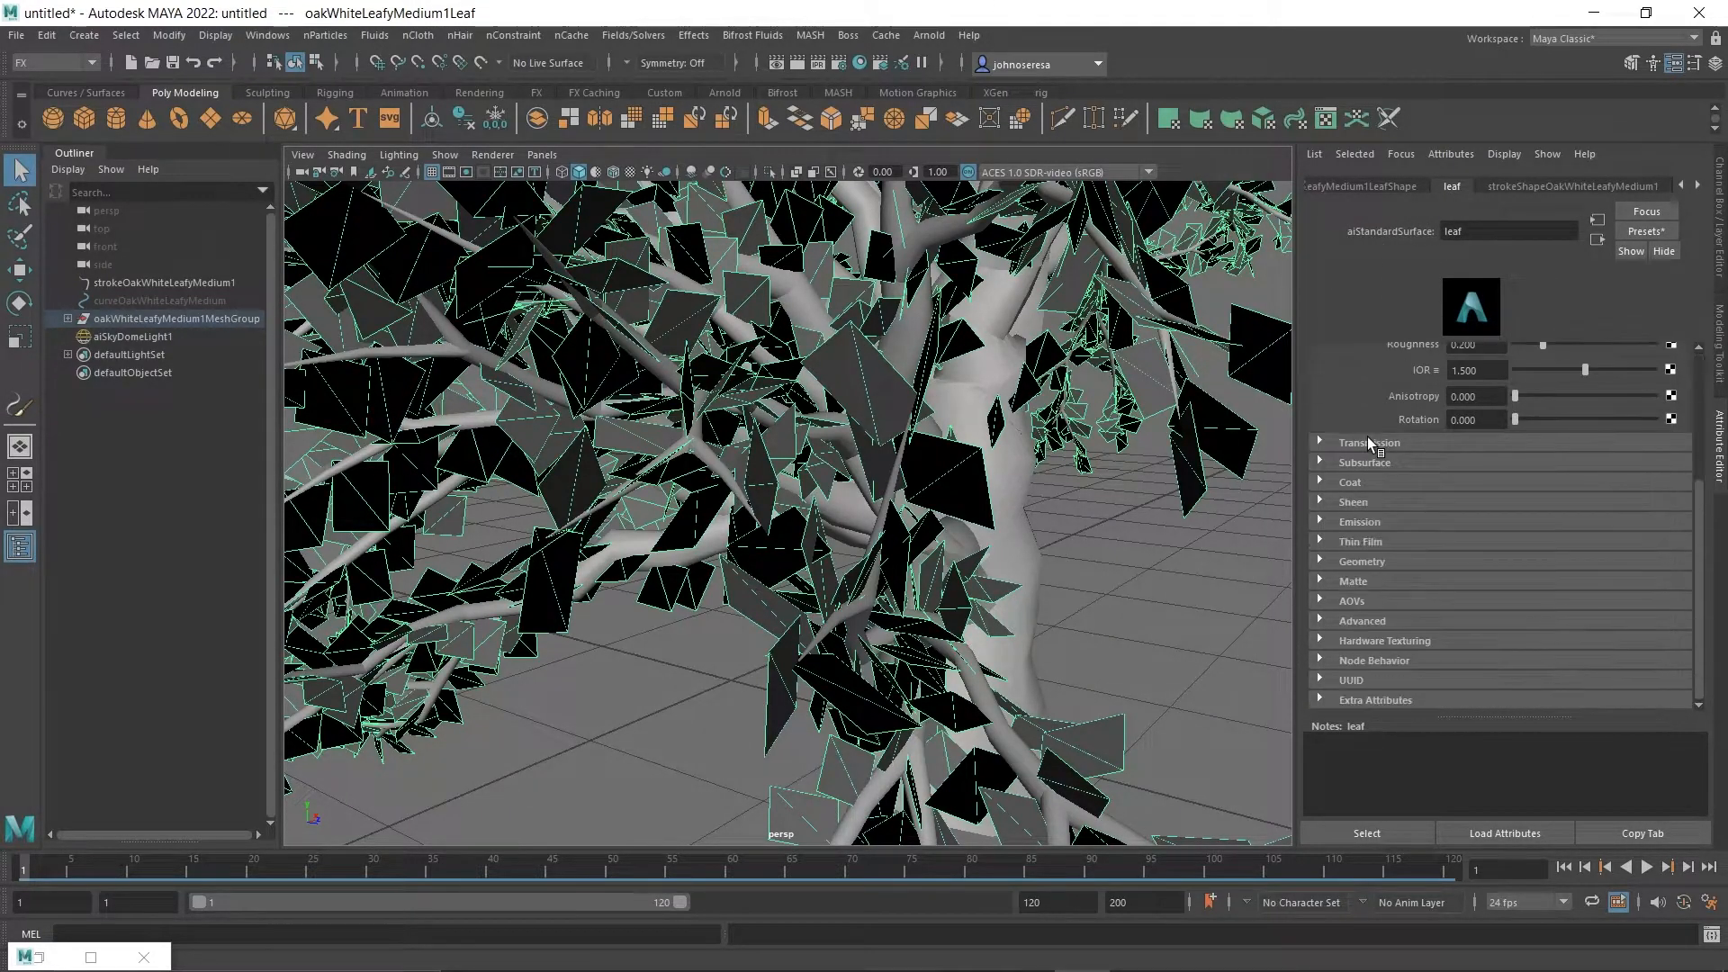
{"action": "left_click", "coordinate": [1318, 563]}
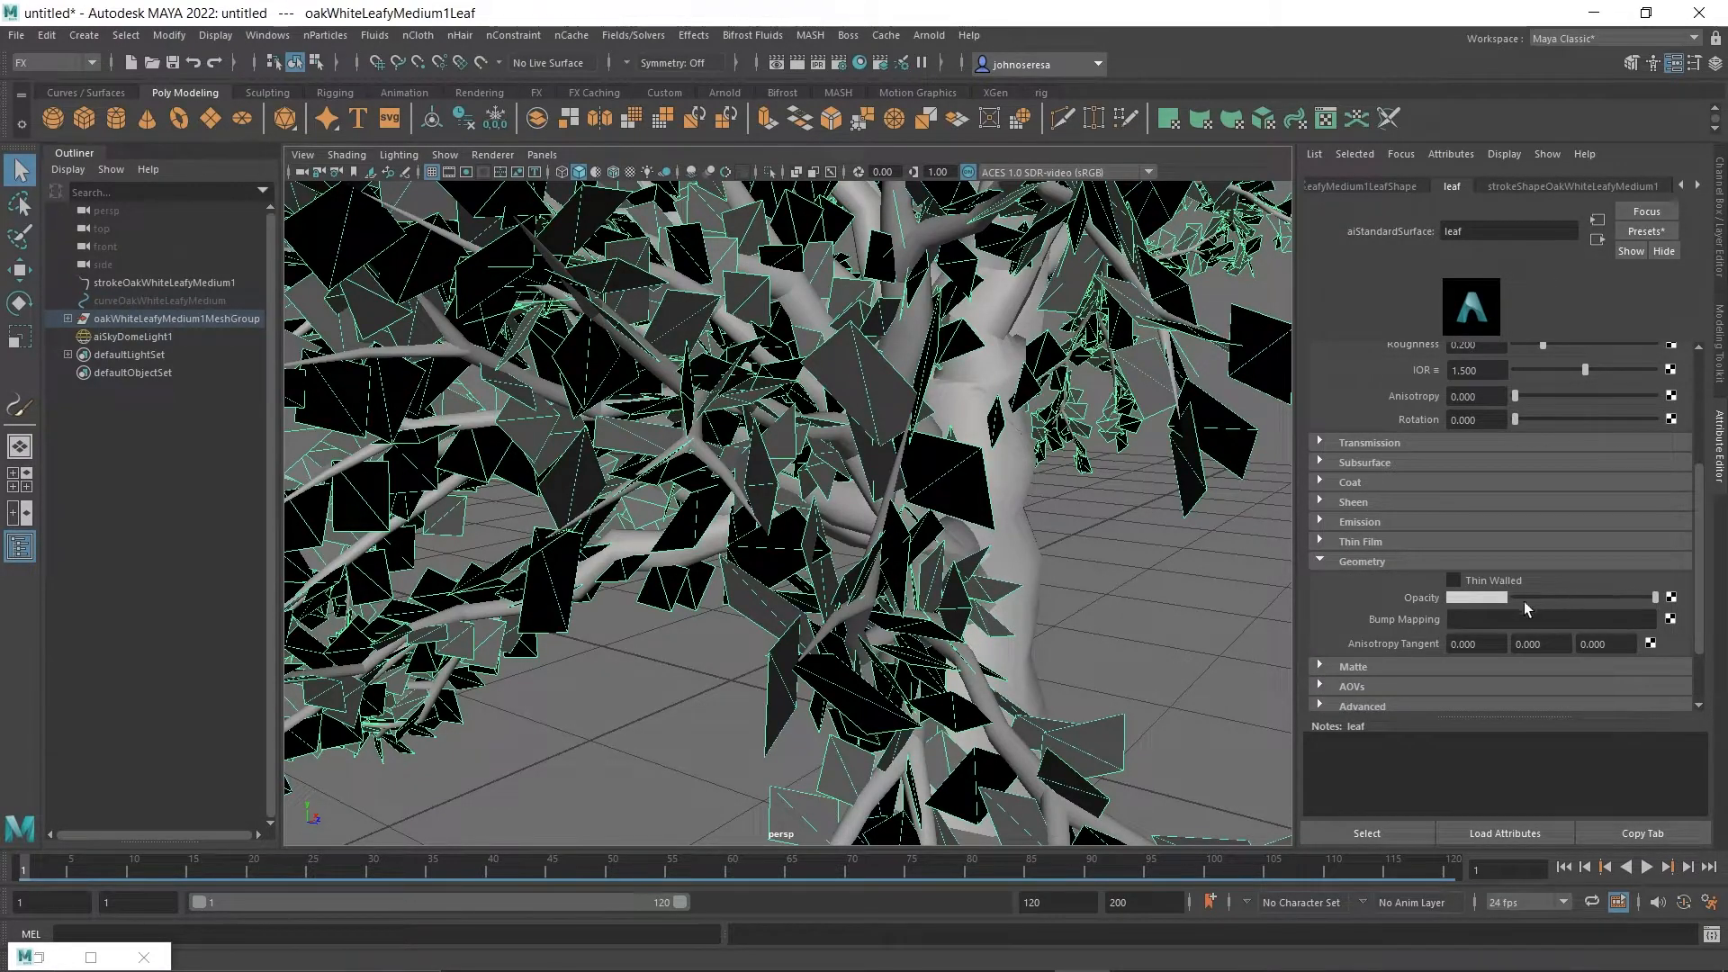
{"action": "left_click", "coordinate": [1670, 599]}
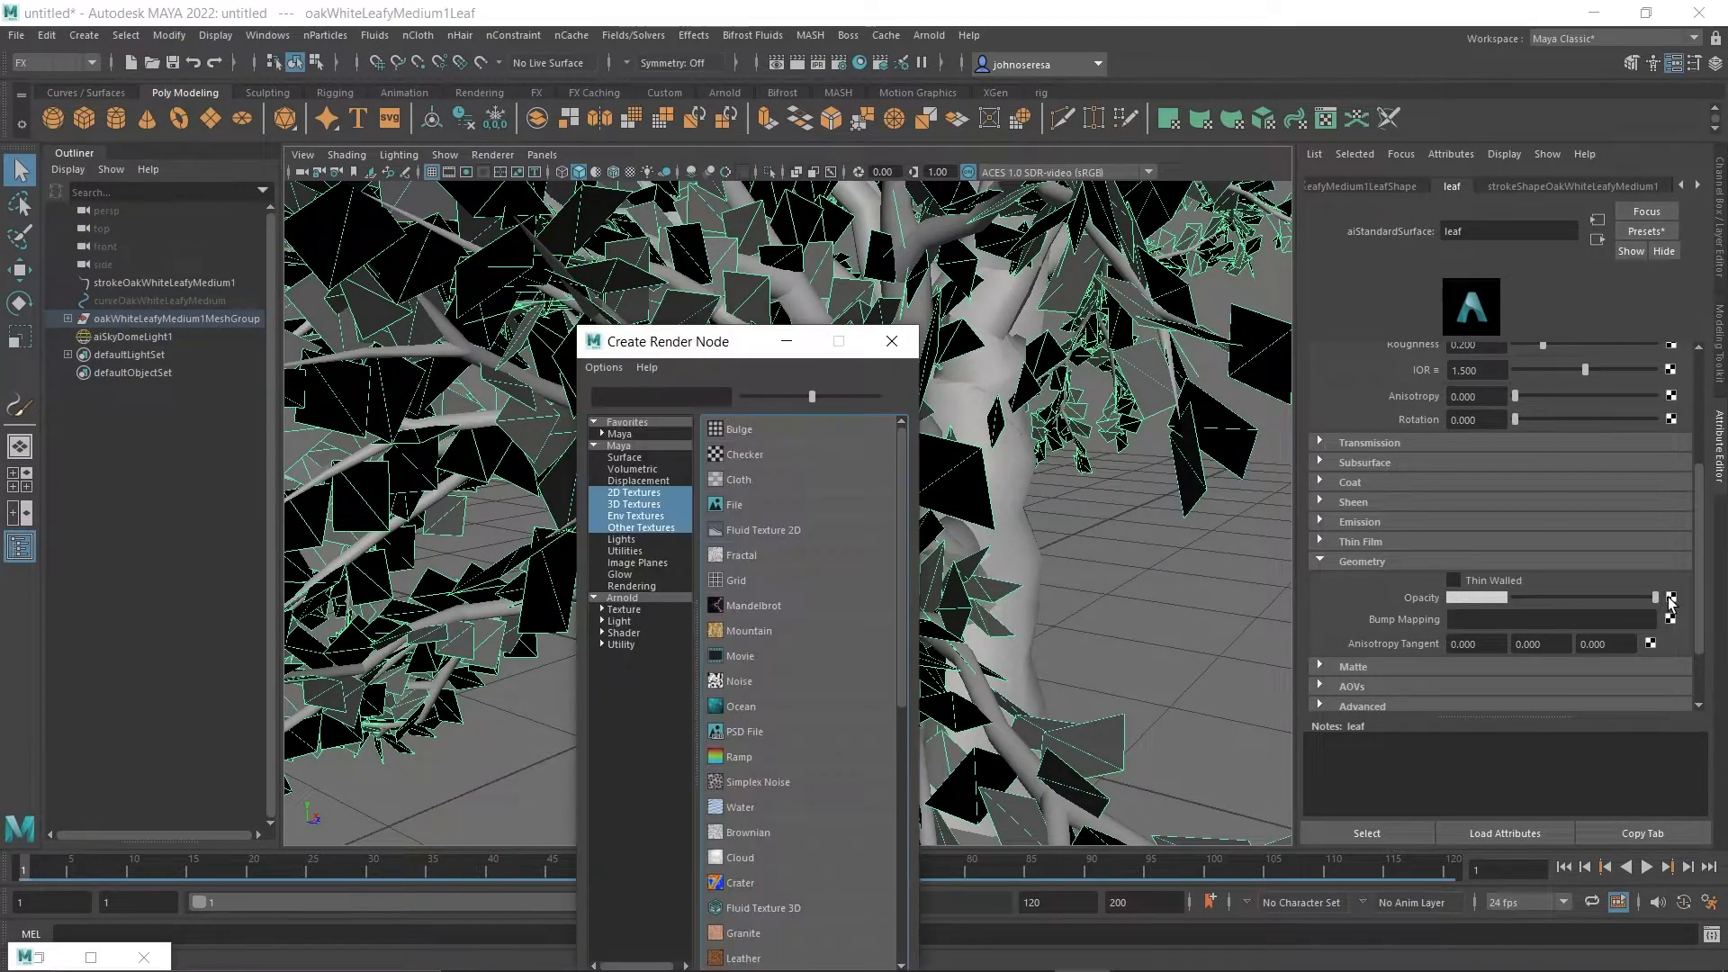
{"action": "left_click", "coordinate": [738, 507]}
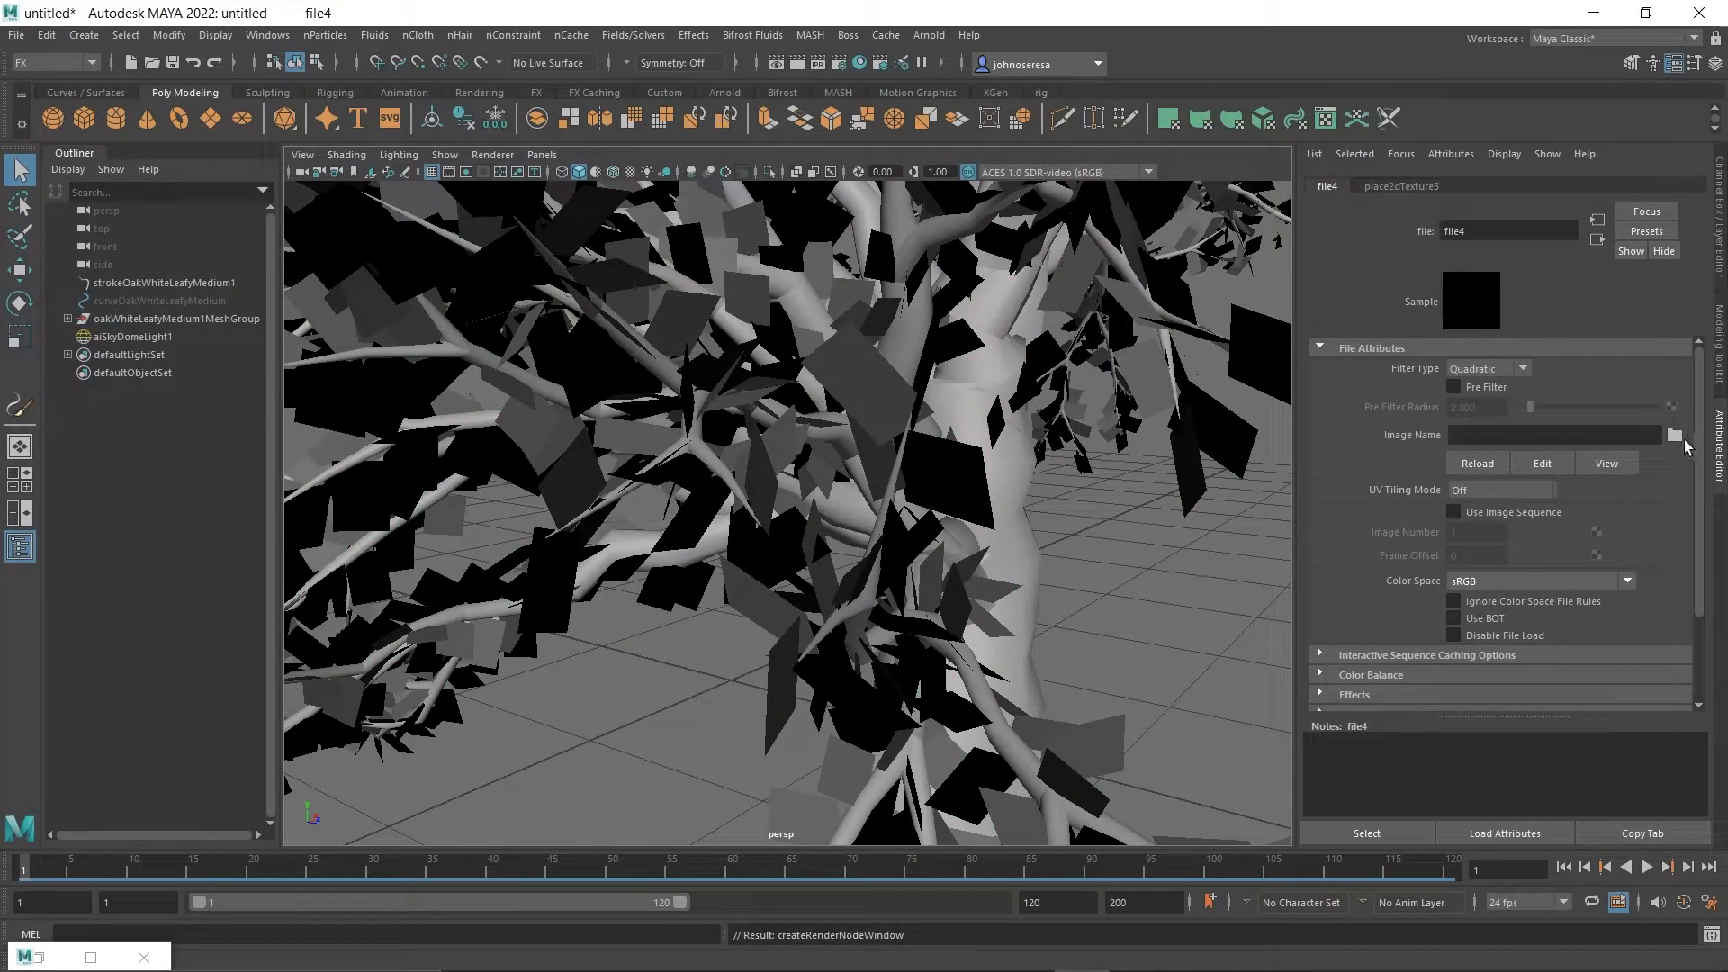
Load Leafalphacut.png from the sourceimages folder as the image of the opacity's file texture.
{"action": "left_click", "coordinate": [1674, 436]}
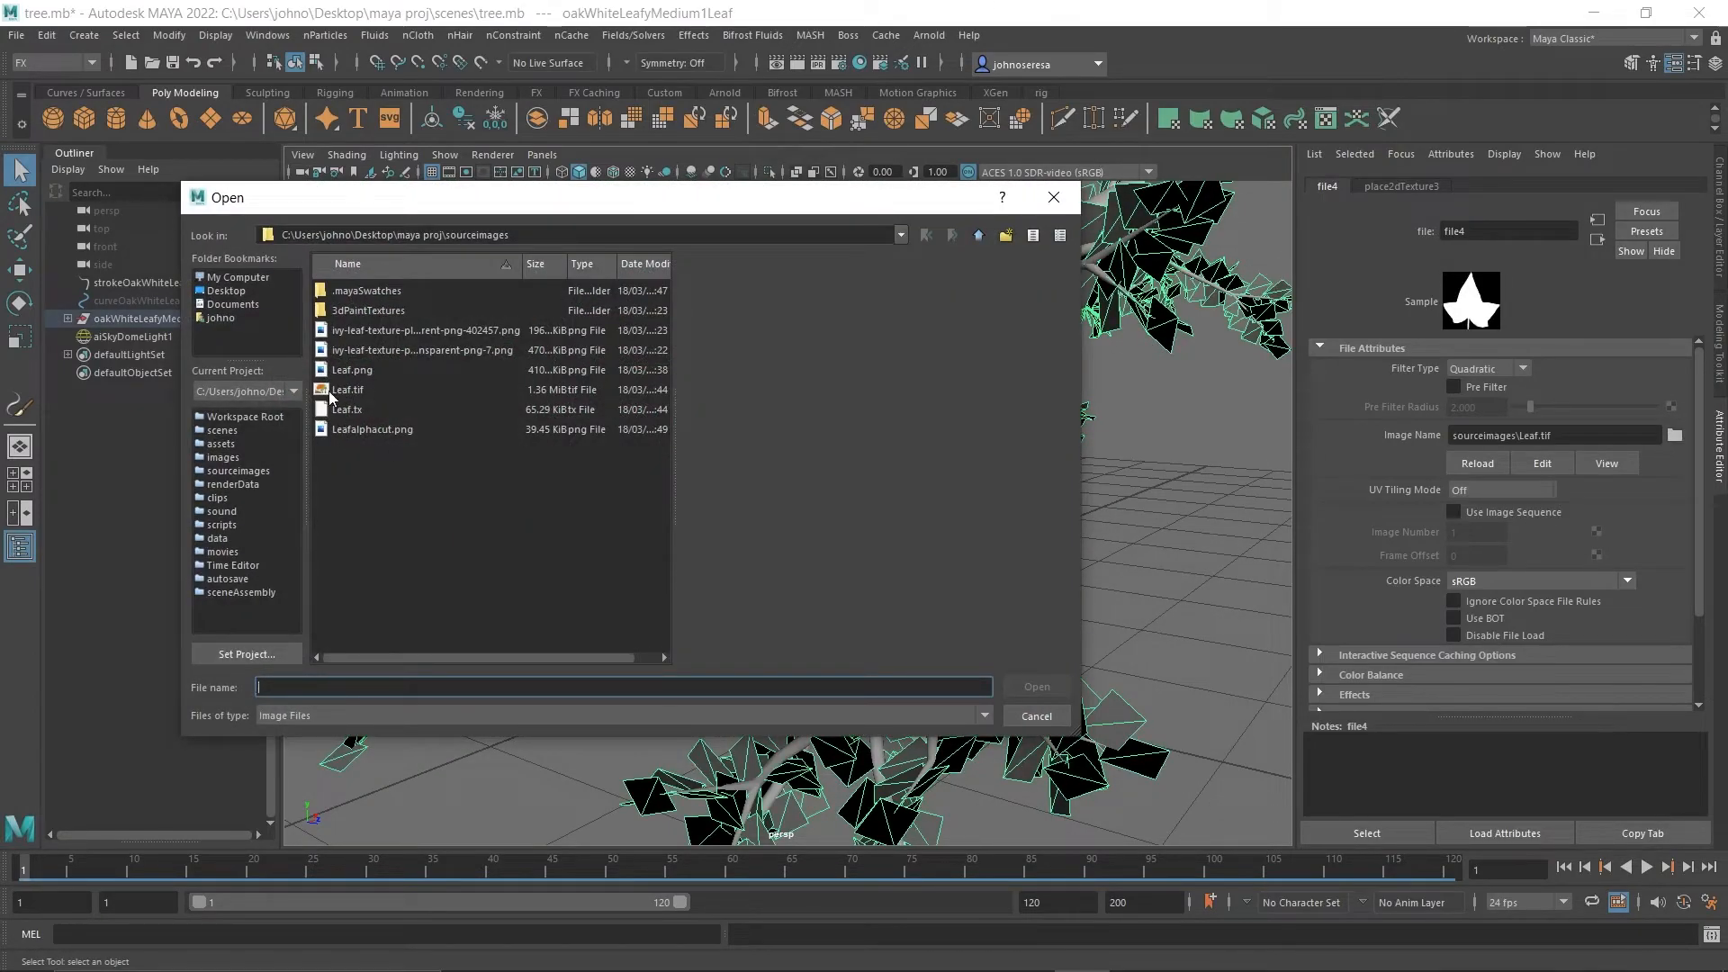
{"action": "left_click", "coordinate": [376, 370]}
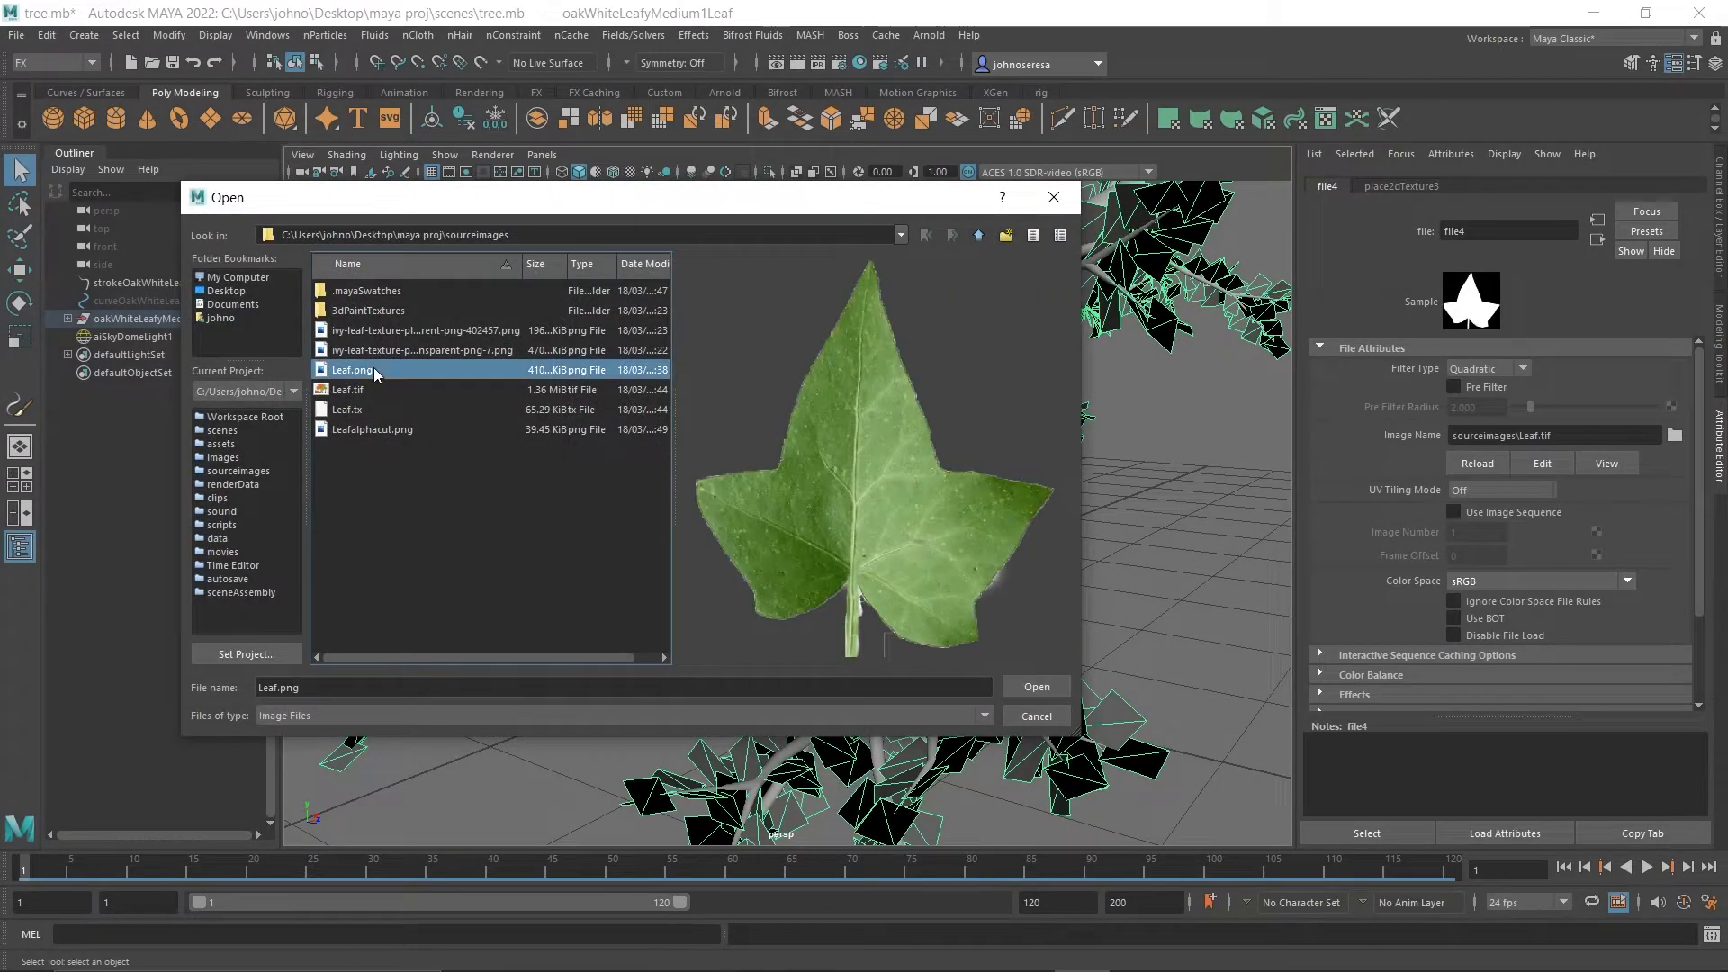
{"action": "left_click", "coordinate": [367, 350]}
{"action": "left_click", "coordinate": [361, 430]}
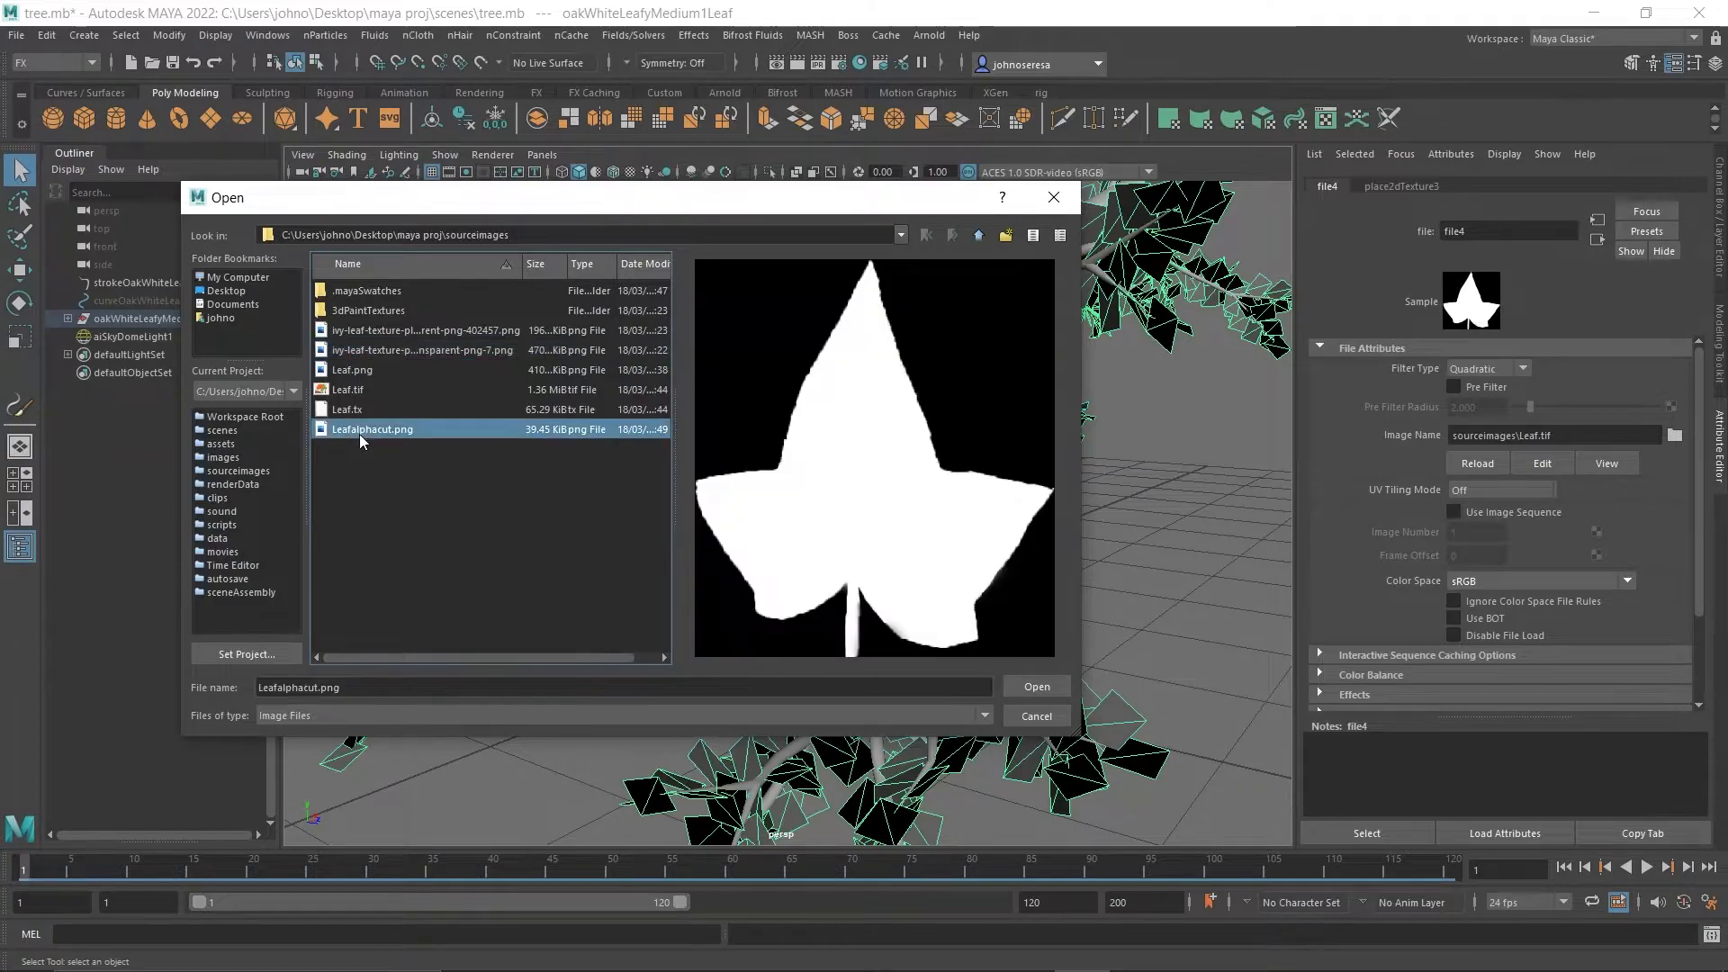
{"action": "left_click", "coordinate": [1057, 686]}
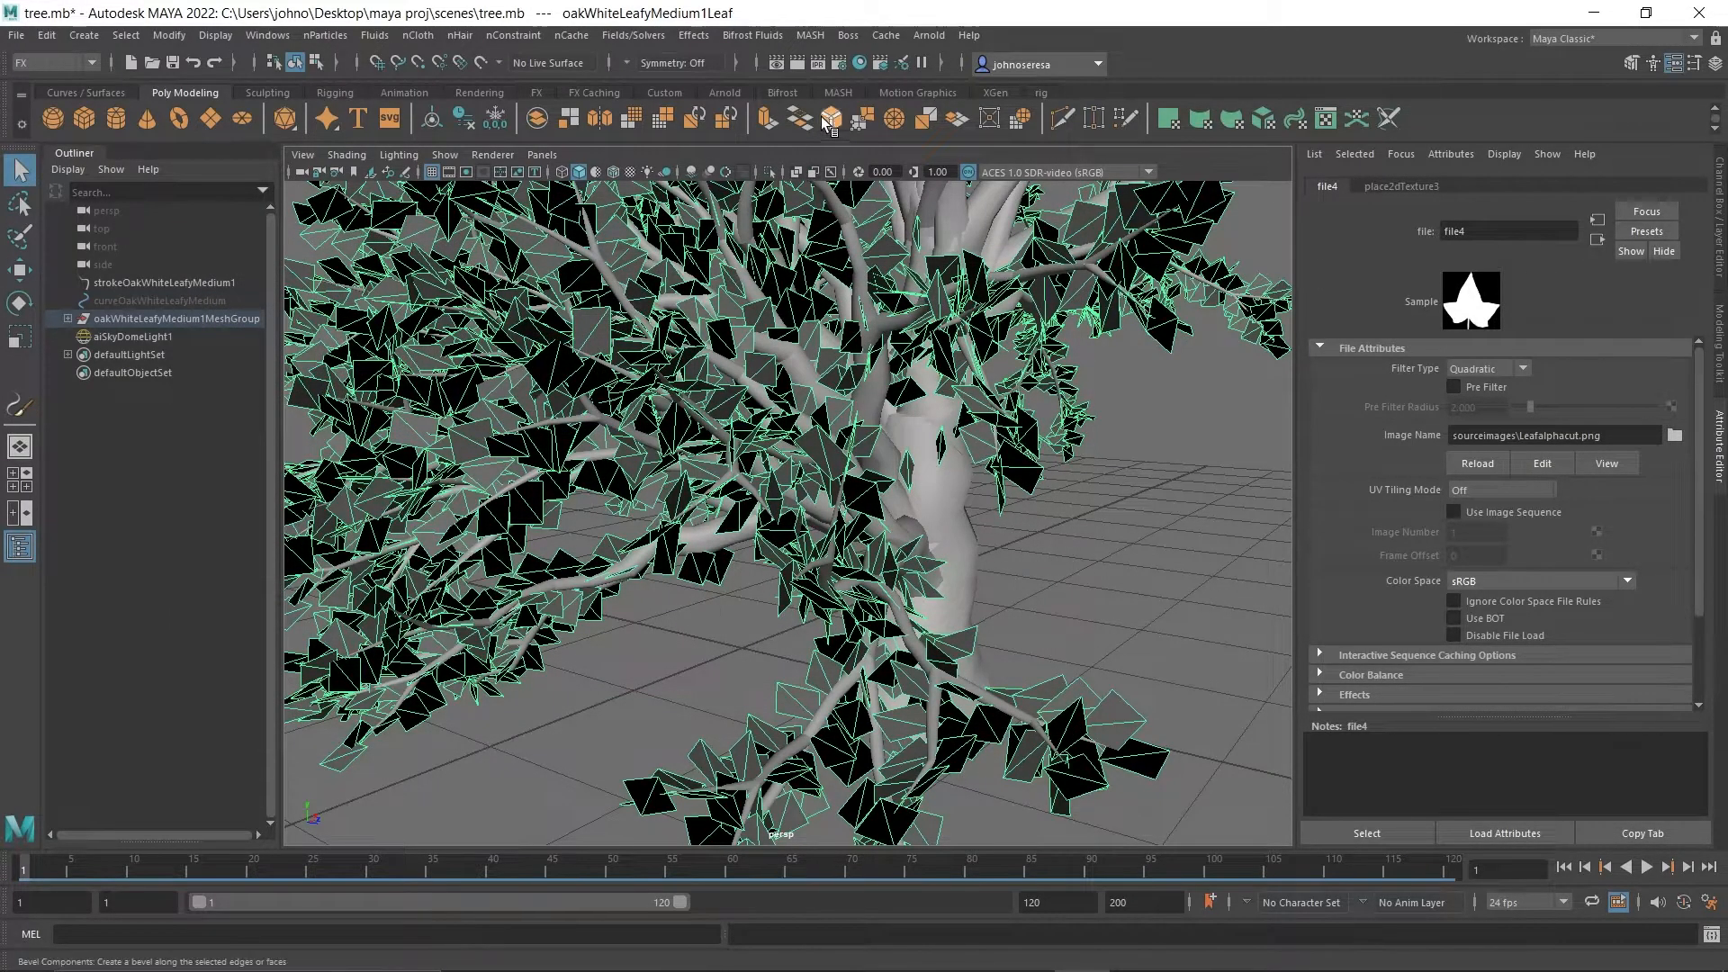
Render the tree in the Arnold RenderView to check the leaf cutouts, then close the render window.
{"action": "left_click", "coordinate": [929, 34]}
{"action": "left_click", "coordinate": [974, 81]}
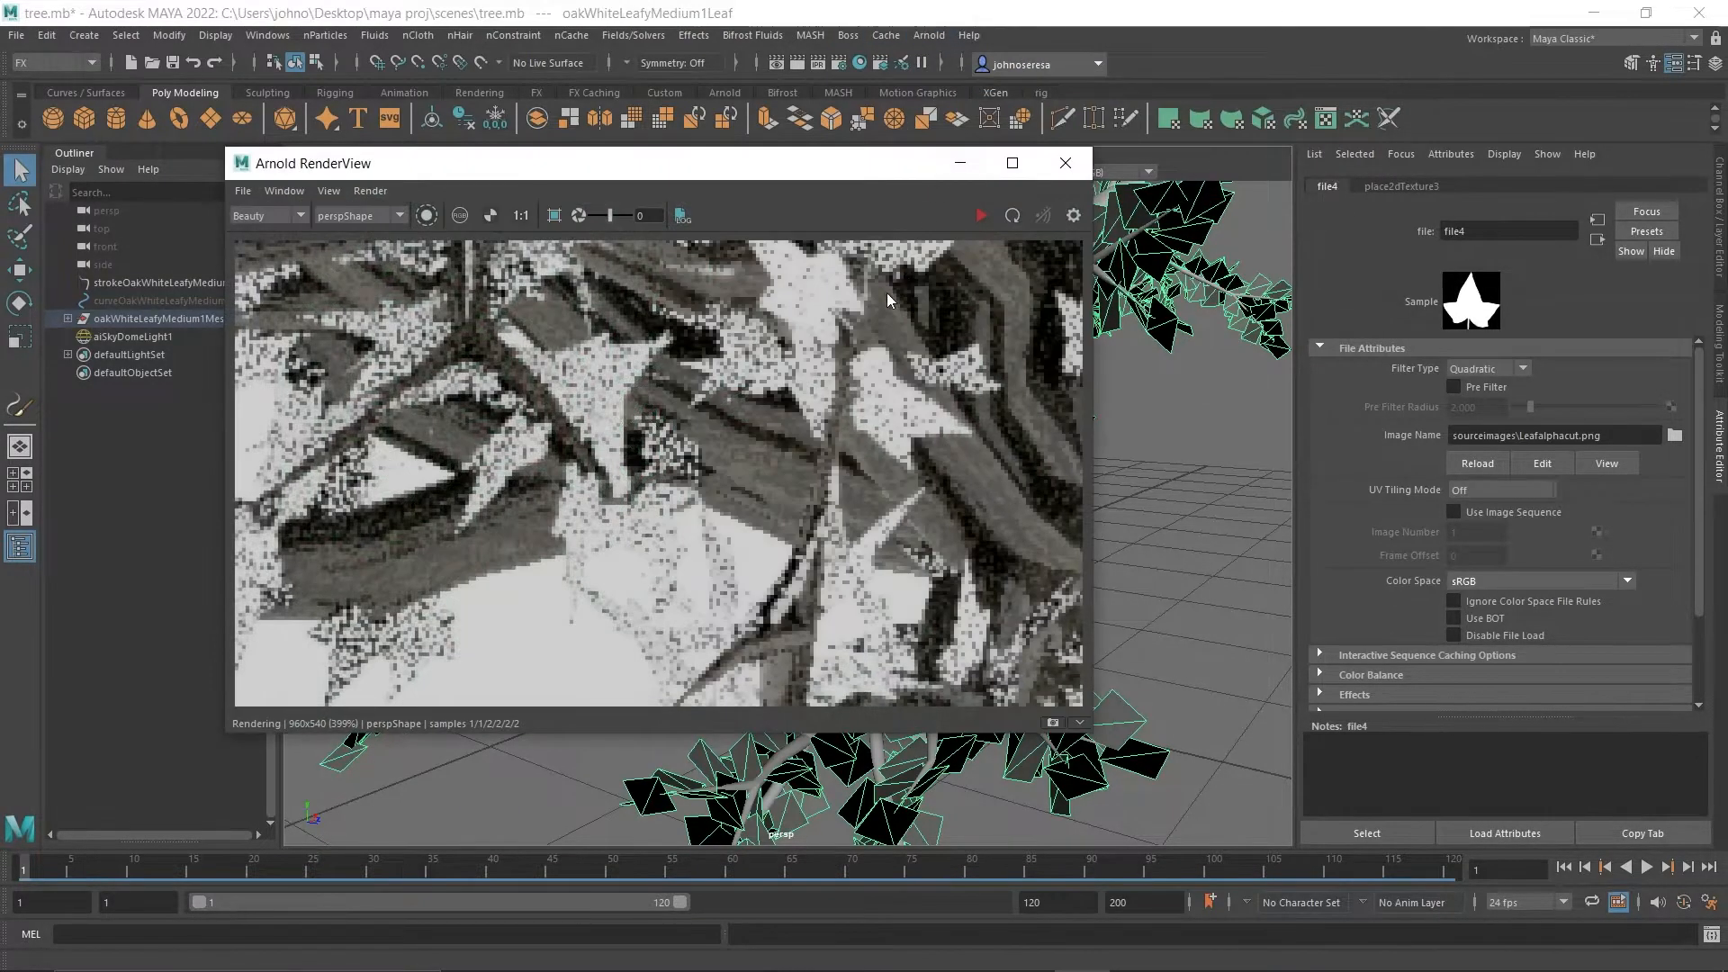
{"action": "left_click", "coordinate": [984, 218]}
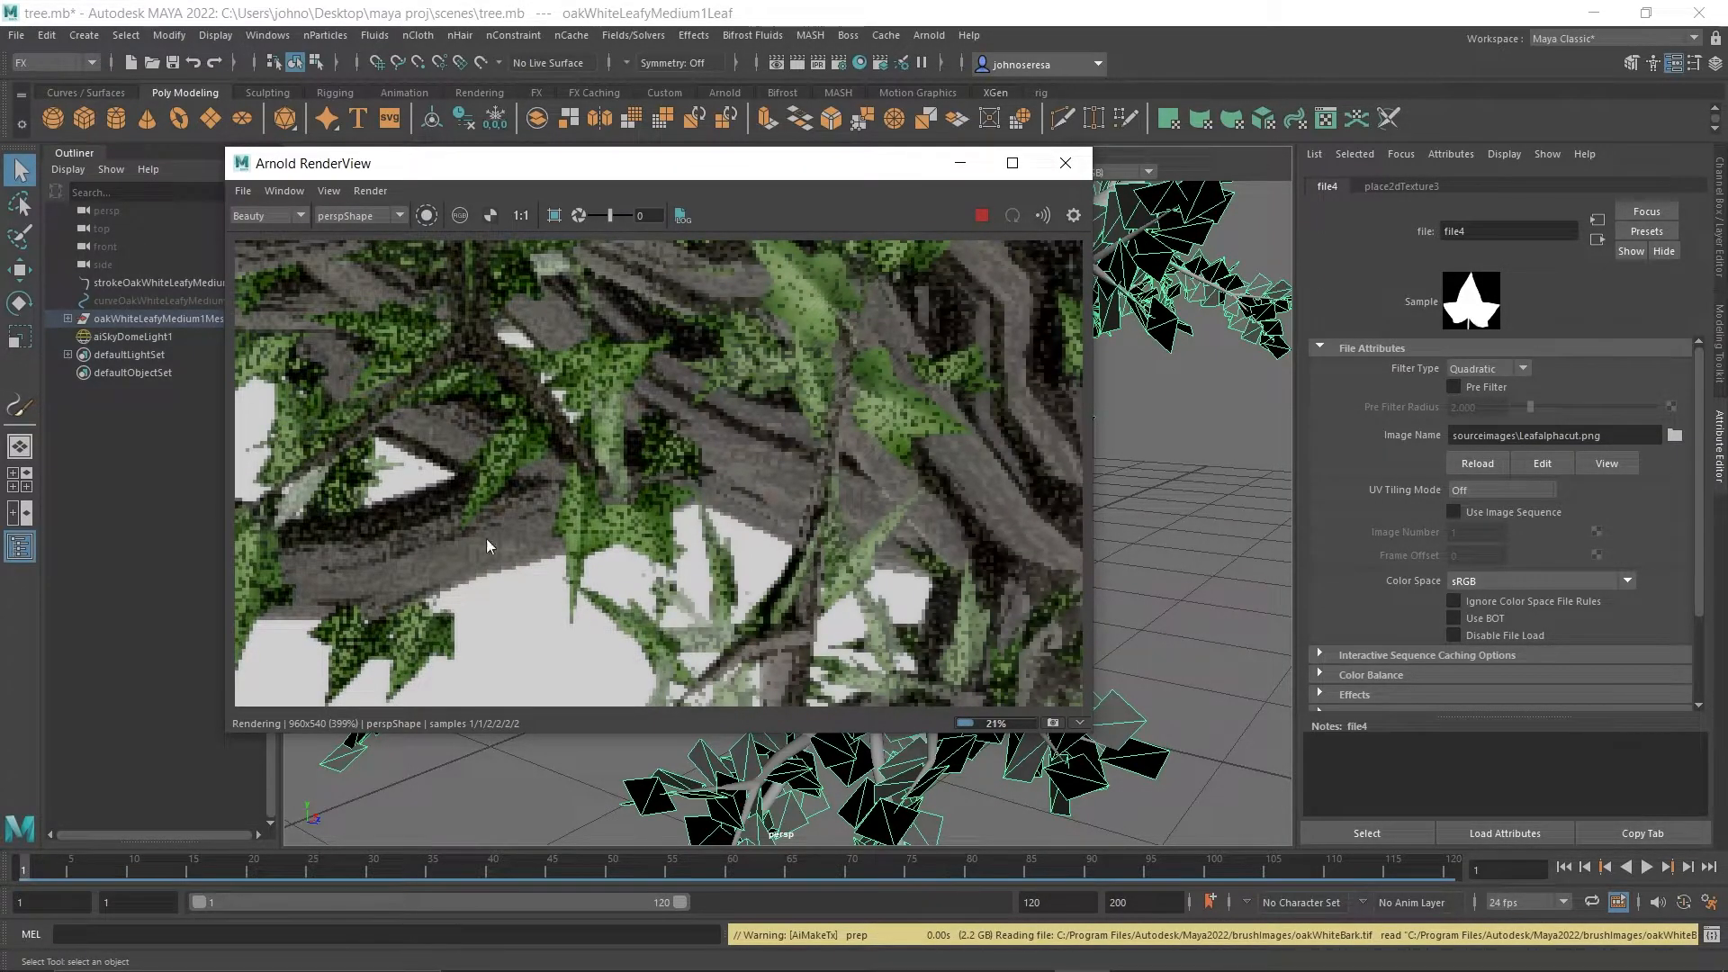
{"action": "scroll", "coordinate": [791, 497], "scroll_direction": "down", "scroll_amount": 8}
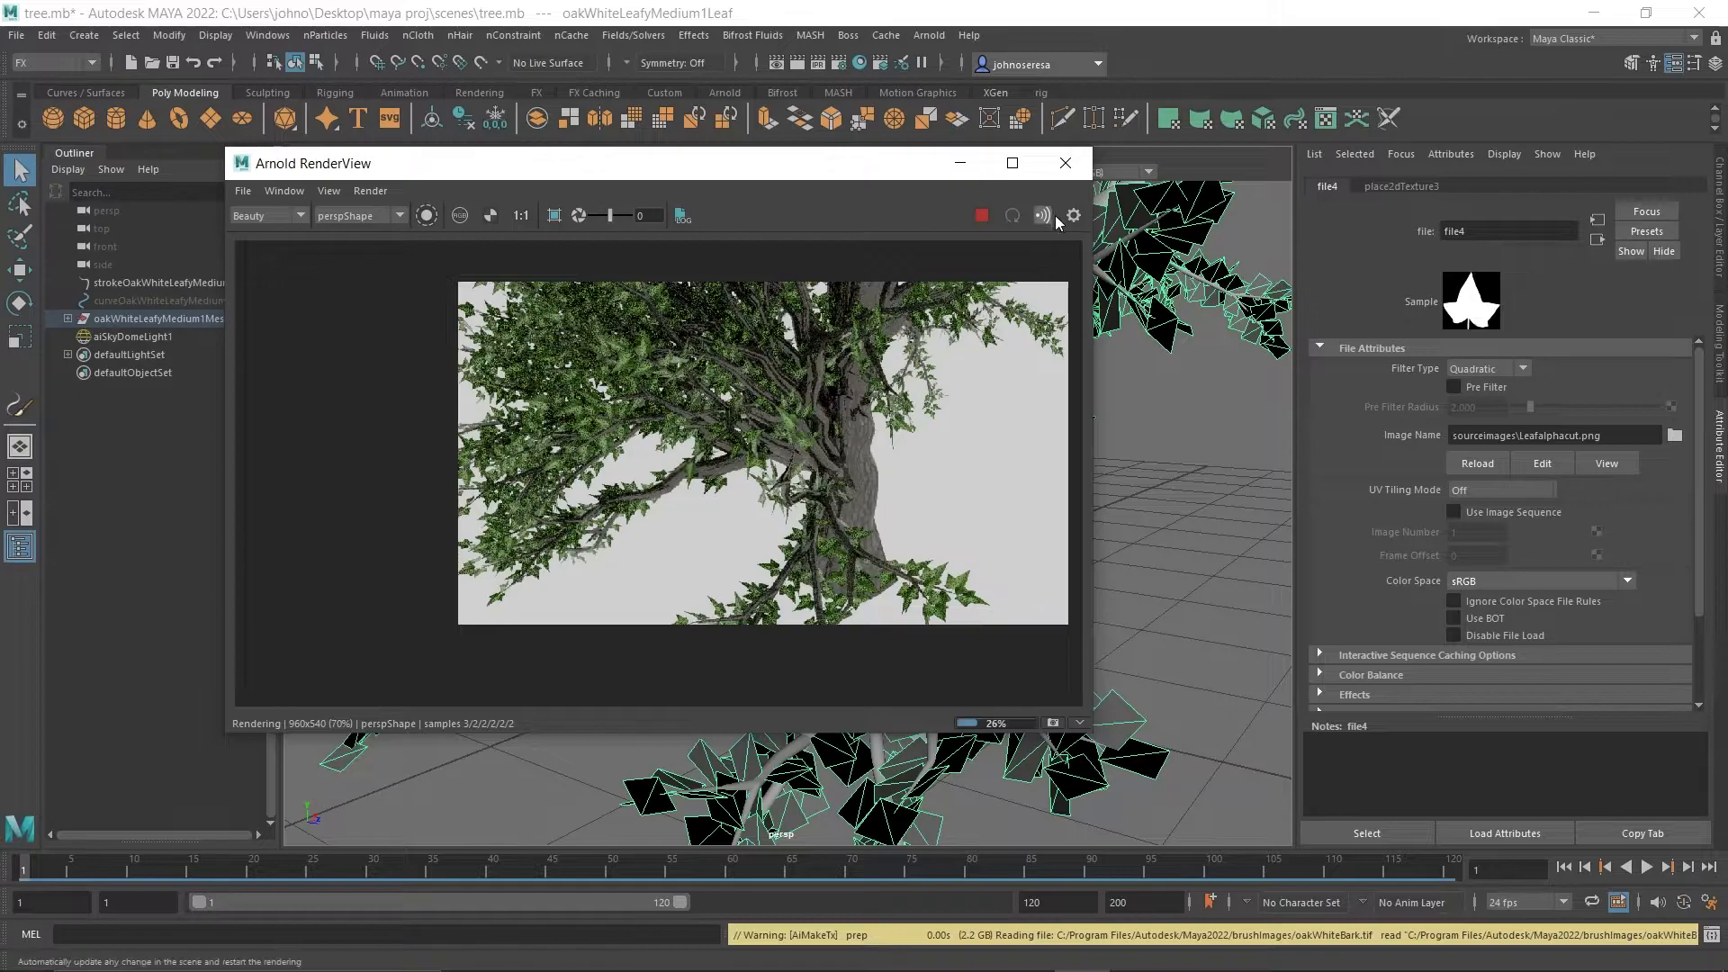
{"action": "left_click", "coordinate": [1065, 162]}
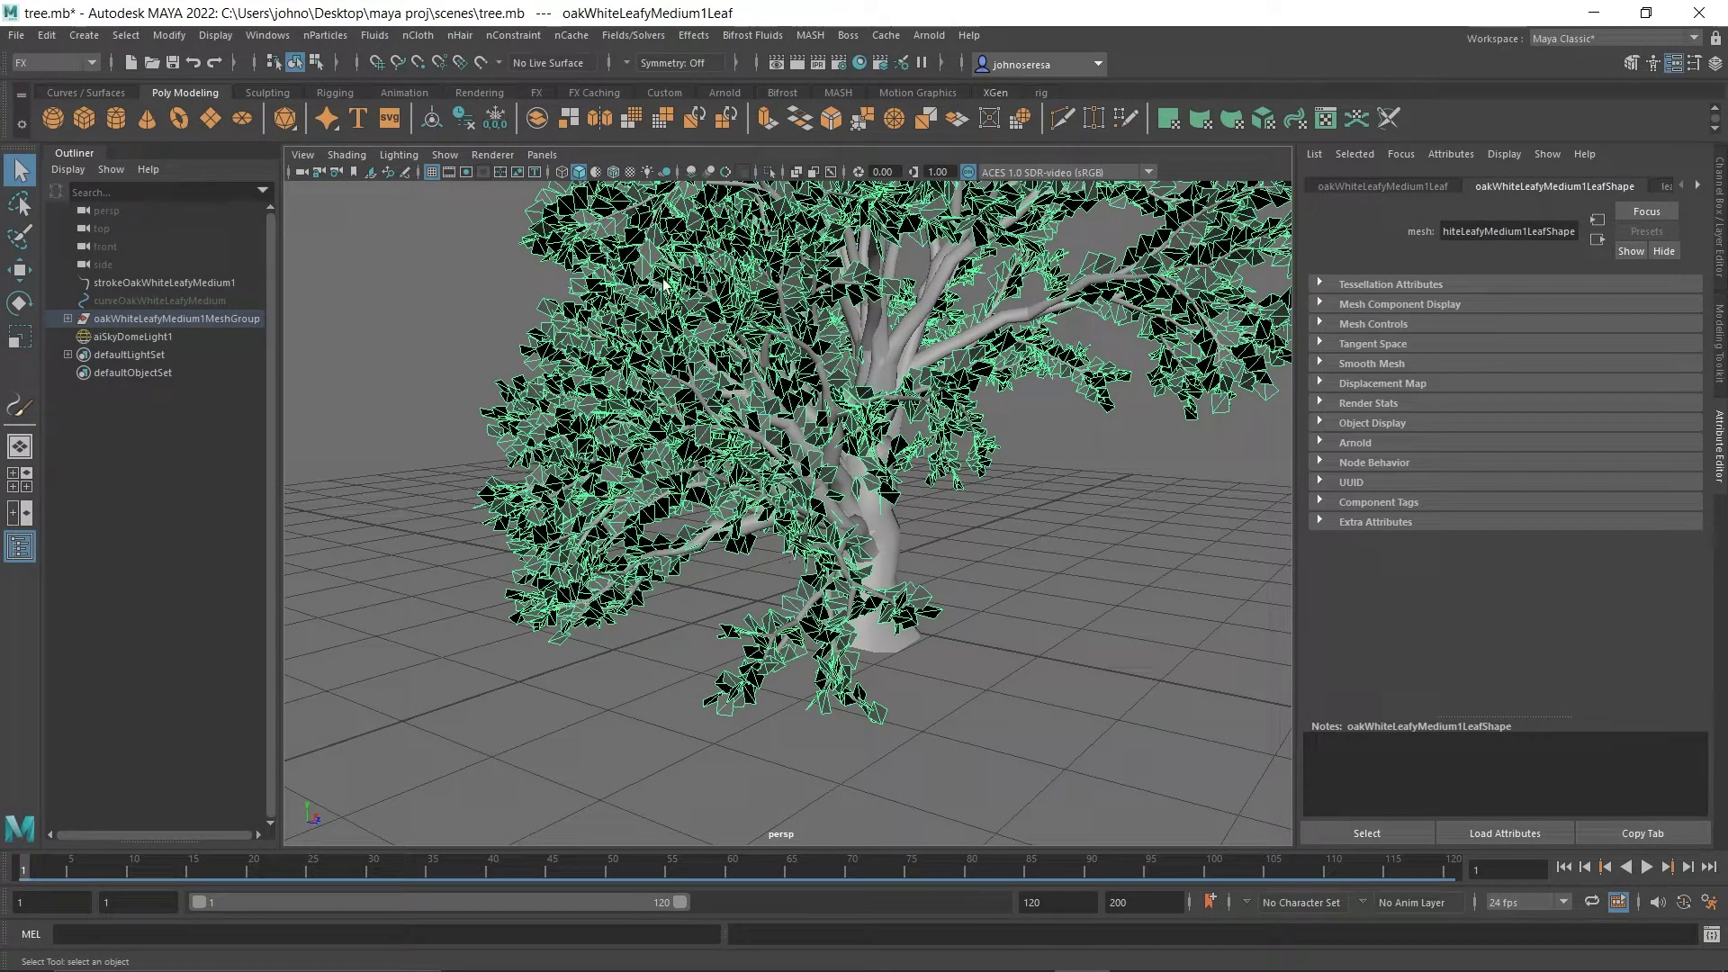
Set the transparency algorithm of the Viewport 2.0 hardware renderer to Alpha Cut.
{"action": "left_click", "coordinate": [503, 159]}
{"action": "left_click", "coordinate": [600, 187]}
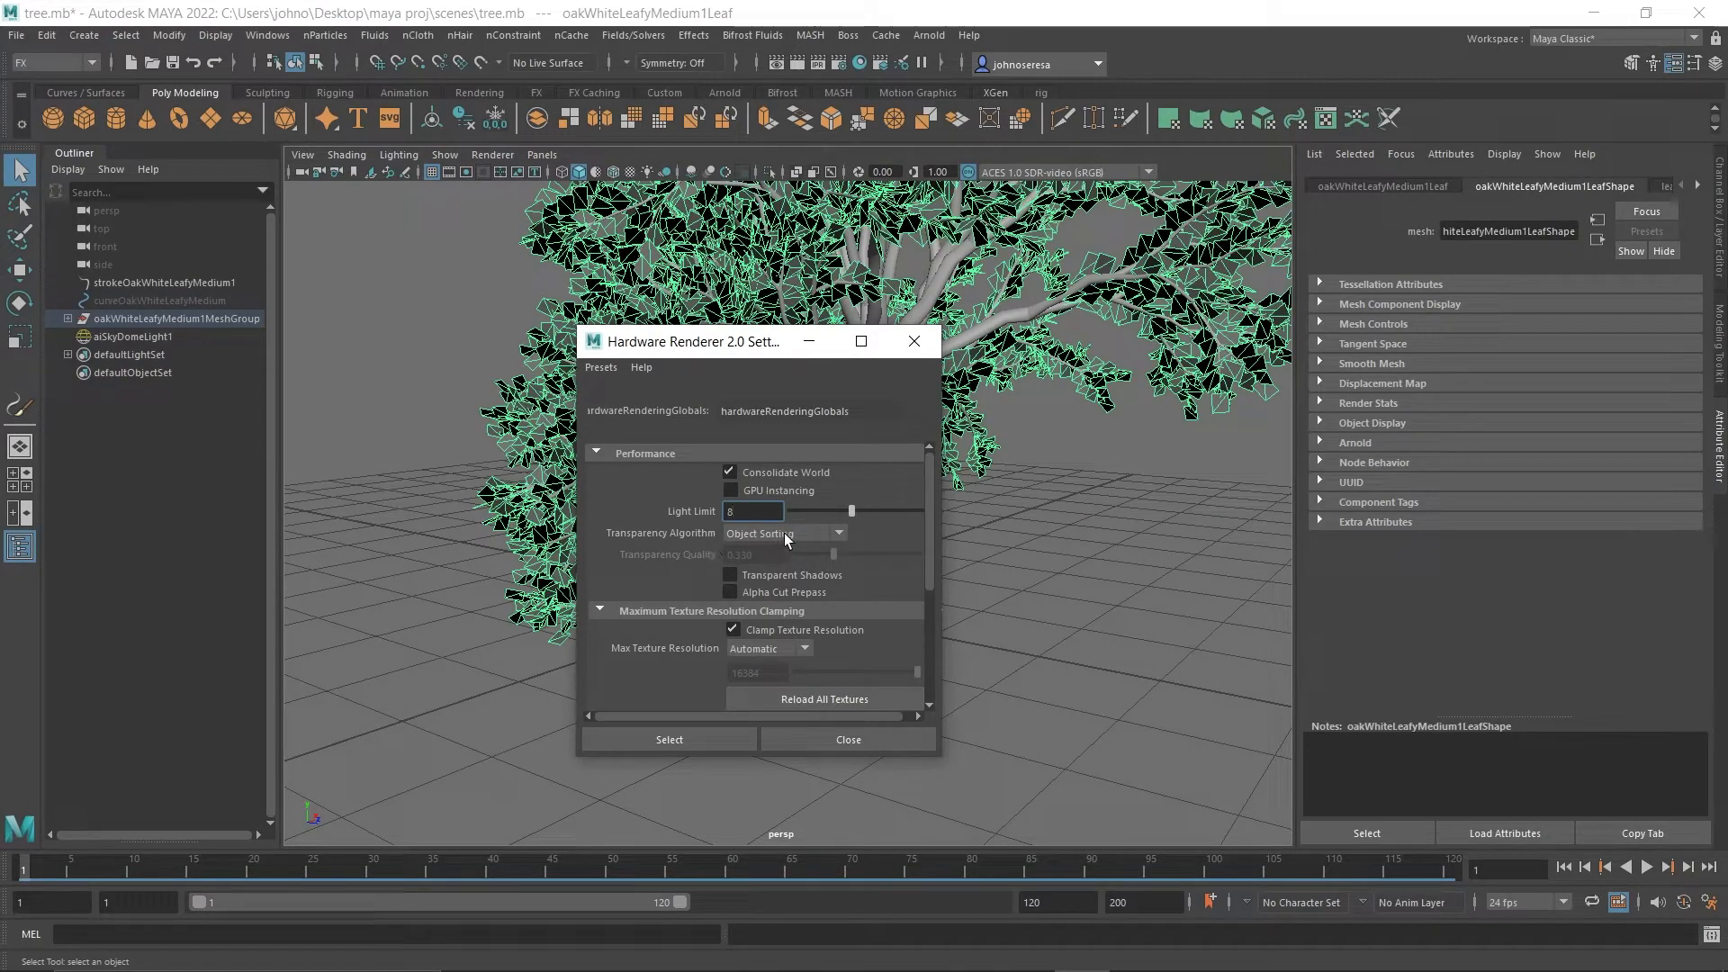
{"action": "left_click", "coordinate": [835, 531]}
{"action": "left_click", "coordinate": [791, 628]}
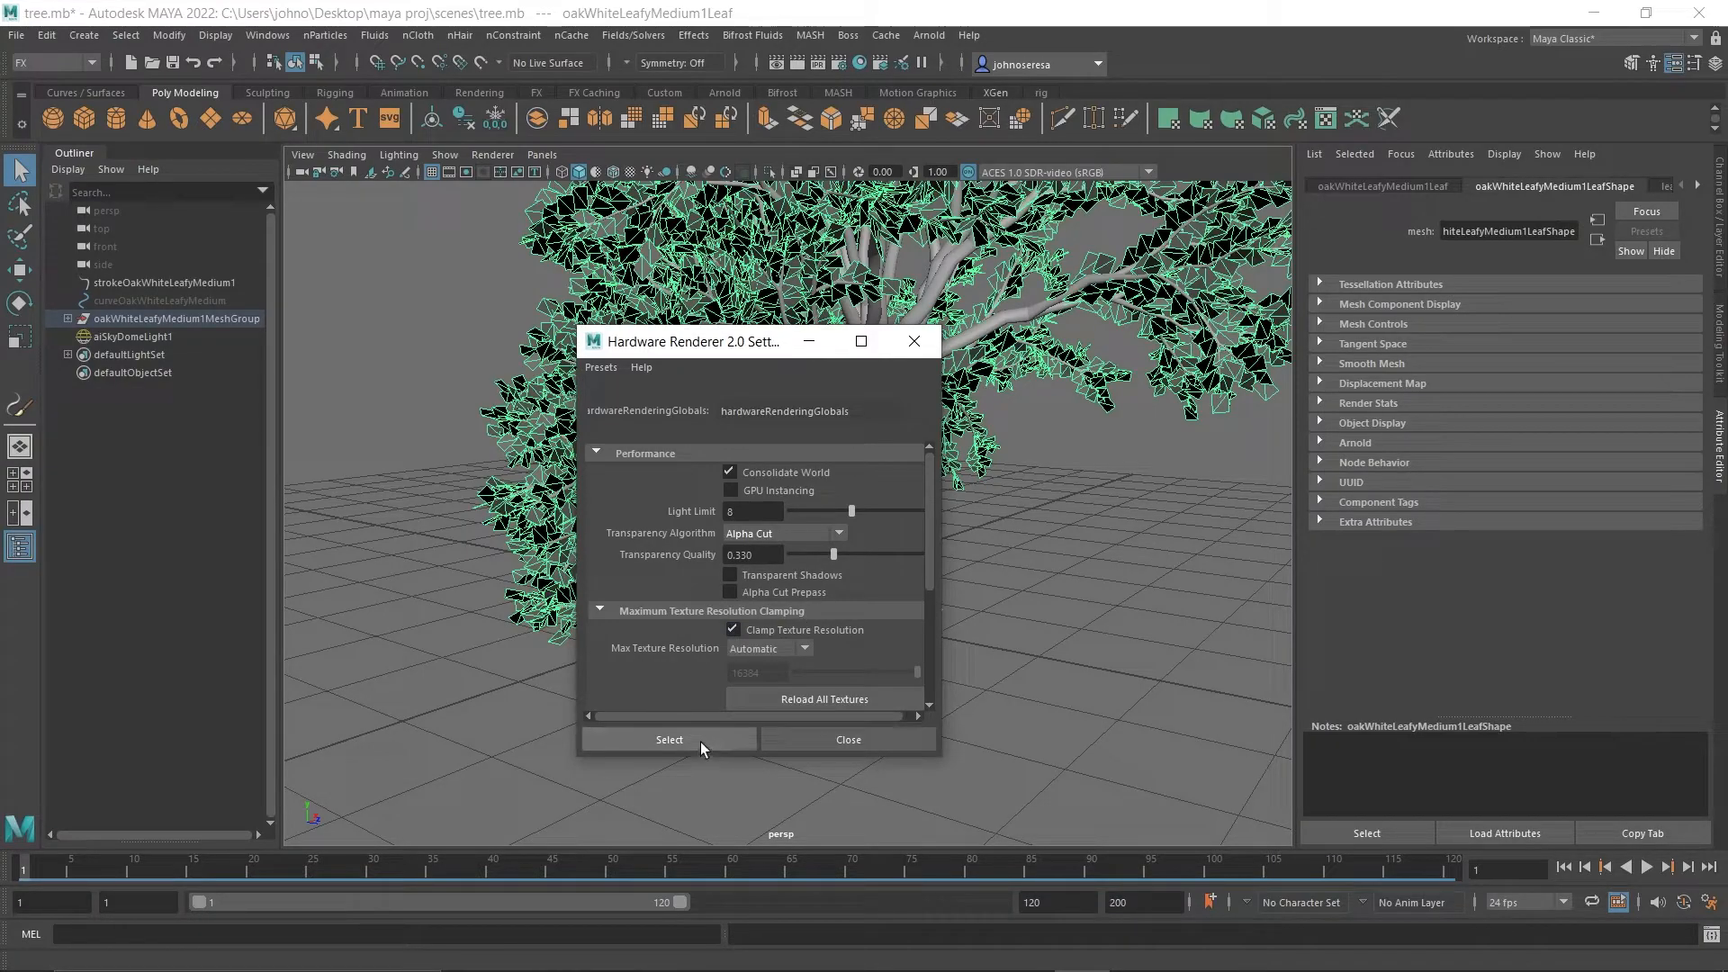
{"action": "left_click", "coordinate": [829, 742]}
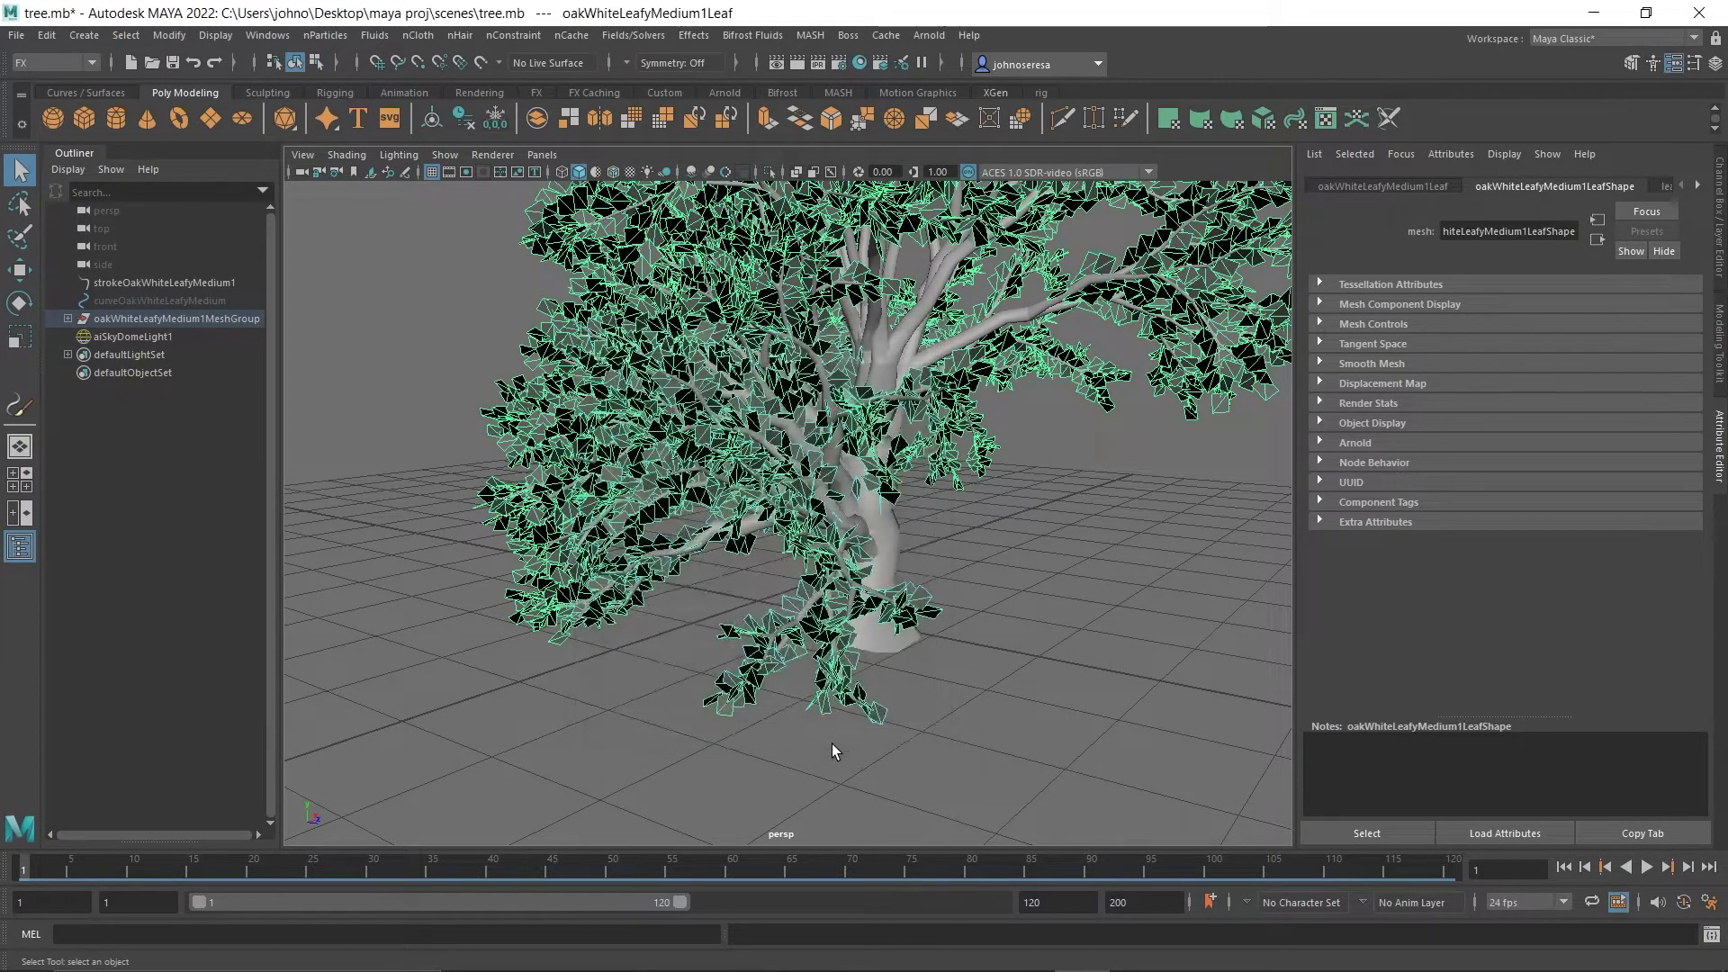
Turn on textured display in the perspective viewport and check the leaves up close.
{"action": "scroll", "coordinate": [836, 609], "scroll_direction": "up", "scroll_amount": 5}
{"action": "scroll", "coordinate": [836, 617], "scroll_direction": "down", "scroll_amount": 3}
{"action": "scroll", "coordinate": [836, 616], "scroll_direction": "up", "scroll_amount": 3}
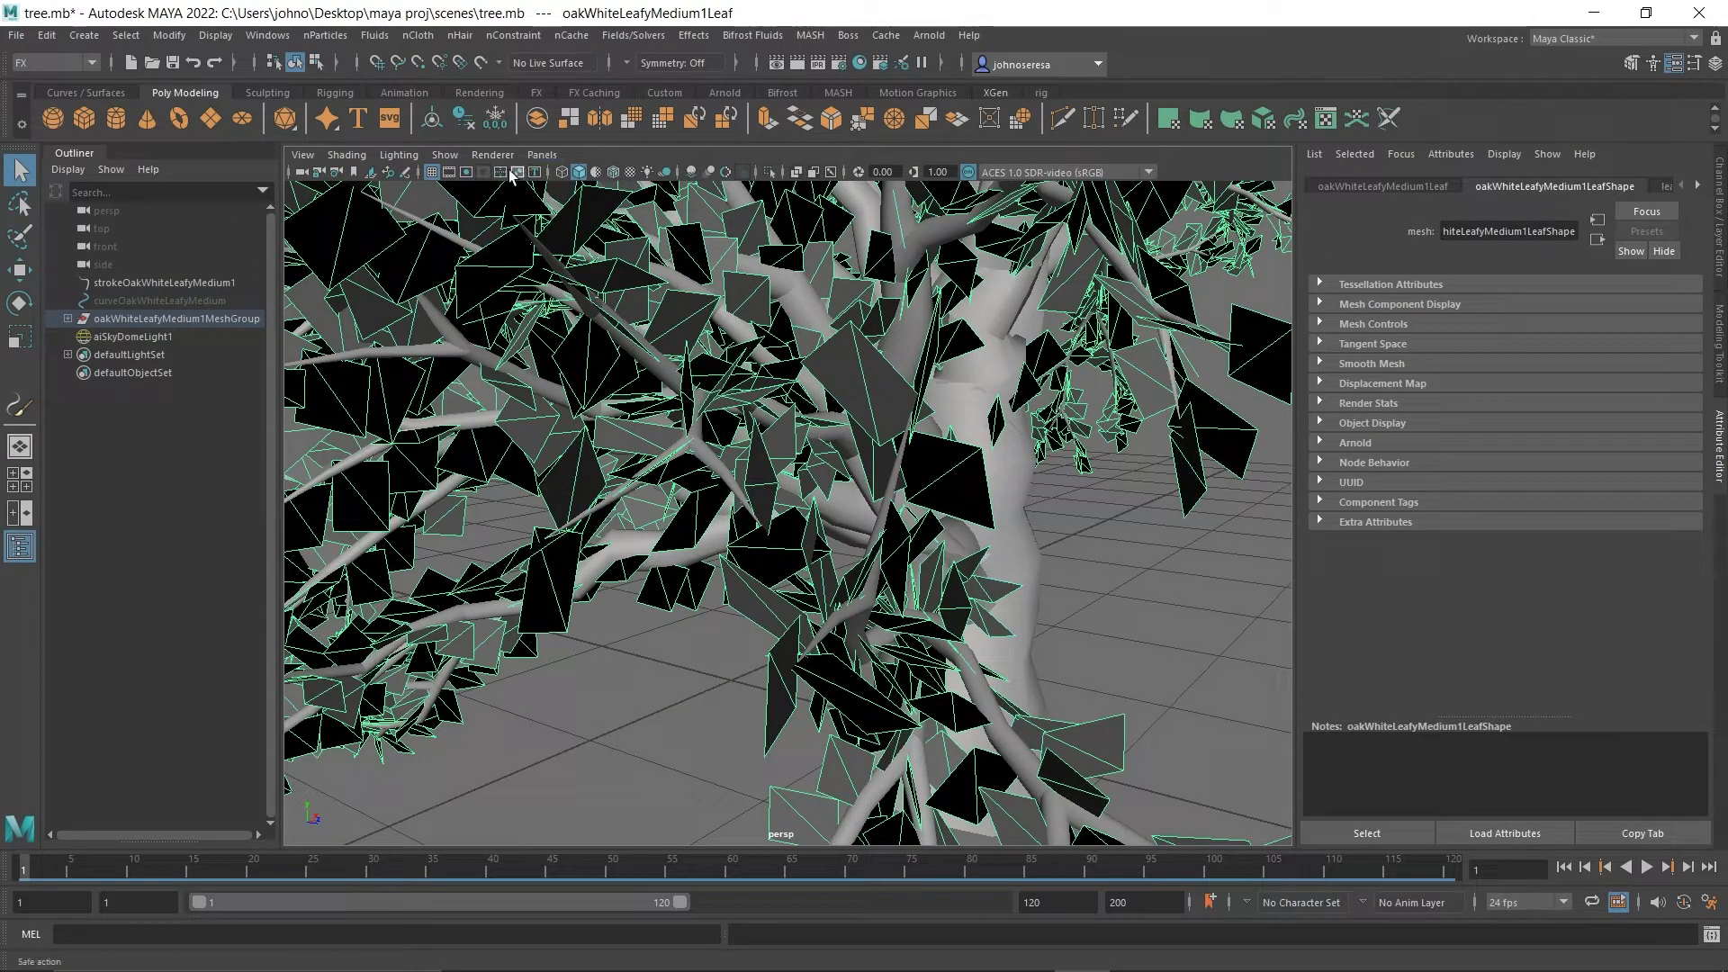
{"action": "left_click", "coordinate": [595, 174]}
{"action": "left_click", "coordinate": [630, 173]}
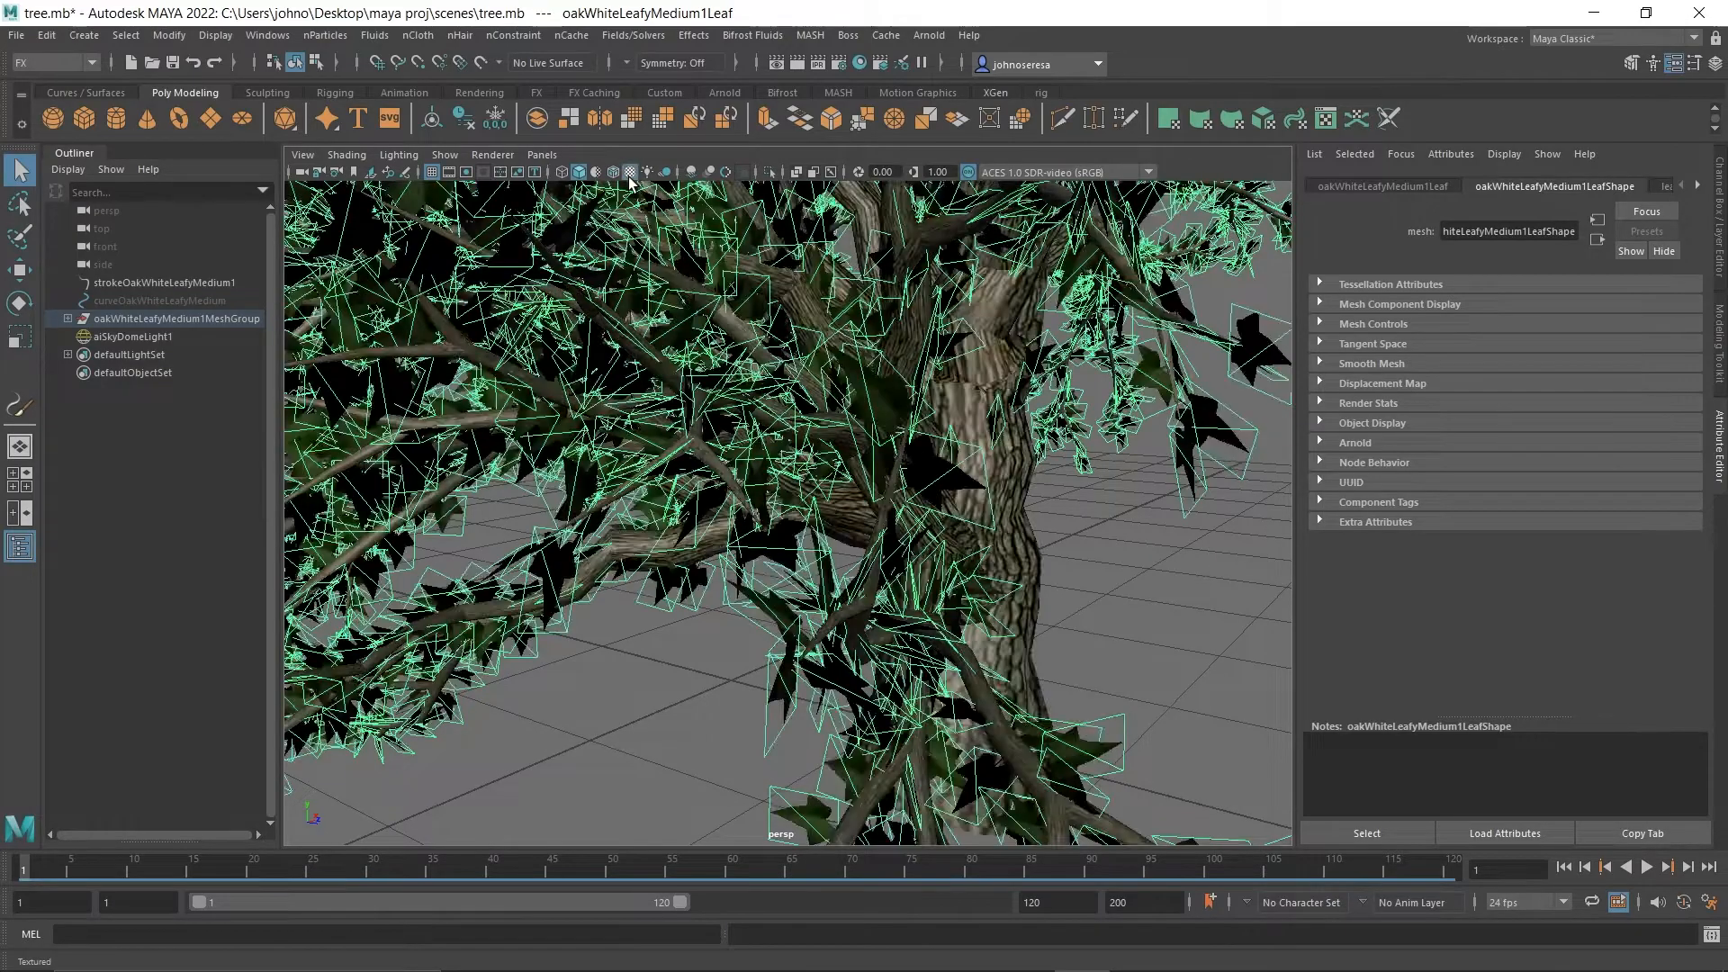
{"action": "scroll", "coordinate": [936, 483], "scroll_direction": "up", "scroll_amount": 5}
{"action": "scroll", "coordinate": [936, 482], "scroll_direction": "down", "scroll_amount": 5}
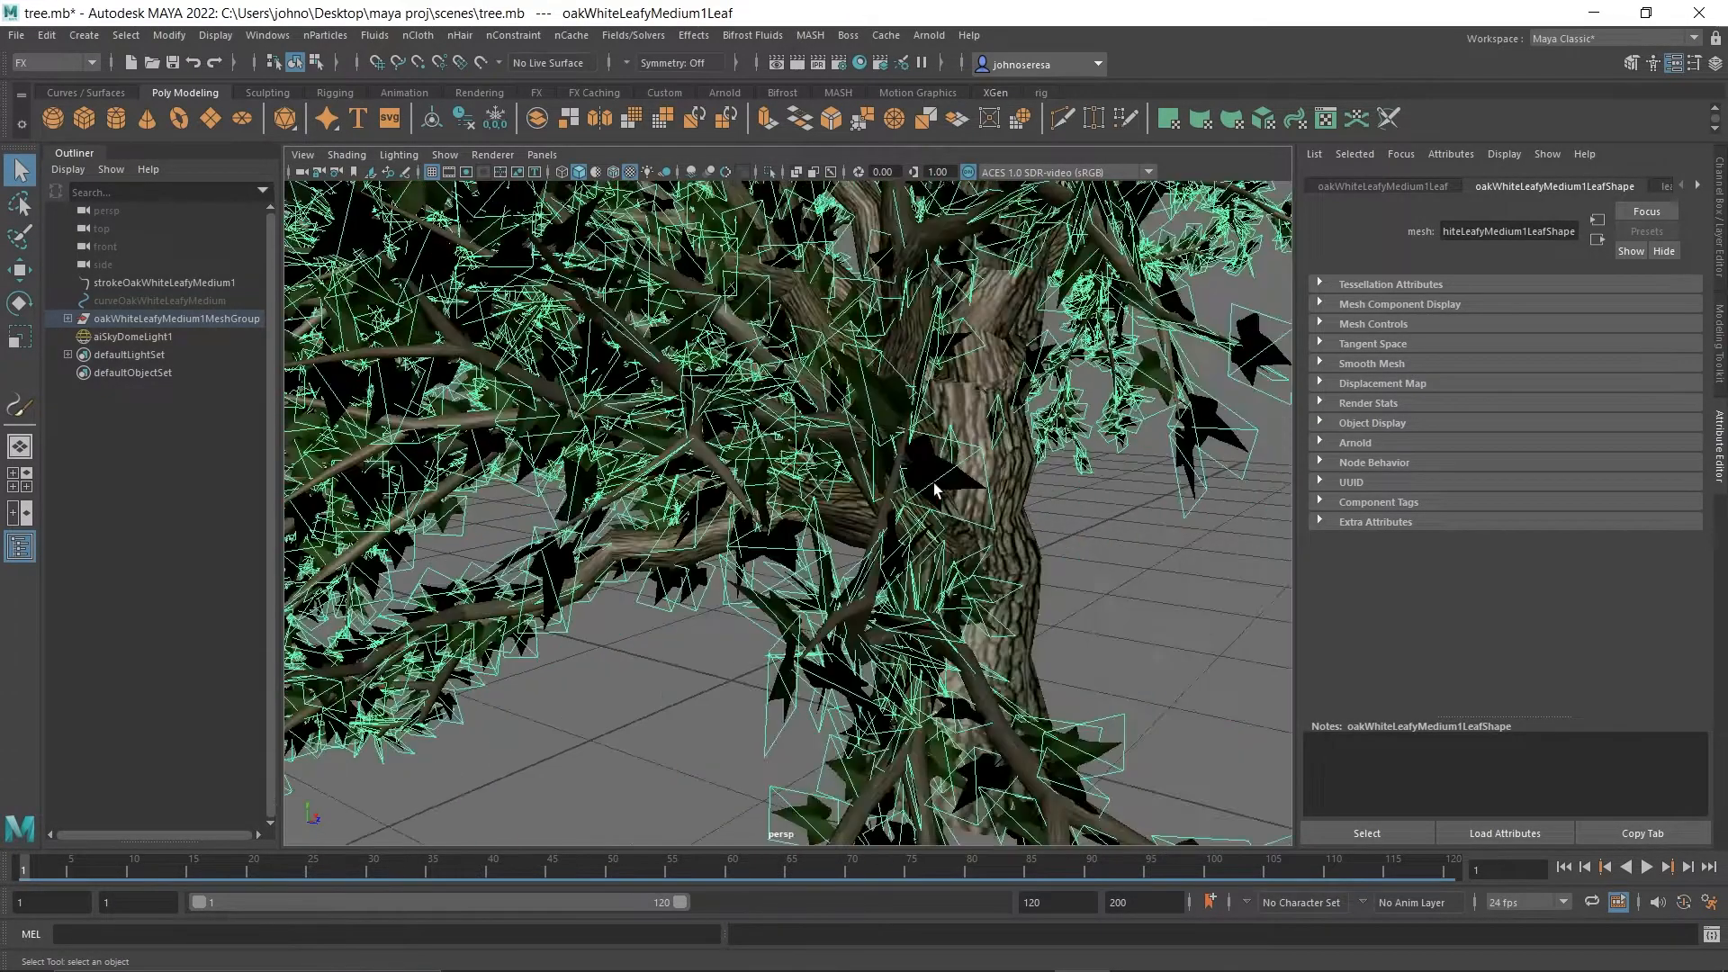
Render the current frame with the tree's full crown in view.
{"action": "left_click_drag", "start_coordinate": [911, 477], "coordinate": [976, 558], "text": "alt"}
{"action": "scroll", "coordinate": [663, 489], "scroll_direction": "down", "scroll_amount": 3}
{"action": "scroll", "coordinate": [663, 489], "scroll_direction": "down", "scroll_amount": 3}
{"action": "middle_click_drag", "start_coordinate": [980, 565], "coordinate": [953, 720], "text": "alt"}
{"action": "scroll", "coordinate": [953, 720], "scroll_direction": "up", "scroll_amount": 2}
{"action": "left_click_drag", "start_coordinate": [952, 720], "coordinate": [931, 657], "text": "alt"}
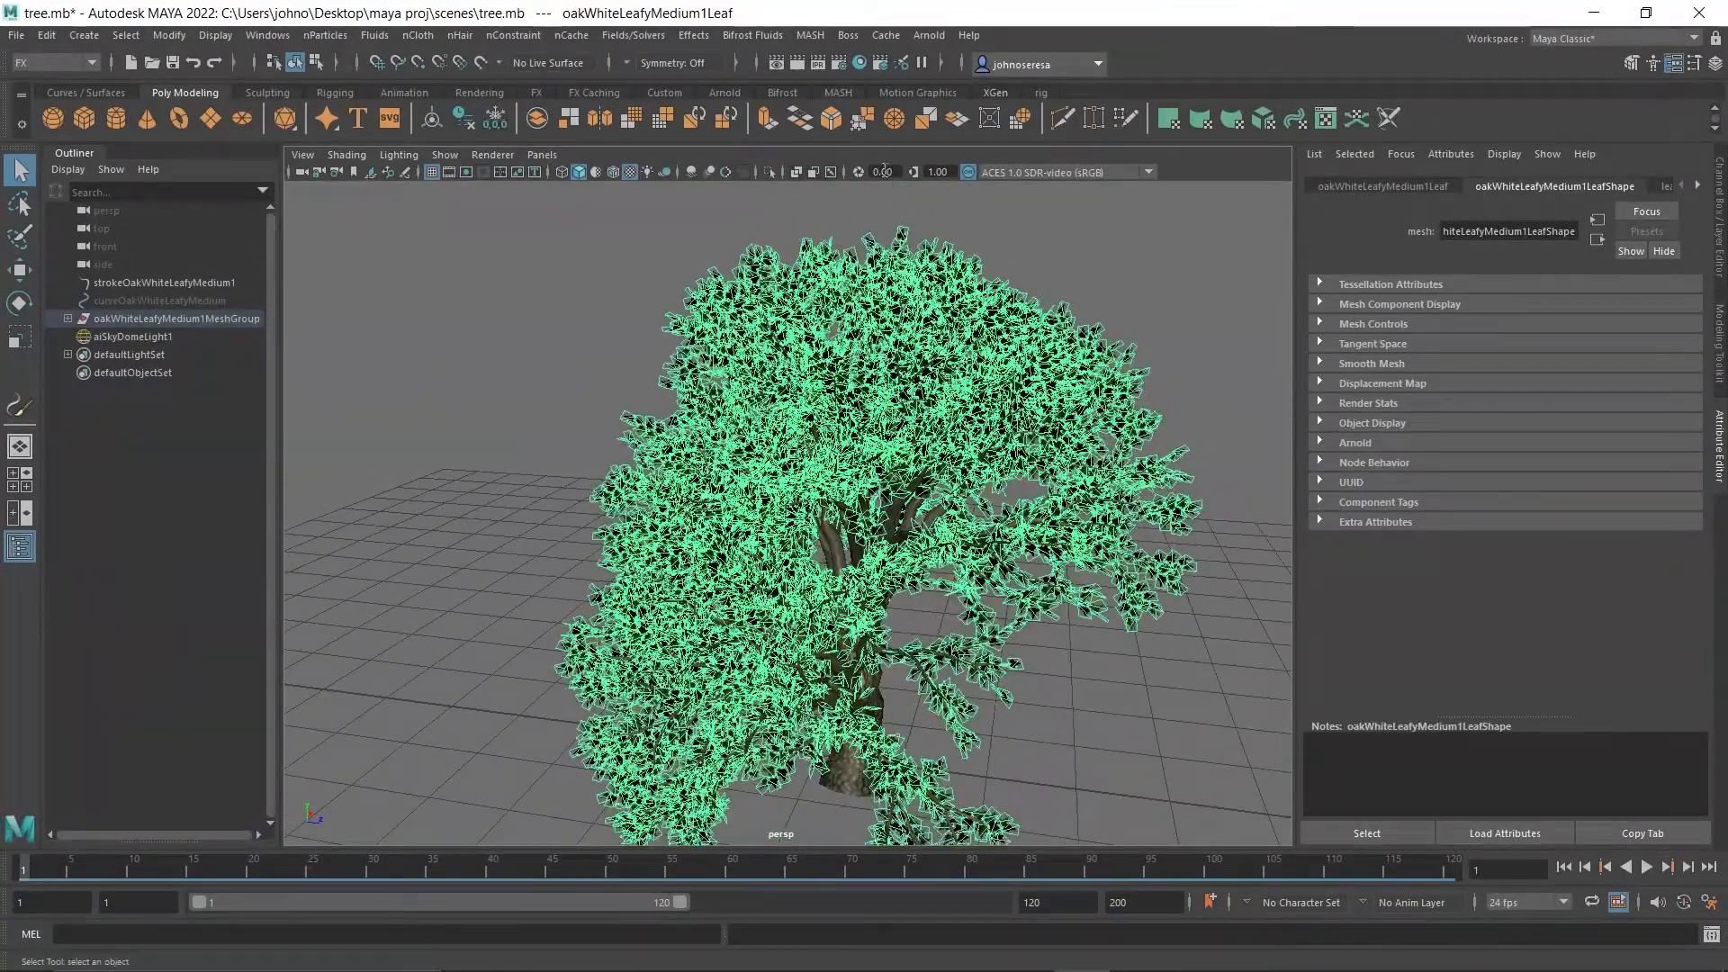
{"action": "left_click", "coordinate": [807, 63]}
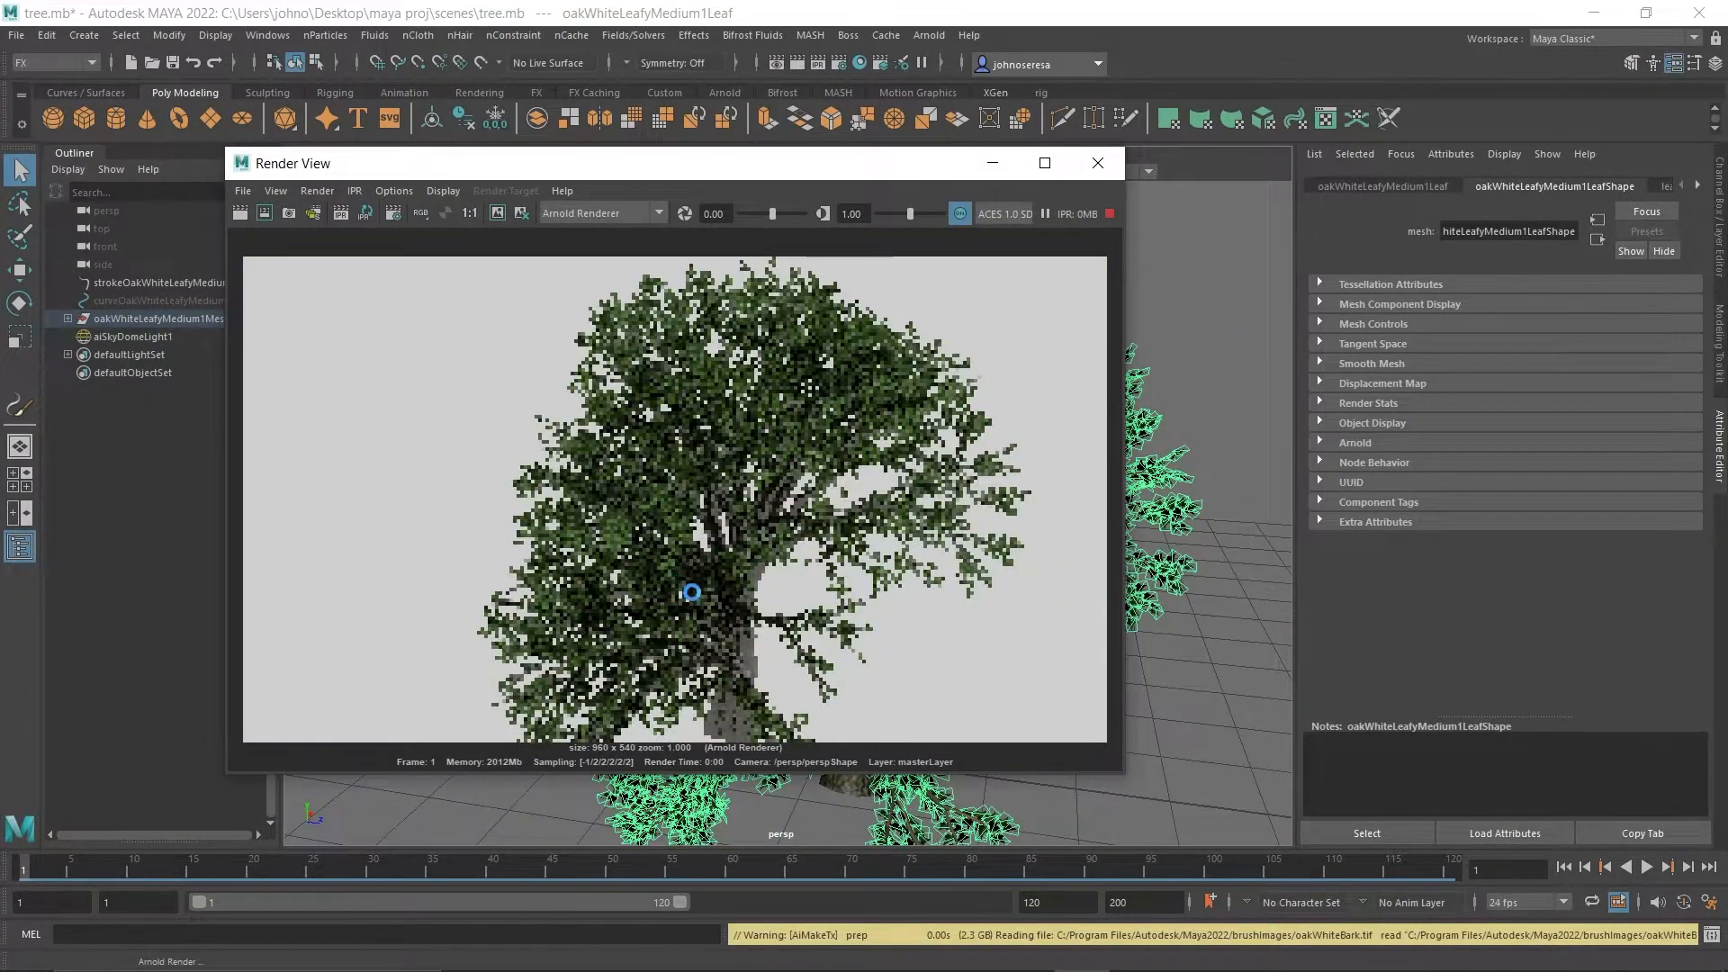
Examine the leaves and branches in the rendered crown up close, then close the render window.
{"action": "scroll", "coordinate": [833, 454], "scroll_direction": "up", "scroll_amount": 1}
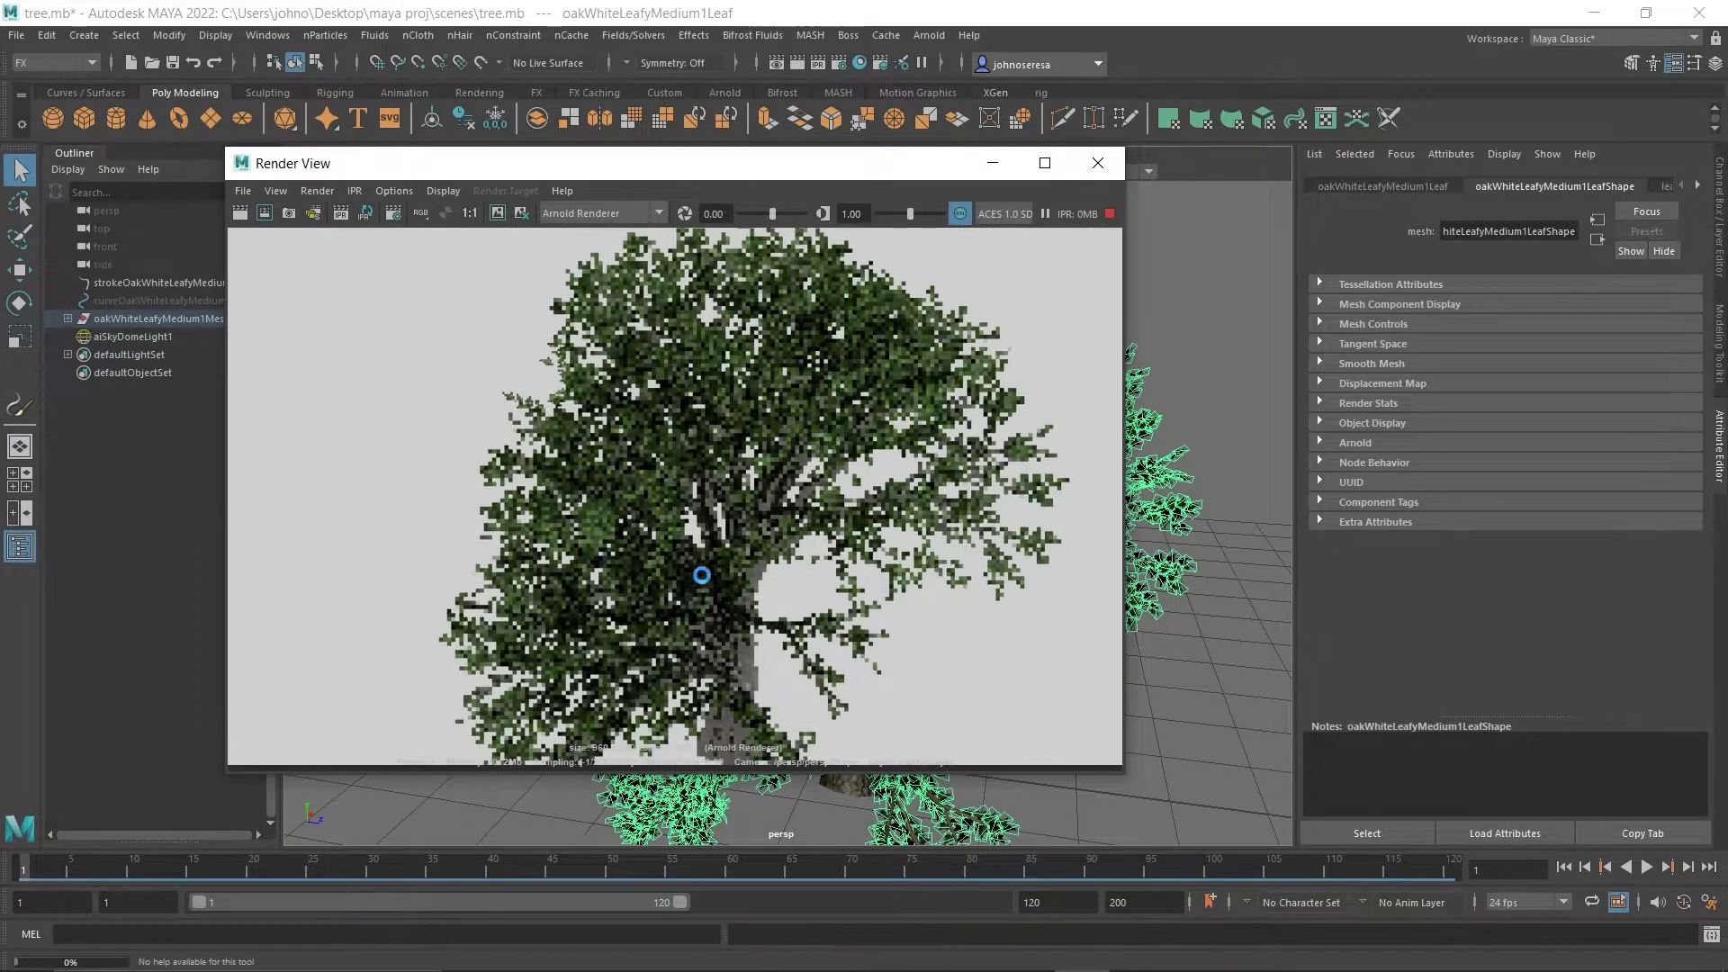
{"action": "scroll", "coordinate": [640, 467], "scroll_direction": "up", "scroll_amount": 1}
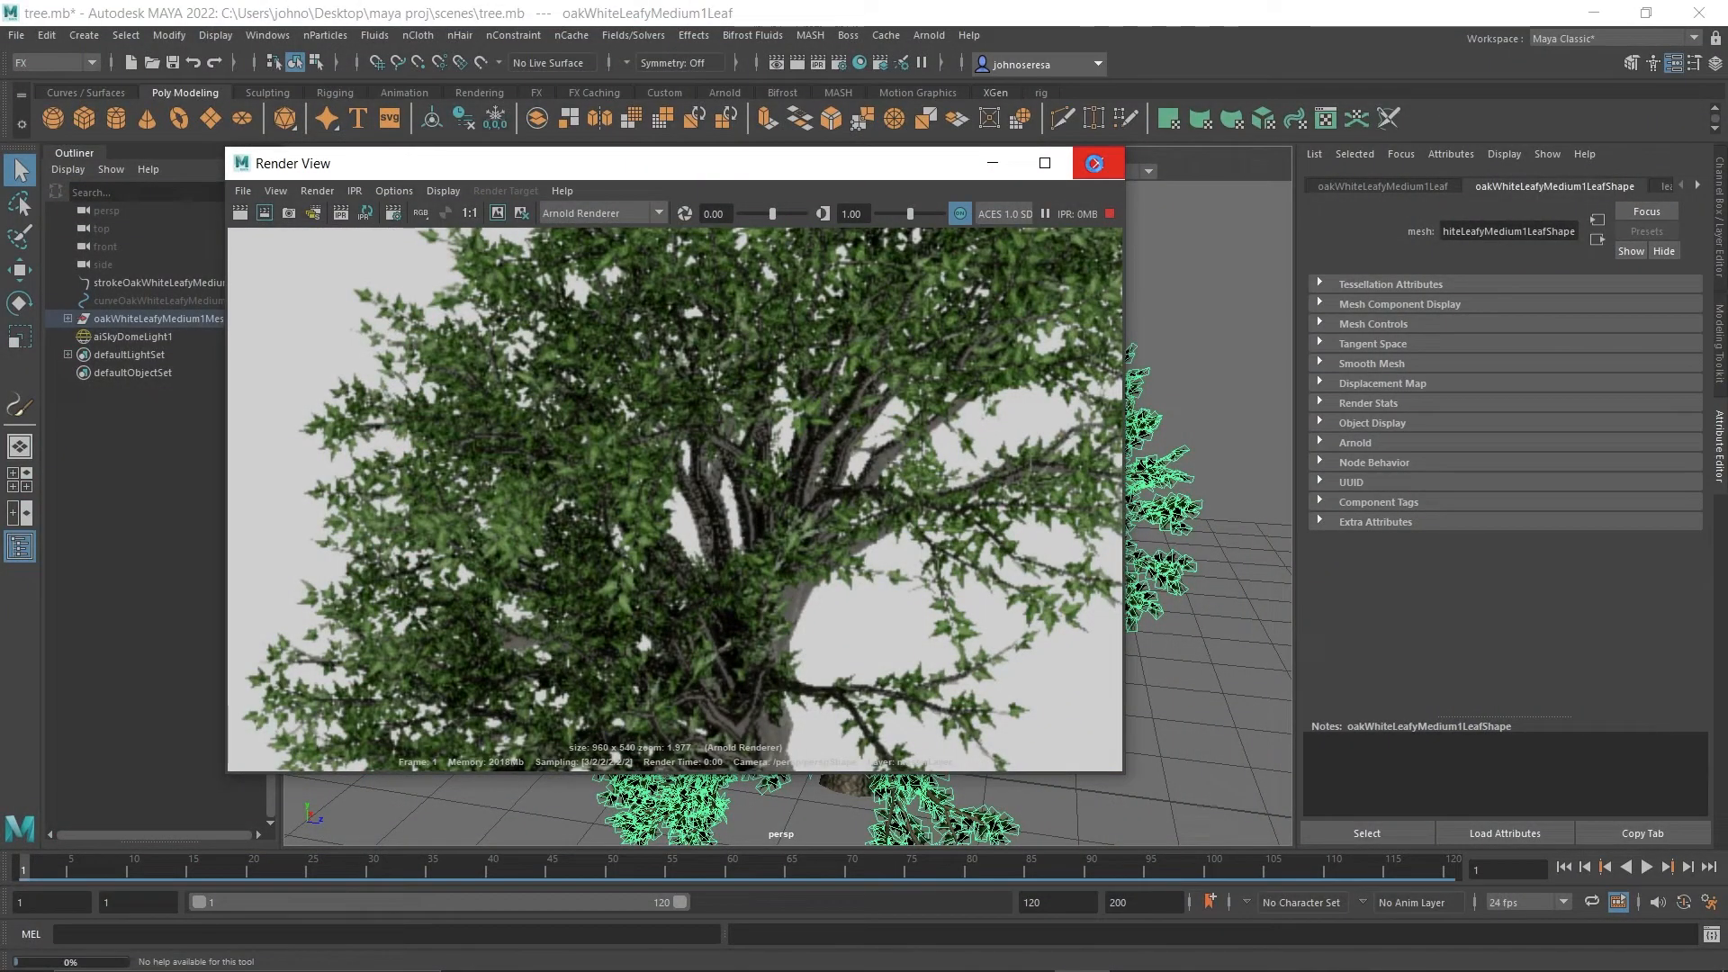
{"action": "left_click", "coordinate": [1095, 163]}
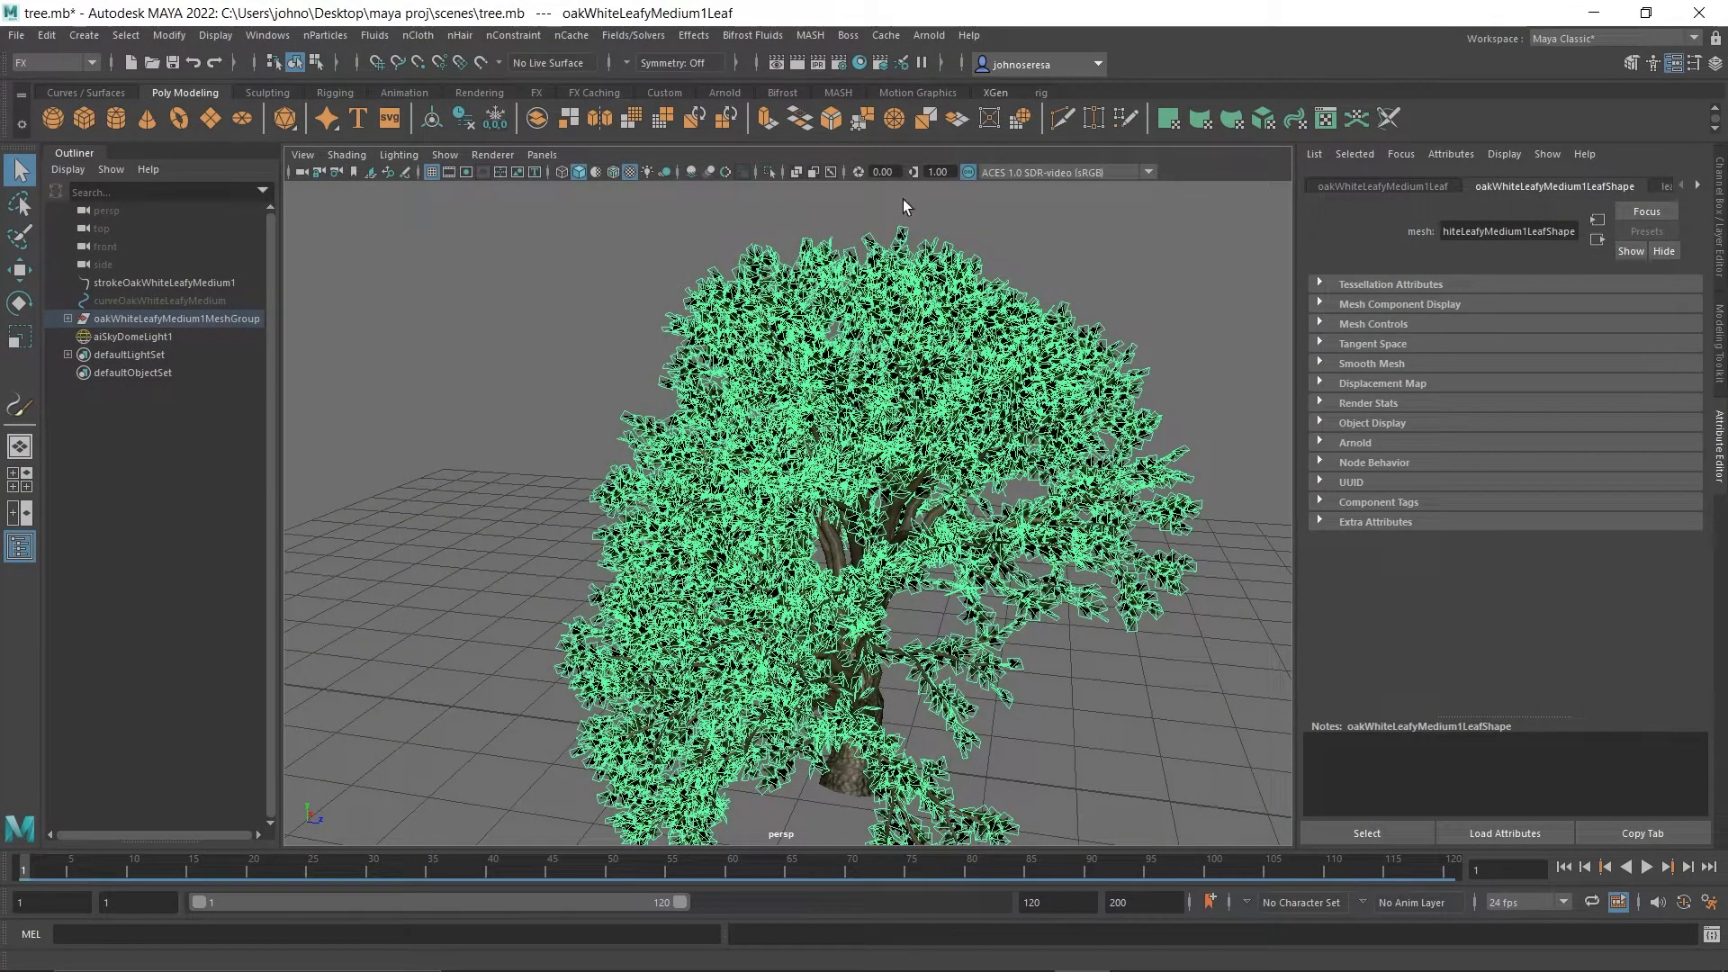
Select the trunk mesh, render a close-up of it to check the bark, then close the render window.
{"action": "left_click_drag", "start_coordinate": [979, 785], "coordinate": [621, 733], "text": "alt"}
{"action": "right_click_drag", "start_coordinate": [621, 733], "coordinate": [686, 745], "text": "alt"}
{"action": "middle_click_drag", "start_coordinate": [686, 745], "coordinate": [837, 467], "text": "alt"}
{"action": "right_click_drag", "start_coordinate": [837, 468], "coordinate": [823, 683], "text": "alt"}
{"action": "middle_click_drag", "start_coordinate": [823, 683], "coordinate": [810, 635], "text": "alt"}
{"action": "left_click", "coordinate": [791, 468]}
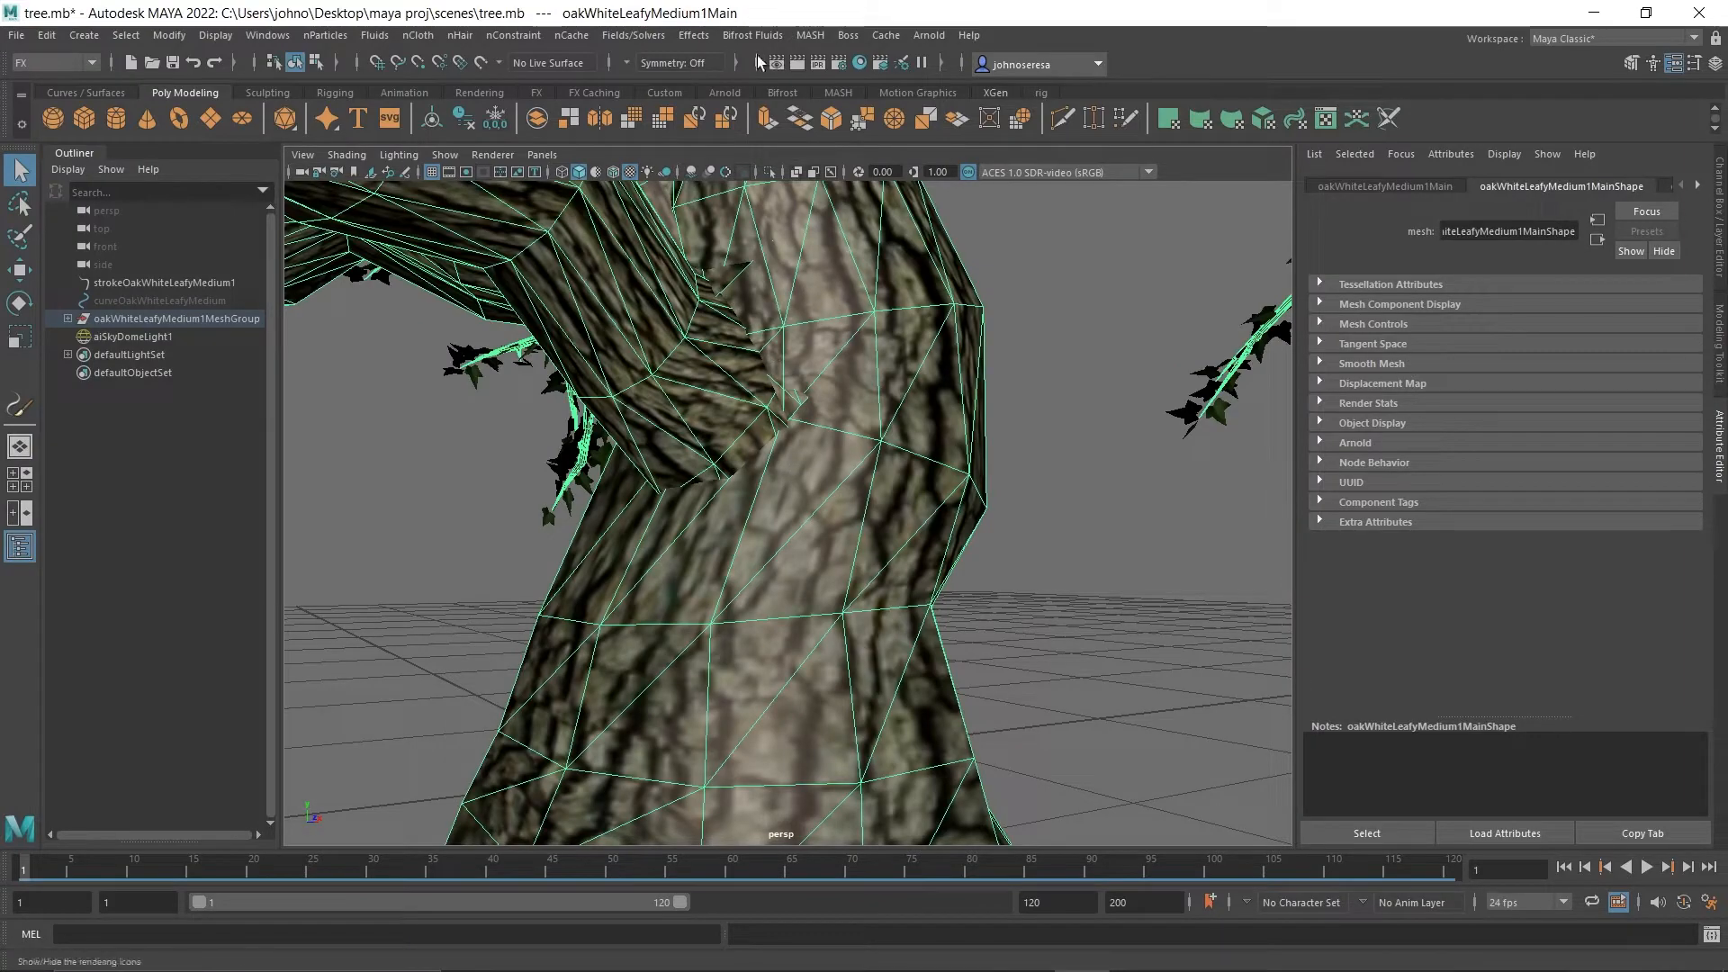
{"action": "left_click", "coordinate": [814, 64]}
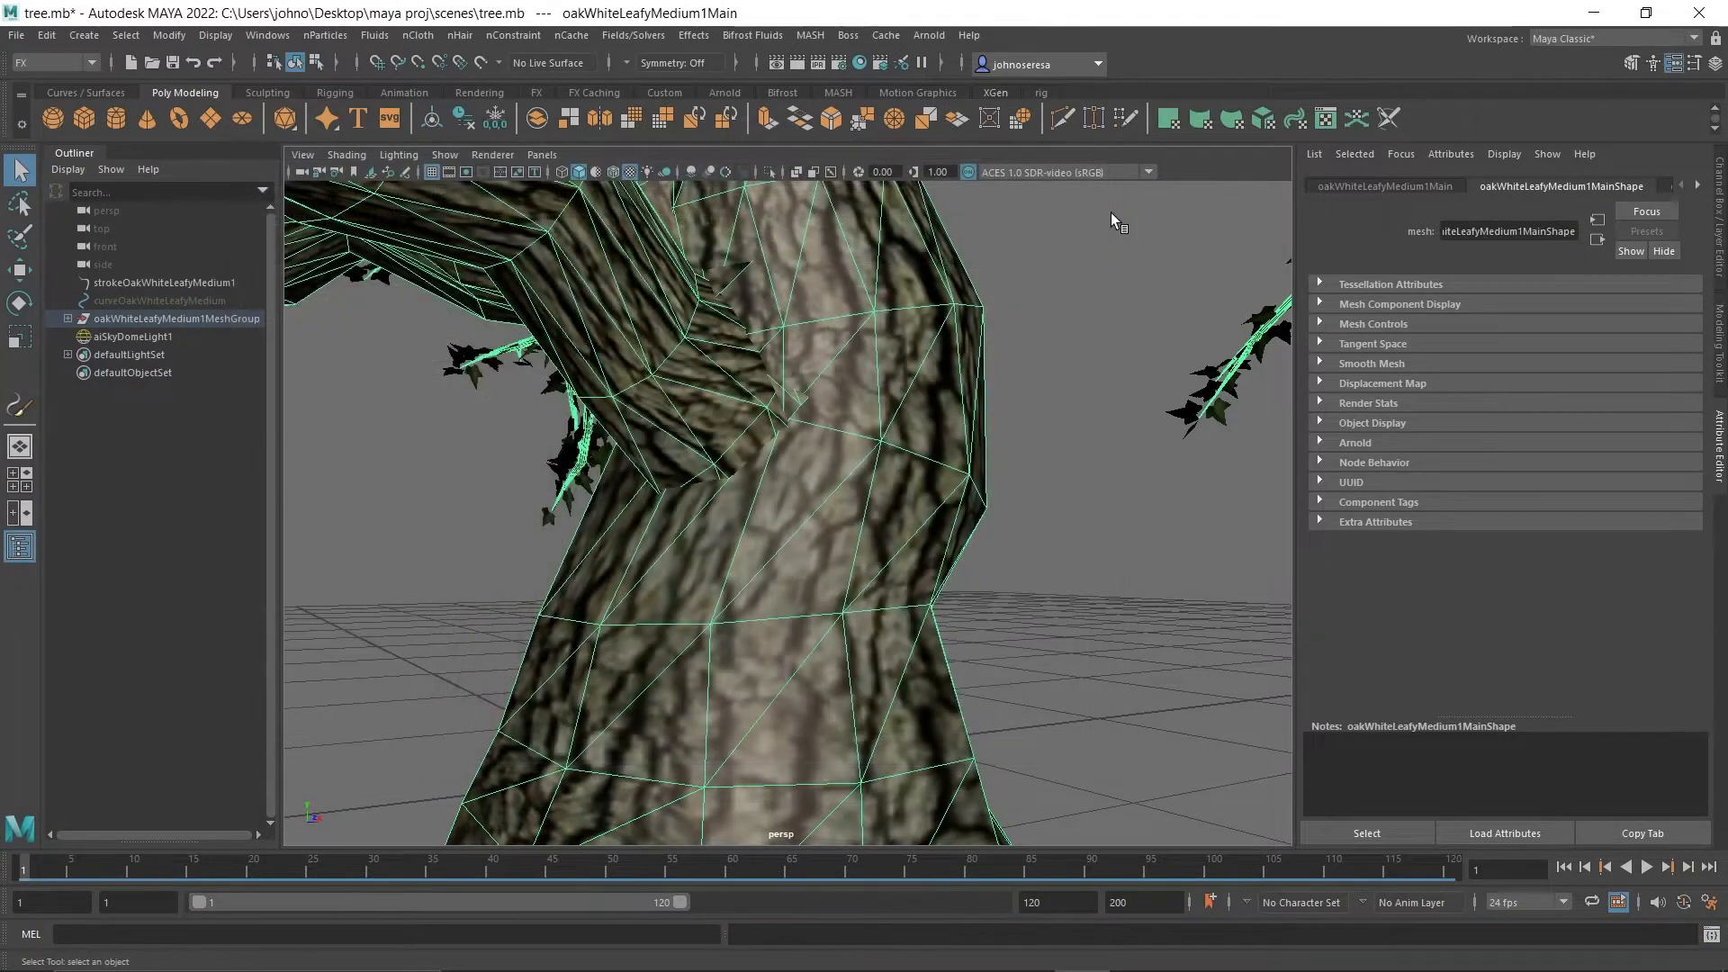
{"action": "left_click", "coordinate": [1109, 214]}
{"action": "scroll", "coordinate": [962, 536], "scroll_direction": "down", "scroll_amount": 8}
{"action": "left_click_drag", "start_coordinate": [889, 536], "coordinate": [785, 597], "text": "alt"}
{"action": "left_click", "coordinate": [737, 625]}
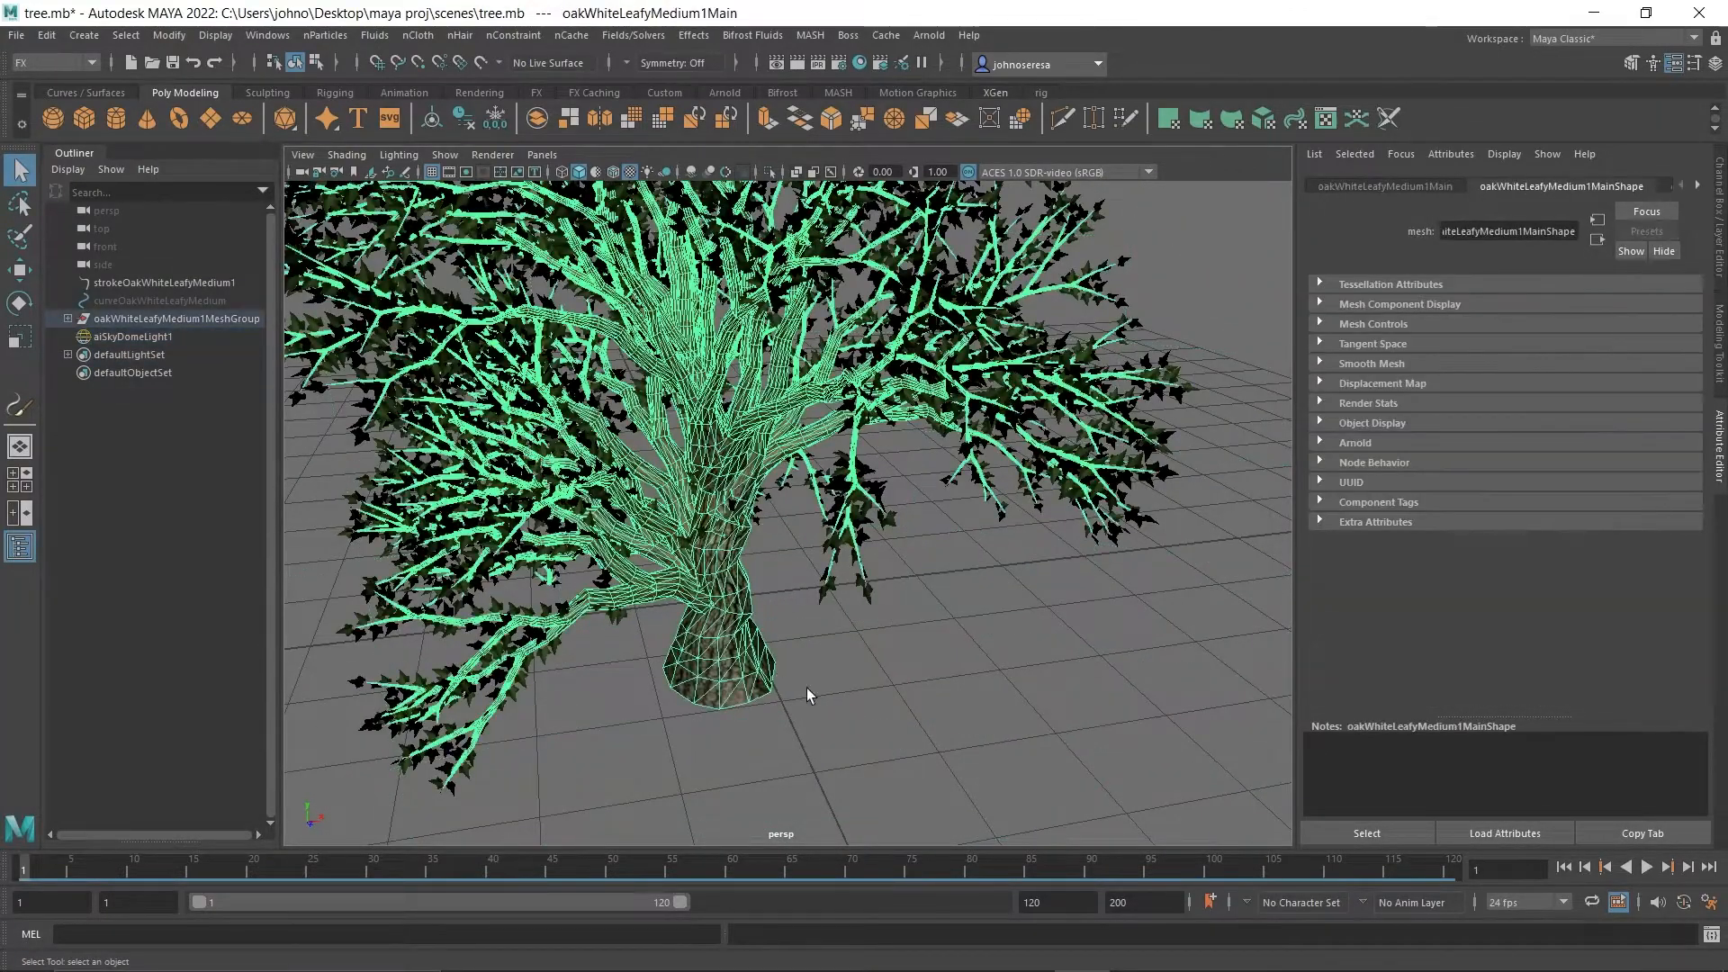
{"action": "scroll", "coordinate": [807, 695], "scroll_direction": "down", "scroll_amount": 10}
{"action": "left_click_drag", "start_coordinate": [957, 552], "coordinate": [991, 570], "text": "alt"}
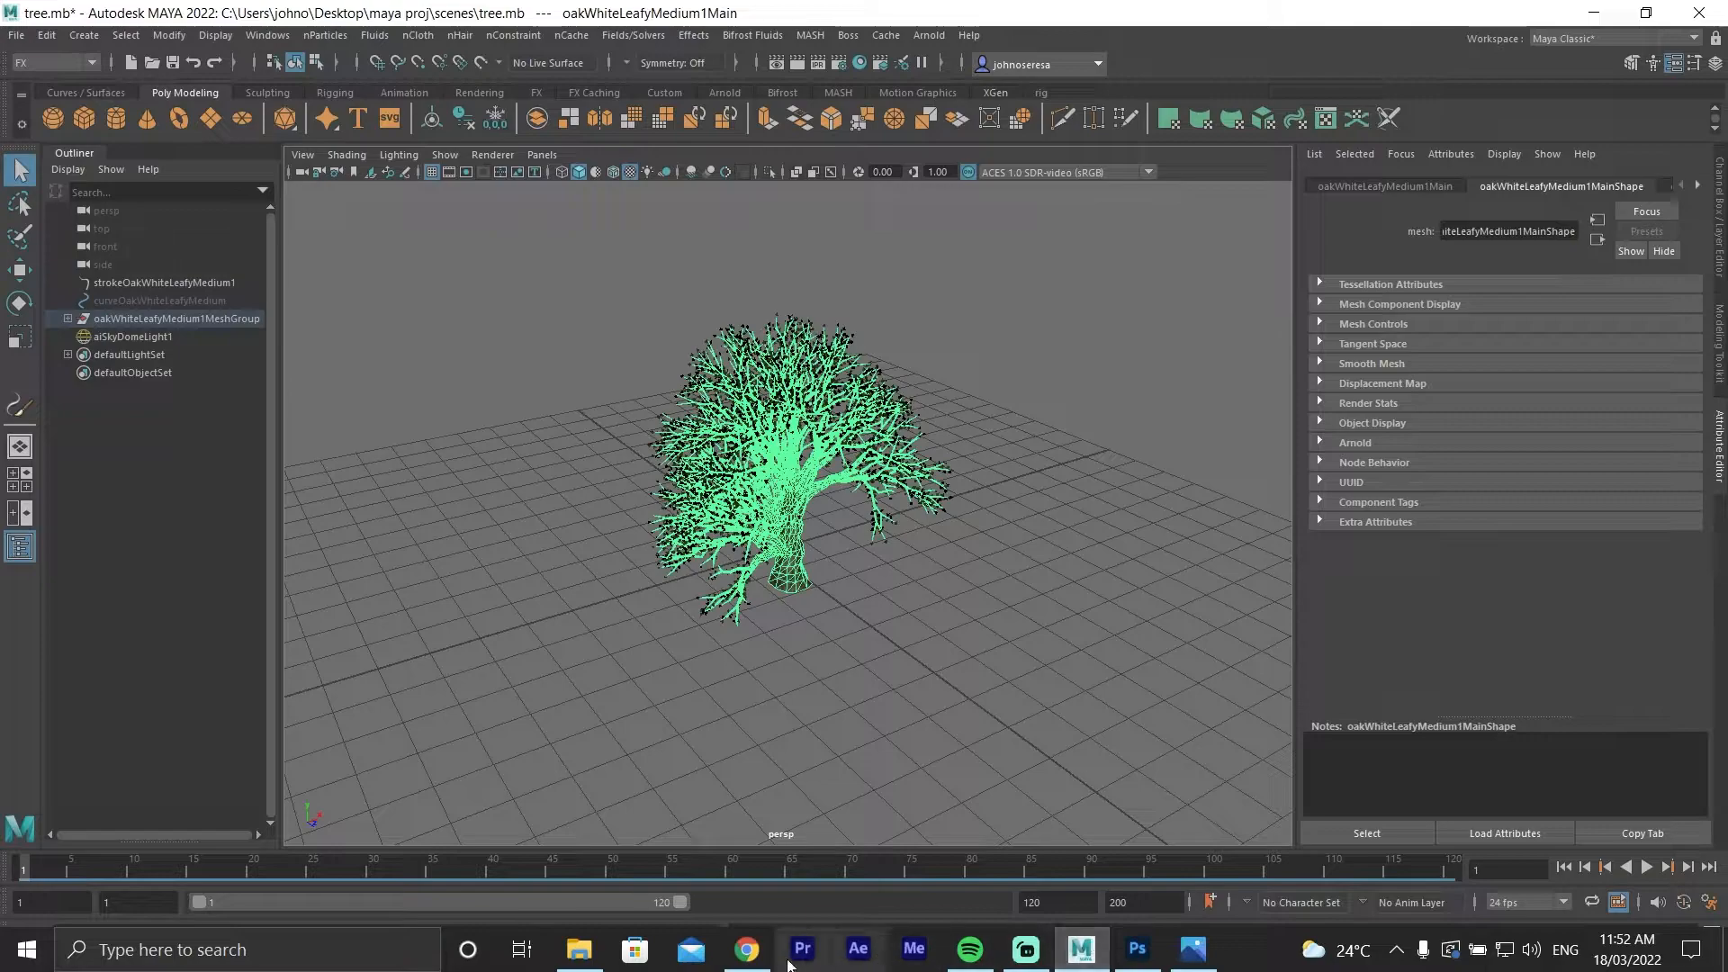
Switch to Chrome and search Google Images for "tree bark texture hd", opening the Treebark brown result from RichiePanda.
{"action": "left_click", "coordinate": [747, 950]}
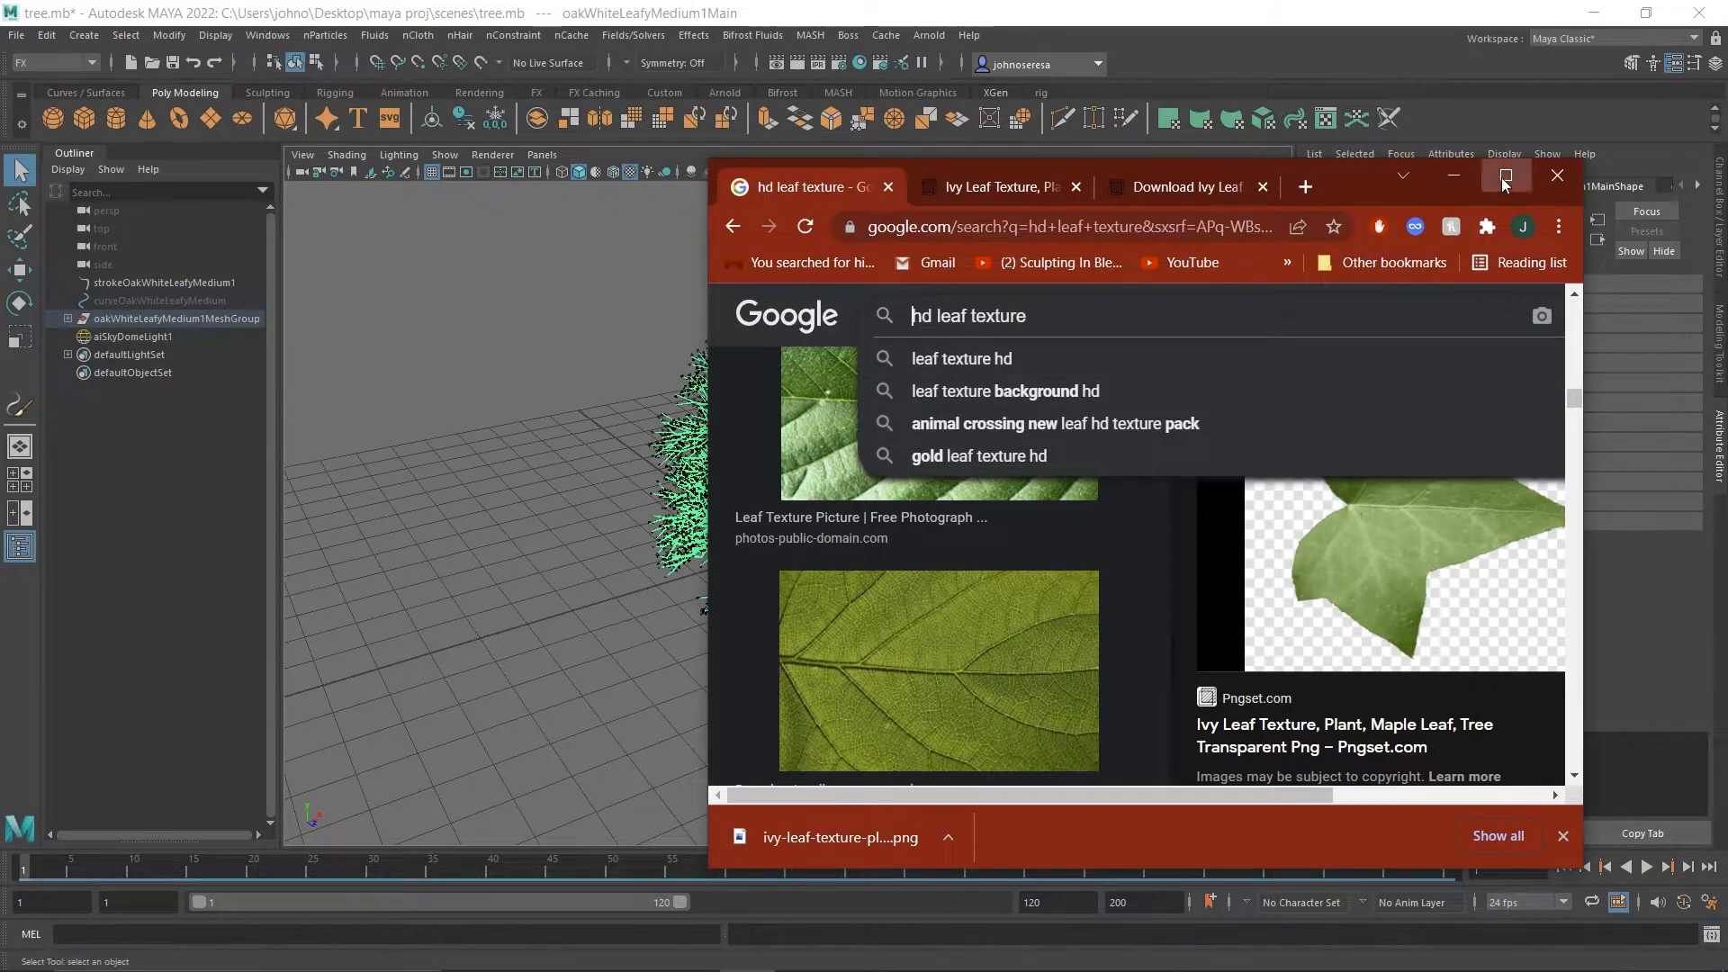
{"action": "left_click", "coordinate": [1505, 178]}
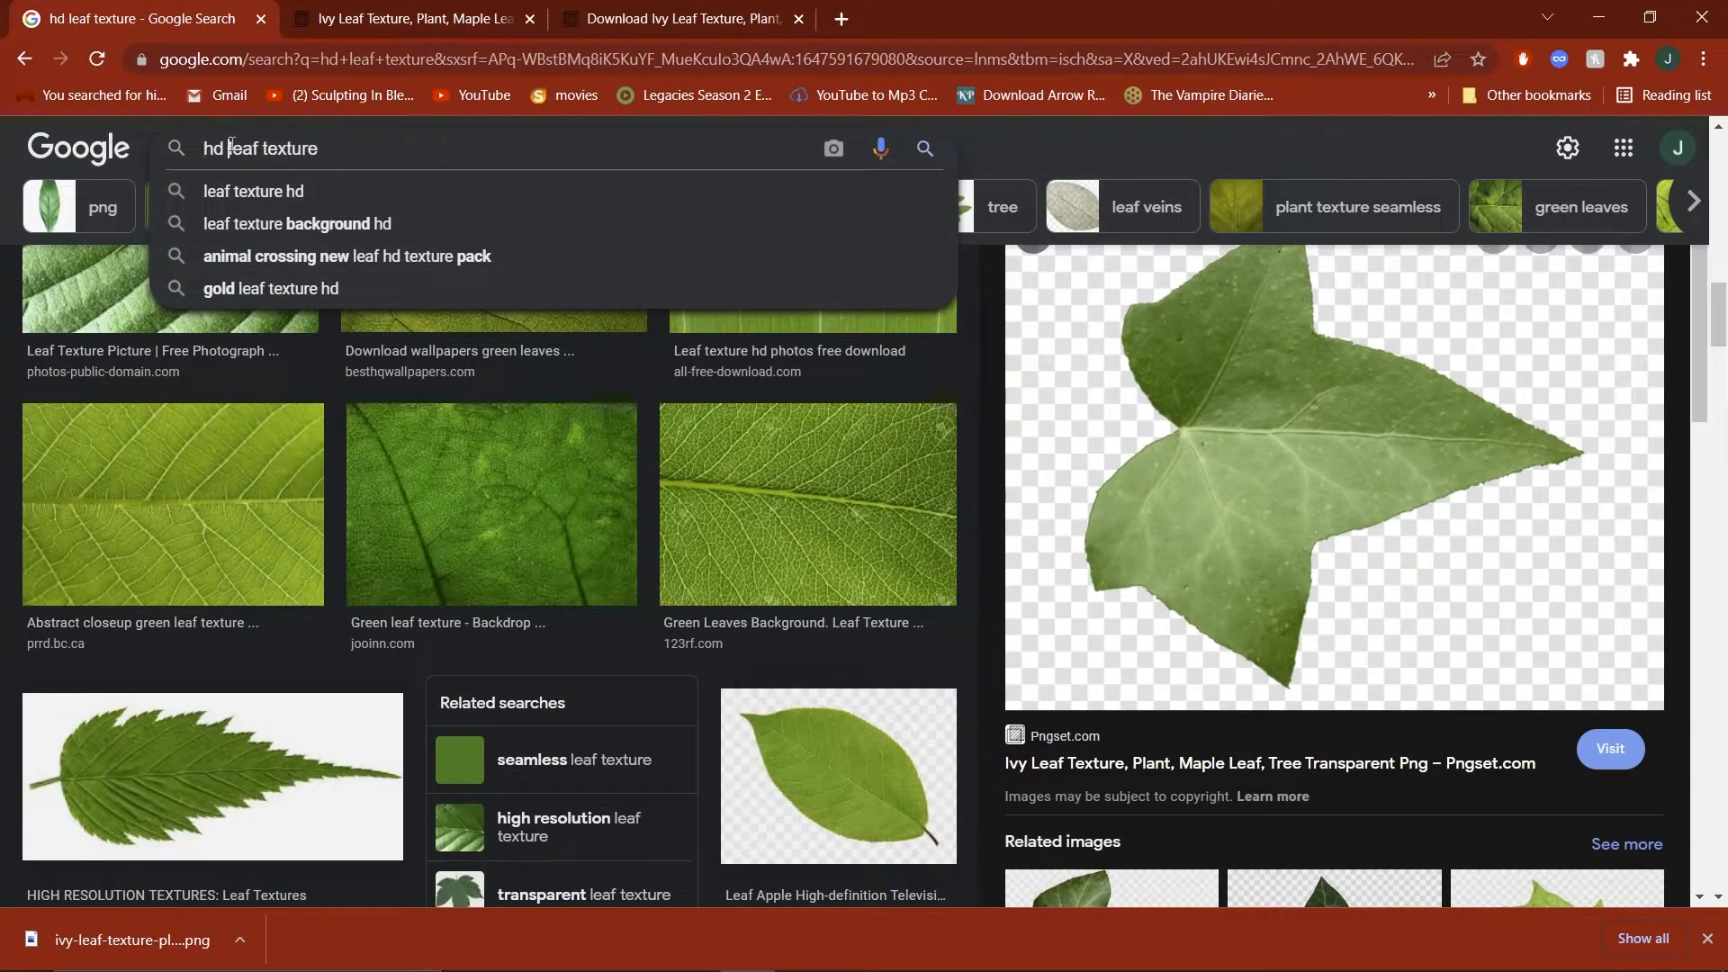
{"action": "key", "text": "BackSpace"}
{"action": "key", "text": "BackSpace"}
{"action": "key", "text": "BackSpace"}
{"action": "key", "text": "BackSpace"}
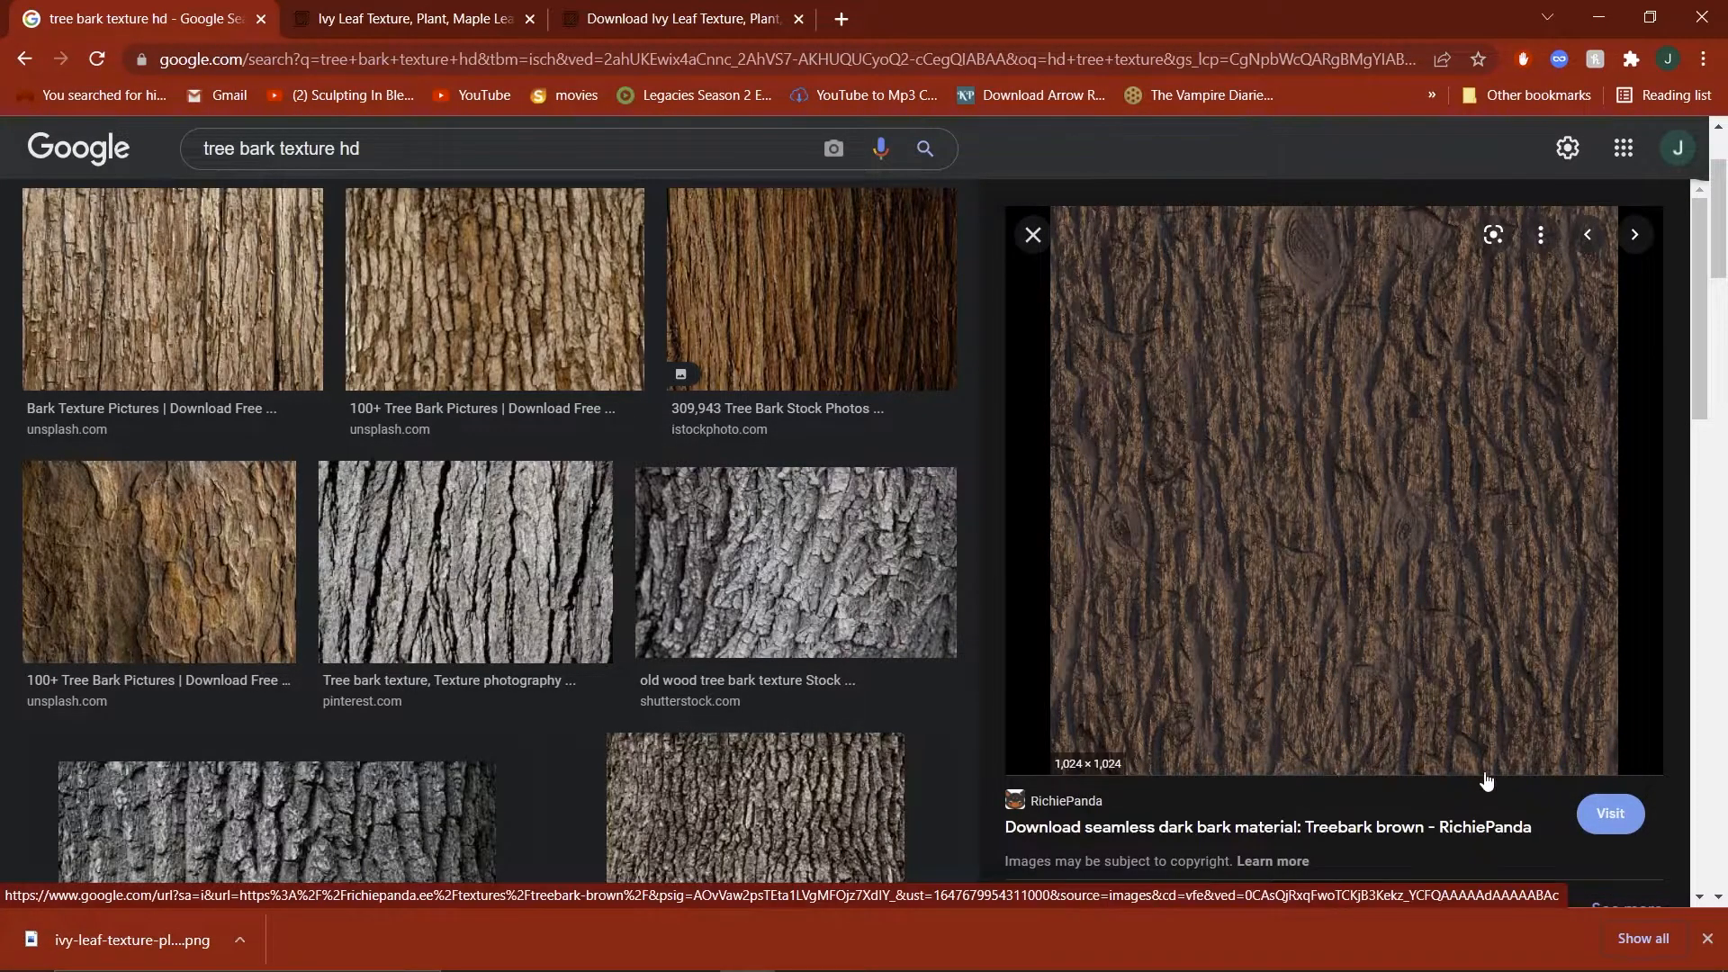
{"action": "left_click_drag", "start_coordinate": [1053, 829], "coordinate": [1177, 841]}
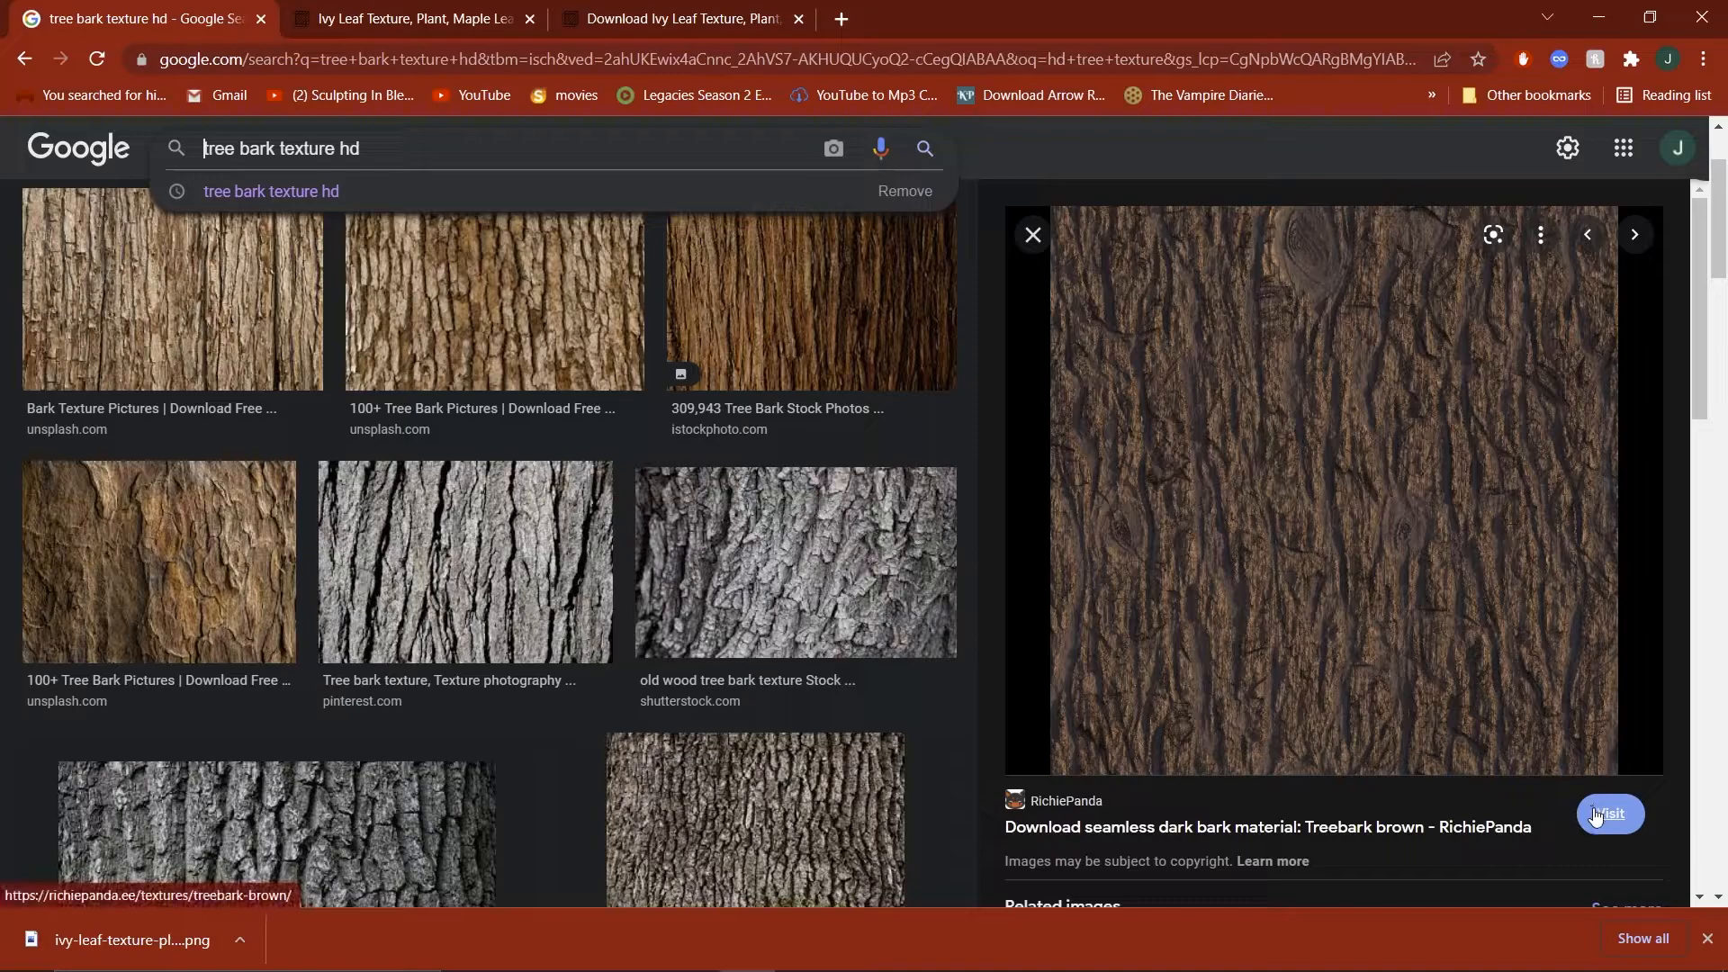
Place the brown bark image from the browser in the sourceimages folder of maya proj as bark_baked.png.
{"action": "left_click_drag", "start_coordinate": [1358, 31], "coordinate": [1082, 195]}
{"action": "left_click", "coordinate": [1594, 13]}
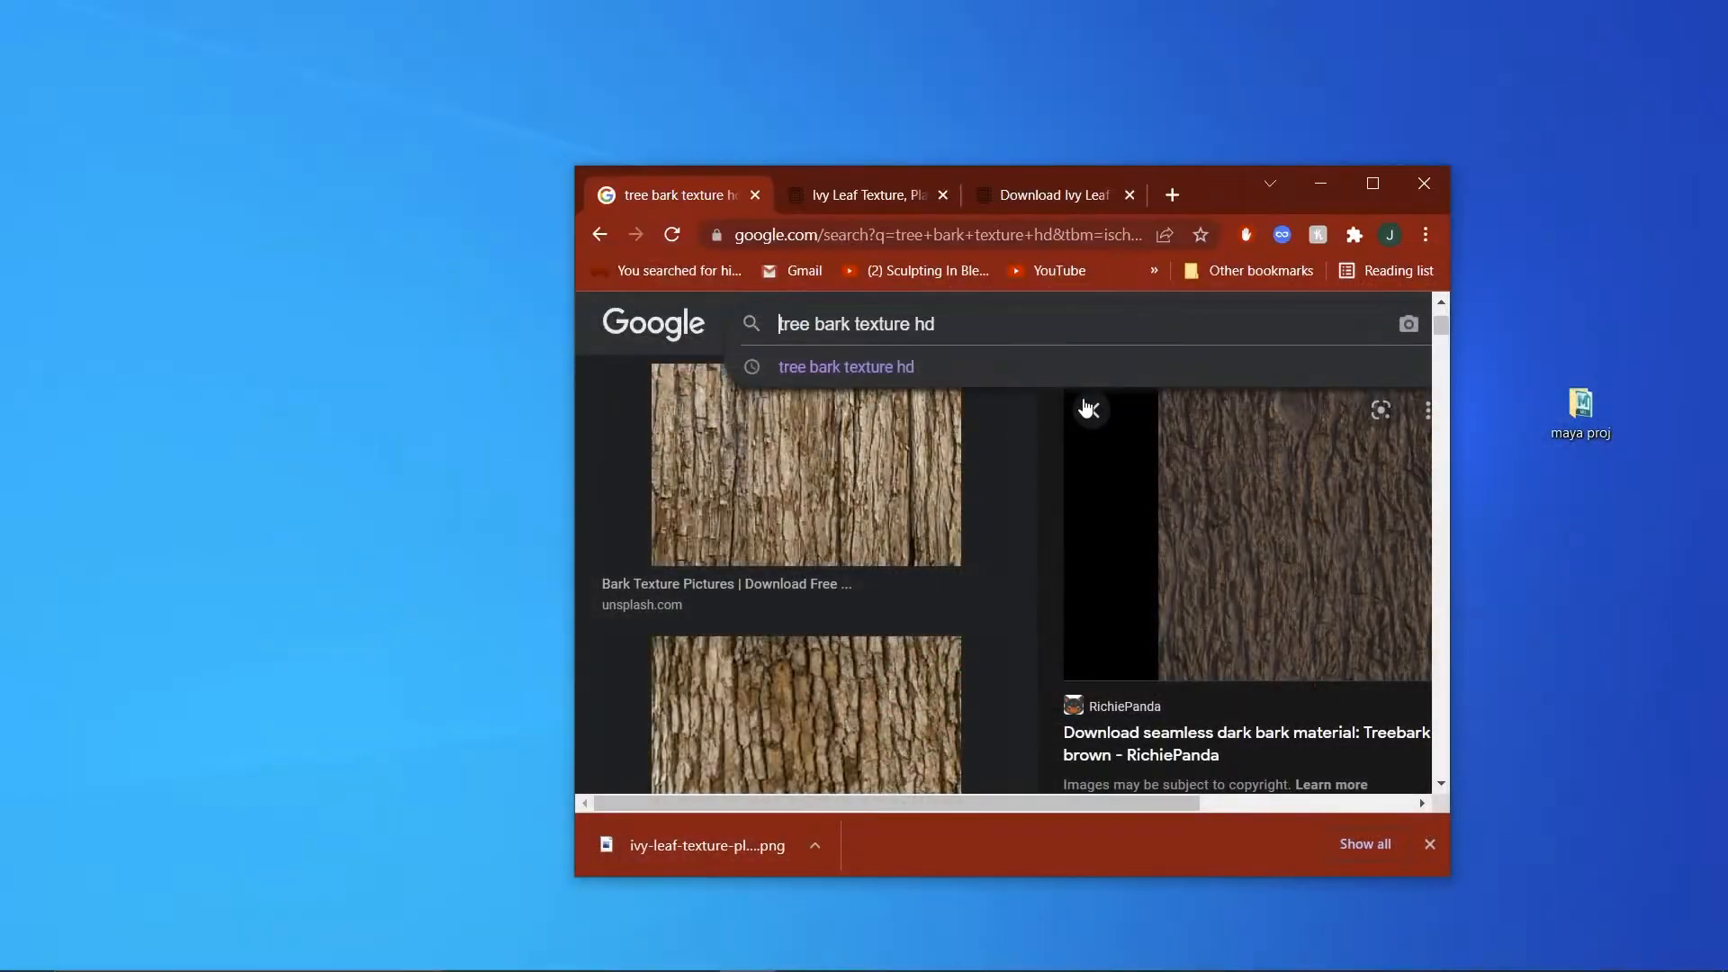
{"action": "double_click", "coordinate": [1586, 430]}
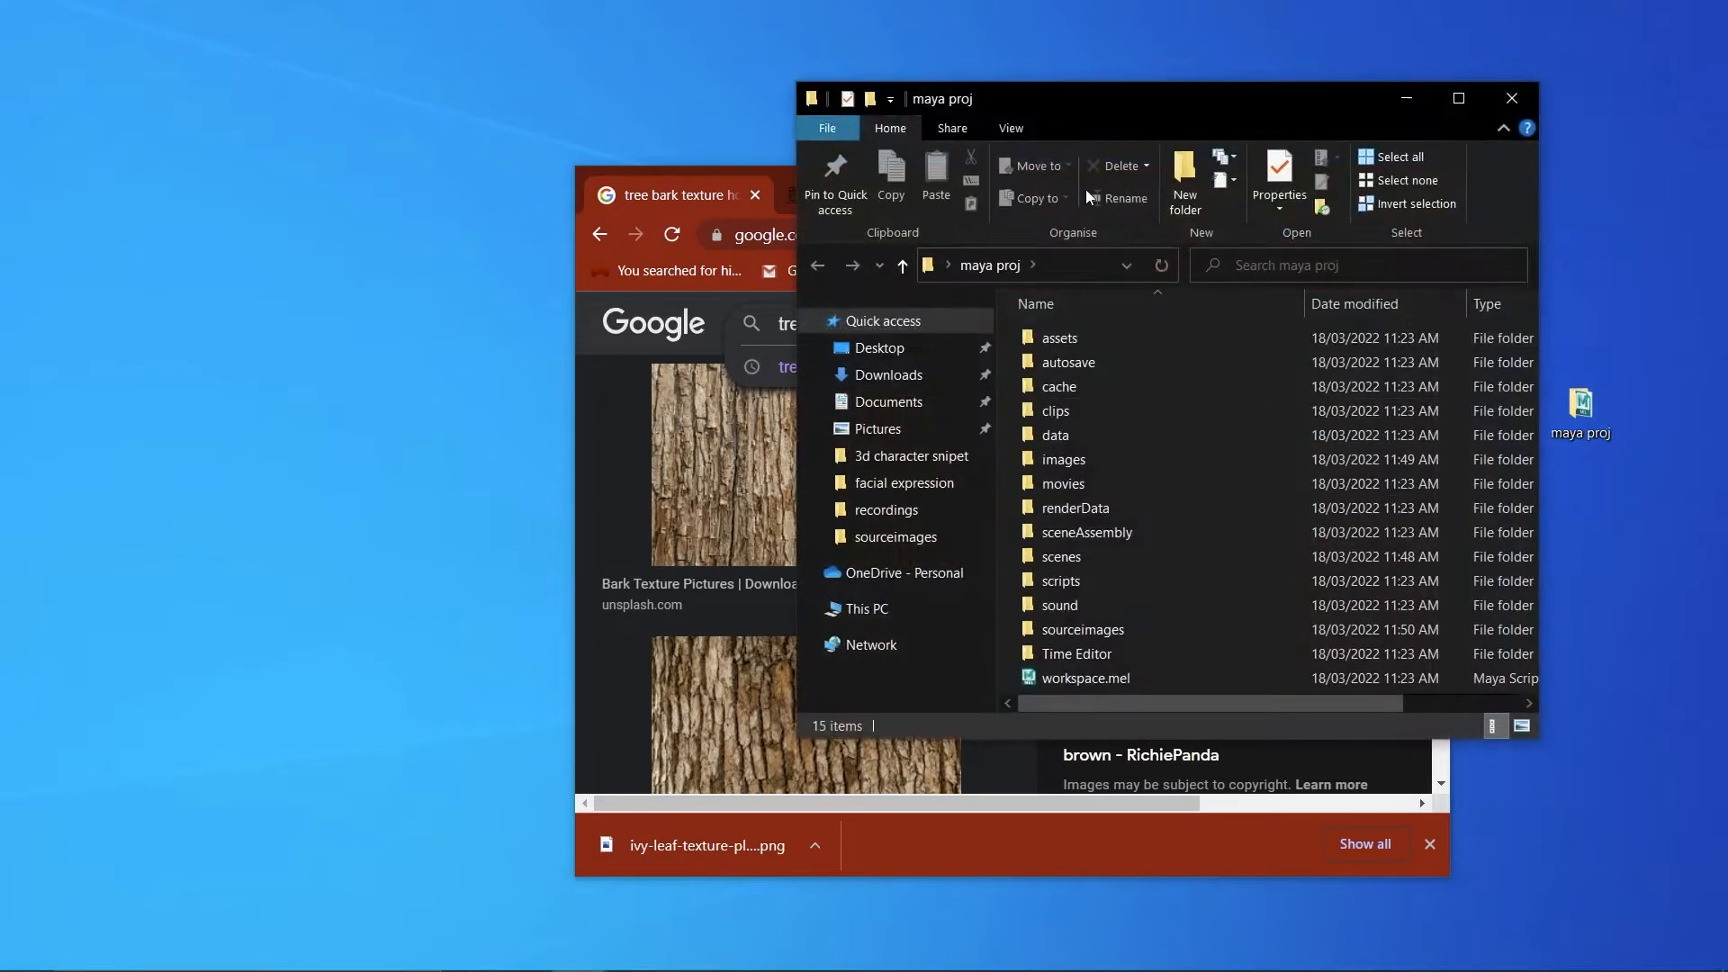
{"action": "left_click_drag", "start_coordinate": [731, 174], "coordinate": [334, 123]}
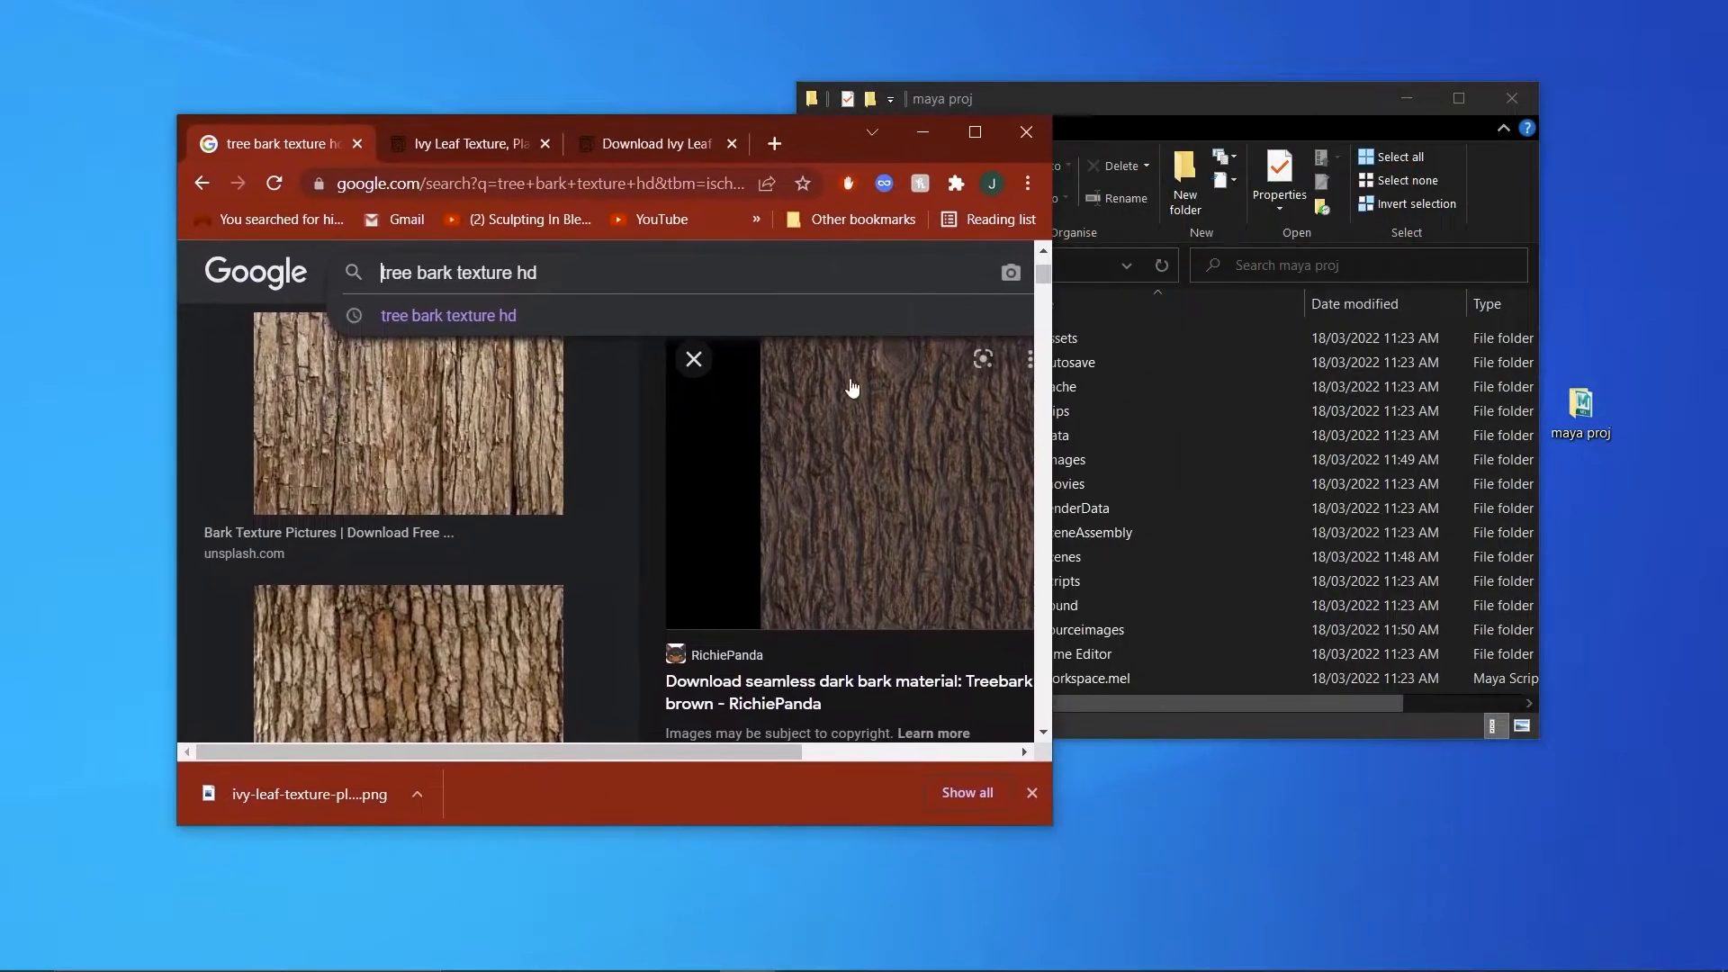
{"action": "left_click_drag", "start_coordinate": [1217, 116], "coordinate": [1405, 122]}
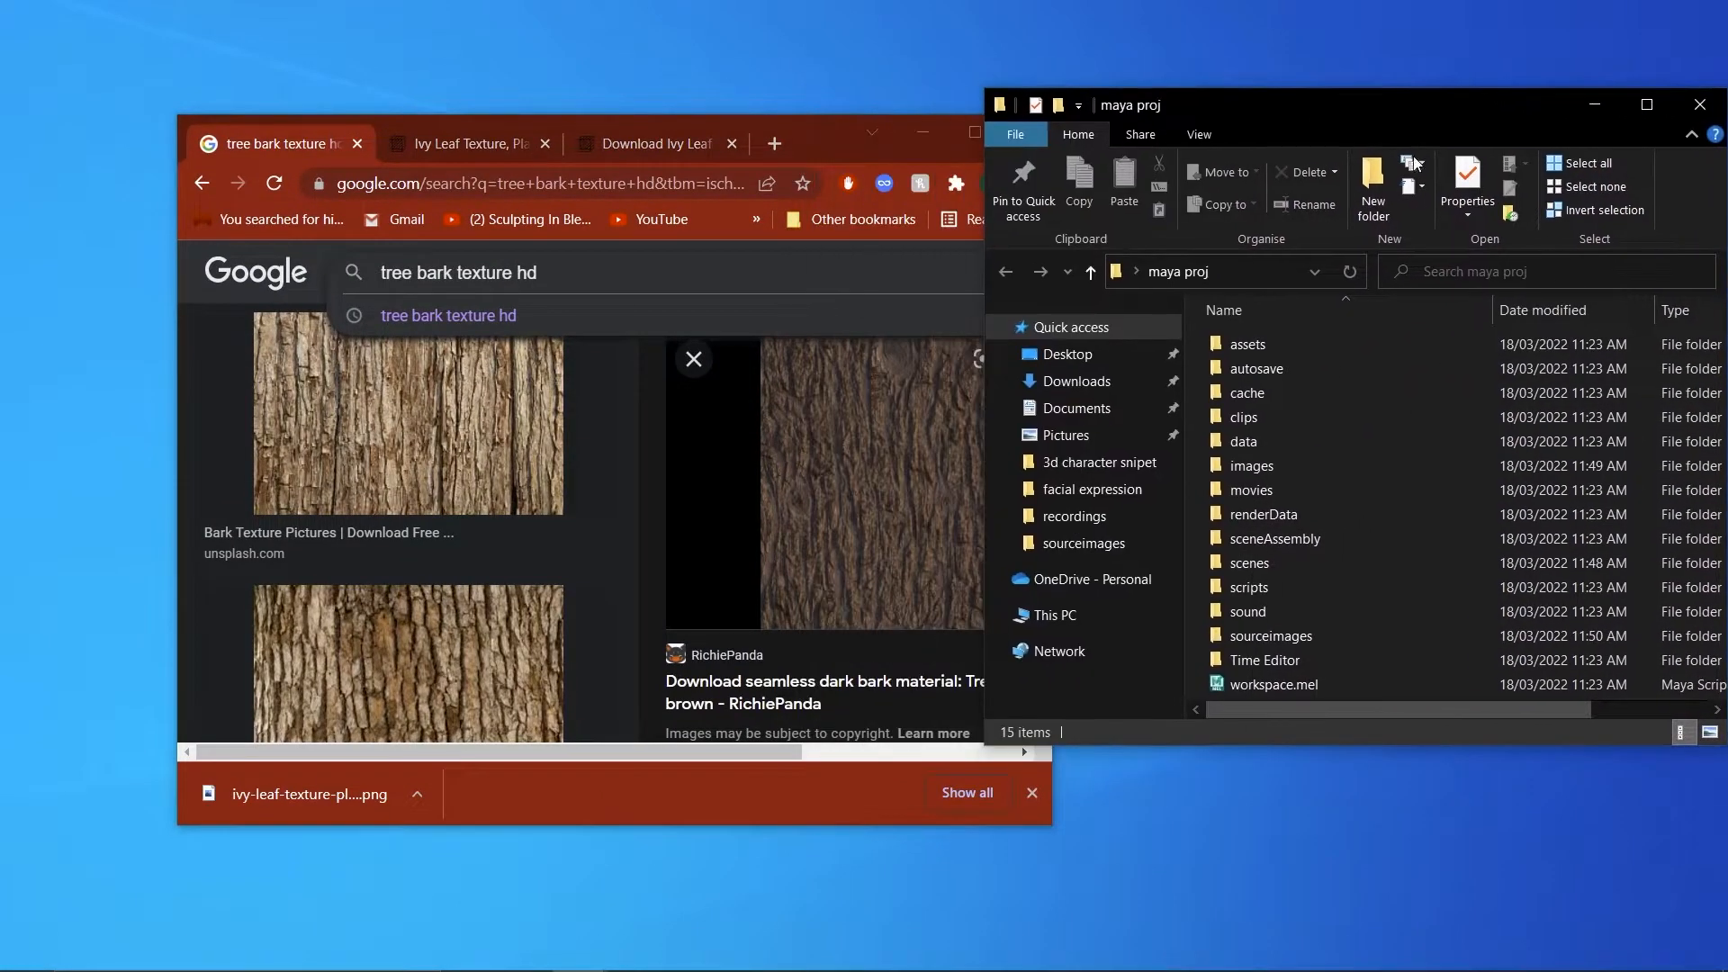
{"action": "double_click", "coordinate": [1335, 633]}
{"action": "left_click_drag", "start_coordinate": [822, 513], "coordinate": [1431, 655]}
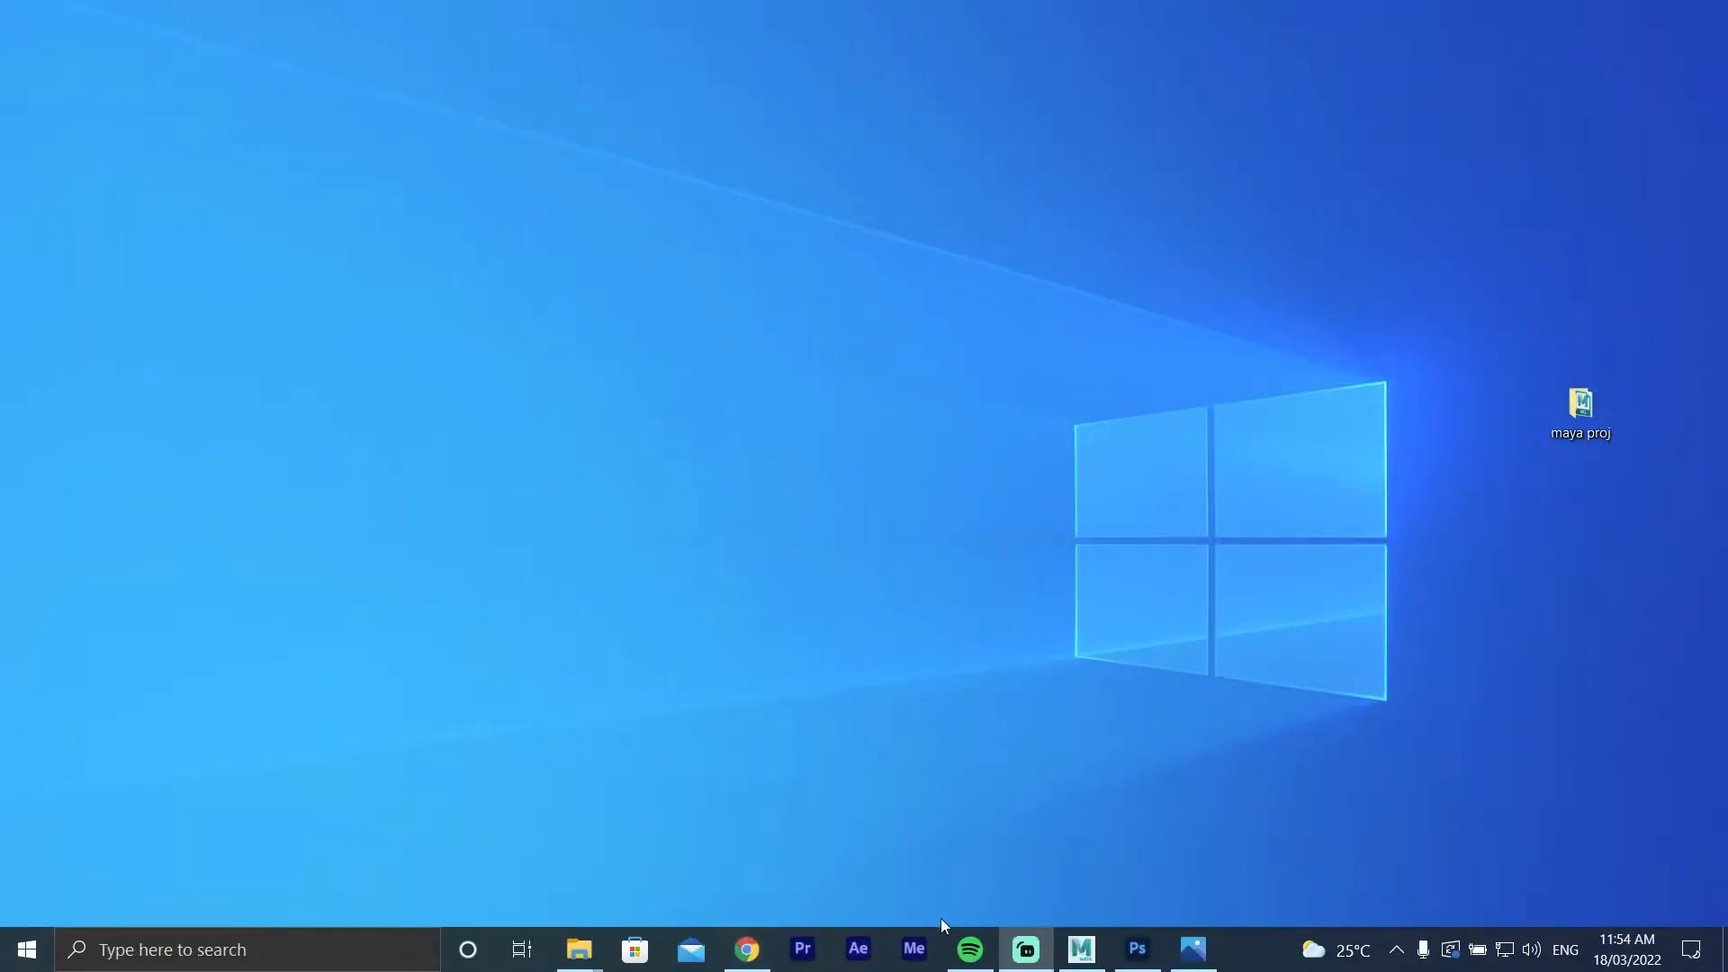
Switch back to Maya and assign a new aiStandardSurface material to the tree's trunk and branch mesh.
{"action": "left_click", "coordinate": [1080, 950]}
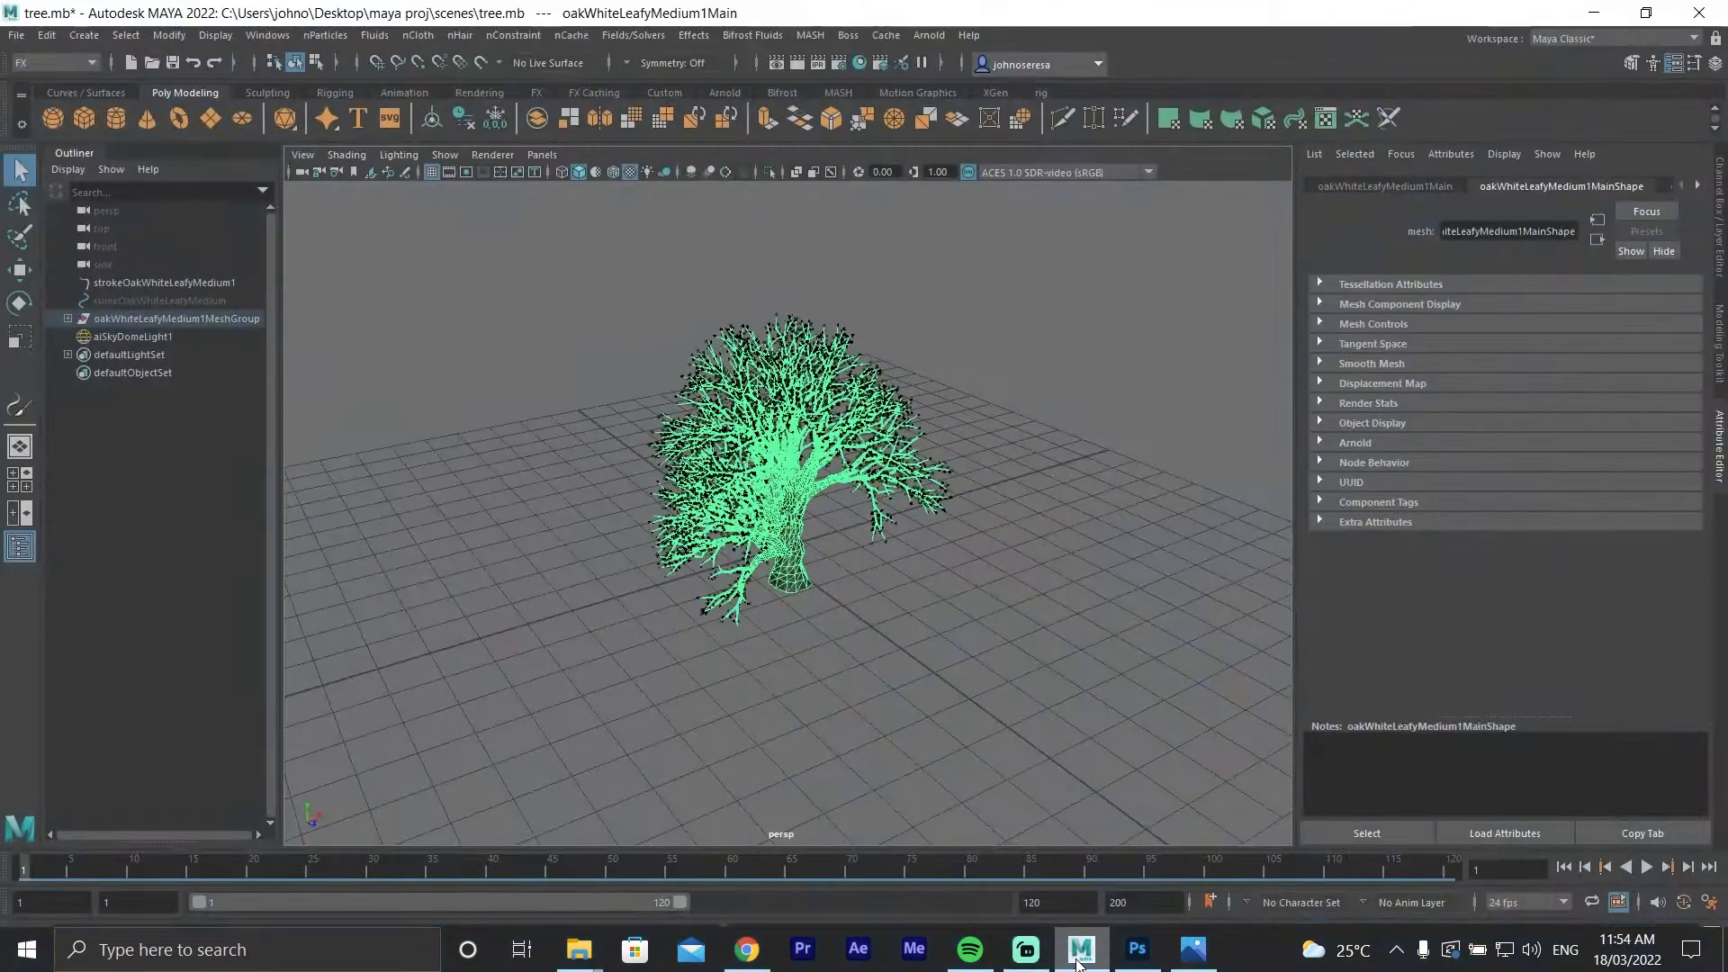
{"action": "left_click", "coordinate": [891, 673]}
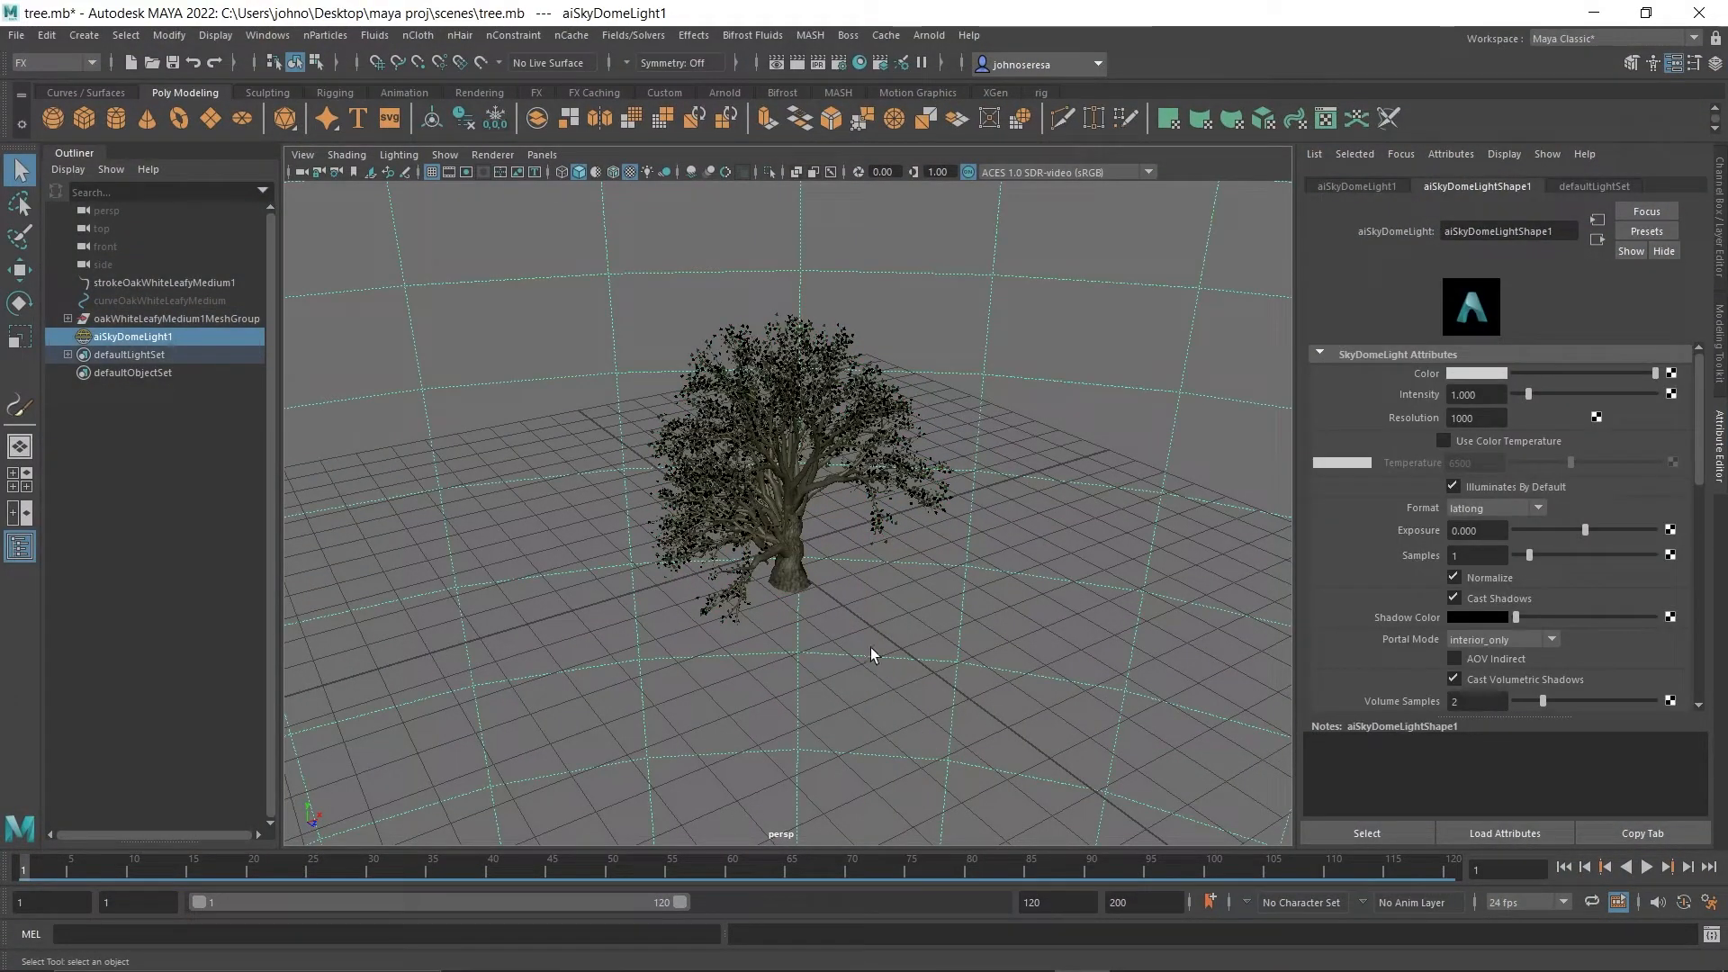
{"action": "left_click", "coordinate": [788, 558]}
{"action": "scroll", "coordinate": [869, 642], "scroll_direction": "up", "scroll_amount": 6}
{"action": "scroll", "coordinate": [866, 648], "scroll_direction": "down", "scroll_amount": 6}
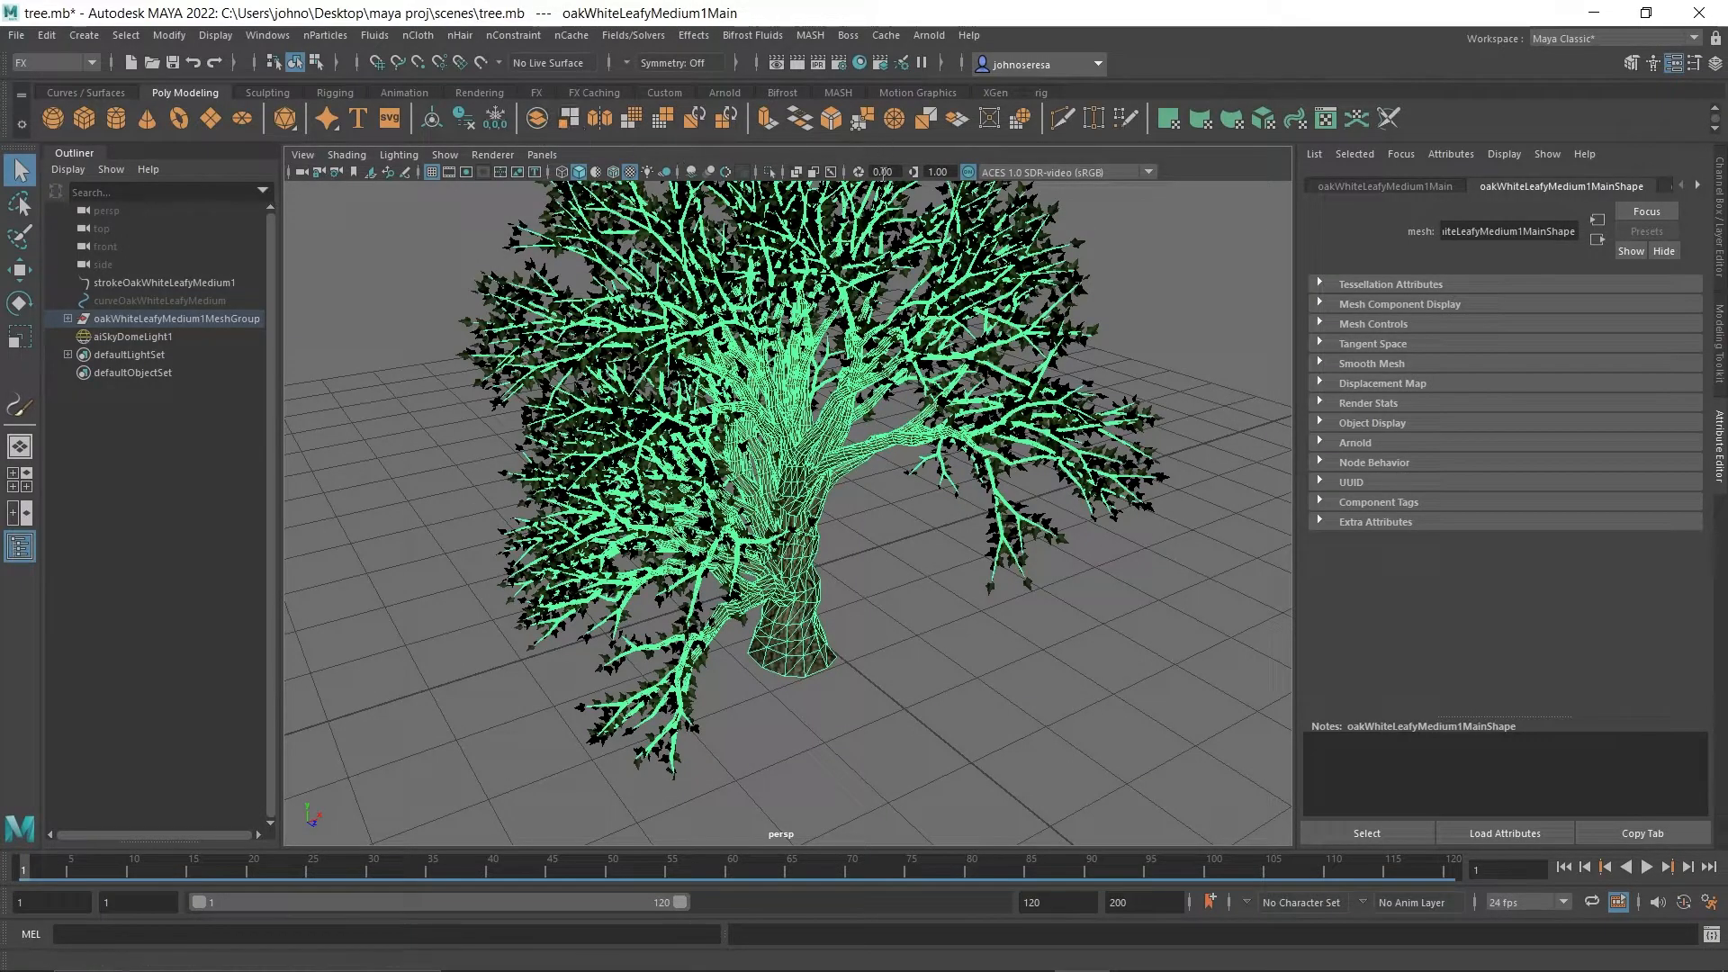
{"action": "right_click", "coordinate": [780, 599]}
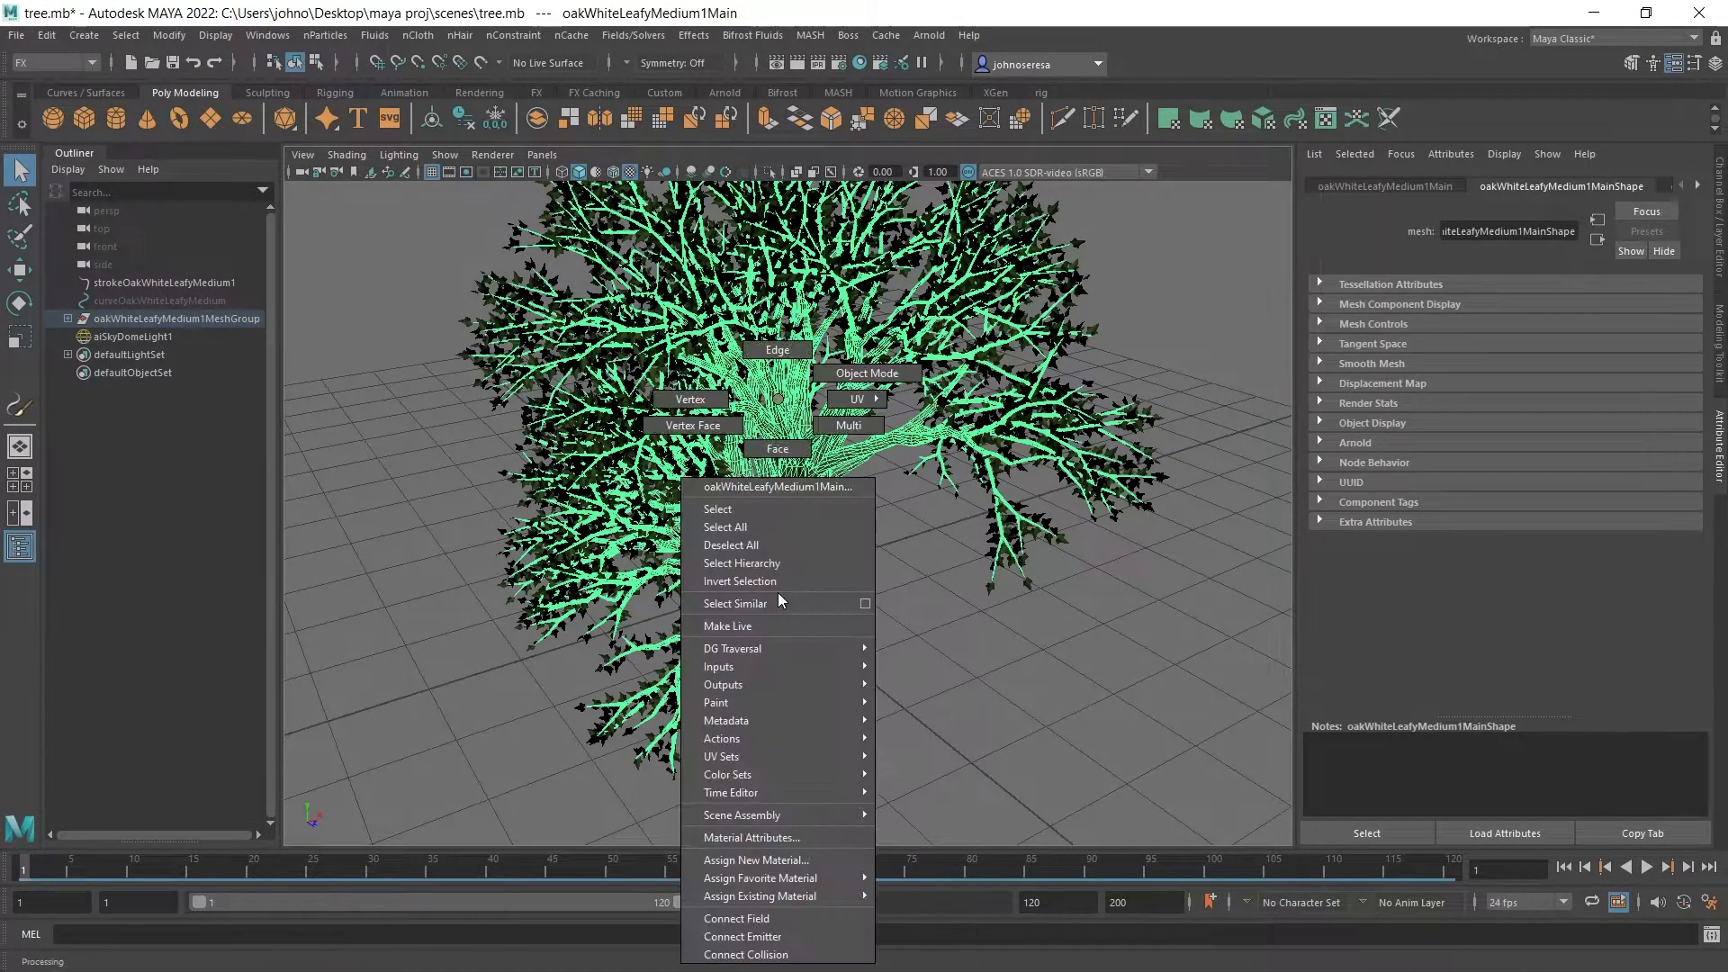
{"action": "left_click", "coordinate": [818, 863]}
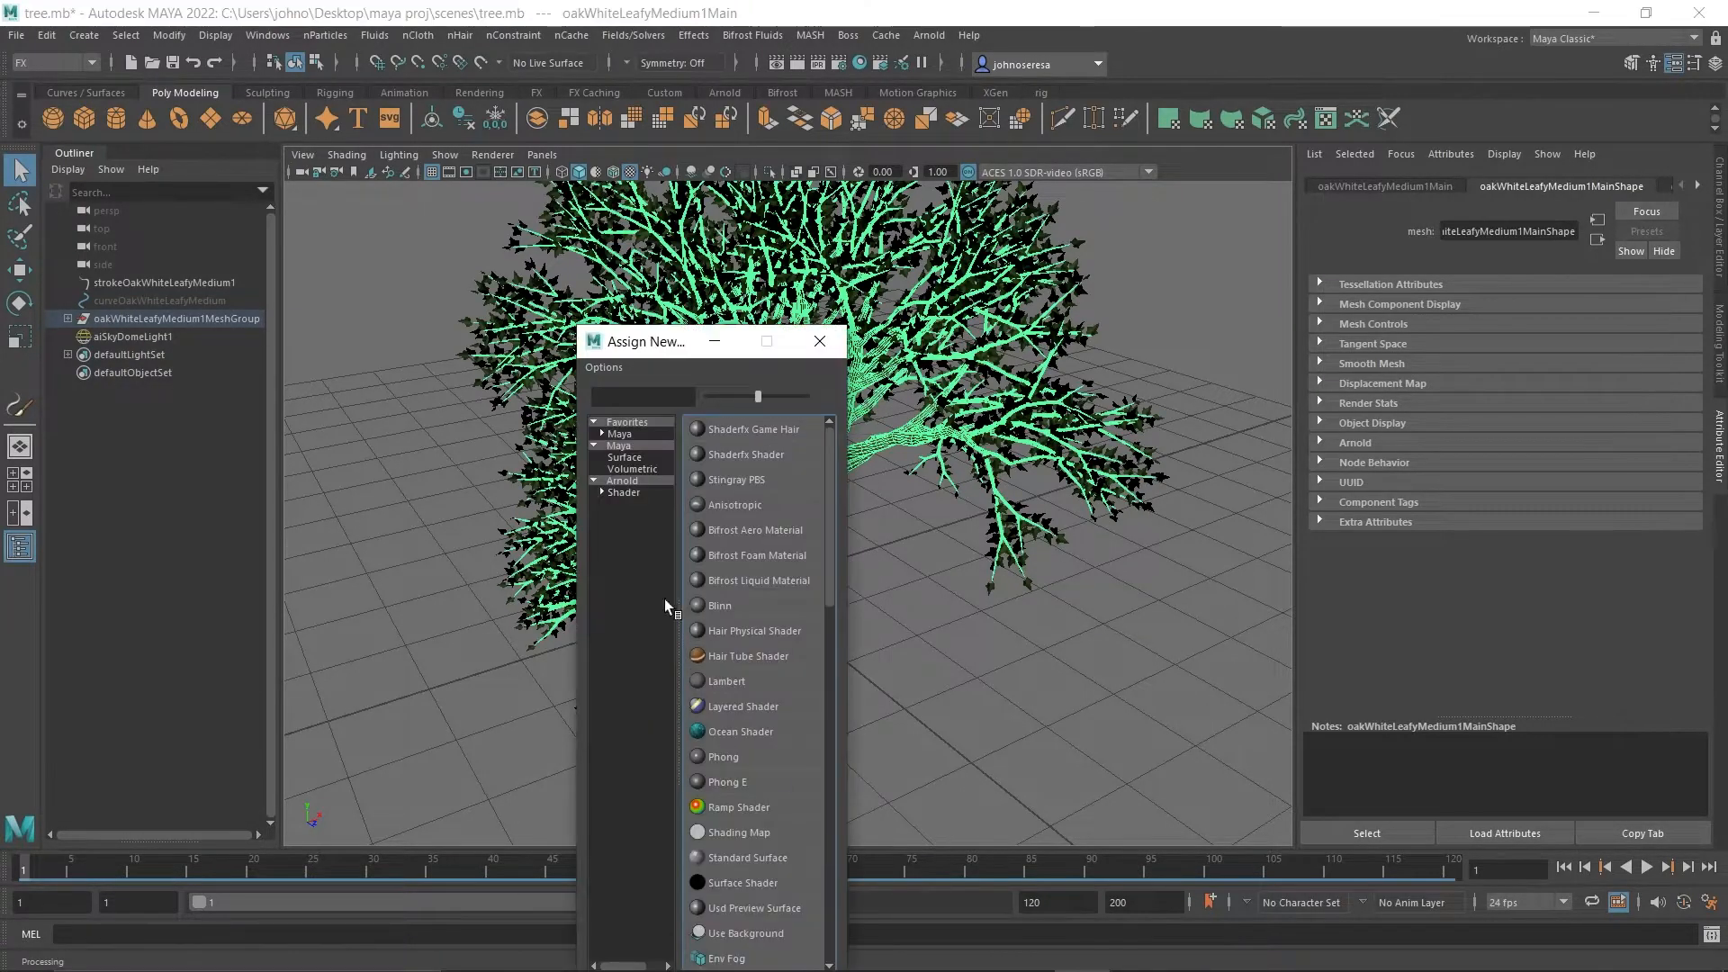
{"action": "left_click", "coordinate": [640, 491]}
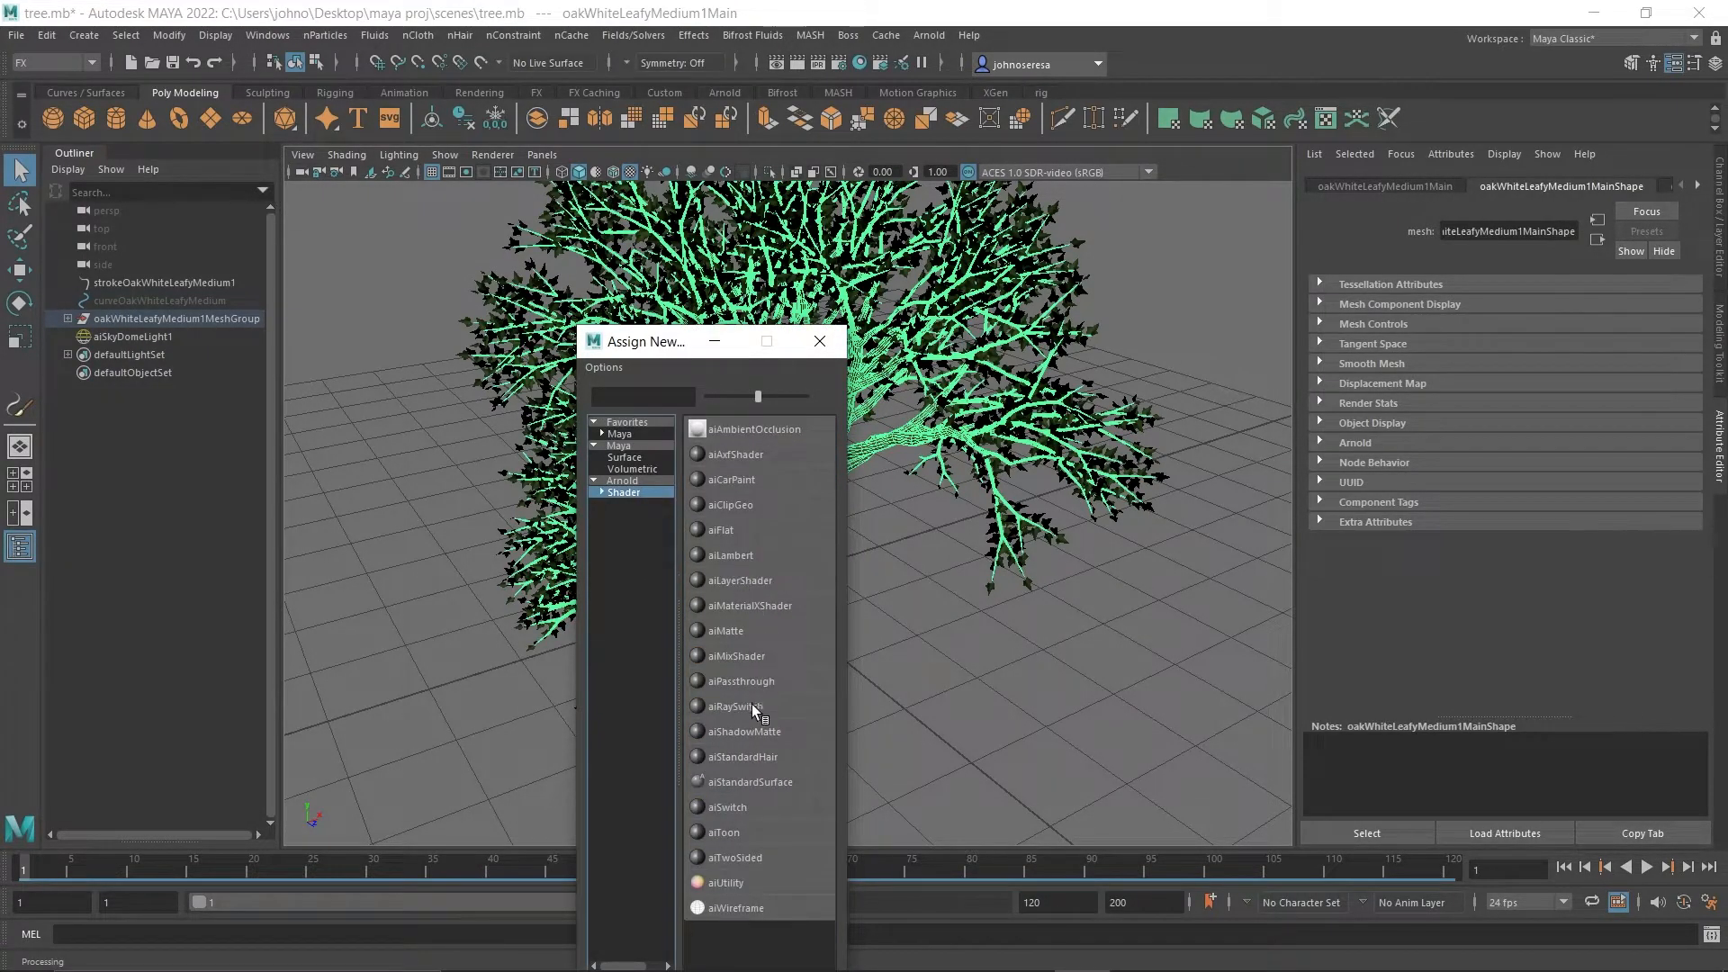
{"action": "left_click", "coordinate": [769, 783]}
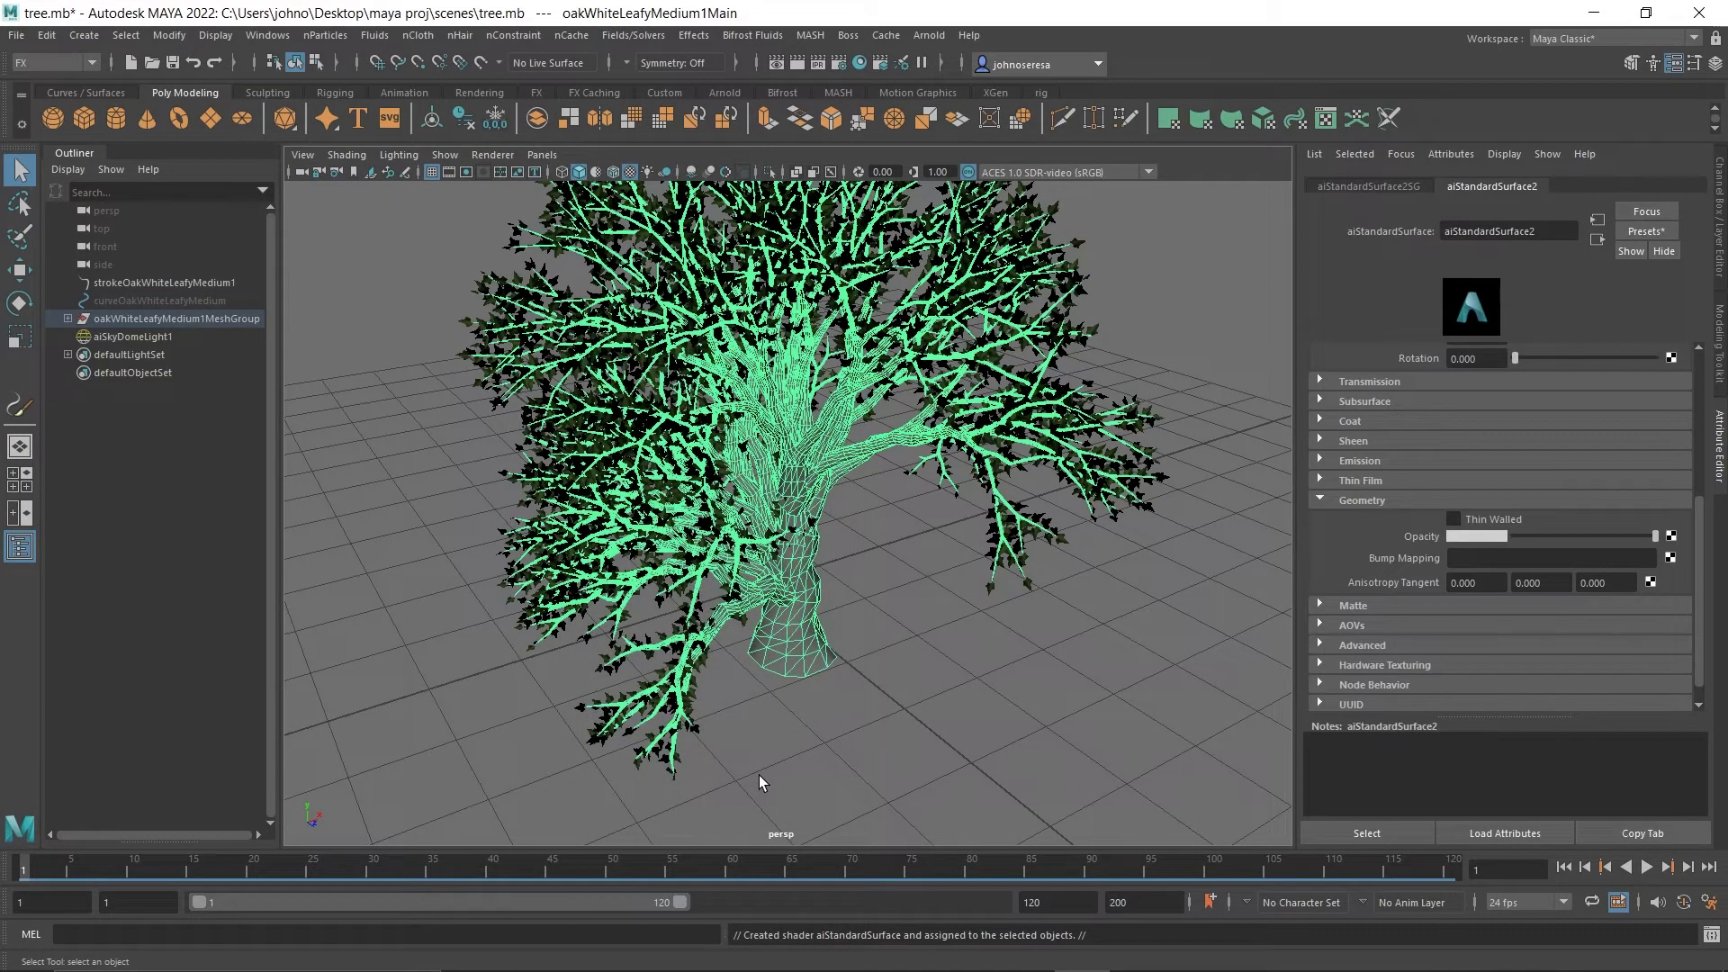
Connect a file texture to the base color of the trunk's new material.
{"action": "scroll", "coordinate": [1538, 502], "scroll_direction": "up", "scroll_amount": 5}
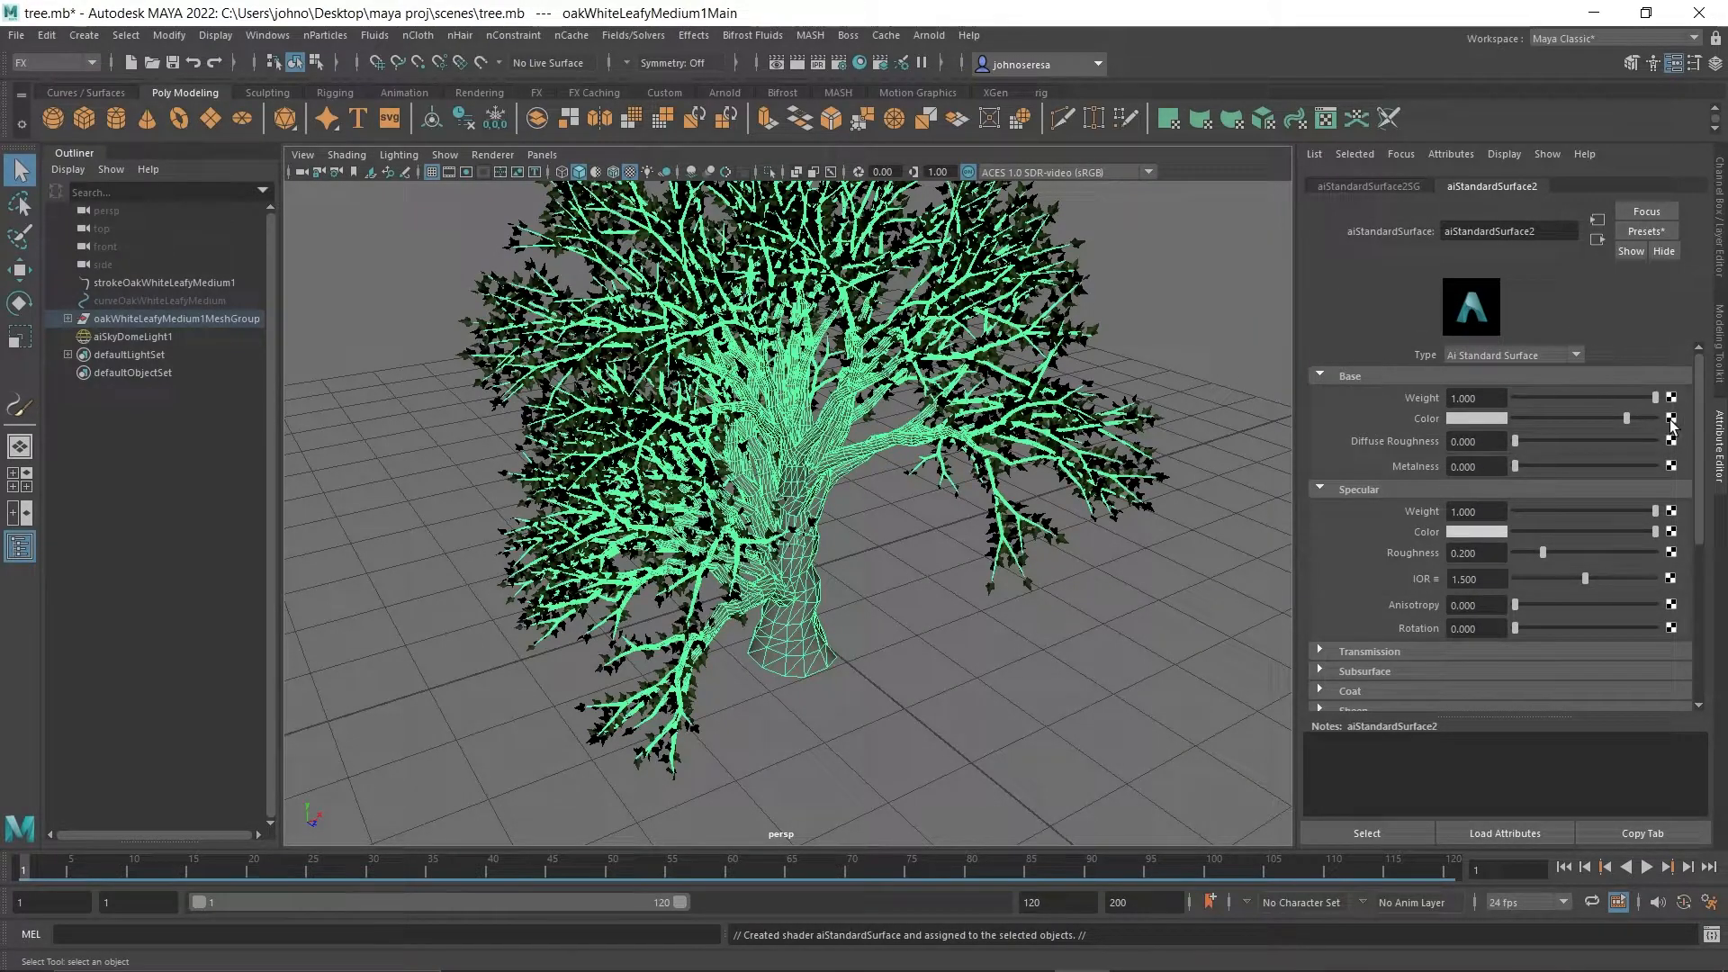
{"action": "left_click", "coordinate": [1671, 419]}
{"action": "left_click", "coordinate": [740, 502]}
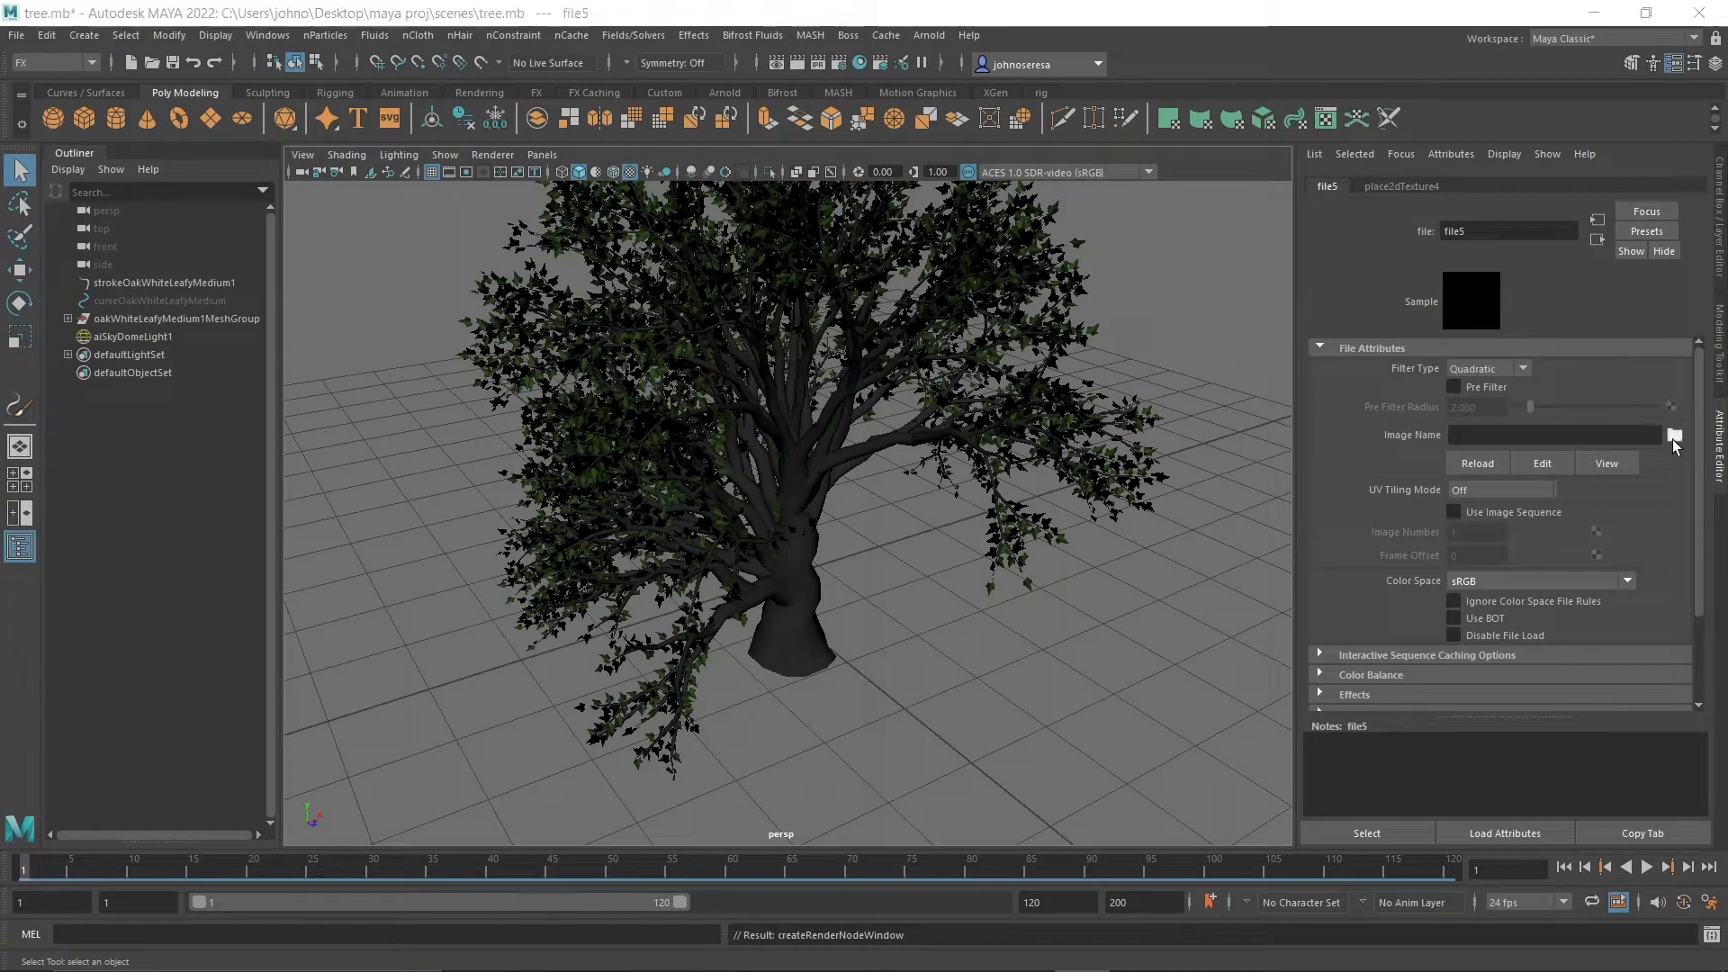
Load bark_baked.png from the sourceimages folder as the image of the bark file texture.
{"action": "left_click", "coordinate": [1675, 435]}
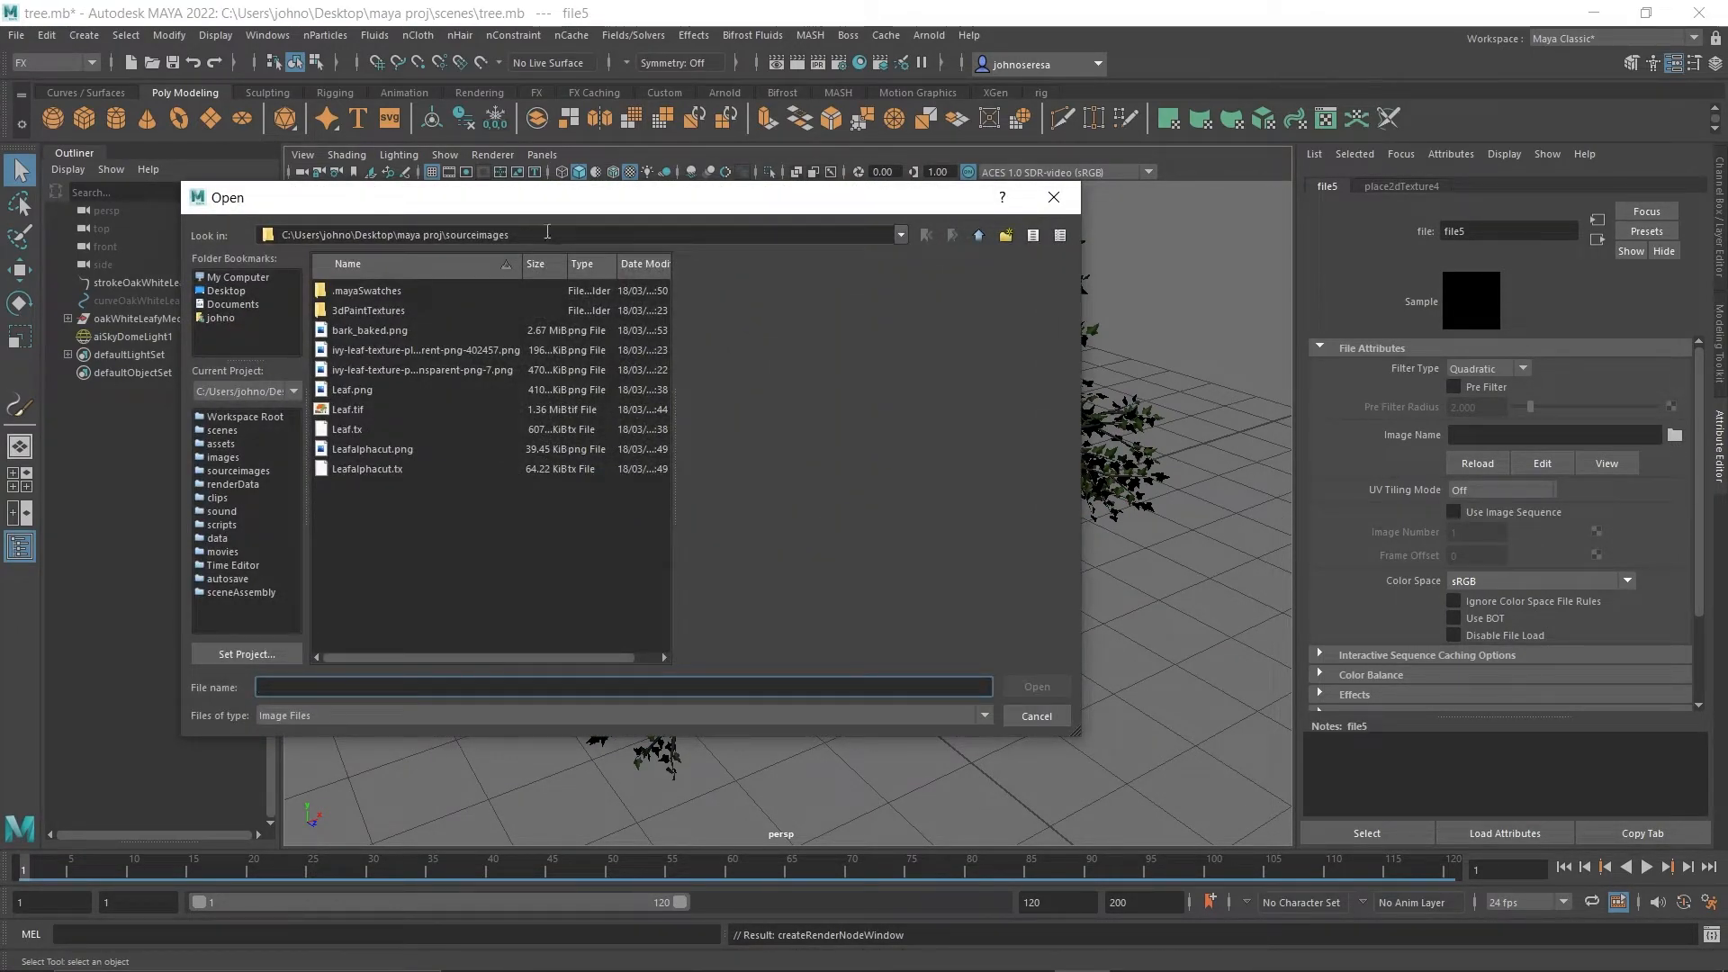
{"action": "left_click", "coordinate": [339, 389]}
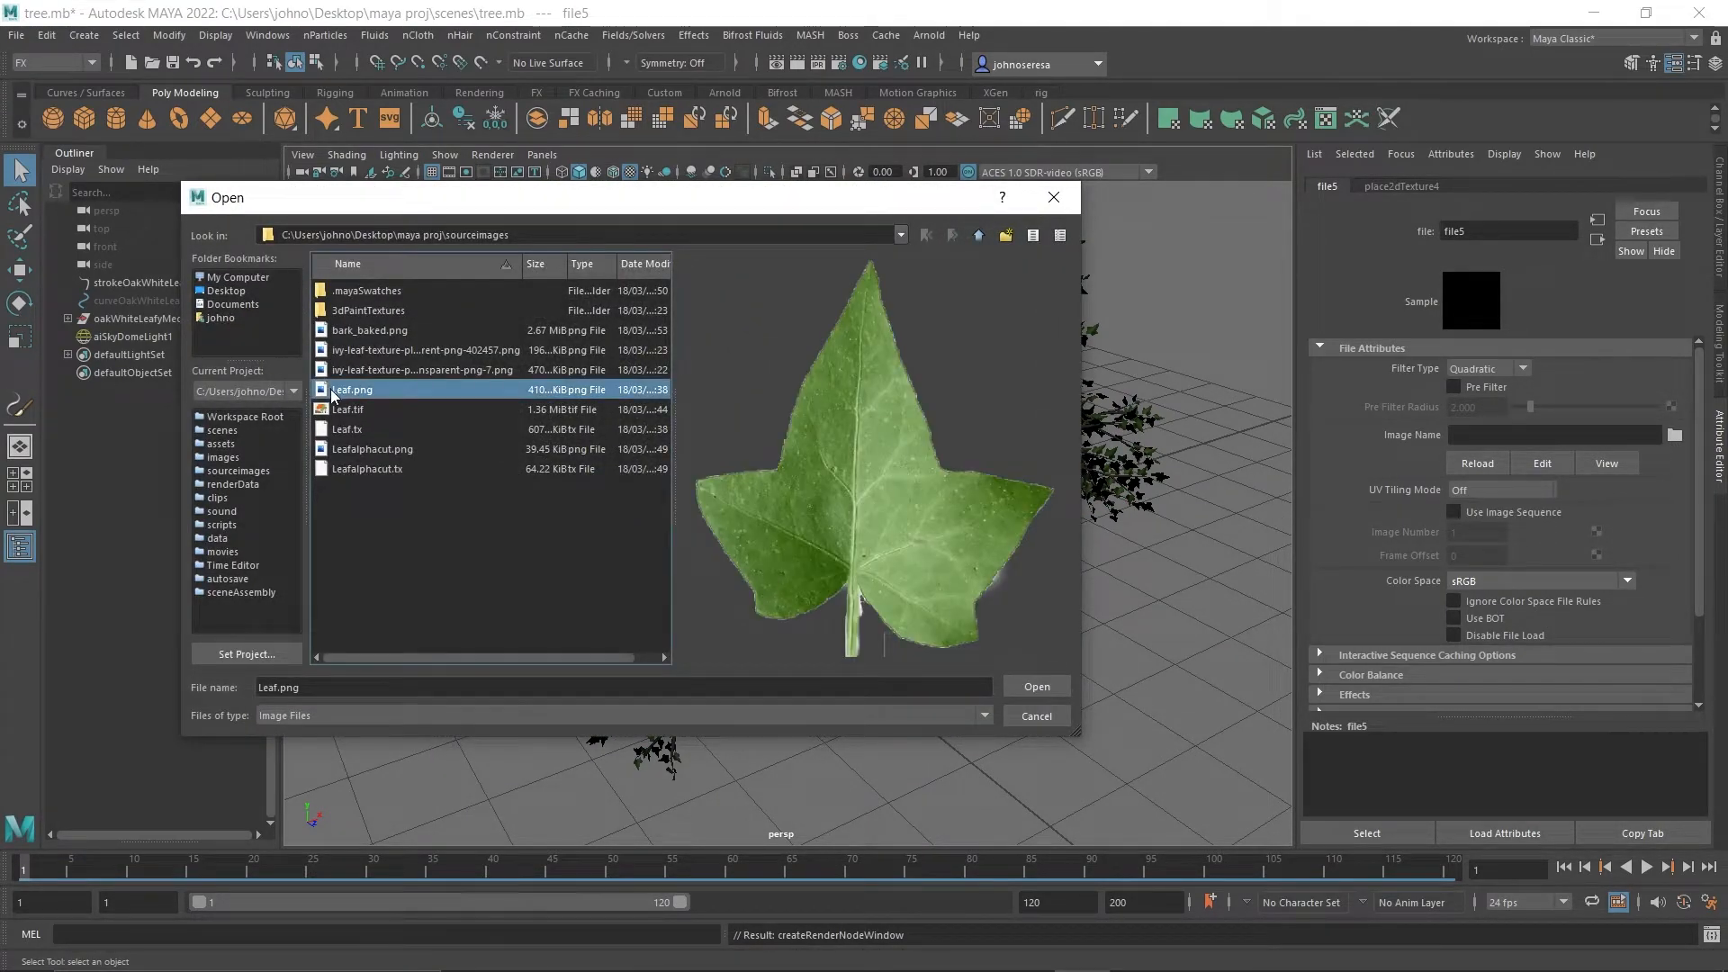
{"action": "left_click", "coordinate": [354, 467]}
{"action": "left_click", "coordinate": [360, 449]}
{"action": "left_click", "coordinate": [358, 430]}
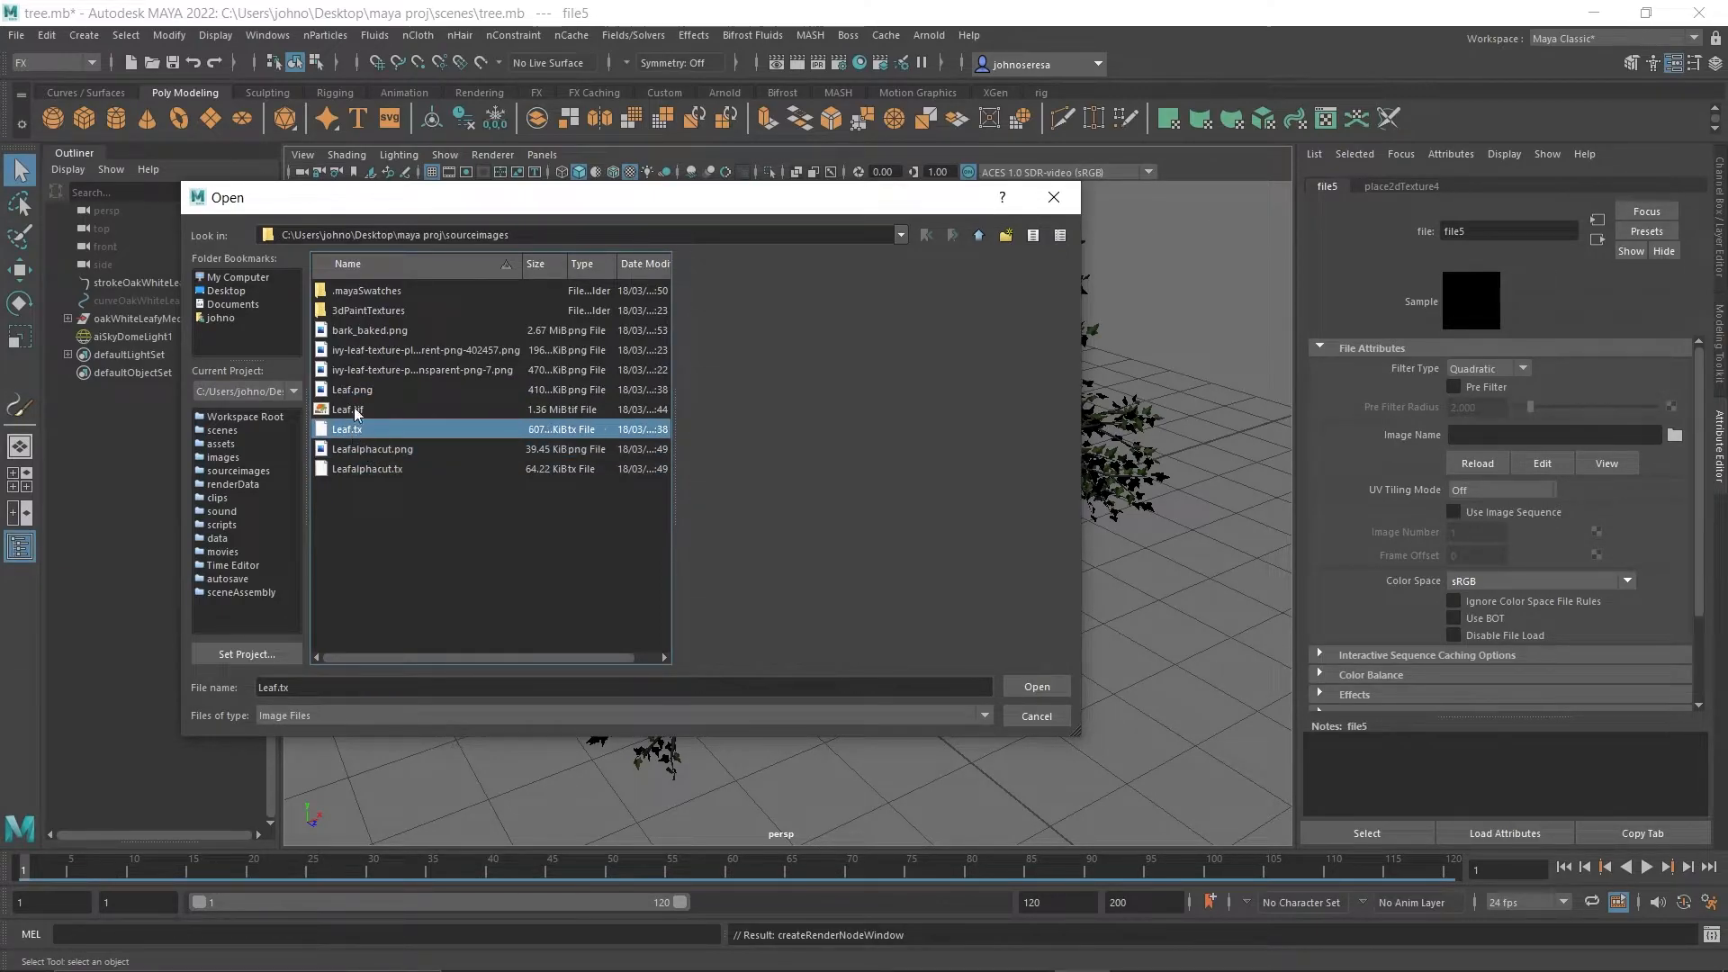
{"action": "left_click", "coordinate": [365, 392]}
{"action": "left_click", "coordinate": [410, 331]}
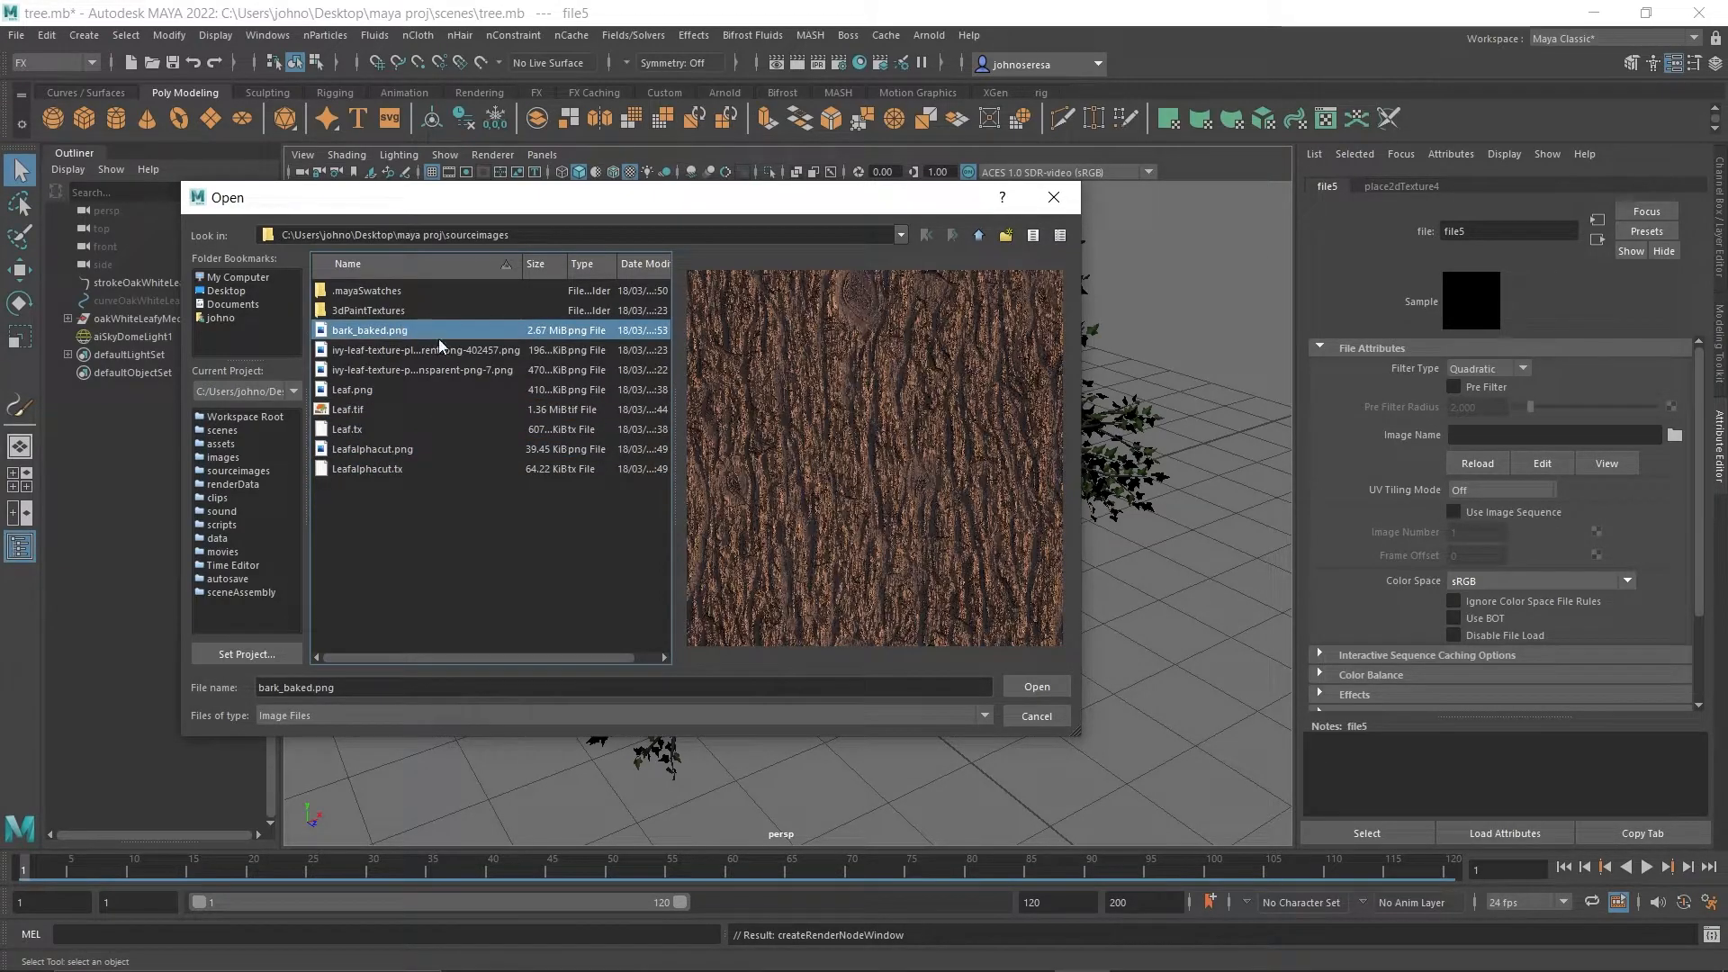
{"action": "left_click", "coordinate": [1027, 686]}
Render the tree in the Arnold RenderView with the trunk in view and examine its bark texture.
{"action": "scroll", "coordinate": [937, 686], "scroll_direction": "up", "scroll_amount": 8}
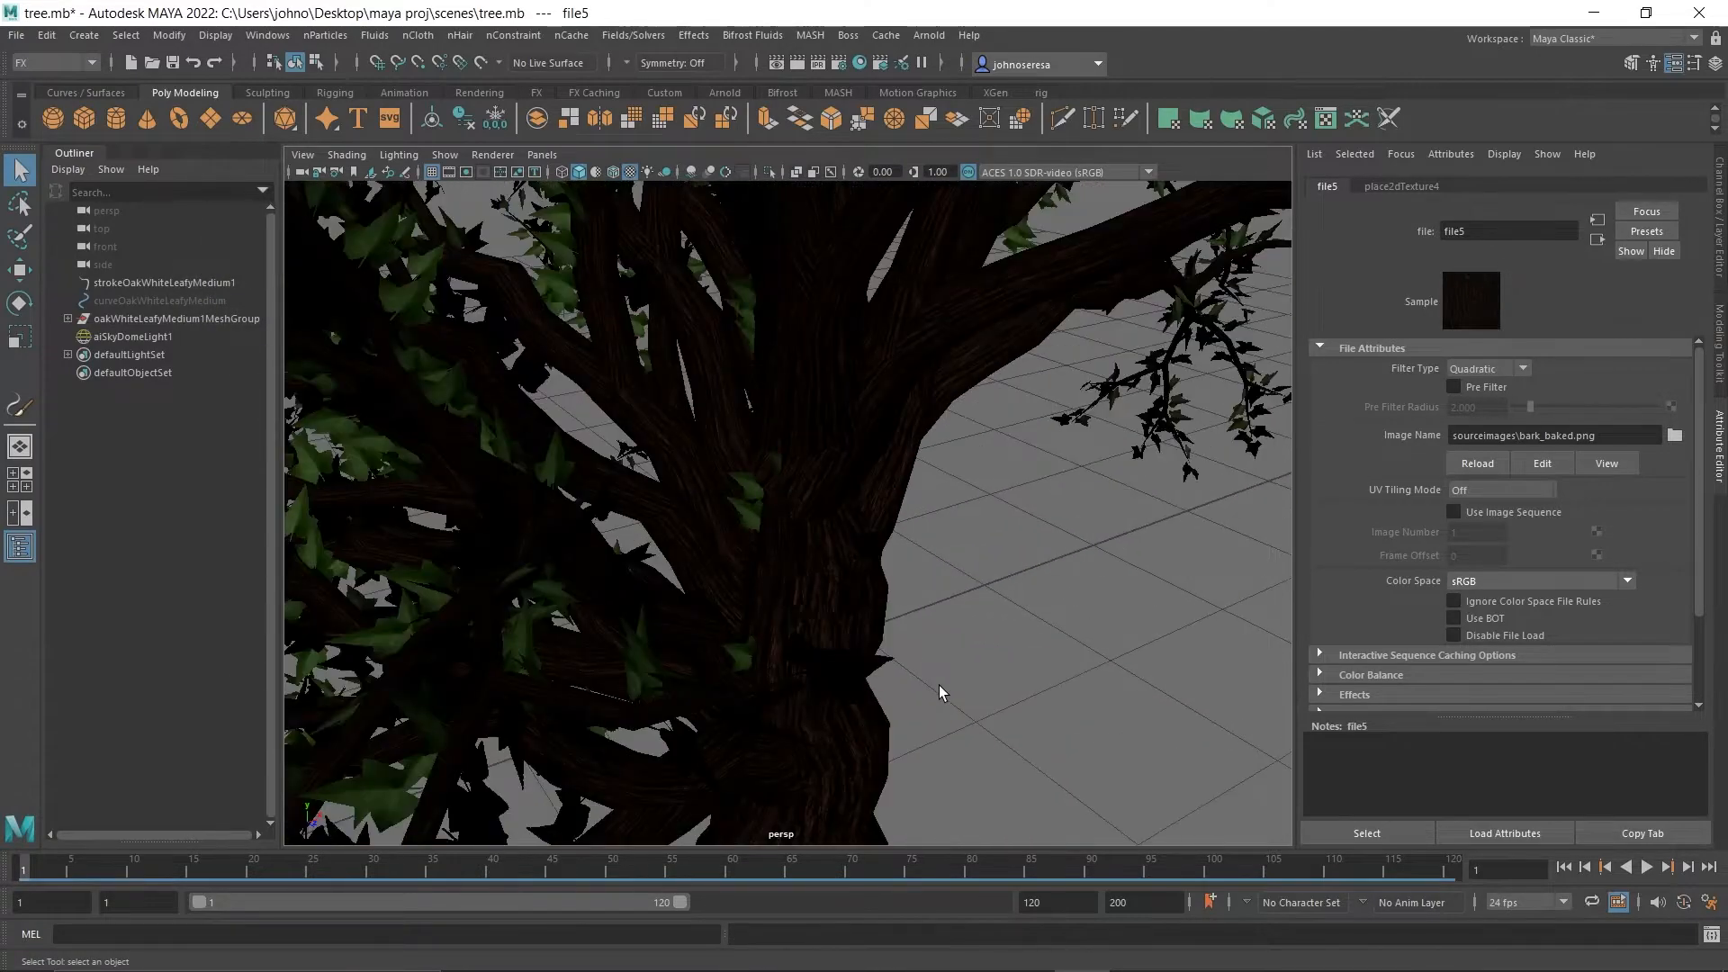
{"action": "left_click_drag", "start_coordinate": [914, 737], "coordinate": [794, 704], "text": "alt"}
{"action": "scroll", "coordinate": [812, 721], "scroll_direction": "down", "scroll_amount": 10}
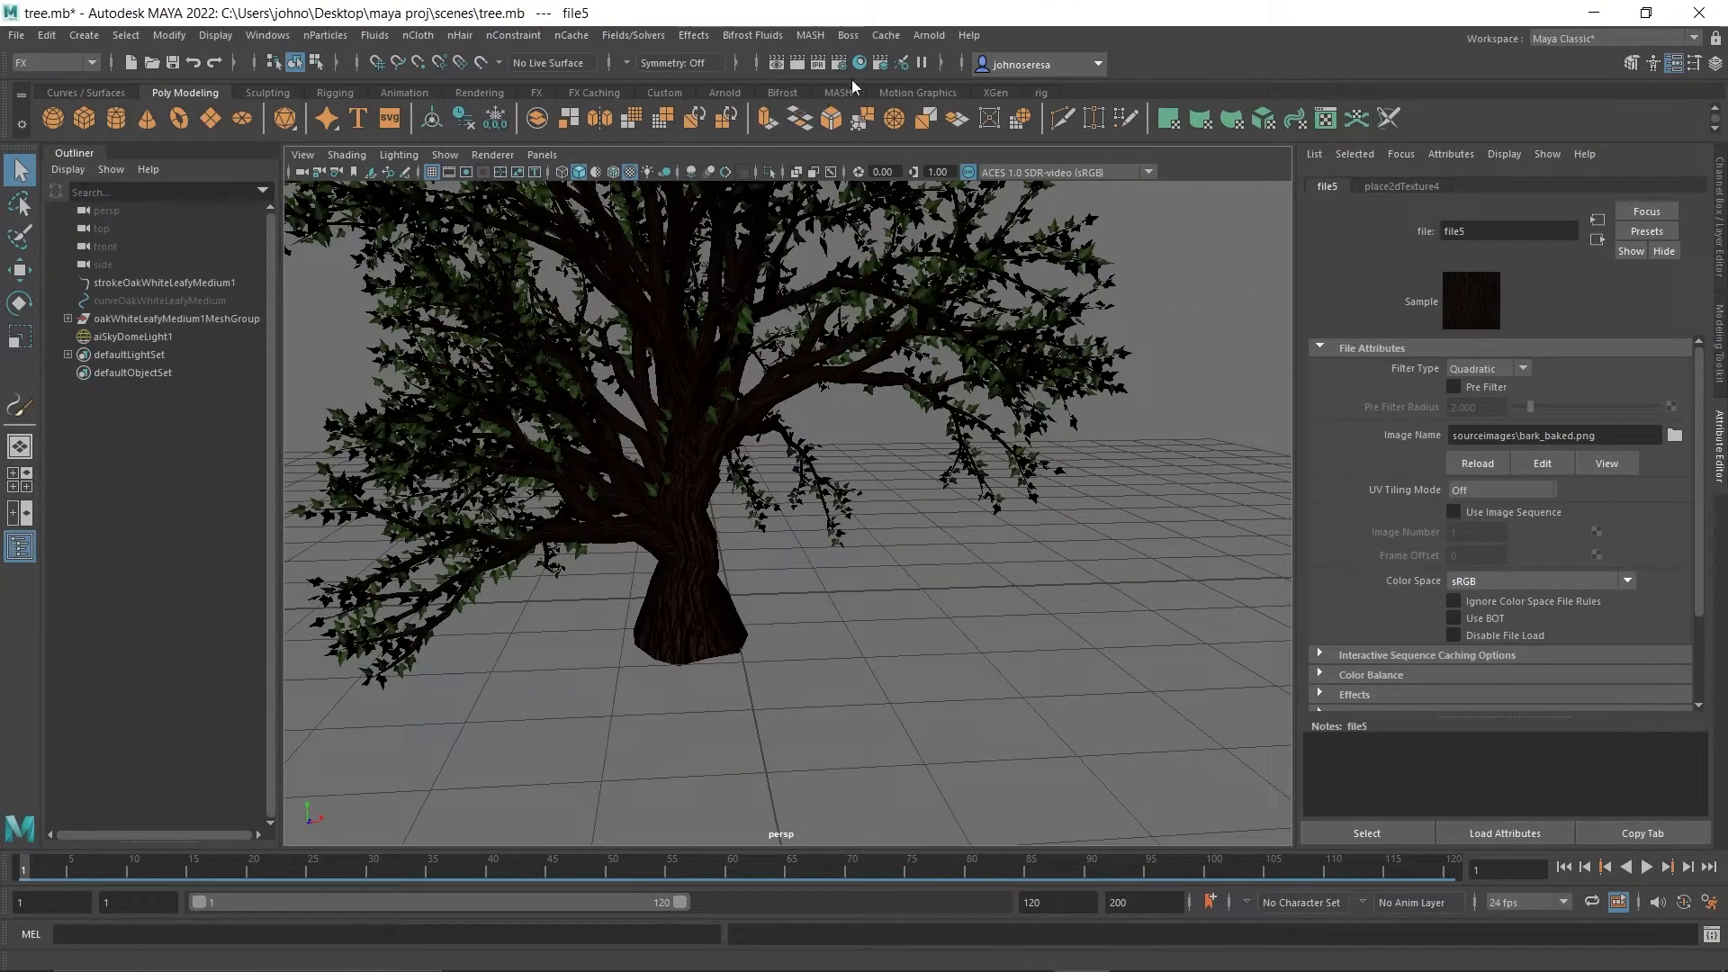
{"action": "left_click", "coordinate": [929, 35]}
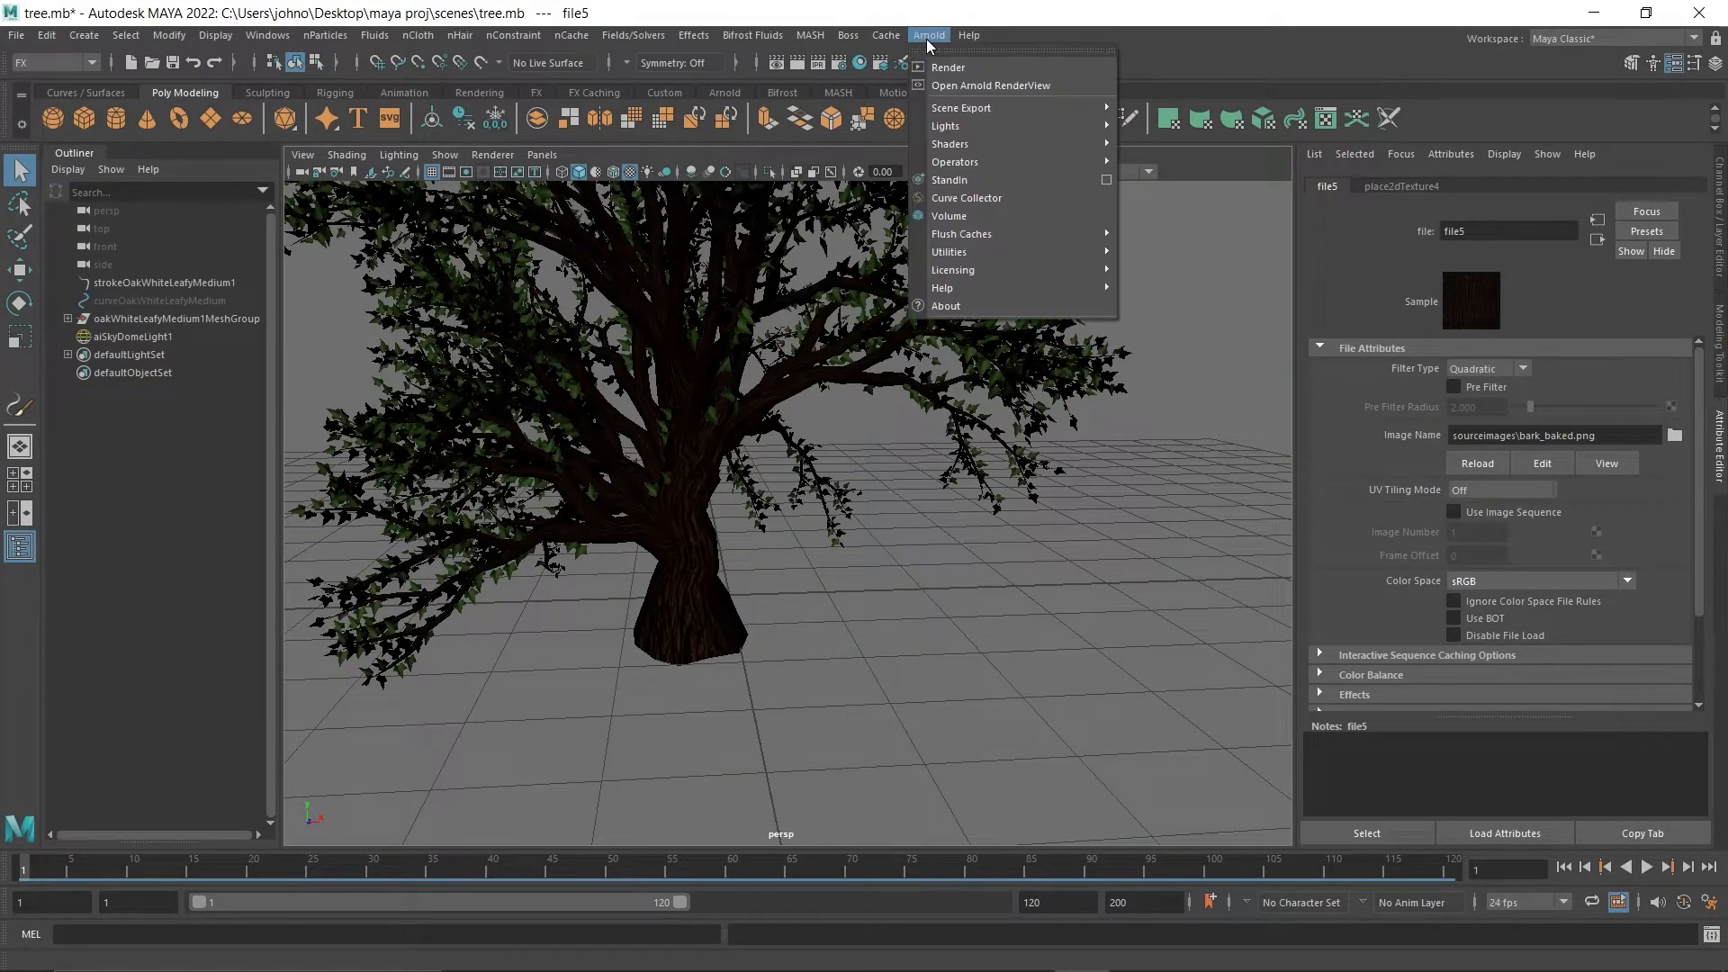
{"action": "left_click", "coordinate": [962, 84]}
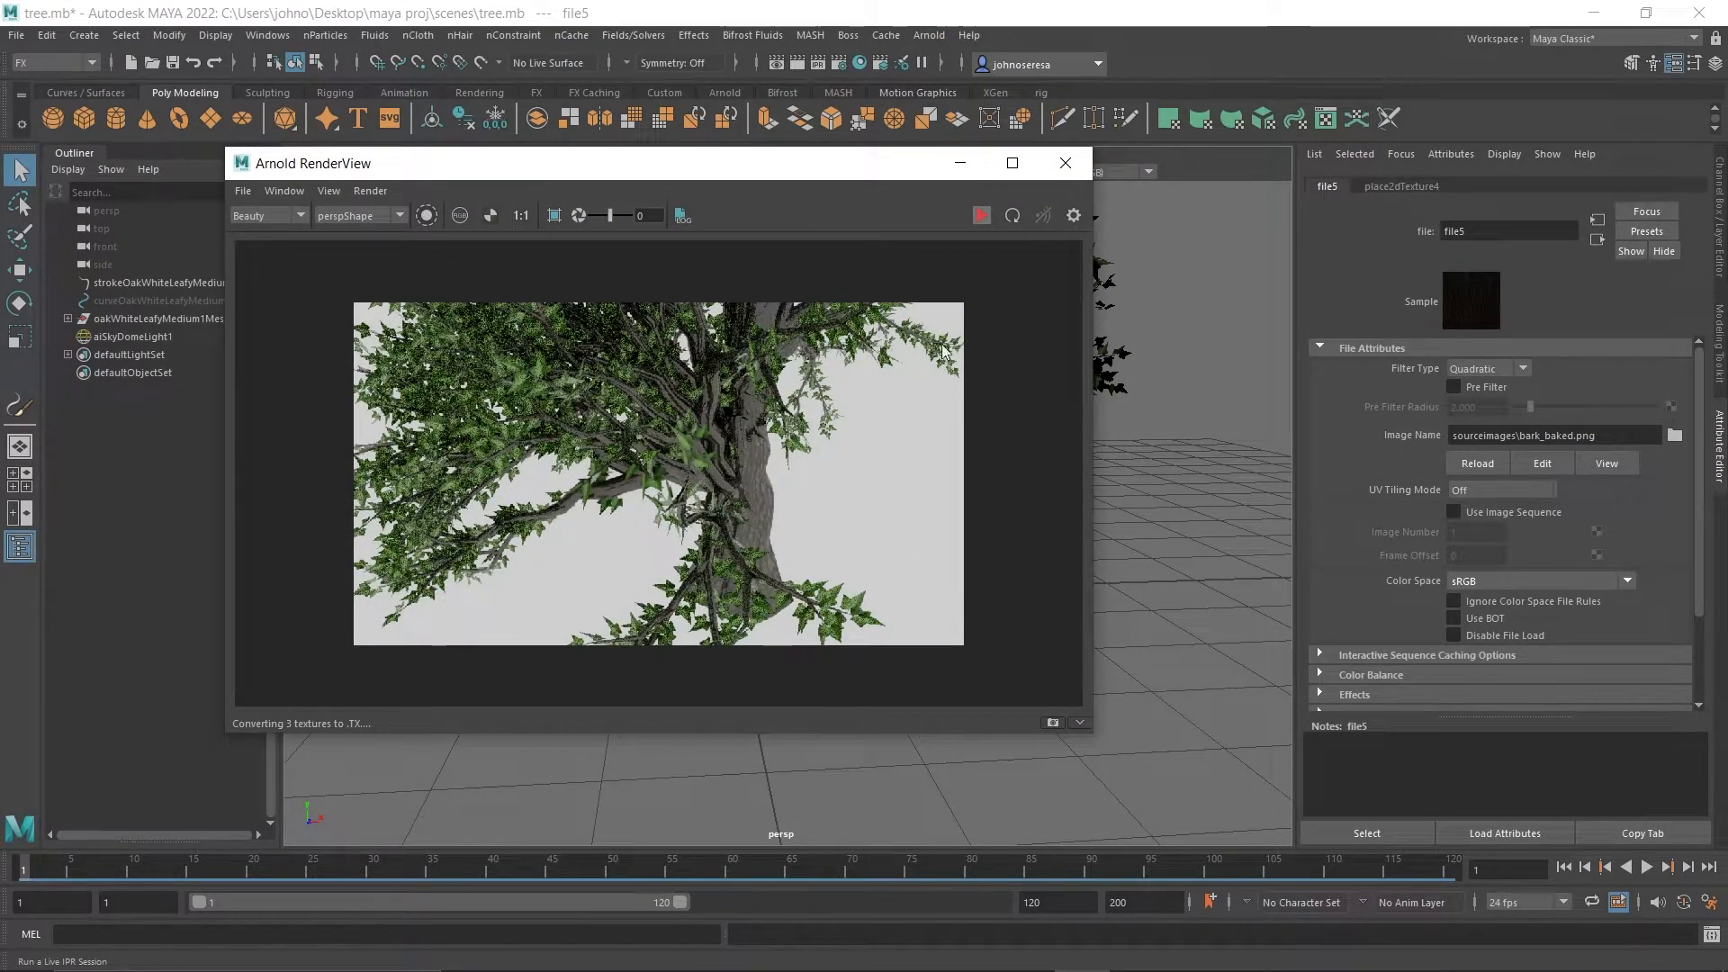
{"action": "scroll", "coordinate": [627, 559], "scroll_direction": "up", "scroll_amount": 5}
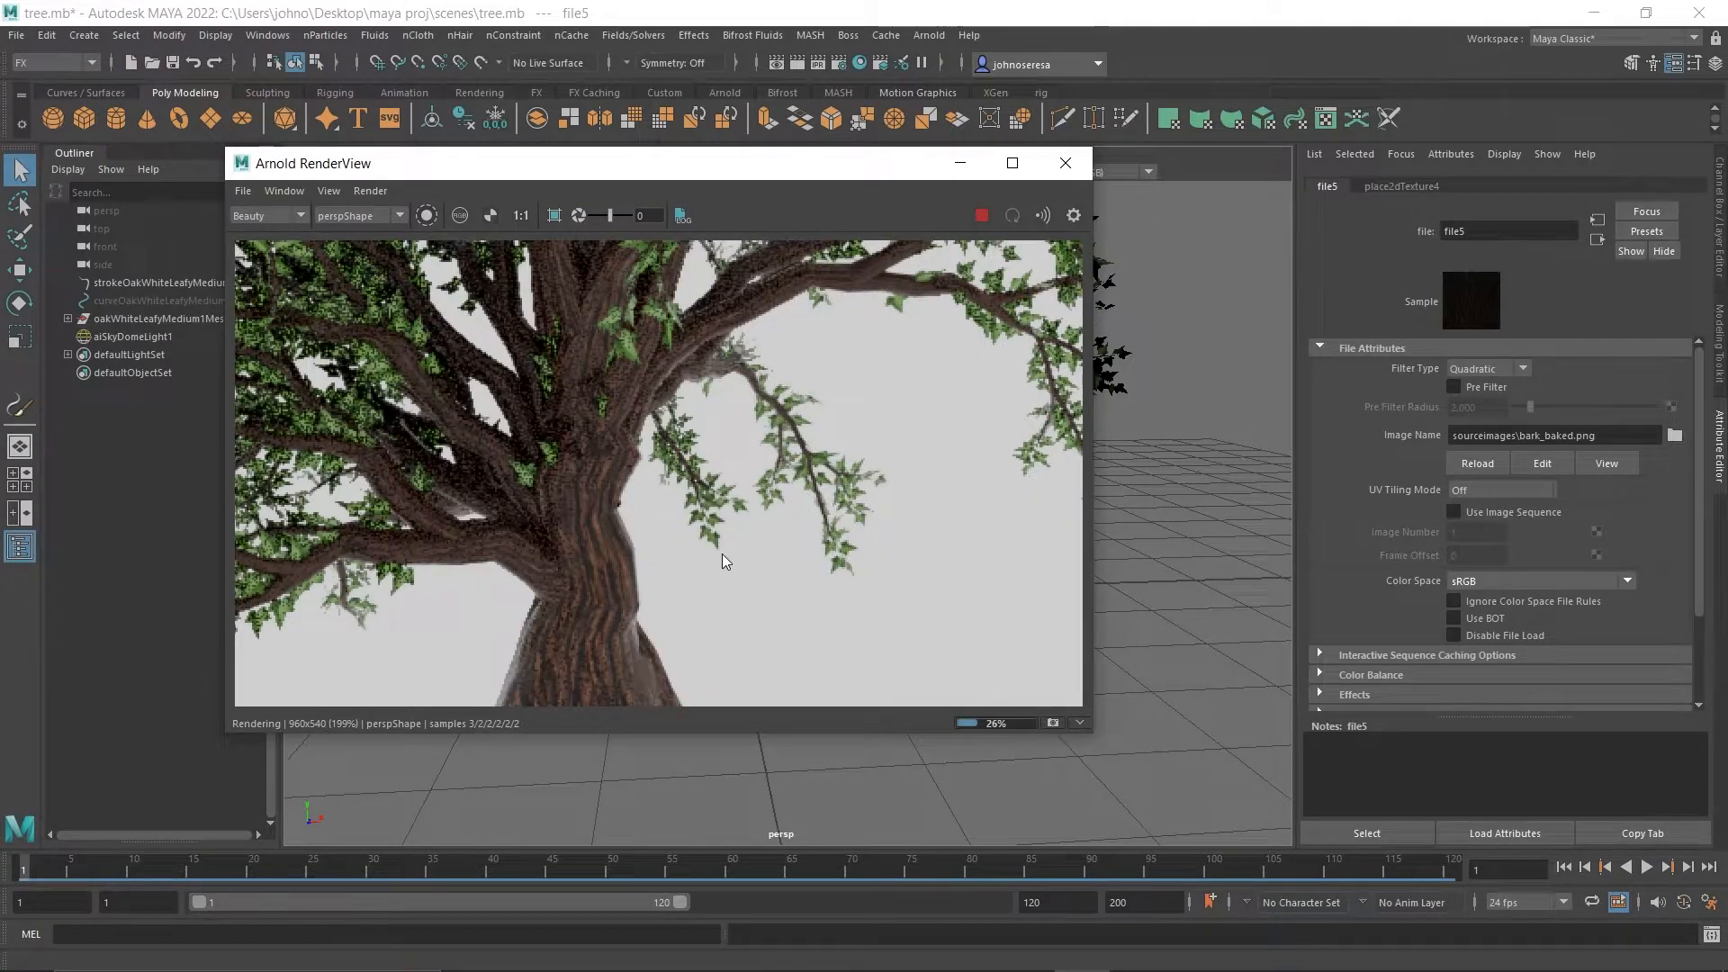
{"action": "scroll", "coordinate": [699, 509], "scroll_direction": "down", "scroll_amount": 2}
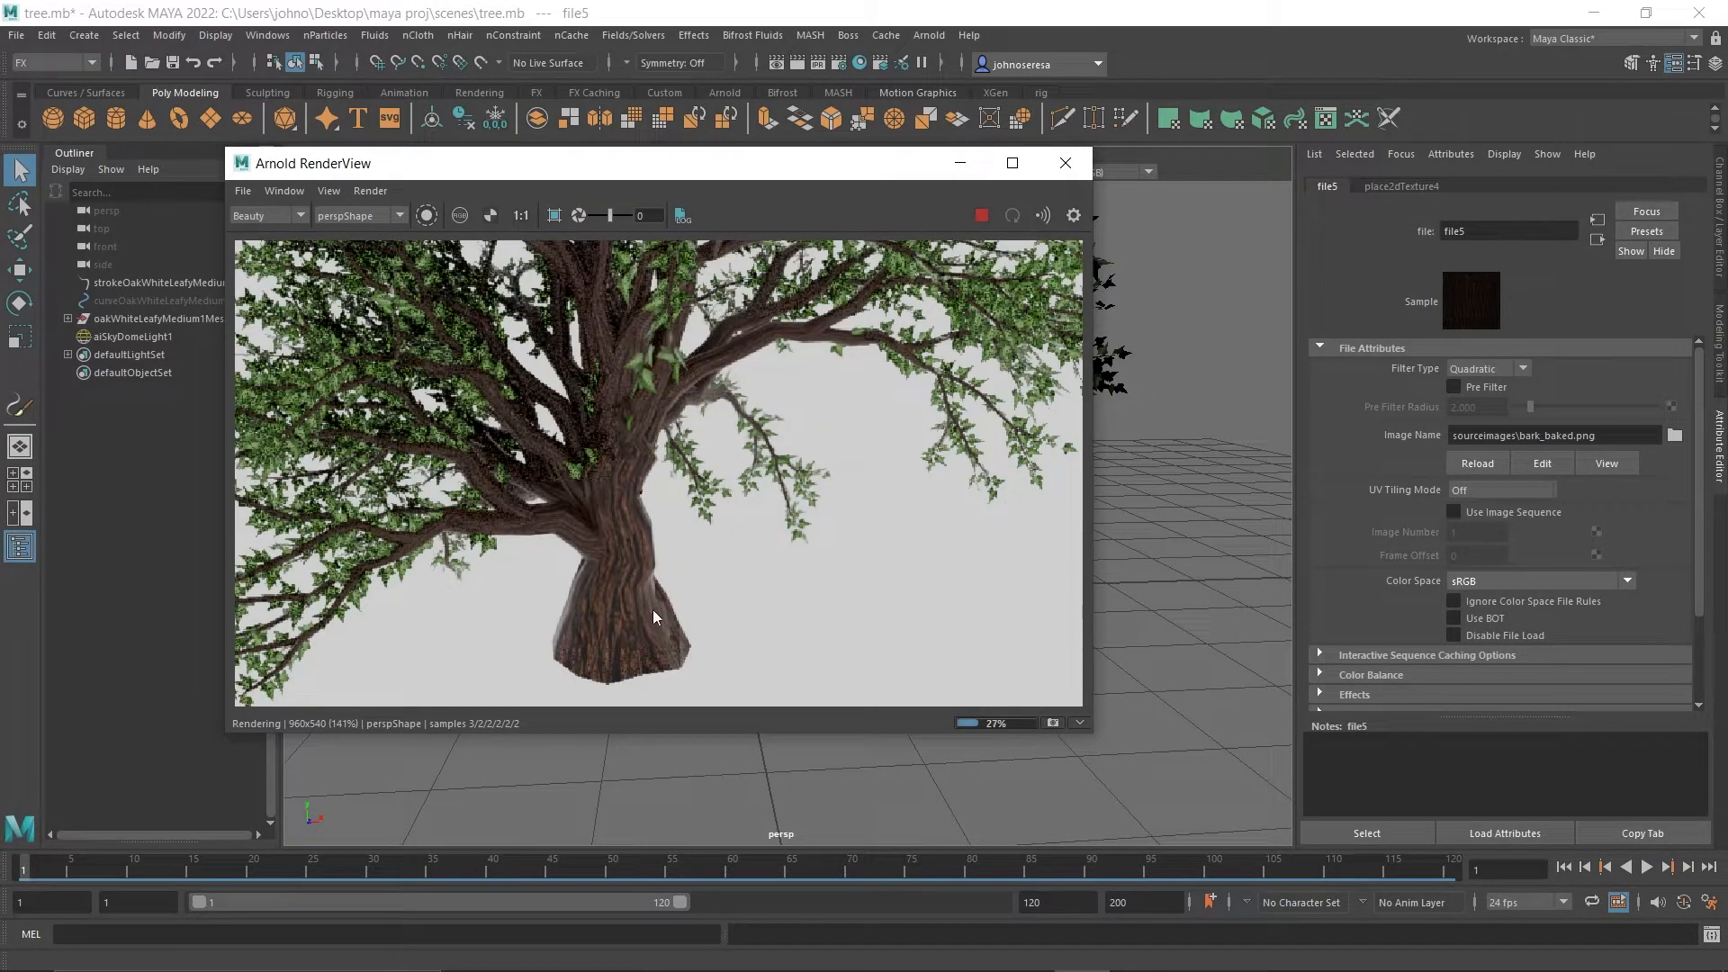
Close the Arnold RenderView, select the trunk and branch mesh, and look through its attributes for the bark material.
{"action": "left_click_drag", "start_coordinate": [648, 557], "coordinate": [794, 583]}
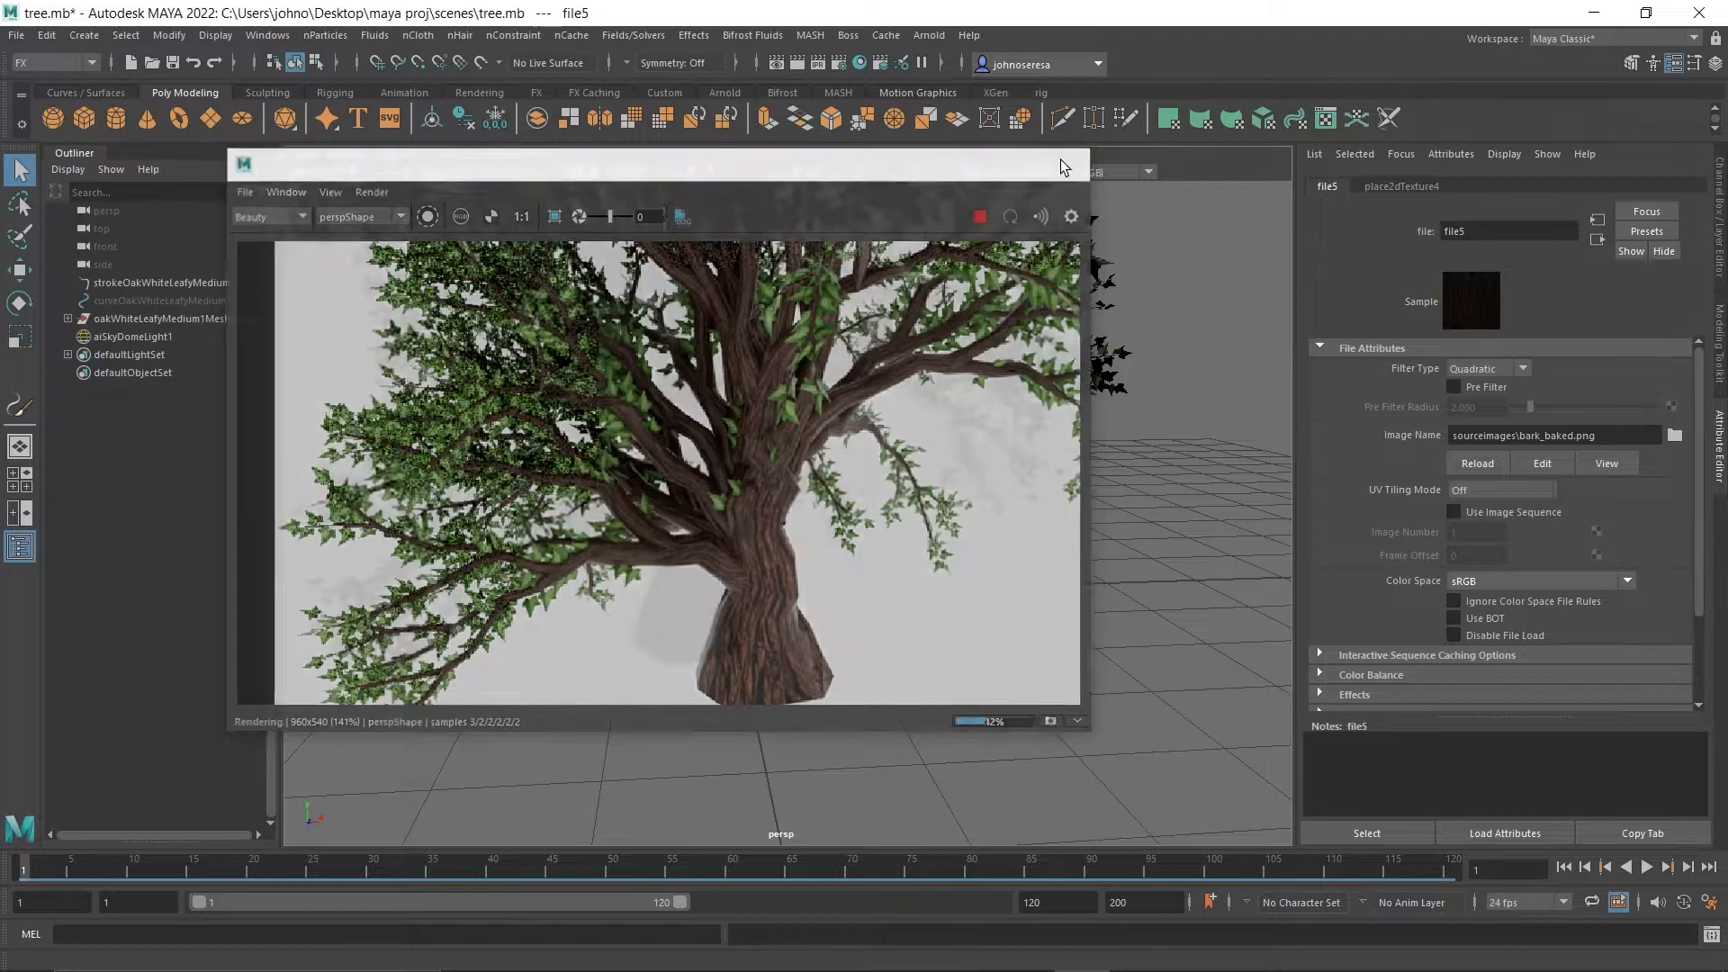
{"action": "left_click", "coordinate": [1063, 168]}
{"action": "left_click", "coordinate": [661, 569]}
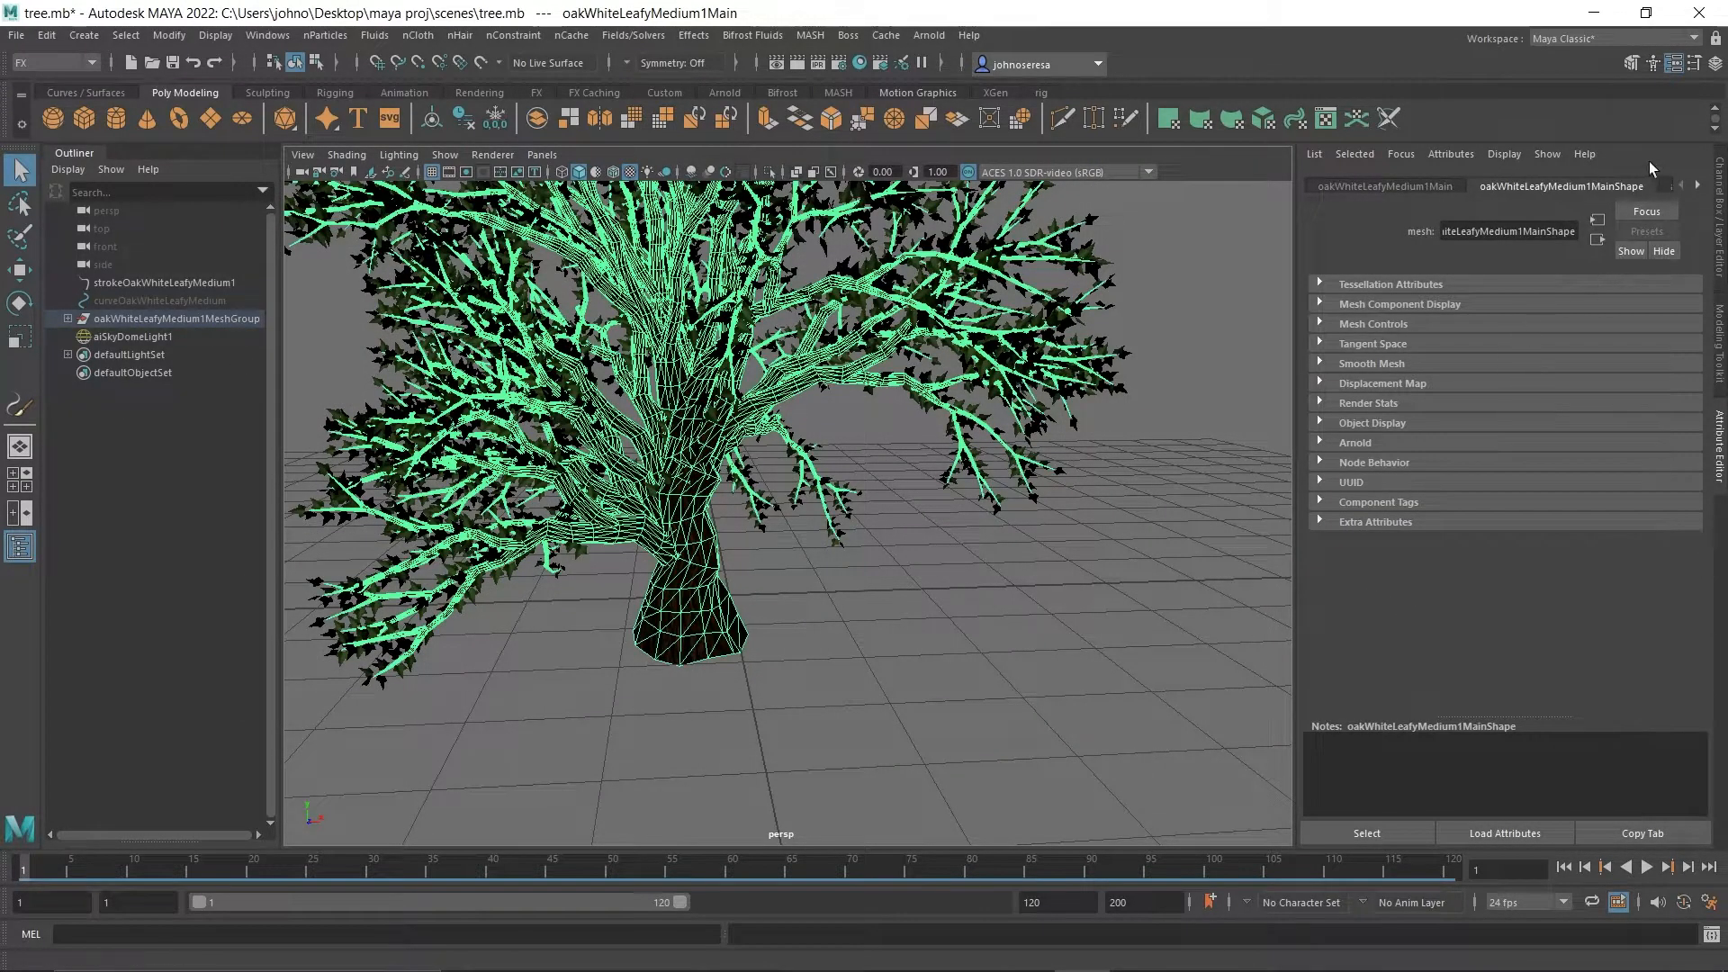
{"action": "left_click", "coordinate": [1697, 186]}
{"action": "left_click", "coordinate": [1697, 186]}
{"action": "left_click", "coordinate": [1697, 185]}
{"action": "left_click", "coordinate": [1698, 187]}
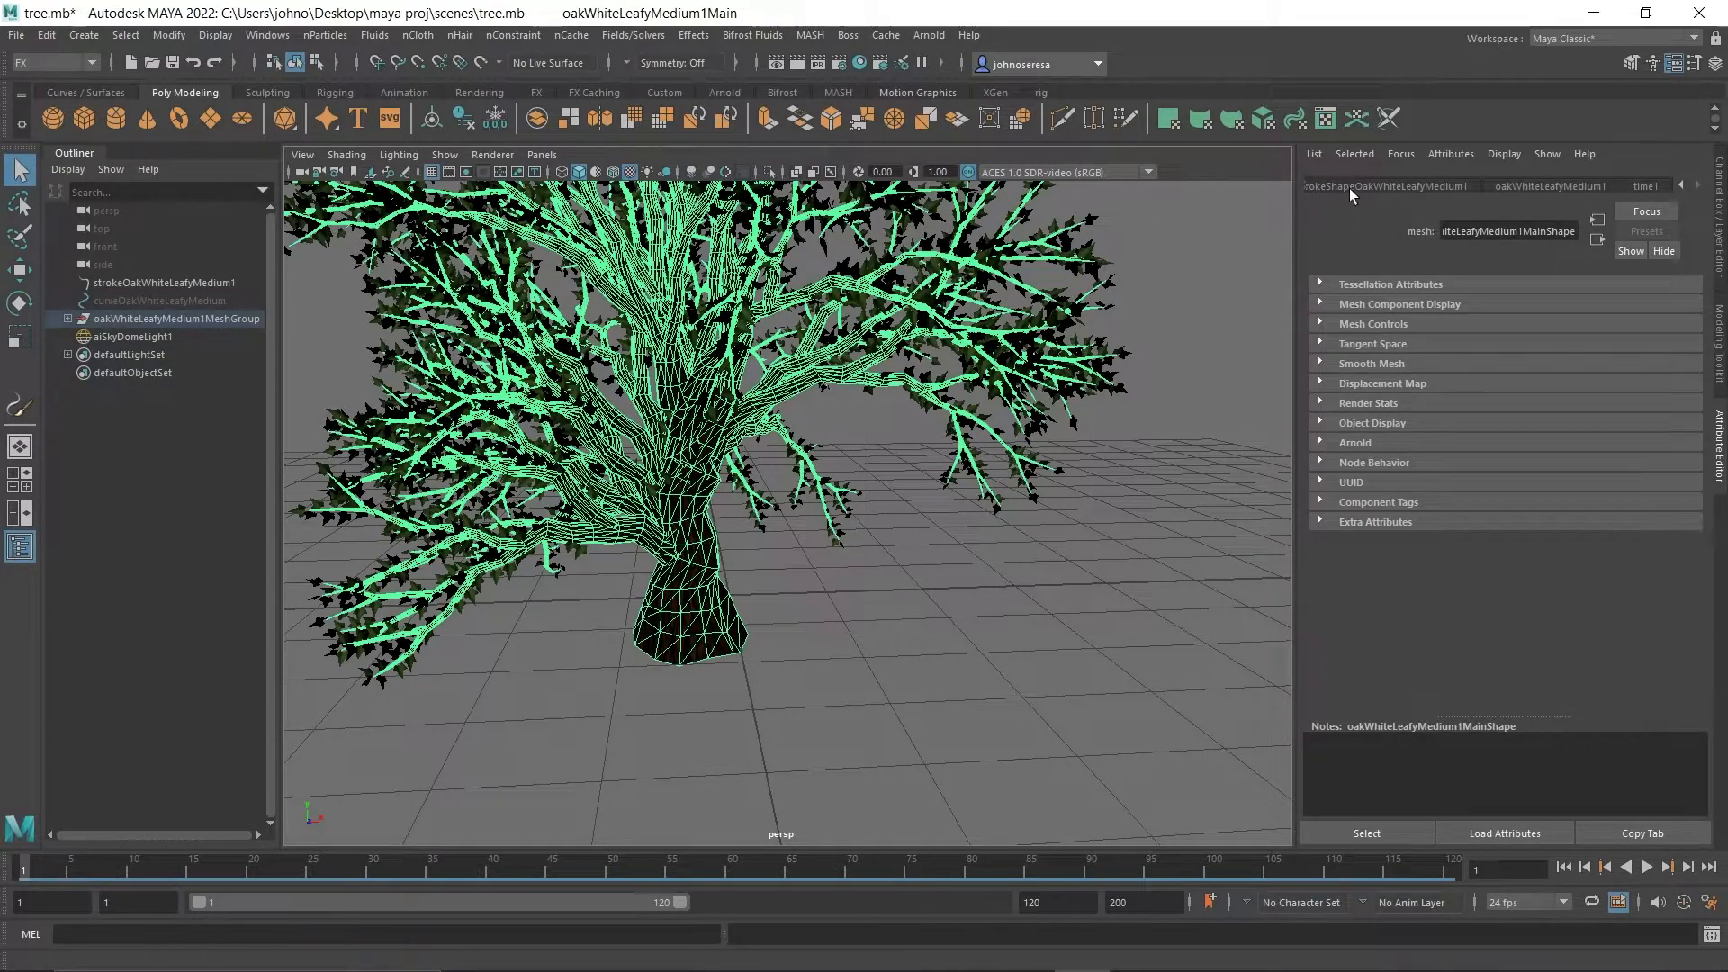
{"action": "left_click", "coordinate": [1668, 185]}
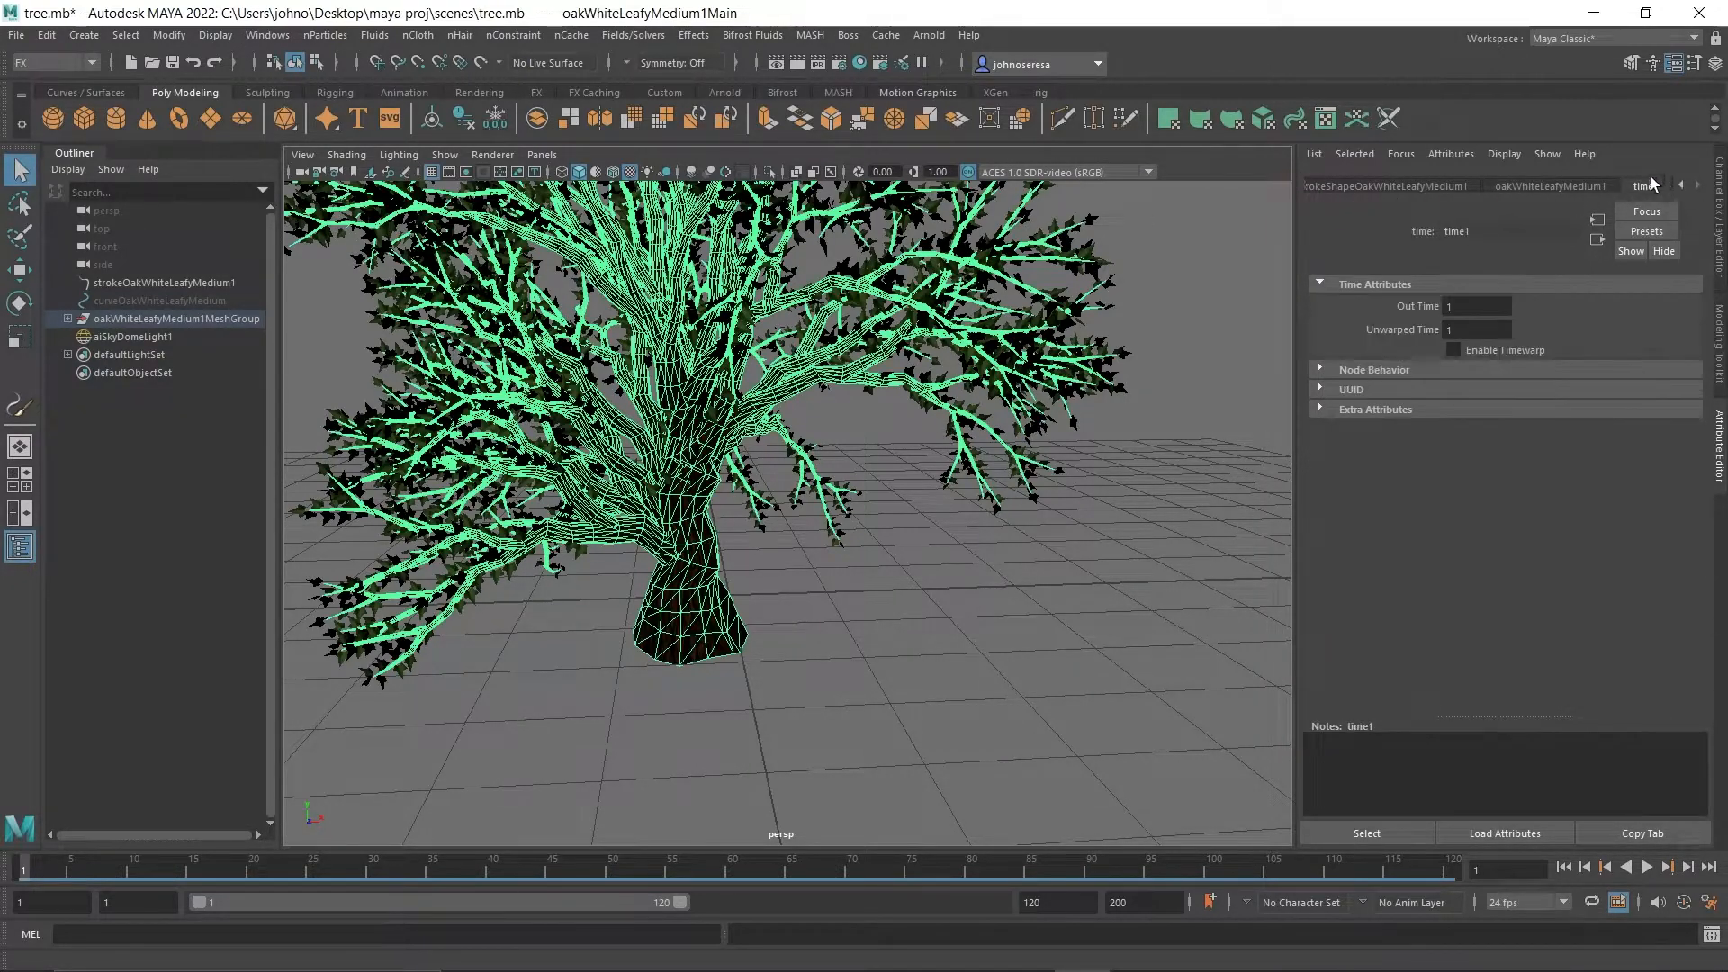
Open Hypershade and graph the input and output connections of the aiStandardSurface2 bark material in a cleared work area.
{"action": "left_click", "coordinate": [858, 64]}
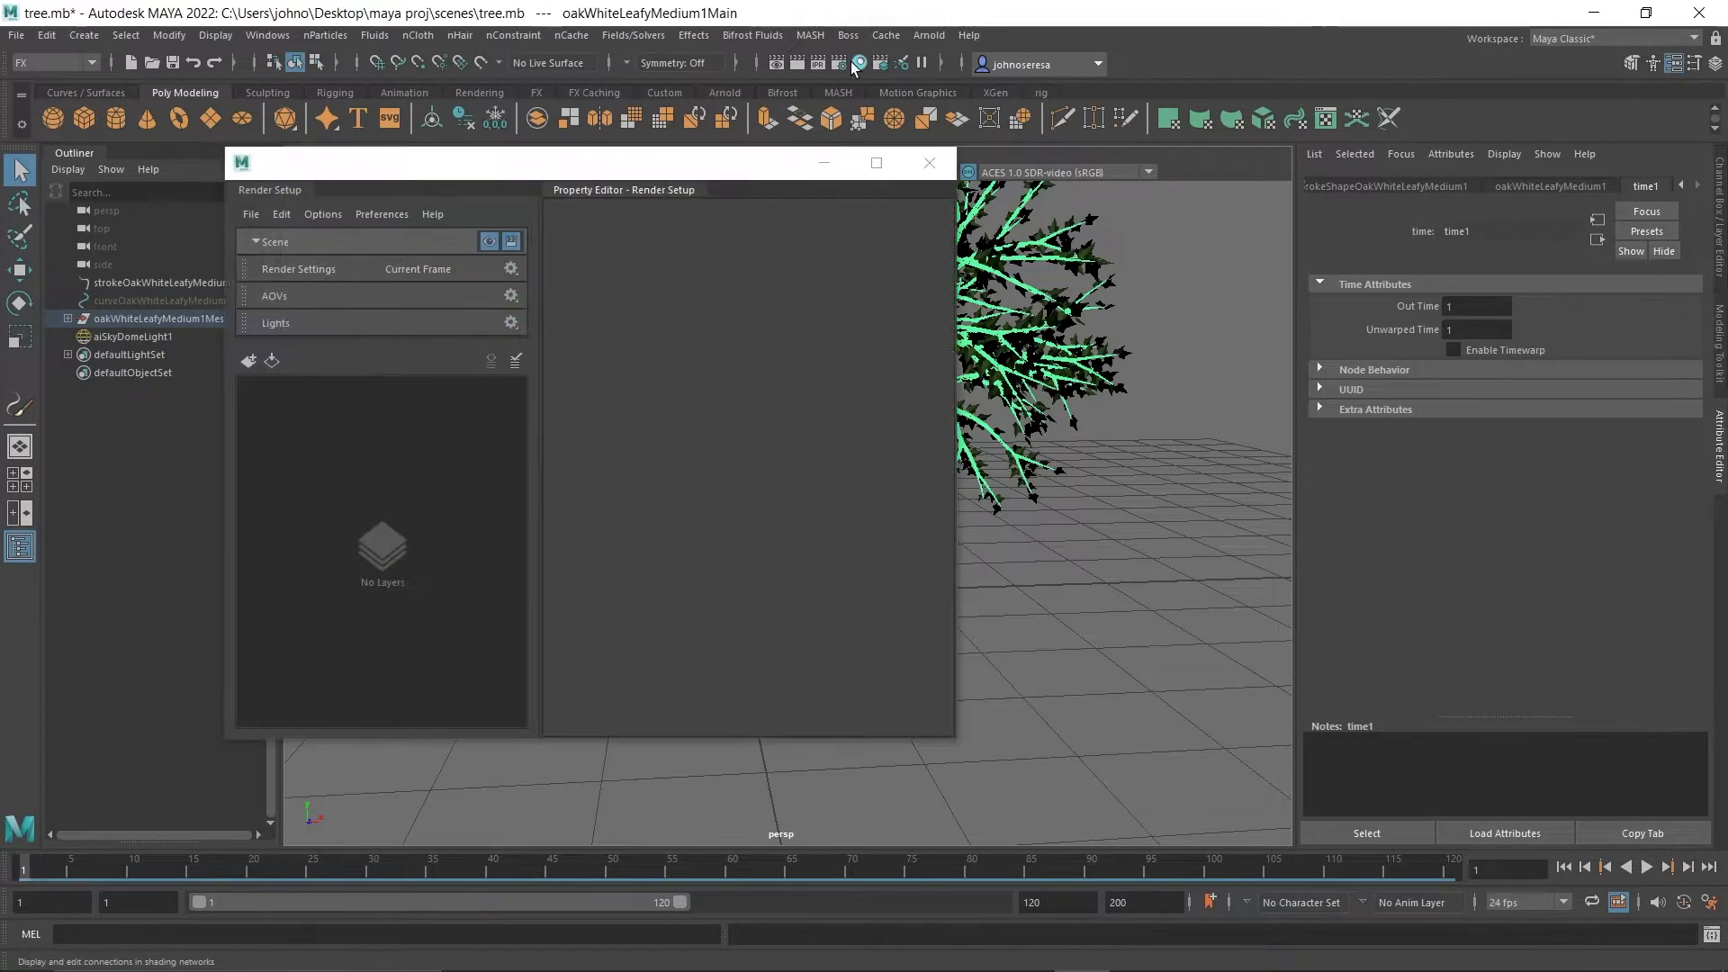
{"action": "left_click", "coordinate": [855, 65]}
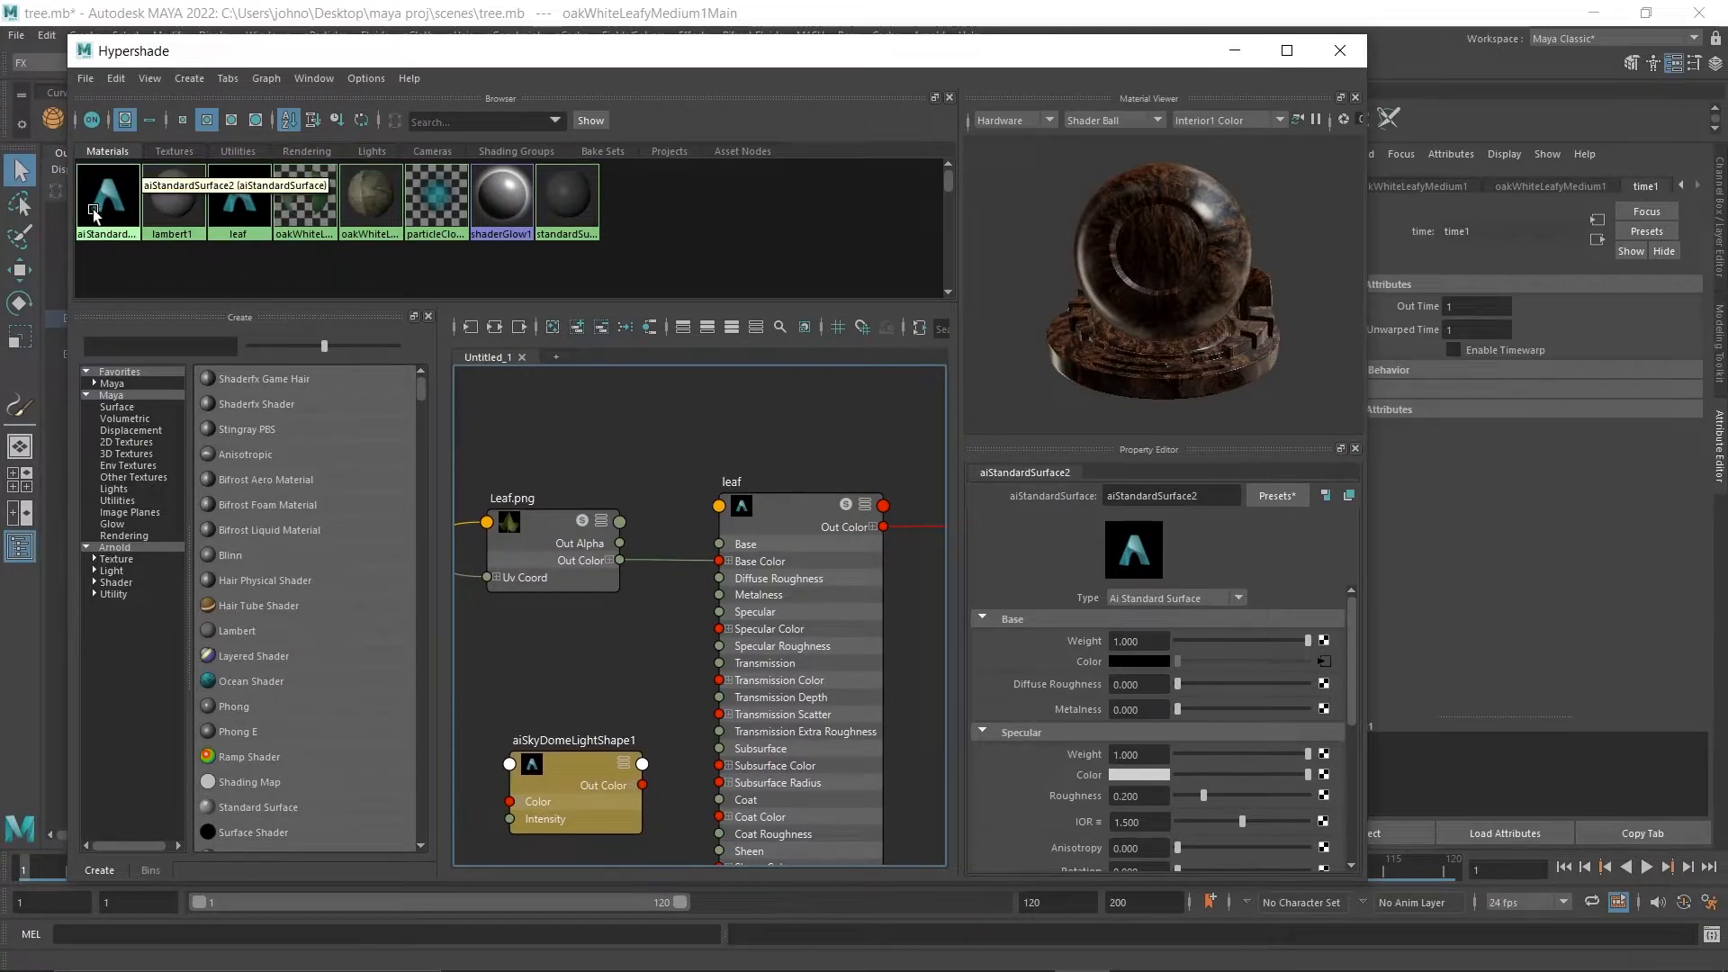
{"action": "left_click", "coordinate": [117, 202]}
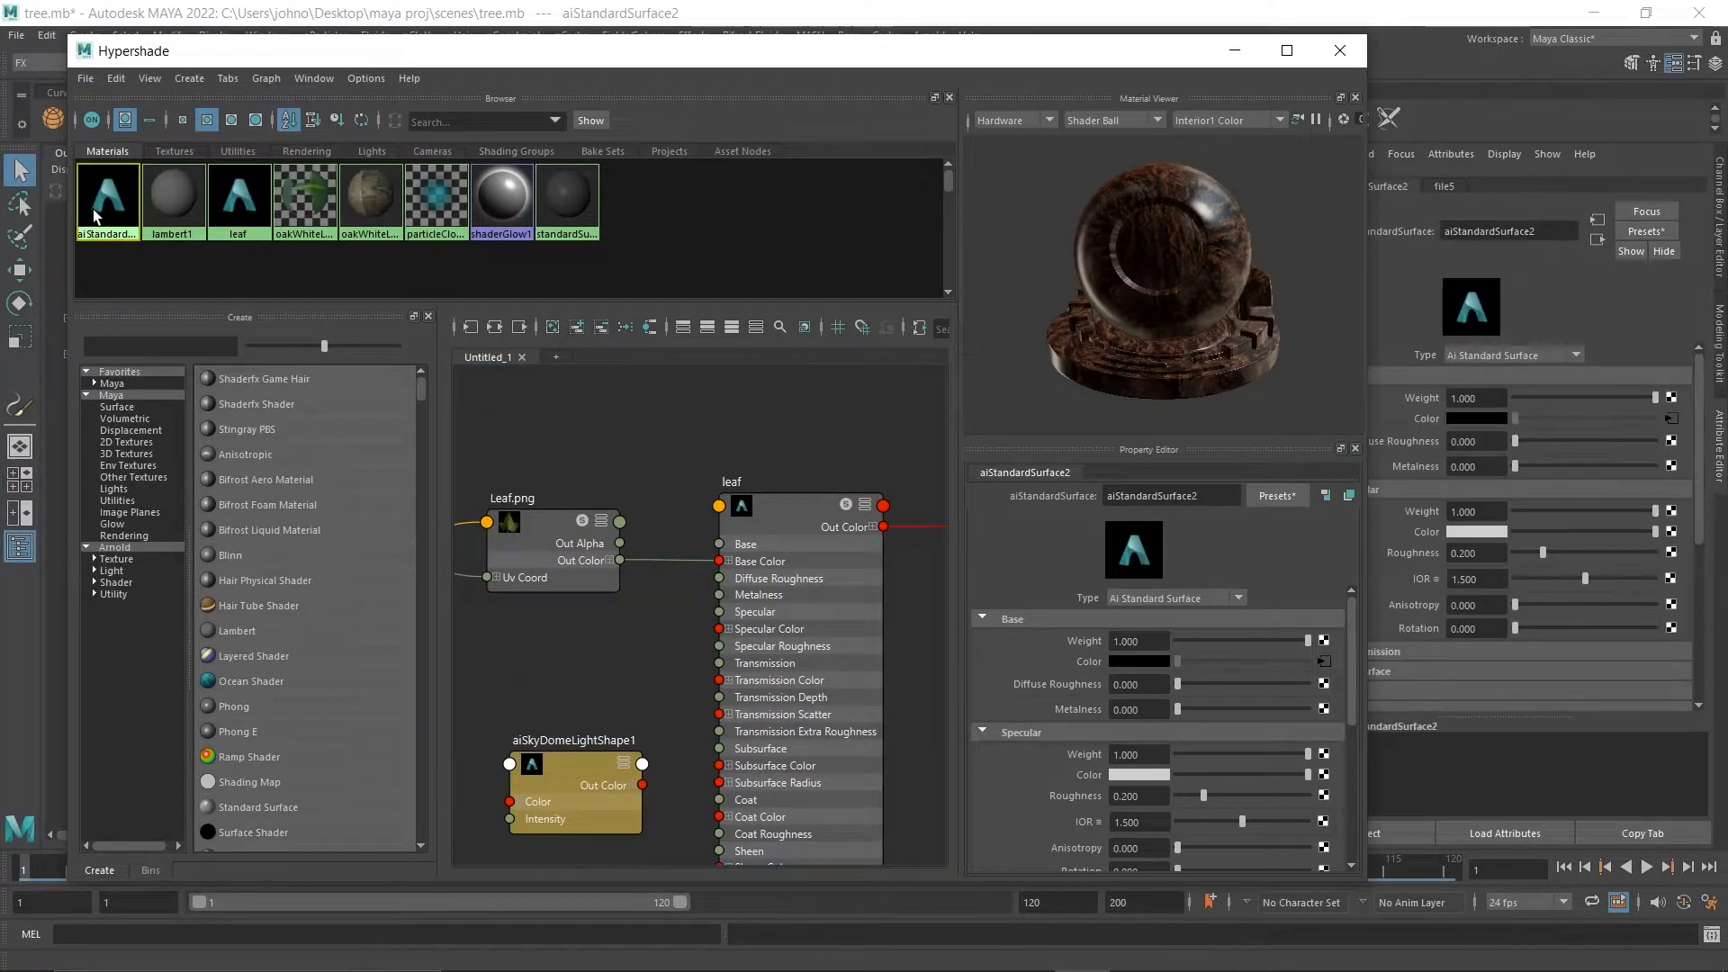
{"action": "left_click", "coordinate": [553, 328]}
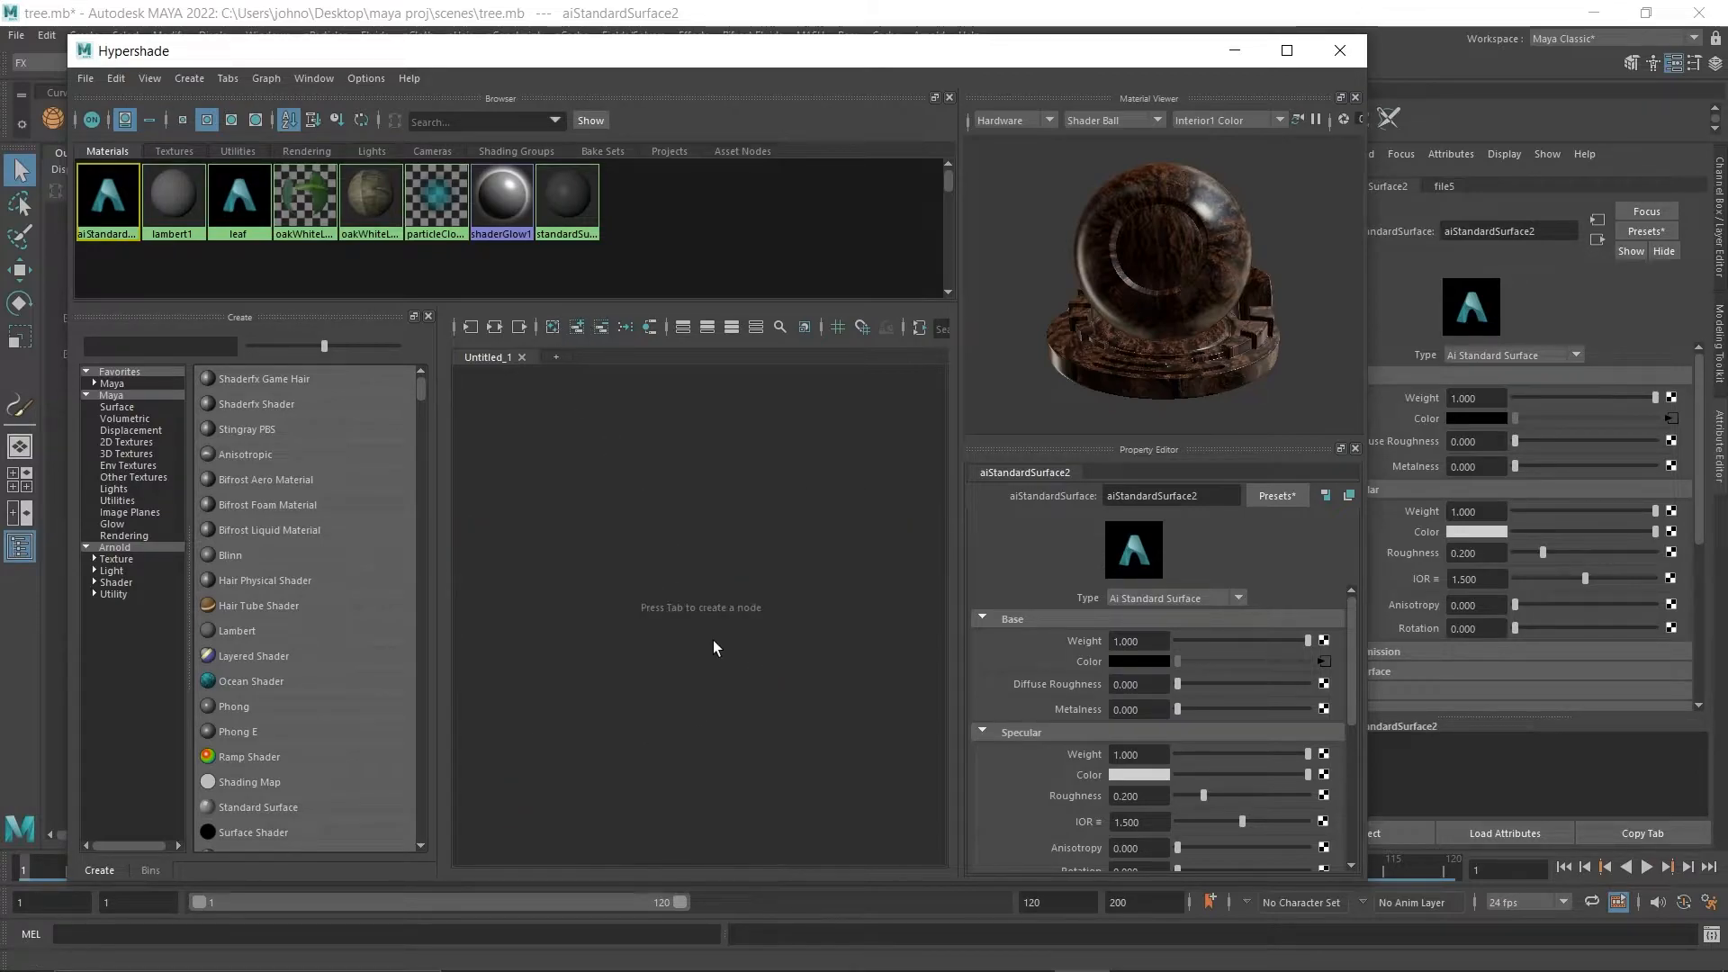
{"action": "left_click", "coordinate": [500, 329]}
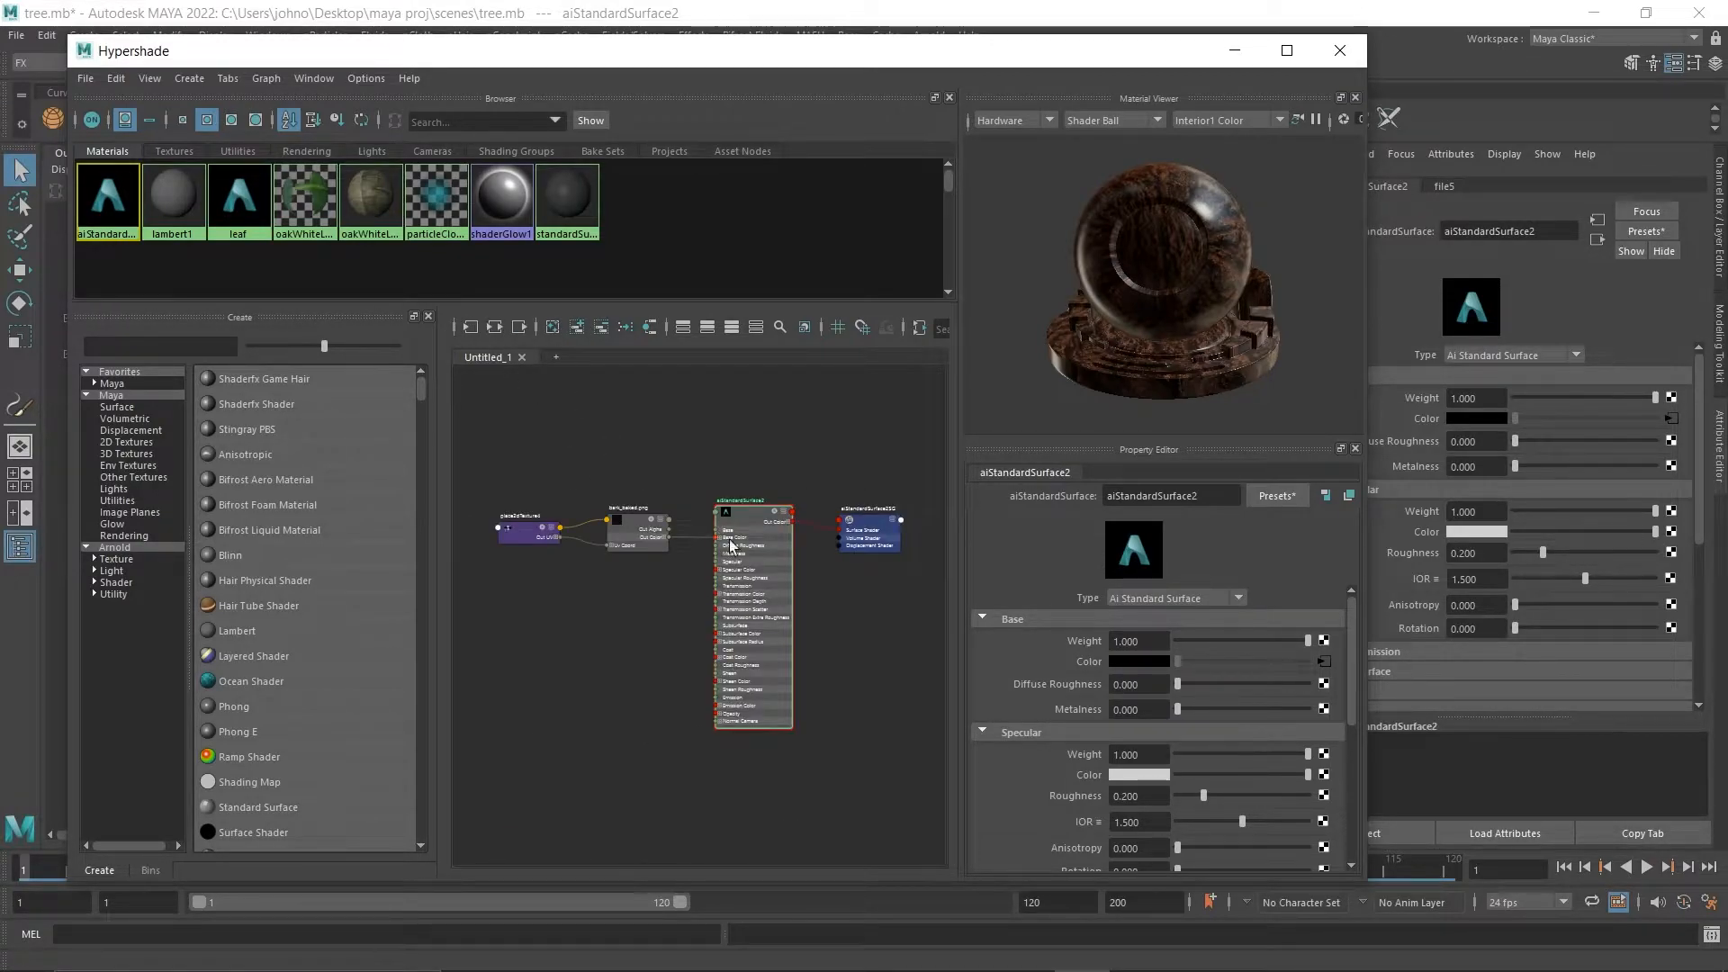
Rename the aiStandardSurface2 material node to Tree_back.
{"action": "scroll", "coordinate": [731, 558], "scroll_direction": "up", "scroll_amount": 10}
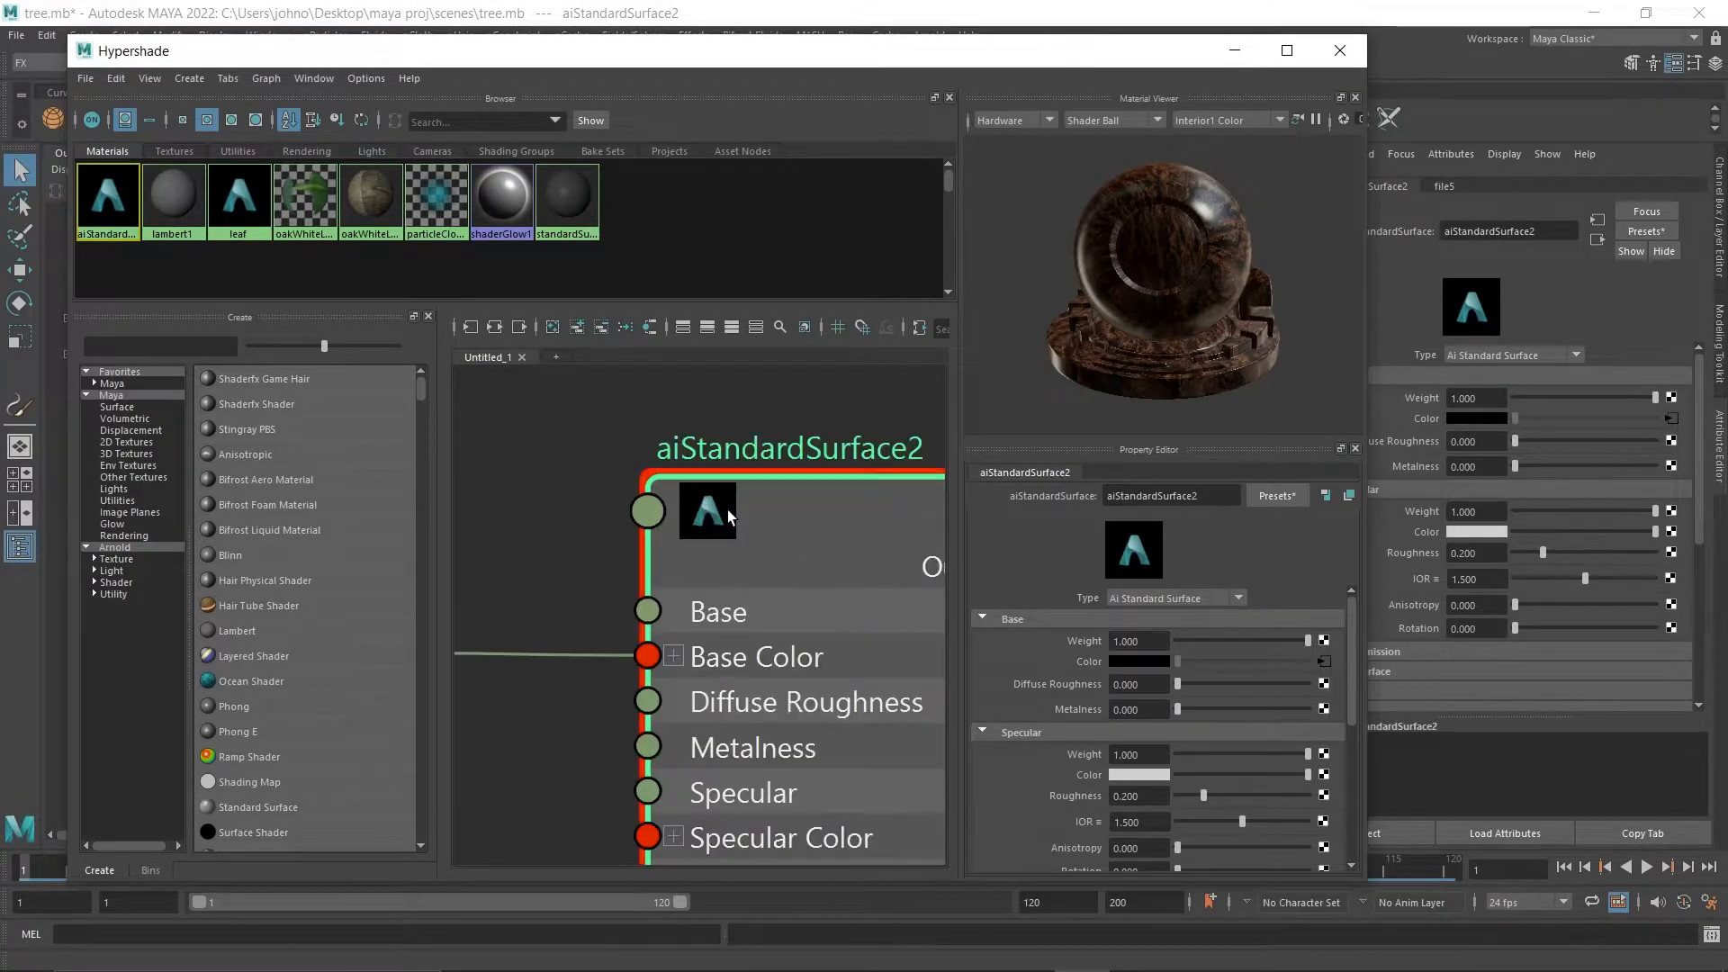
{"action": "double_click", "coordinate": [774, 456]}
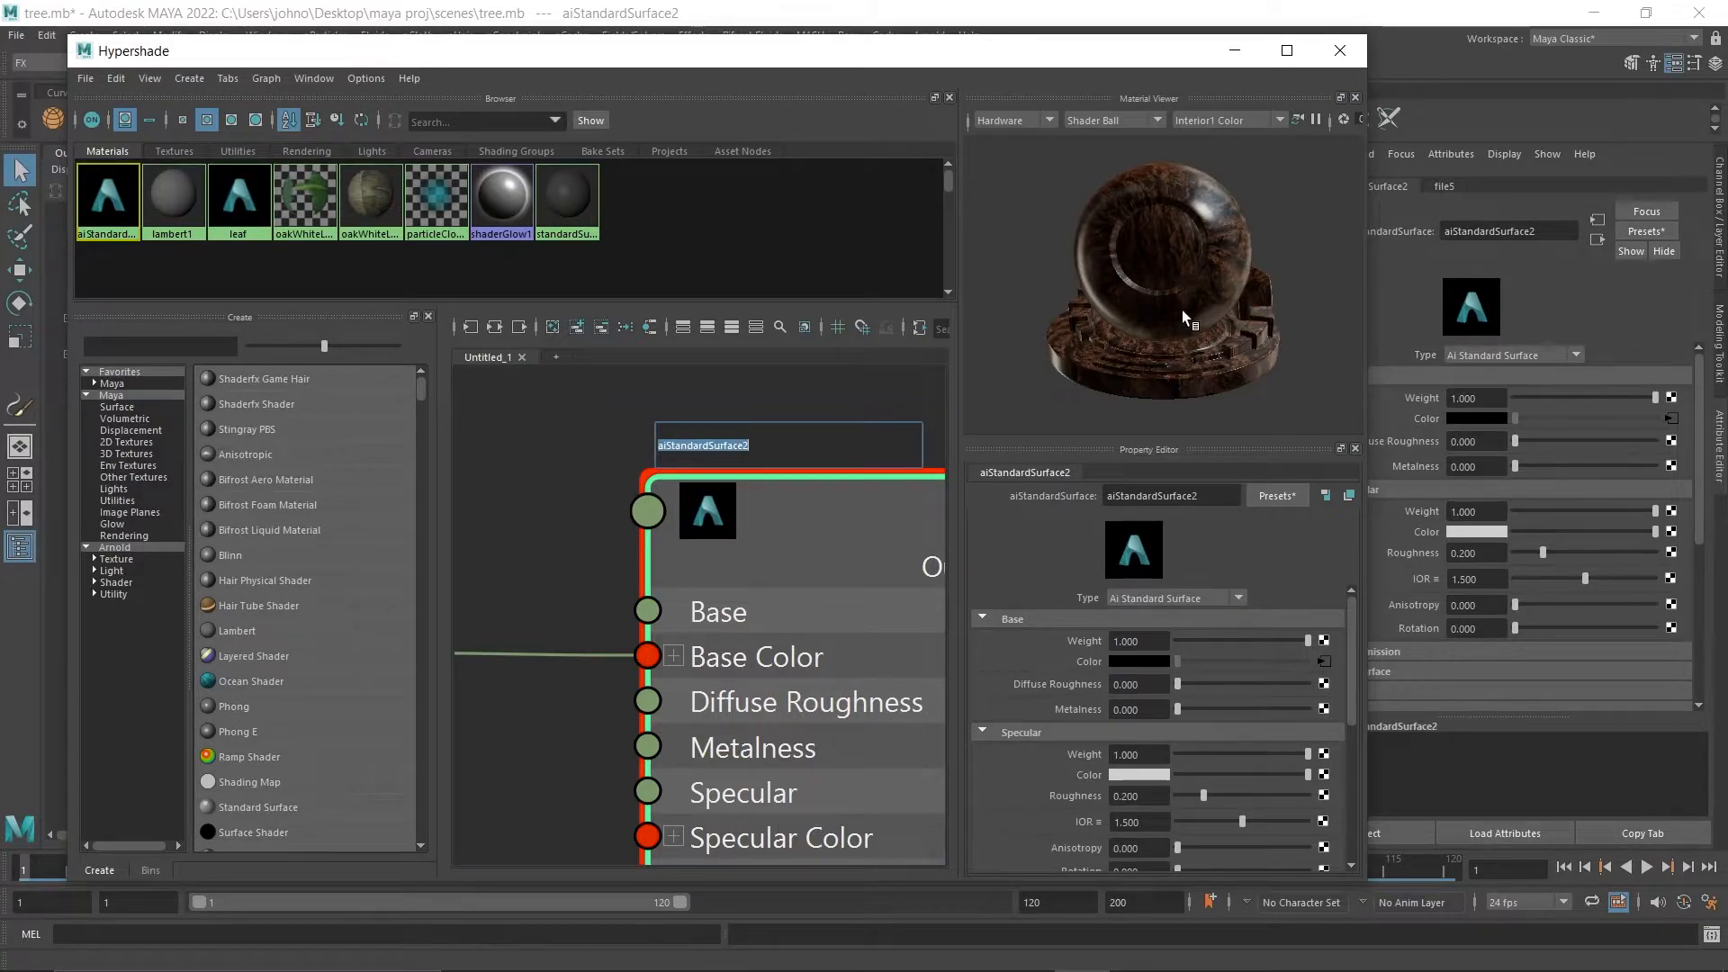
{"action": "key", "text": "BackSpace"}
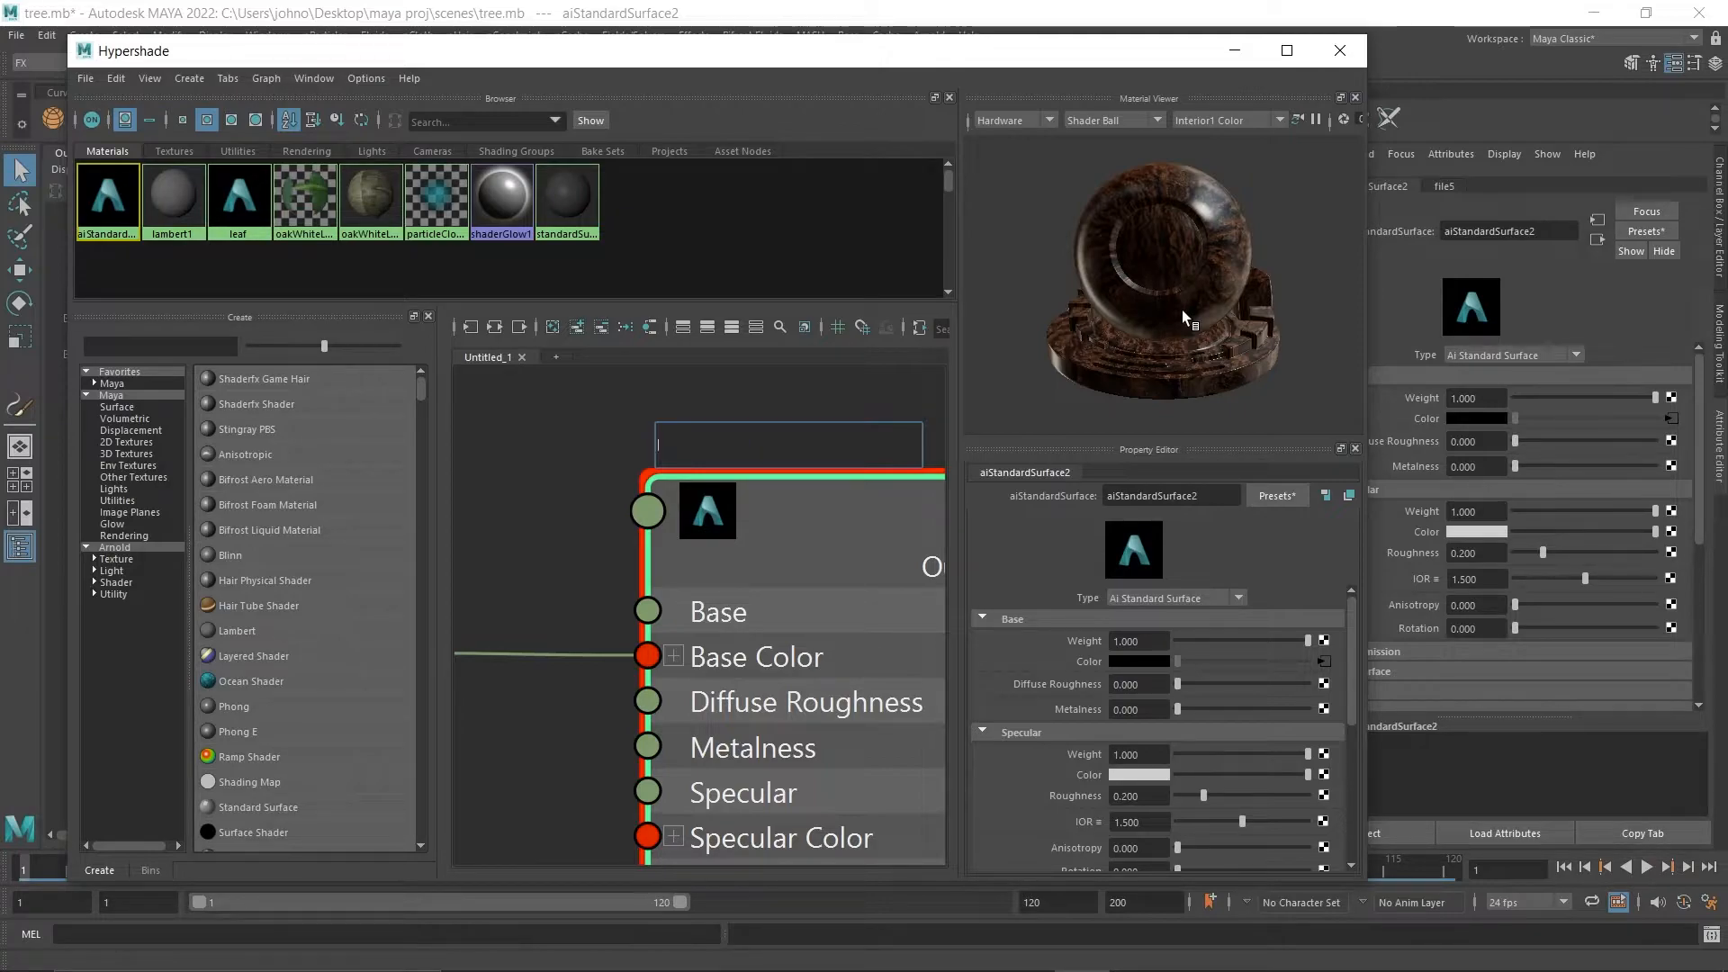
{"action": "type", "text": "Tree"}
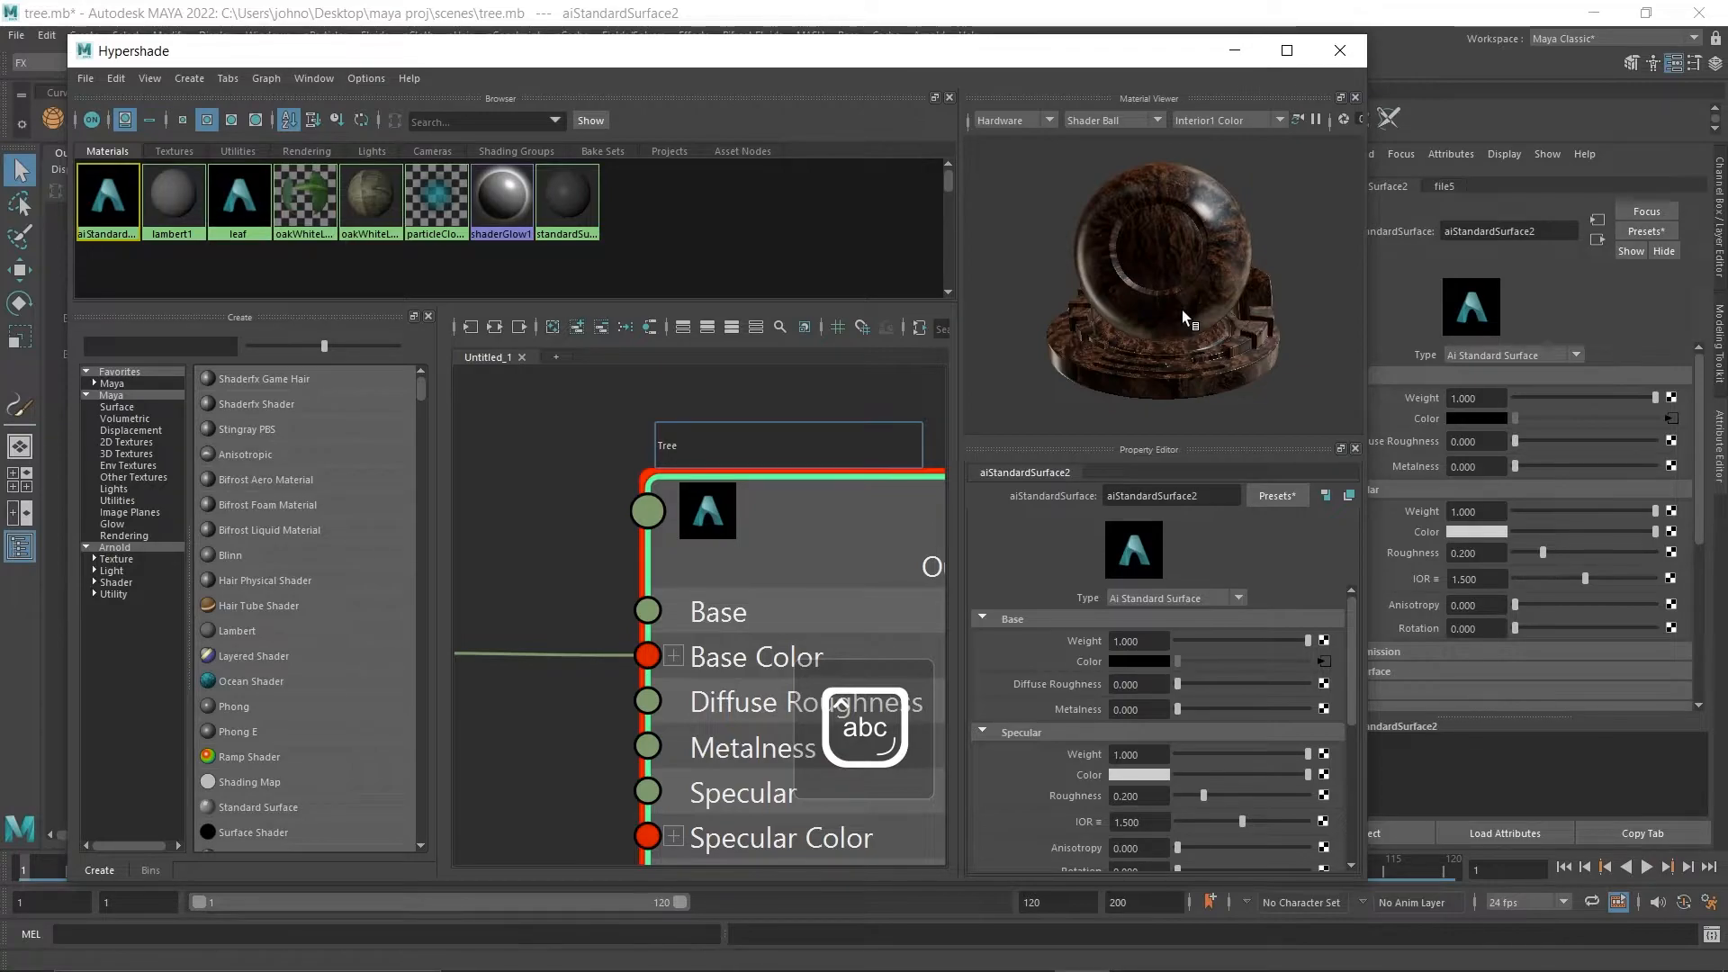
{"action": "type", "text": "_back"}
{"action": "key", "text": "Return"}
Connect a Noise texture to the bump mapping in the Tree_back material's geometry settings.
{"action": "scroll", "coordinate": [1220, 618], "scroll_direction": "down", "scroll_amount": 5}
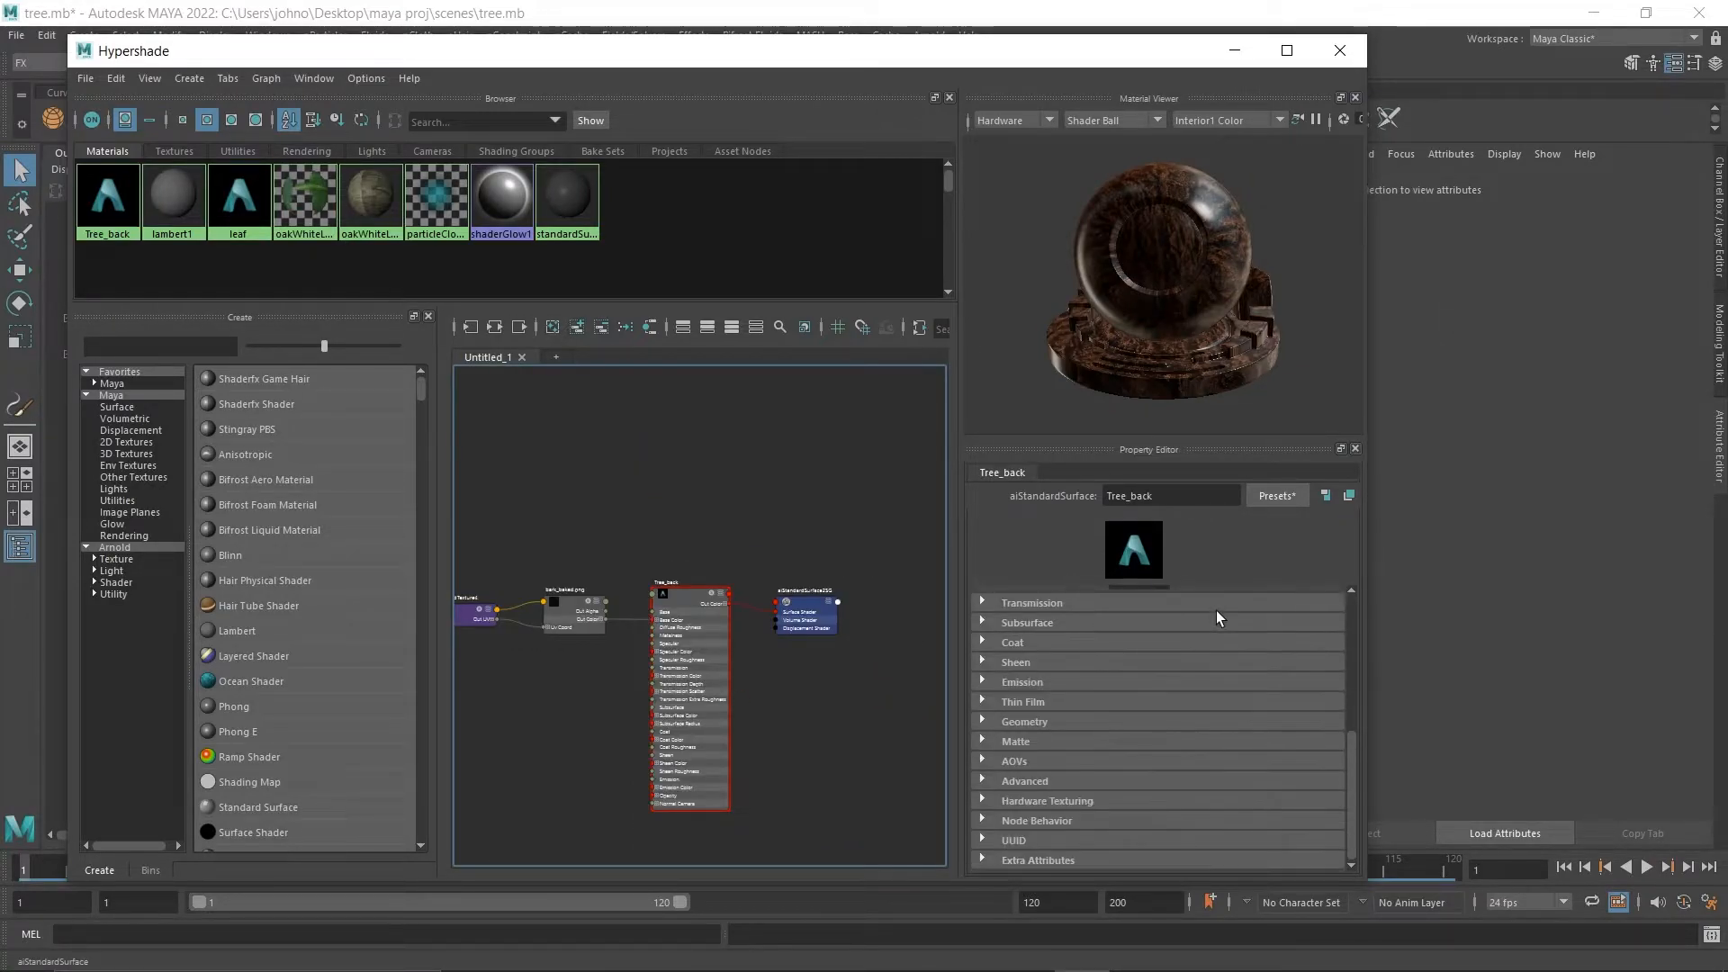
{"action": "scroll", "coordinate": [1219, 618], "scroll_direction": "up", "scroll_amount": 6}
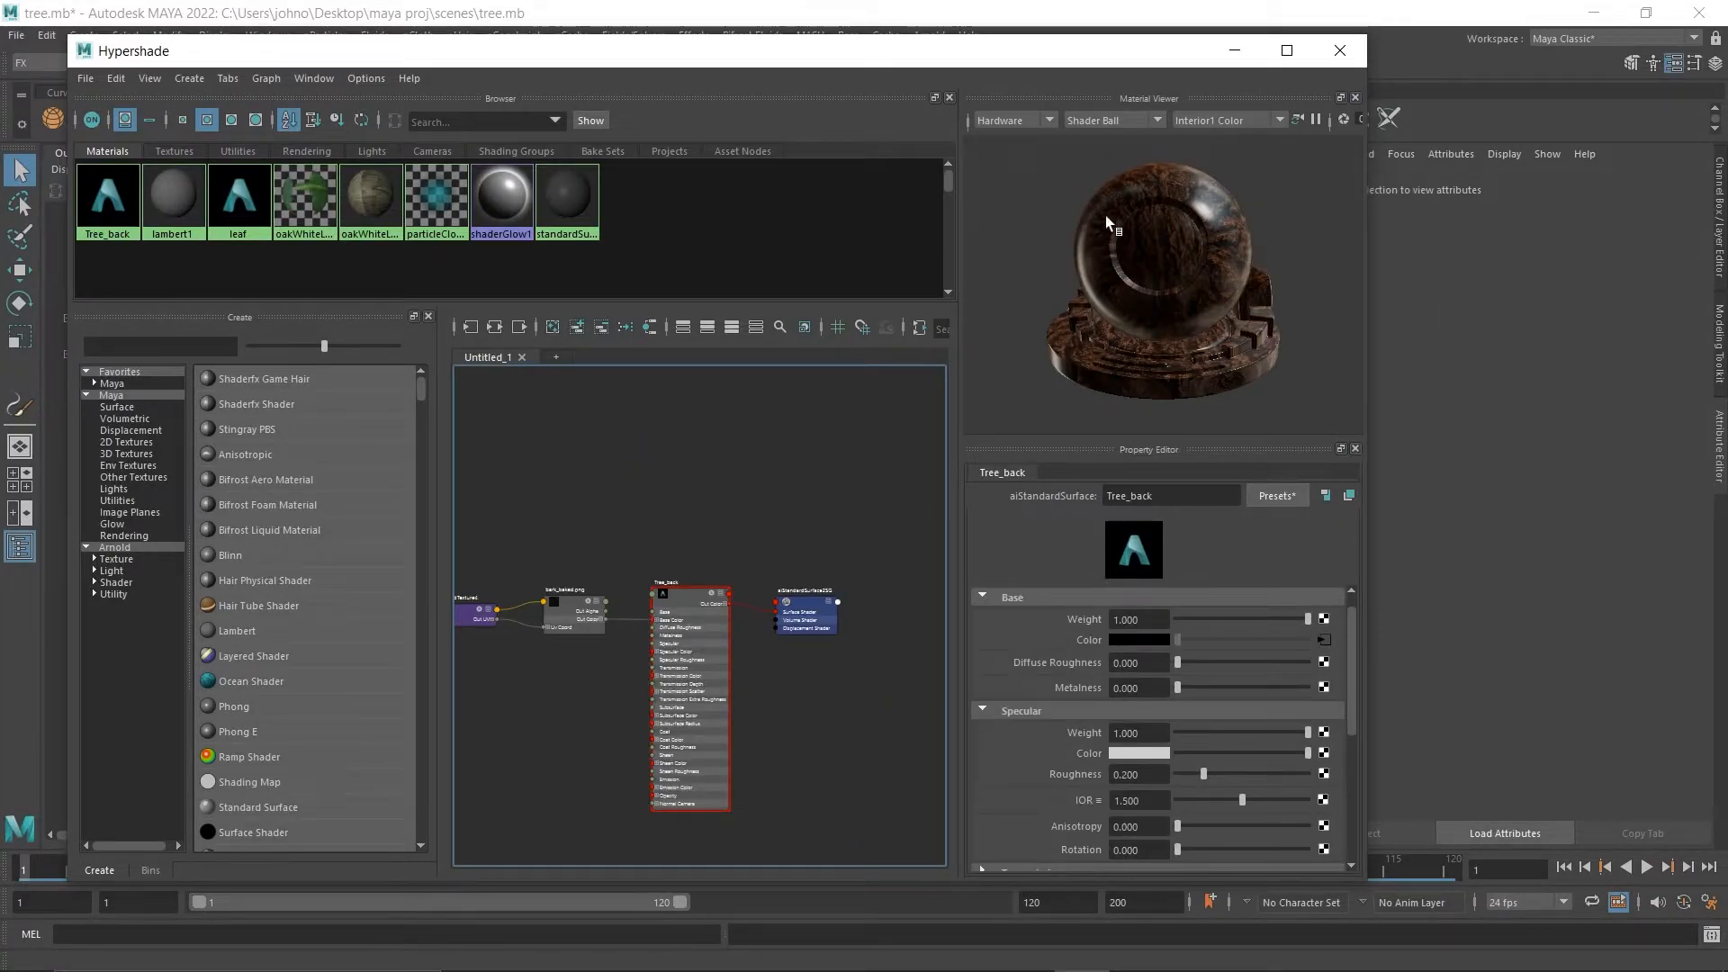
{"action": "scroll", "coordinate": [1033, 704], "scroll_direction": "down", "scroll_amount": 5}
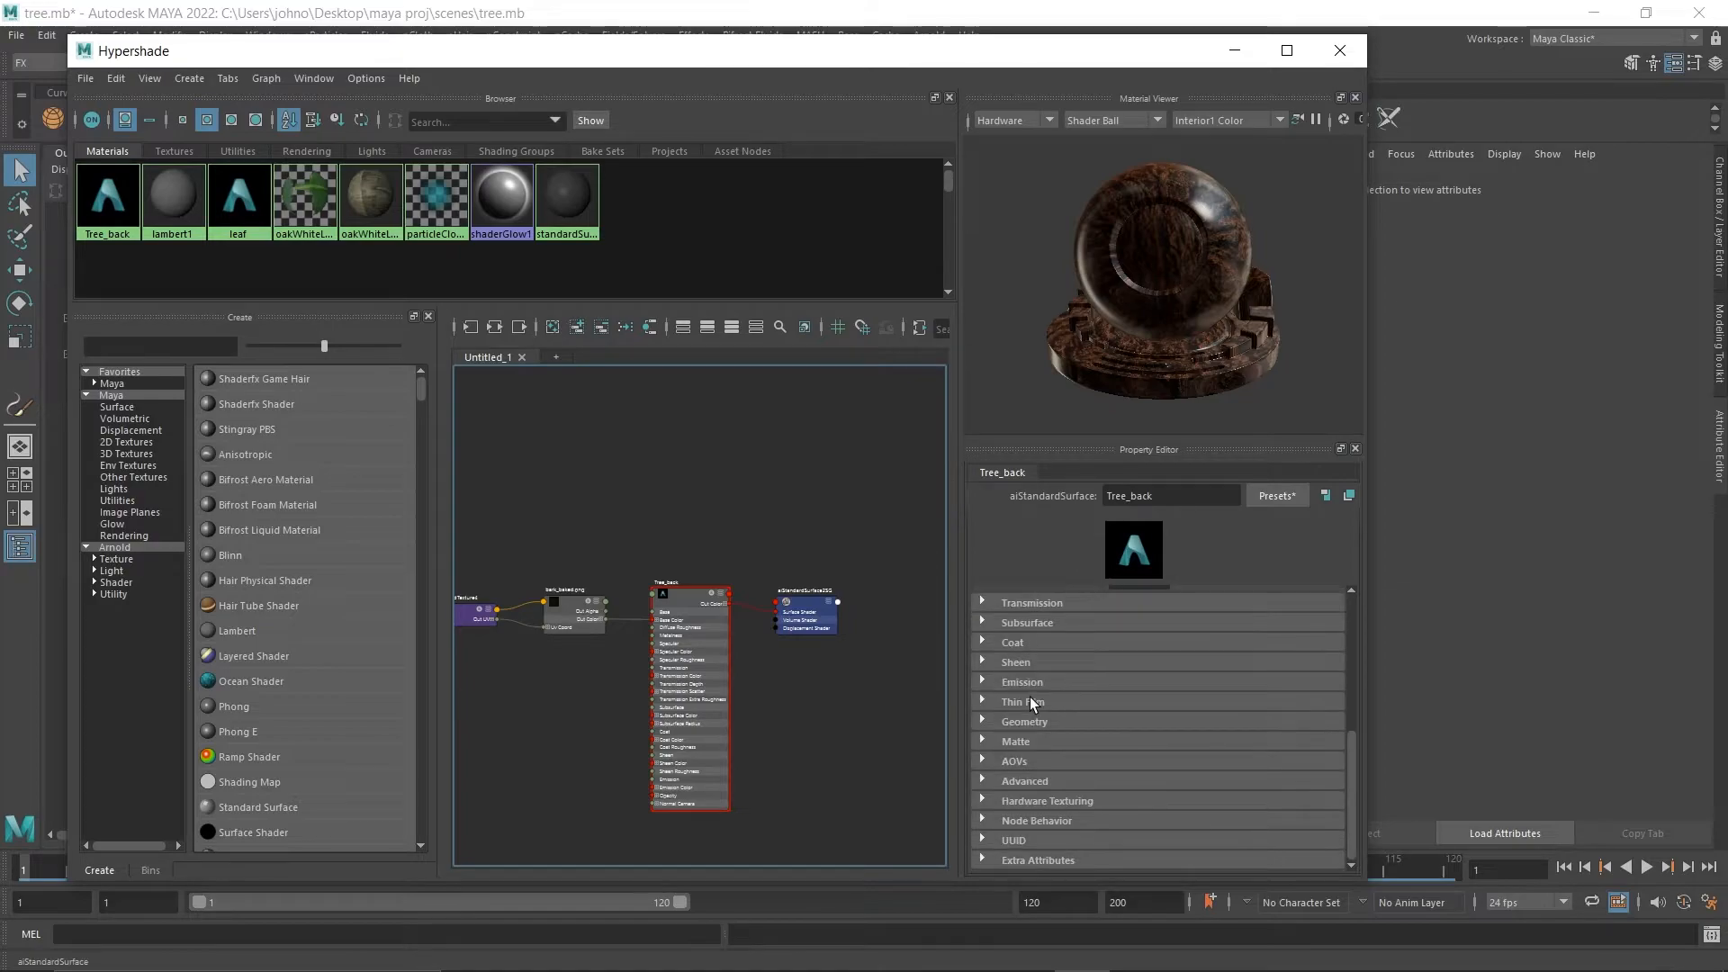
{"action": "left_click", "coordinate": [986, 724]}
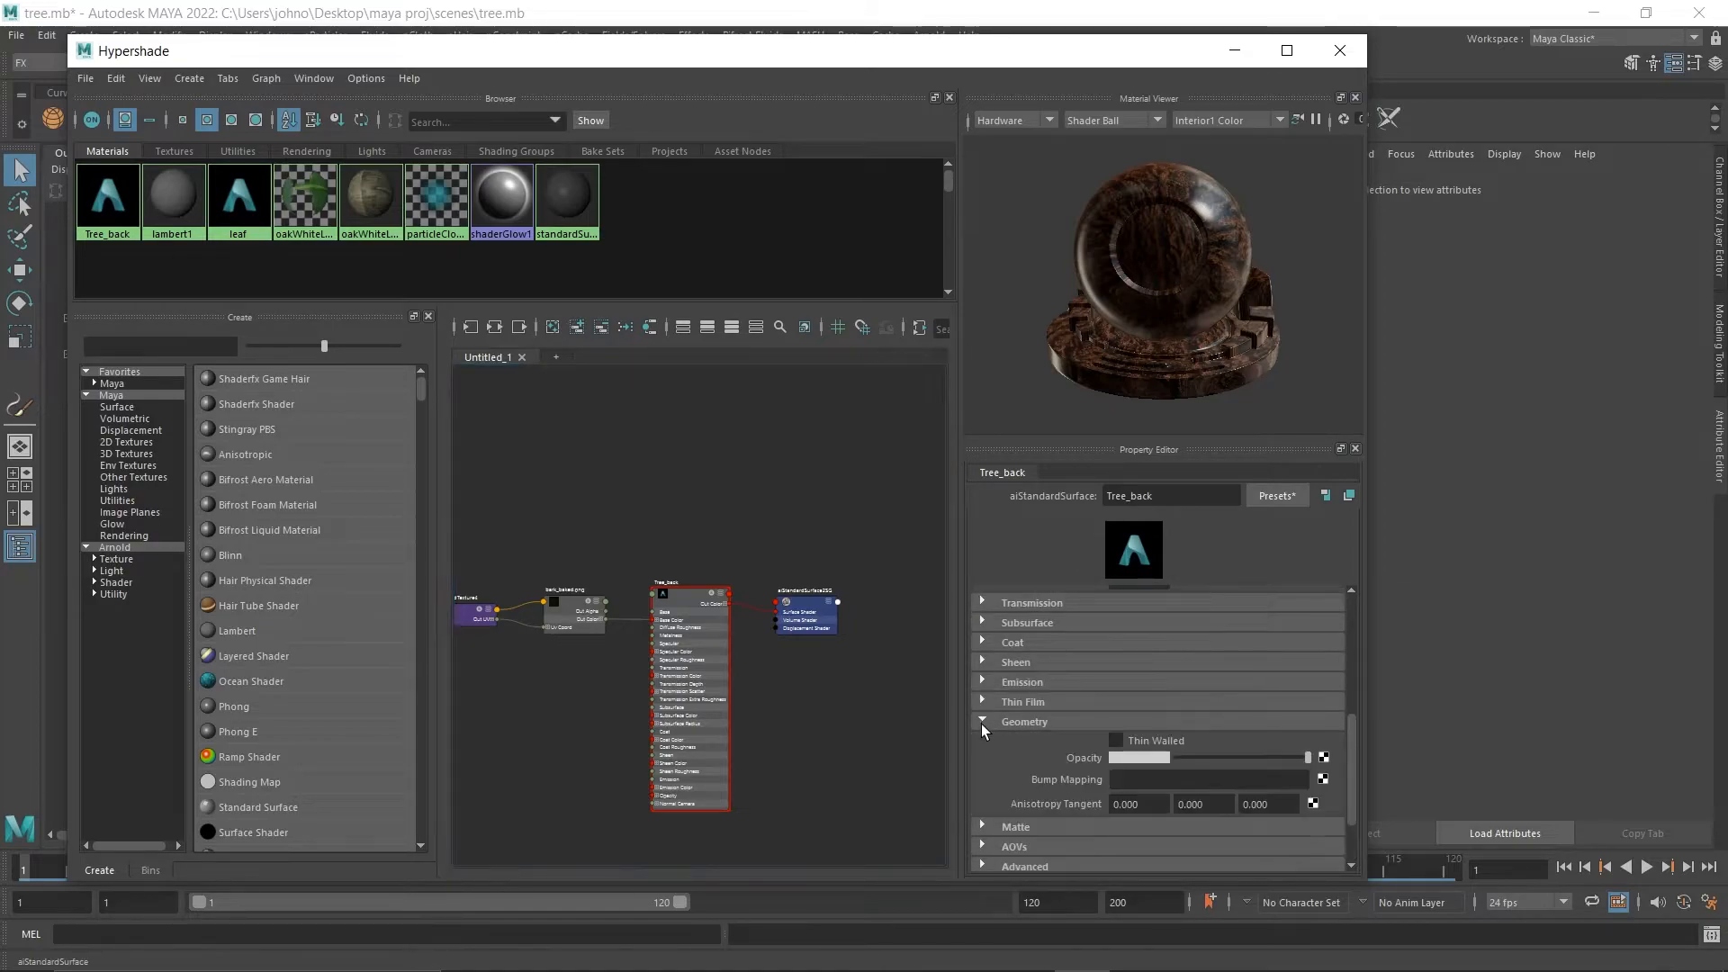
{"action": "left_click", "coordinate": [1322, 780]}
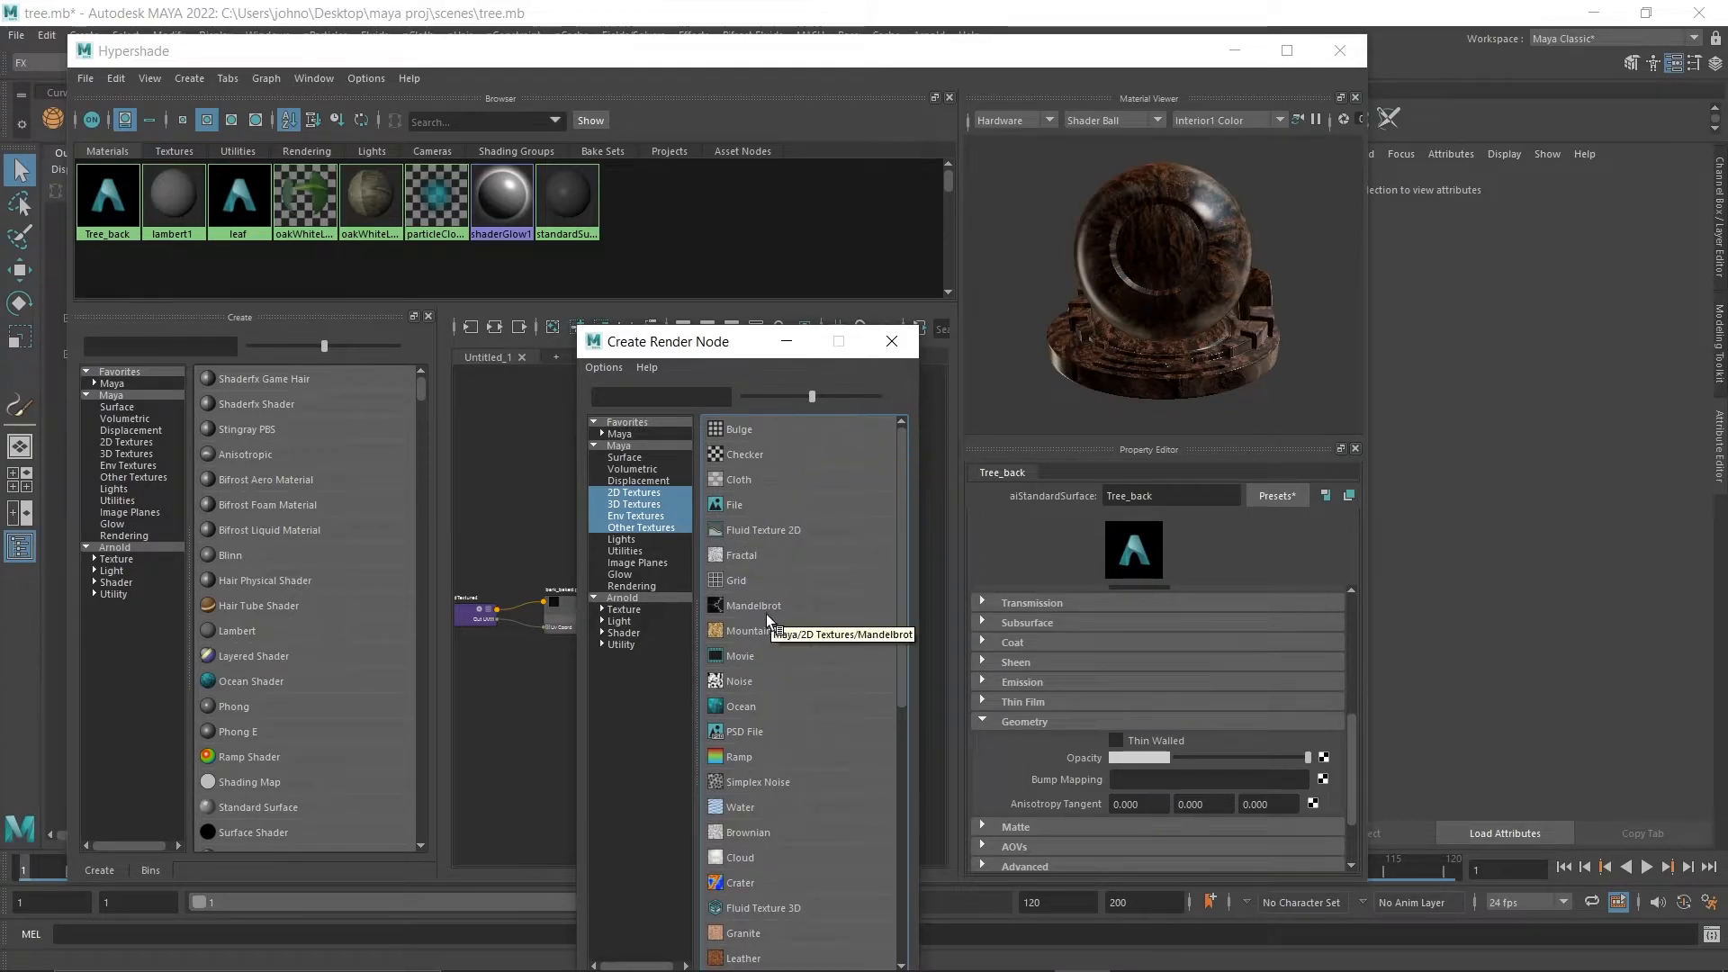
{"action": "left_click", "coordinate": [733, 684]}
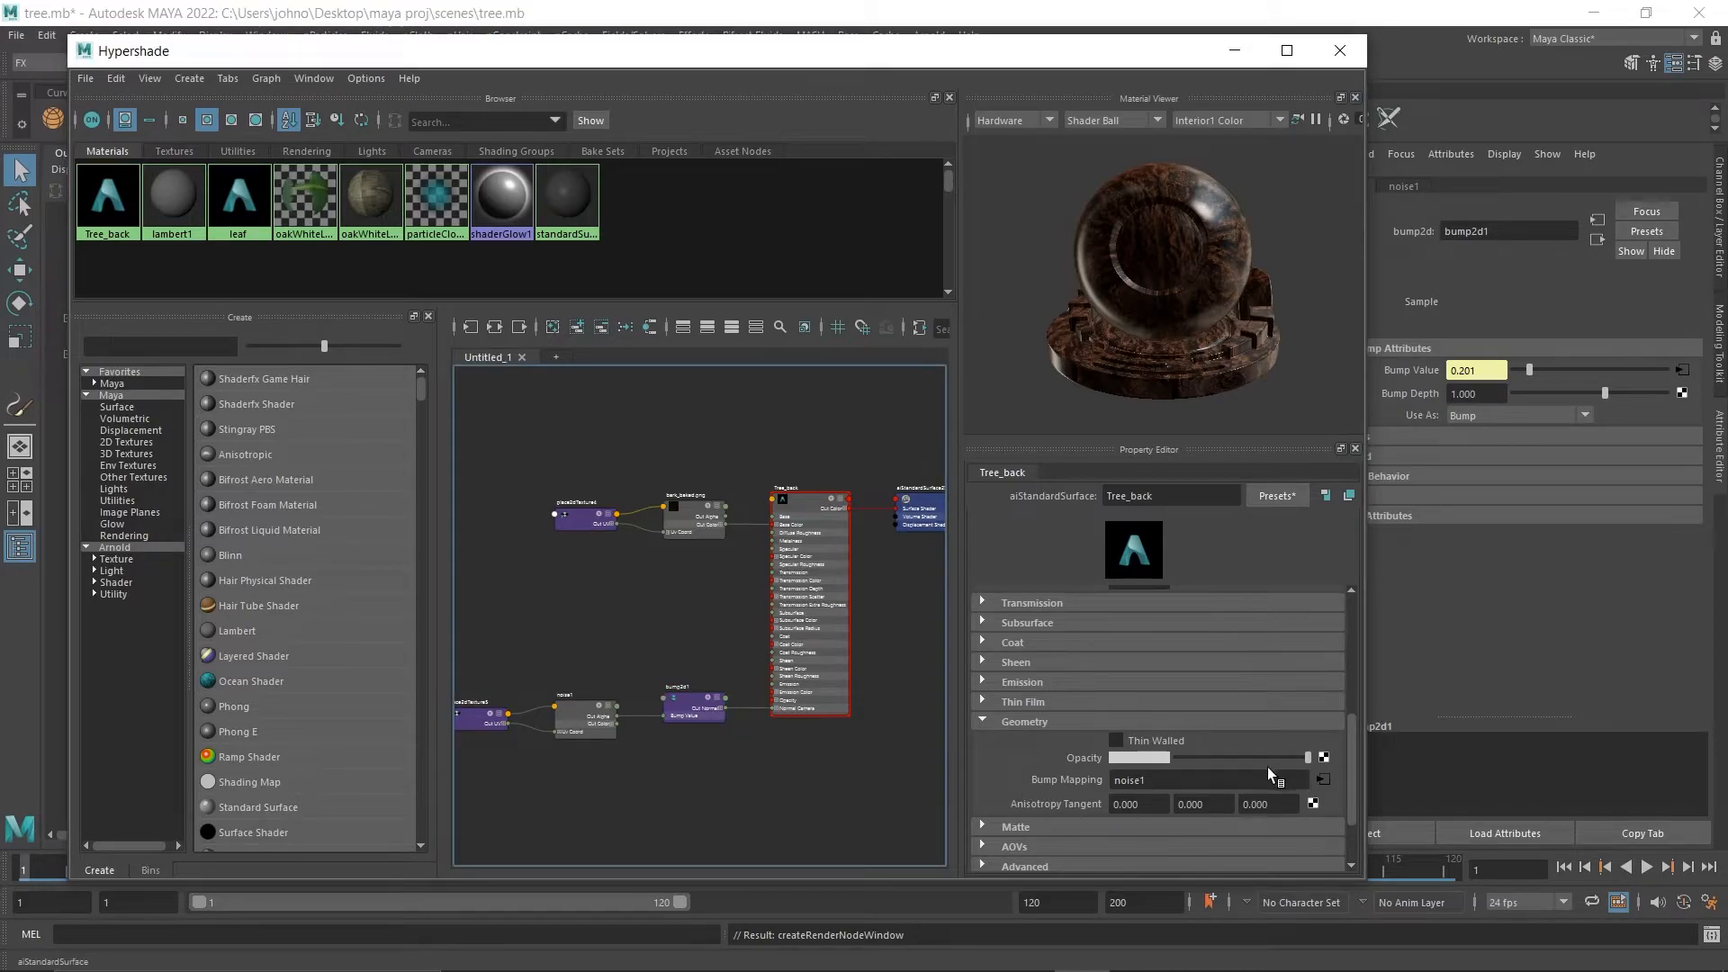
Set the bump noise to threshold 0.650, ratio 0.161, frequency ratio 2.888, depth max 2 and frequency 4.895.
{"action": "left_click", "coordinate": [1326, 781]}
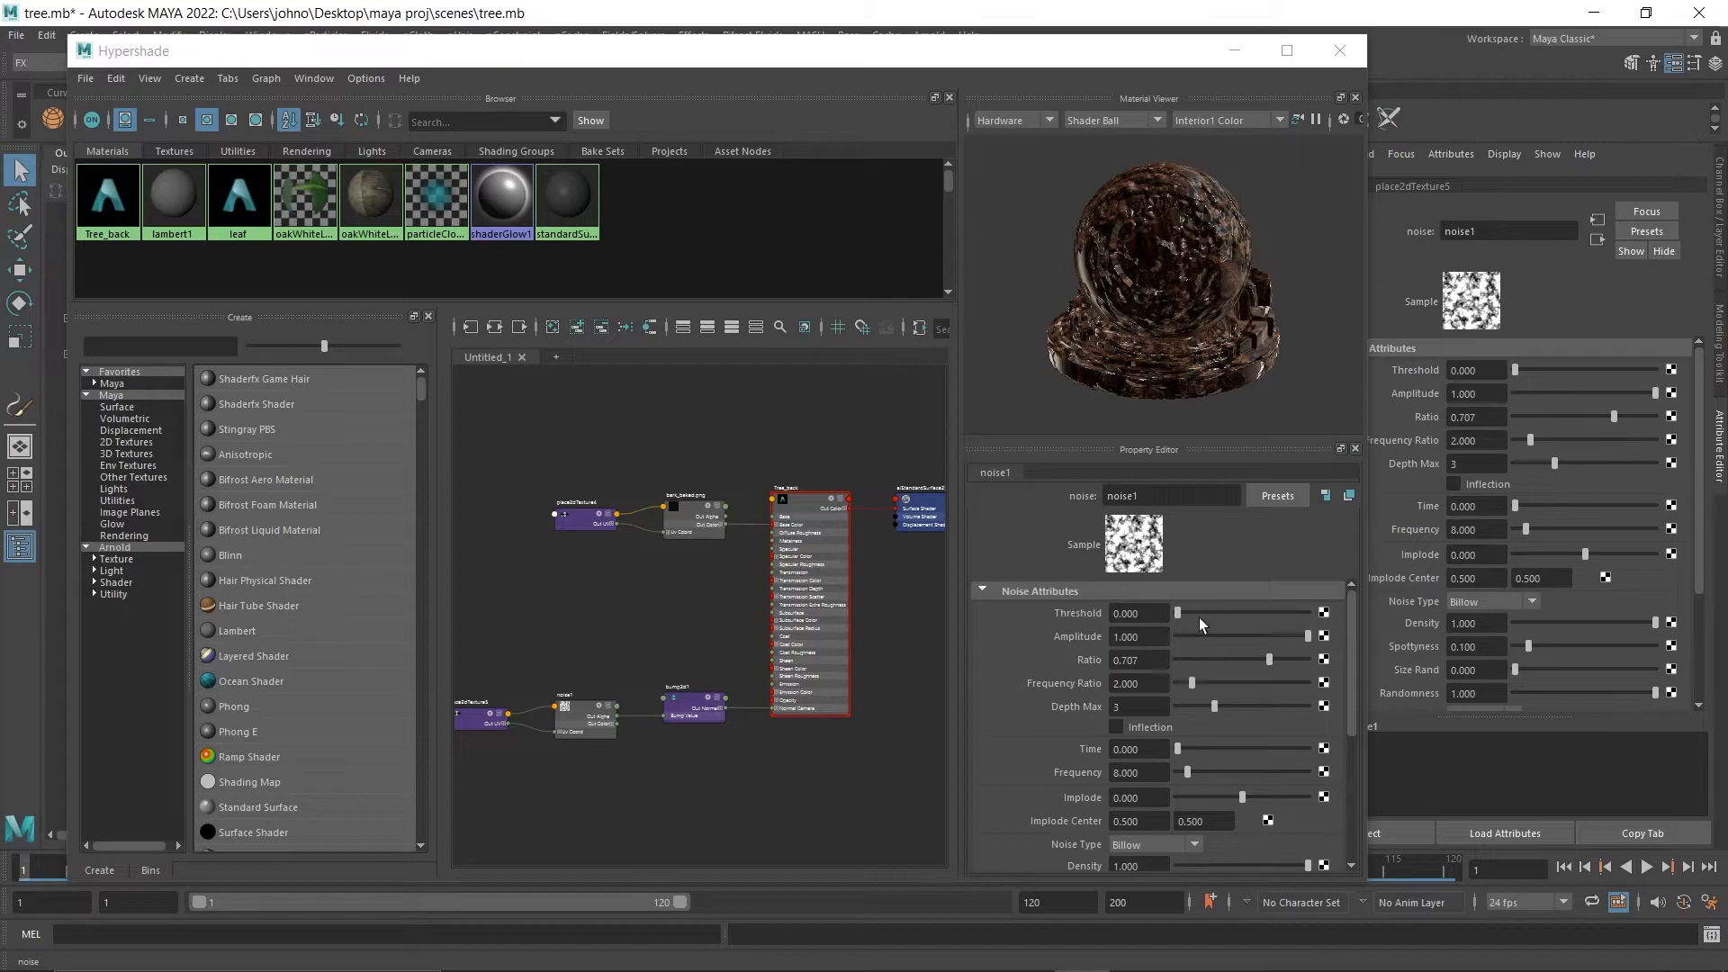
{"action": "left_click_drag", "start_coordinate": [1269, 661], "coordinate": [1184, 775]}
{"action": "left_click_drag", "start_coordinate": [1200, 683], "coordinate": [1205, 683]}
{"action": "left_click_drag", "start_coordinate": [1178, 613], "coordinate": [1262, 613]}
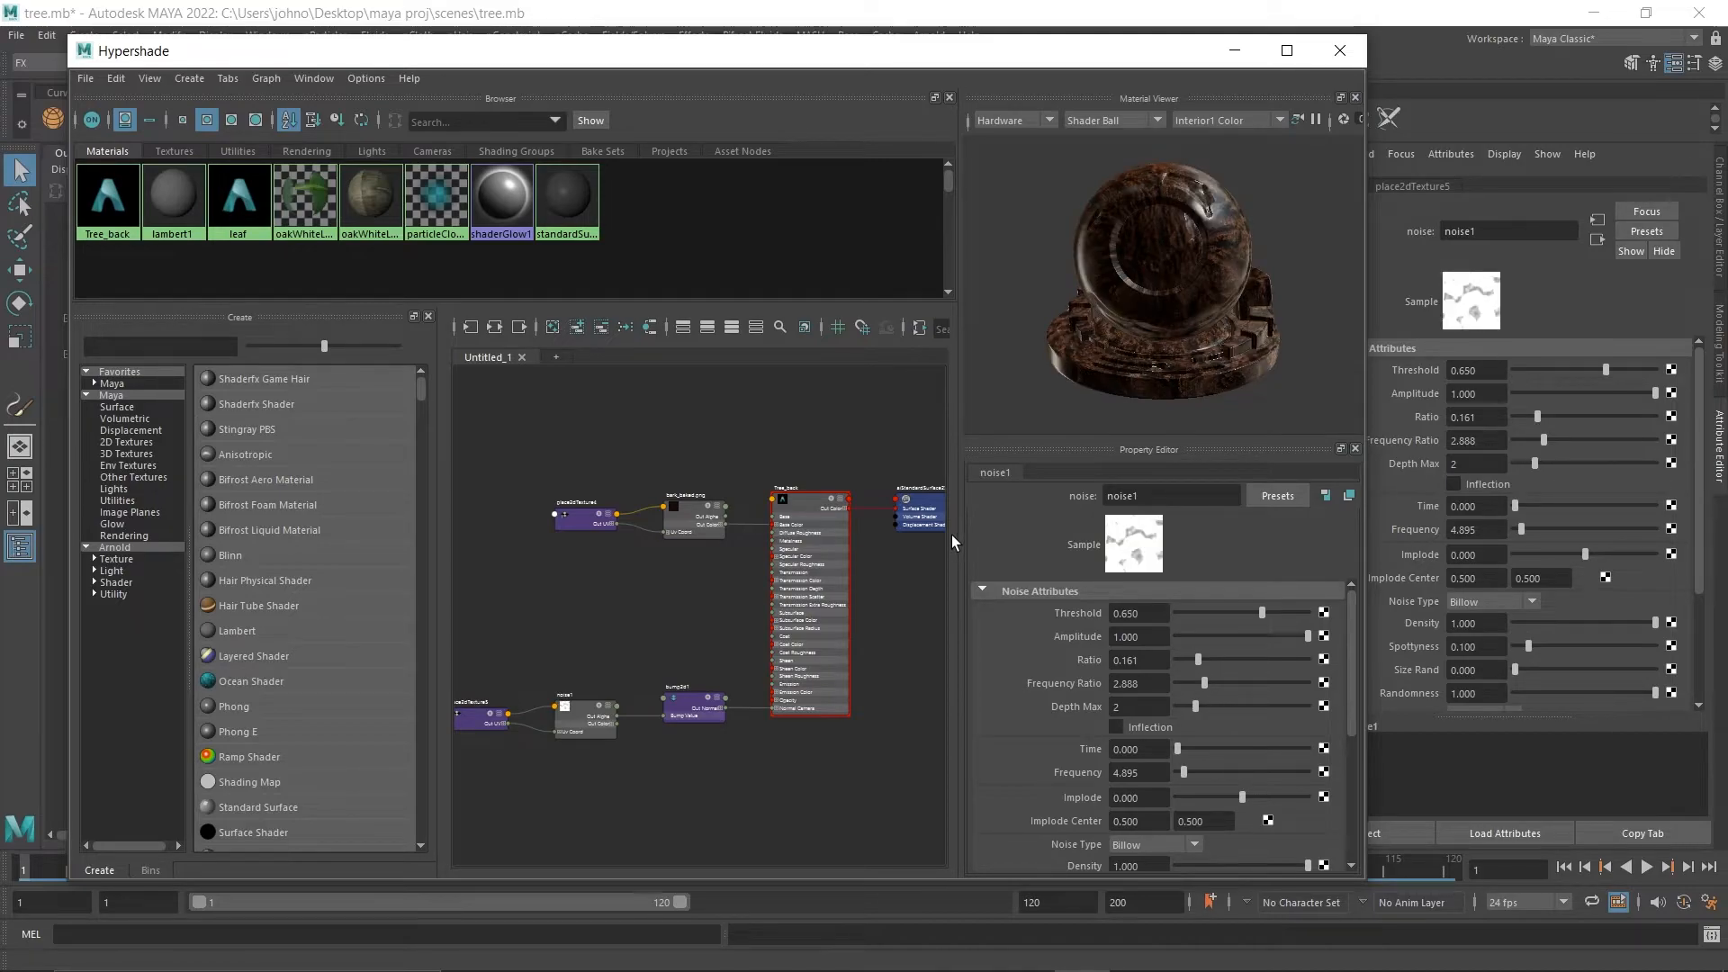
Set the specular color of the Tree_back material to black to remove its shine.
{"action": "left_click", "coordinate": [821, 506]}
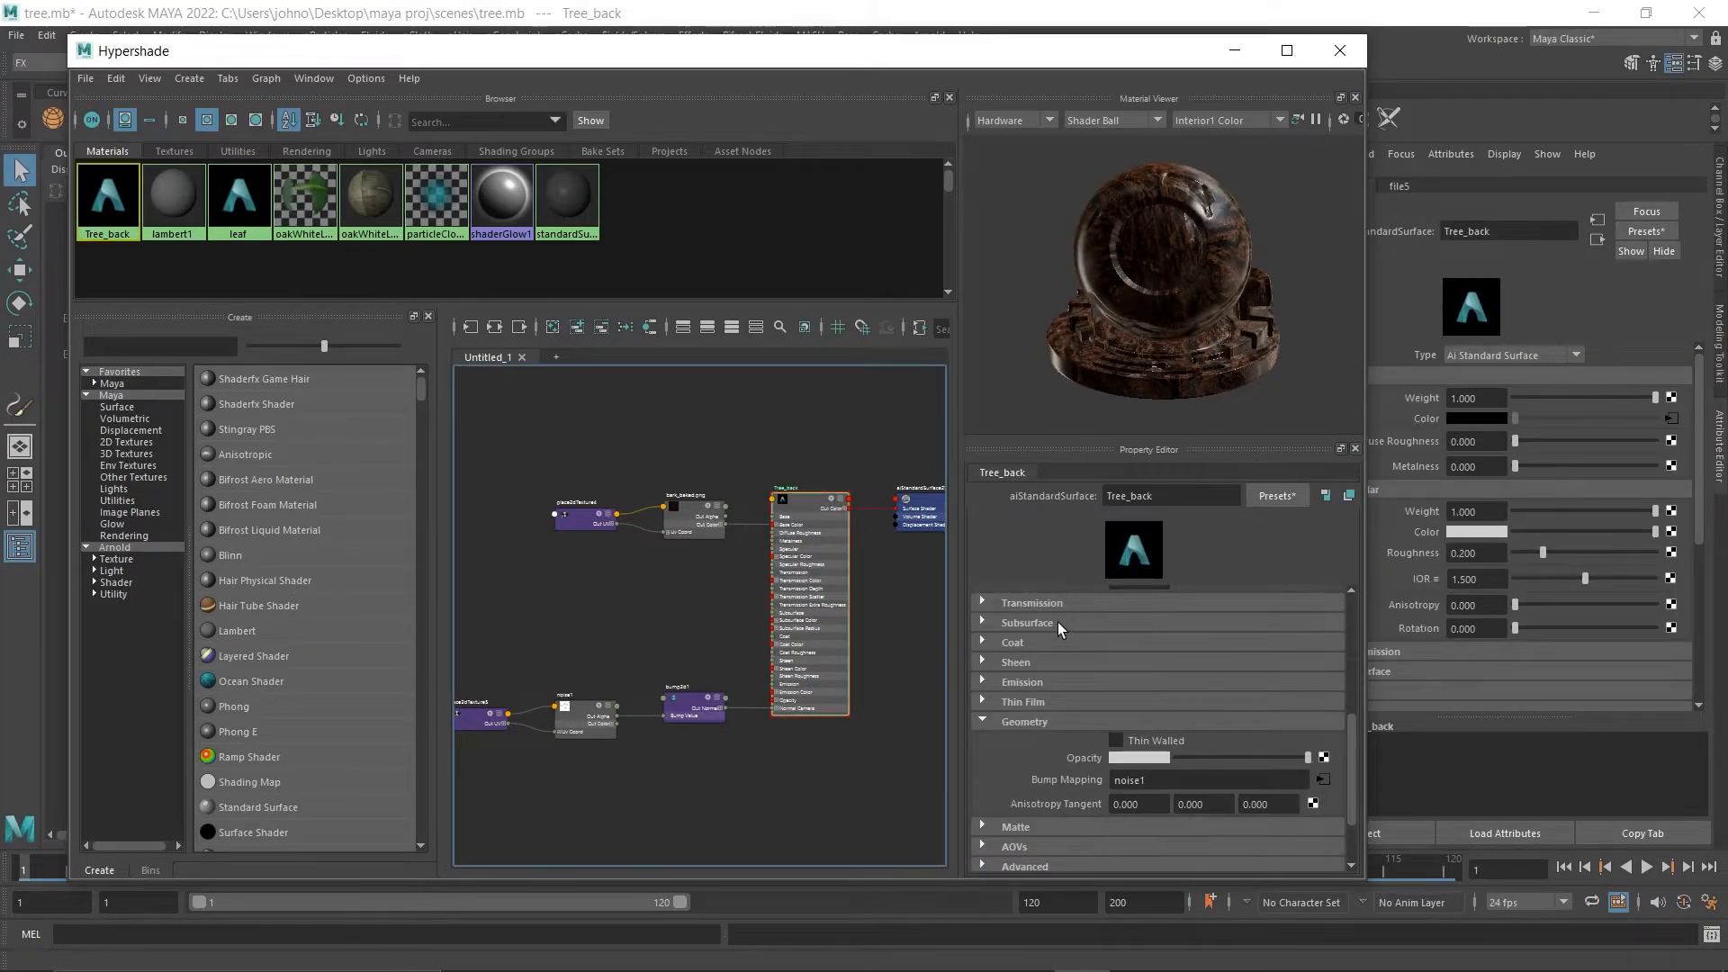
{"action": "scroll", "coordinate": [1060, 628], "scroll_direction": "up", "scroll_amount": 5}
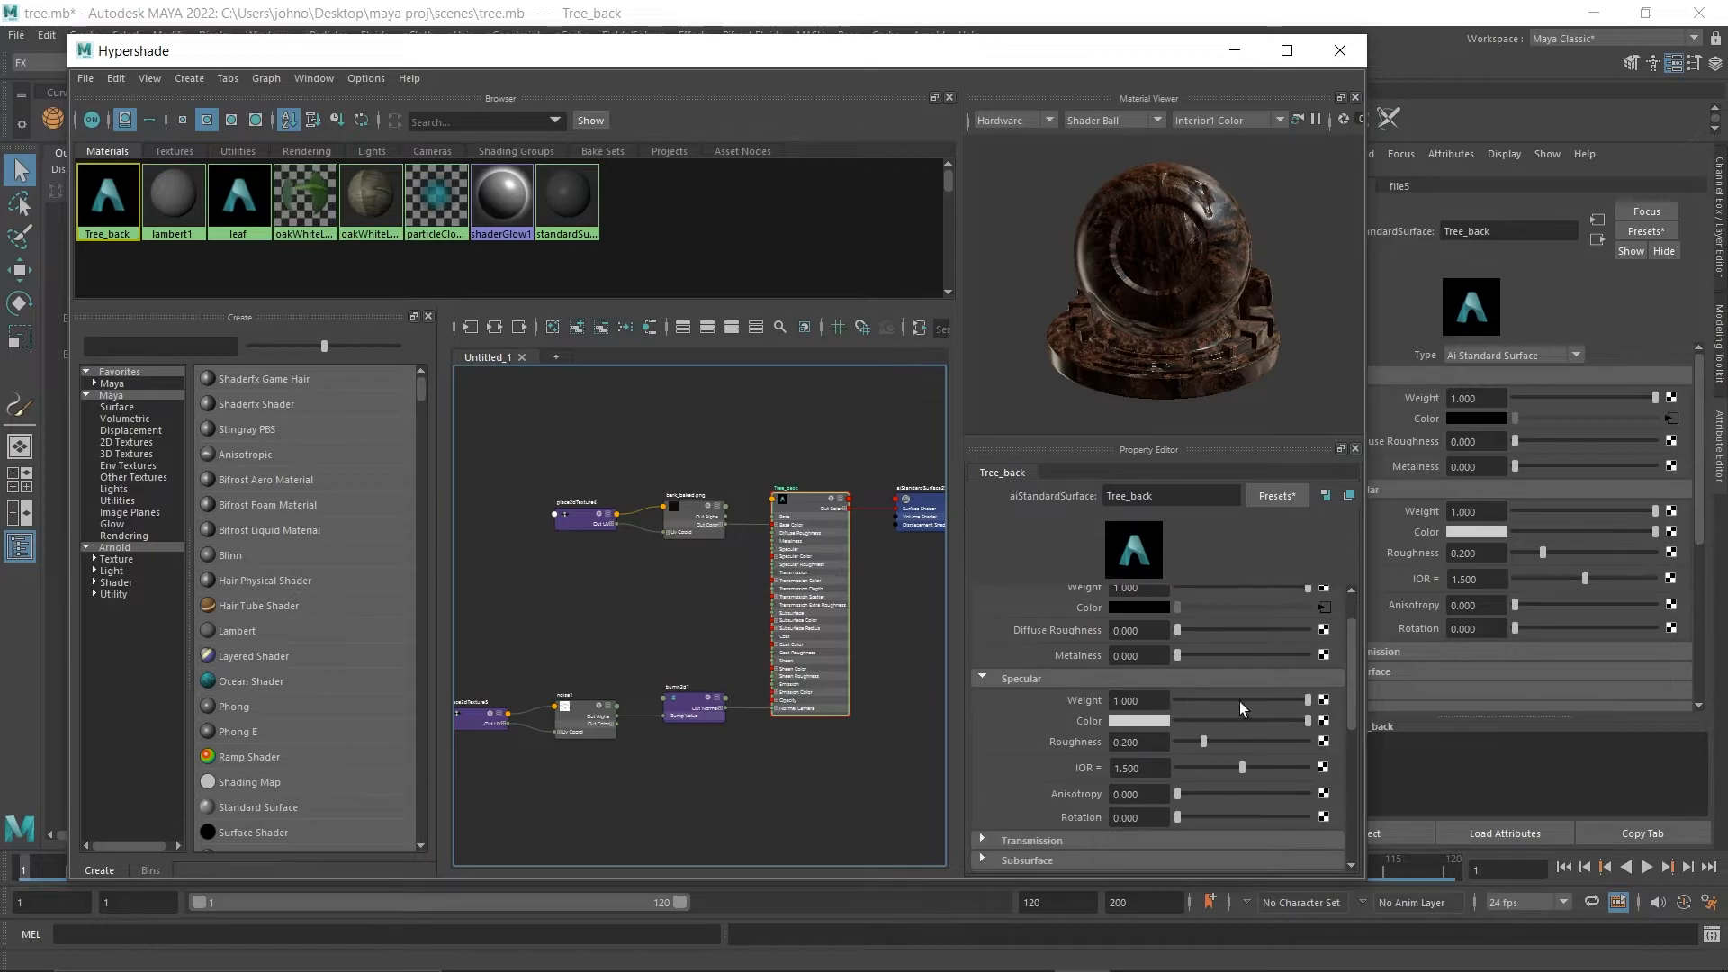
{"action": "left_click_drag", "start_coordinate": [1283, 723], "coordinate": [1134, 736]}
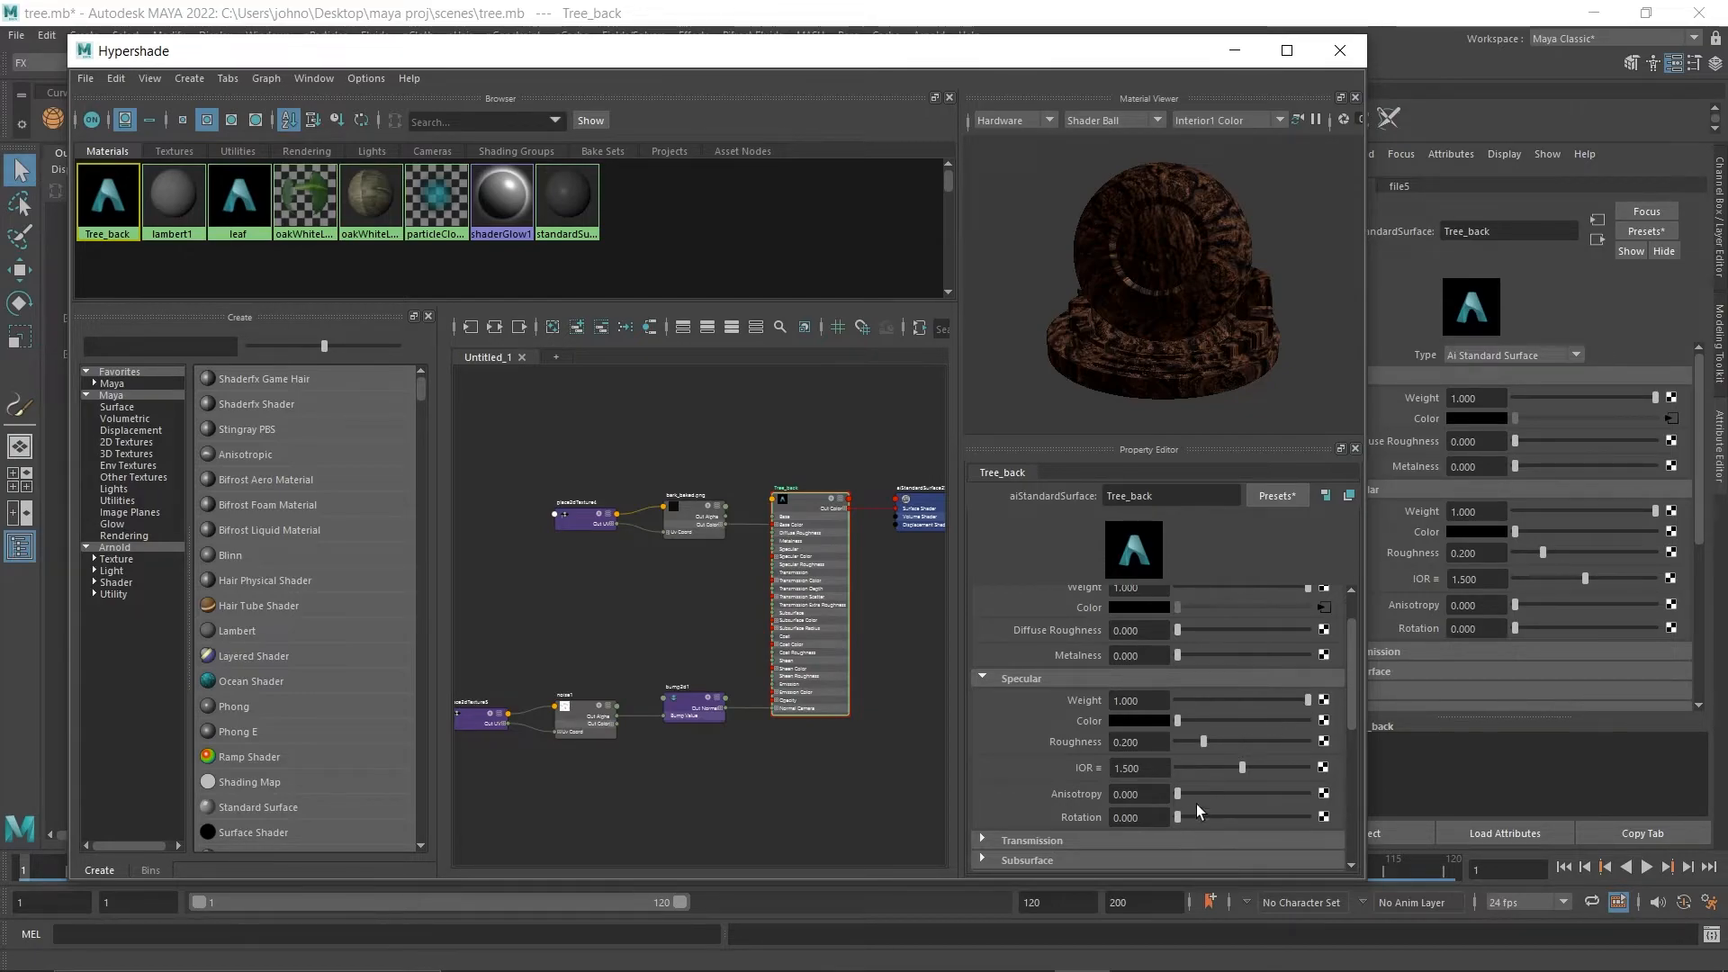
{"action": "left_click", "coordinate": [984, 839]}
{"action": "left_click", "coordinate": [984, 839]}
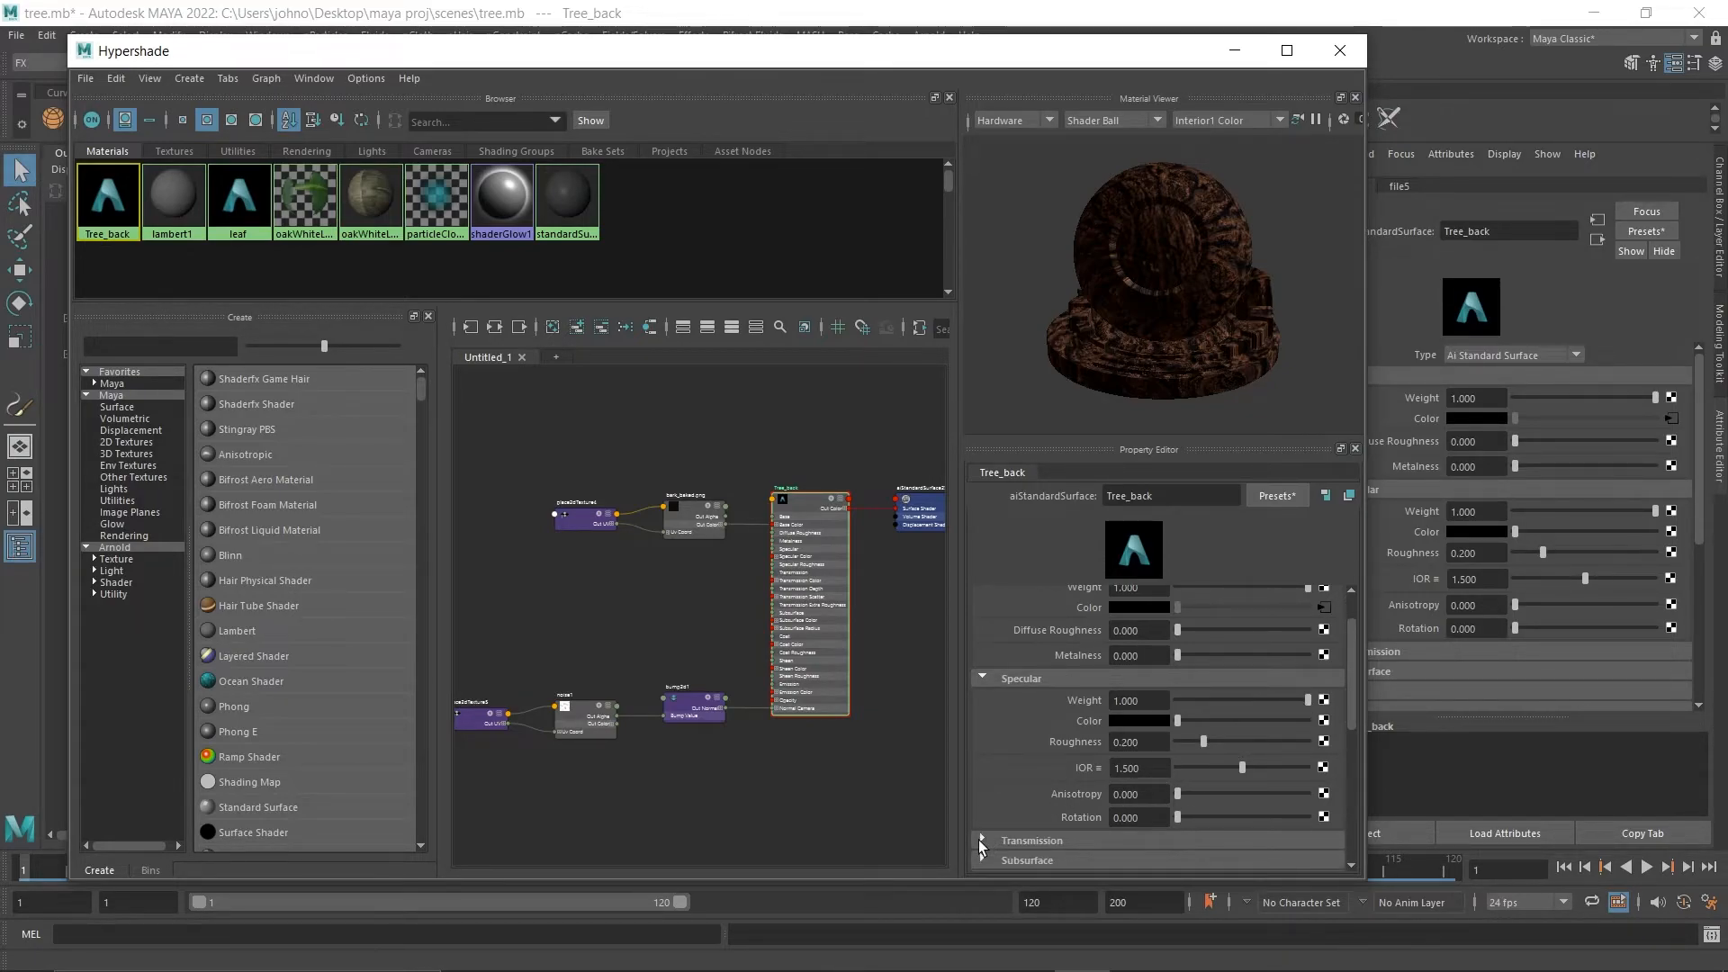
Close Hypershade and Render Setup, then render the current frame with the trunk in view and examine the bark.
{"action": "left_click", "coordinate": [1343, 49]}
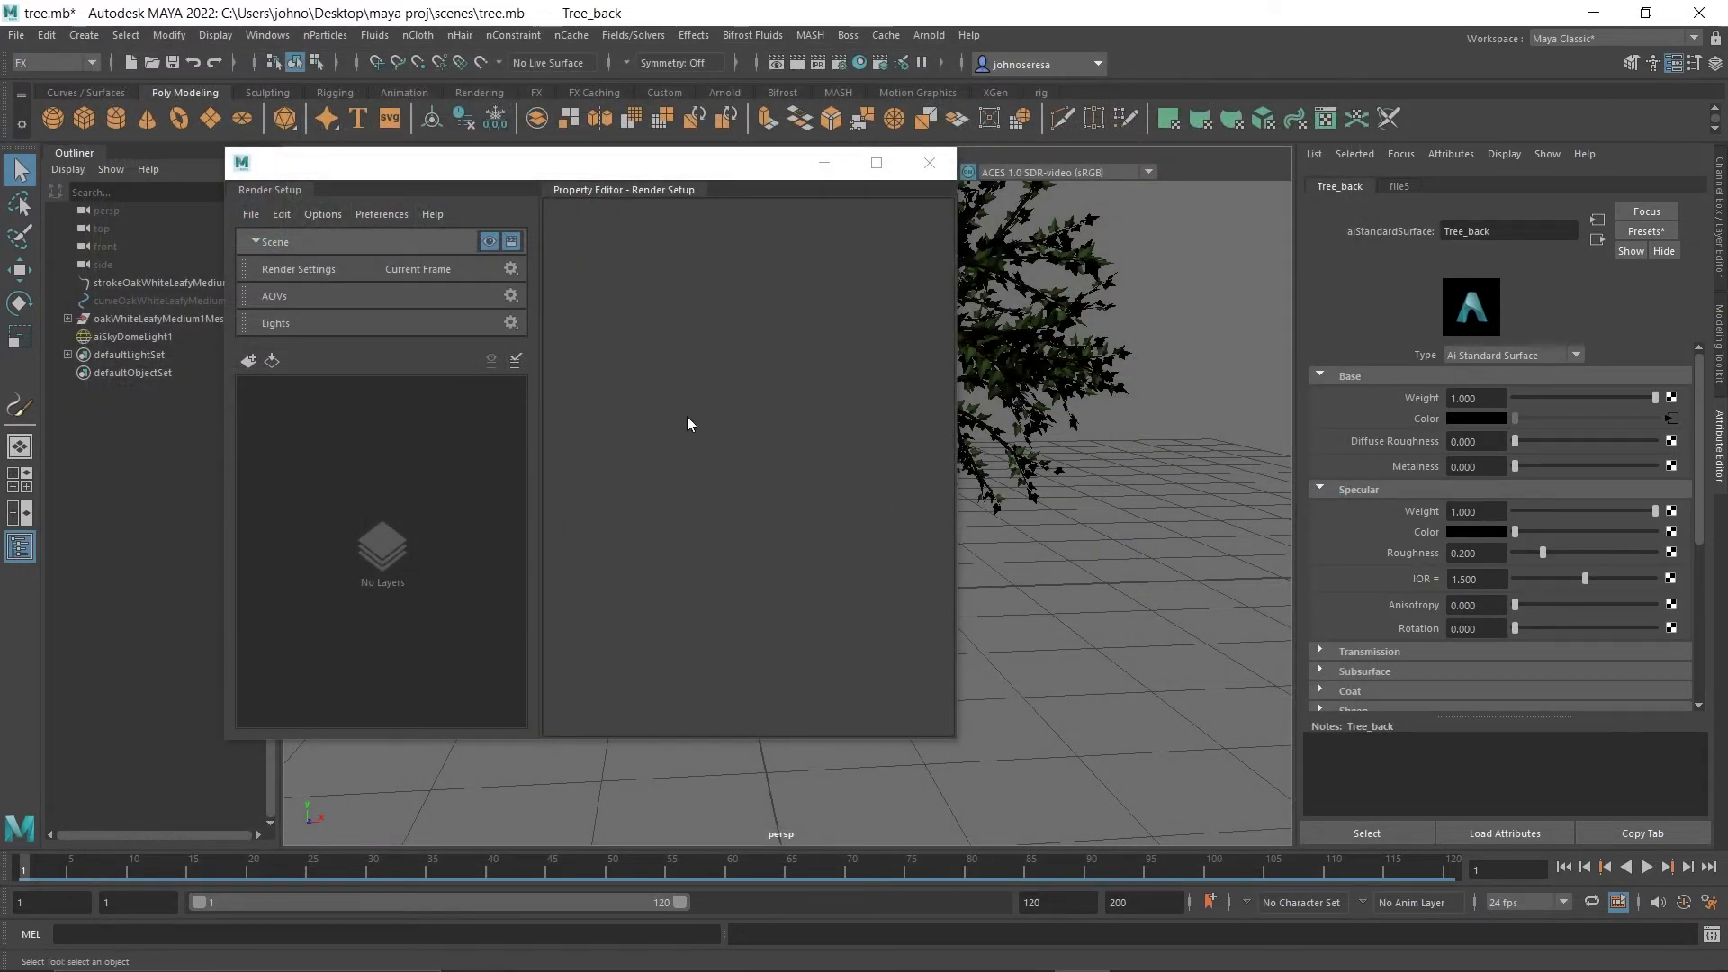
{"action": "left_click", "coordinate": [930, 163]}
{"action": "scroll", "coordinate": [744, 617], "scroll_direction": "up", "scroll_amount": 3}
{"action": "scroll", "coordinate": [743, 610], "scroll_direction": "down", "scroll_amount": 1}
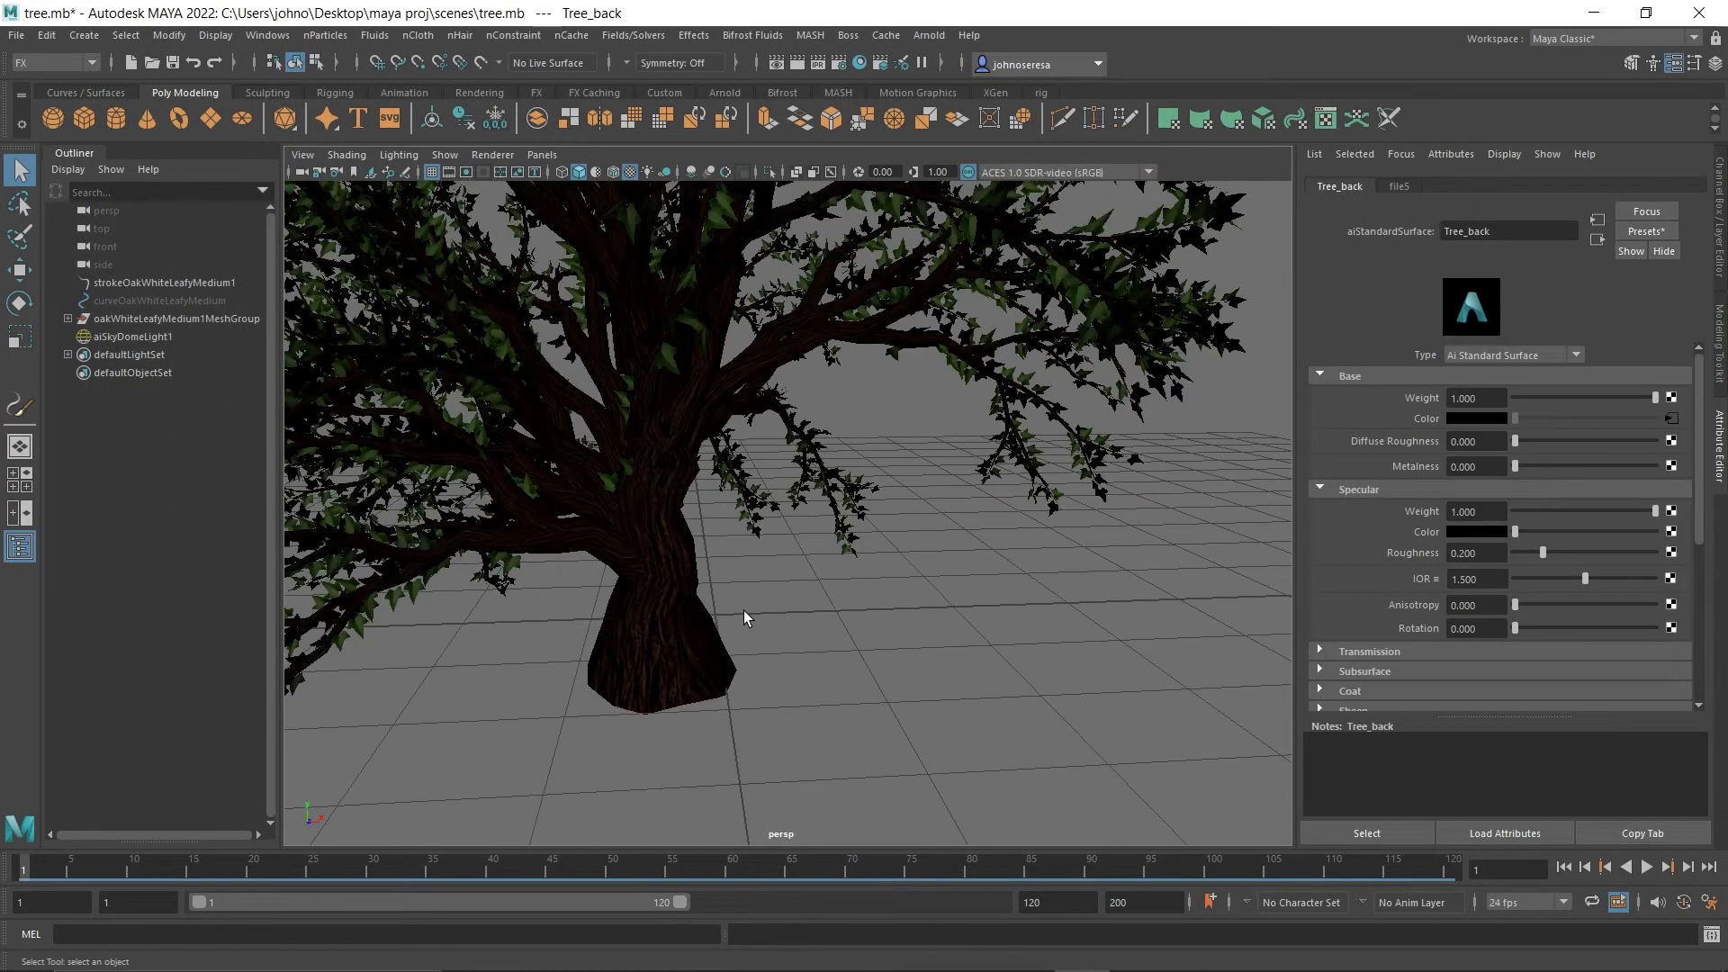
{"action": "left_click", "coordinate": [798, 63]}
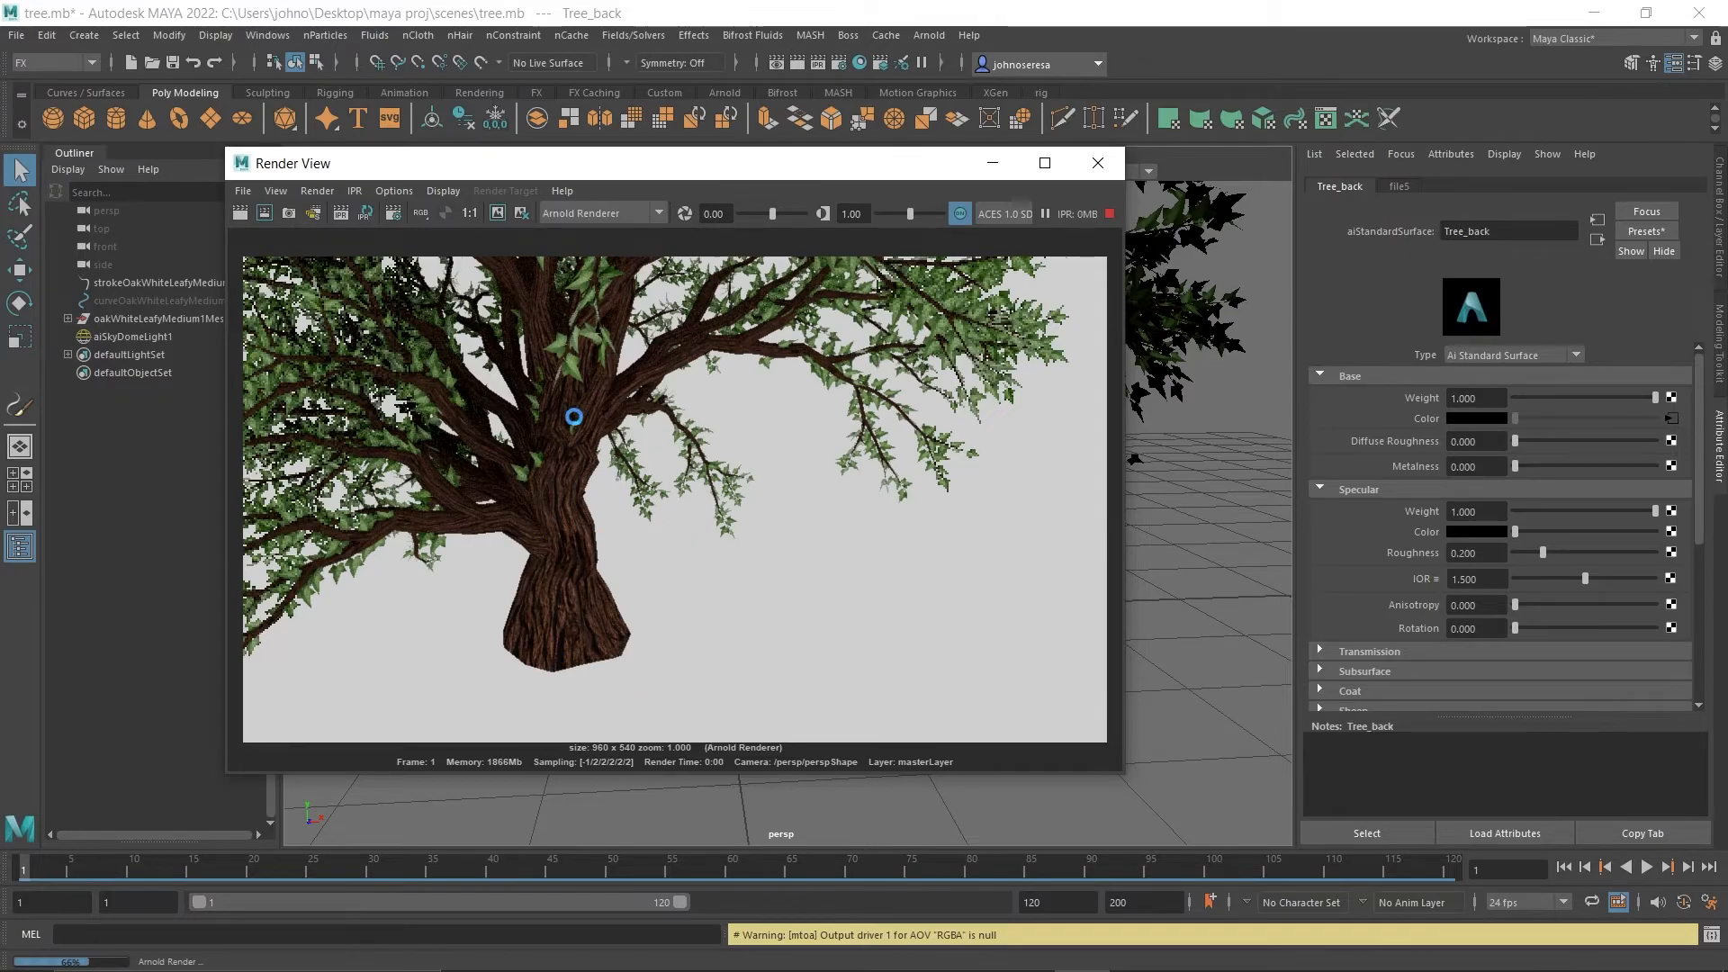
{"action": "scroll", "coordinate": [575, 417], "scroll_direction": "up", "scroll_amount": 1}
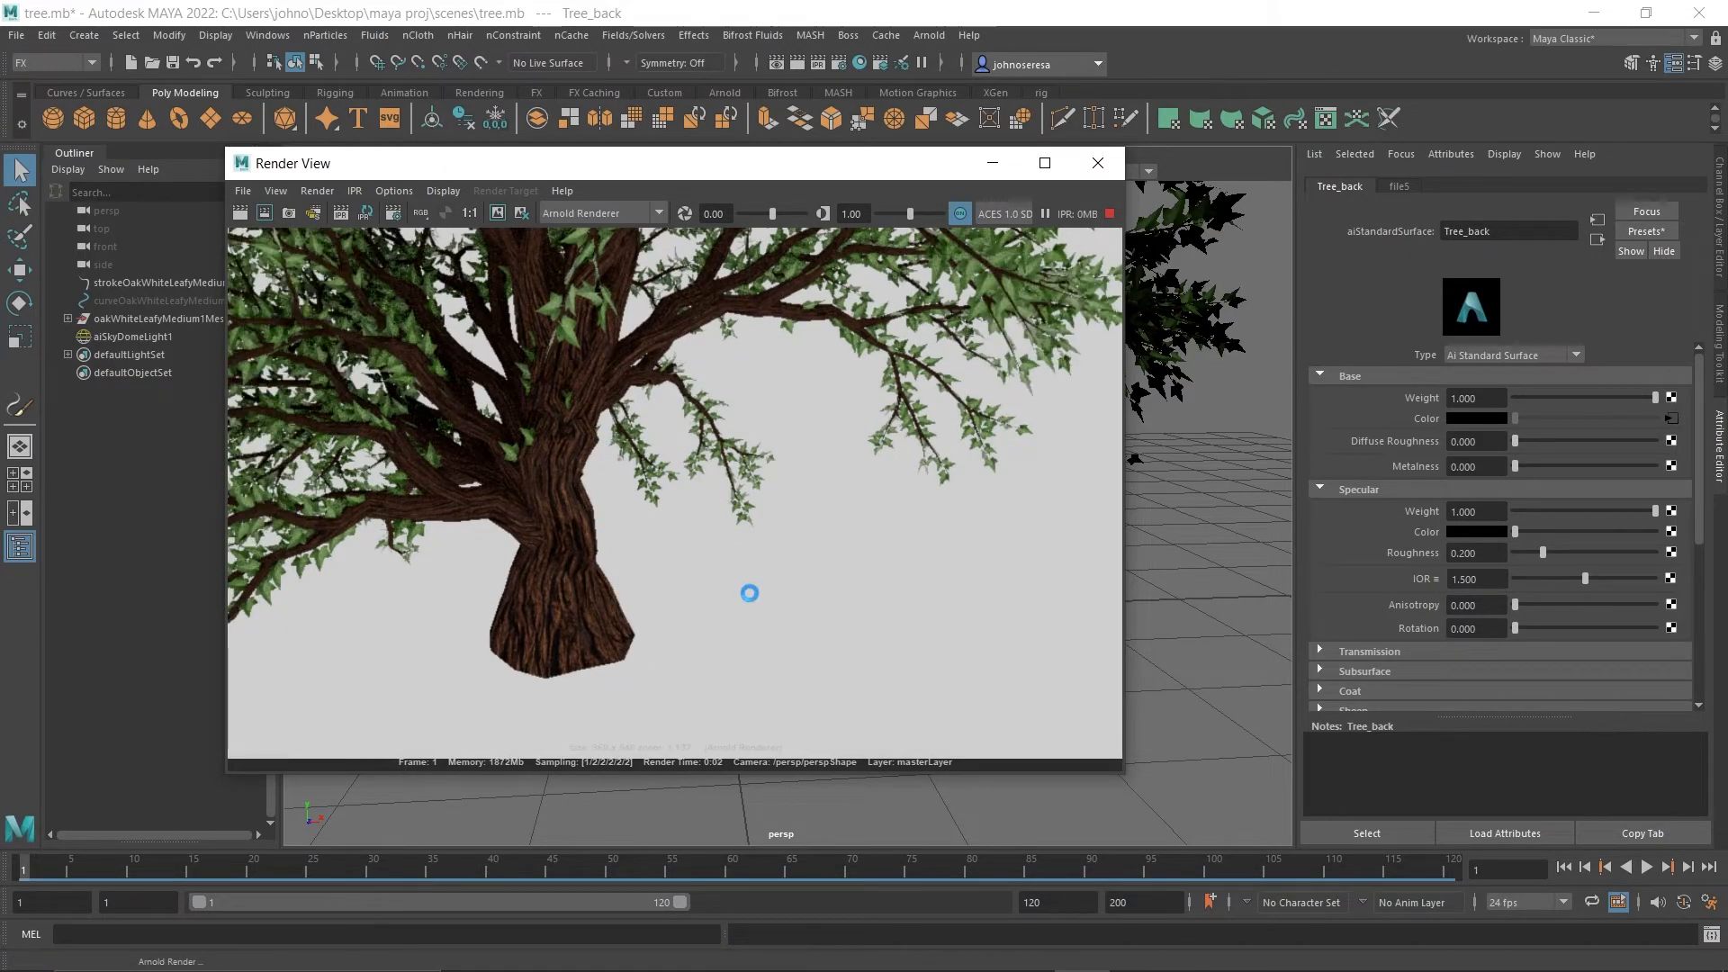